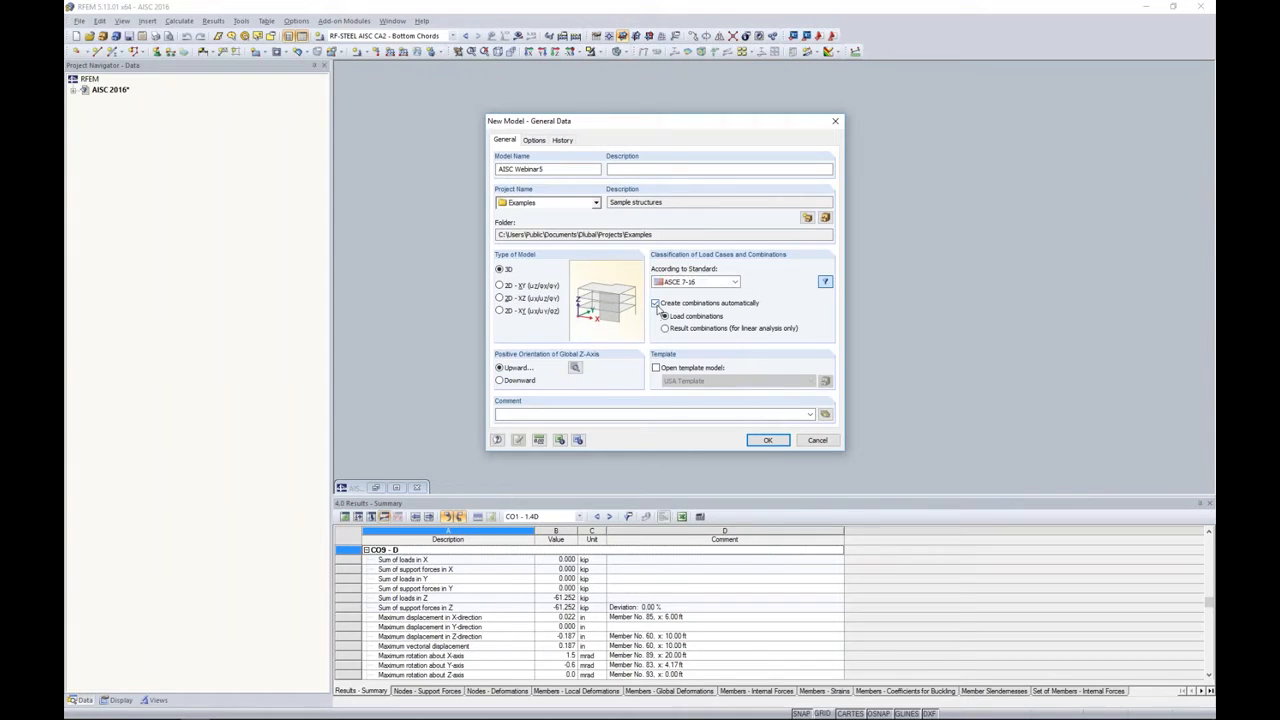
Turn on automatic creation of load combinations under ASCE 7-16 and create the new 3D model AISC Webinar5.
left_click(655, 304)
left_click(767, 440)
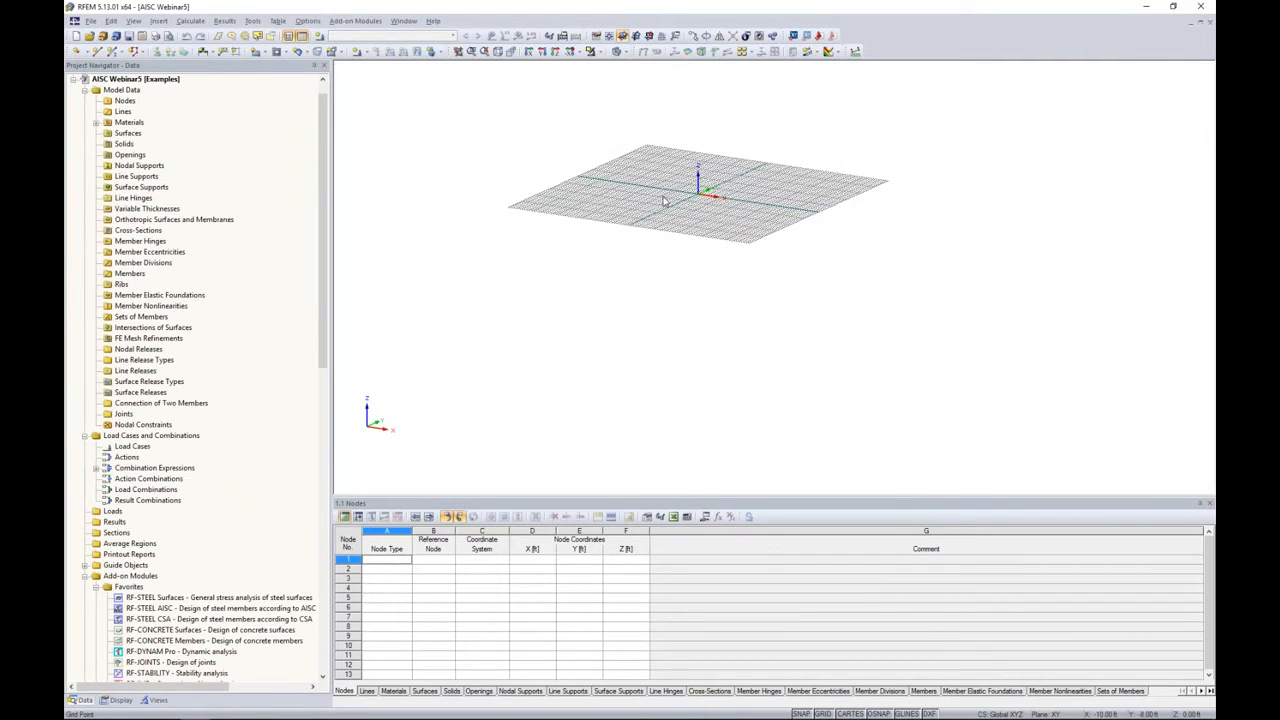
Examine the empty model's work plane, the project tree with its add-on modules, and the display settings.
middle_click_drag(663, 200, 653, 284)
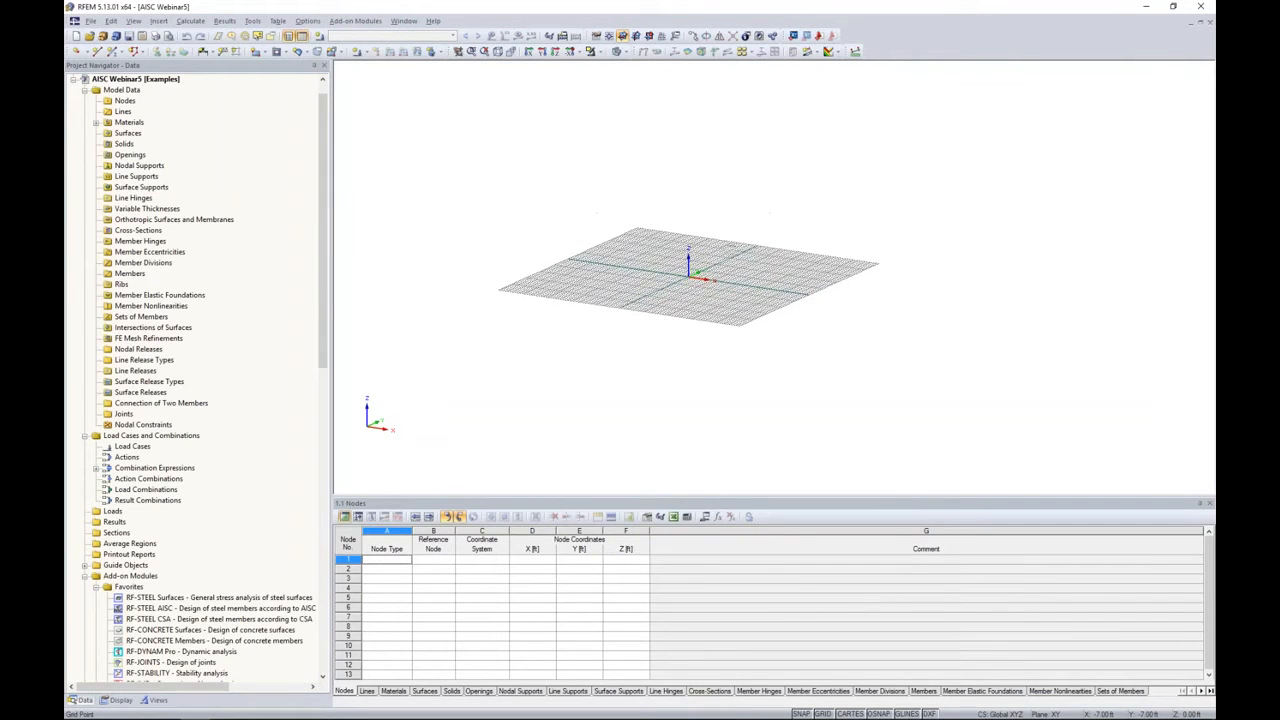
scroll(683, 281, "up", 5)
scroll(683, 281, "up", 2)
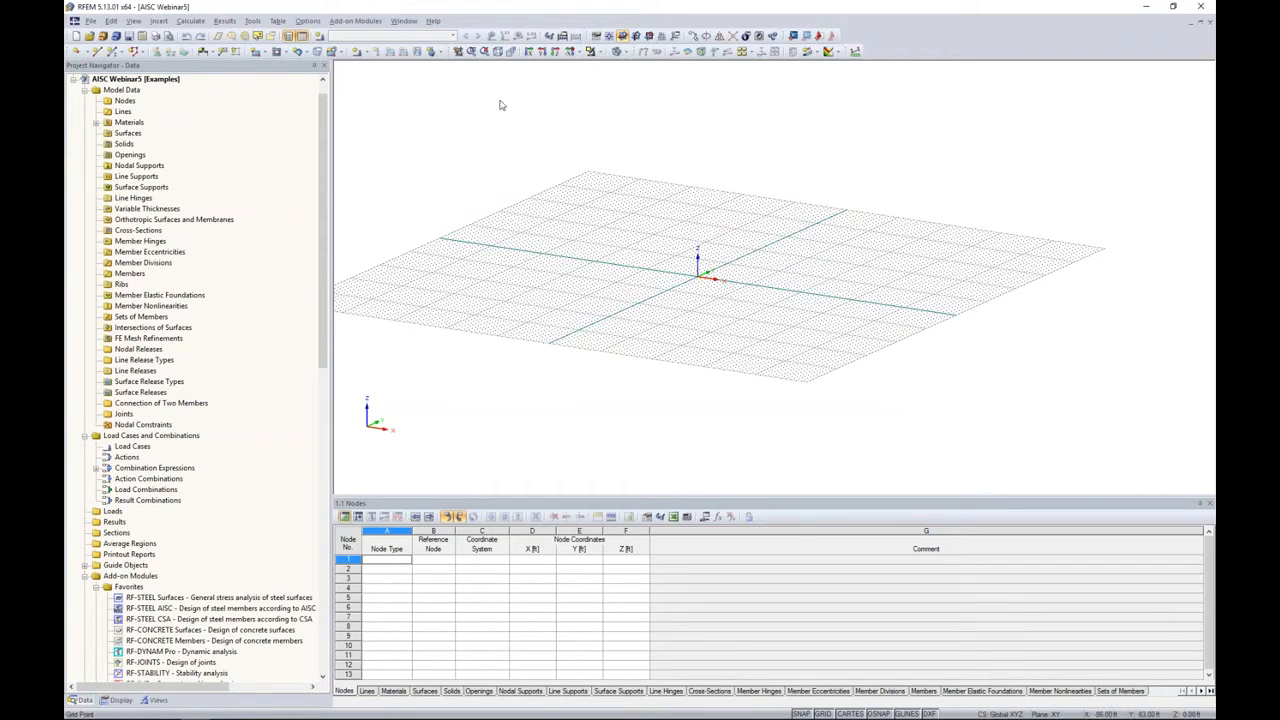
scroll(207, 295, "up", 1)
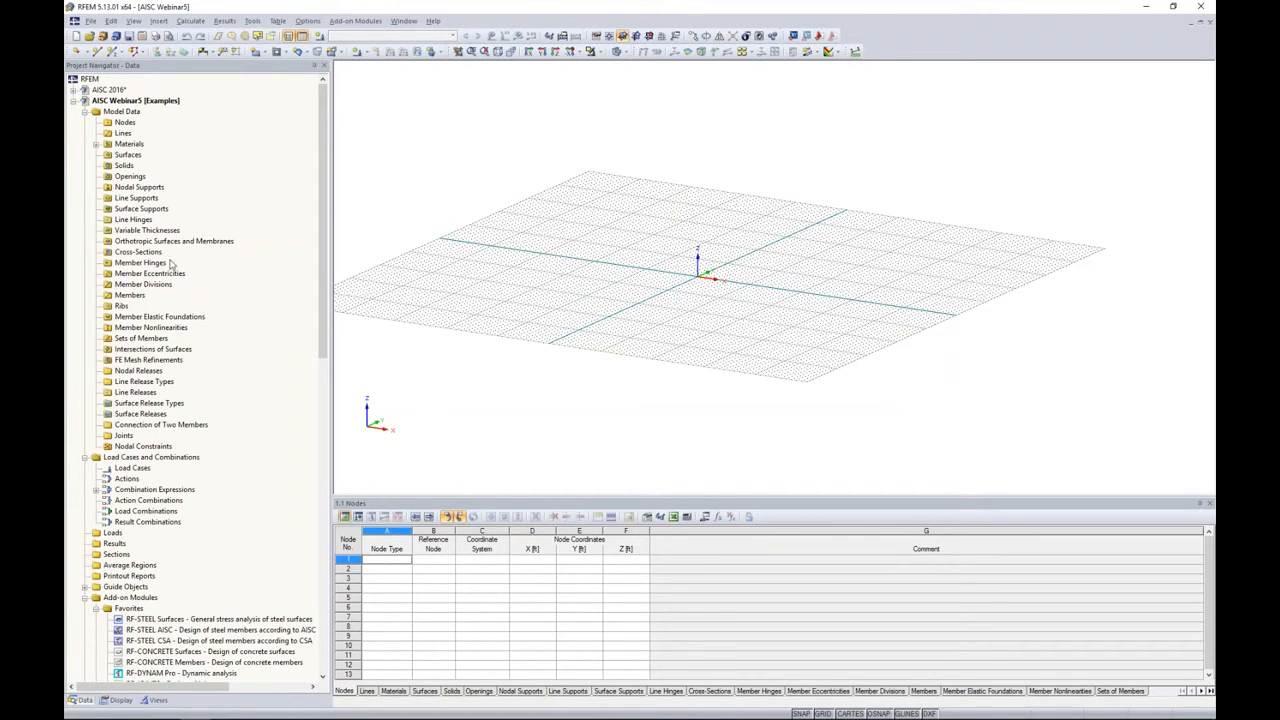
scroll(171, 262, "down", 11)
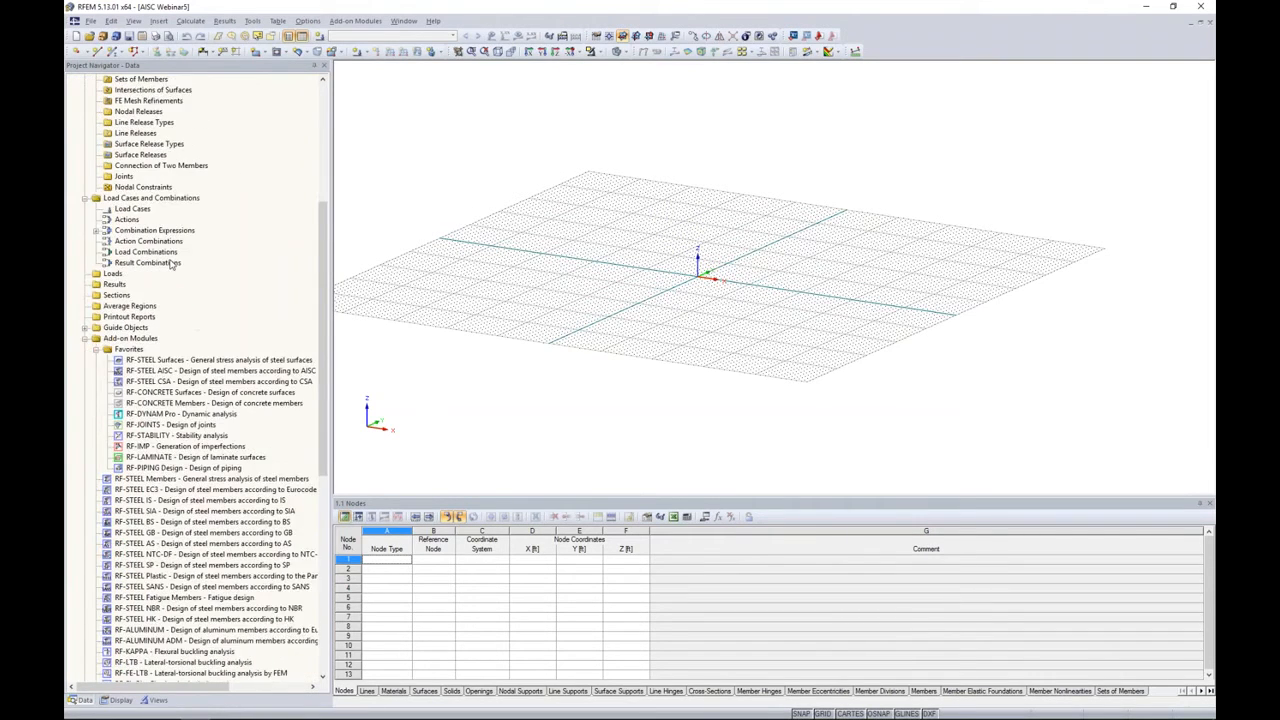
scroll(171, 262, "down", 3)
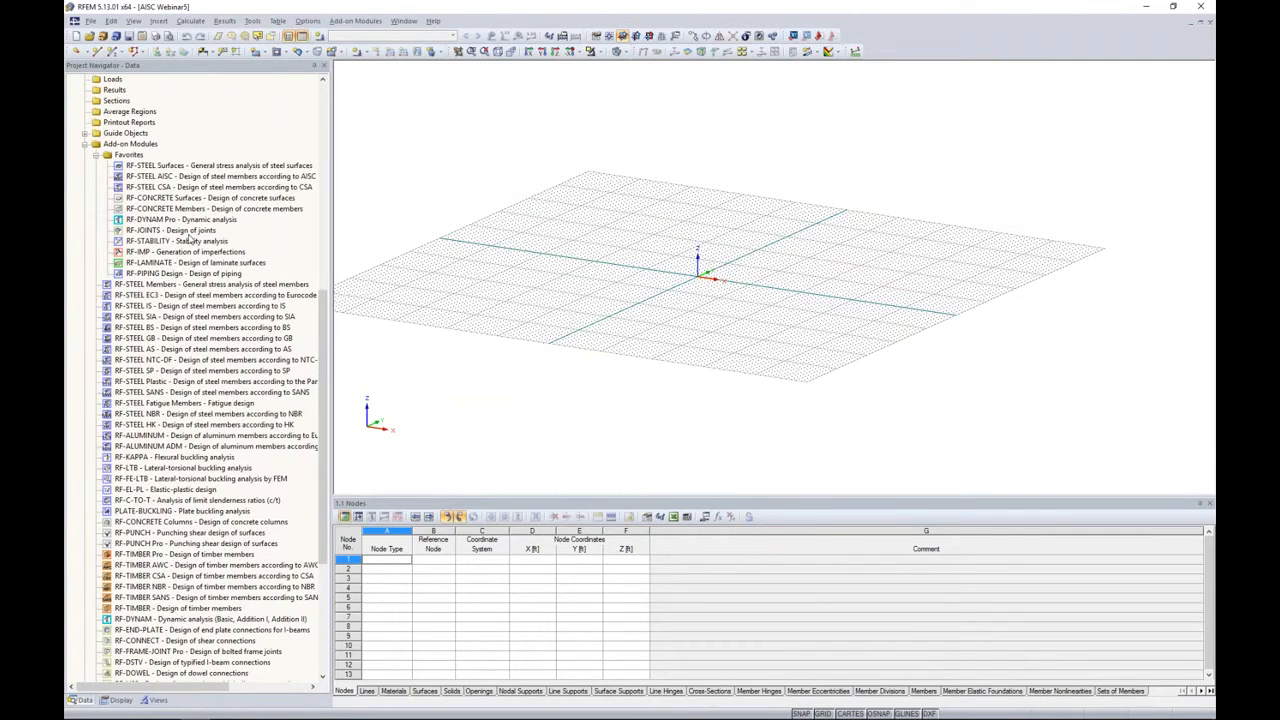
scroll(192, 270, "up", 11)
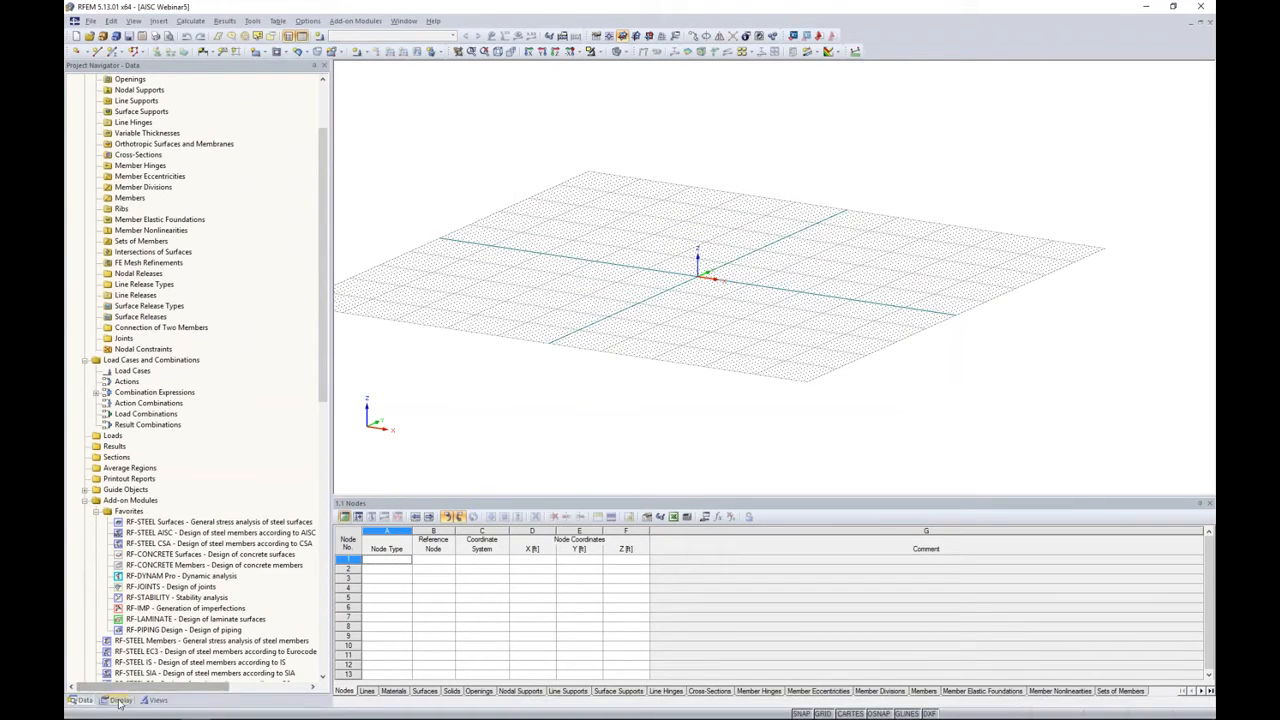
left_click(120, 700)
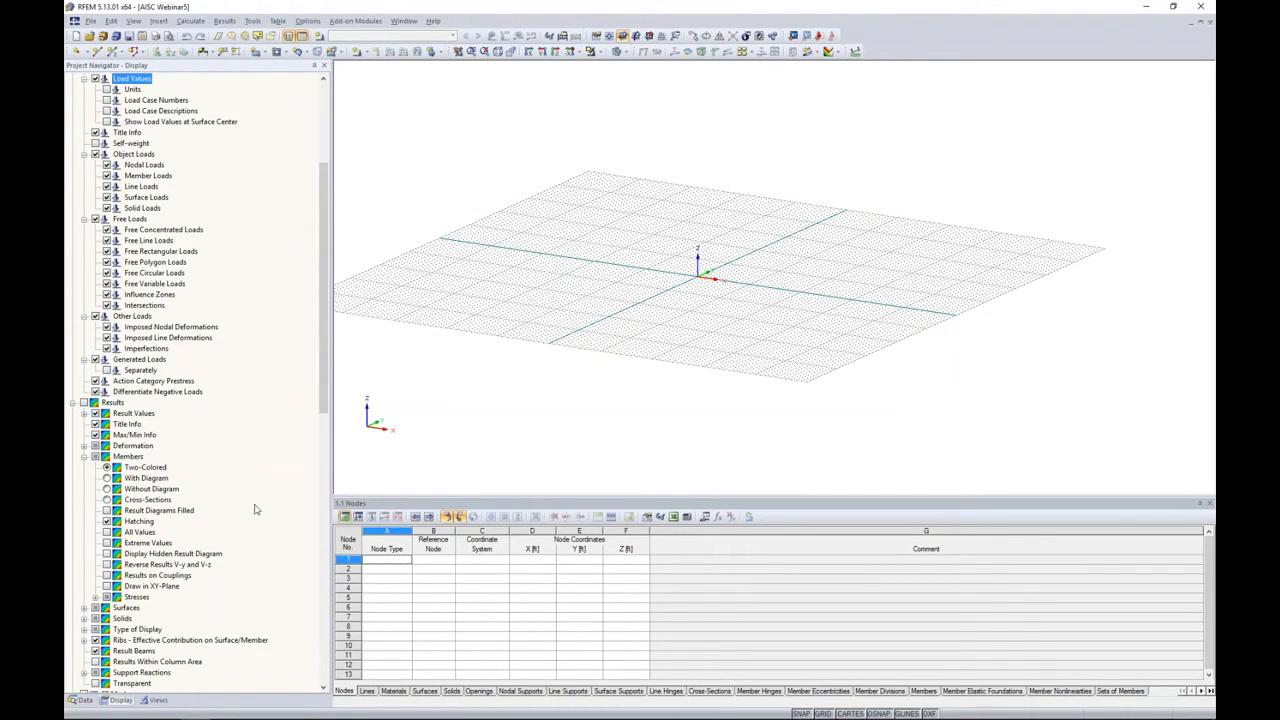
left_click(84, 700)
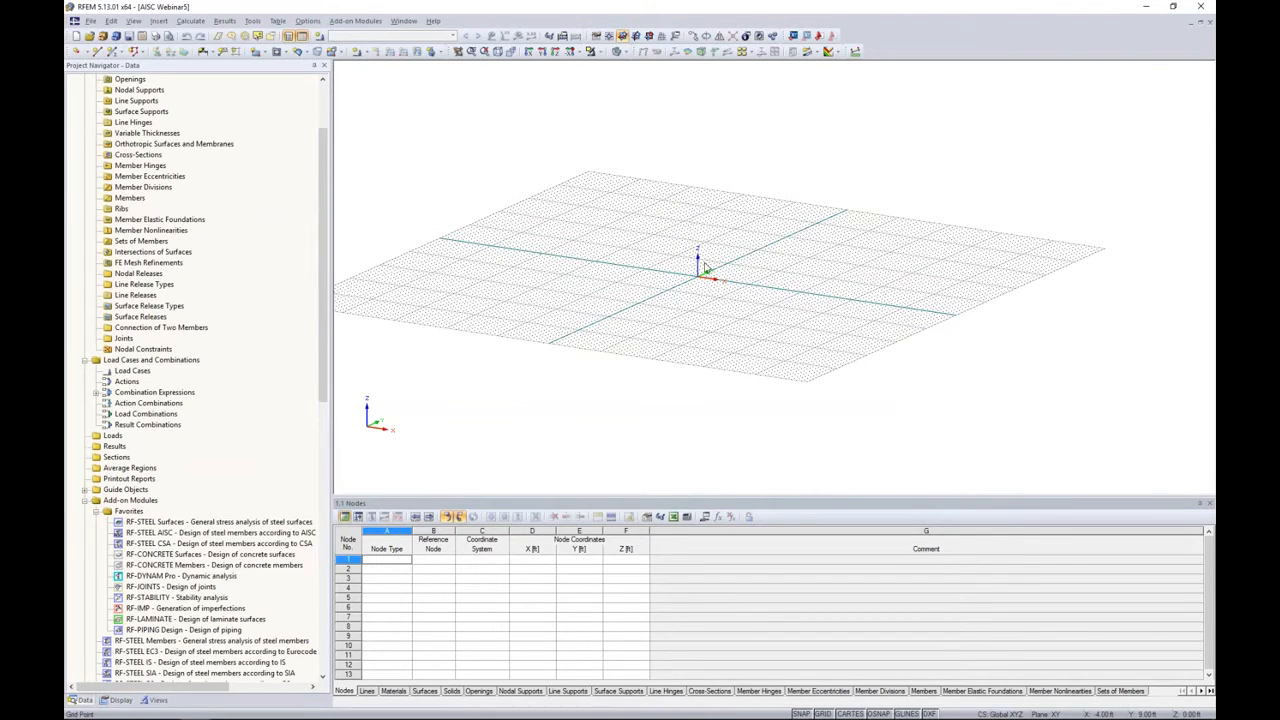
middle_click_drag(686, 198, 657, 212)
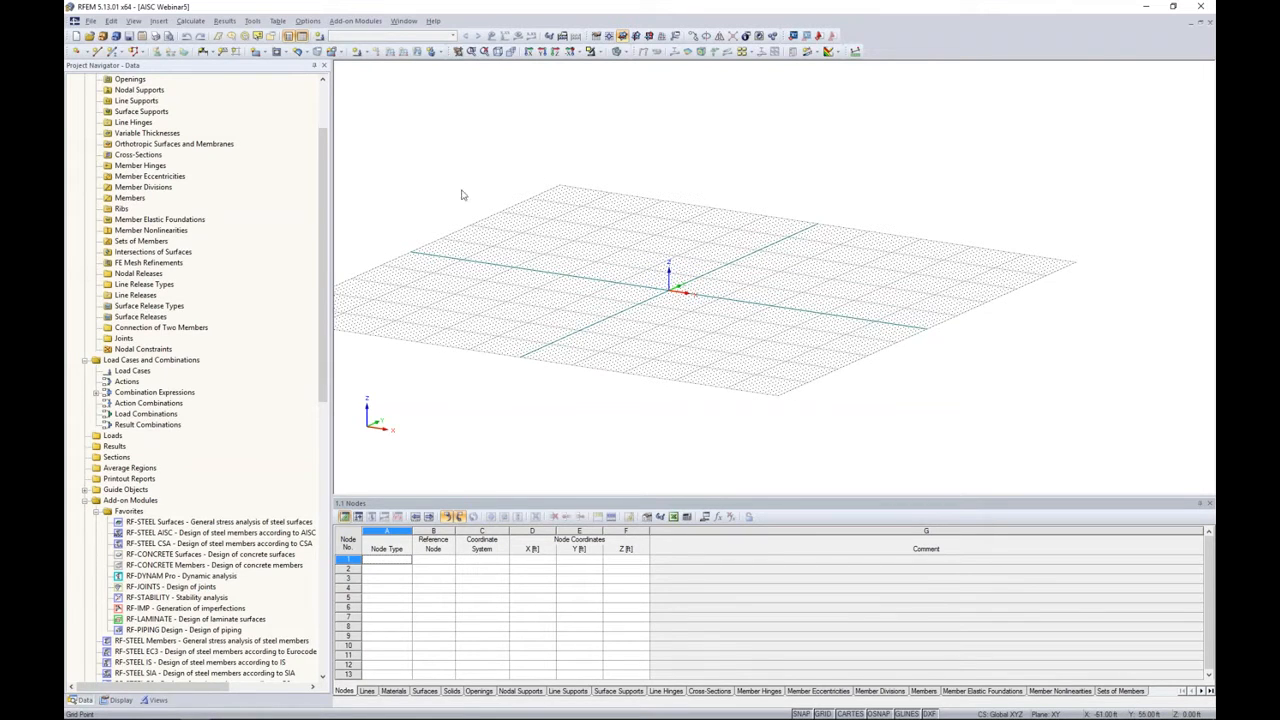
scroll(323, 153, "up", 3)
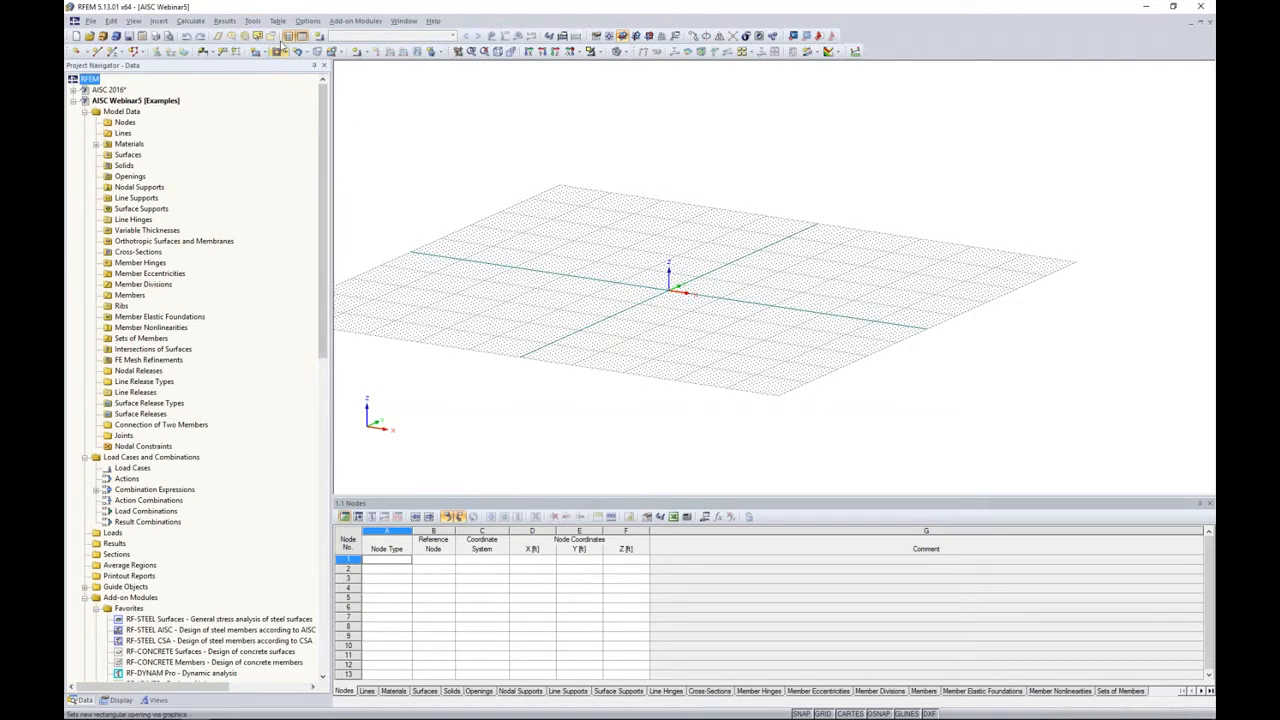
Open the 2D truss generator for member models and move its dialog higher in the work area.
left_click(252, 20)
mouse_move(301, 210)
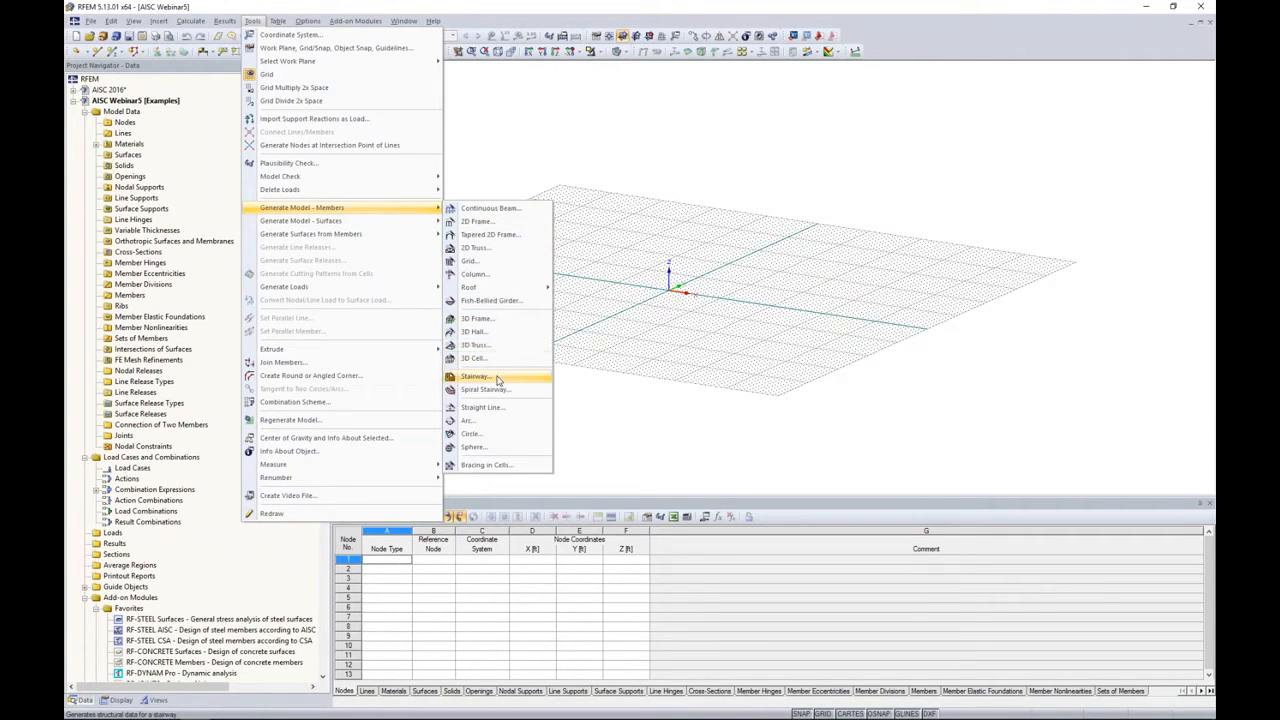
left_click(487, 248)
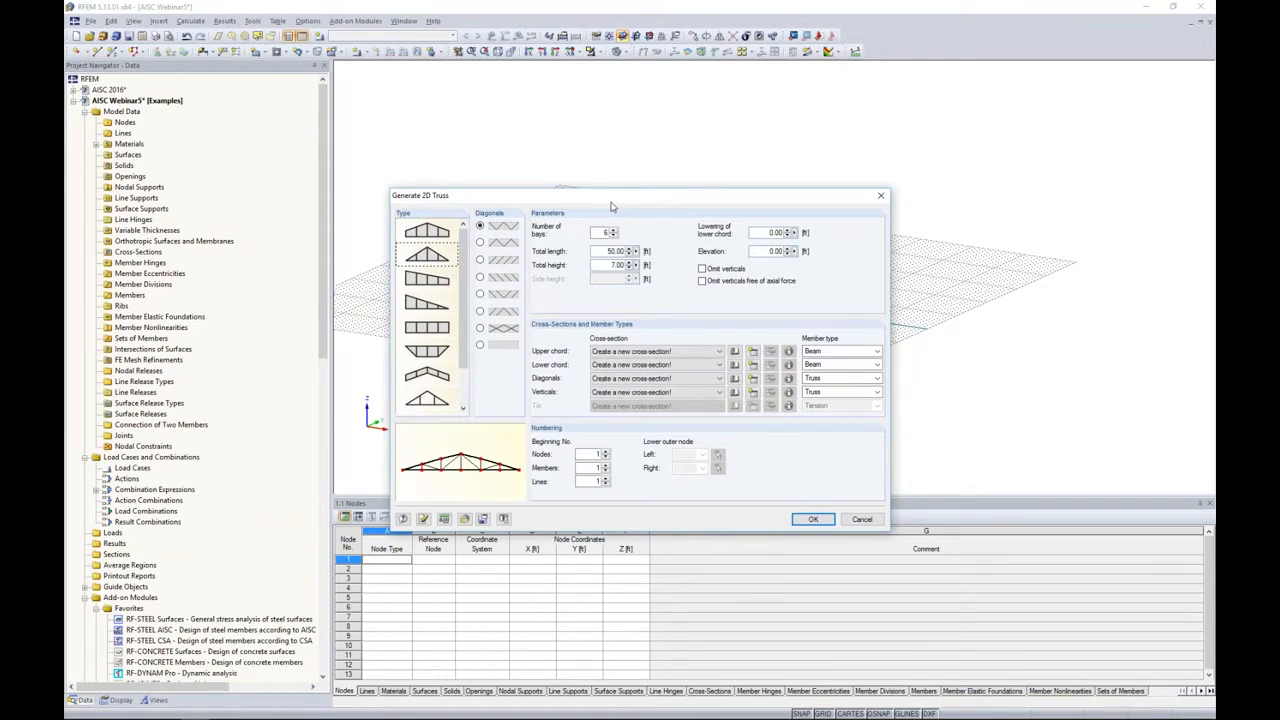
left_click_drag(610, 200, 603, 156)
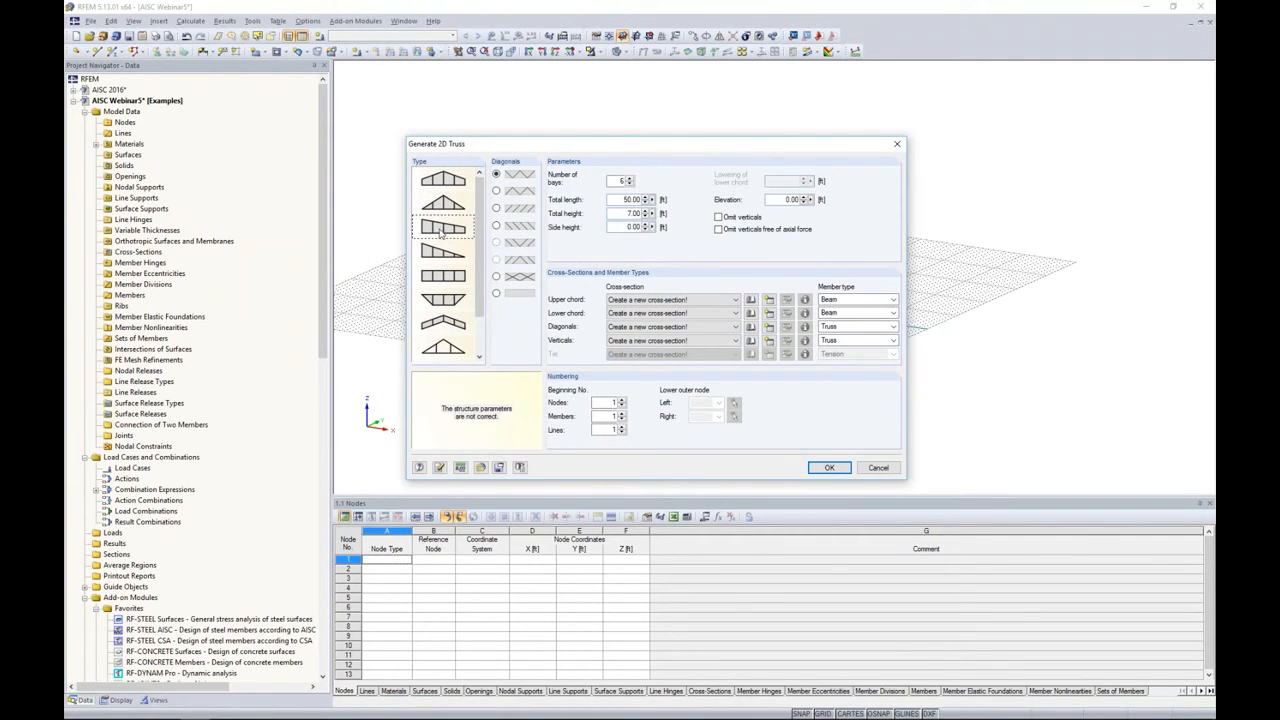
Try out several truss types and diagonal patterns in the 2D truss generator.
left_click(443, 277)
left_click(447, 326)
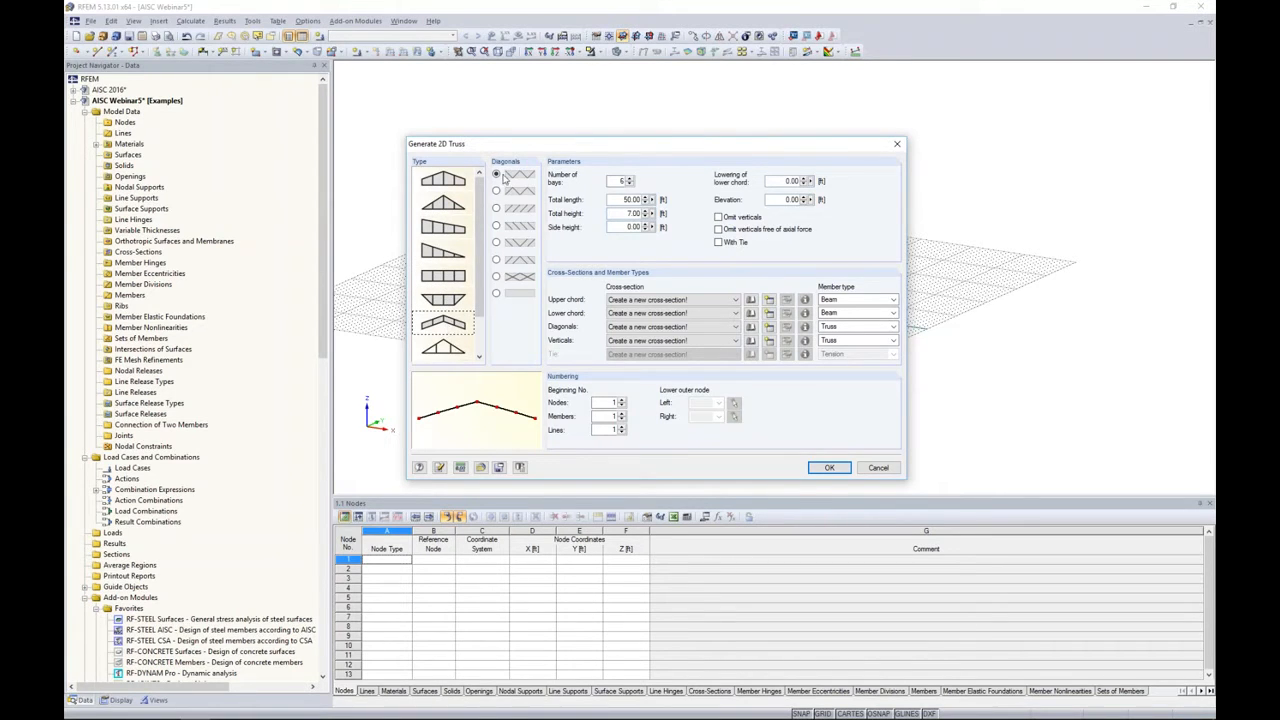
left_click(497, 191)
left_click(497, 208)
left_click(497, 226)
left_click(446, 184)
left_click(497, 191)
Choose the triangular truss type with the first diagonal pattern, 6 bays, a total length of 50 ft and a total height of 7 ft.
left_click(460, 206)
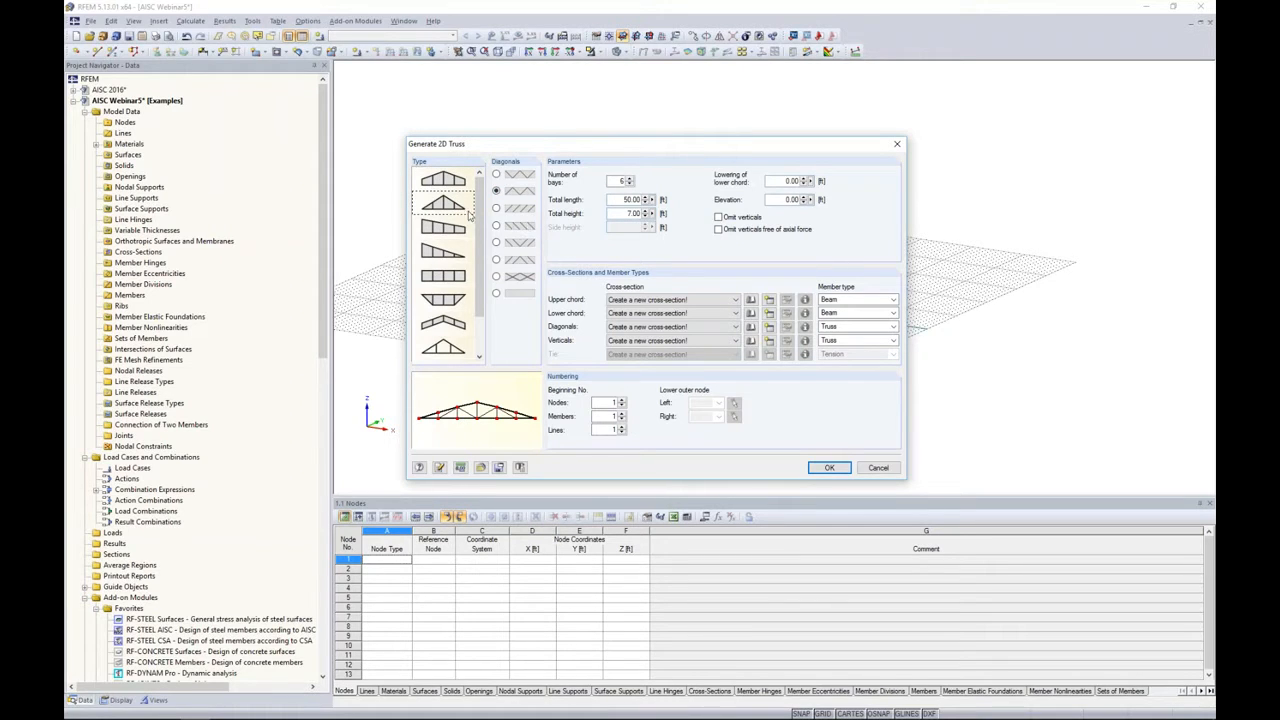
left_click(506, 178)
left_click_drag(612, 181, 648, 185)
key("Tab")
type("50")
double_click(632, 213)
type("7")
Try a 10 ft lowering of the lower chord and a 5 ft elevation, resetting both values to 0.
left_click(777, 180)
double_click(790, 181)
type("10")
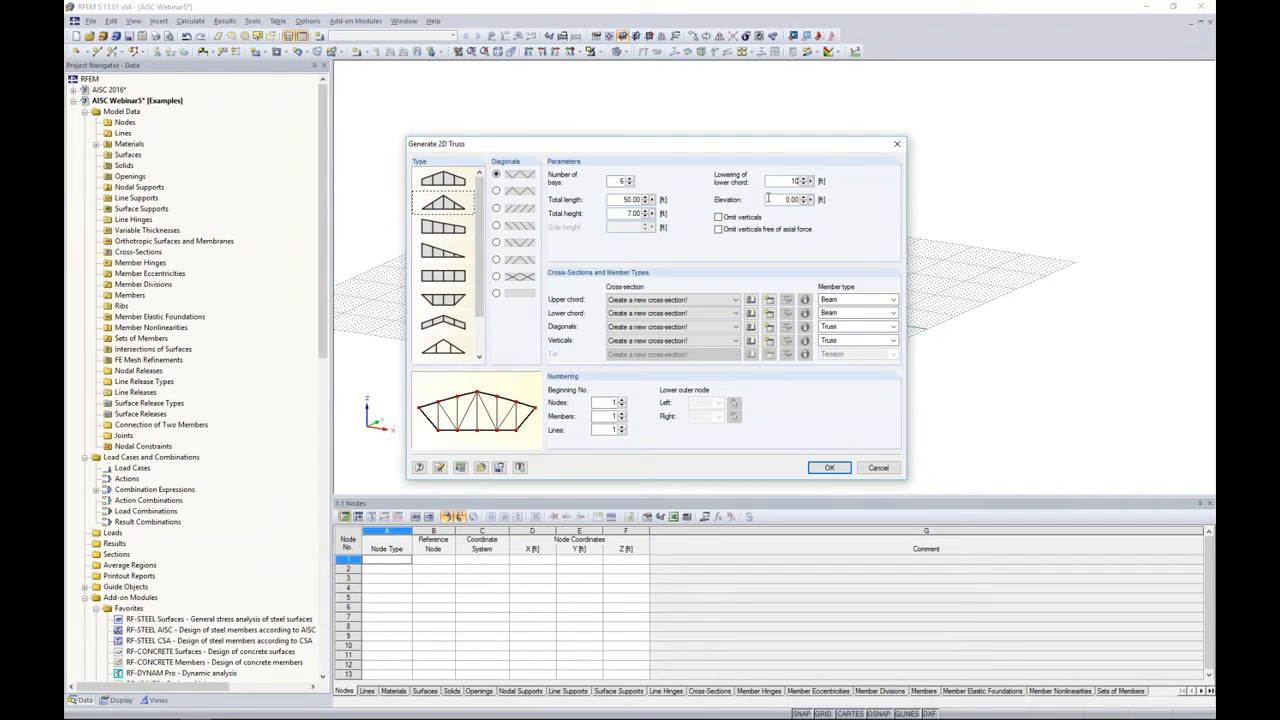
double_click(794, 181)
type("0")
key("Tab")
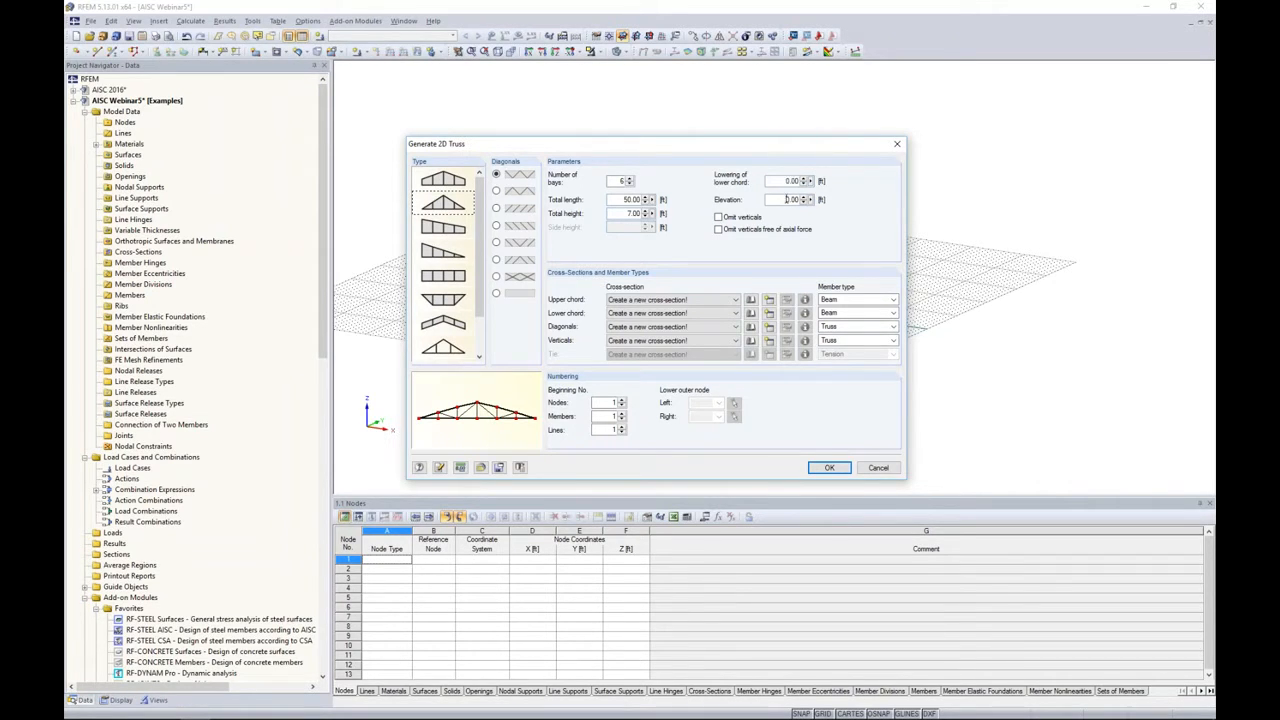
type("5")
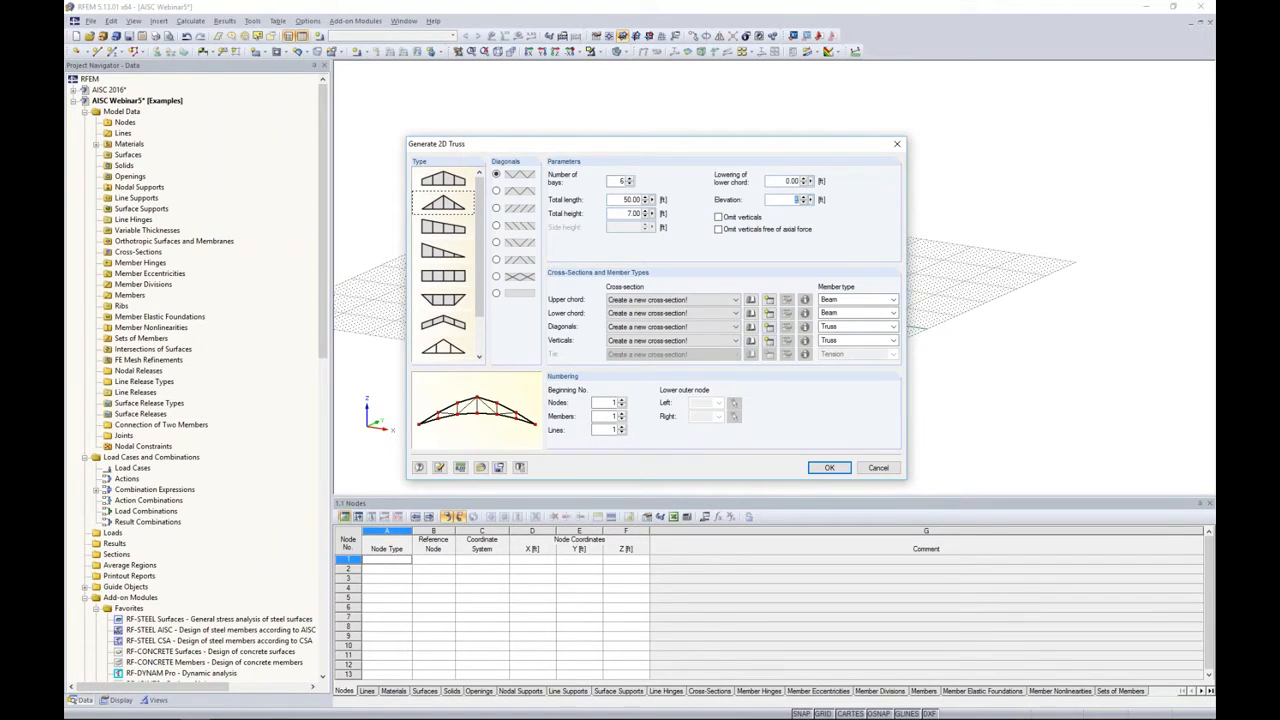
type("0")
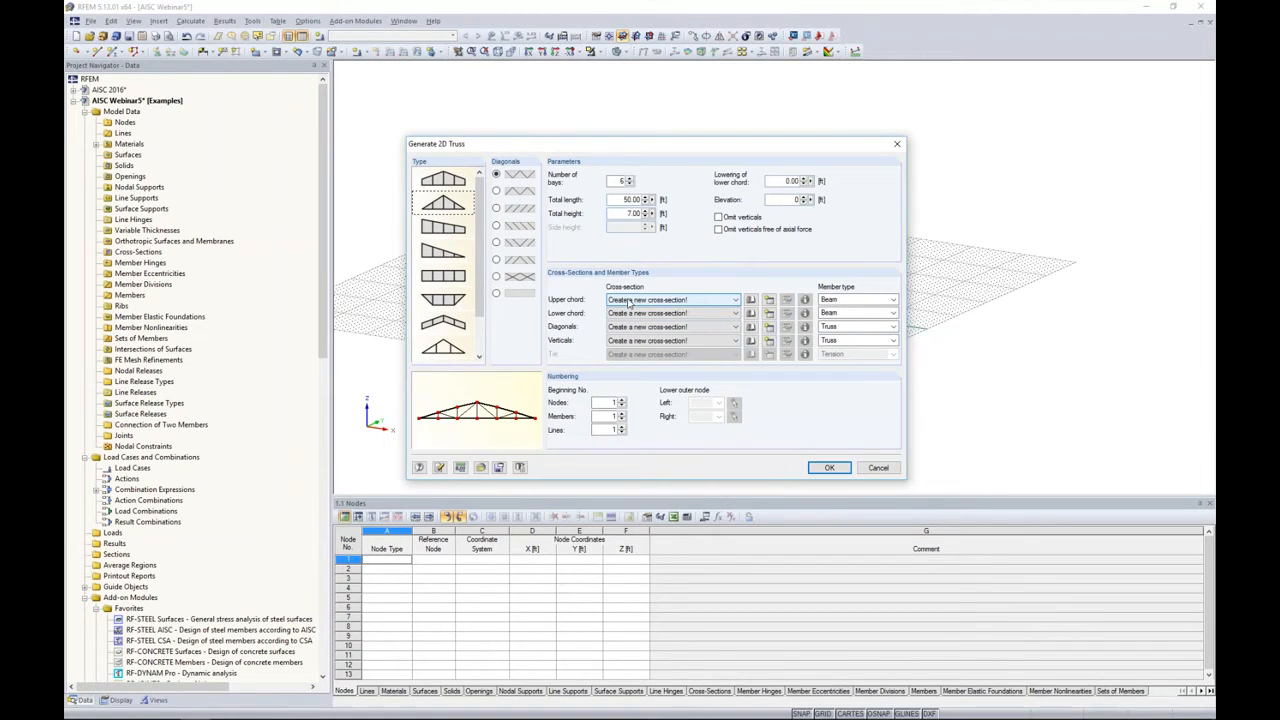
Open the rolled square and rectangular hollow sections for the upper chord, showing all AISC 15 profiles without the favorites filter.
left_click(750, 301)
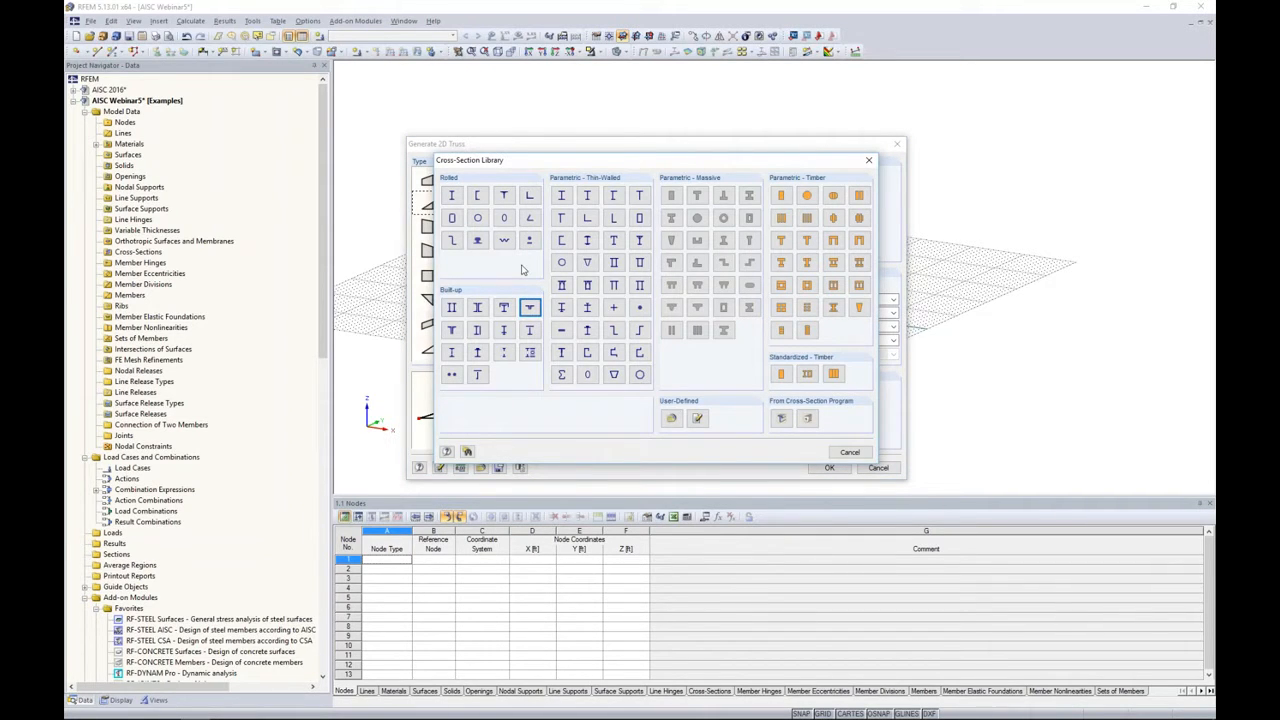
left_click(452, 219)
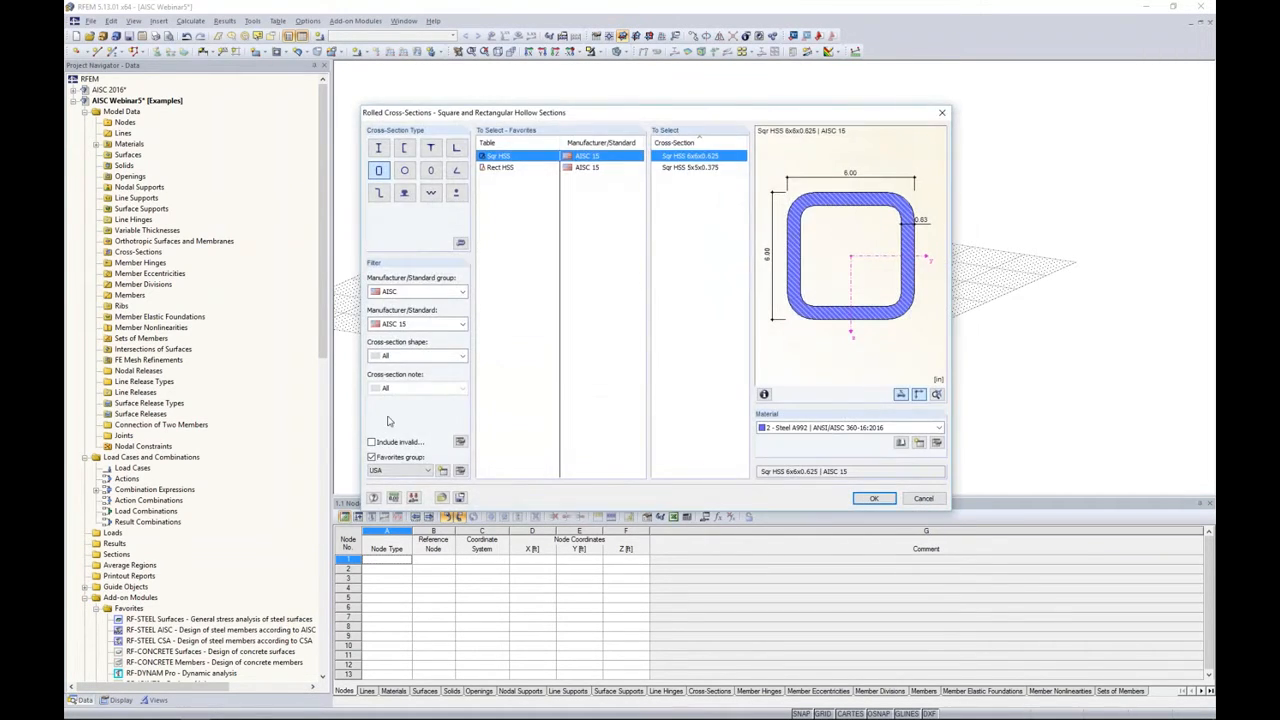
left_click(371, 457)
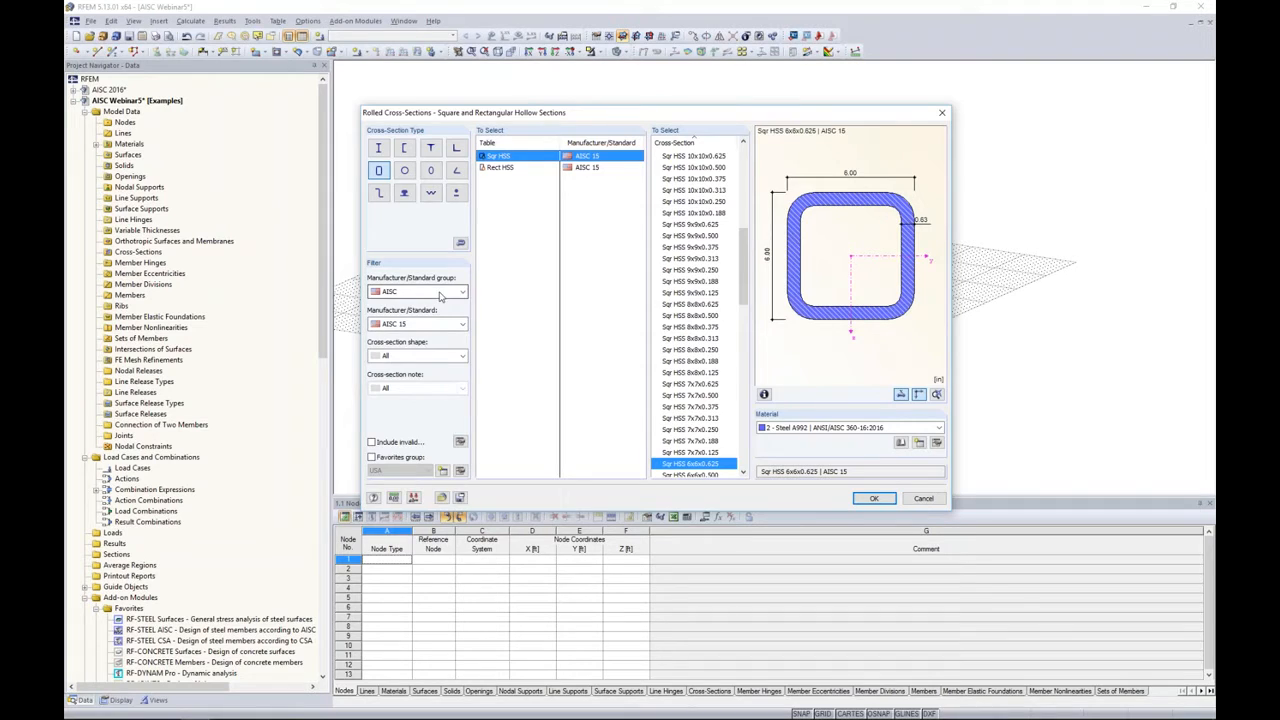
left_click(428, 292)
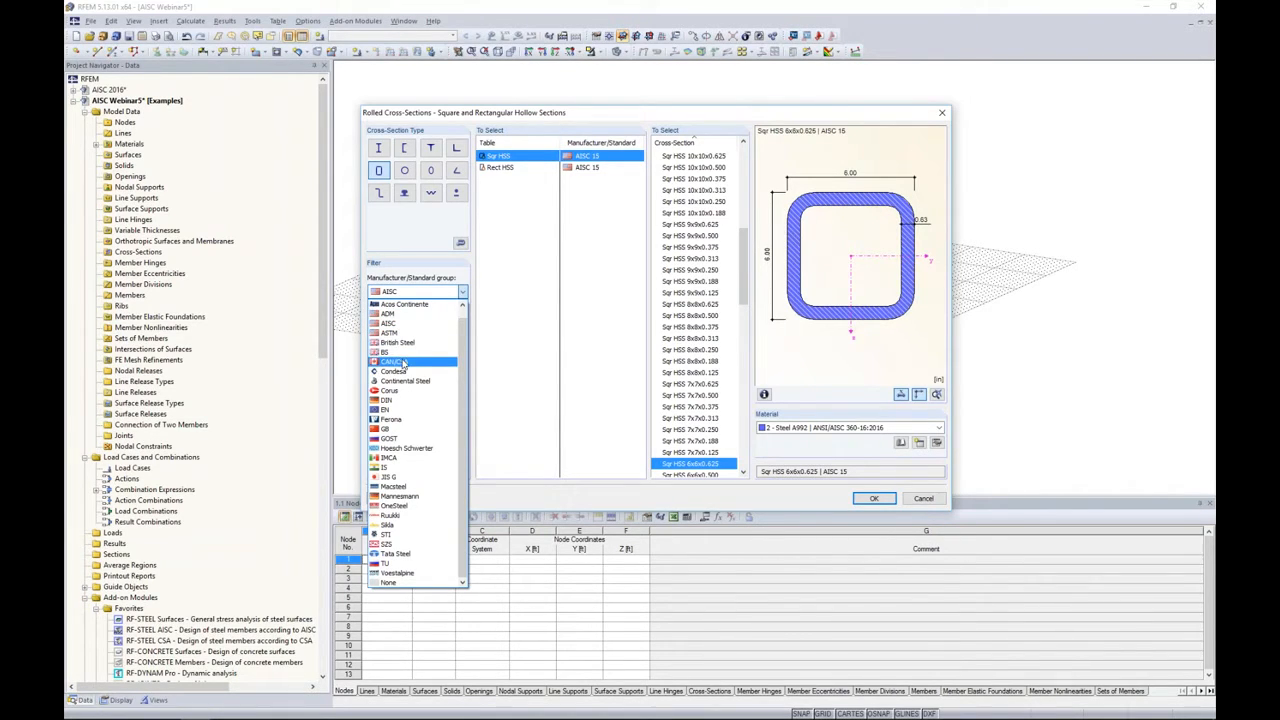
left_click(395, 323)
left_click(415, 324)
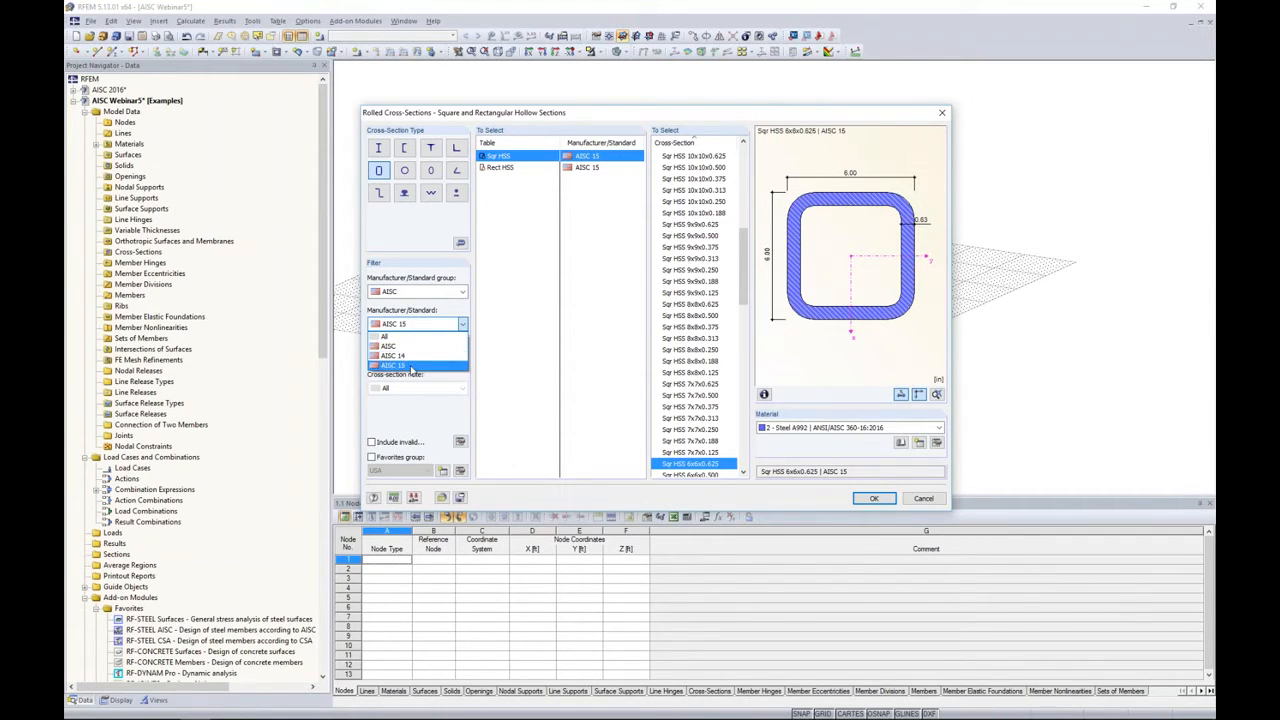
left_click(410, 367)
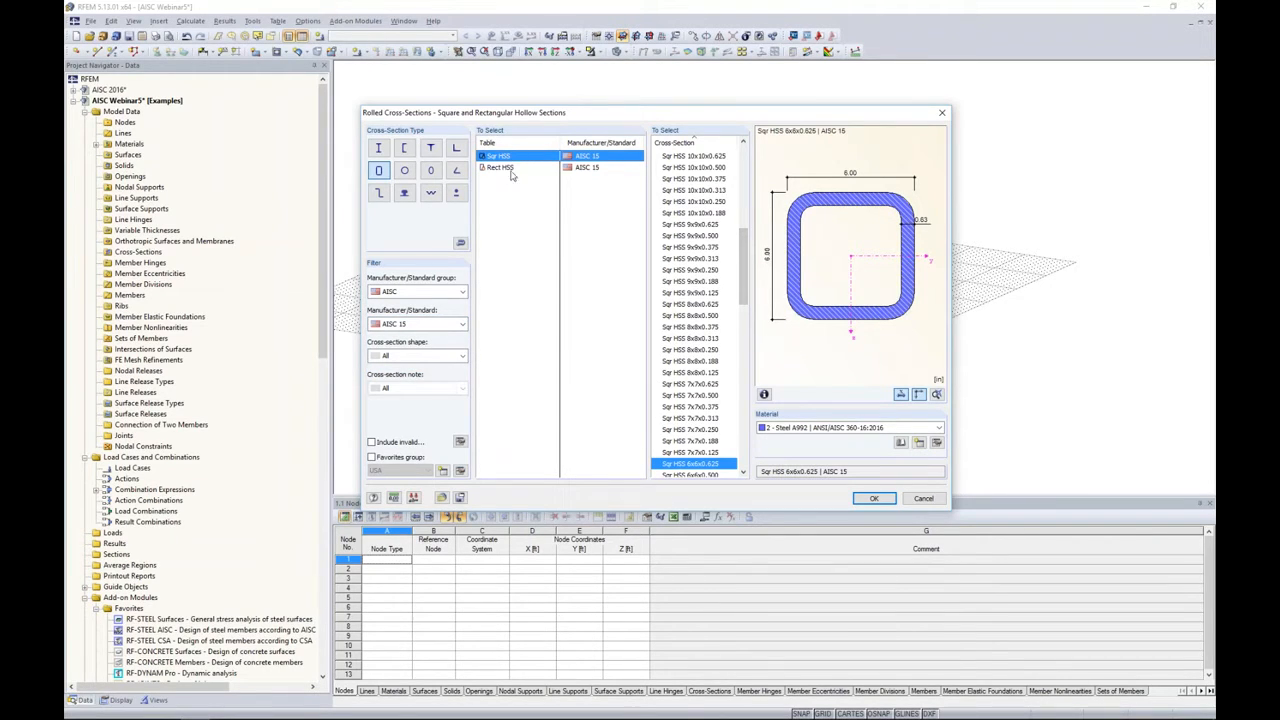
Browse the full list of square HSS sections and view how the USA favorites group is defined, leaving it unedited.
left_click_drag(745, 263, 741, 427)
left_click_drag(753, 292, 751, 162)
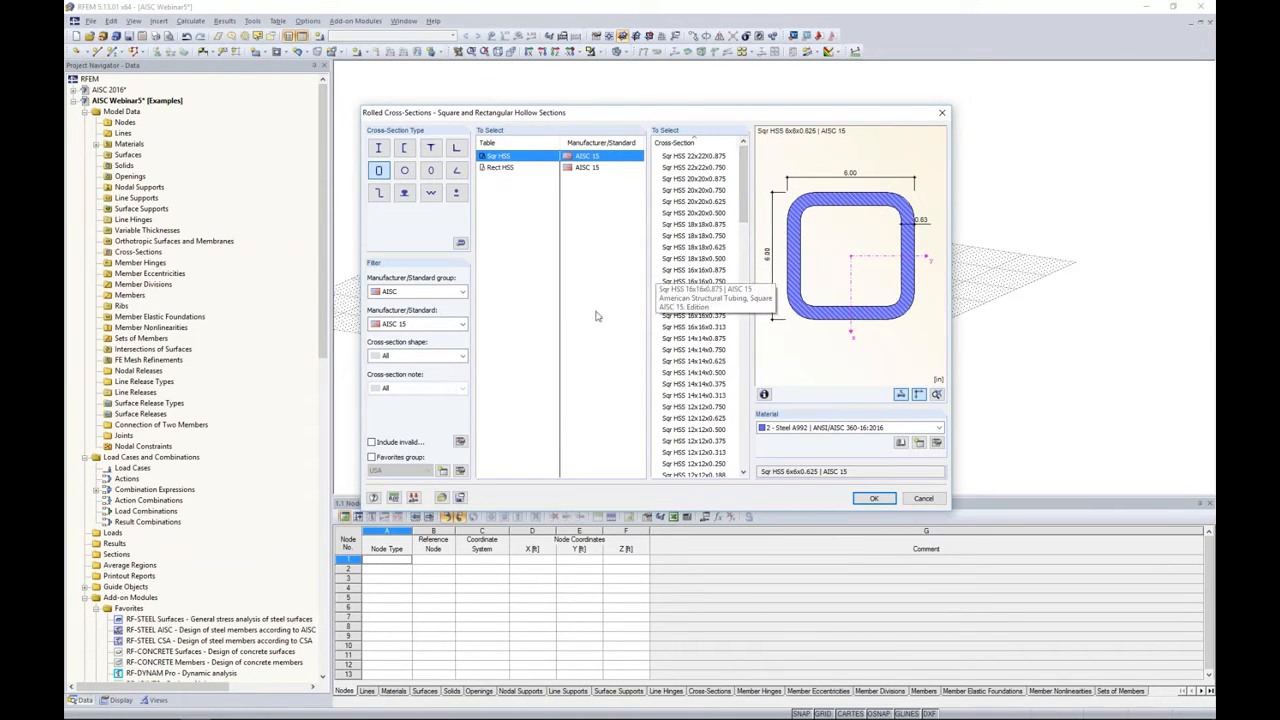
left_click(461, 472)
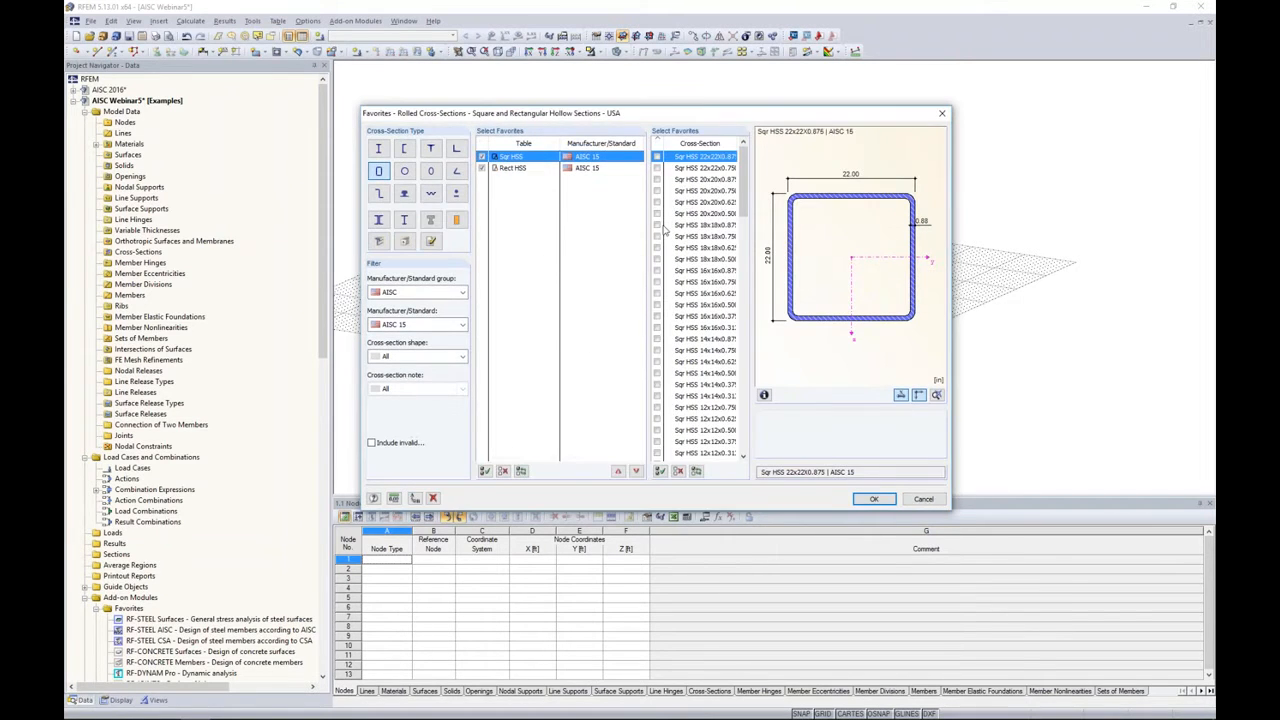
left_click(923, 498)
Limit the list to the USA favorites and select the Rect HSS 12x8x0.500 section with Steel A992.
left_click(371, 457)
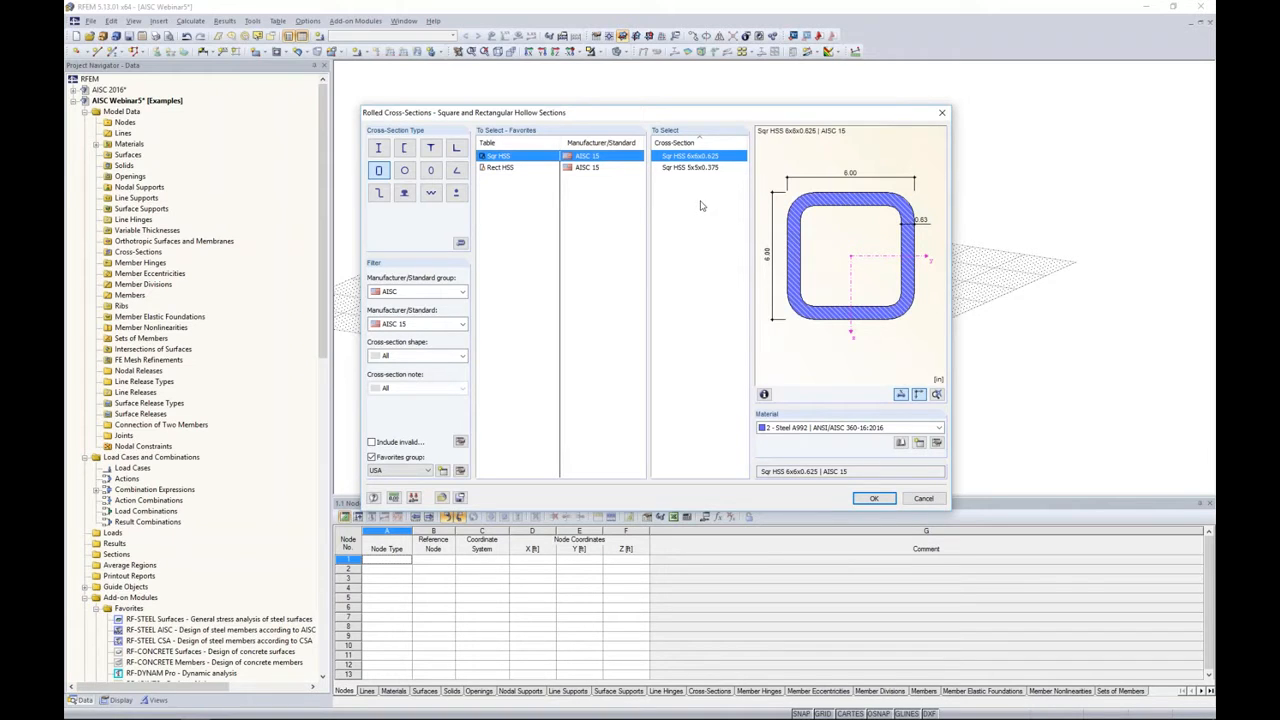
left_click(499, 167)
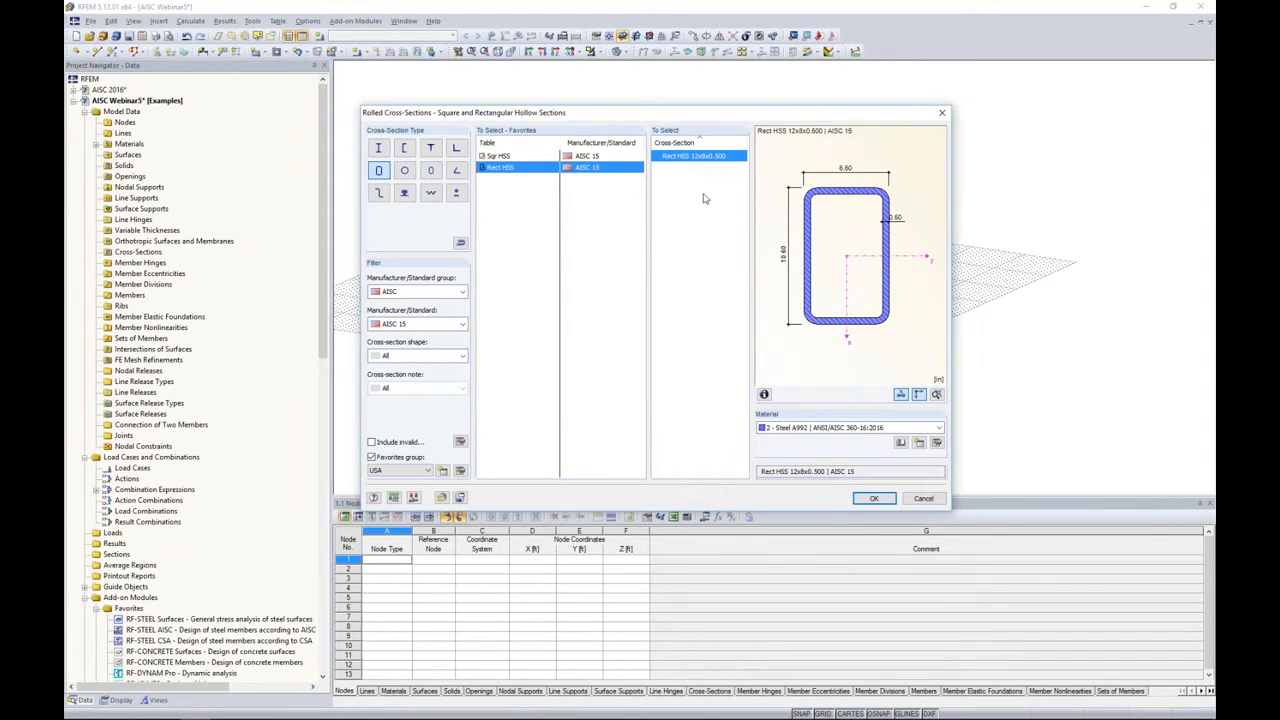
left_click(824, 428)
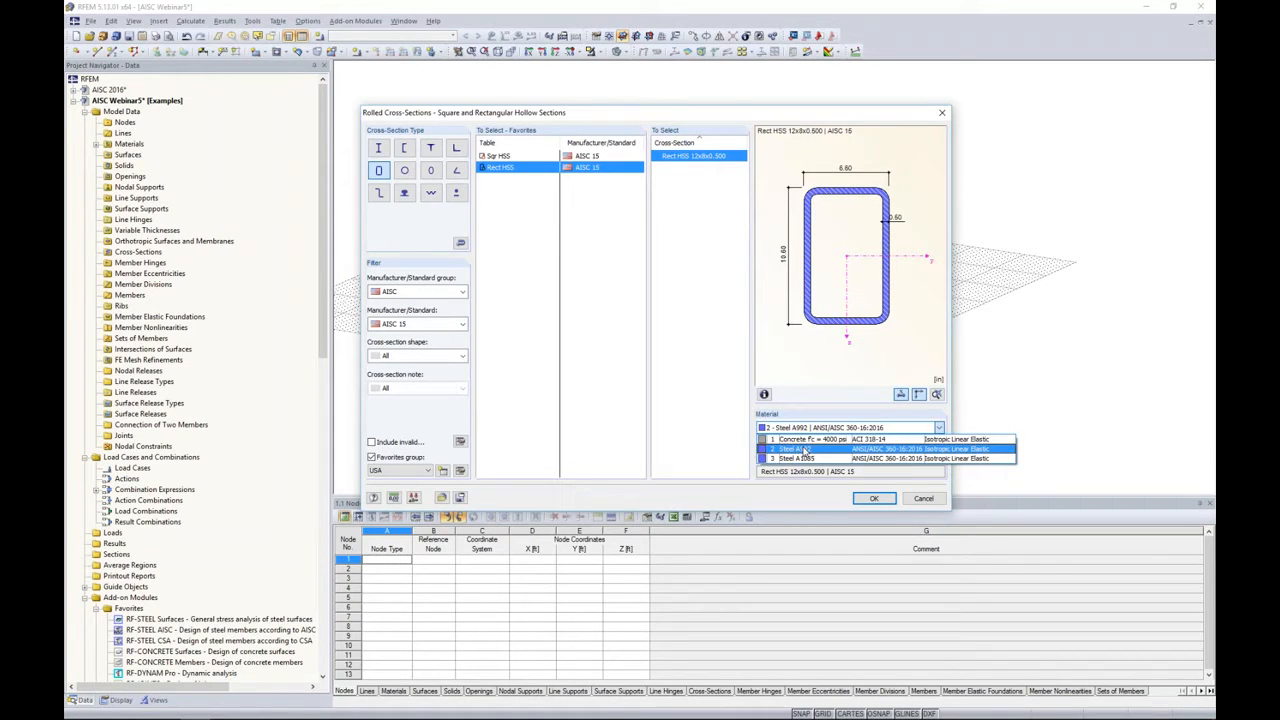
left_click(831, 420)
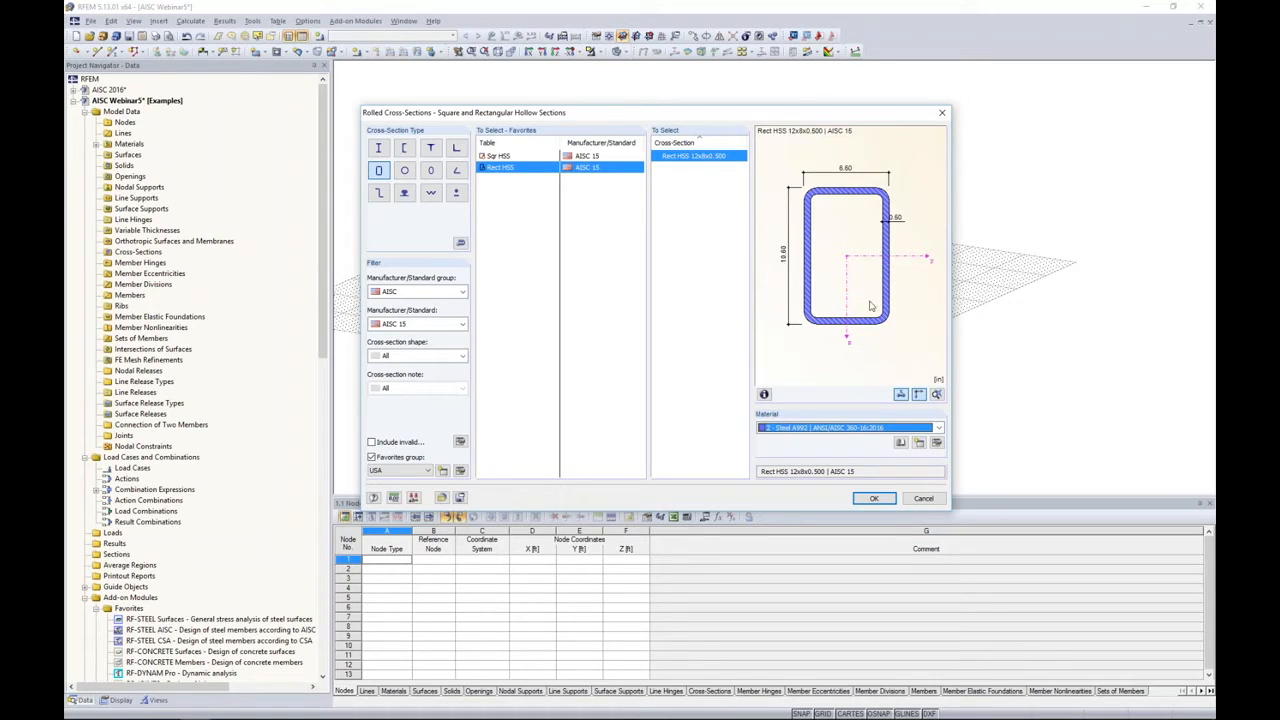
Open the material library for the rectangular HSS section and browse the ASTM steels for standard ANSI/AISC 360-16:2016.
left_click(901, 443)
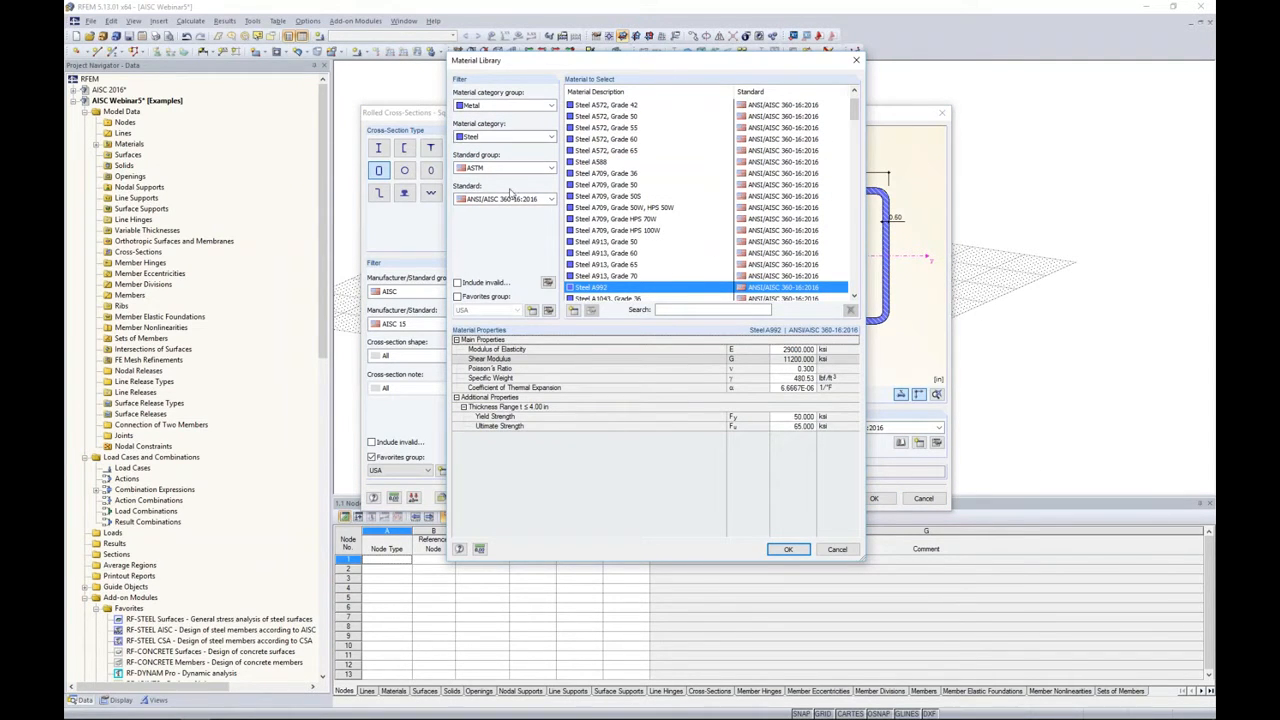
left_click(492, 170)
left_click(497, 186)
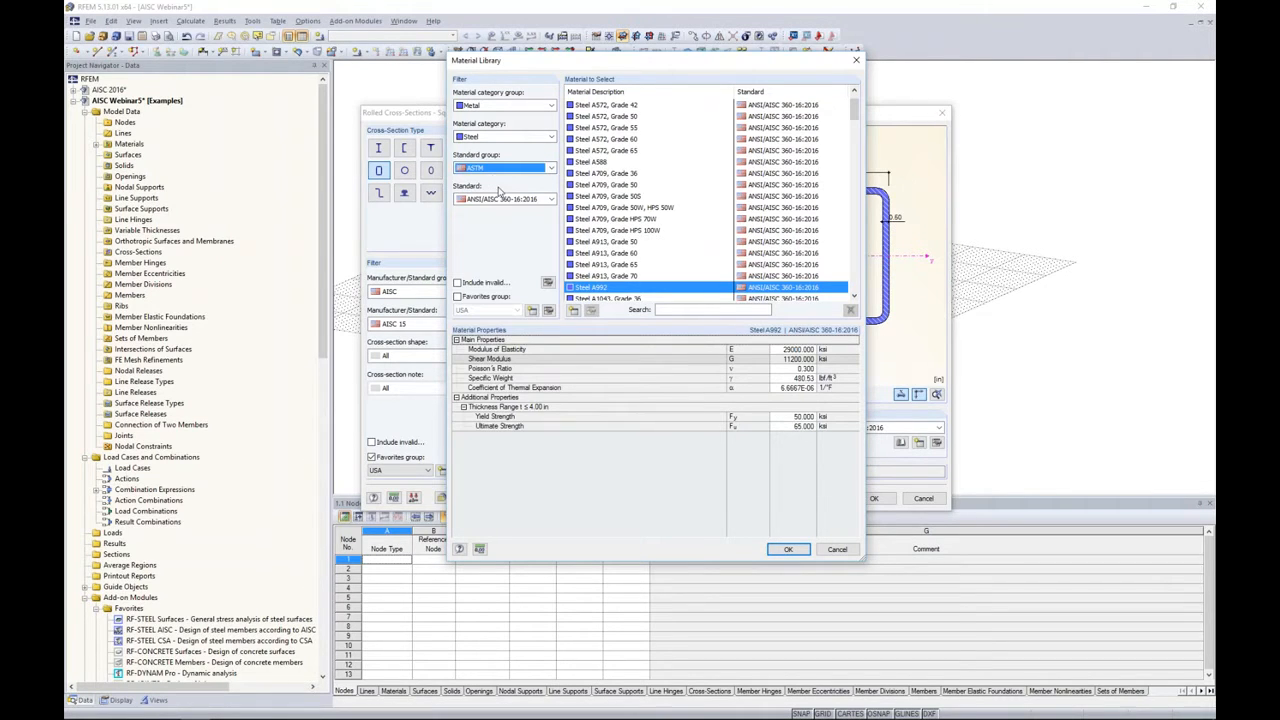
left_click(503, 197)
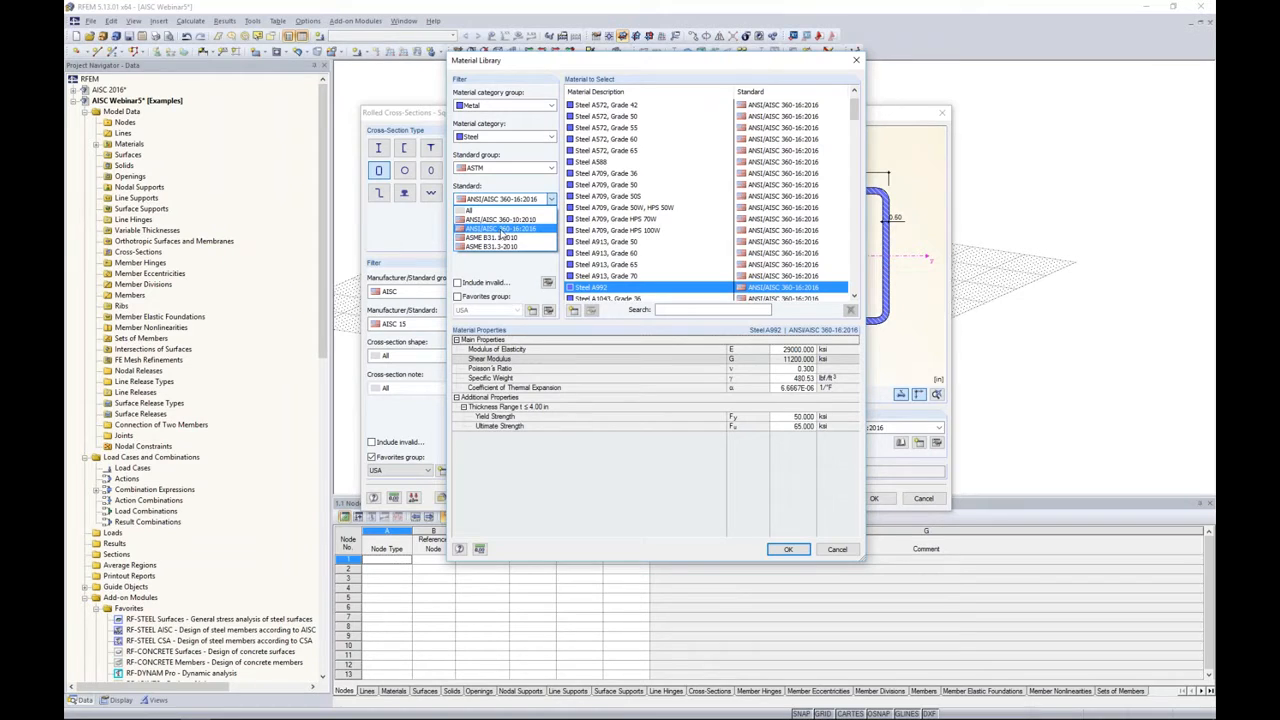
left_click(517, 230)
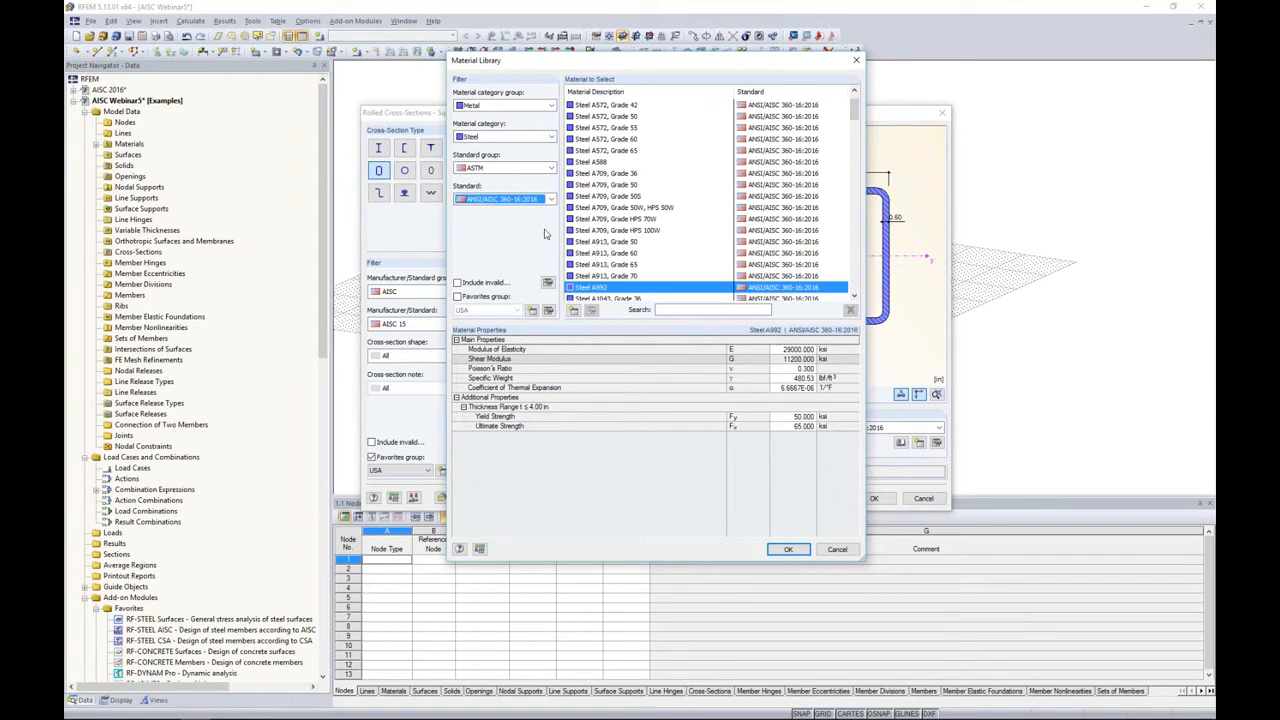
left_click_drag(853, 112, 850, 234)
Limit the materials to the favorites group and assign Steel A1085 to the Rect HSS 12x8x0.500 section, accepting the new cross-section.
left_click(457, 296)
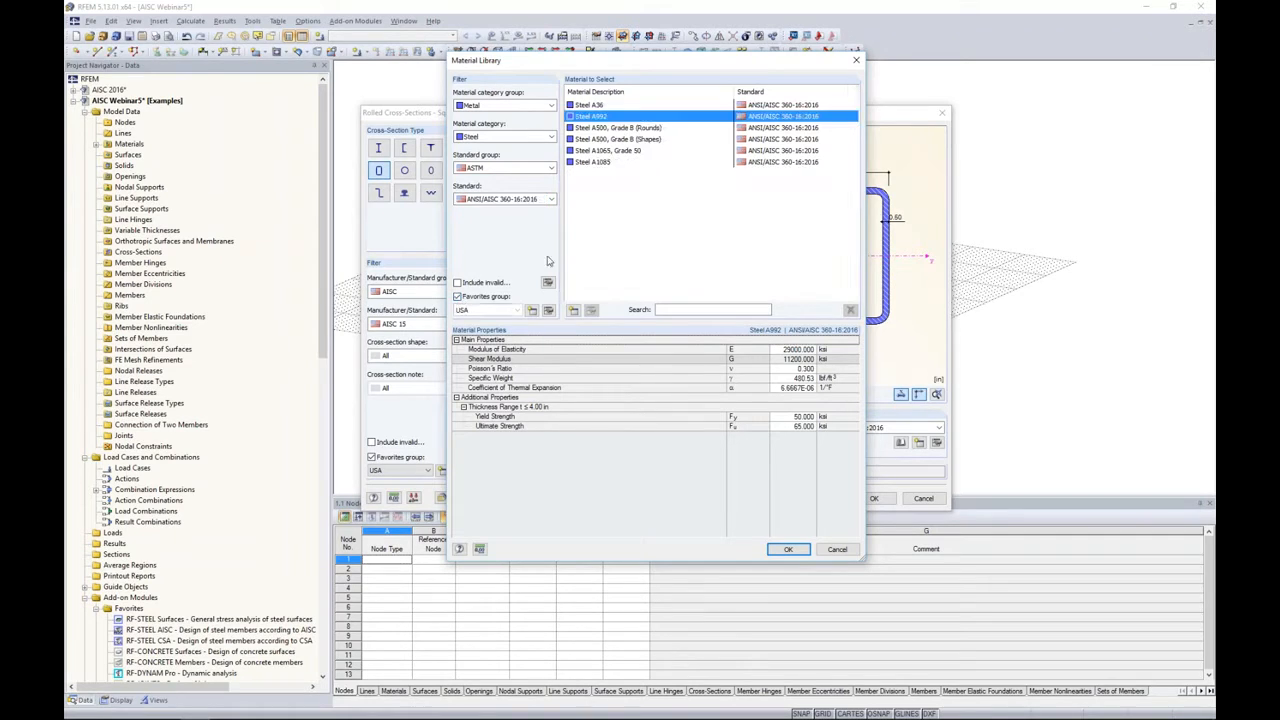
left_click(621, 163)
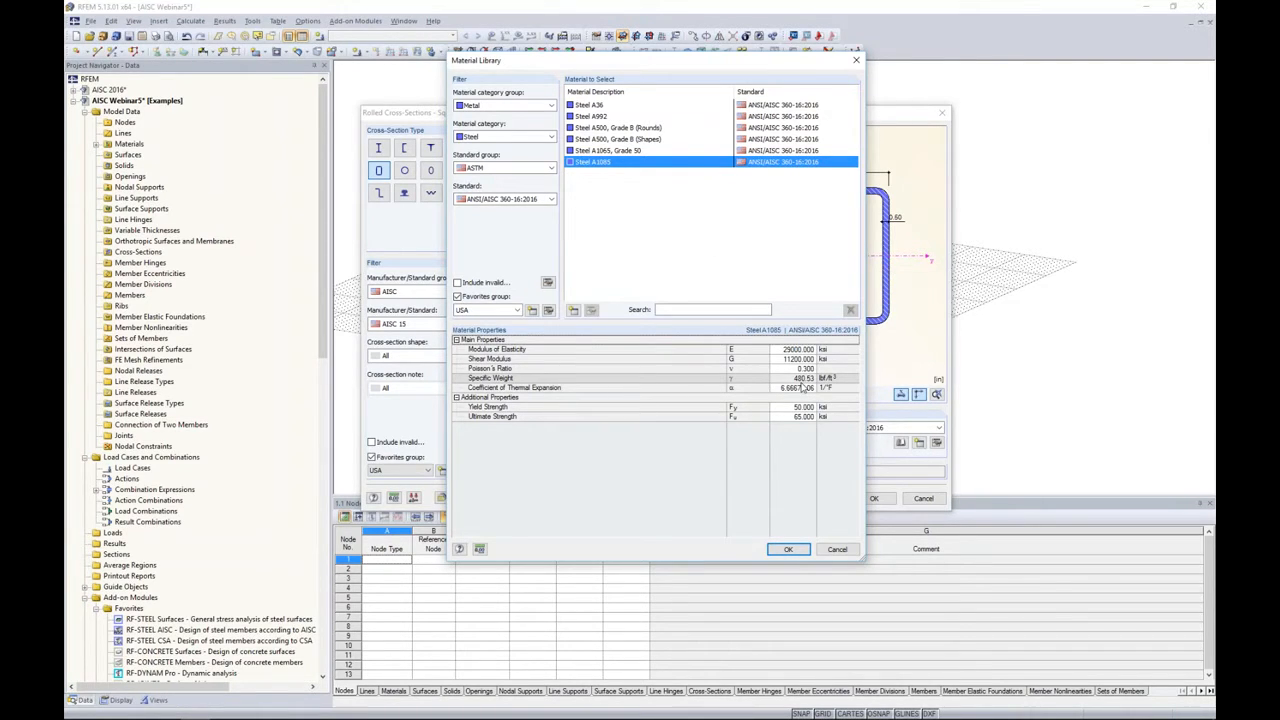
left_click(786, 549)
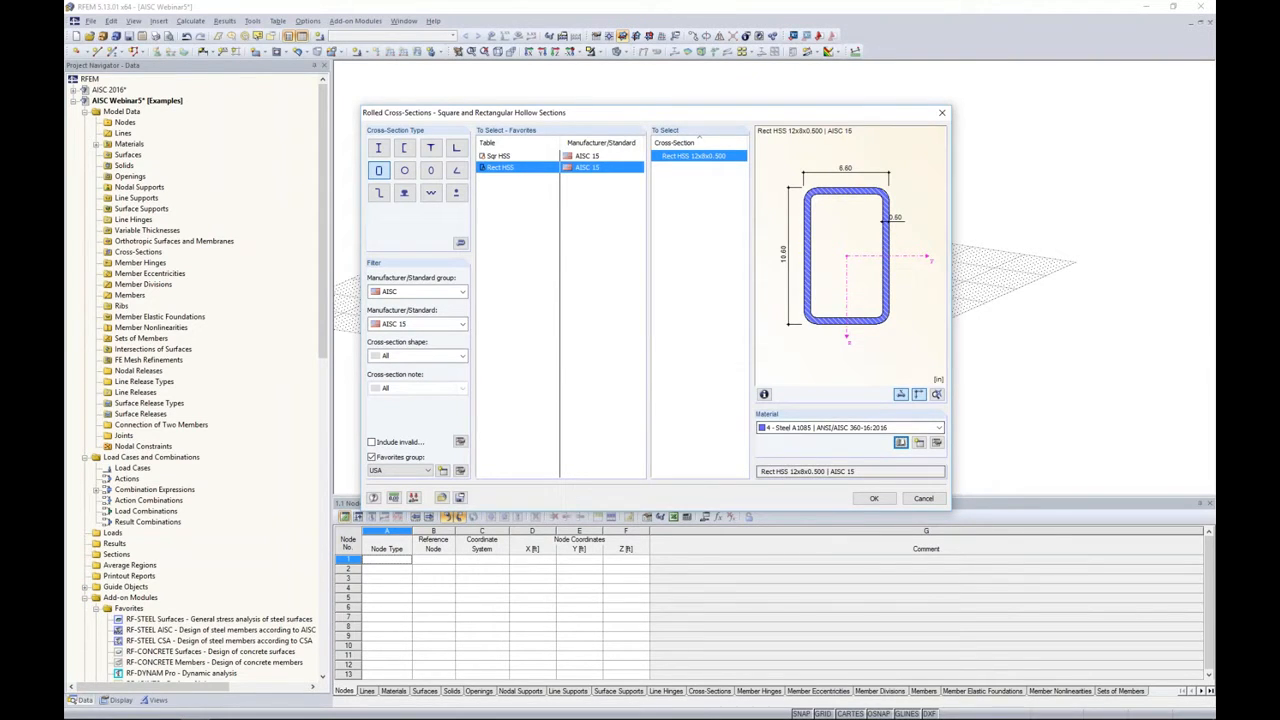
left_click(866, 499)
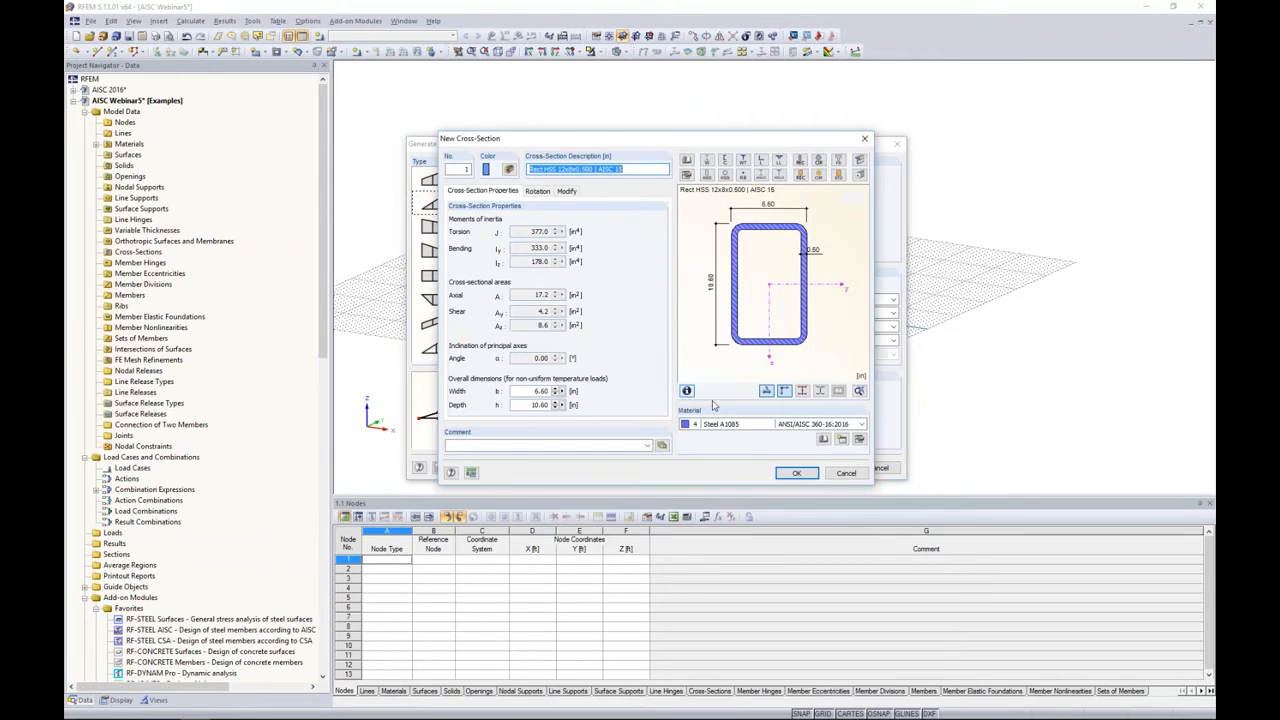
left_click(790, 476)
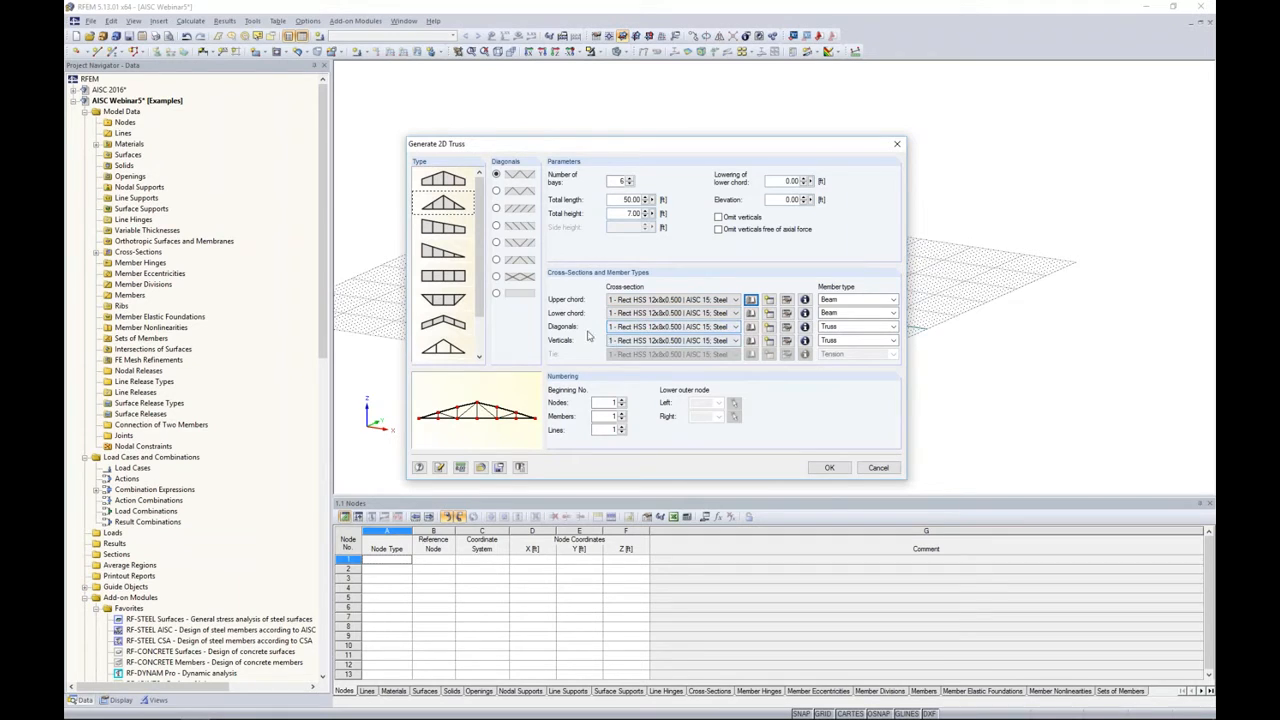
Assign the rolled Sqr HSS 5x5x0.375 section with material 4, Steel A1085, to the truss diagonals.
left_click(751, 340)
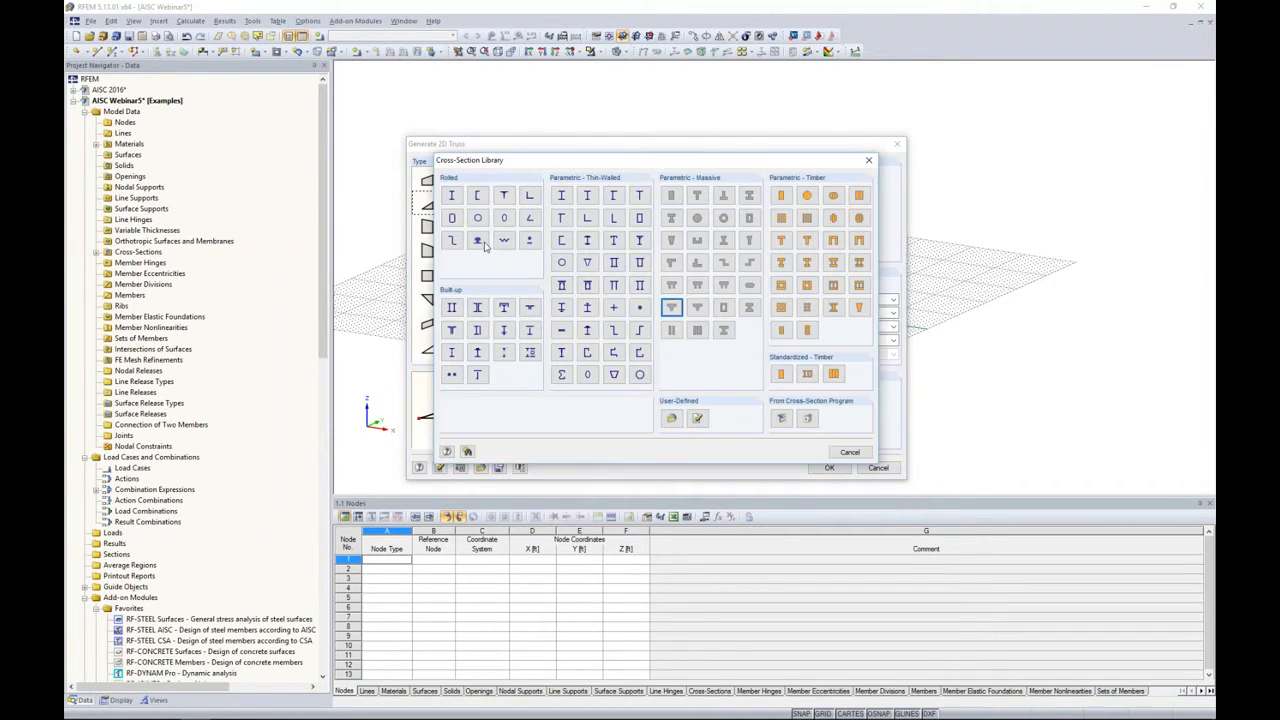
left_click(451, 218)
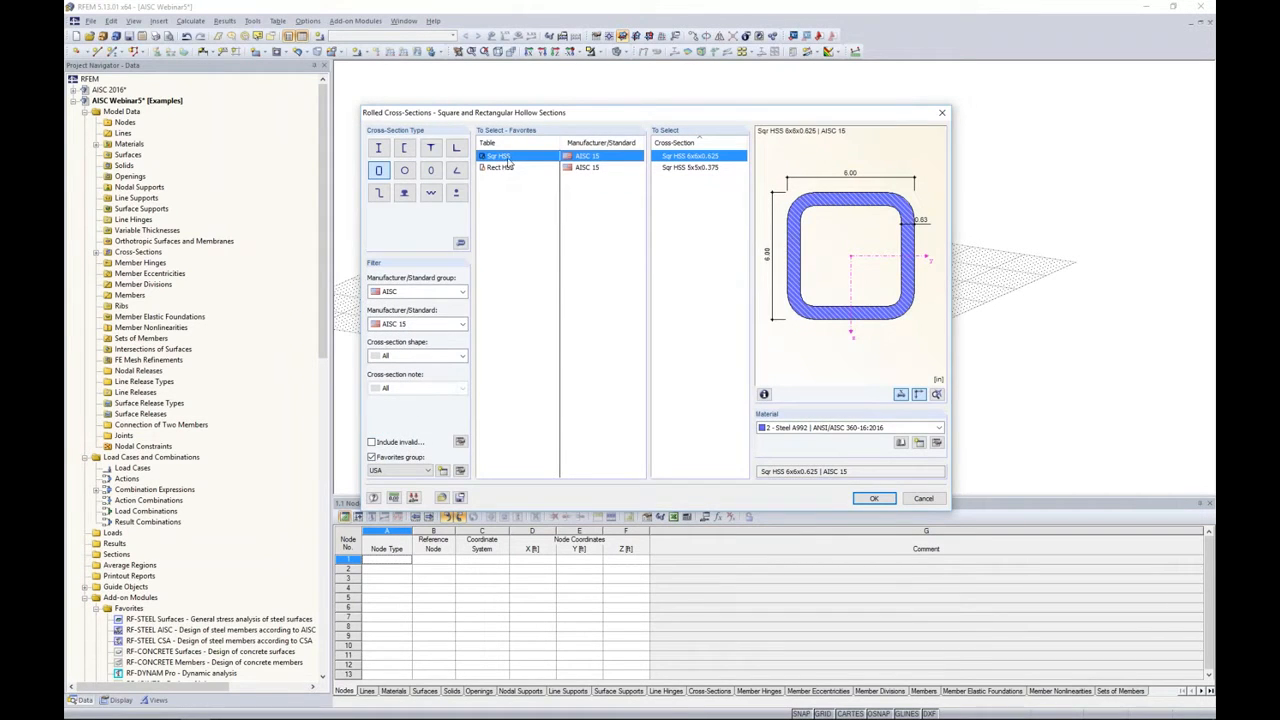
left_click(668, 168)
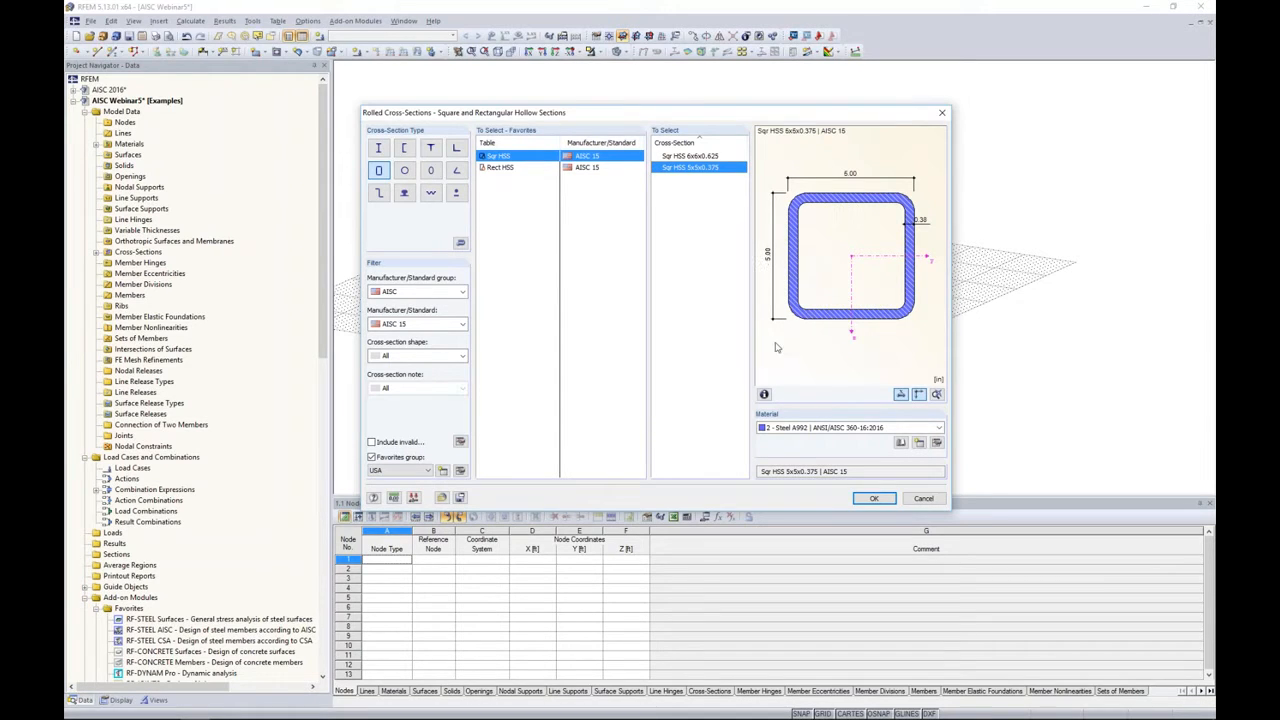
left_click(805, 427)
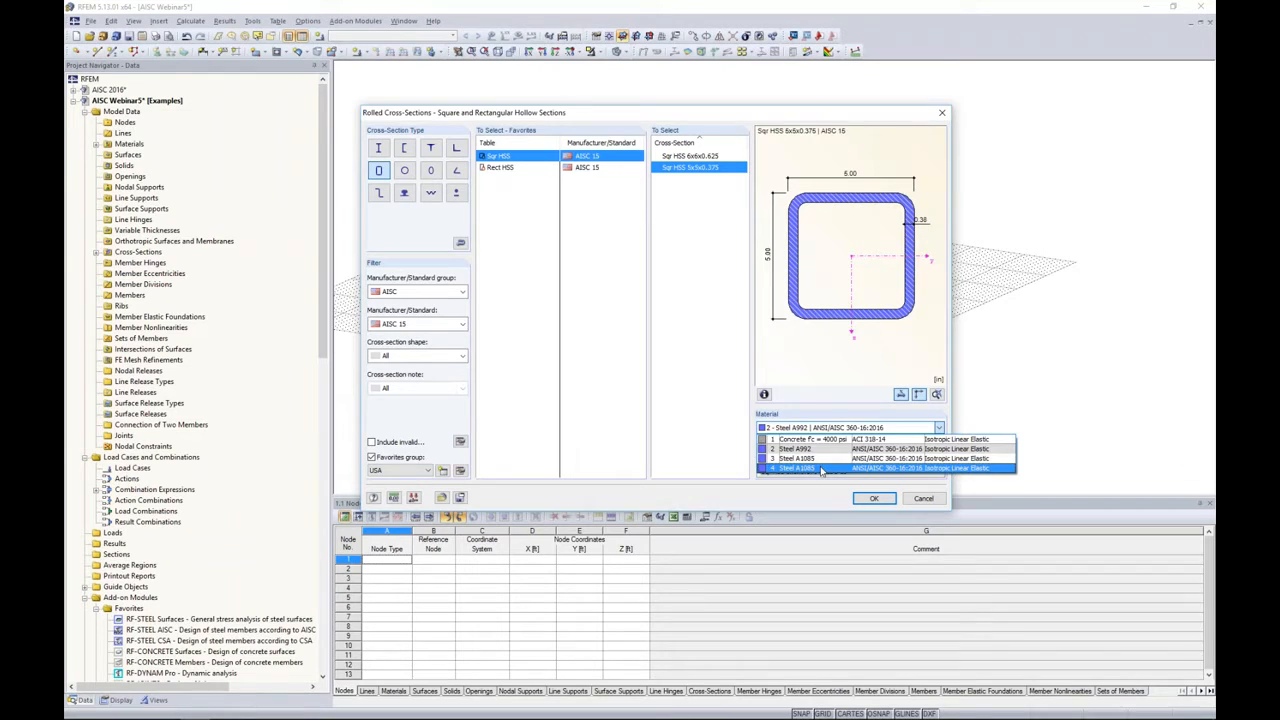
left_click(821, 468)
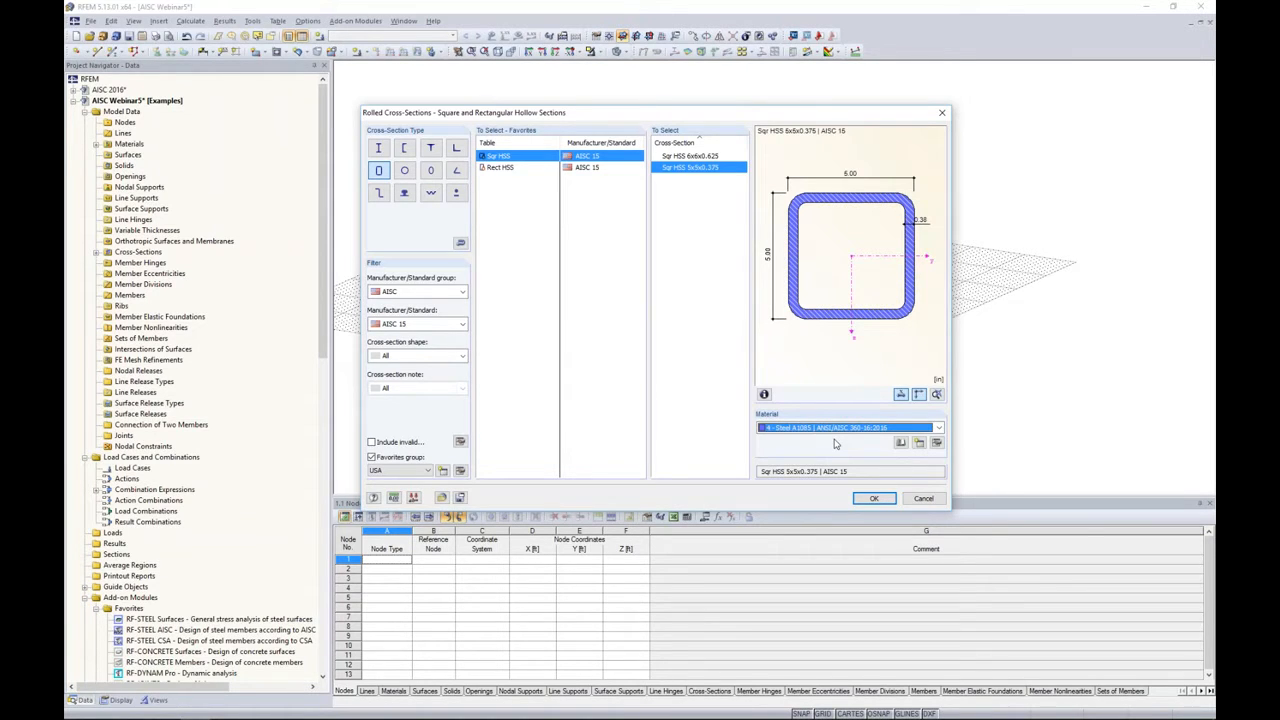
left_click(872, 498)
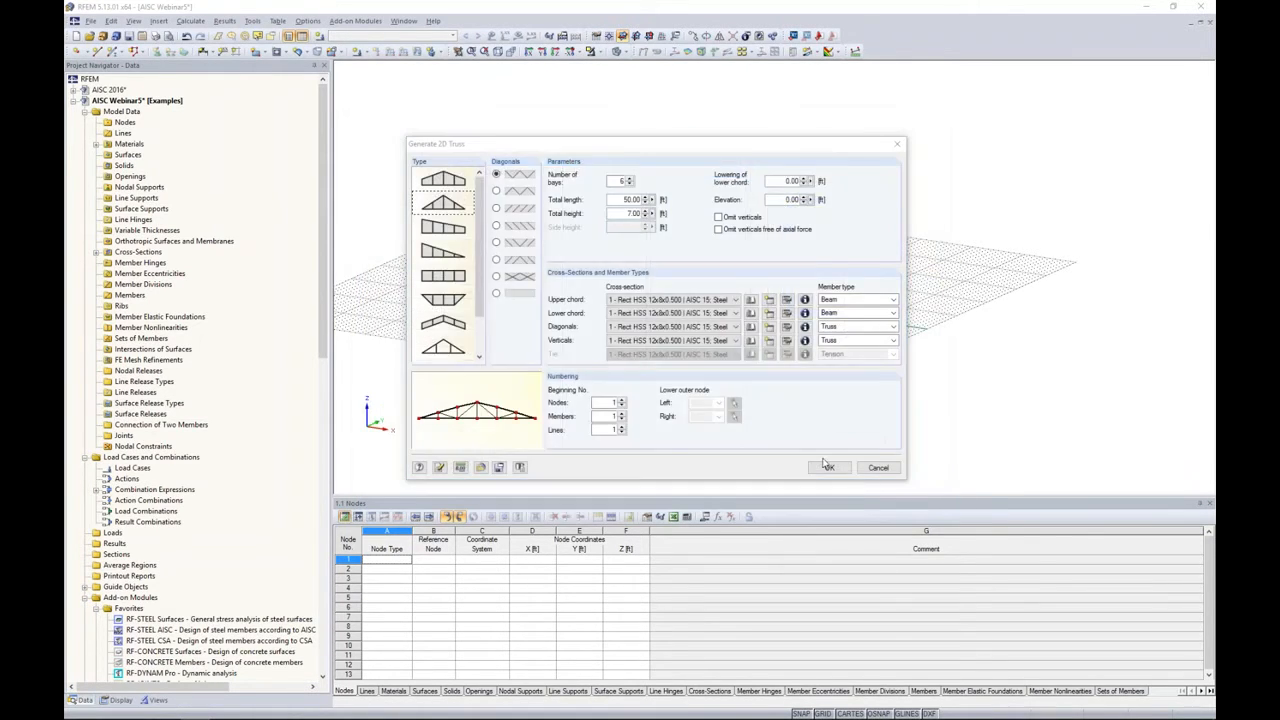
left_click(797, 473)
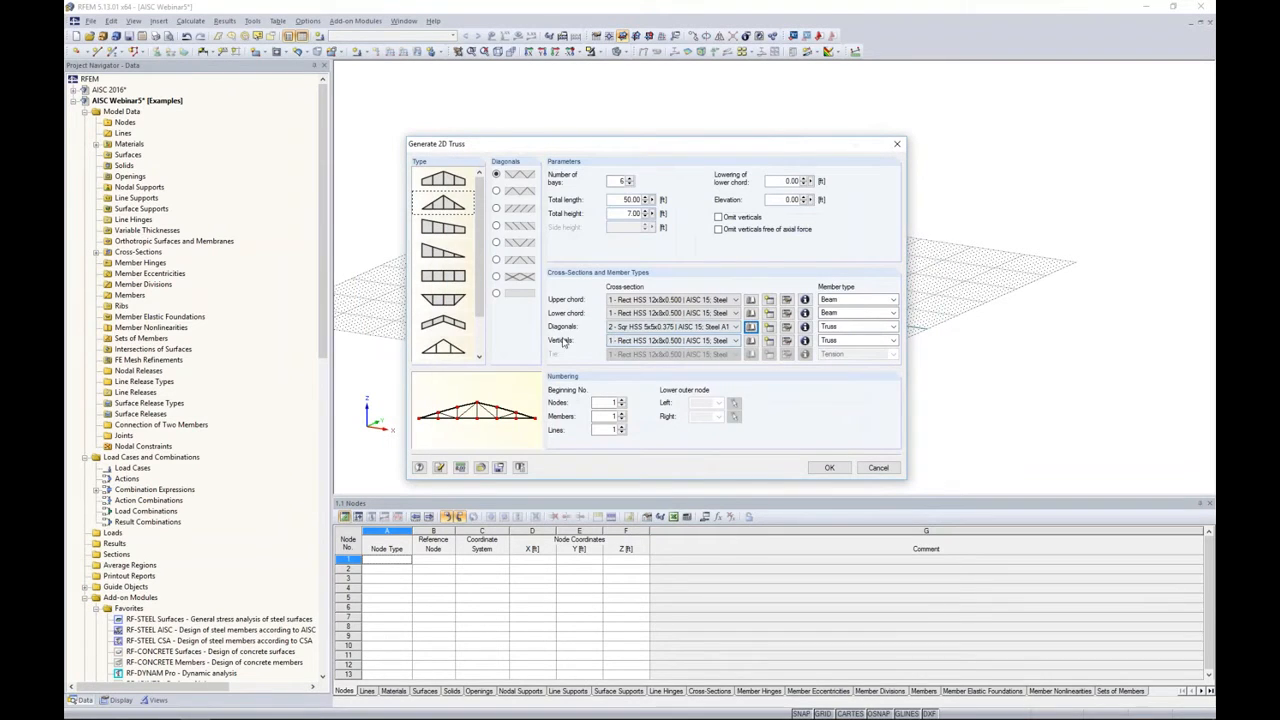
Give the verticals the Sqr HSS 5x5x0.375 section, keep the upper chord as Beam, and generate the 2D truss.
left_click(652, 341)
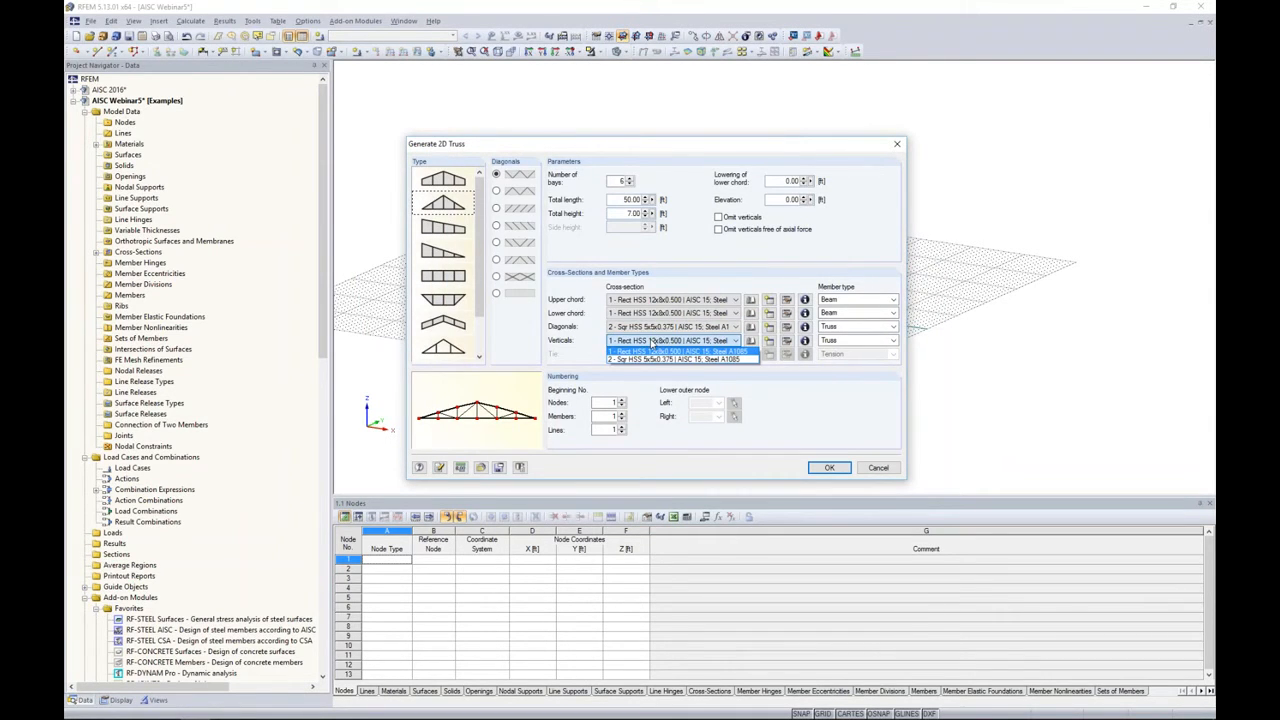
left_click(651, 358)
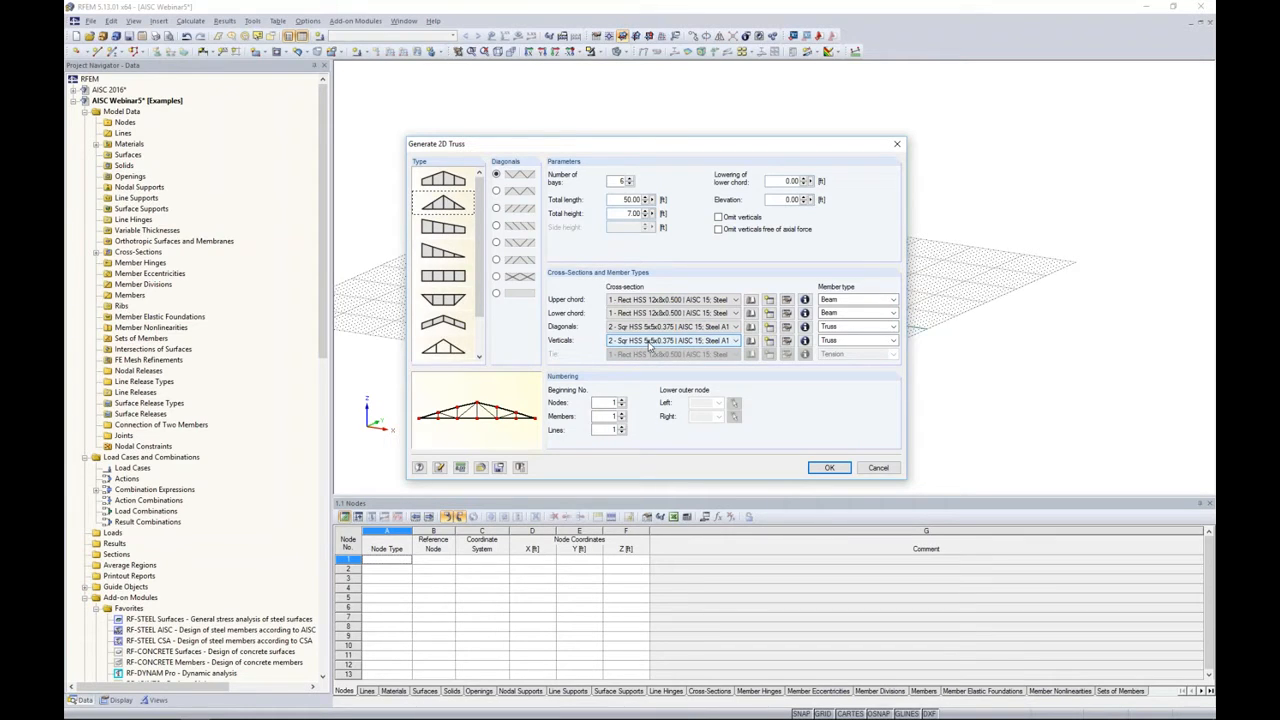
left_click(866, 303)
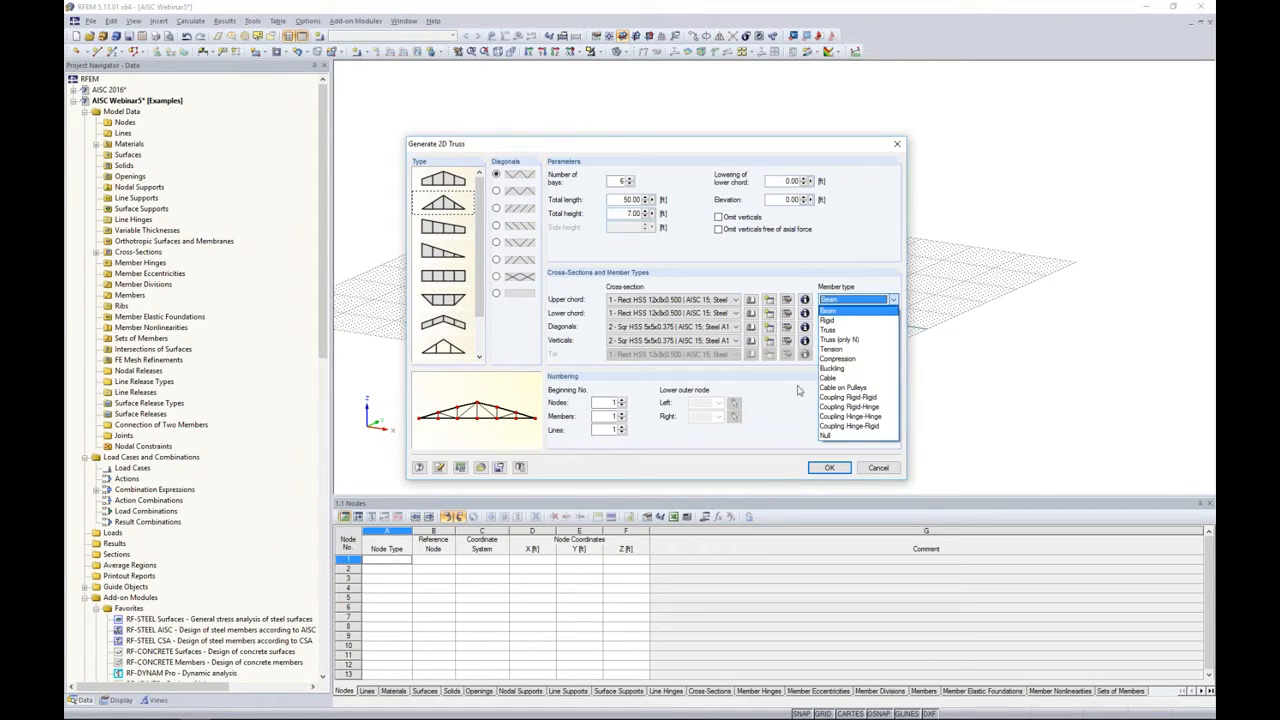
left_click(844, 311)
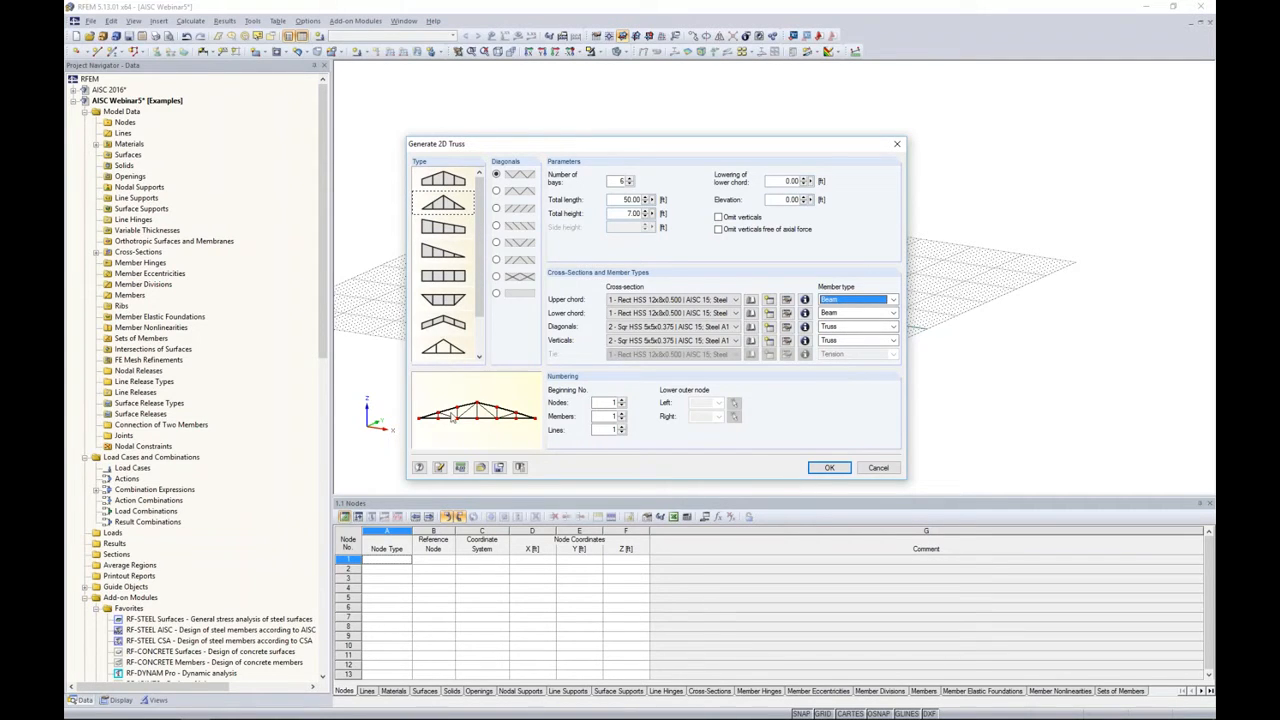
left_click(829, 467)
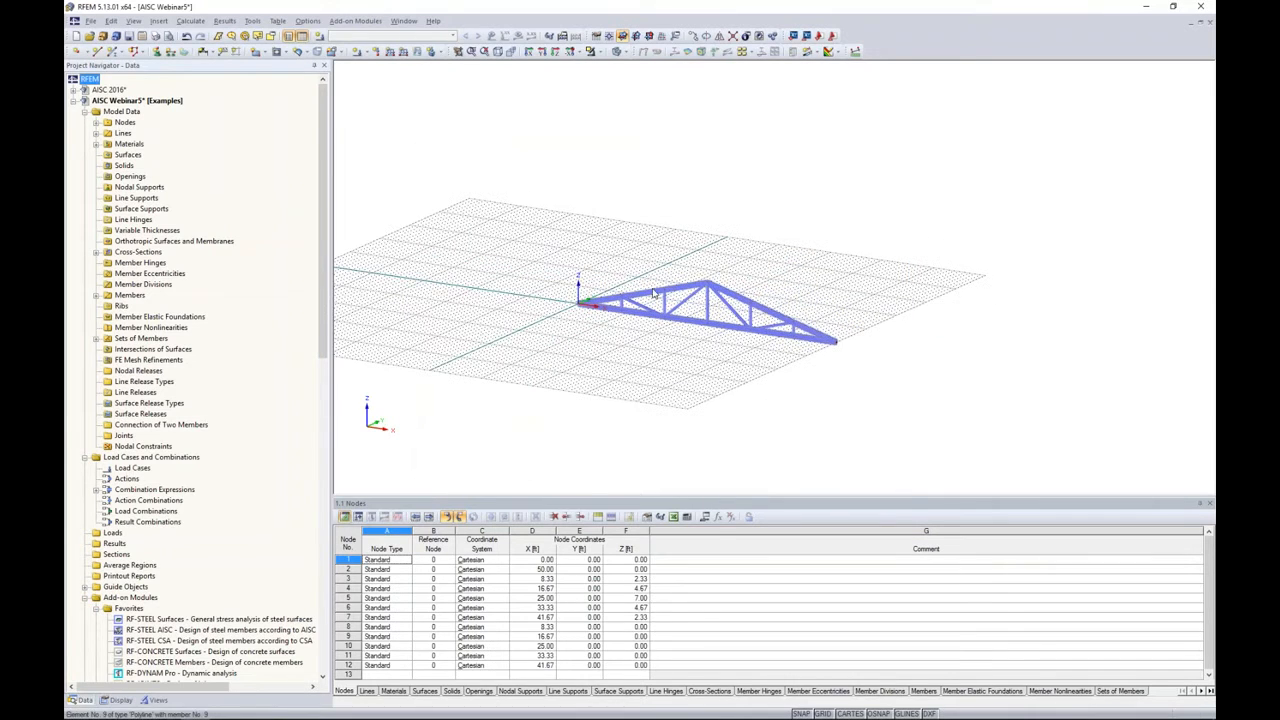
Delete the unused duplicate Steel A1085, material 3, from the model's materials.
left_click(96, 145)
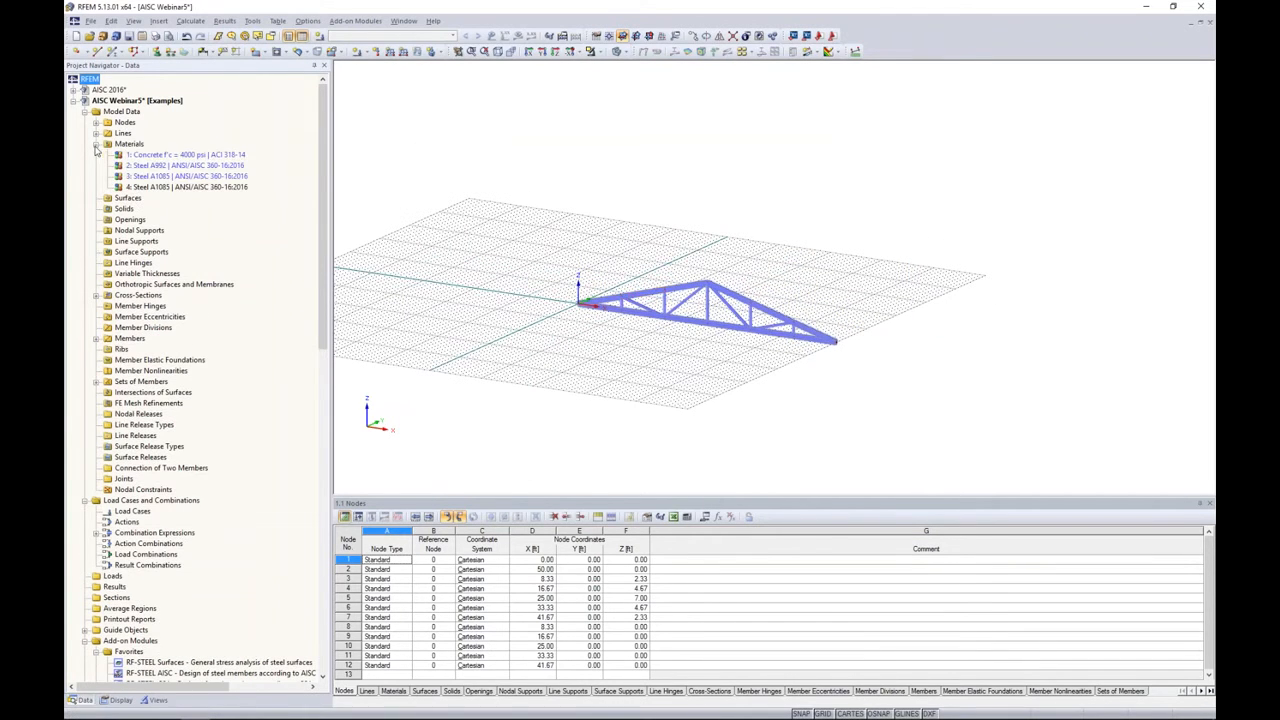
left_click(170, 177)
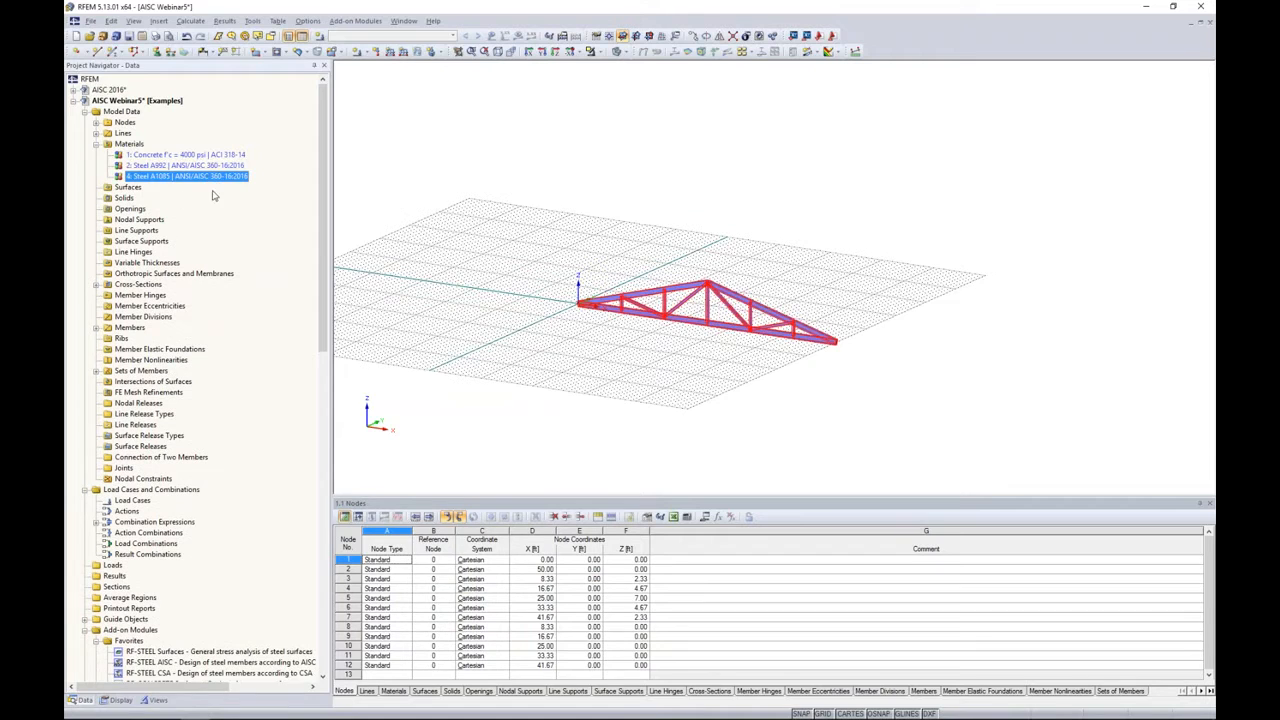
key("Delete")
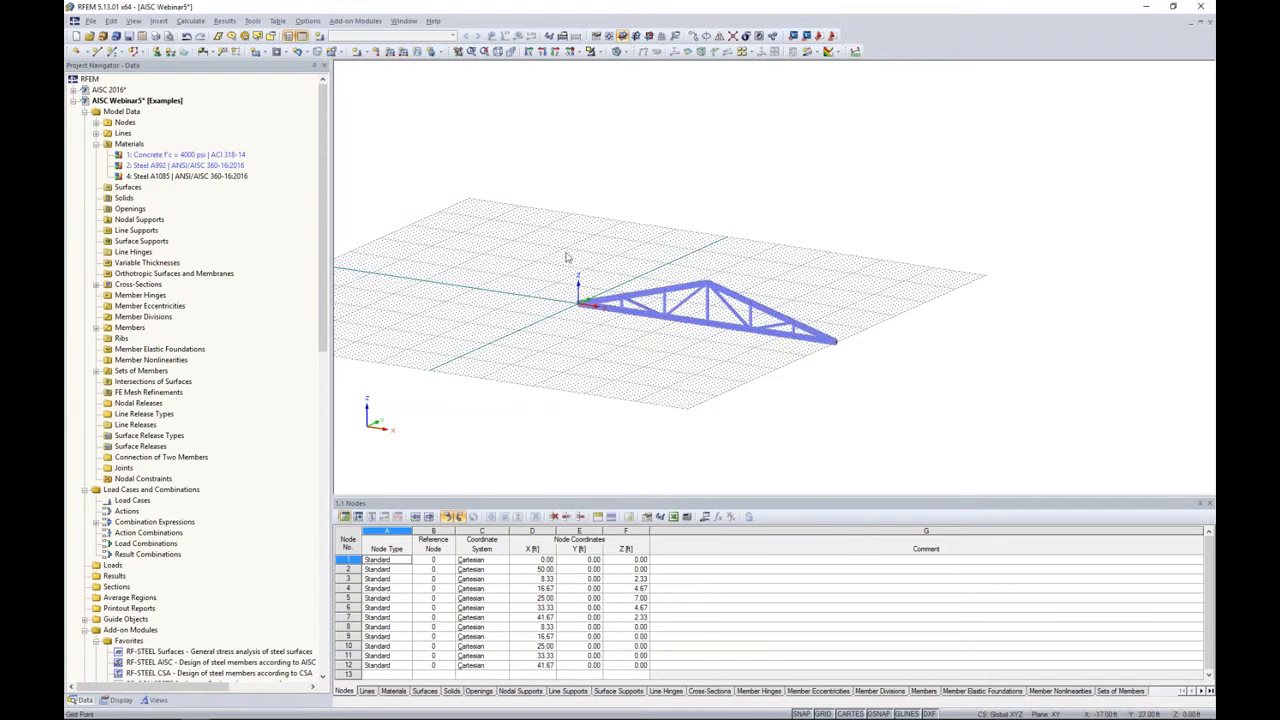
left_click(96, 144)
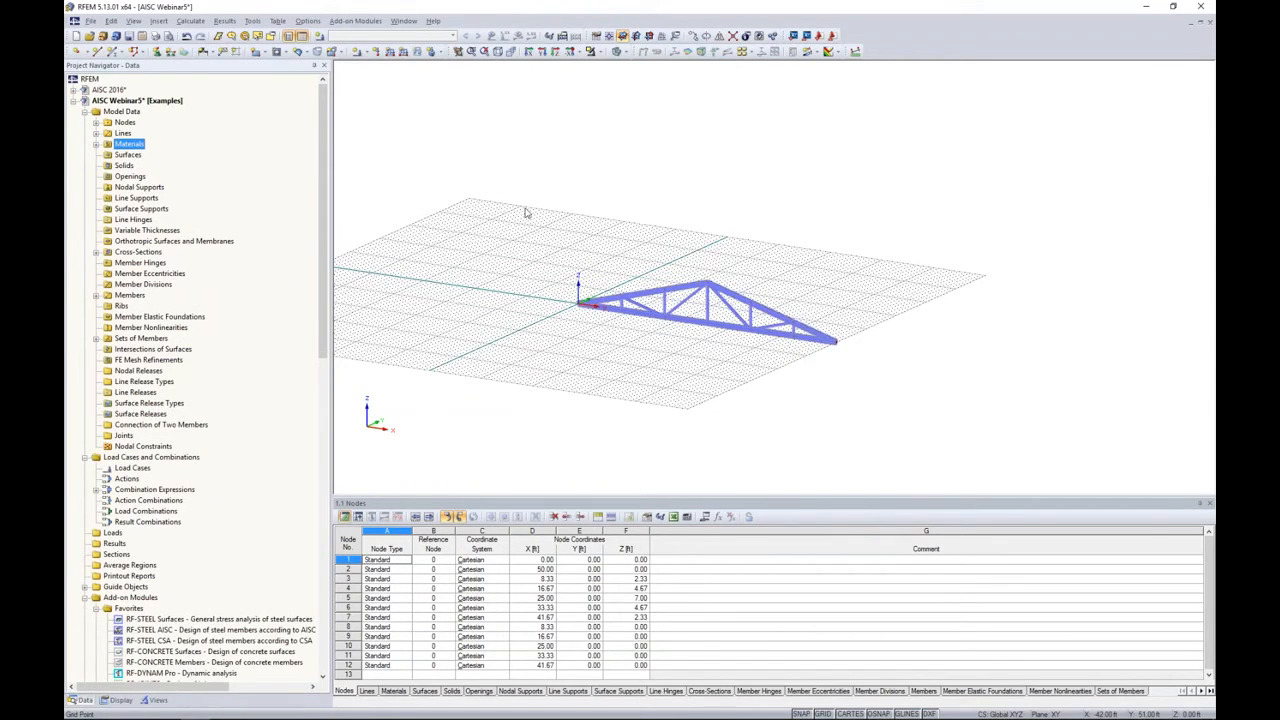
Start a new member and choose the W 10x88 rolled I-section, limiting the AISC 15 profiles to the USA favorites.
scroll(763, 263, "up", 3)
scroll(661, 259, "up", 1)
middle_click_drag(661, 259, 690, 163)
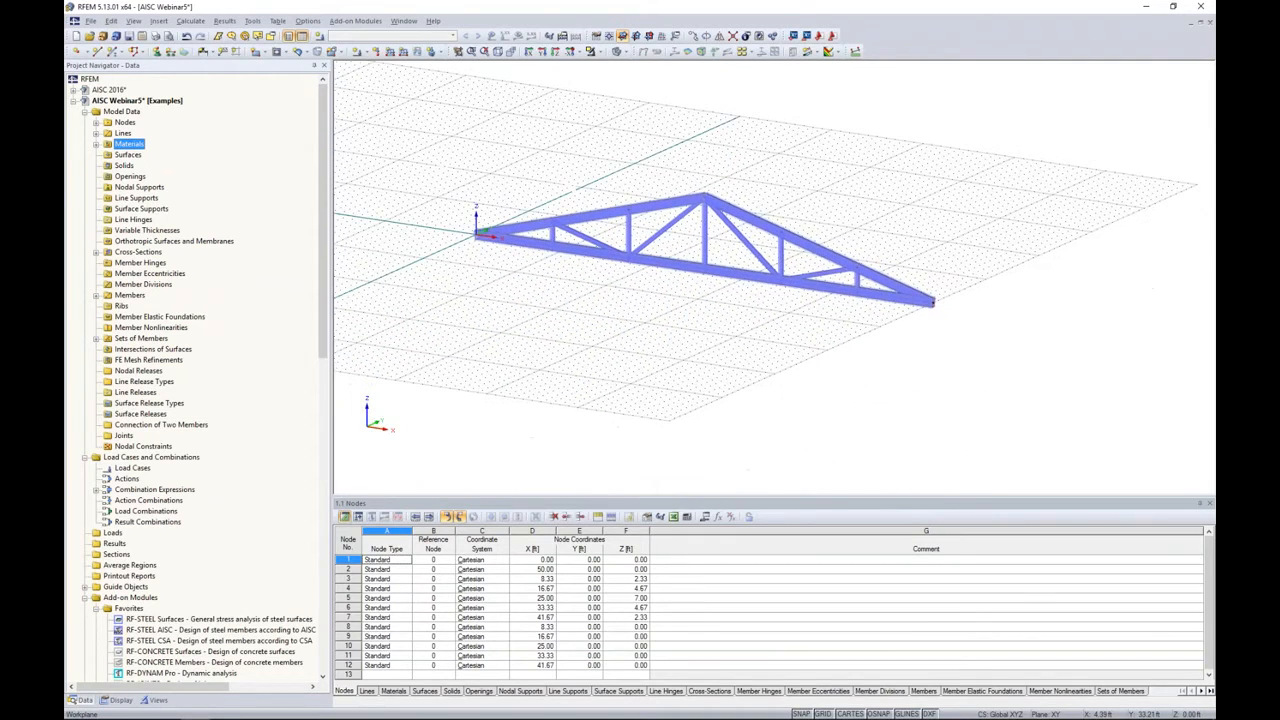
middle_click_drag(768, 361, 787, 348)
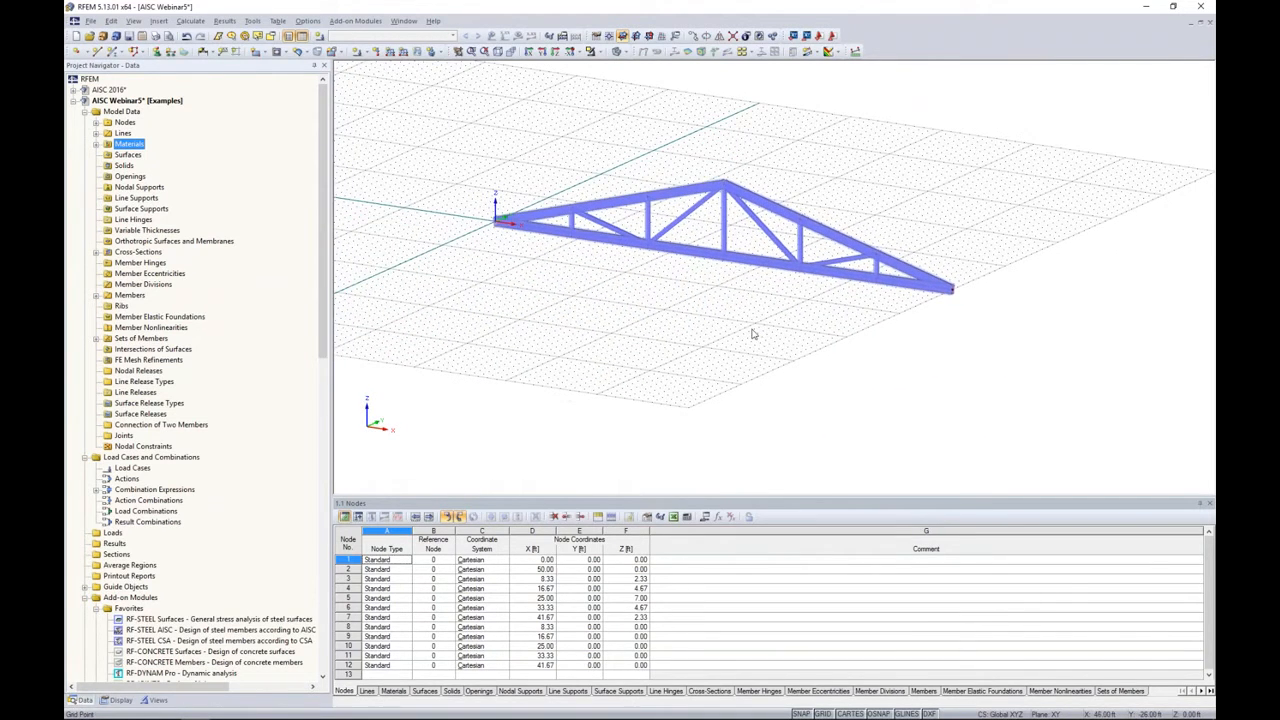
left_click(113, 53)
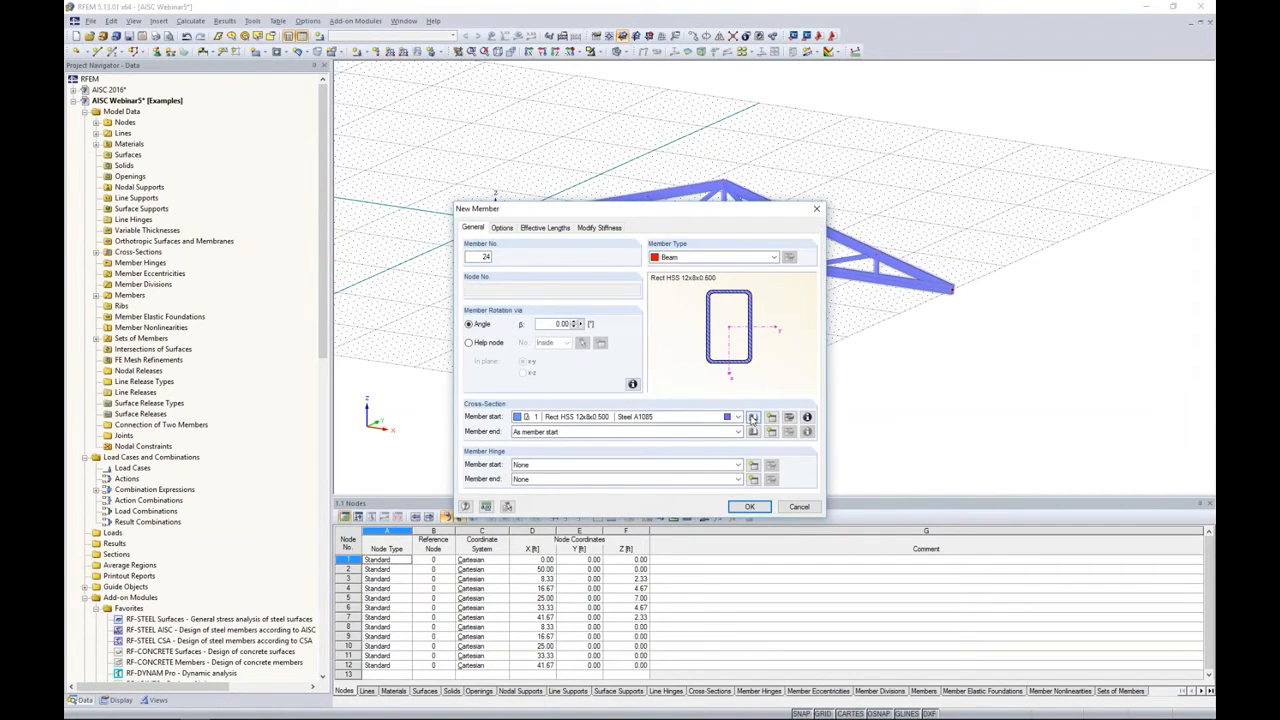
left_click(753, 418)
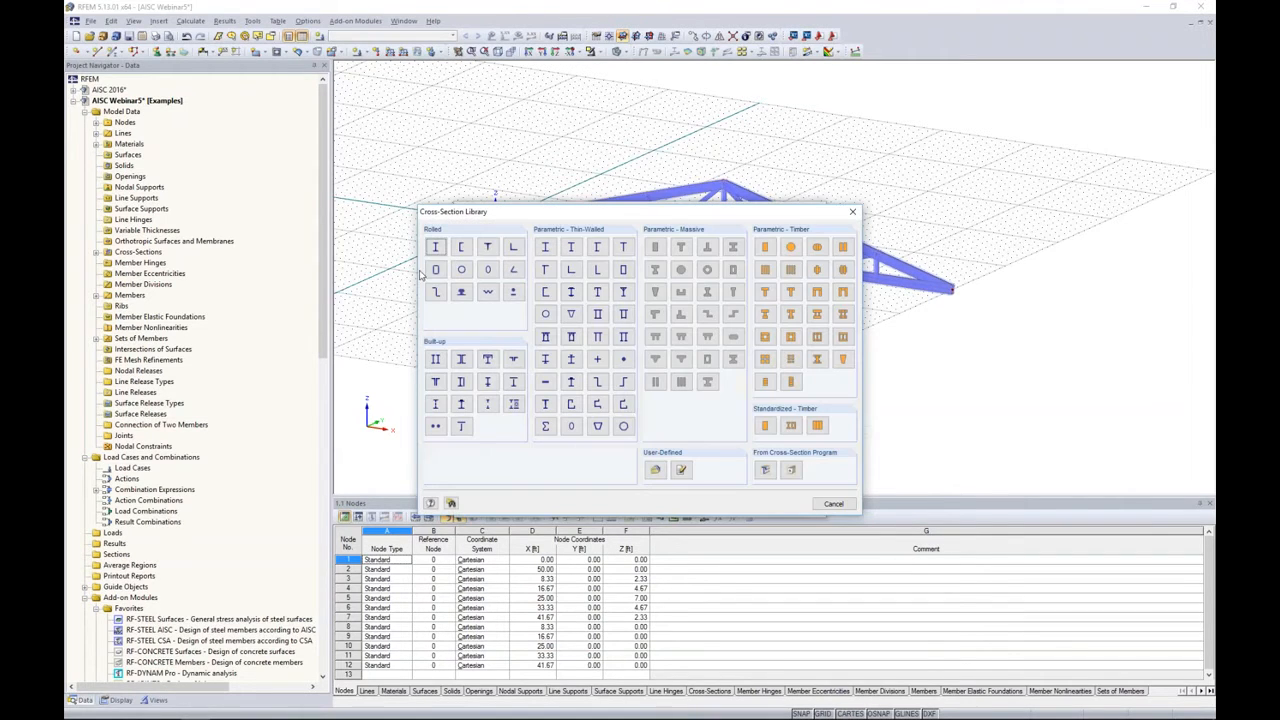
left_click(436, 252)
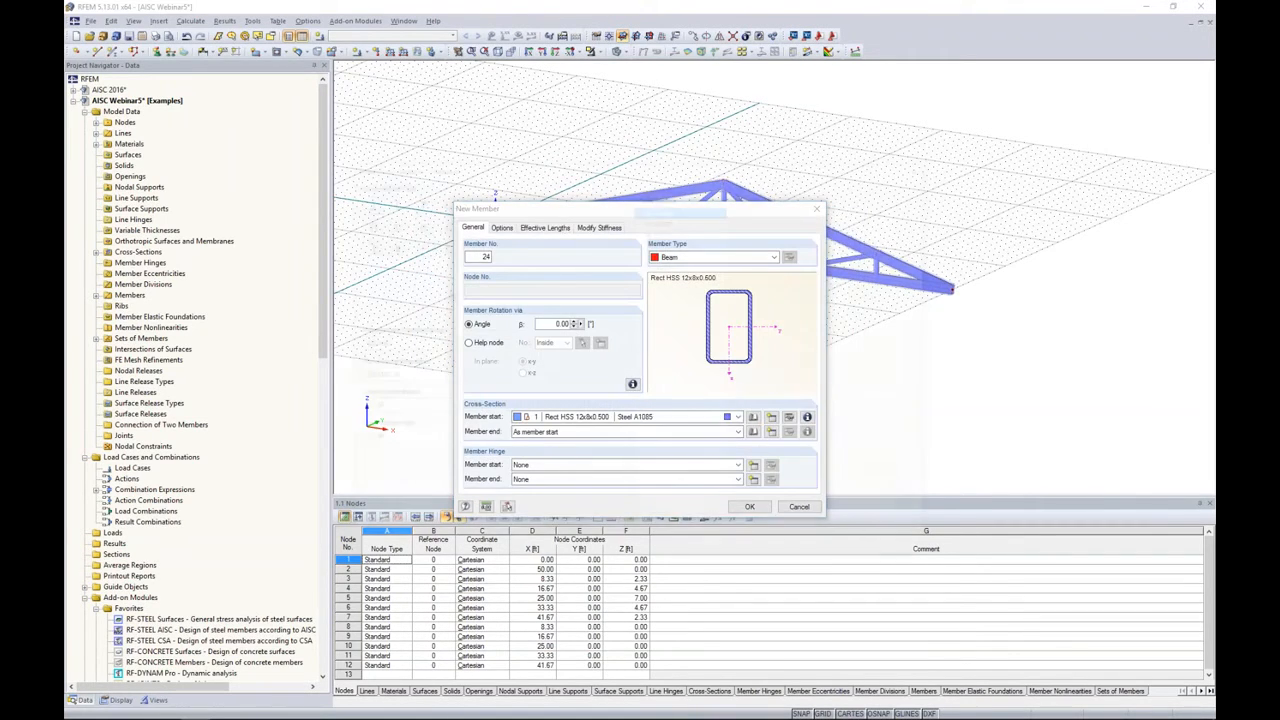
left_click(355, 508)
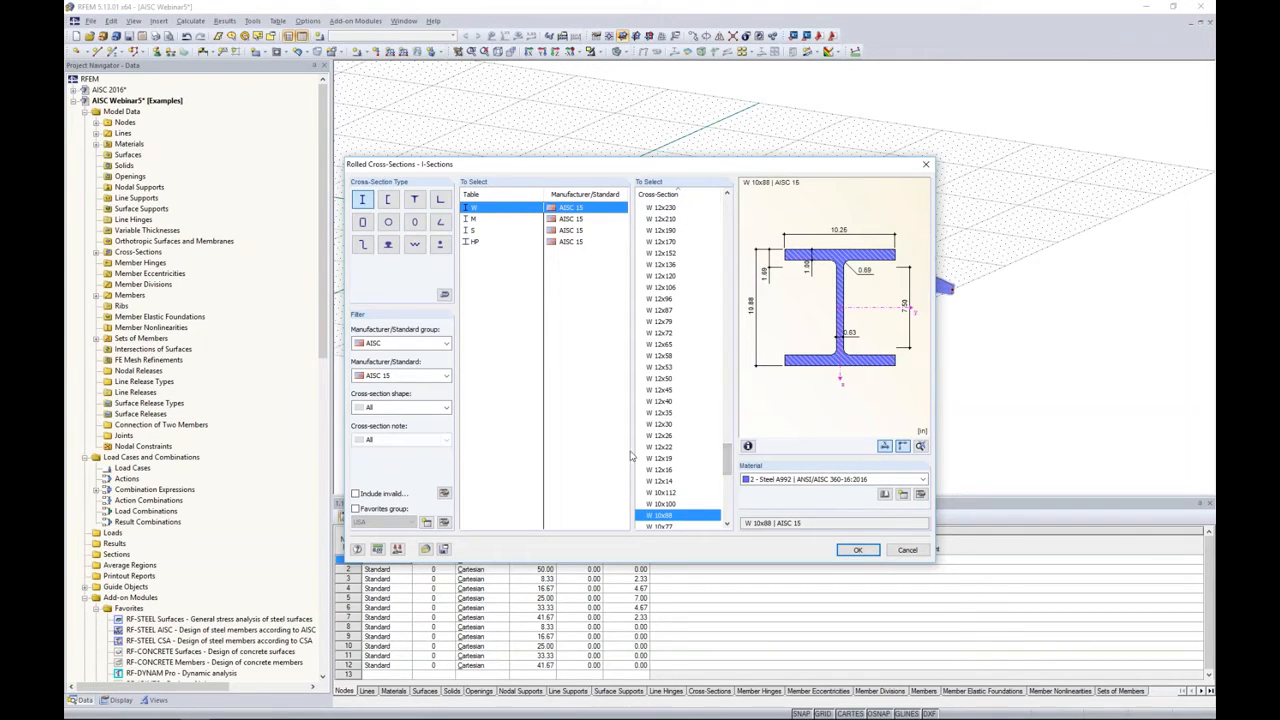
left_click(355, 508)
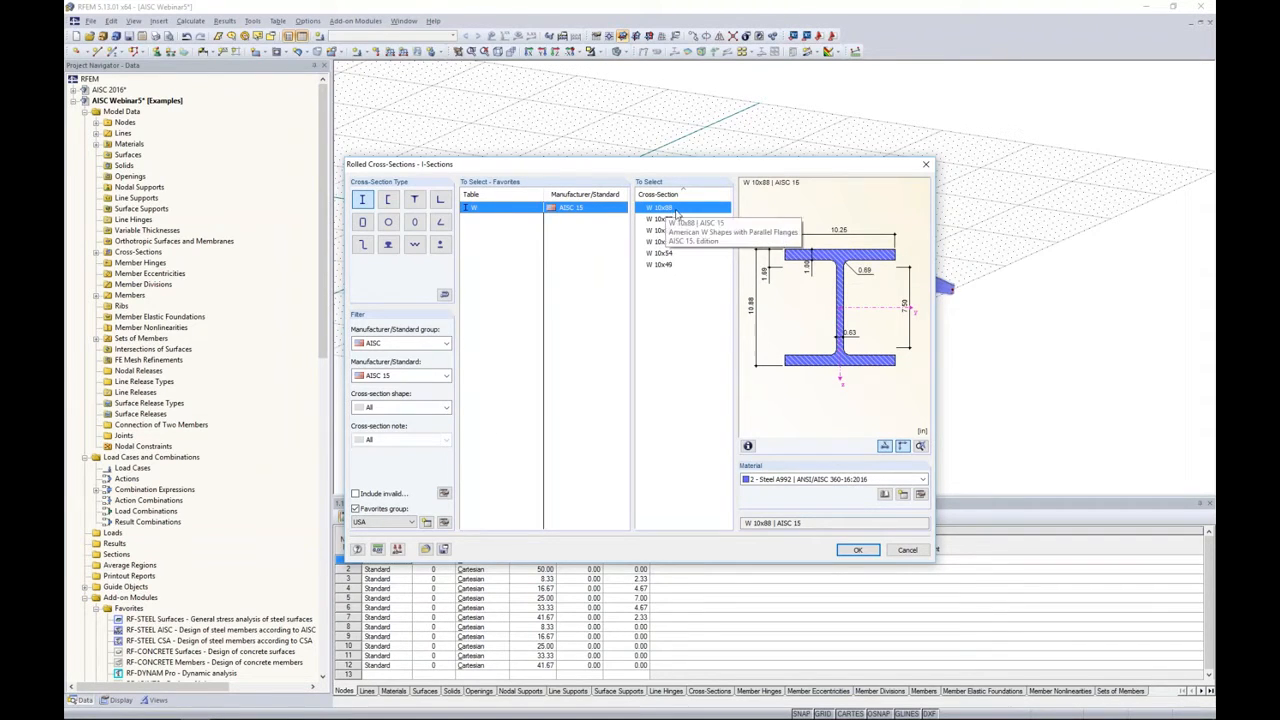
Keep Steel A992 as the section material and review its material library entry and available standards without changing them.
left_click(810, 481)
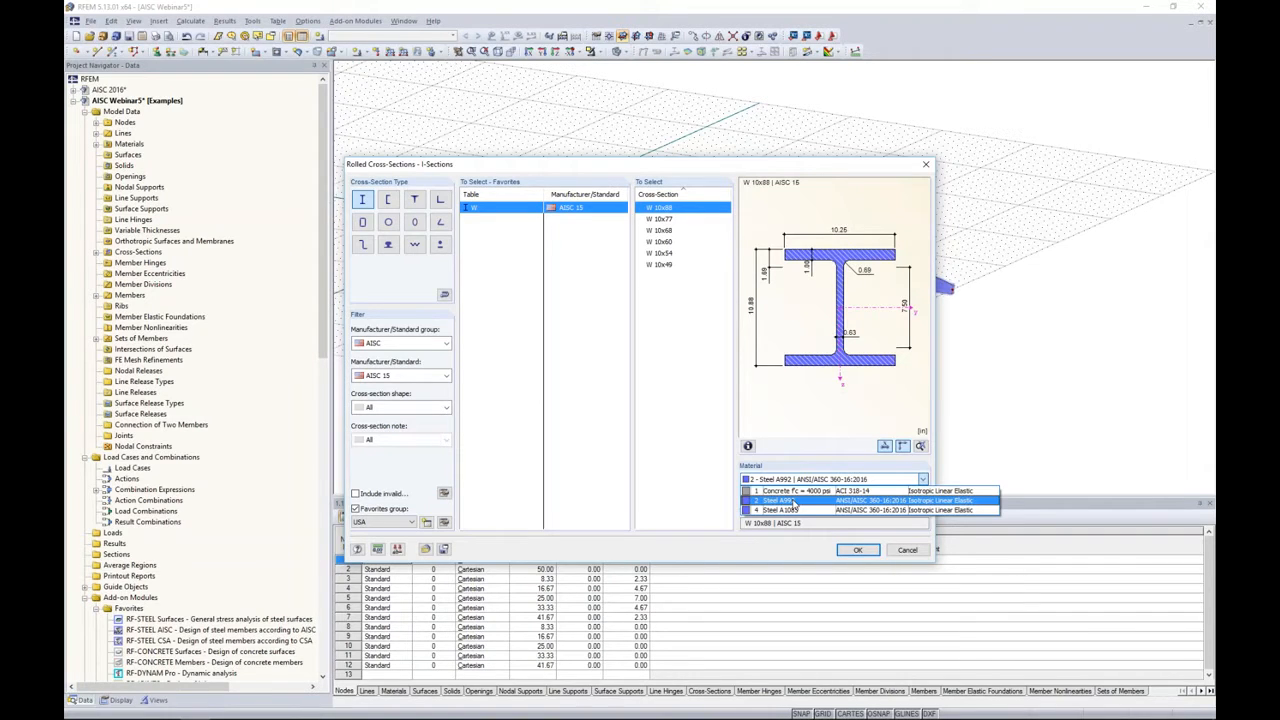
left_click(794, 504)
left_click(919, 494)
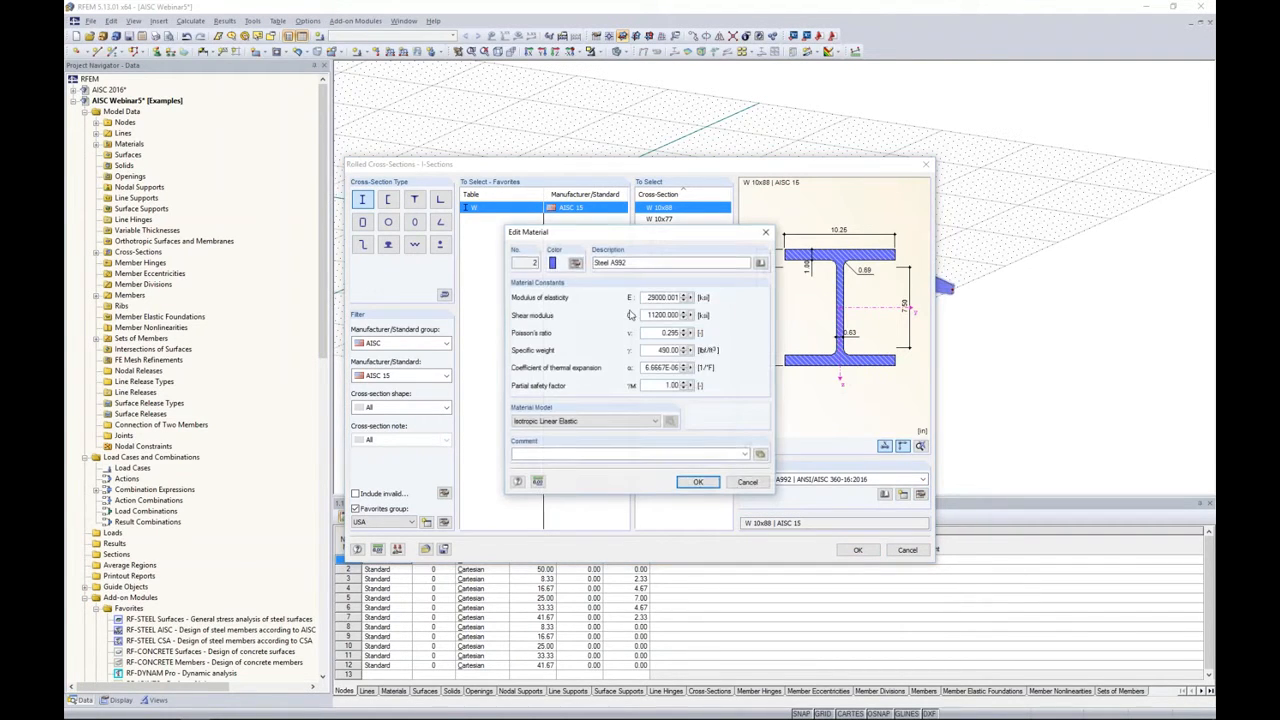
left_click(761, 264)
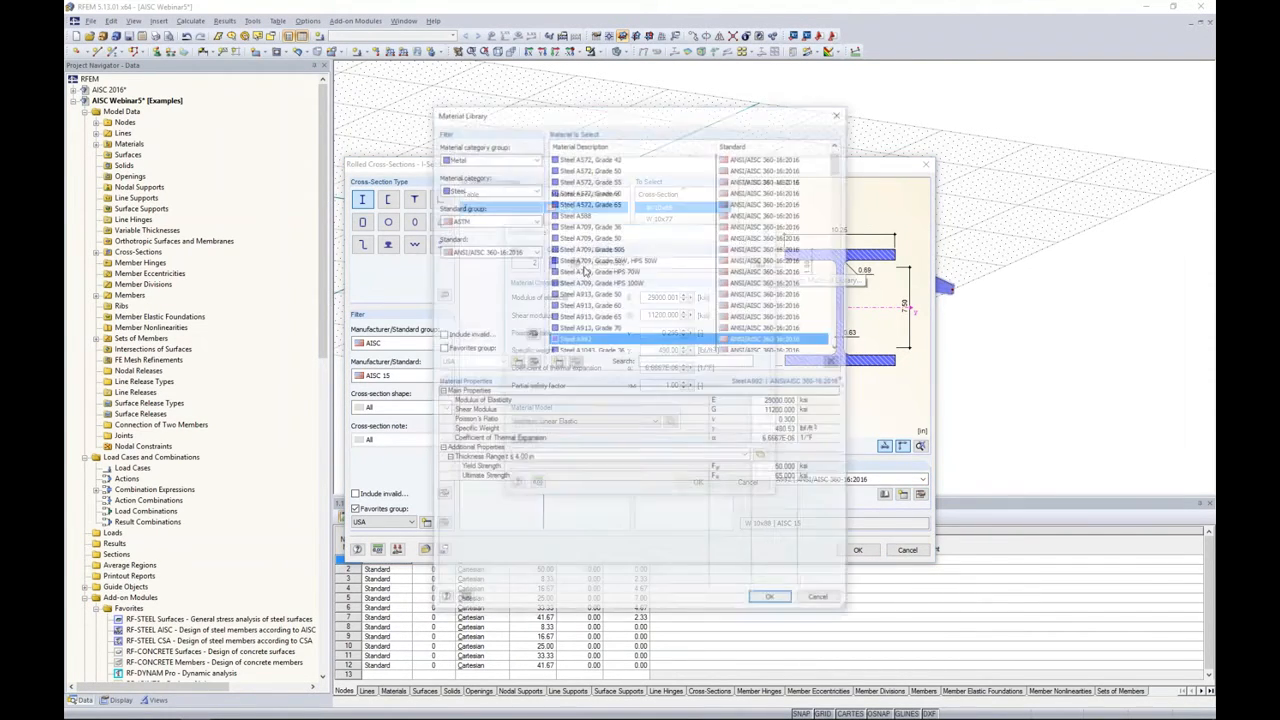
left_click(510, 250)
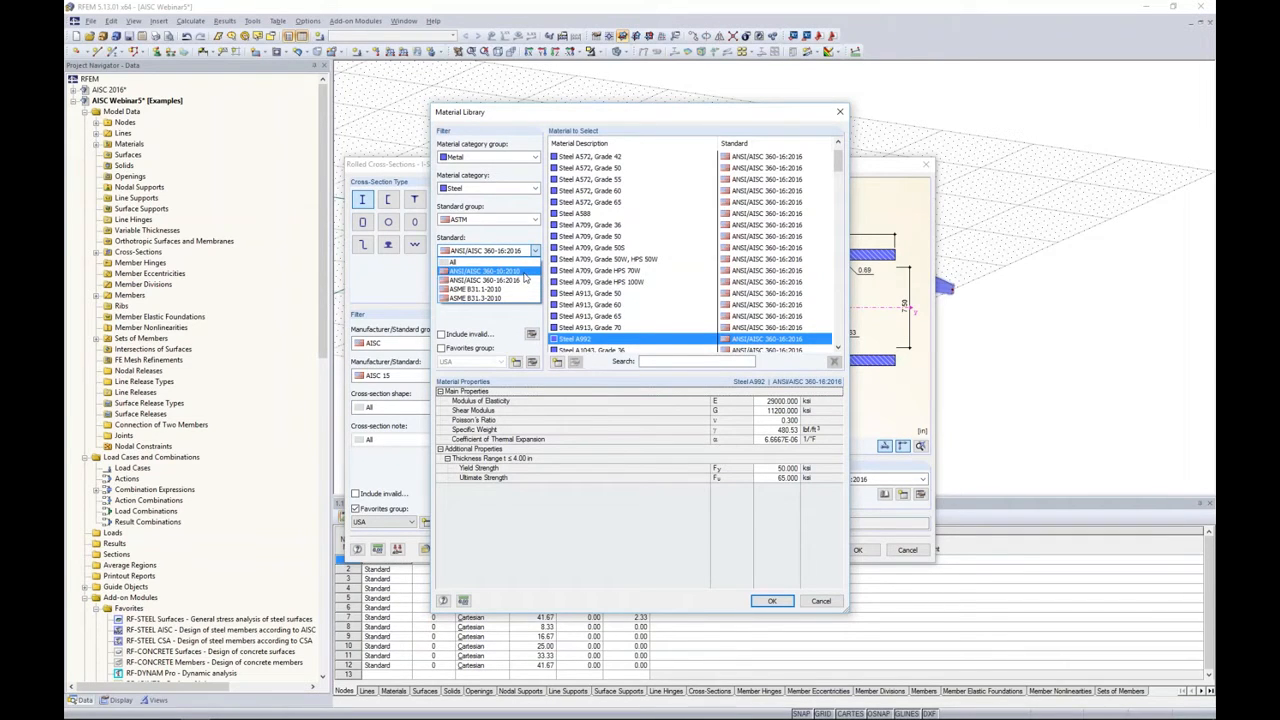
left_click(522, 281)
left_click(822, 600)
left_click(774, 482)
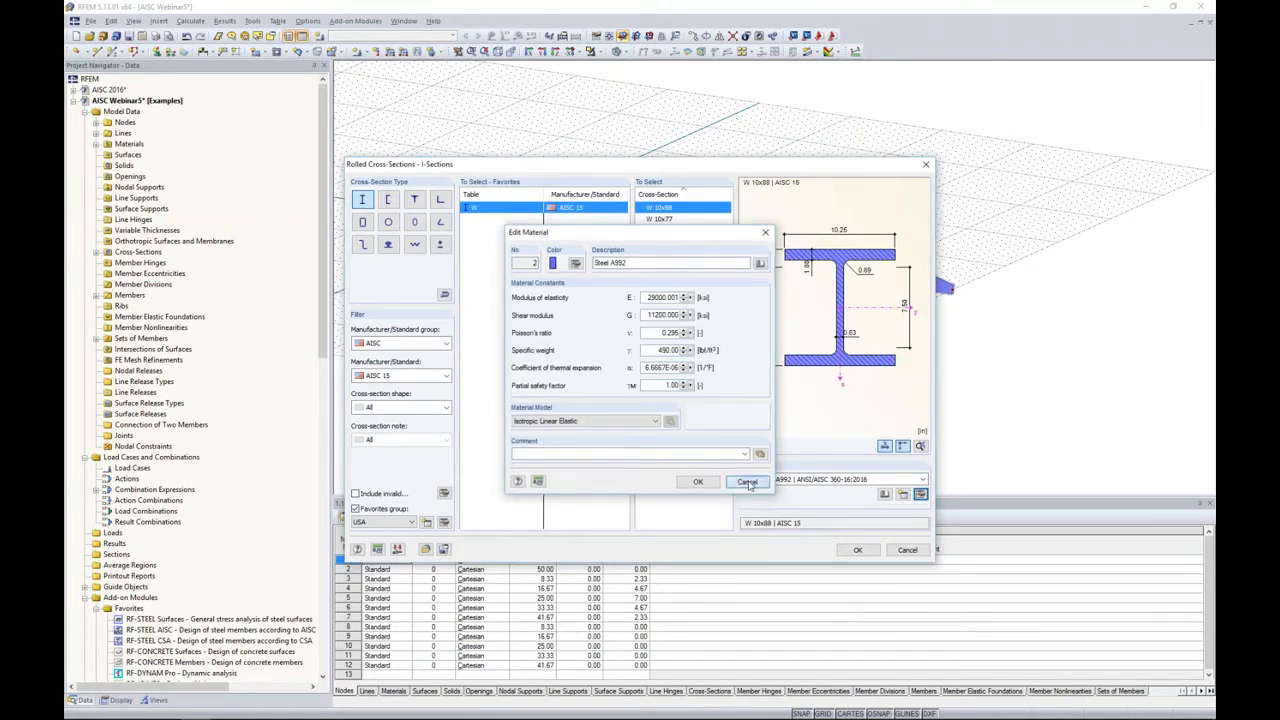
Accept the W 10x88 beam member in Steel A992 and fix its length at 20 ft, perpendicular to the work plane in the negative direction.
left_click(857, 550)
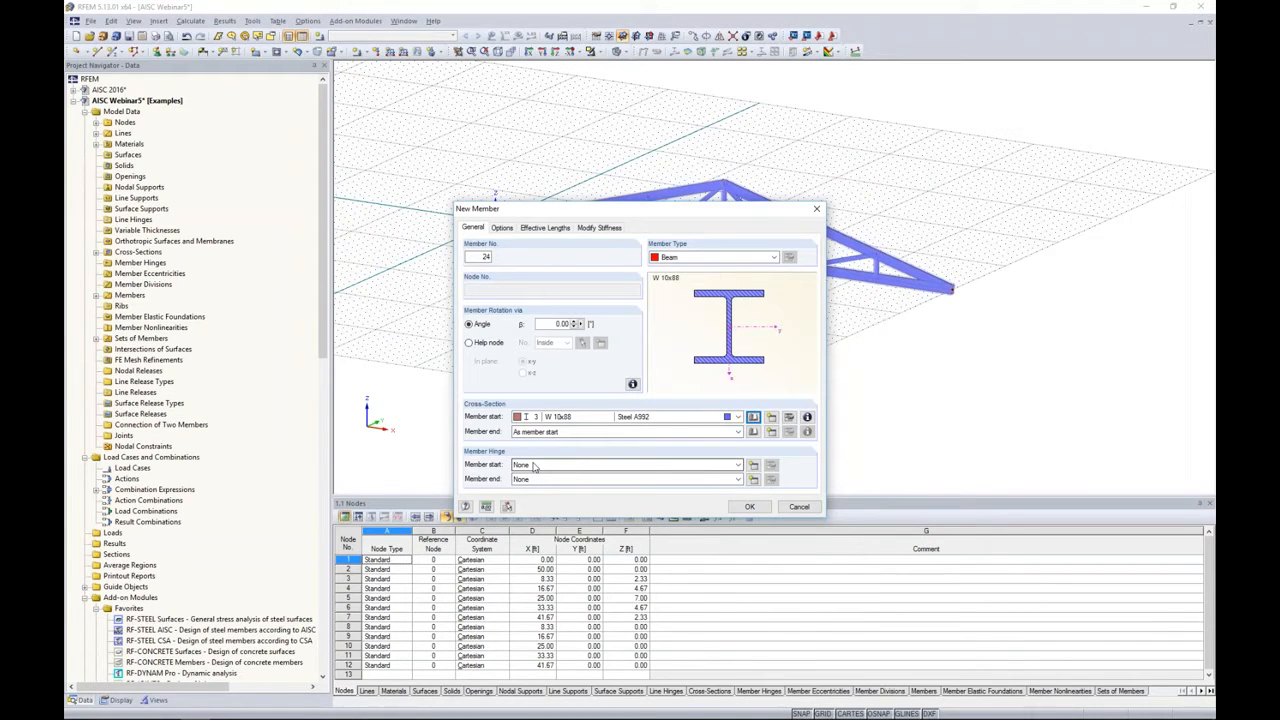
left_click(749, 506)
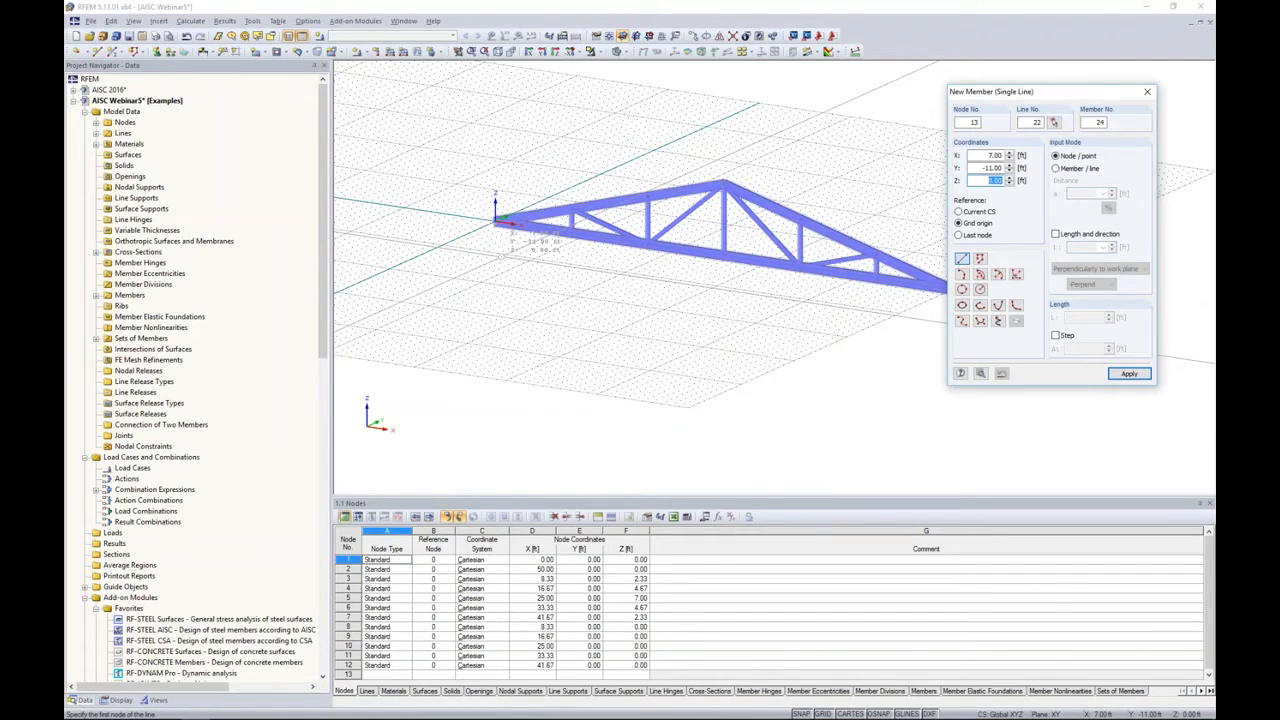
left_click(1055, 234)
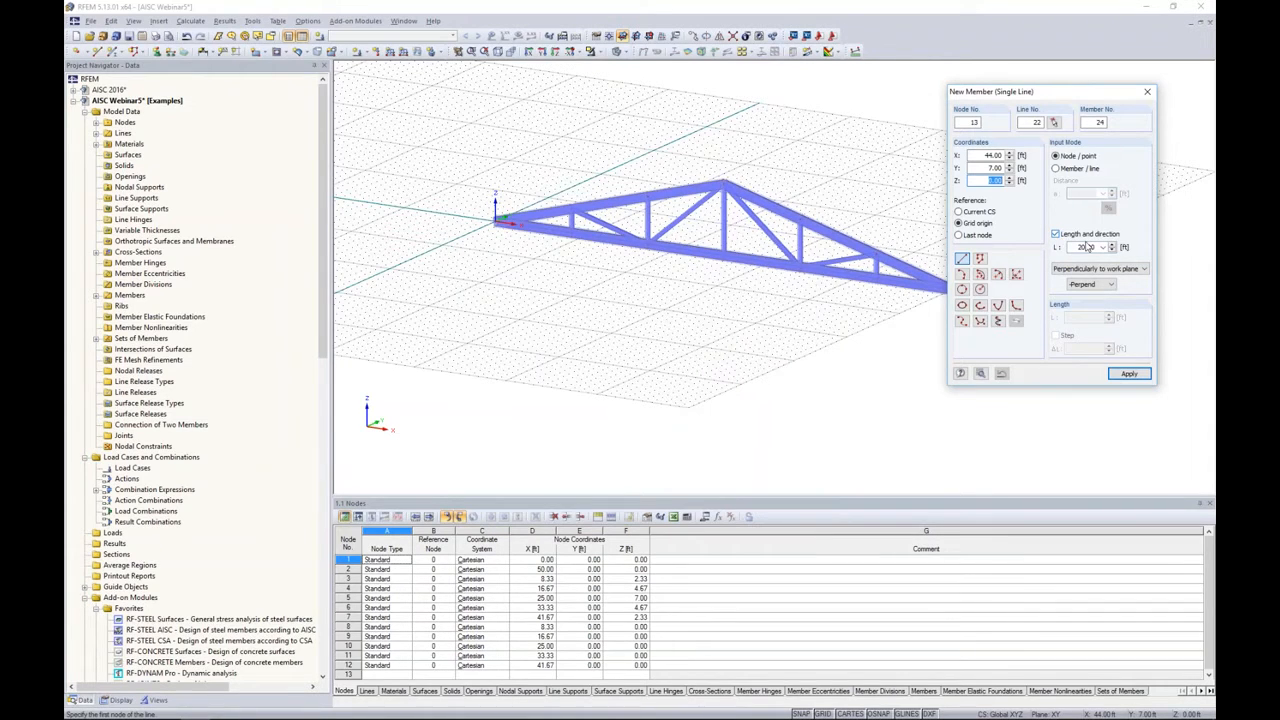
left_click_drag(1077, 248, 1099, 250)
type("20")
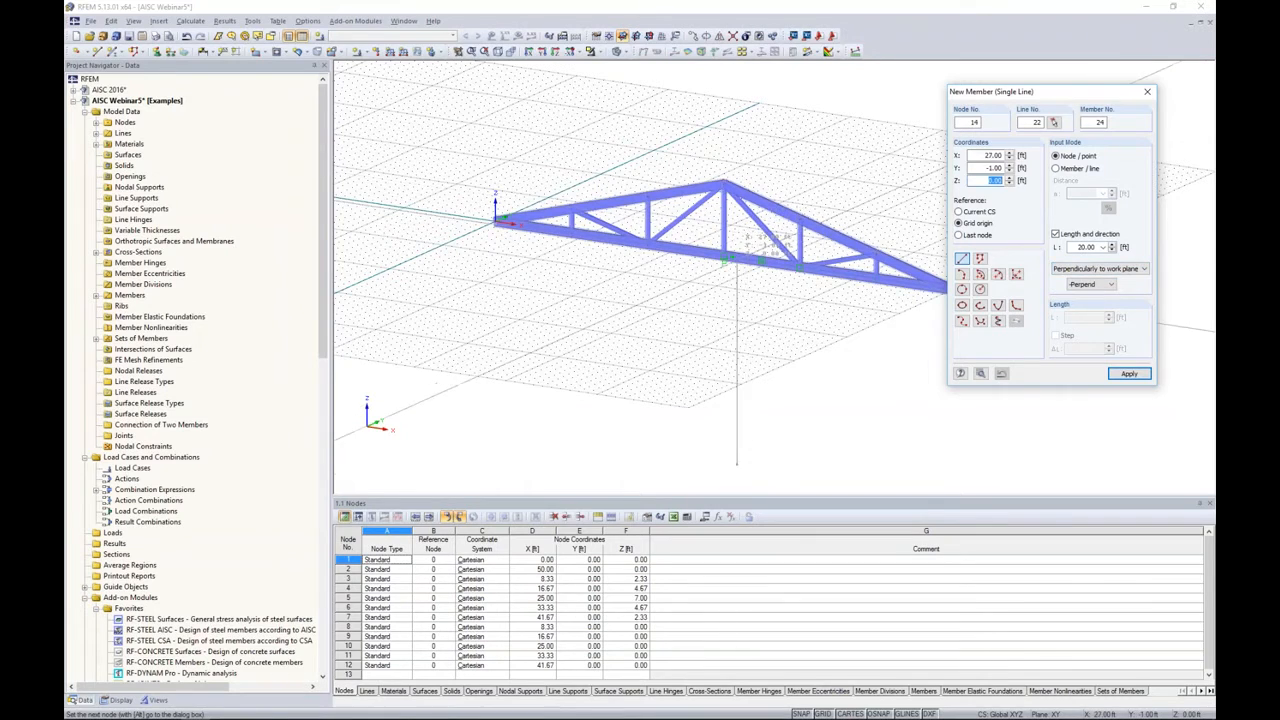
left_click(1090, 284)
left_click(1083, 309)
Place a W 10x88 column below each end of the truss.
middle_click_drag(792, 343, 704, 300)
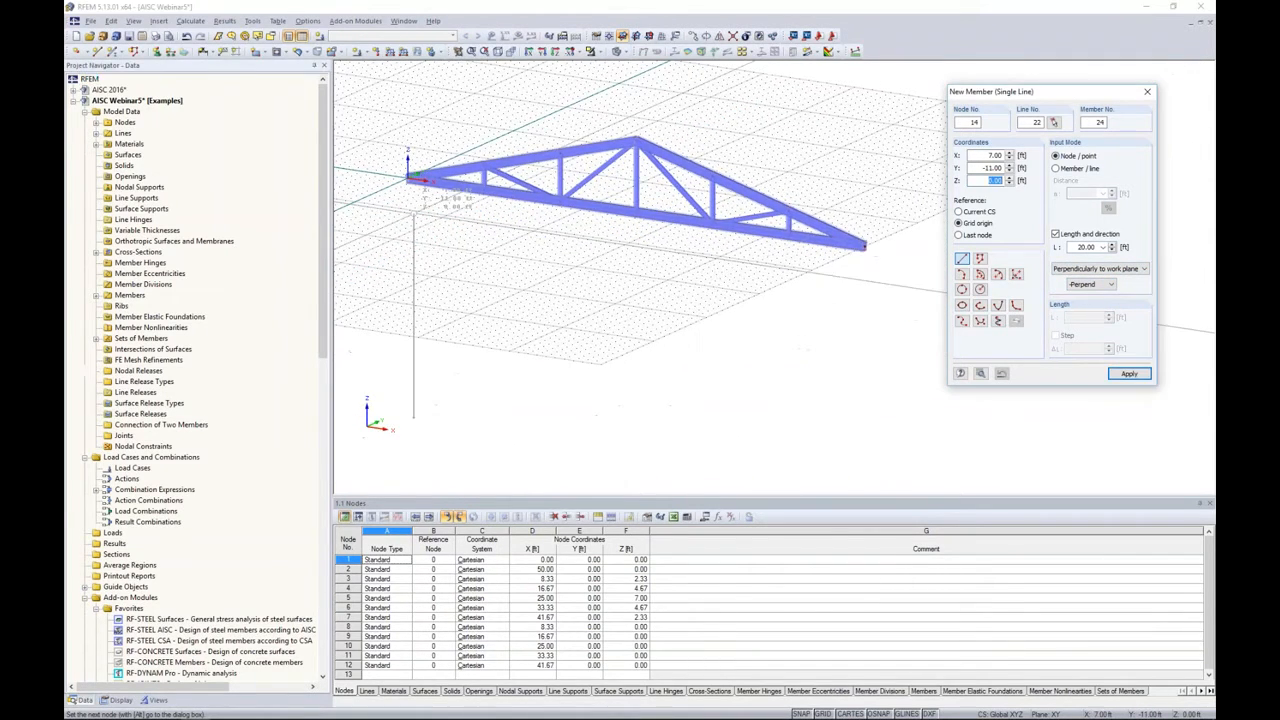
left_click(409, 178)
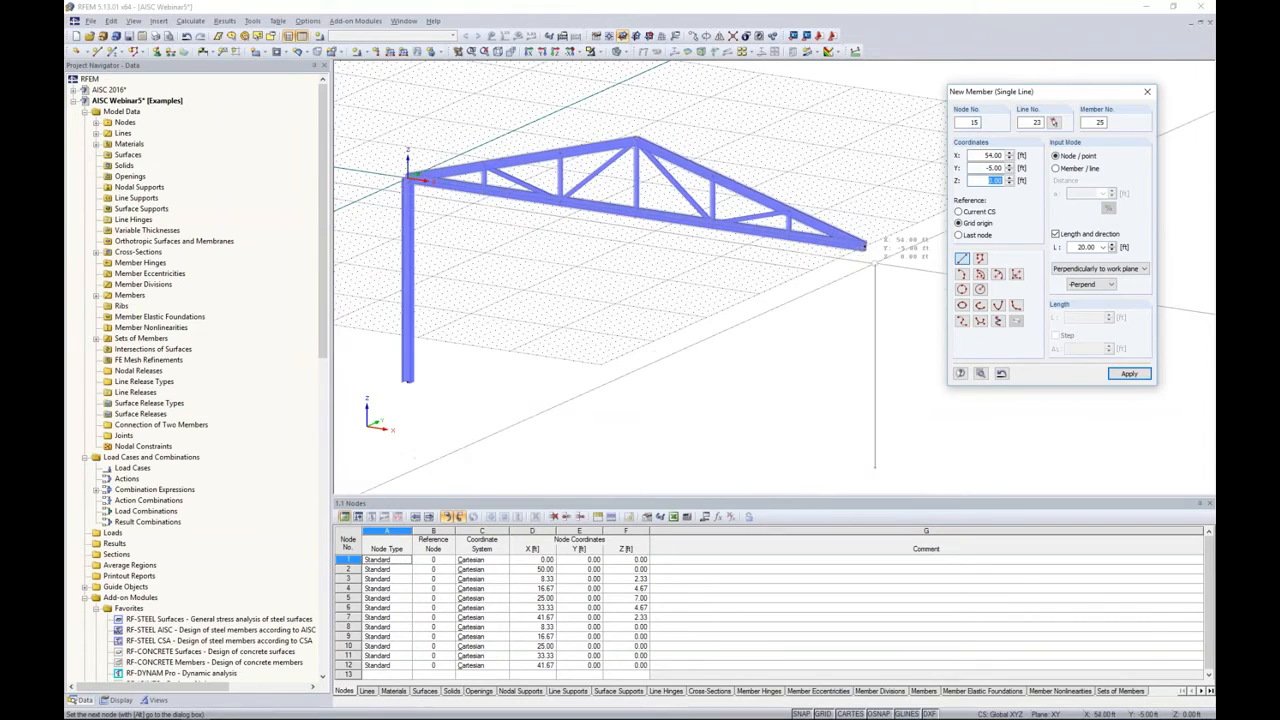
left_click(865, 245)
key("Escape")
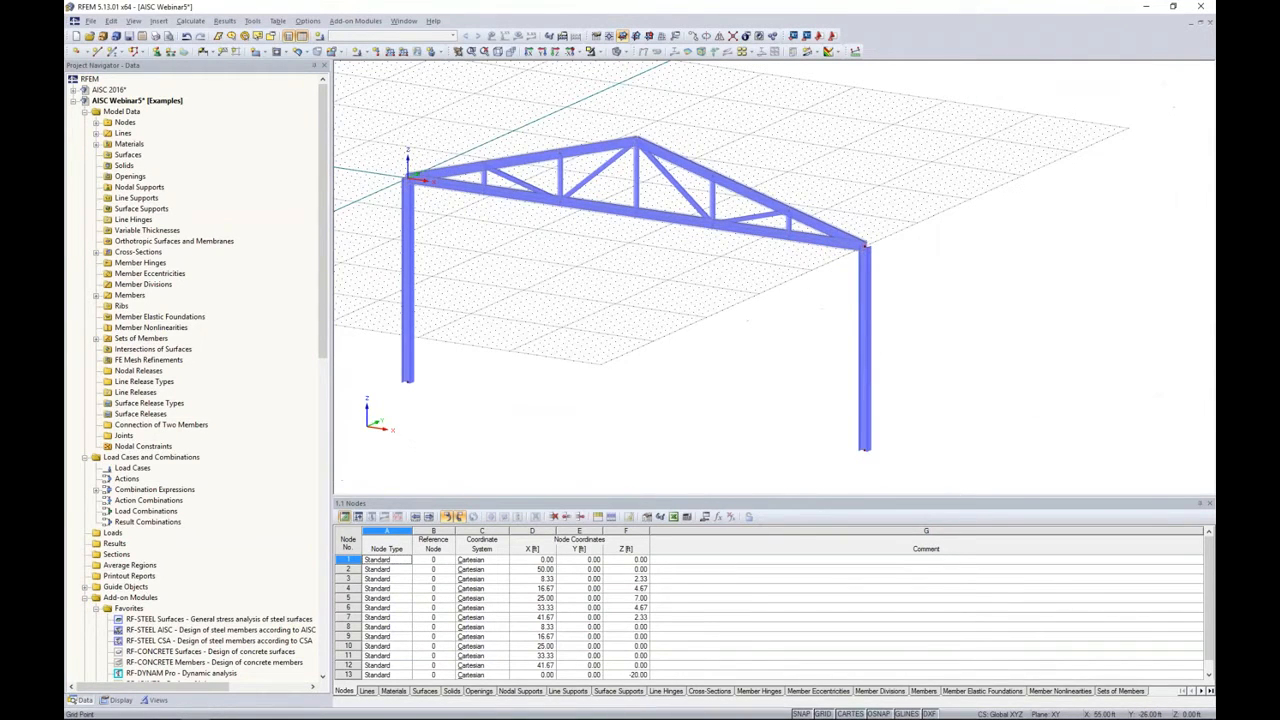
Hide the work plane grid and view the frame from the front.
middle_click_drag(853, 297, 936, 265, "ctrl")
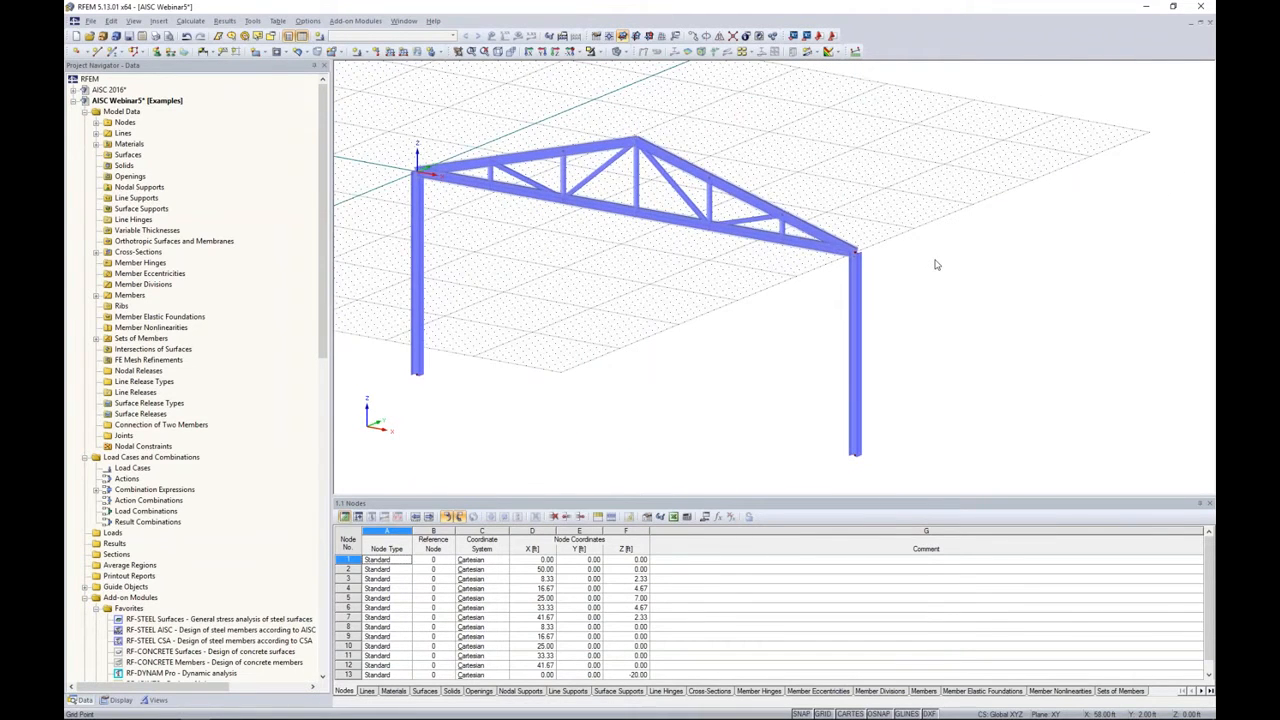
left_click(821, 713)
middle_click_drag(739, 361, 868, 314, "ctrl")
middle_click_drag(714, 310, 809, 305)
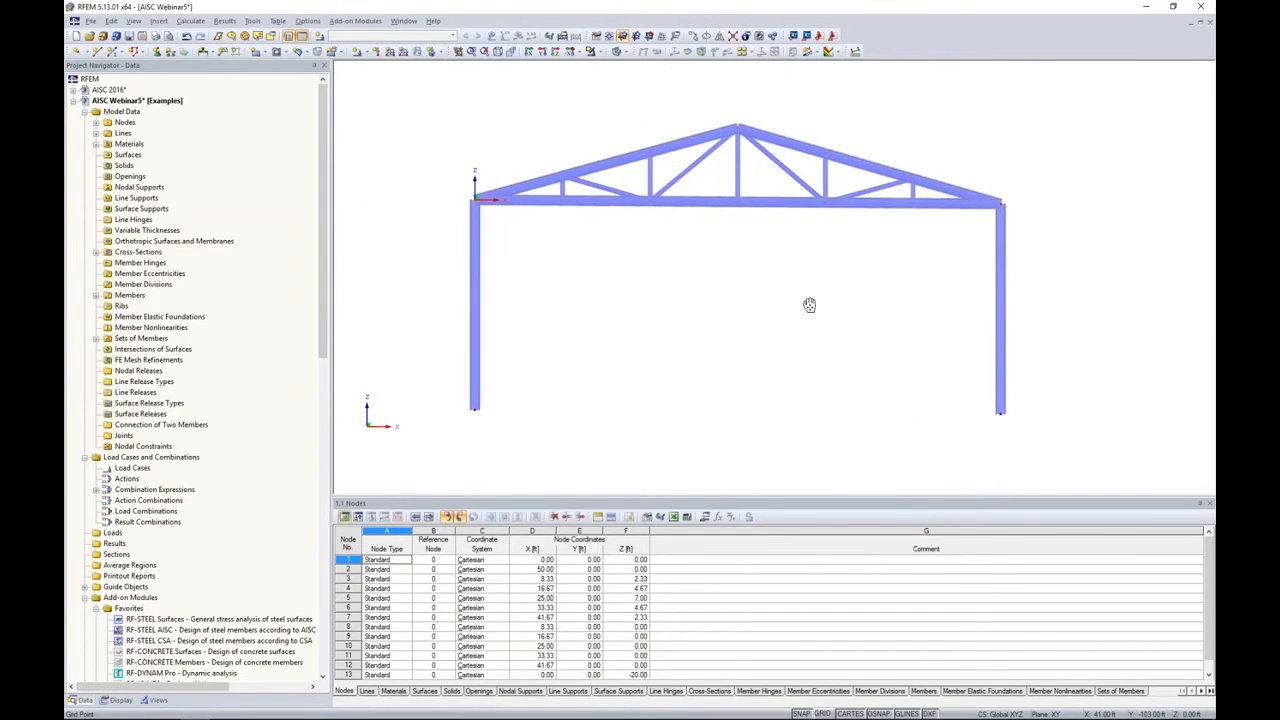
scroll(783, 309, "down", 1)
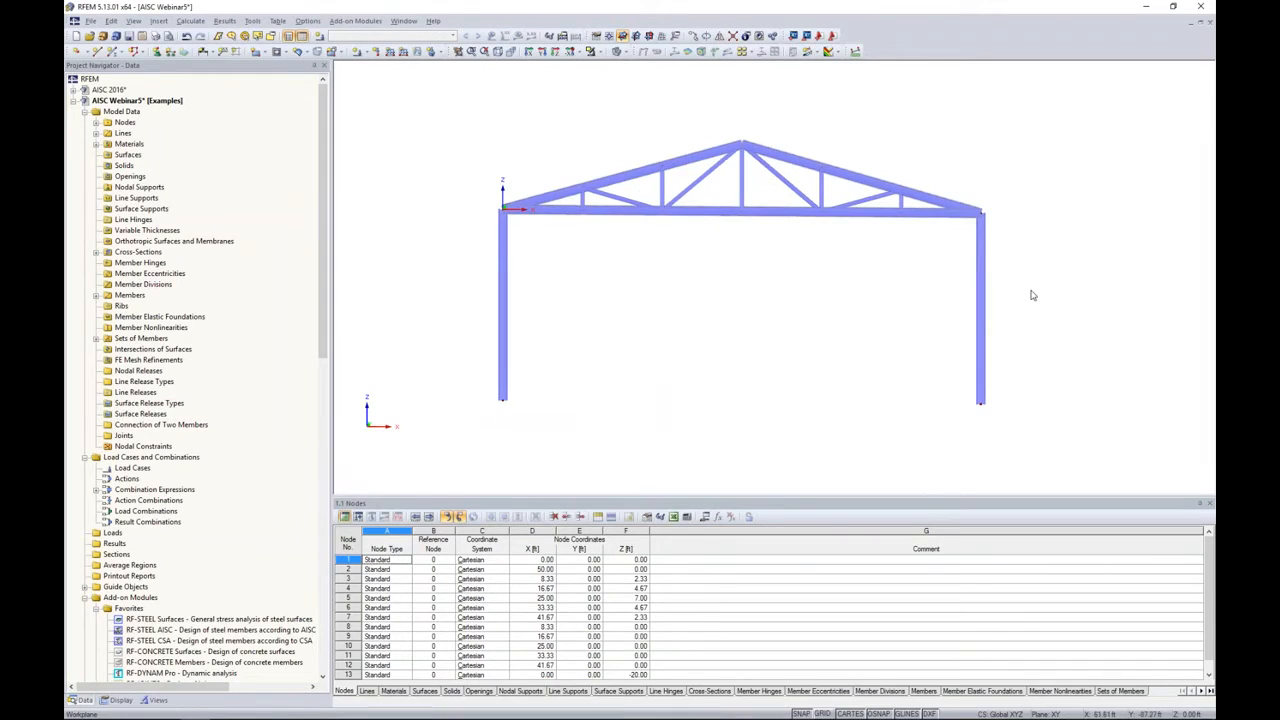
Select the truss together with both columns and display the model as wireframe.
left_click_drag(1068, 318, 454, 113)
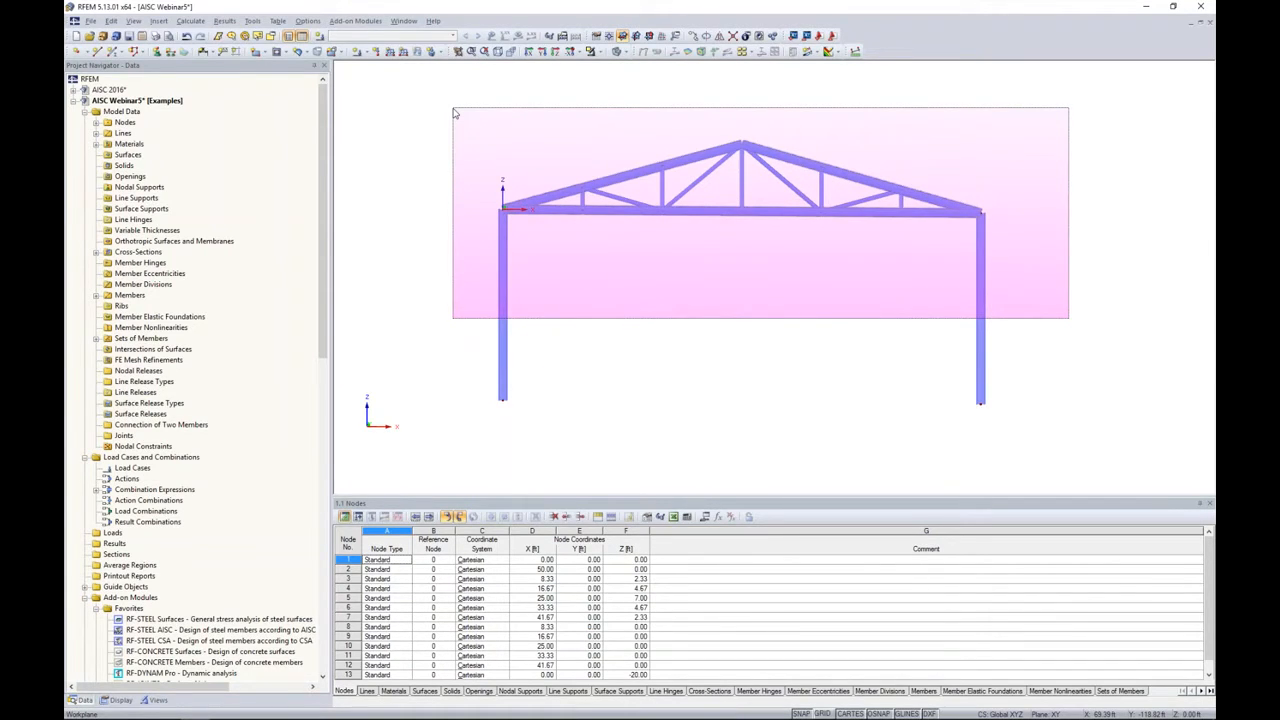
left_click_drag(454, 113, 452, 114)
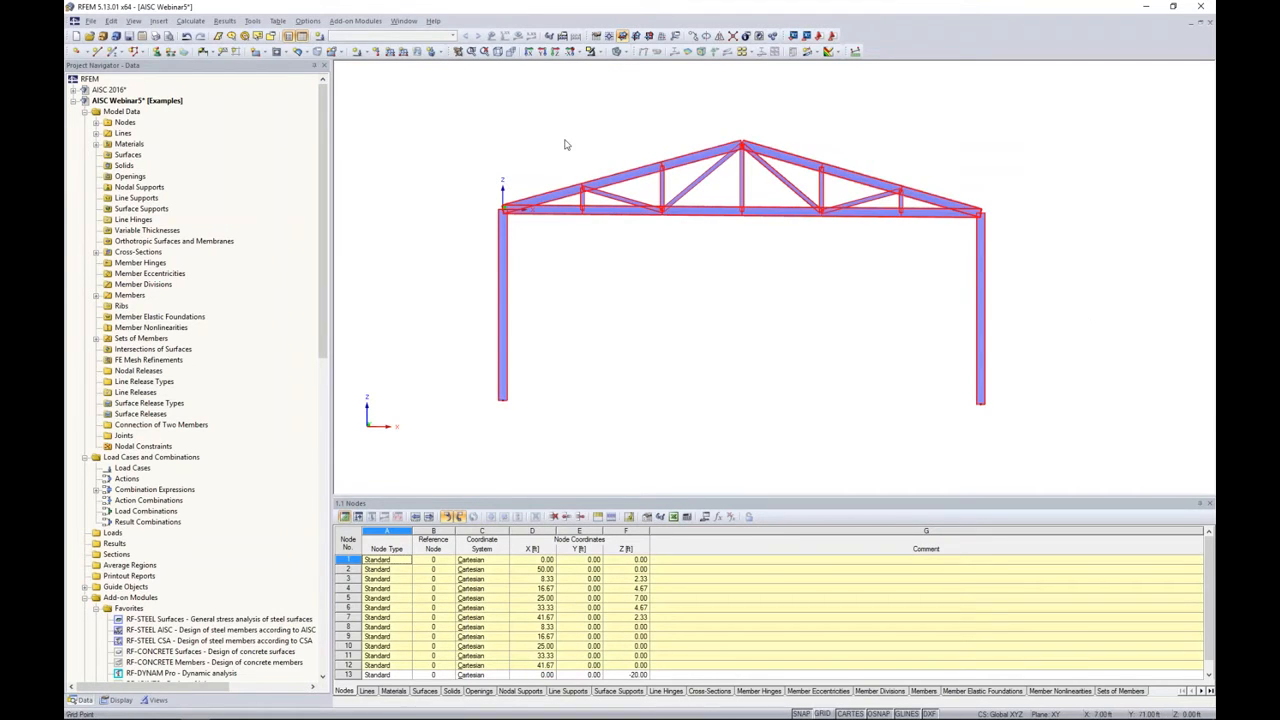
middle_click_drag(785, 294, 736, 287)
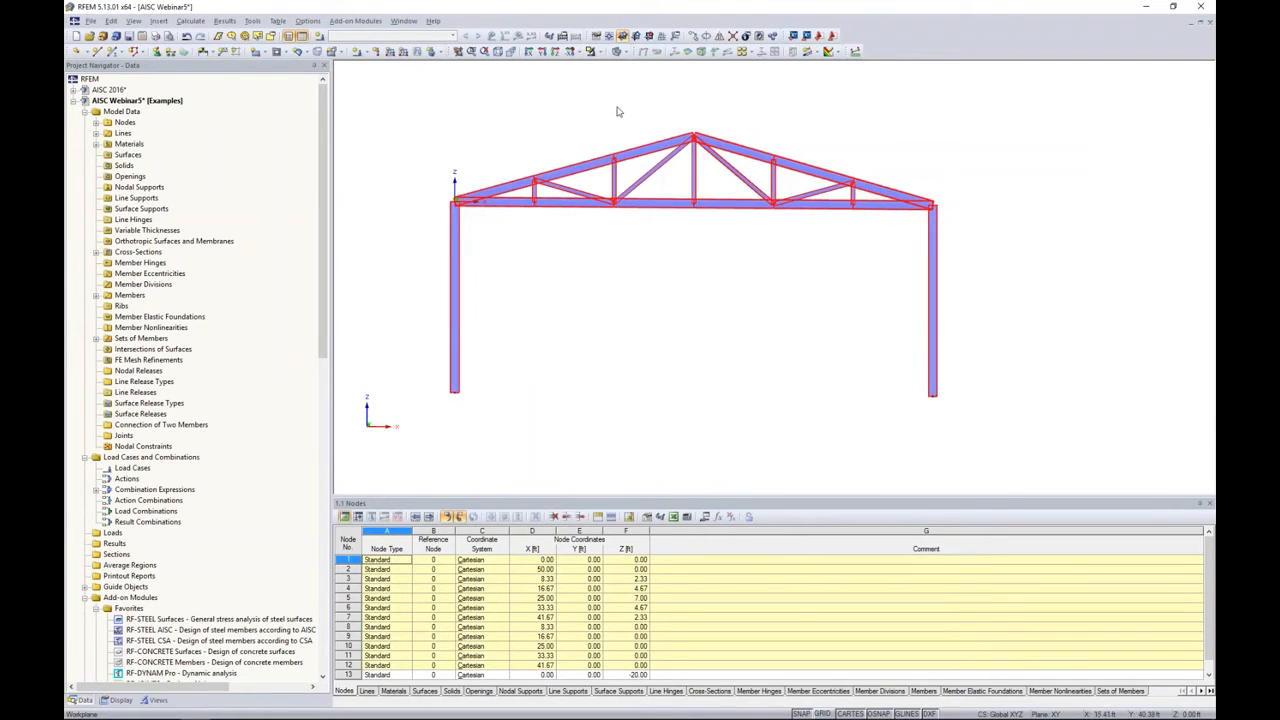
left_click(619, 51)
left_click(660, 95)
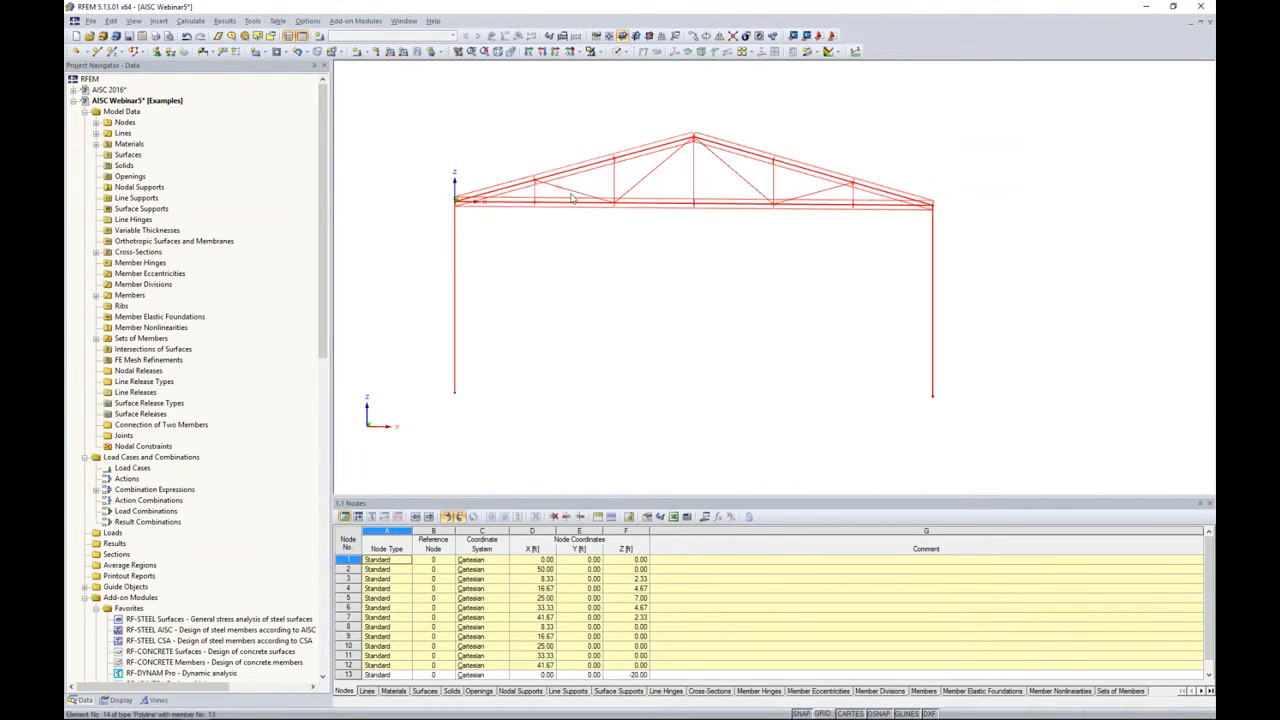
Deselect the lower chord's intermediate nodes at X 8.33, 16.67, 33.33 and 41.67 ft, leaving the midspan node selected.
scroll(545, 210, "up", 2)
scroll(545, 210, "up", 3)
left_click_drag(498, 170, 552, 232)
left_click_drag(713, 159, 769, 232, "shift")
middle_click_drag(989, 298, 627, 298)
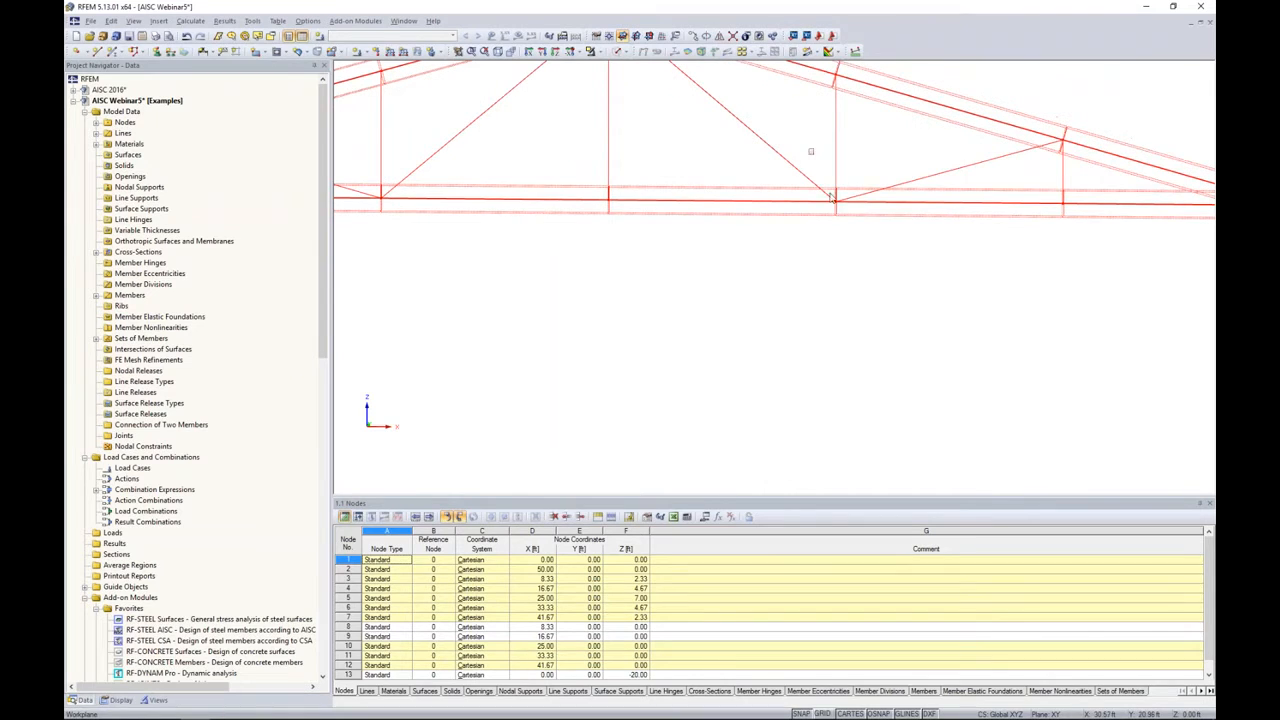
middle_click_drag(987, 284, 797, 289)
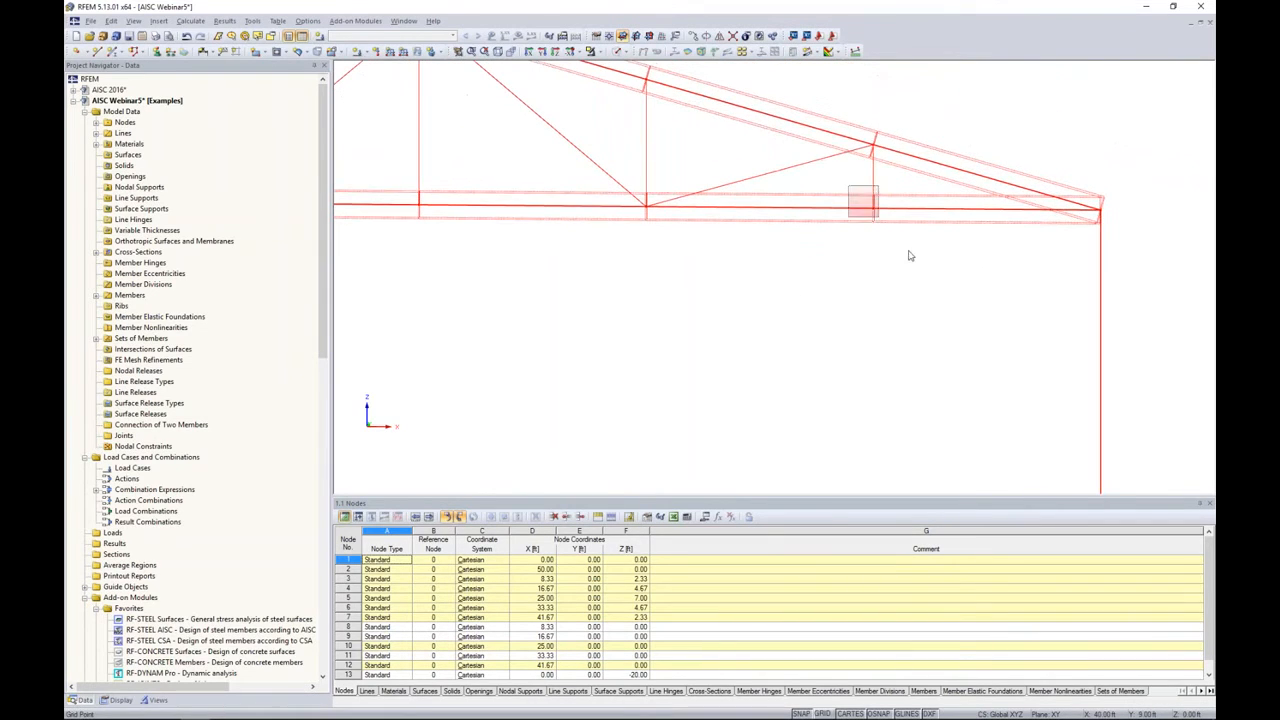
scroll(917, 264, "down", 5)
middle_click_drag(920, 264, 812, 268)
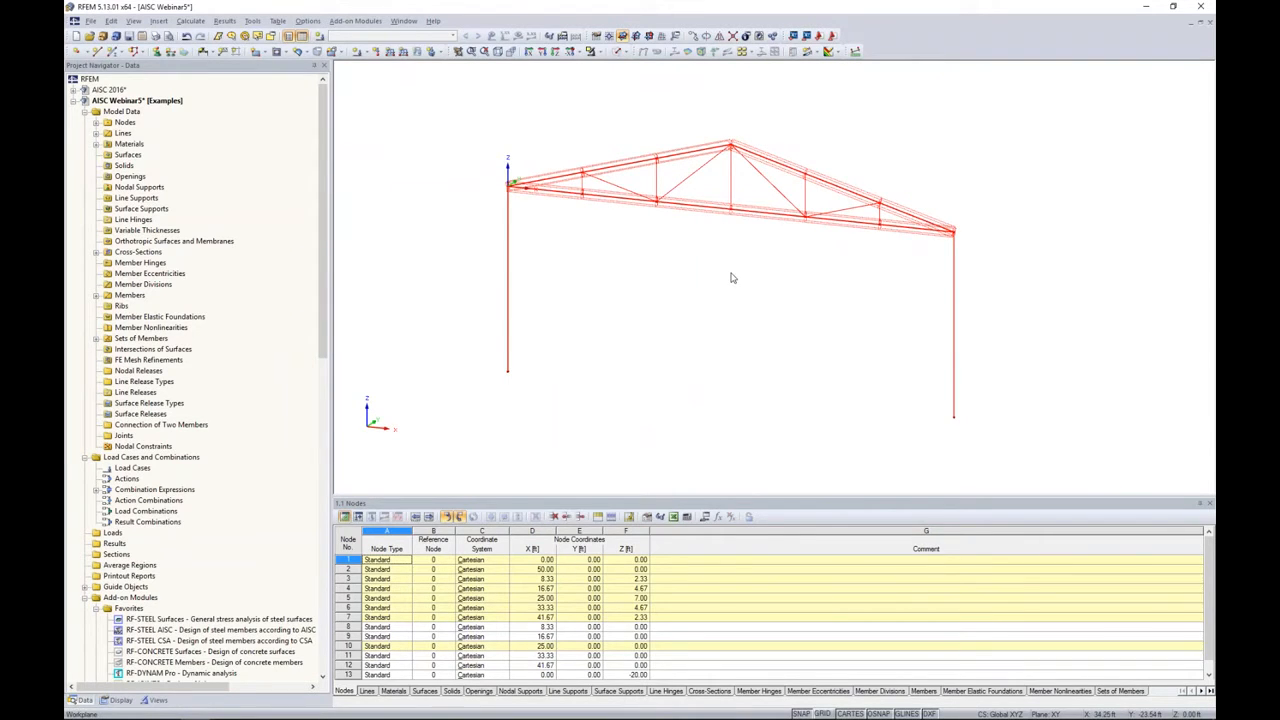
scroll(757, 296, "down", 1)
middle_click_drag(757, 296, 676, 287)
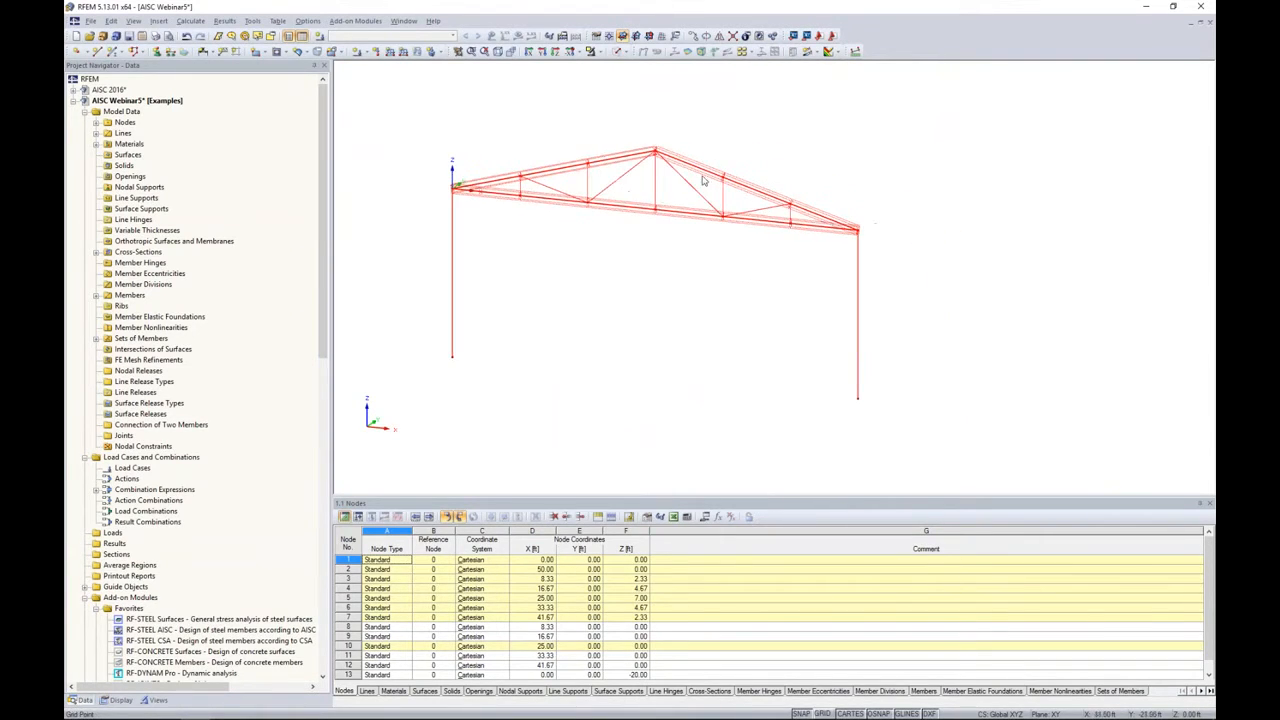
Set up three copies of the selected frame with a 20 ft displacement in the Y direction.
left_click(694, 37)
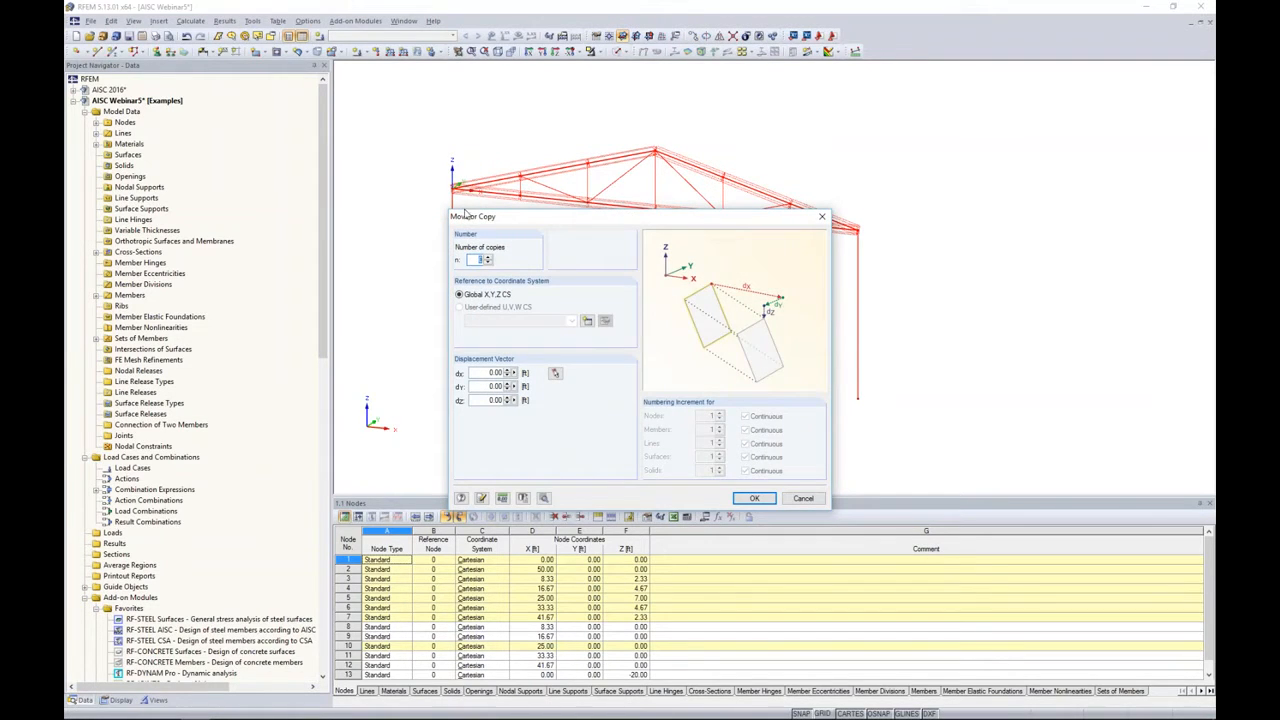
left_click(481, 386)
type("20")
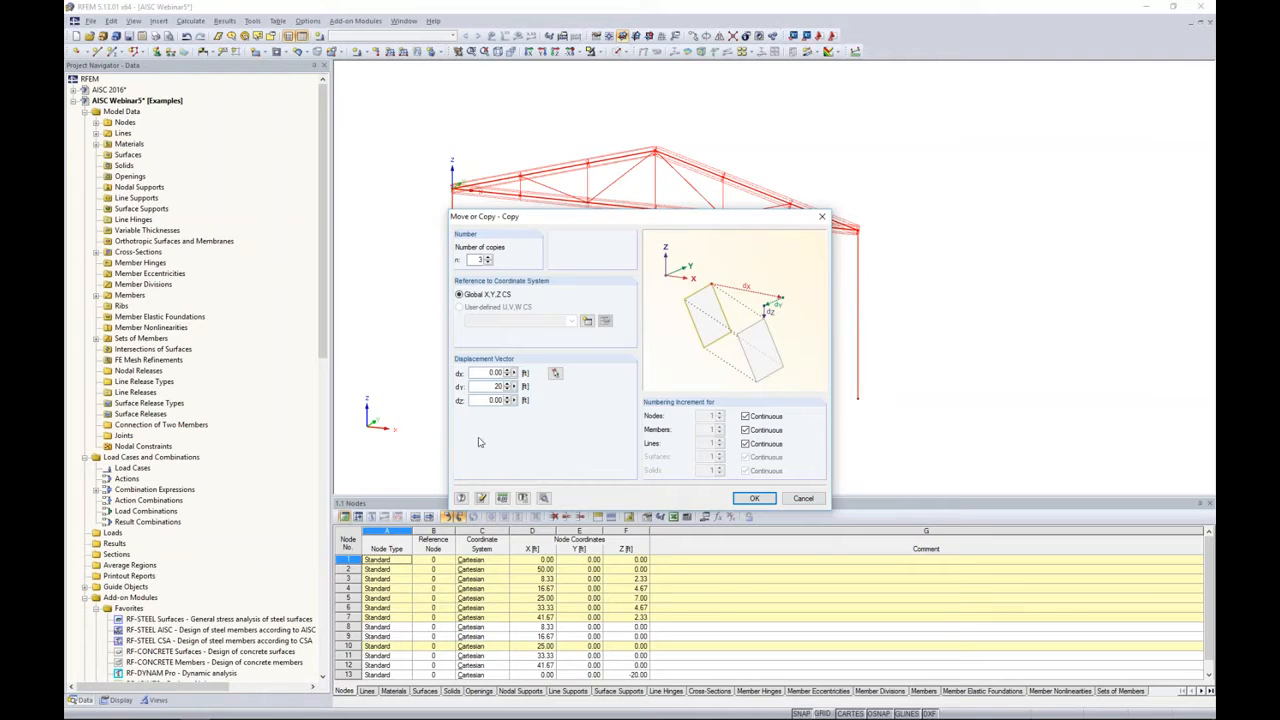
In the copy's detail settings, enable creating new lines and new members between the selected nodes and their copies.
left_click(544, 498)
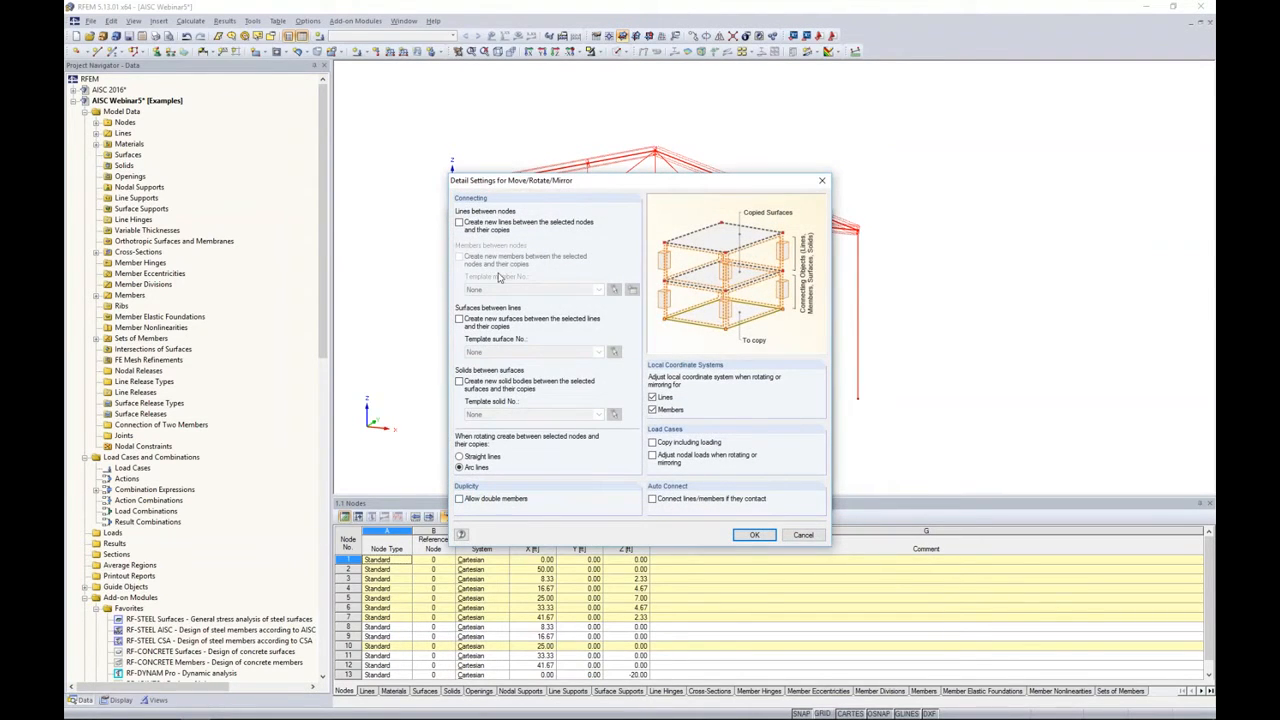
left_click(459, 223)
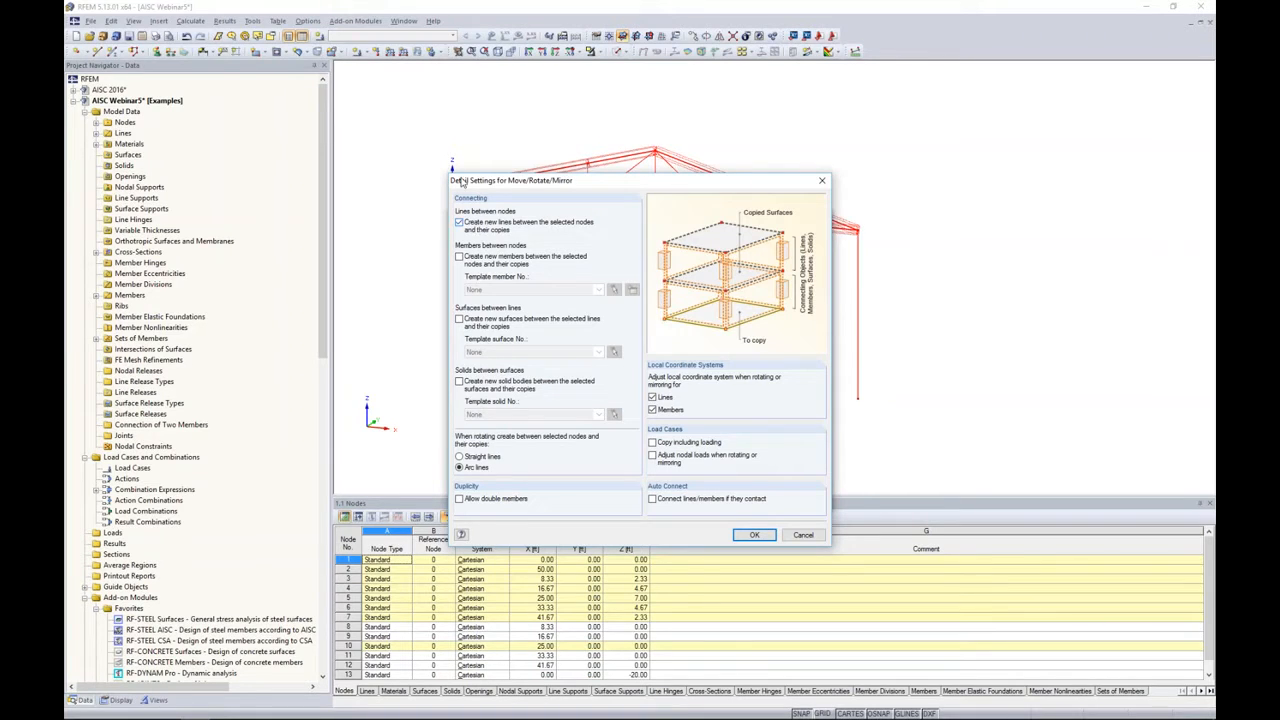
left_click(460, 258)
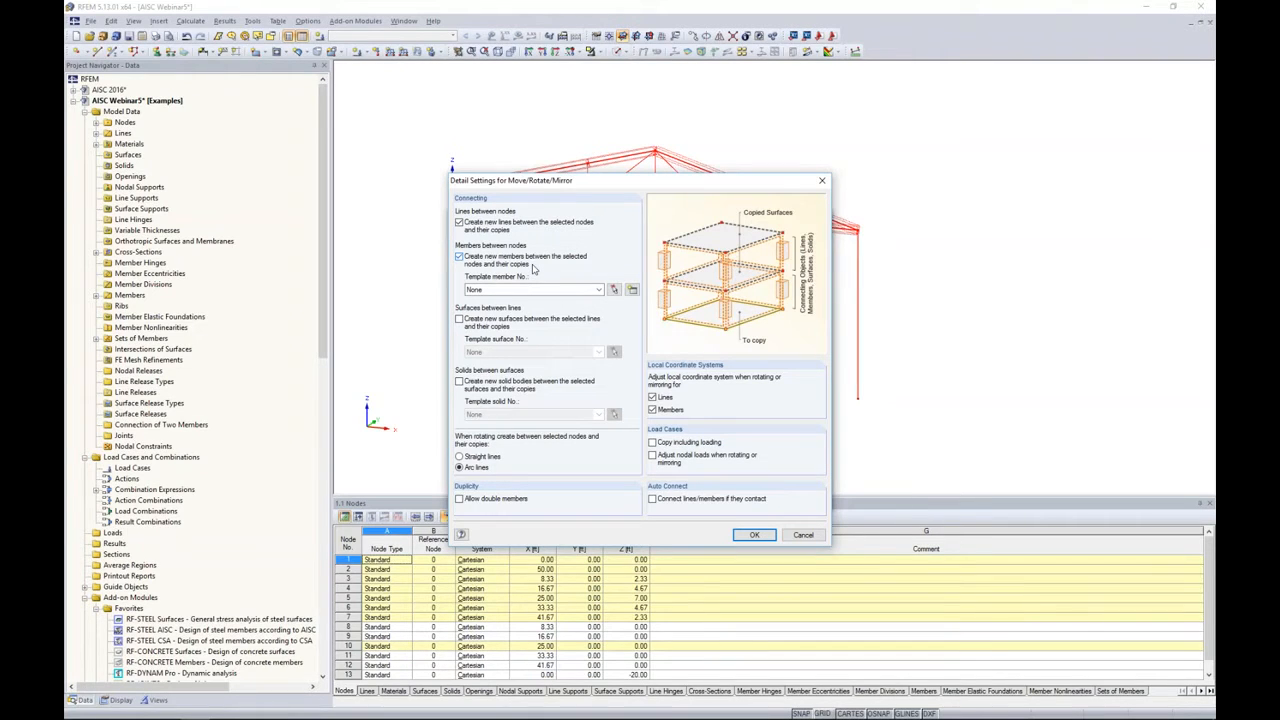
left_click(600, 290)
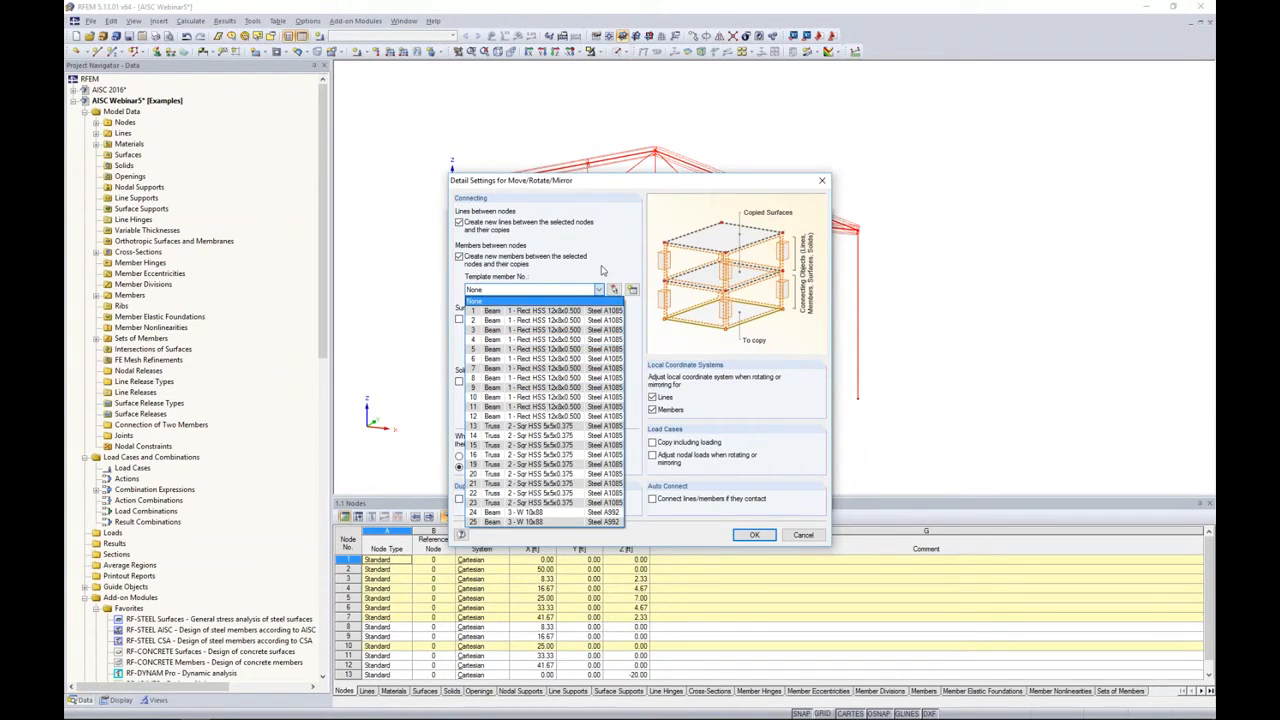
left_click(540, 301)
Define a new template member for the connecting members with the rolled Sqr HSS 6x6x0.625 section in Steel A1085.
left_click(631, 289)
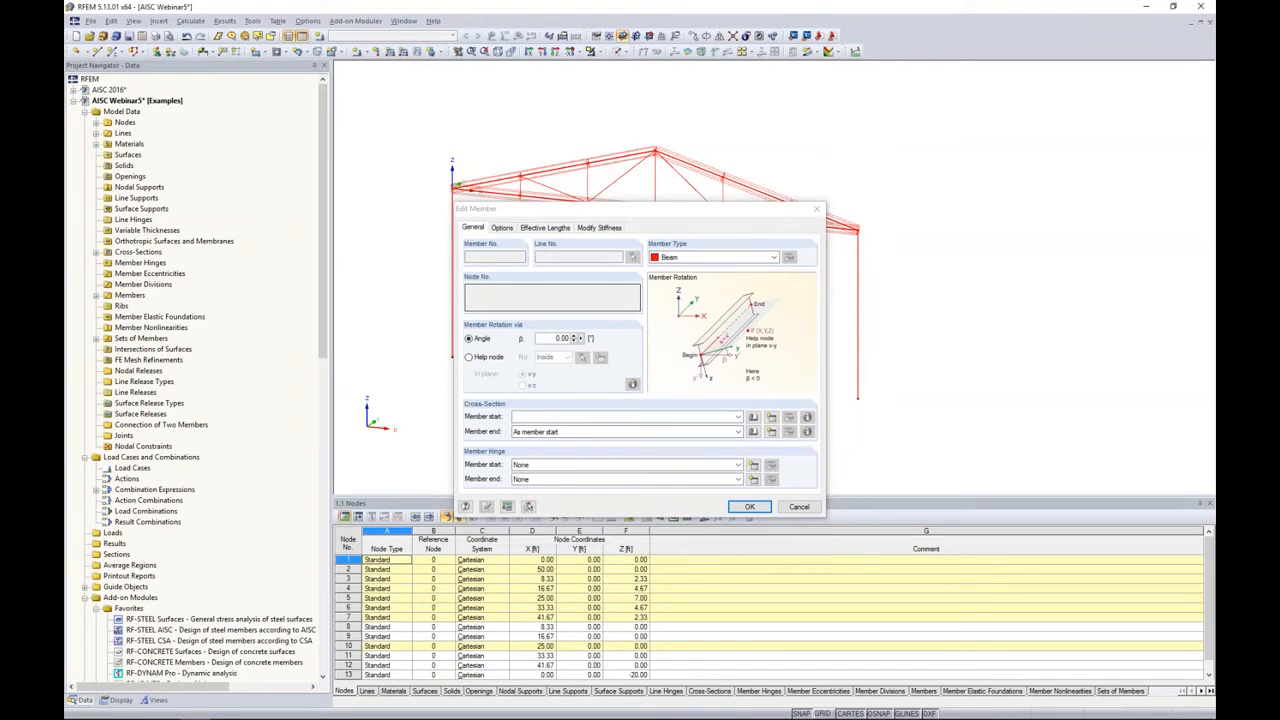
left_click(753, 418)
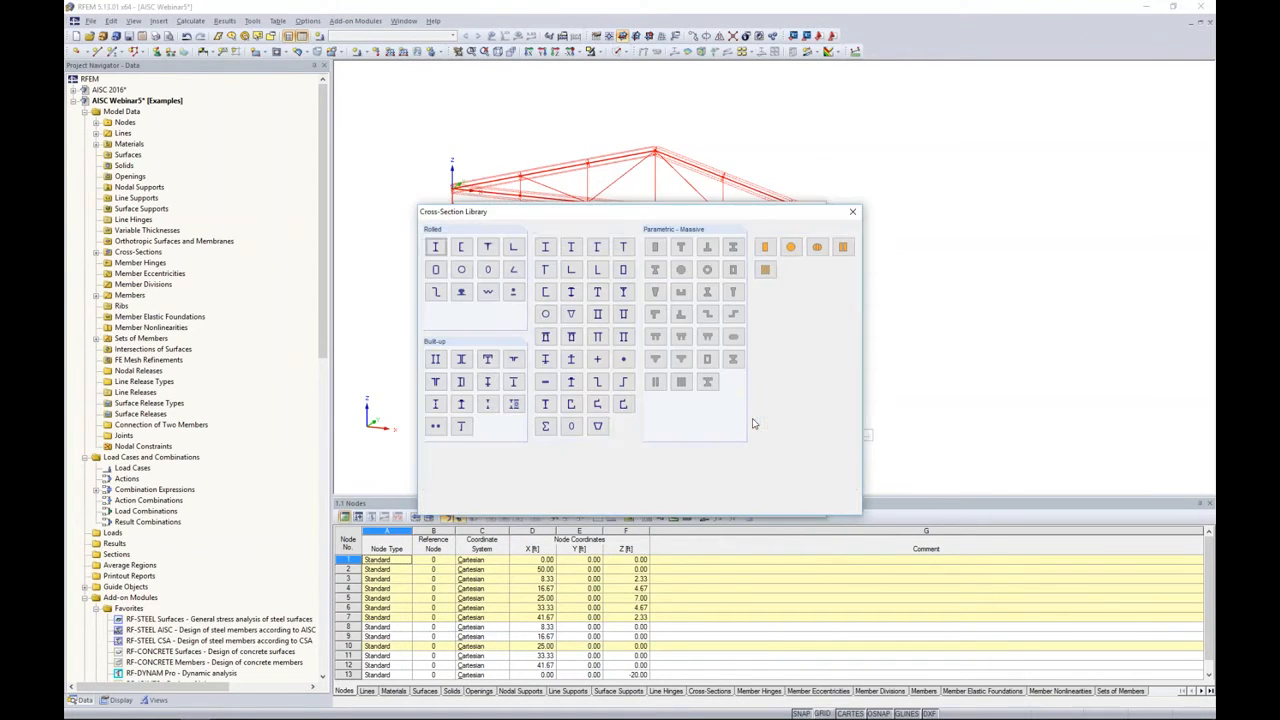
left_click(438, 274)
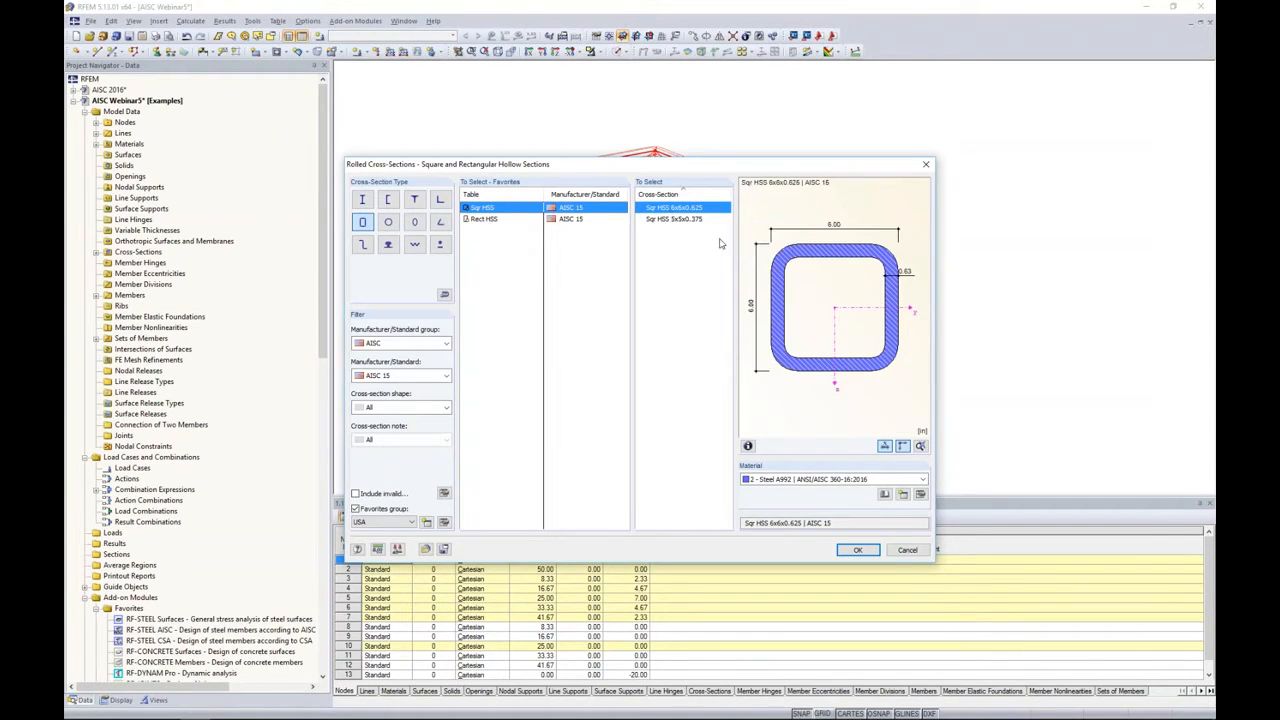
left_click(788, 479)
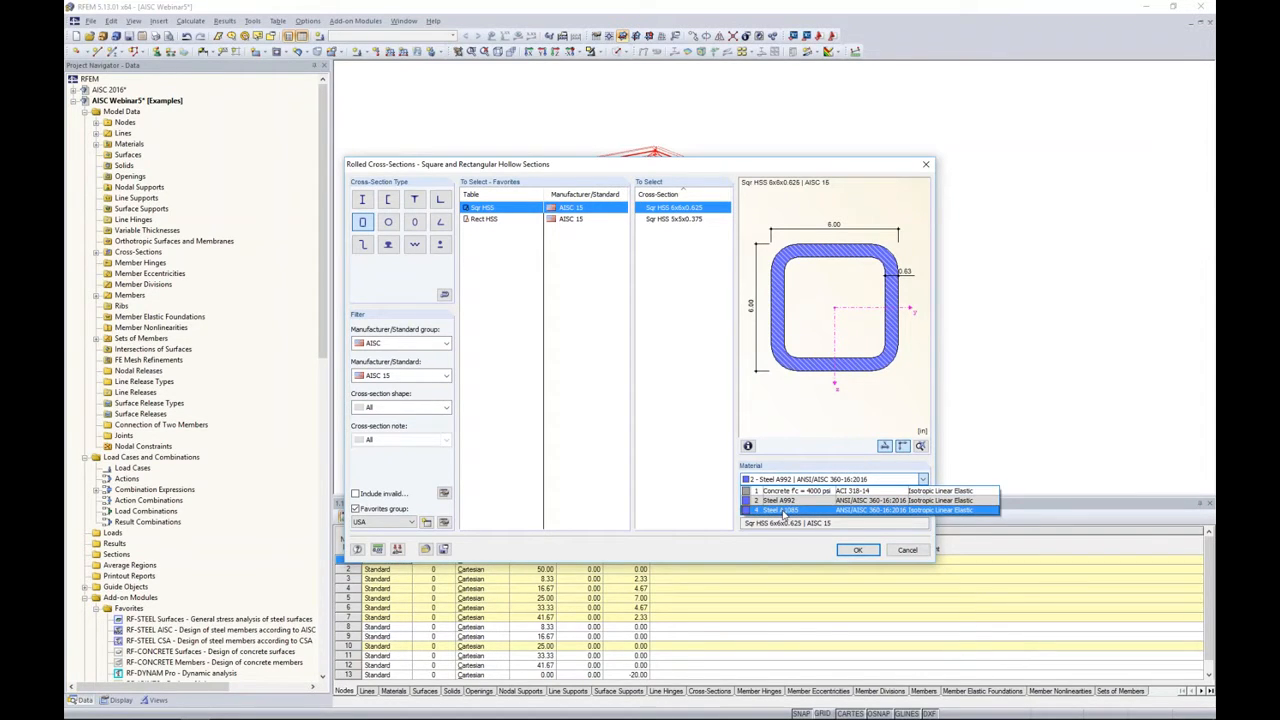
left_click(785, 511)
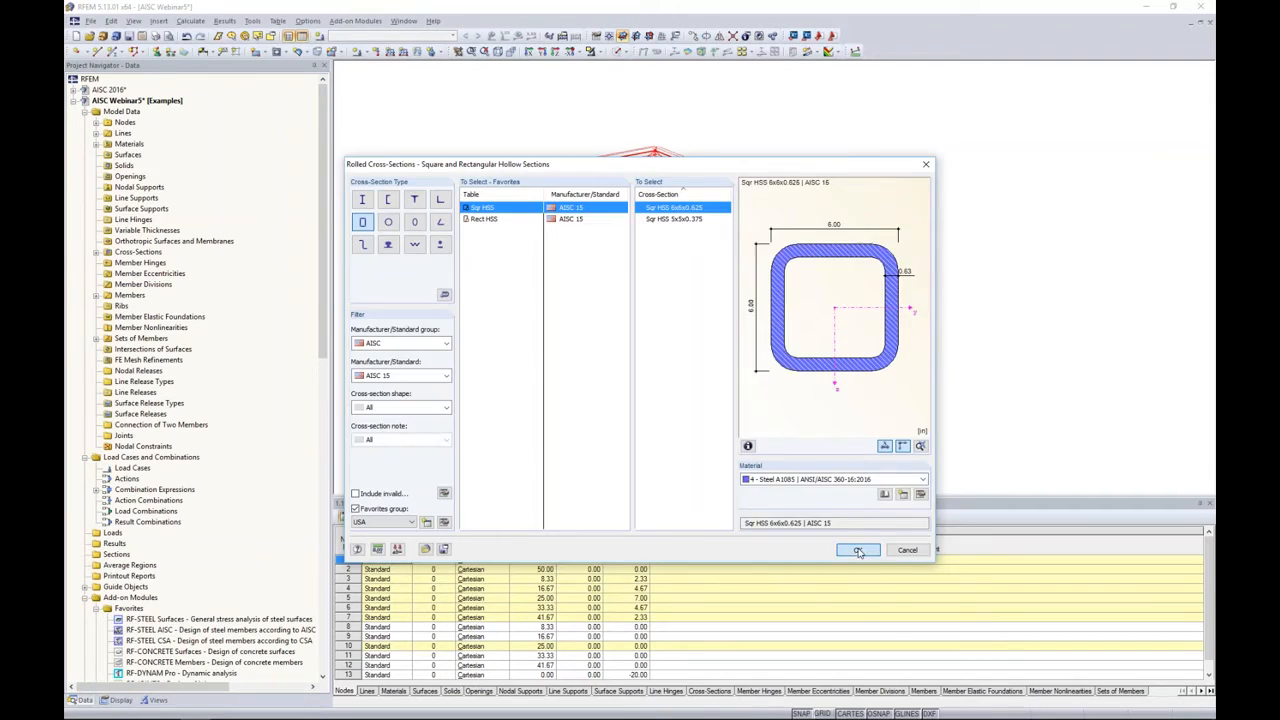
left_click(858, 551)
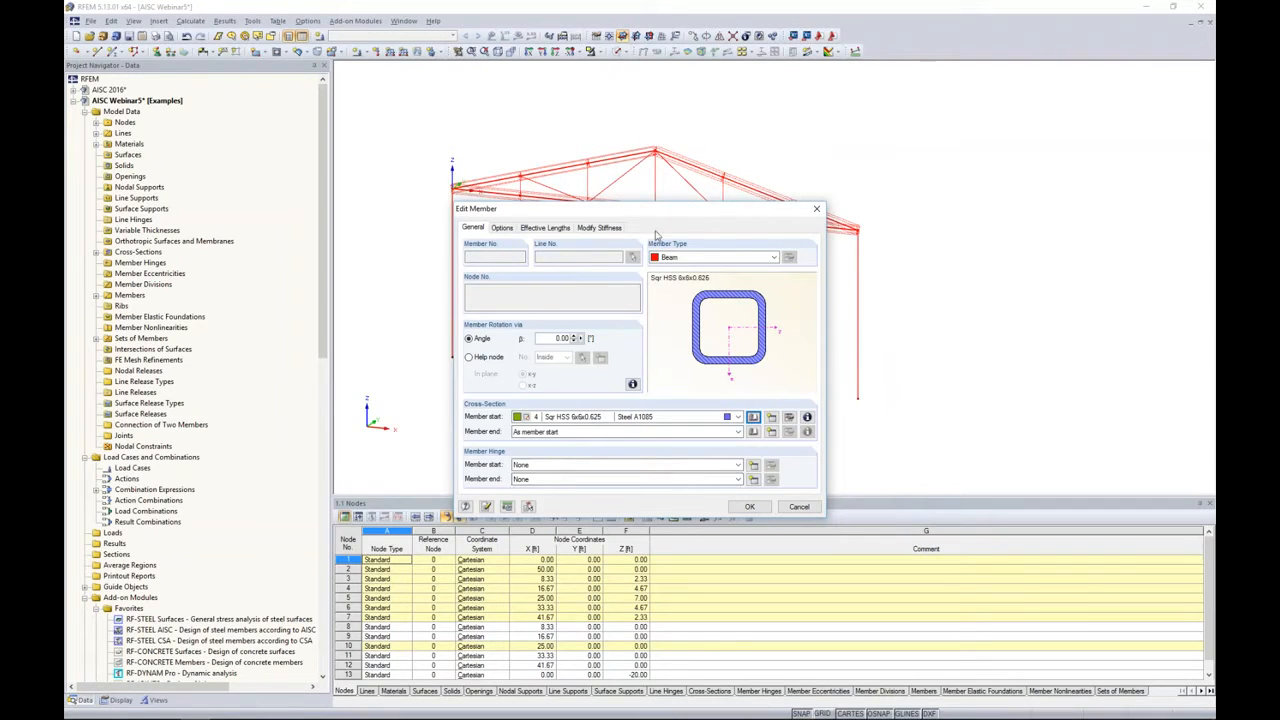
left_click(773, 259)
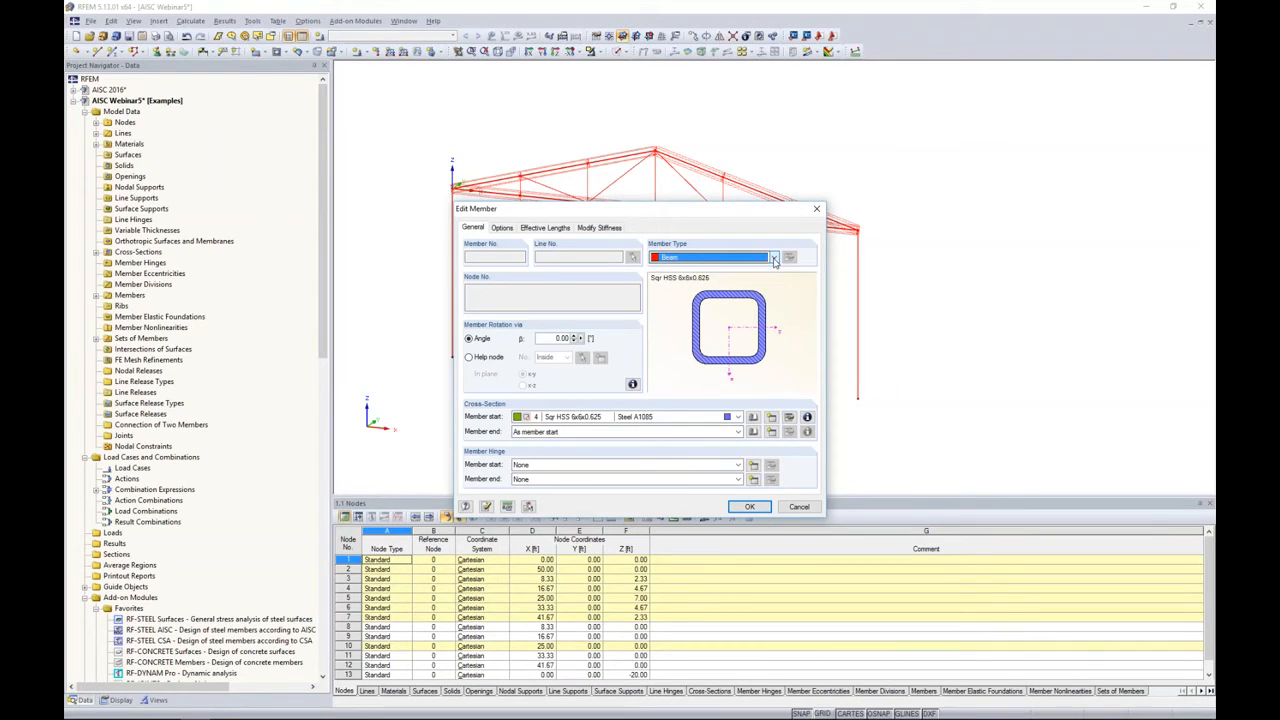
left_click(773, 258)
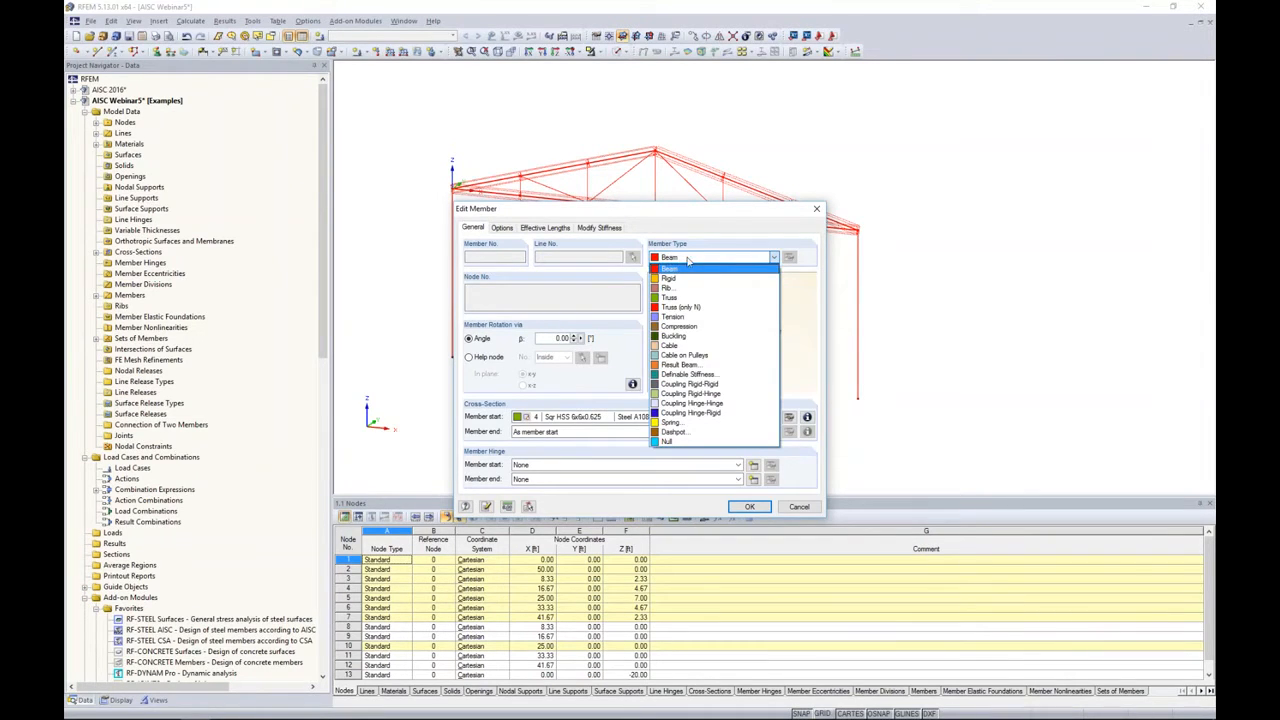
left_click(715, 245)
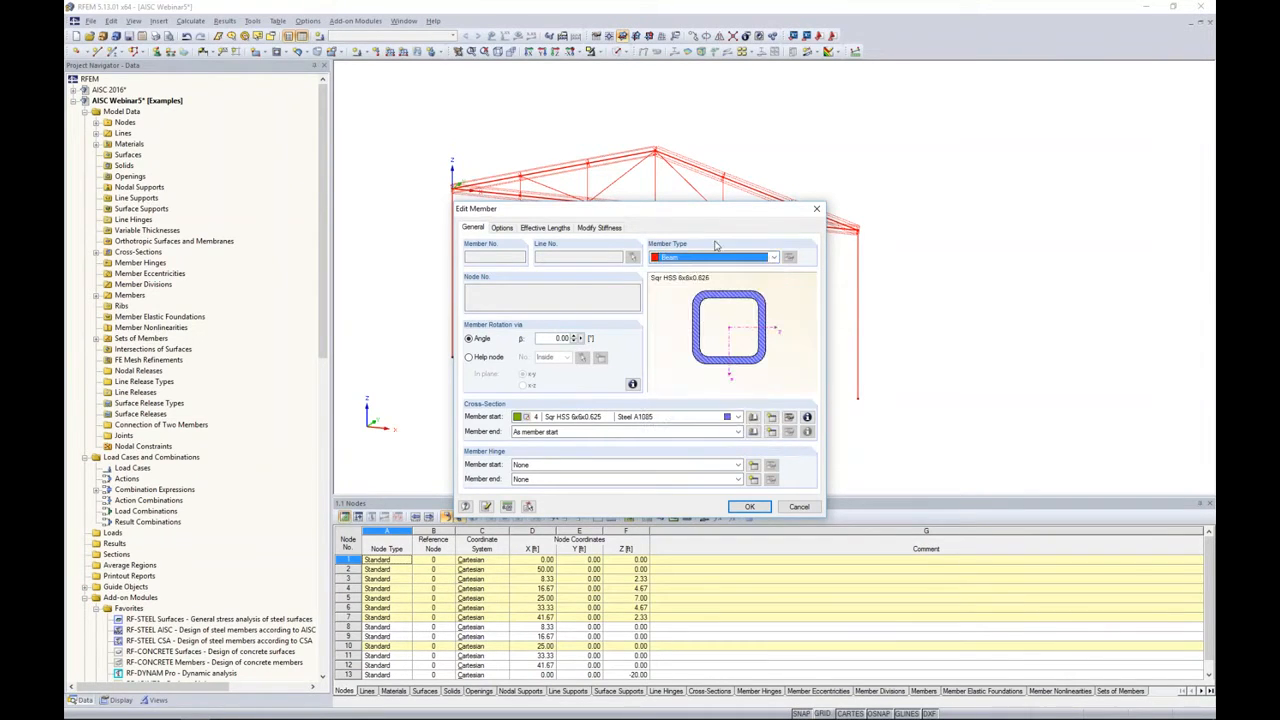
left_click(753, 466)
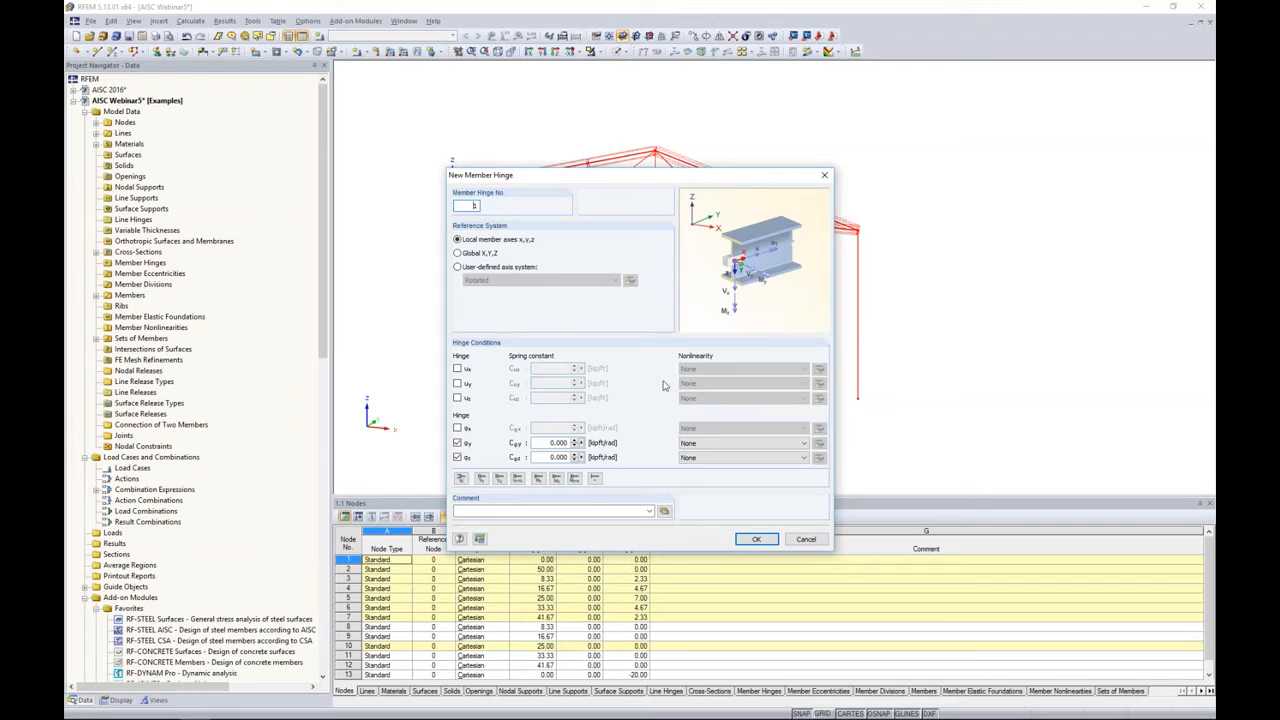
left_click(727, 446)
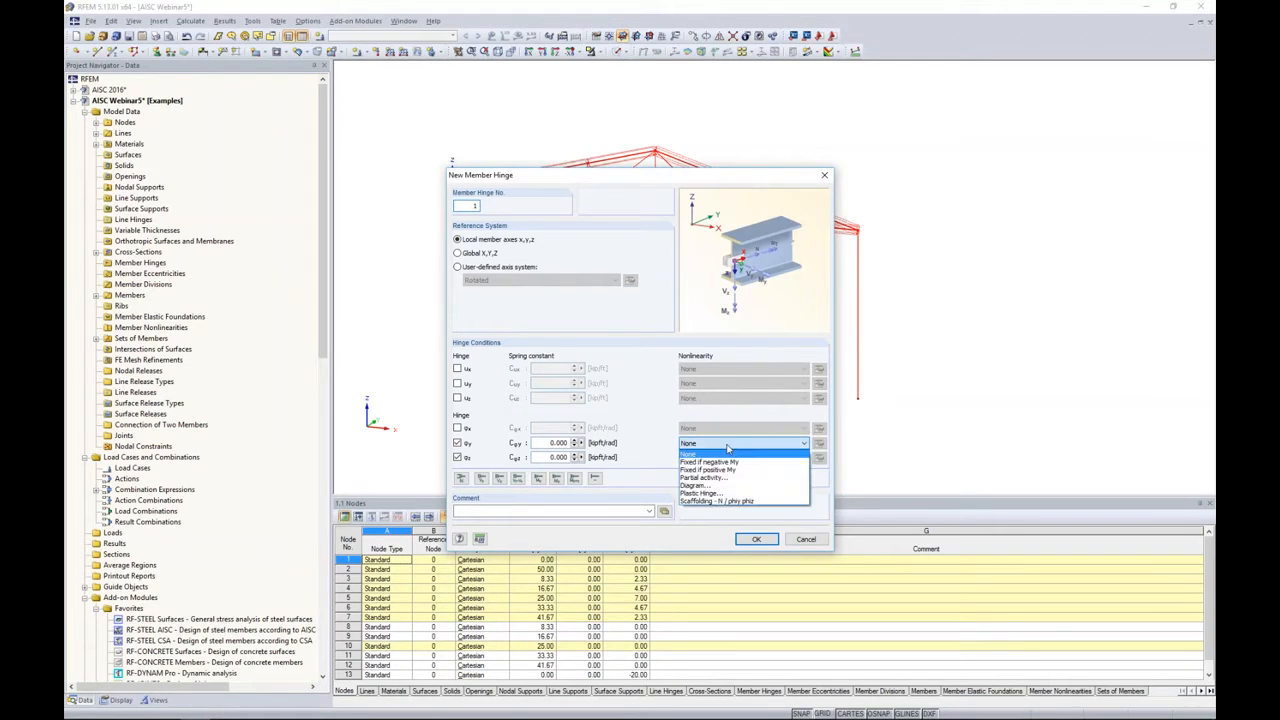
left_click(705, 485)
left_click(818, 444)
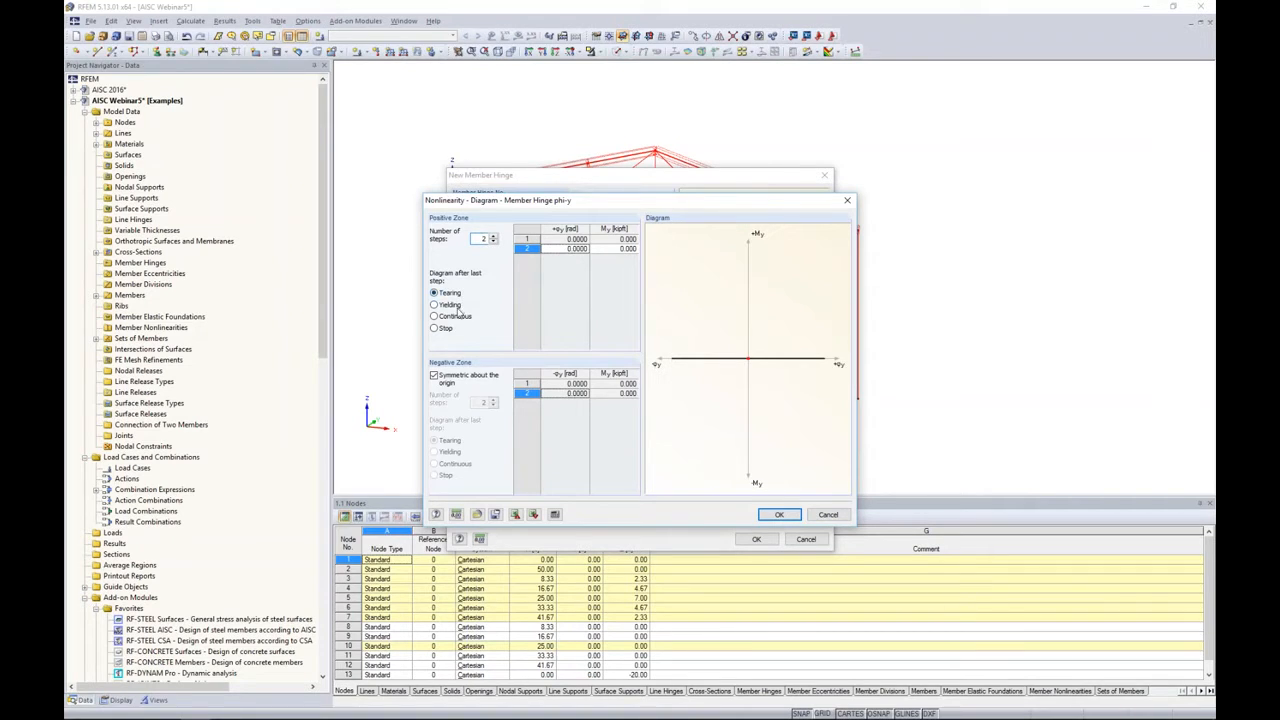
left_click(826, 514)
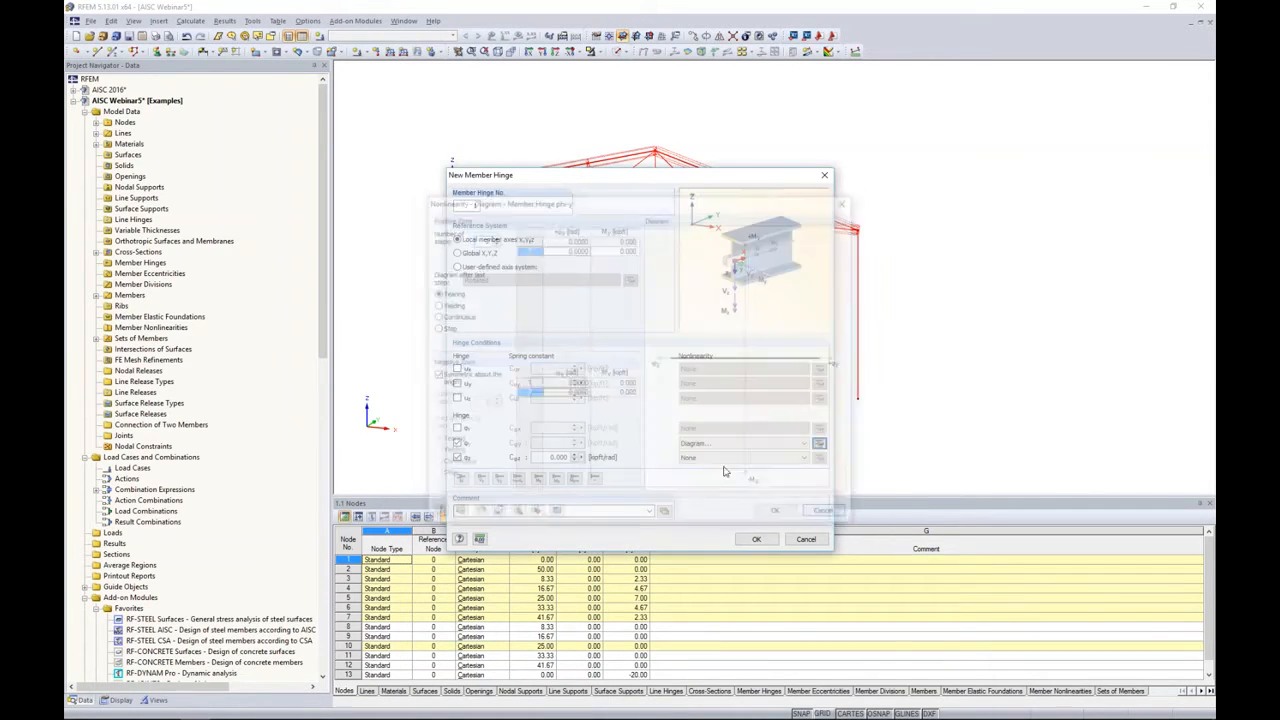
left_click(740, 443)
left_click(724, 453)
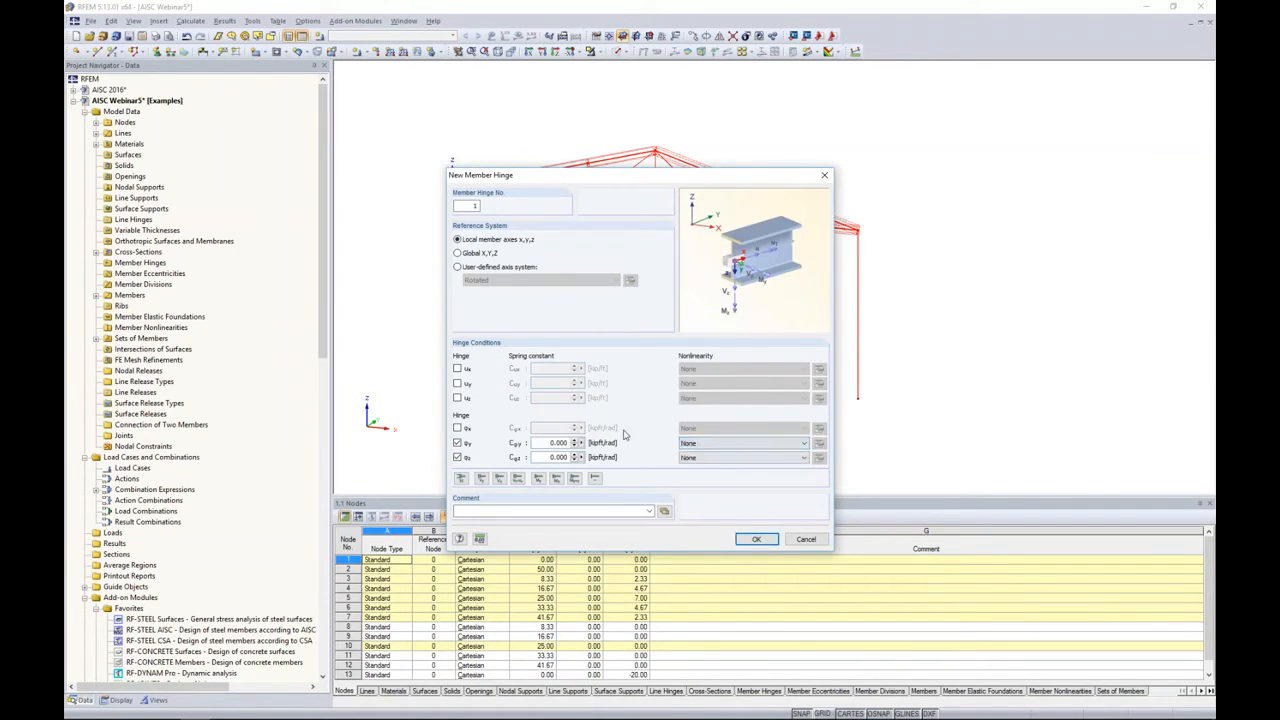
left_click(806, 539)
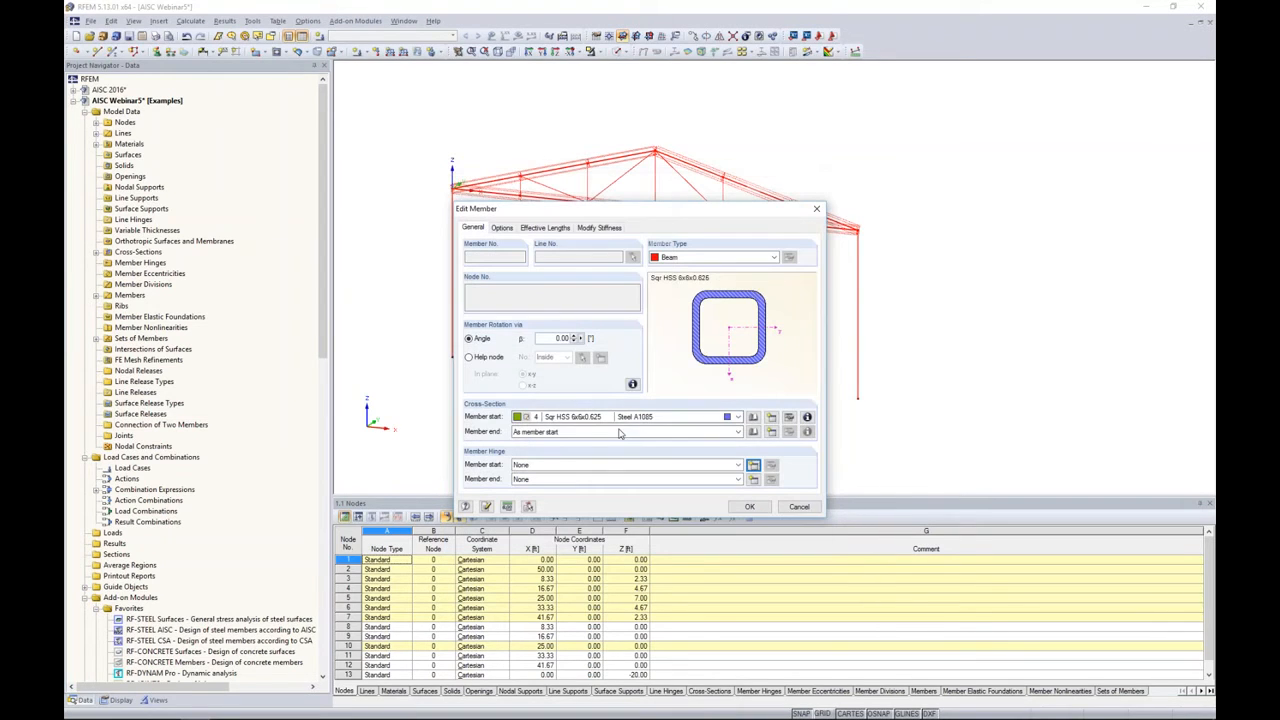
Create a local-axis member hinge releasing rotations about y and z, and assign it to both the start and end of the template member.
left_click(550, 467)
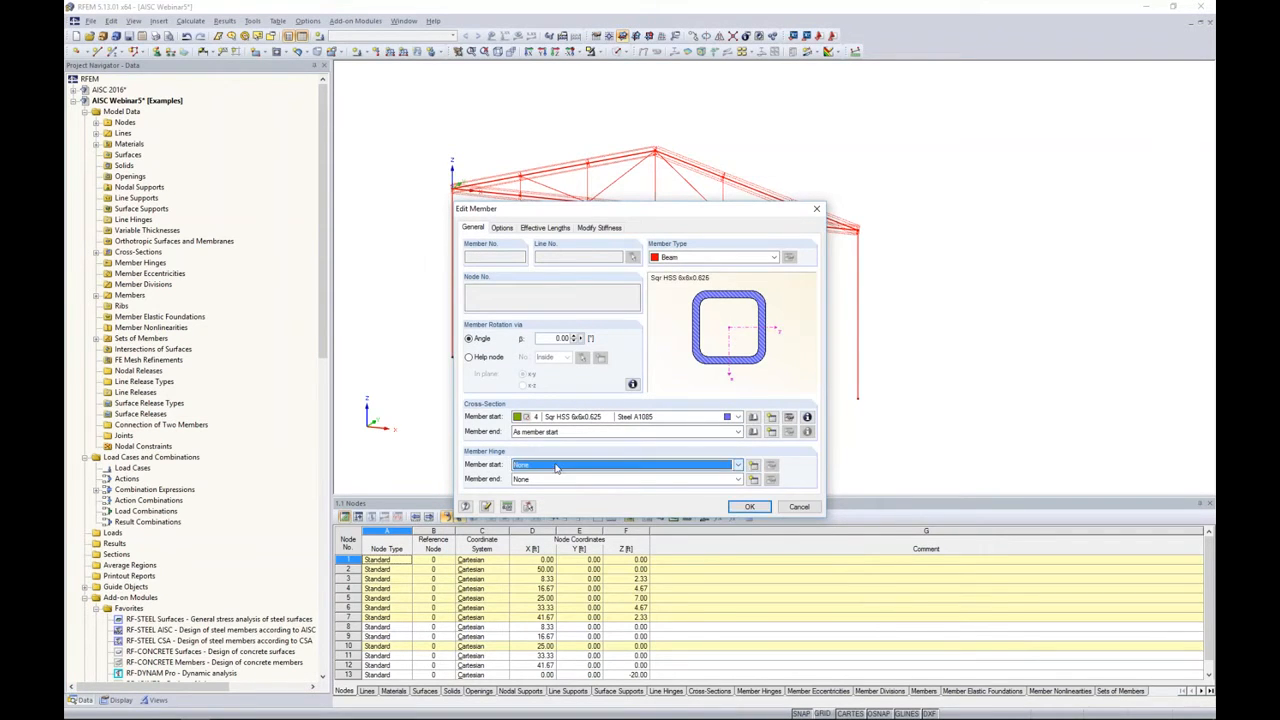
left_click(753, 465)
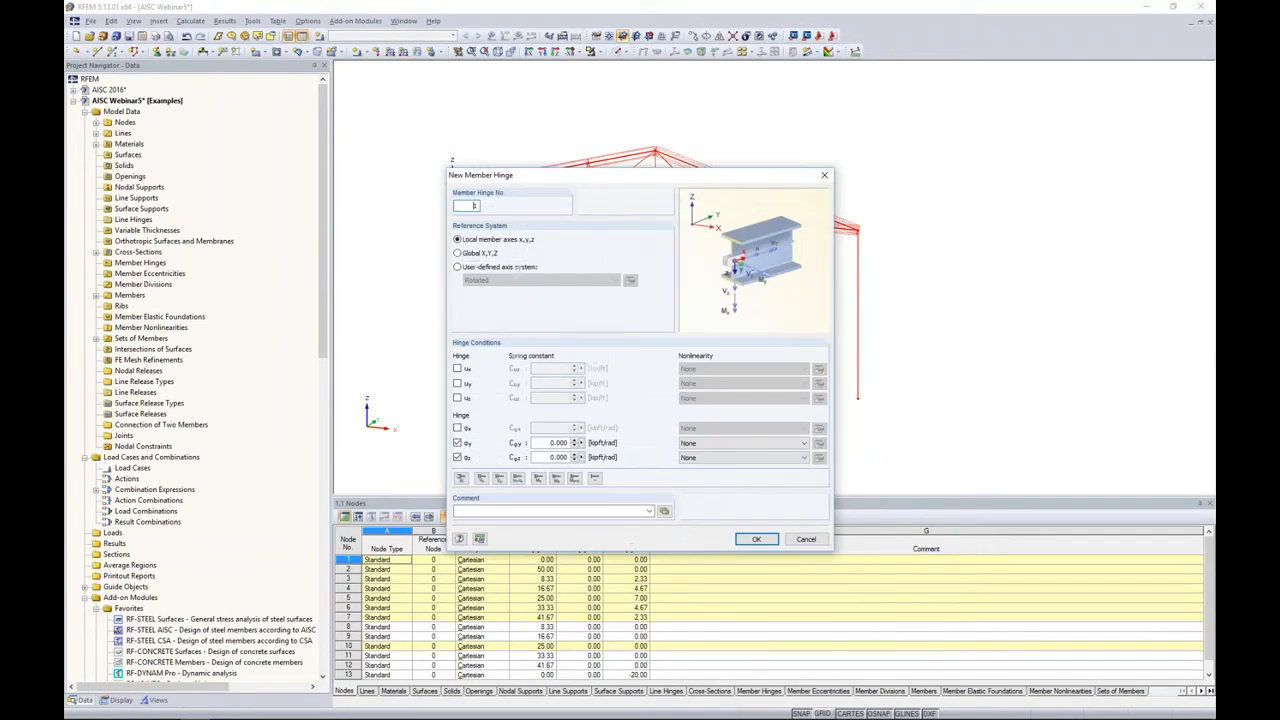
left_click(757, 539)
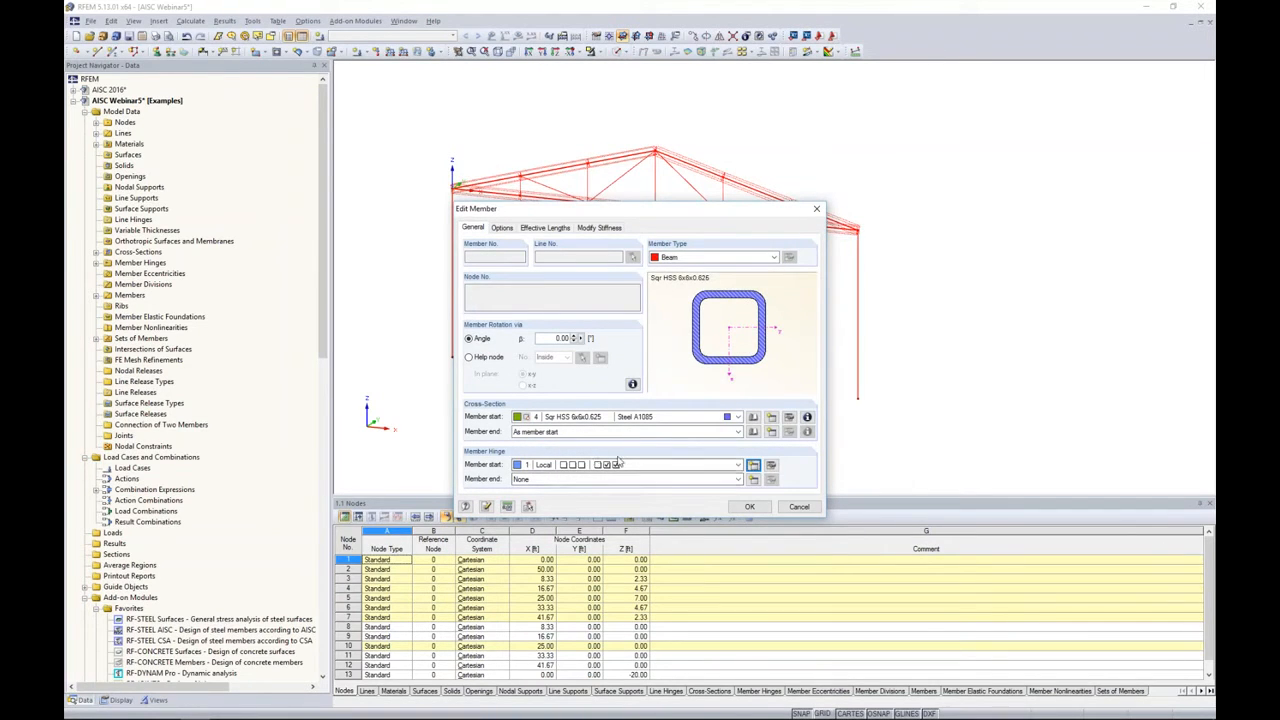
left_click(535, 479)
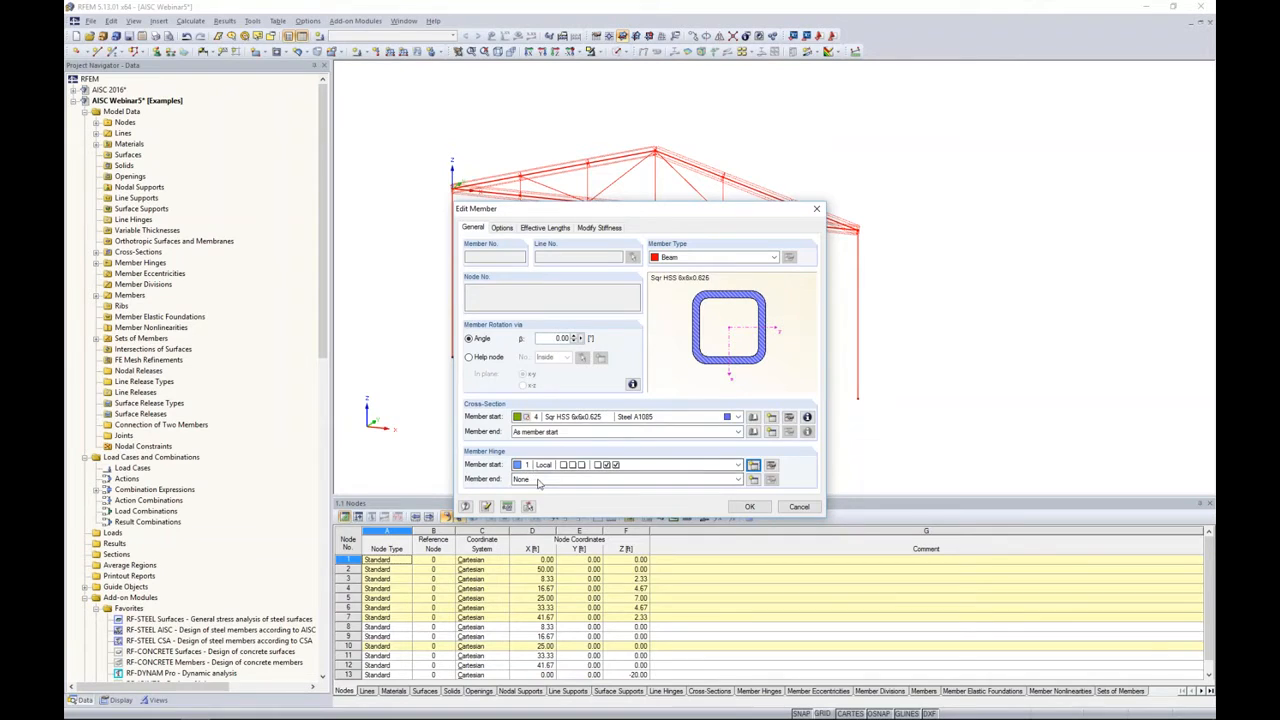
left_click(541, 502)
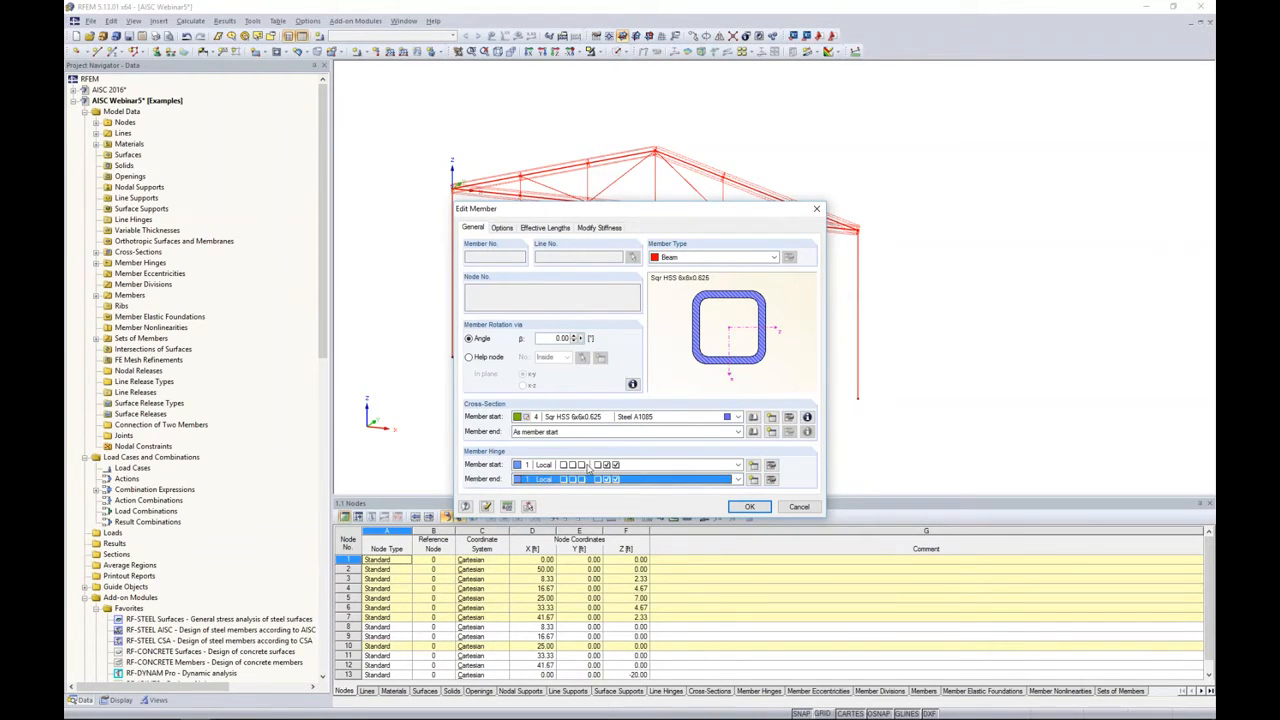
left_click(749, 506)
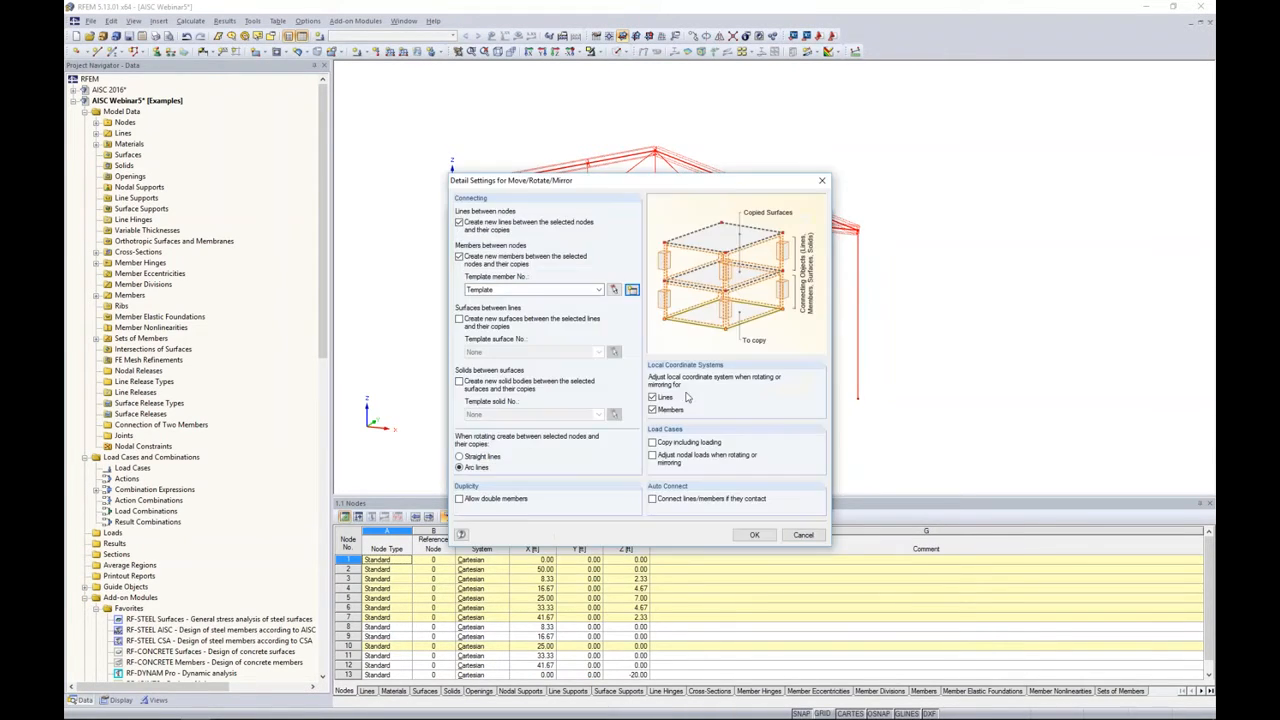
Accept the copy's detail settings and generate the three frame copies with their connecting members.
left_click(754, 534)
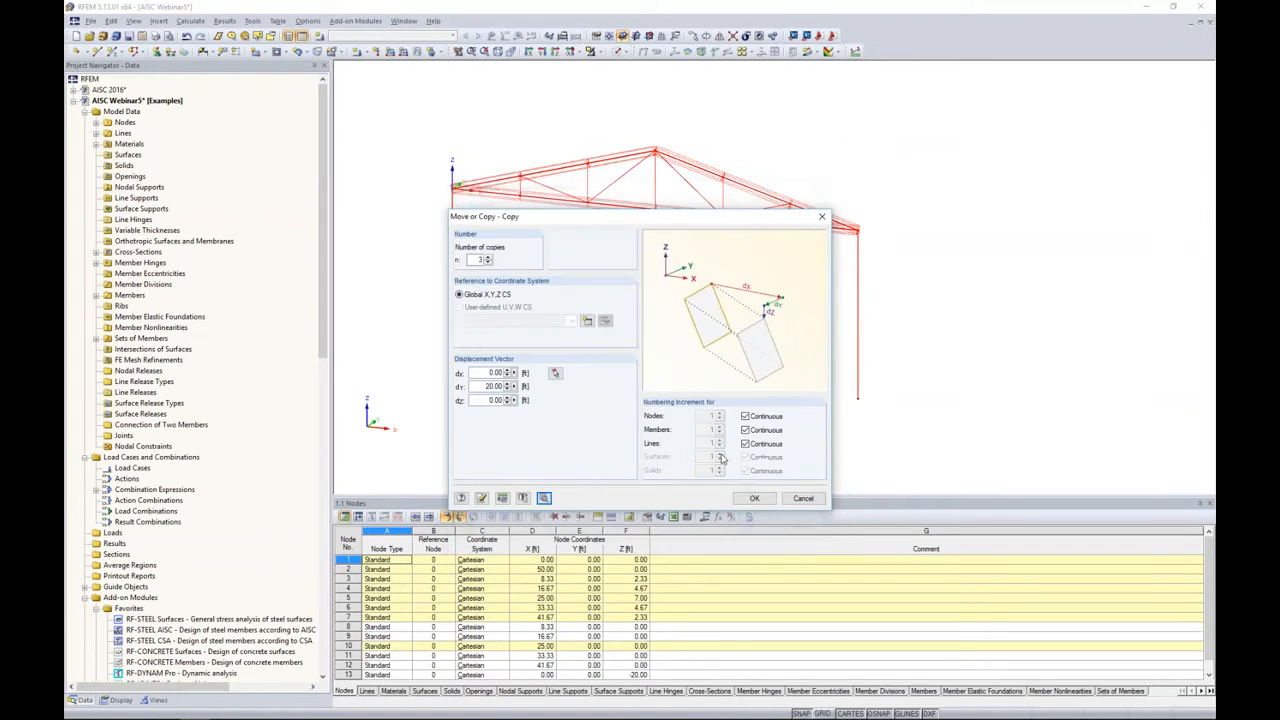
left_click(754, 498)
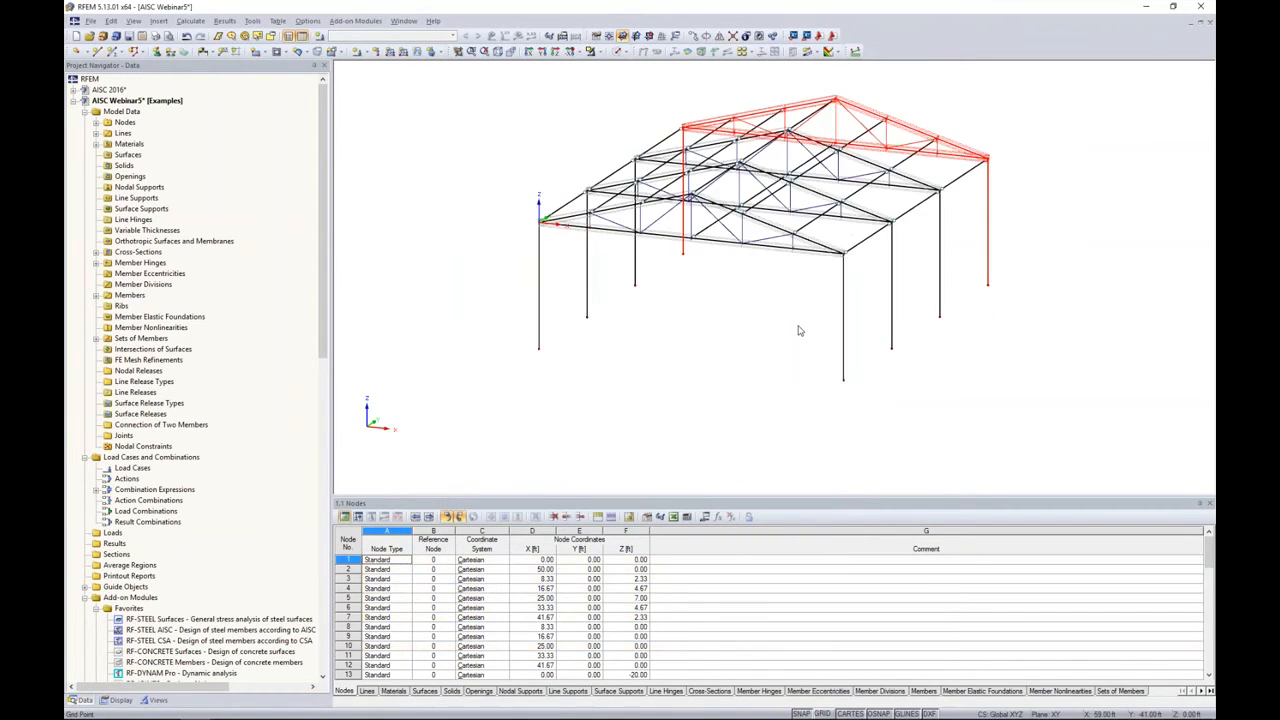
middle_click_drag(800, 330, 694, 351)
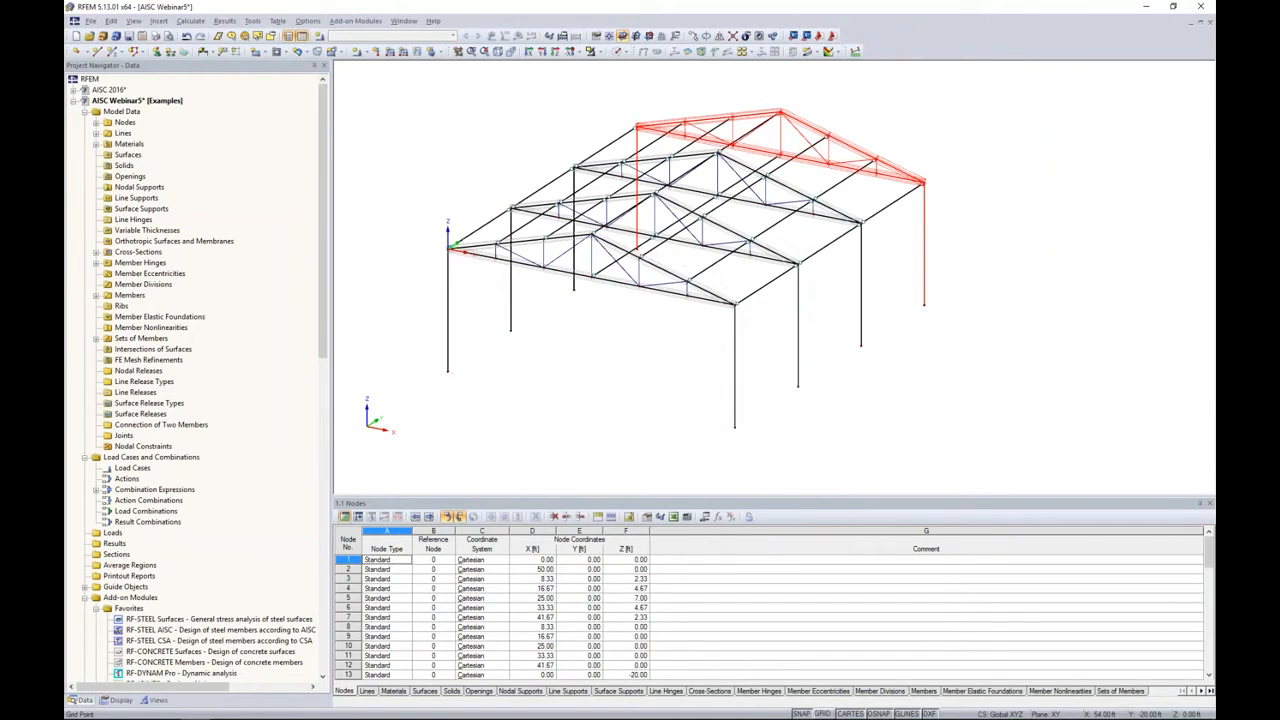
Switch the model to the solid display and clear the selection of the last copied frame.
left_click(619, 51)
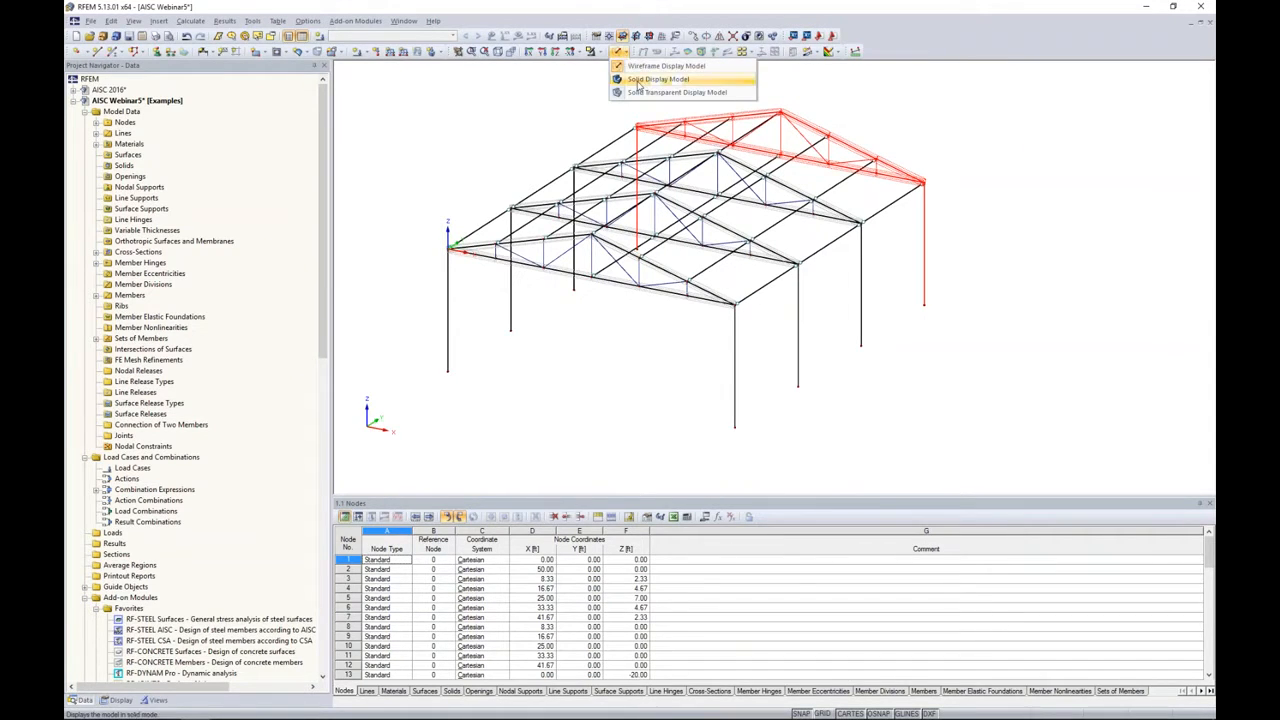
left_click(640, 80)
left_click(834, 318)
Examine the solid model from several angles, checking the connecting members at the truss chords and the midspan of the lower chord.
middle_click_drag(889, 289, 700, 285, "ctrl")
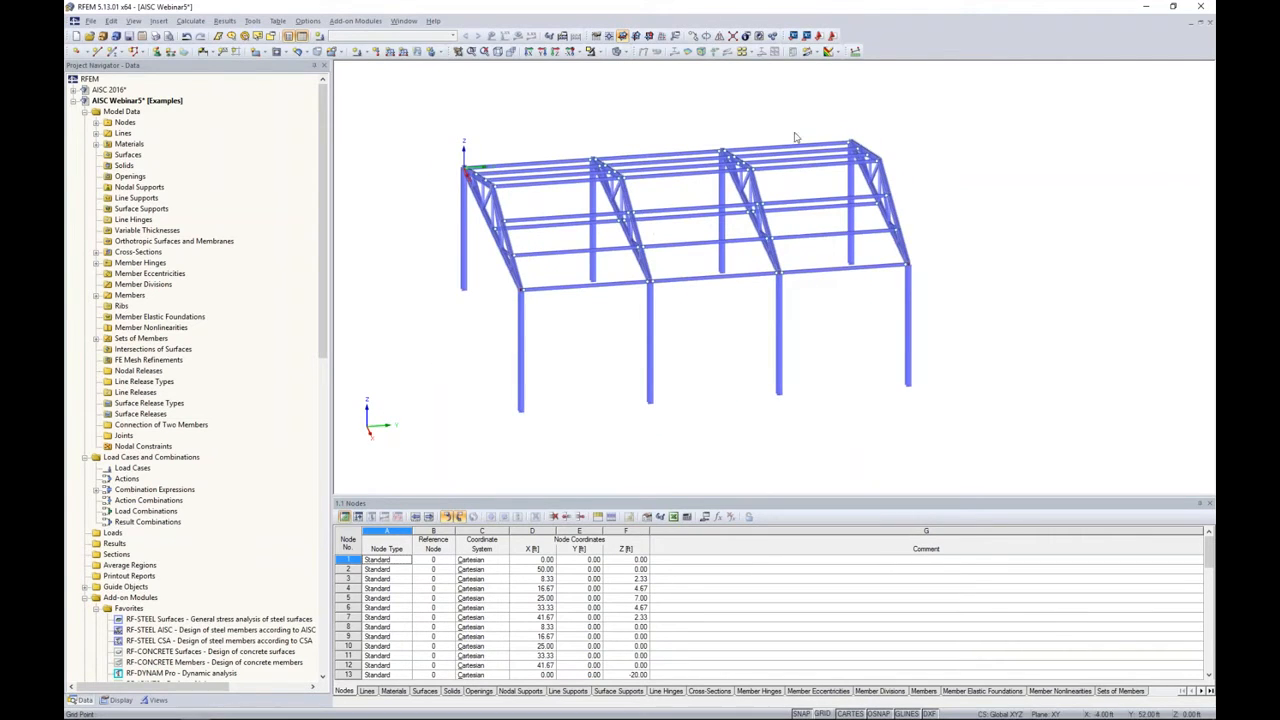
middle_click_drag(700, 347, 929, 354, "ctrl")
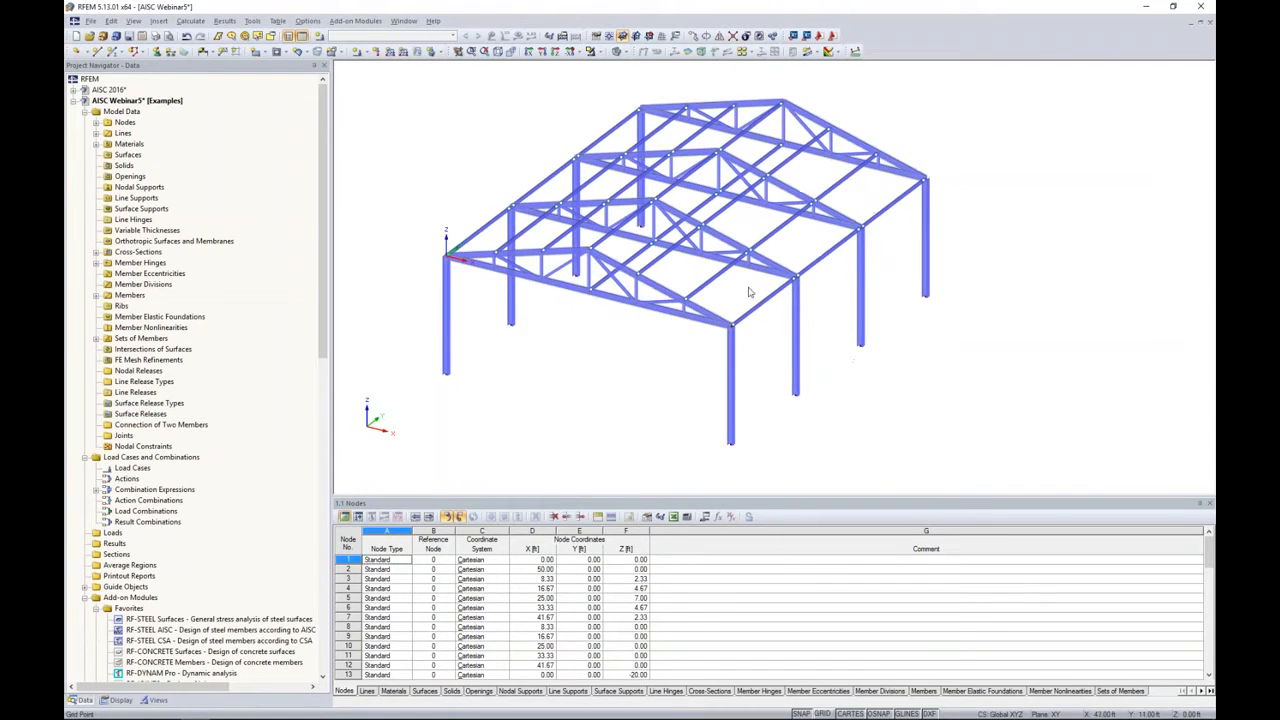
middle_click_drag(749, 286, 766, 314)
scroll(618, 349, "up", 5)
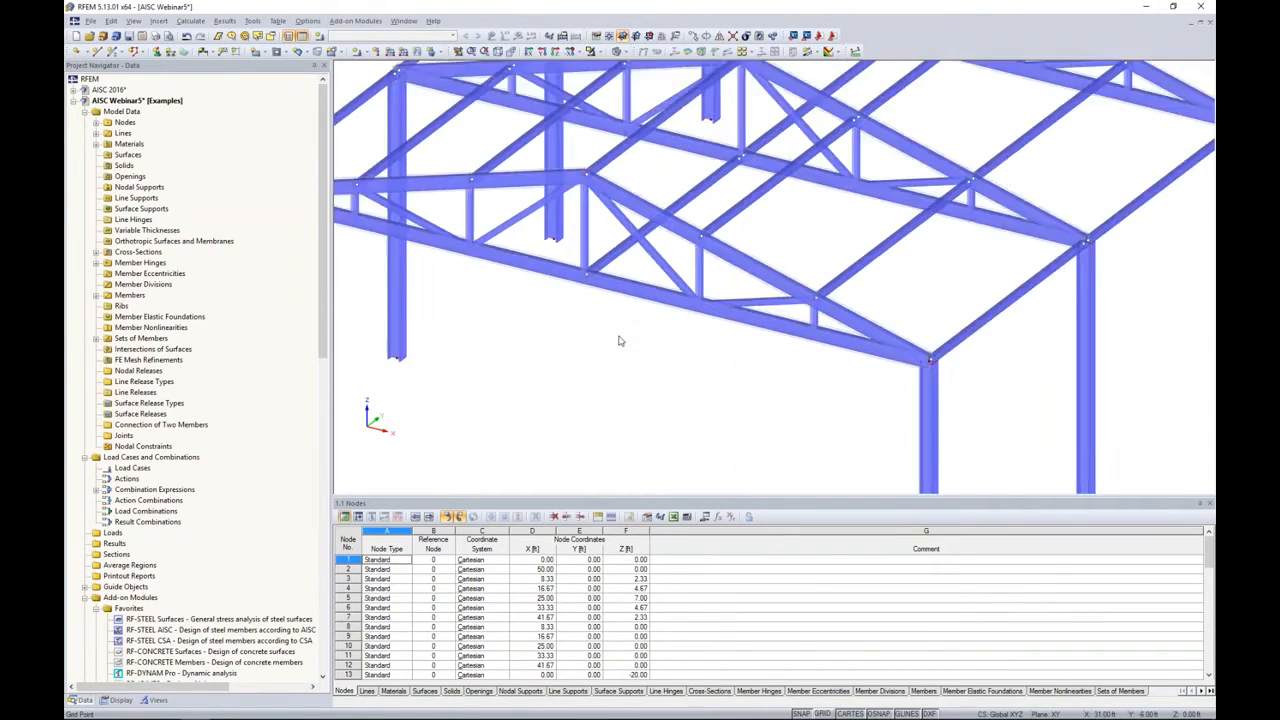
middle_click_drag(770, 256, 831, 263, "ctrl")
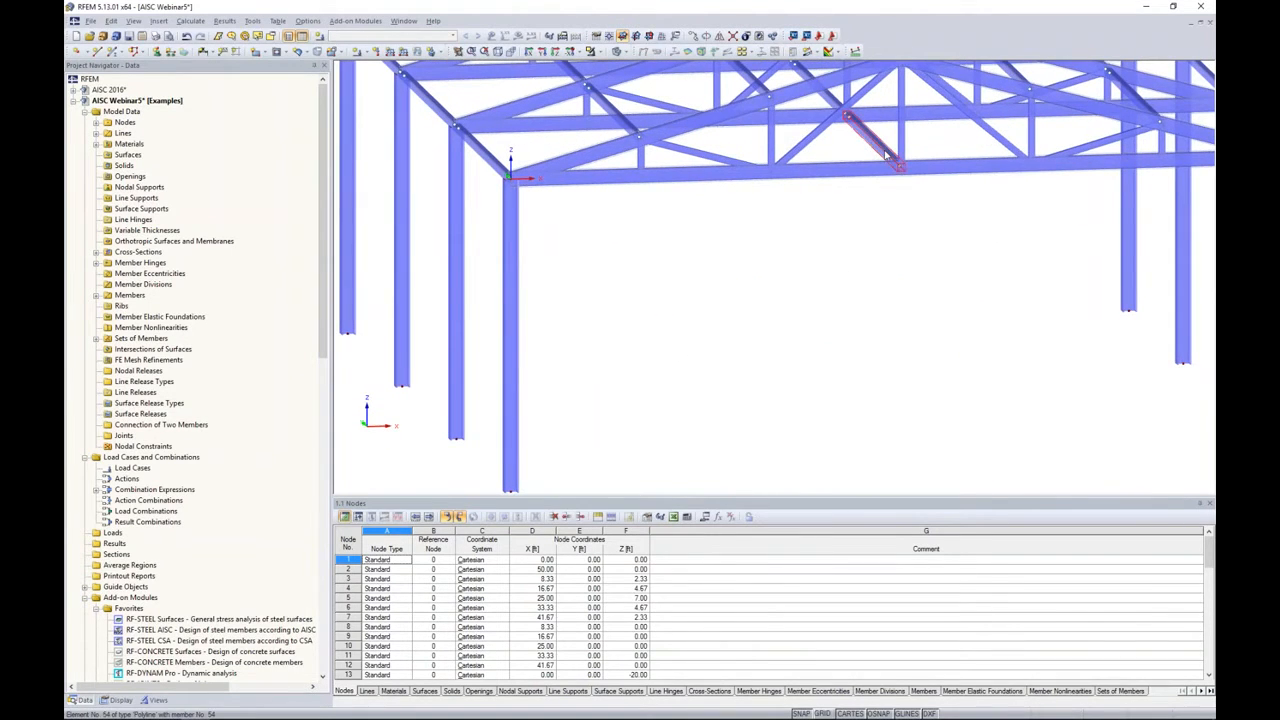
middle_click_drag(870, 155, 806, 298, "ctrl")
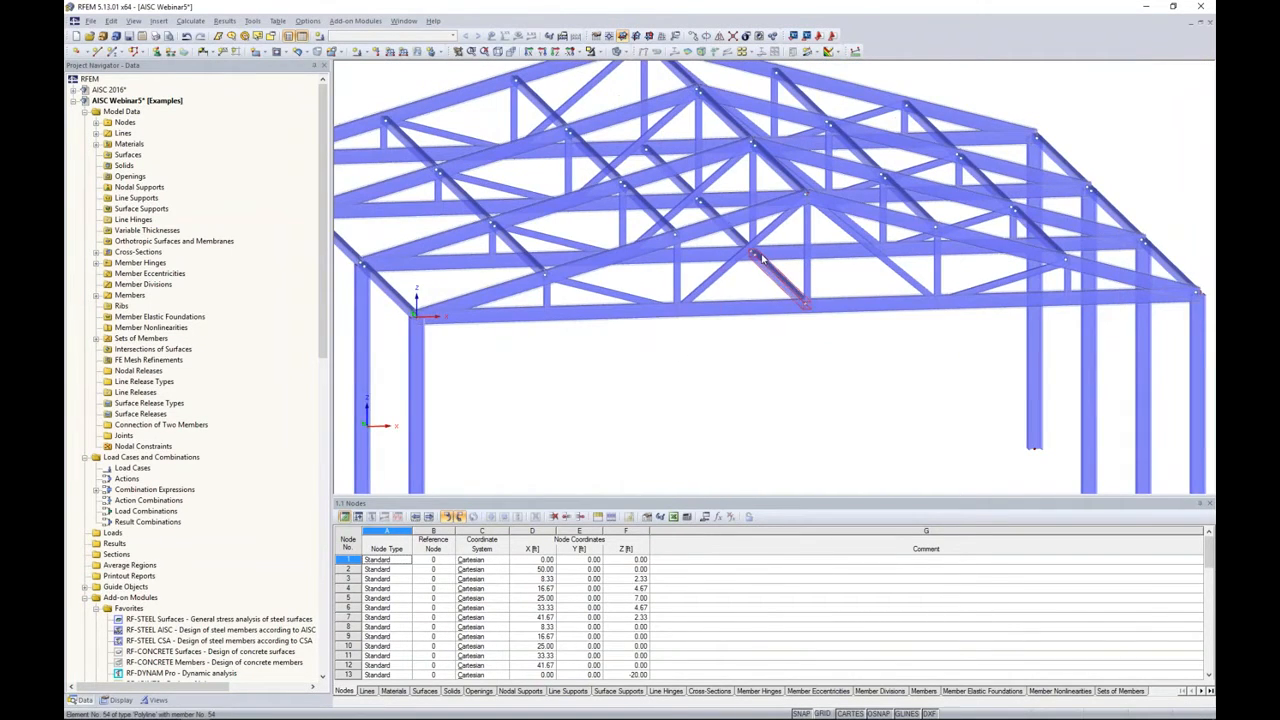
scroll(820, 318, "down", 4)
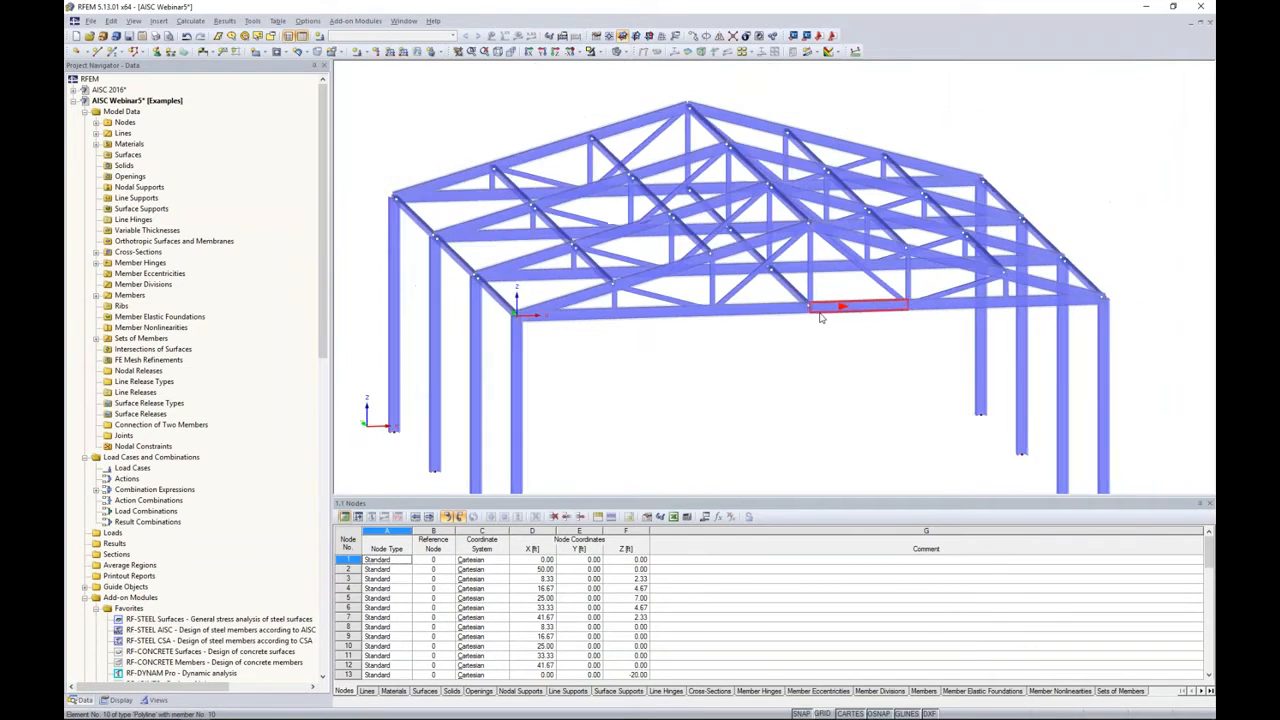
middle_click_drag(820, 318, 645, 322, "ctrl")
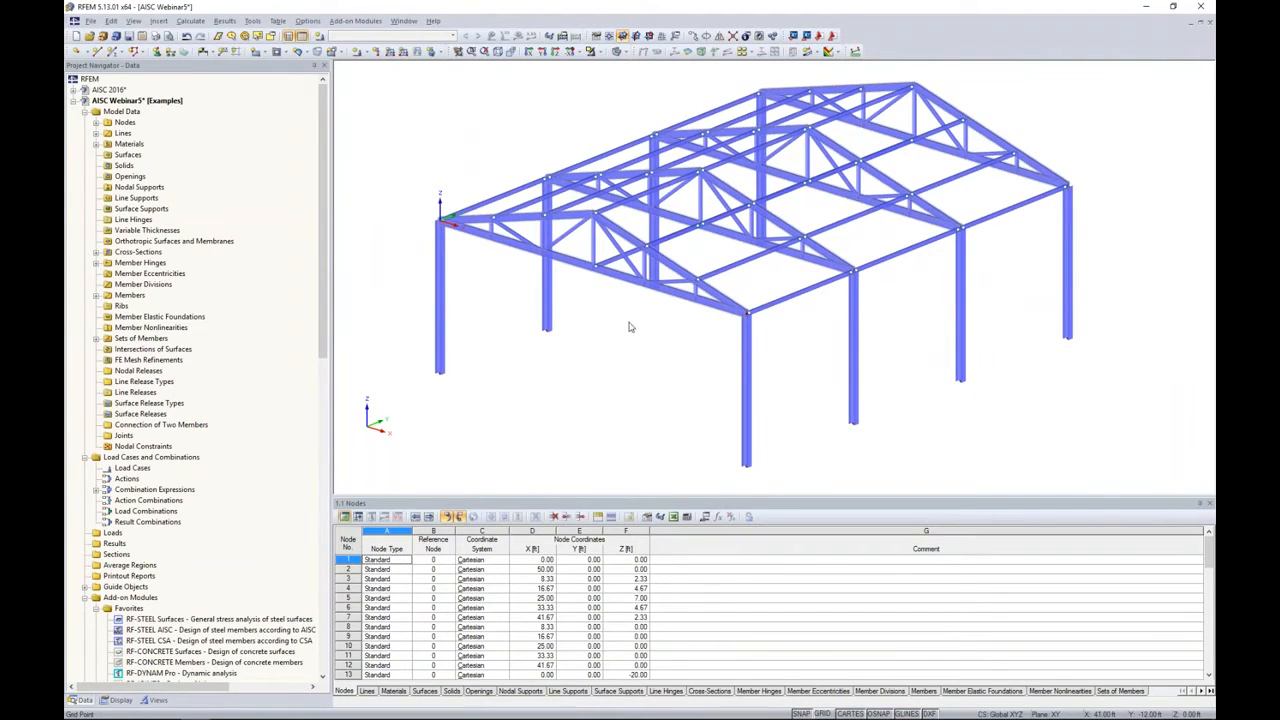
Start a new nodal support and choose the Rigid support type.
left_click(158, 53)
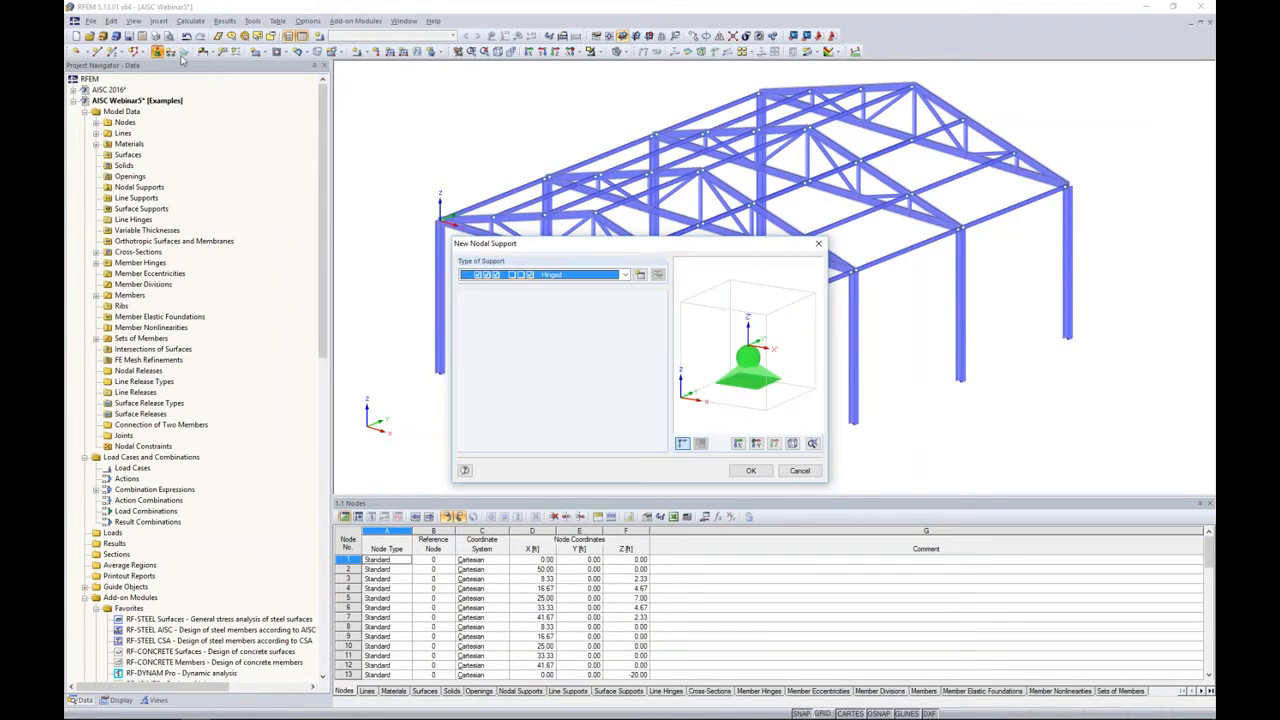
left_click(626, 274)
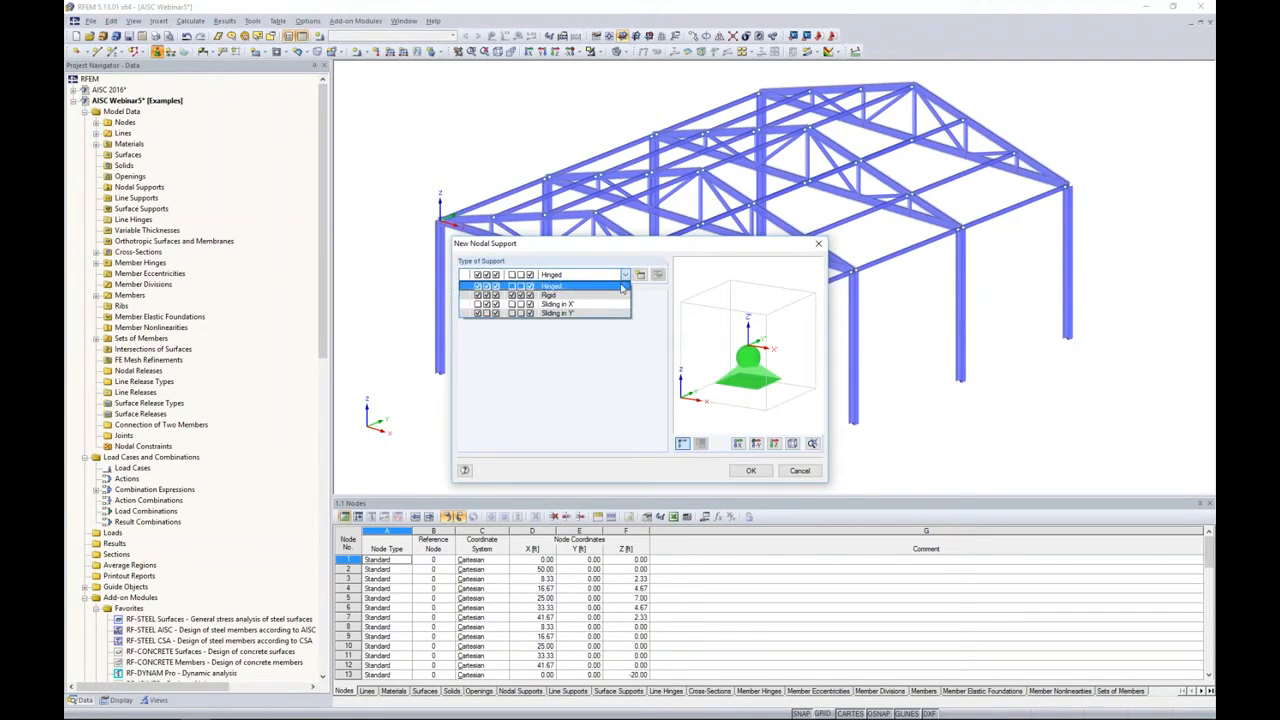
left_click(584, 296)
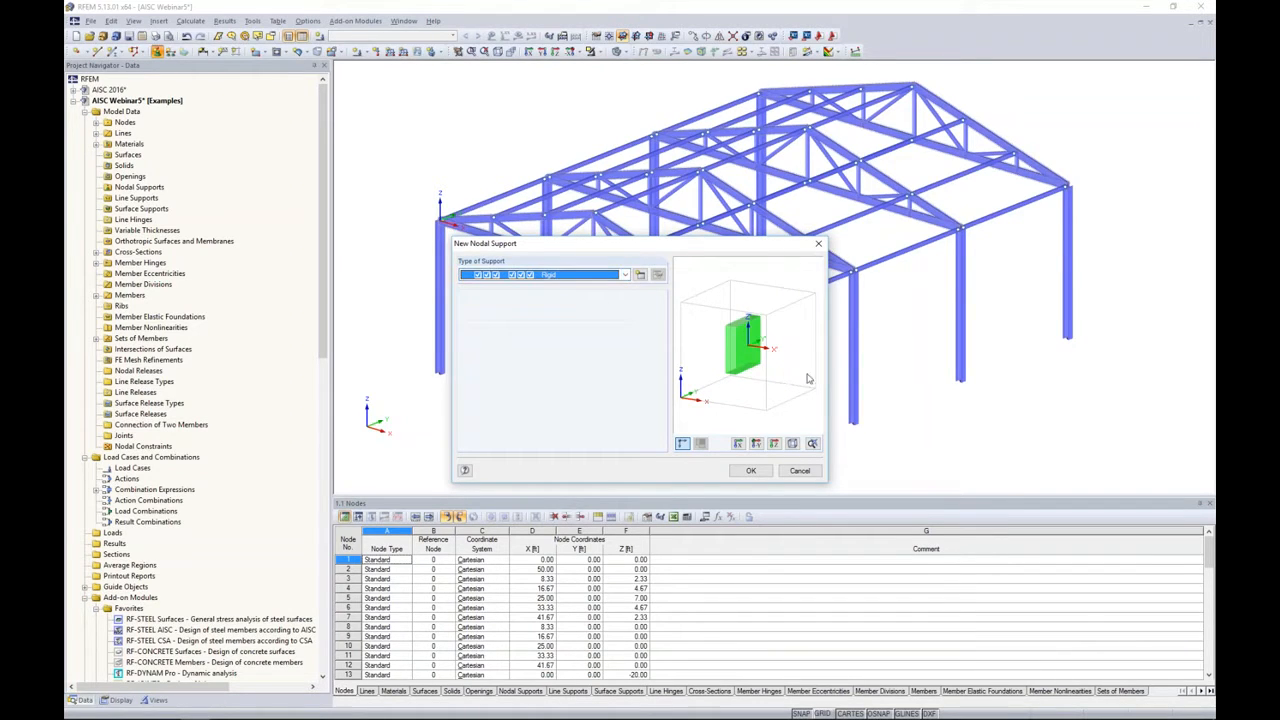
left_click(627, 276)
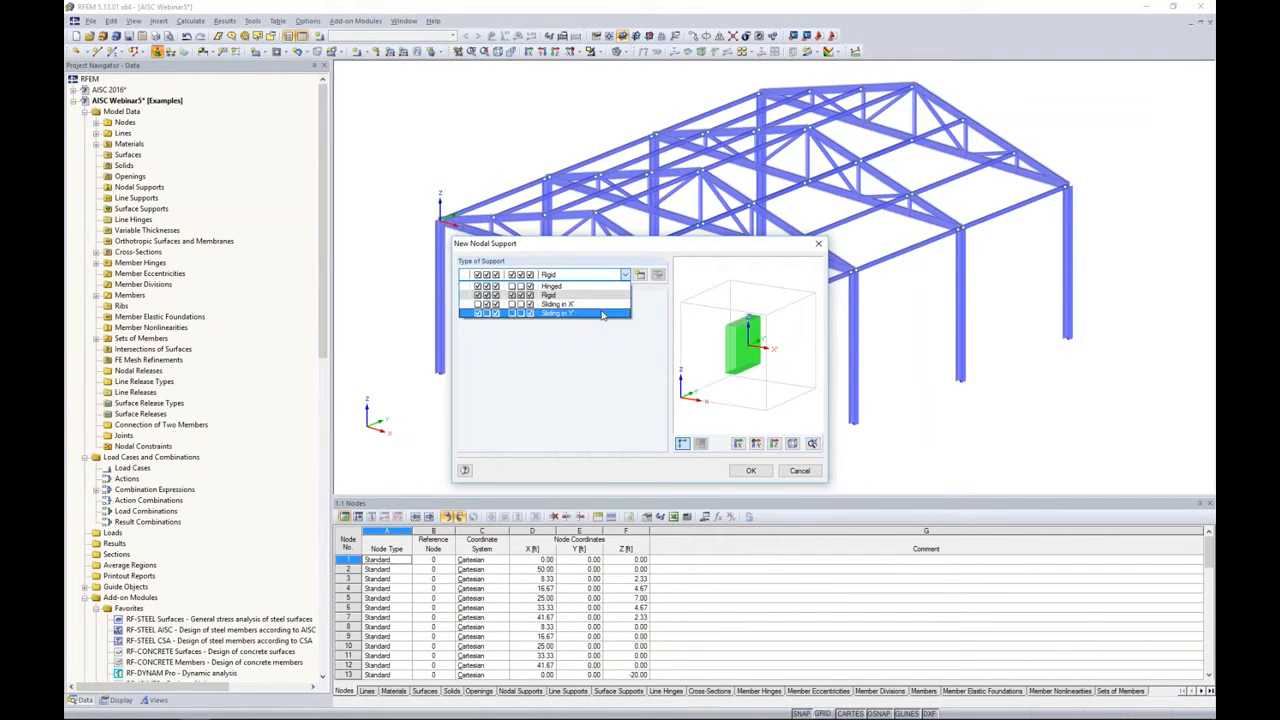
left_click(626, 319)
left_click(641, 276)
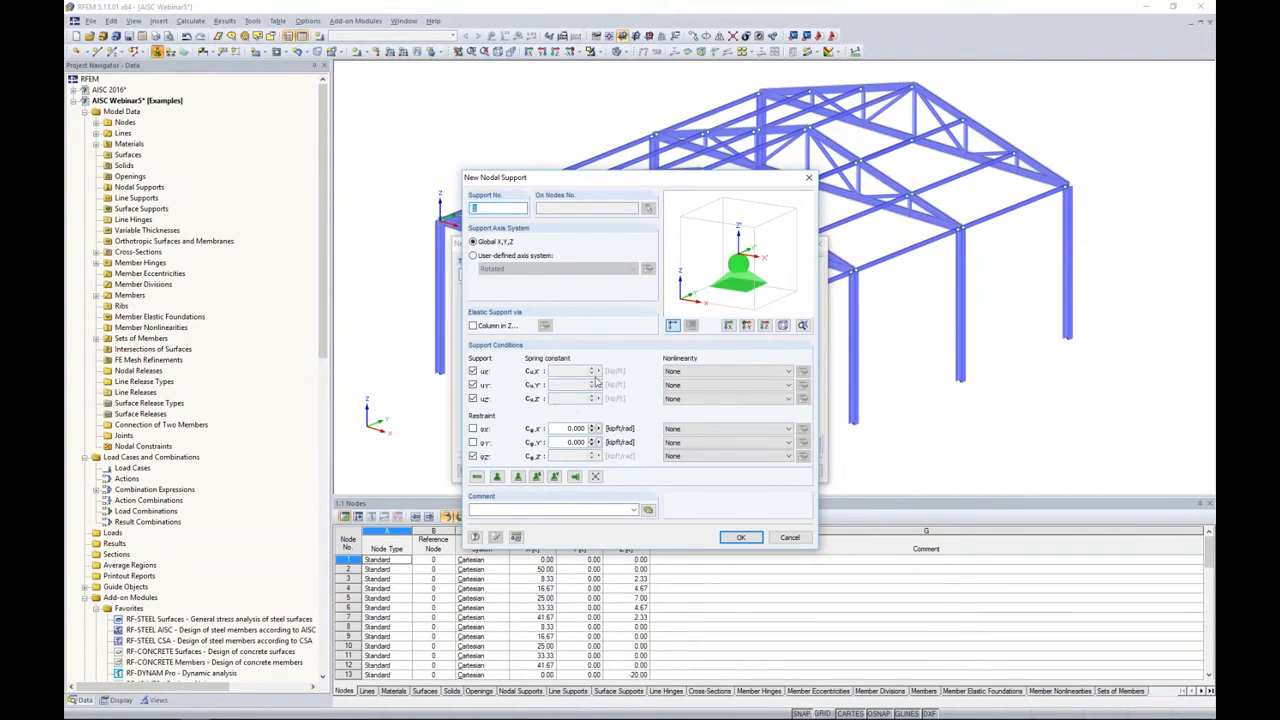
left_click(683, 372)
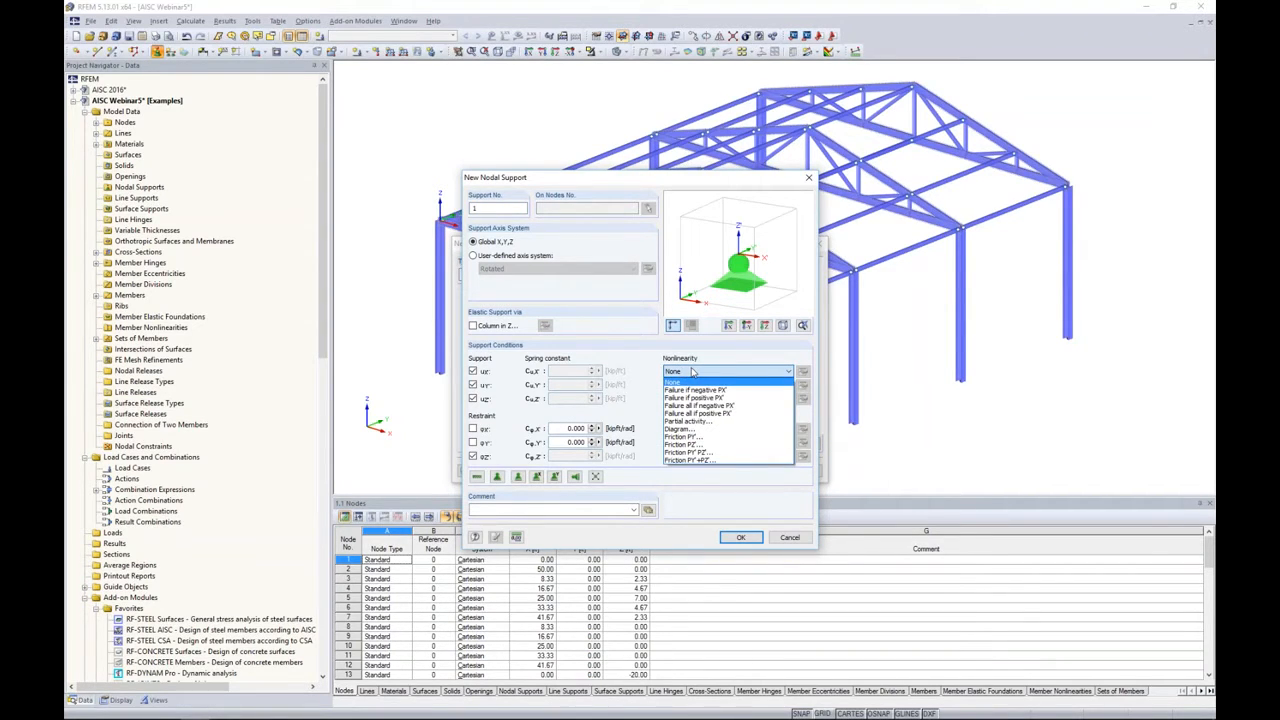
left_click(647, 367)
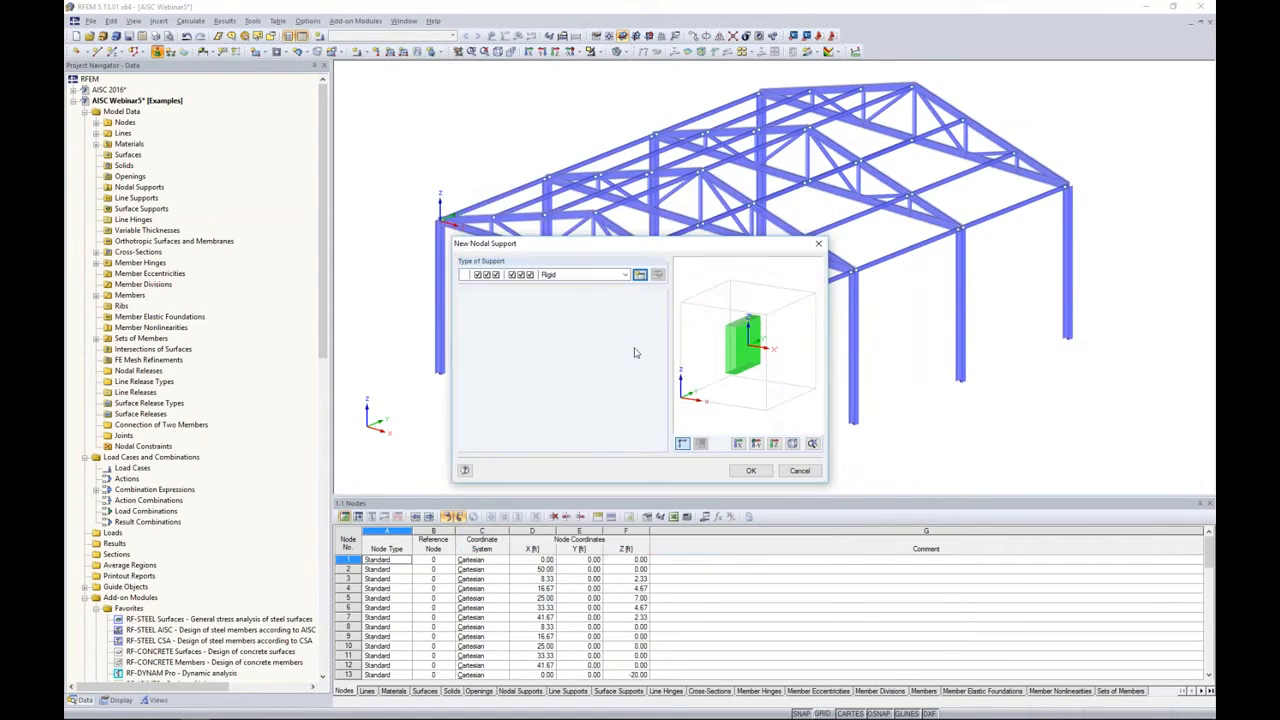
Keep Rigid as the nodal support type and confirm it for placement on the model's nodes.
left_click(608, 277)
left_click(592, 300)
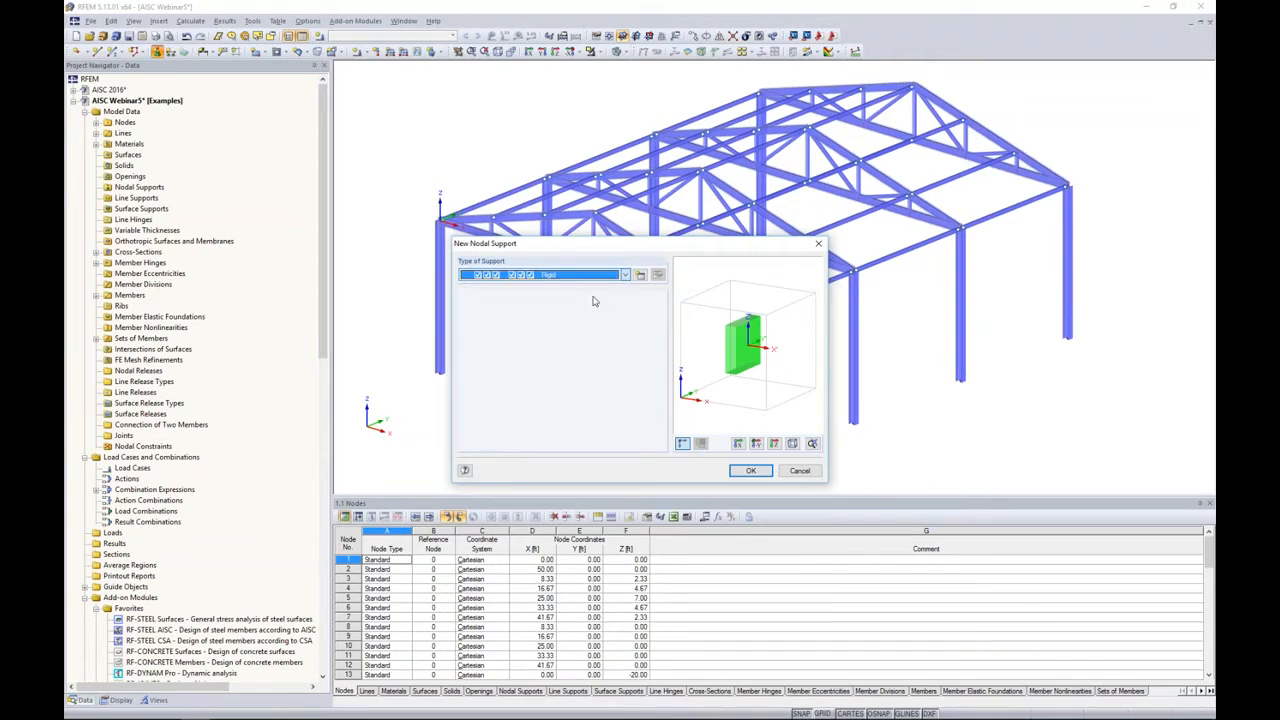
left_click(750, 470)
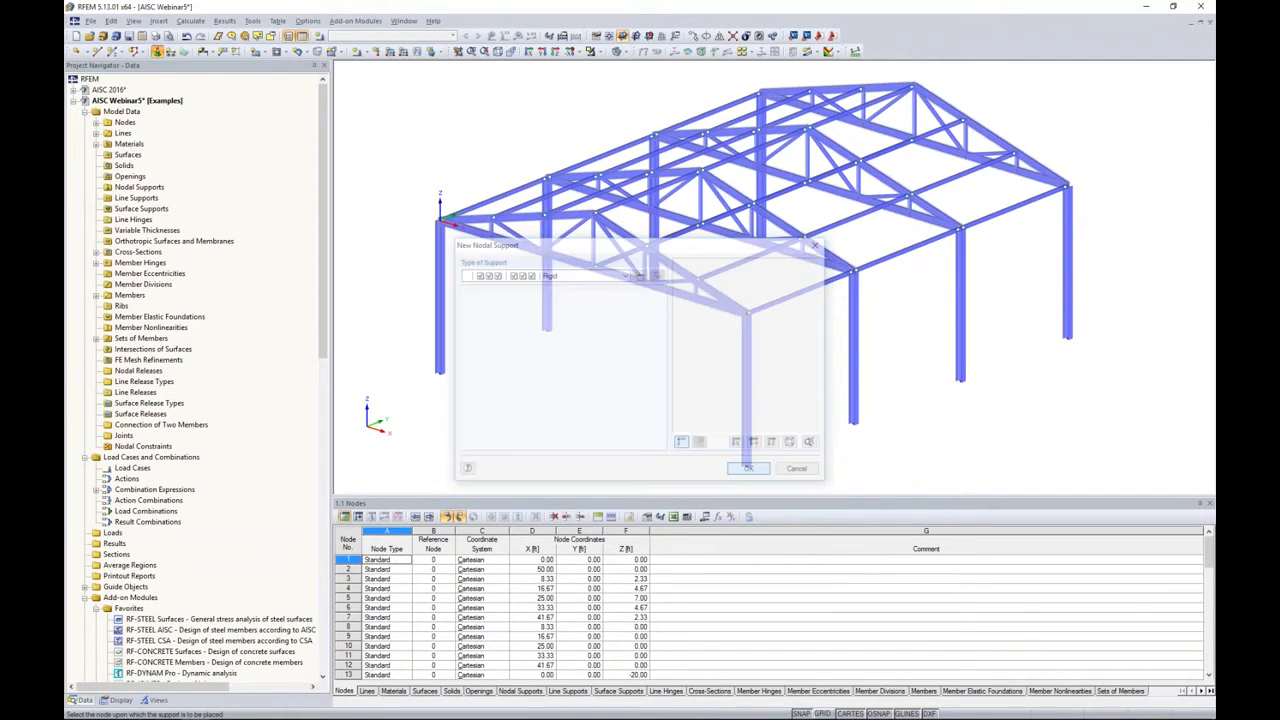
Assign the rigid nodal support to the base nodes of all the columns.
middle_click_drag(1078, 310, 1000, 262, "ctrl")
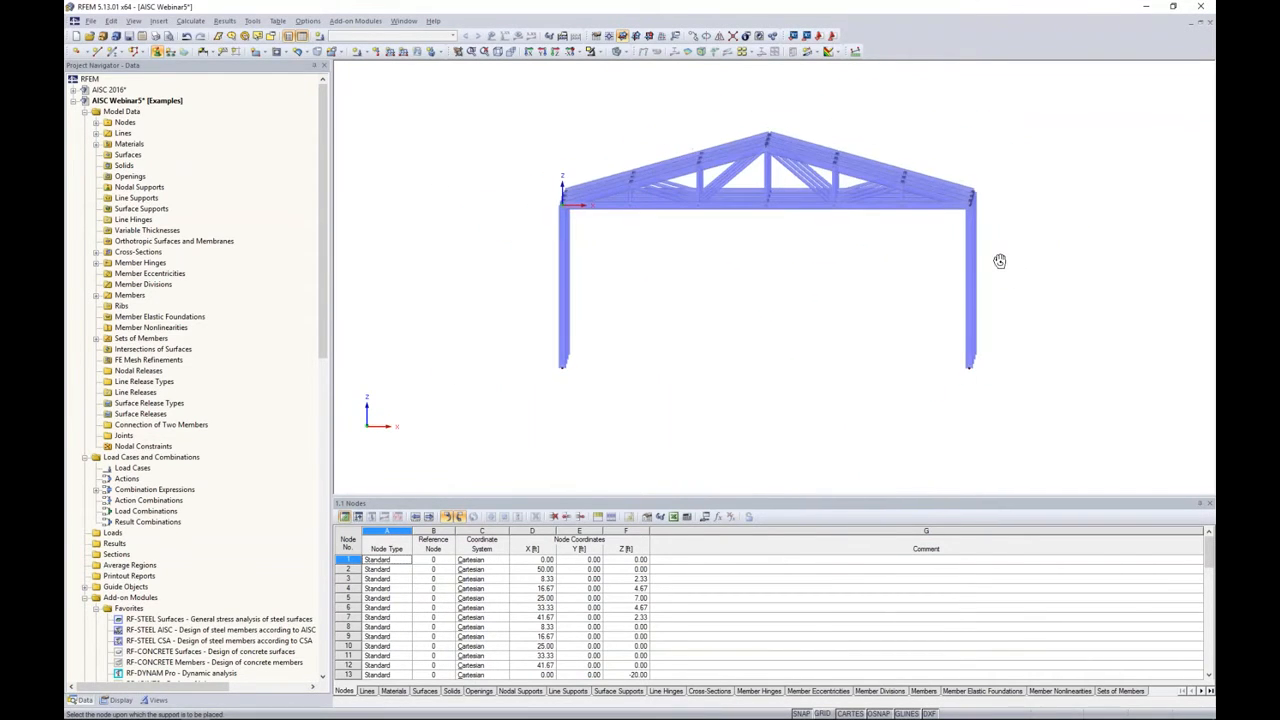
left_click_drag(489, 303, 1071, 429)
middle_click_drag(1073, 365, 1036, 431, "ctrl")
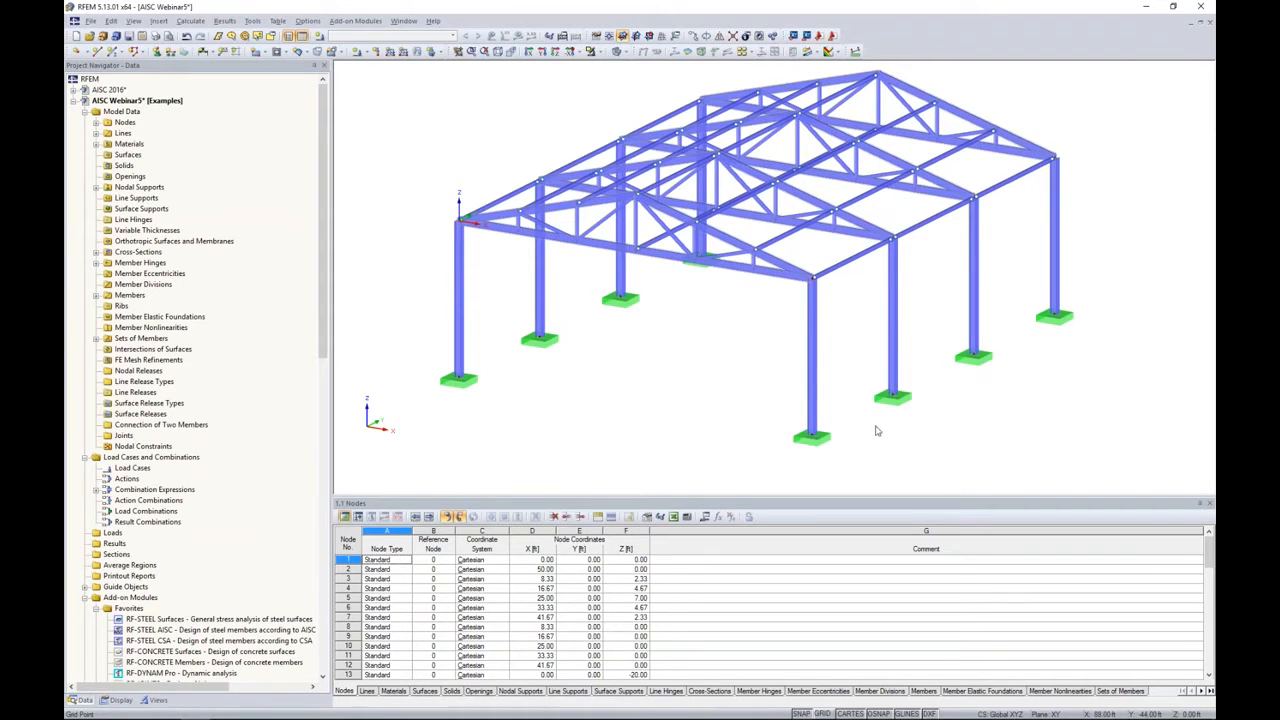
Decrease the display size of the nodal support symbols and save the model.
right_click(824, 445)
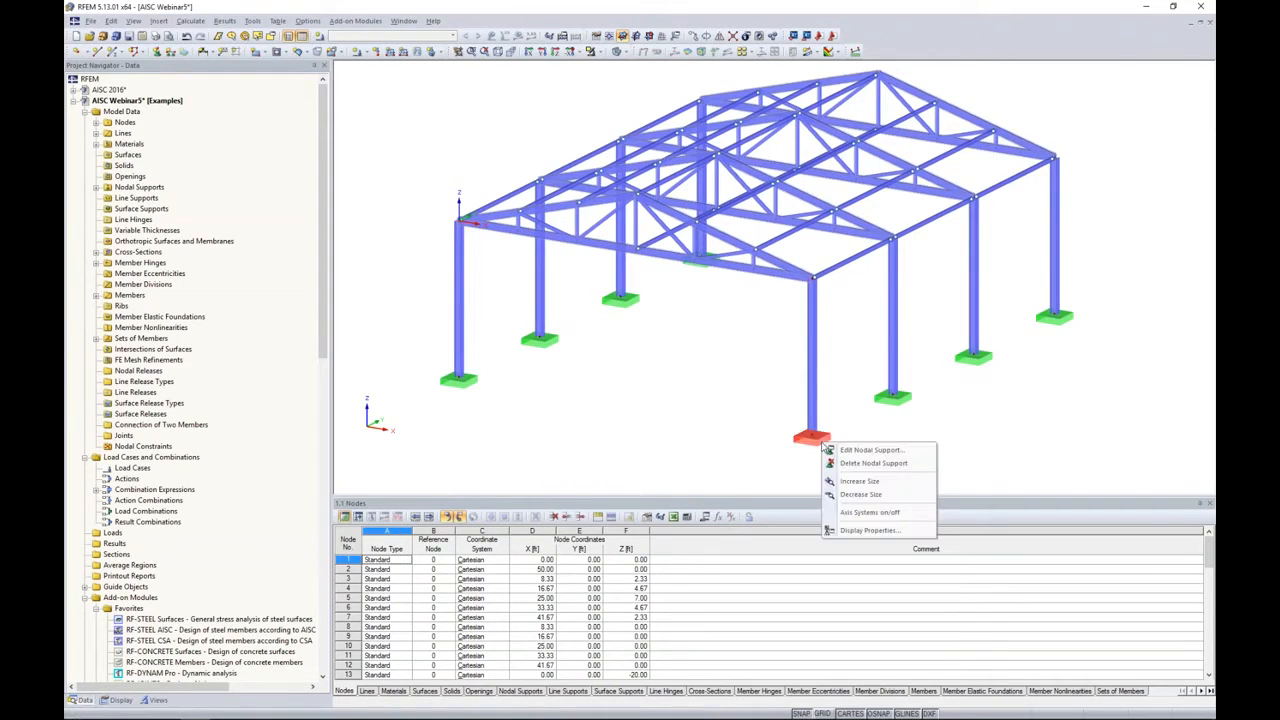
left_click(858, 494)
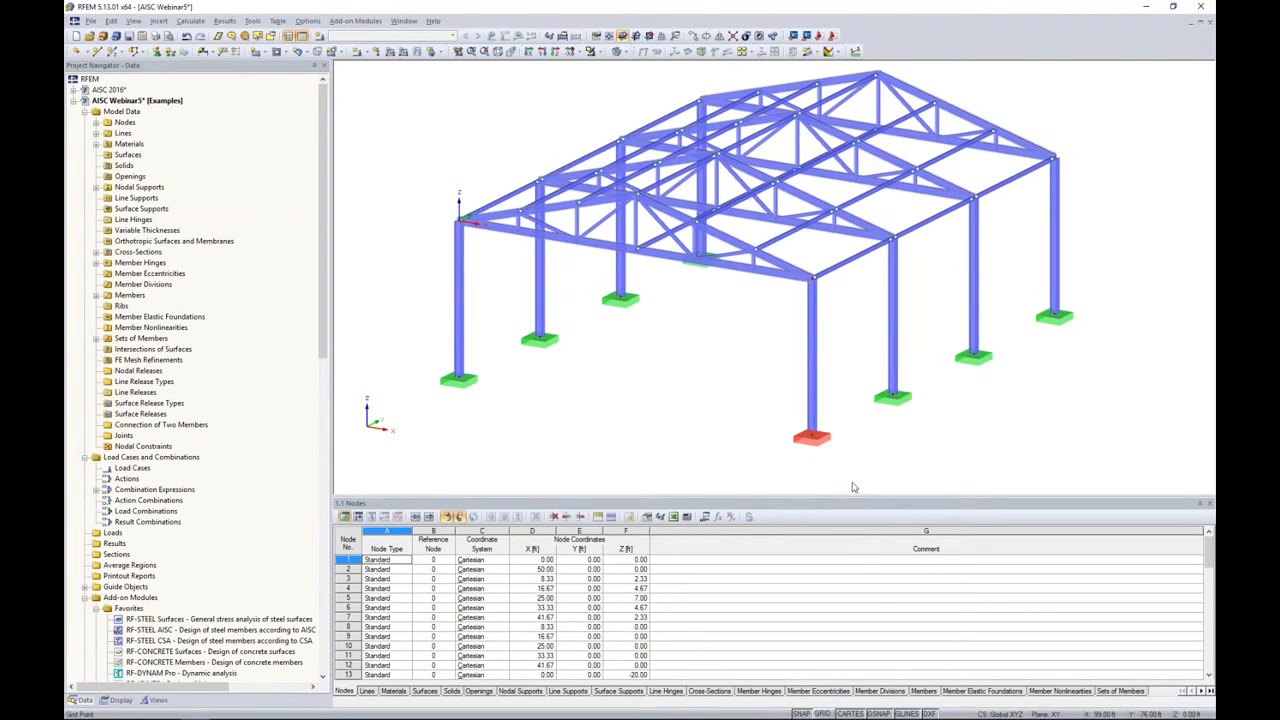
middle_click_drag(857, 469, 805, 430)
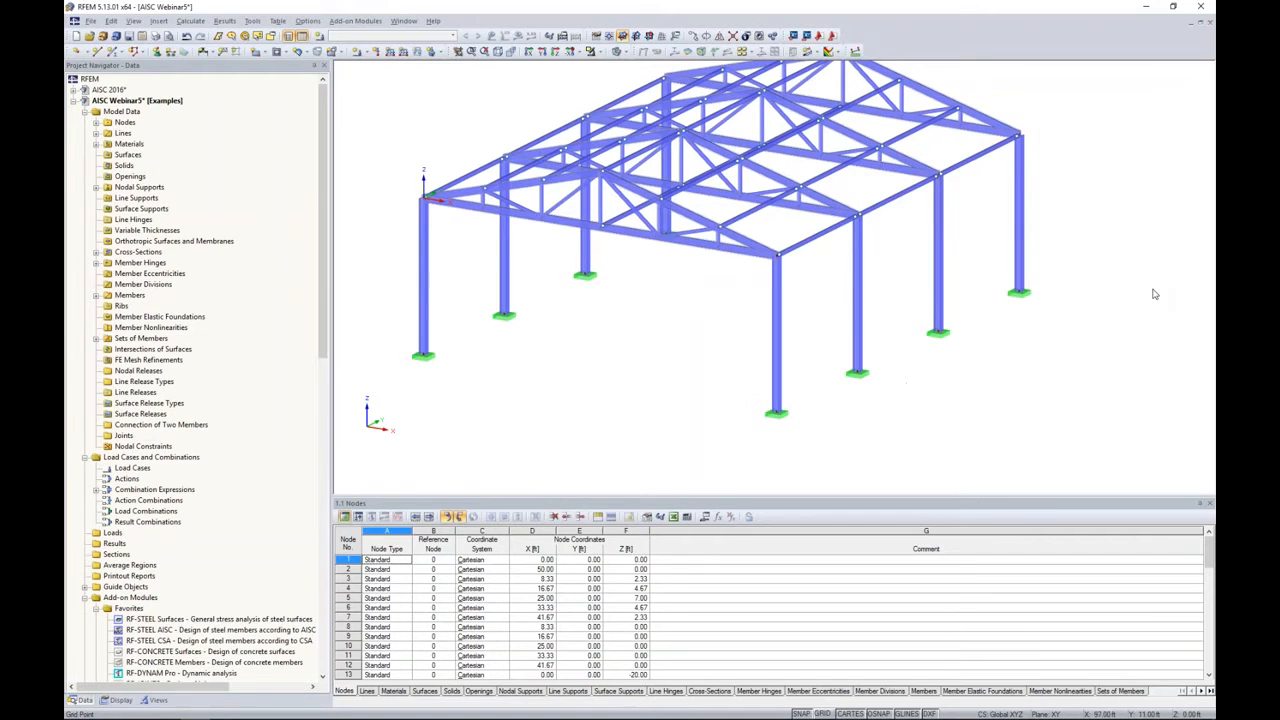
scroll(1105, 297, "down", 1)
middle_click_drag(1105, 297, 1054, 340)
left_click(128, 35)
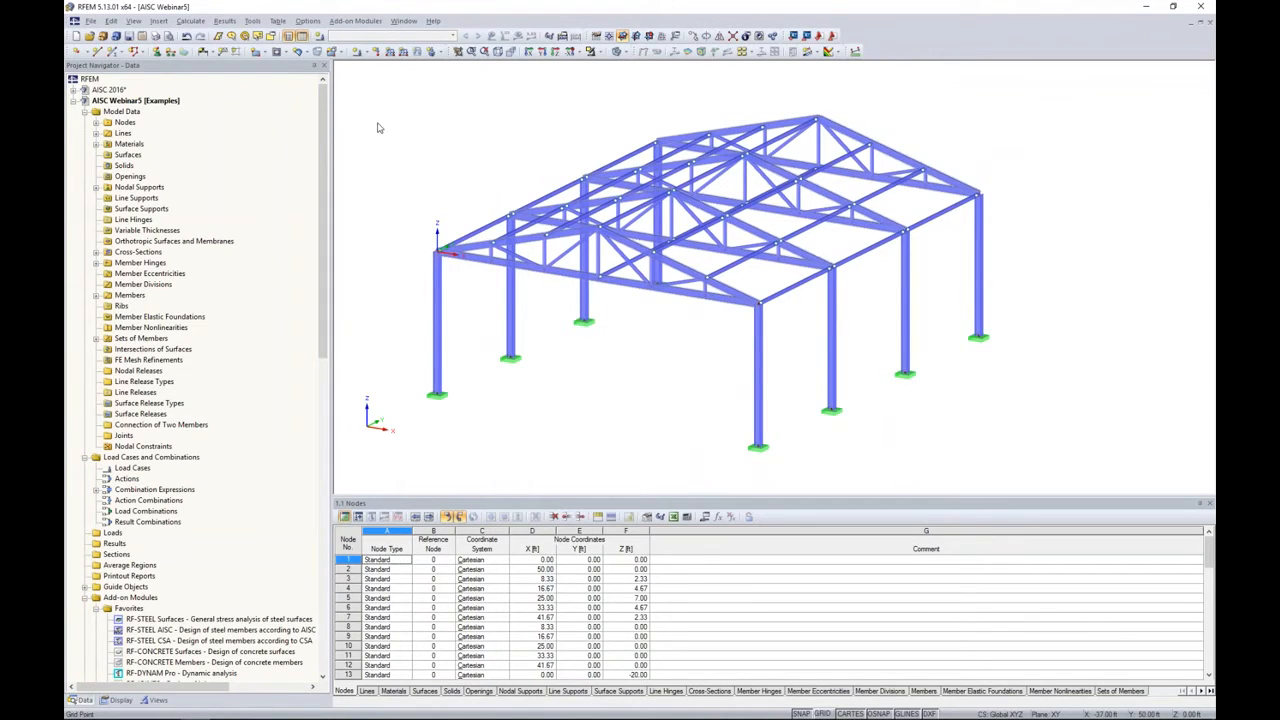
Create load case LC1 named Dead in the Dead action category, with self-weight active at a factor of -1.000 in Z.
left_click(321, 37)
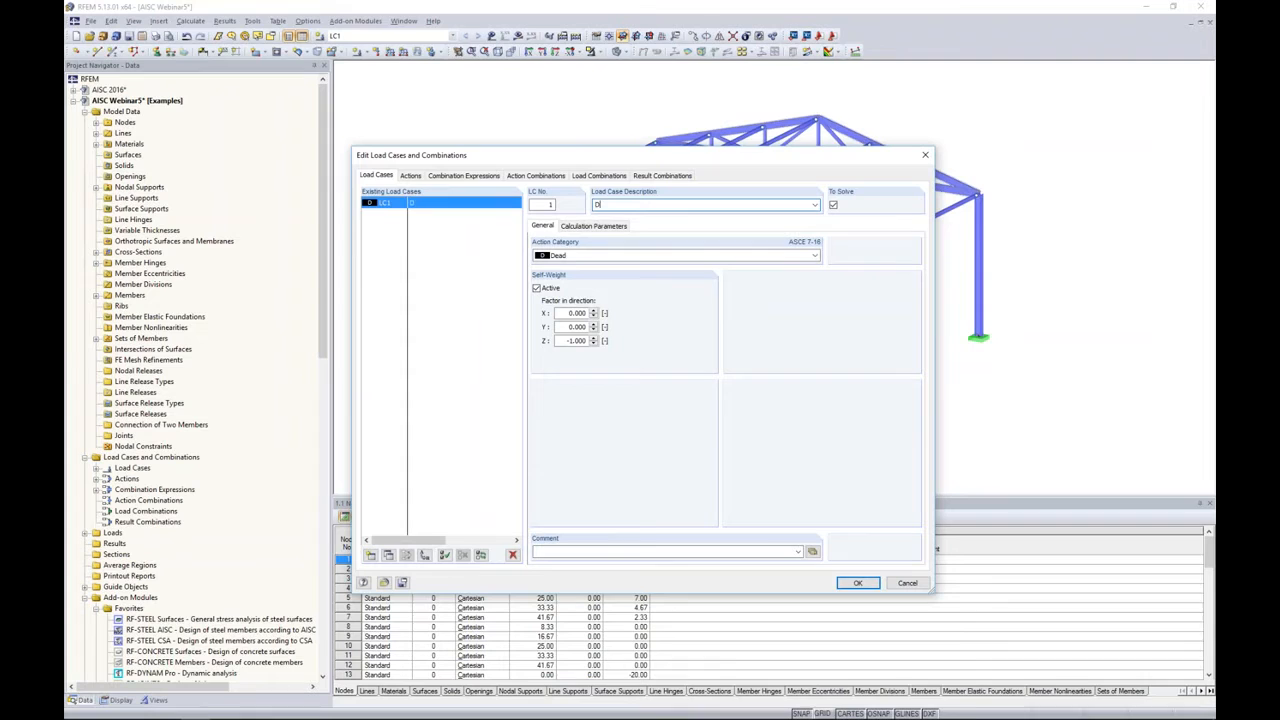
left_click(592, 257)
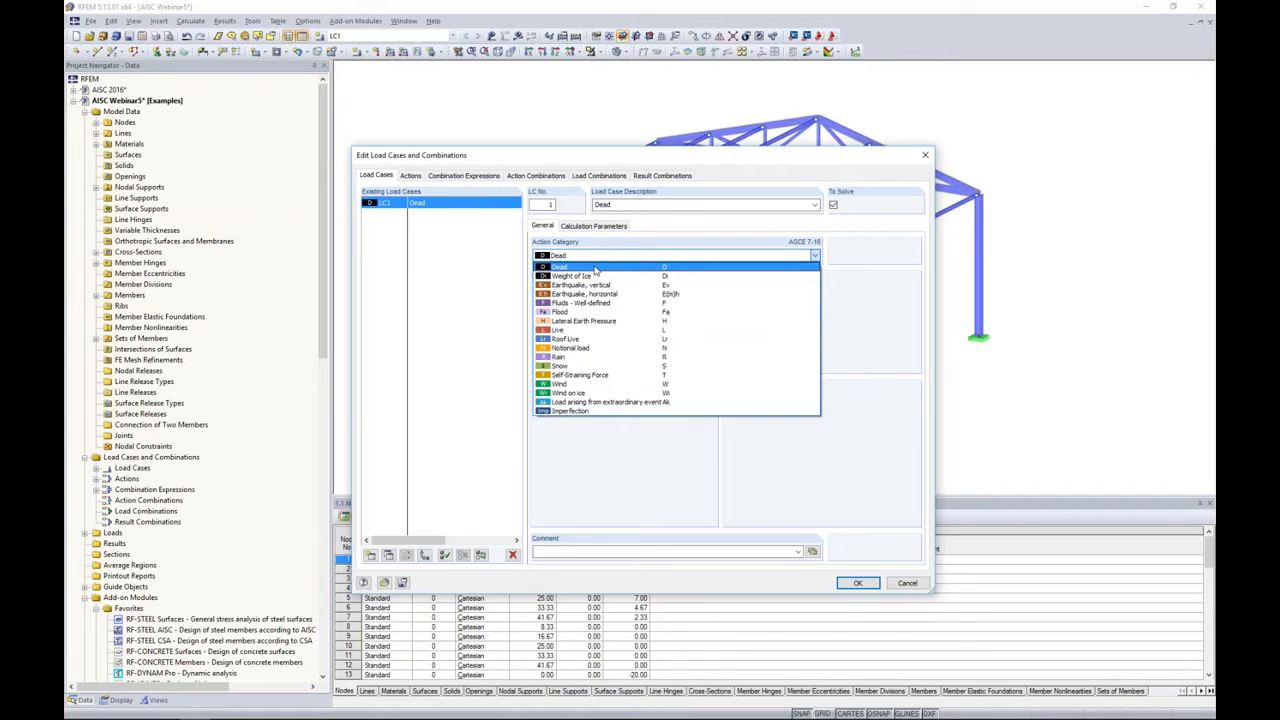
left_click(566, 268)
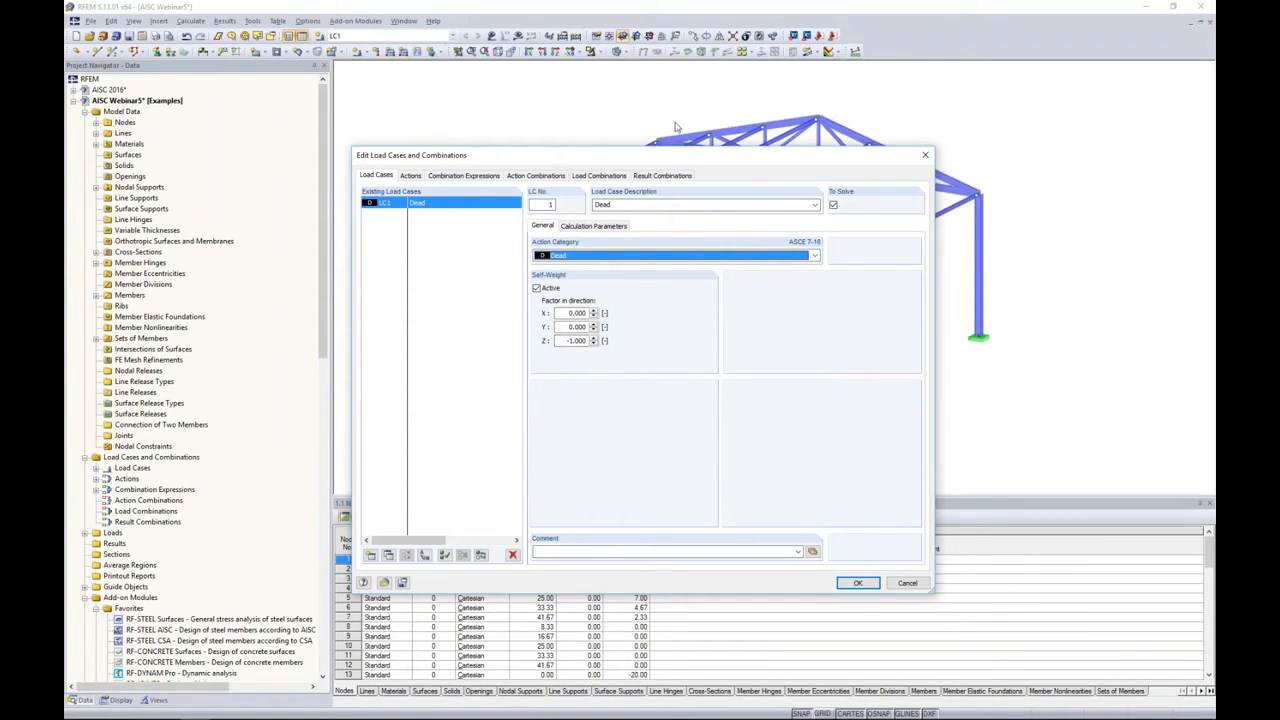
left_click_drag(673, 154, 727, 125)
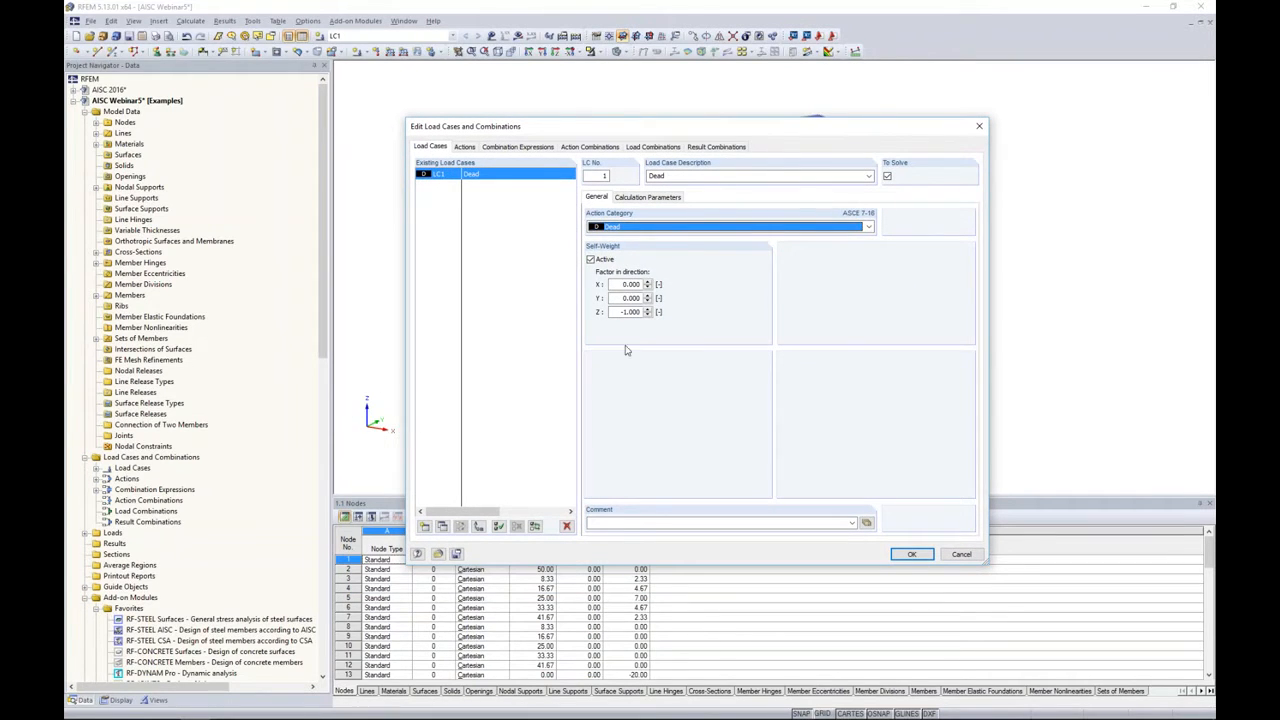
Add load case LC2 named Live and assign it the Live action category.
left_click(425, 526)
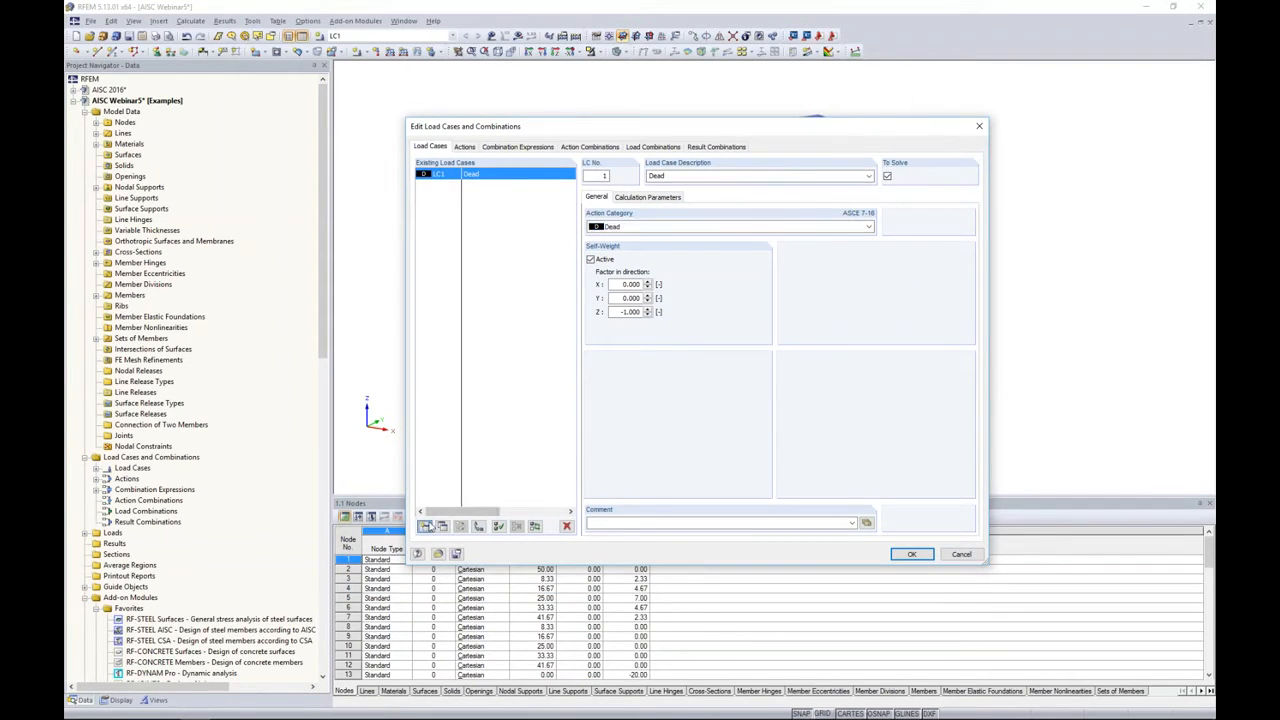
type("Live")
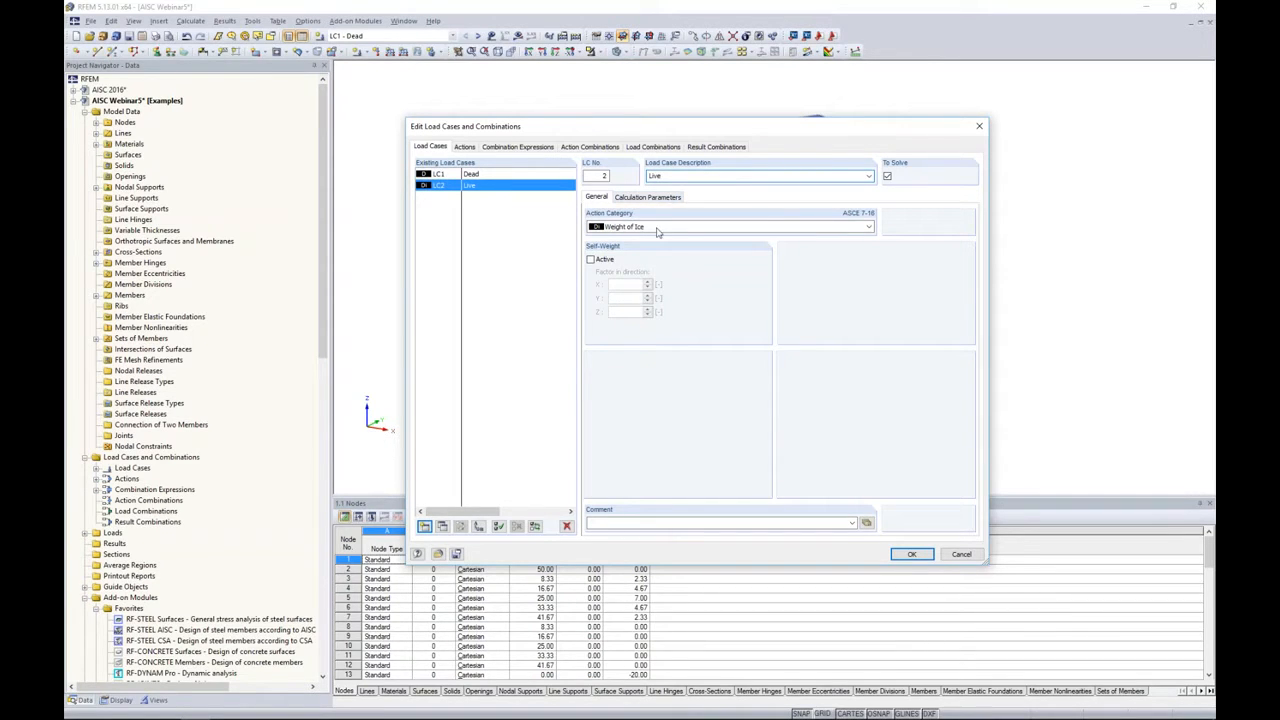
left_click(658, 228)
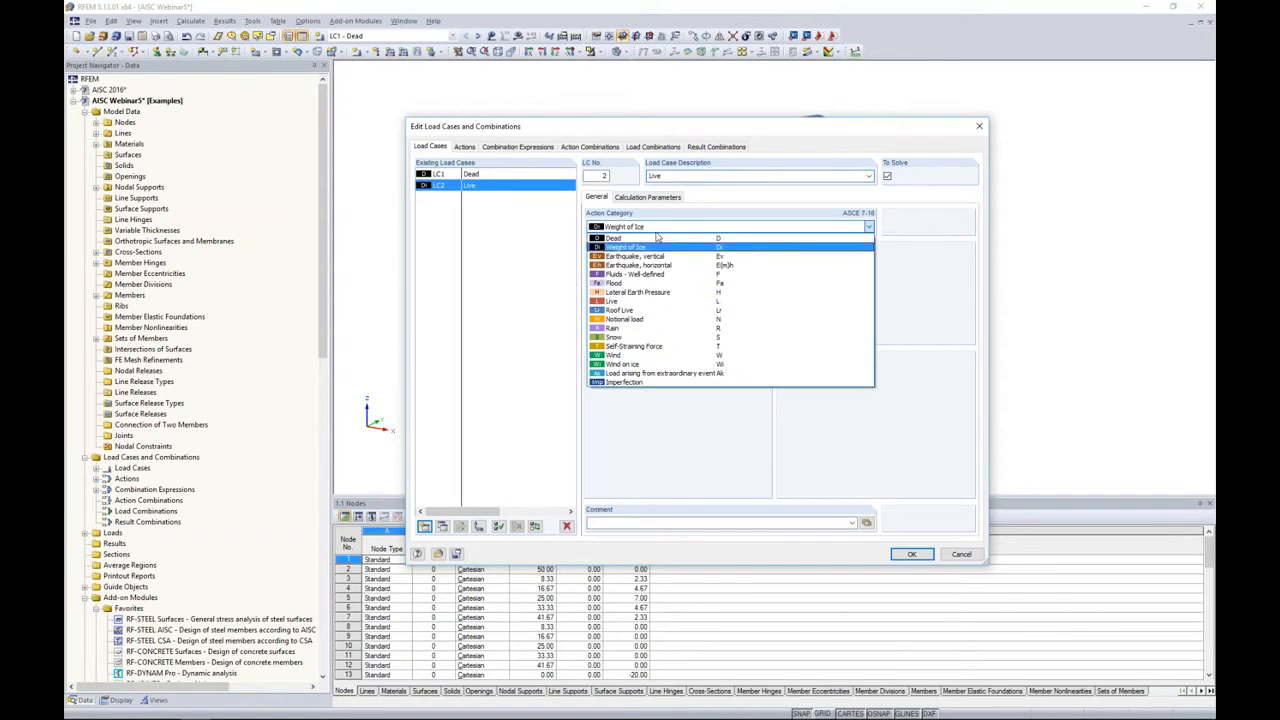
left_click(632, 307)
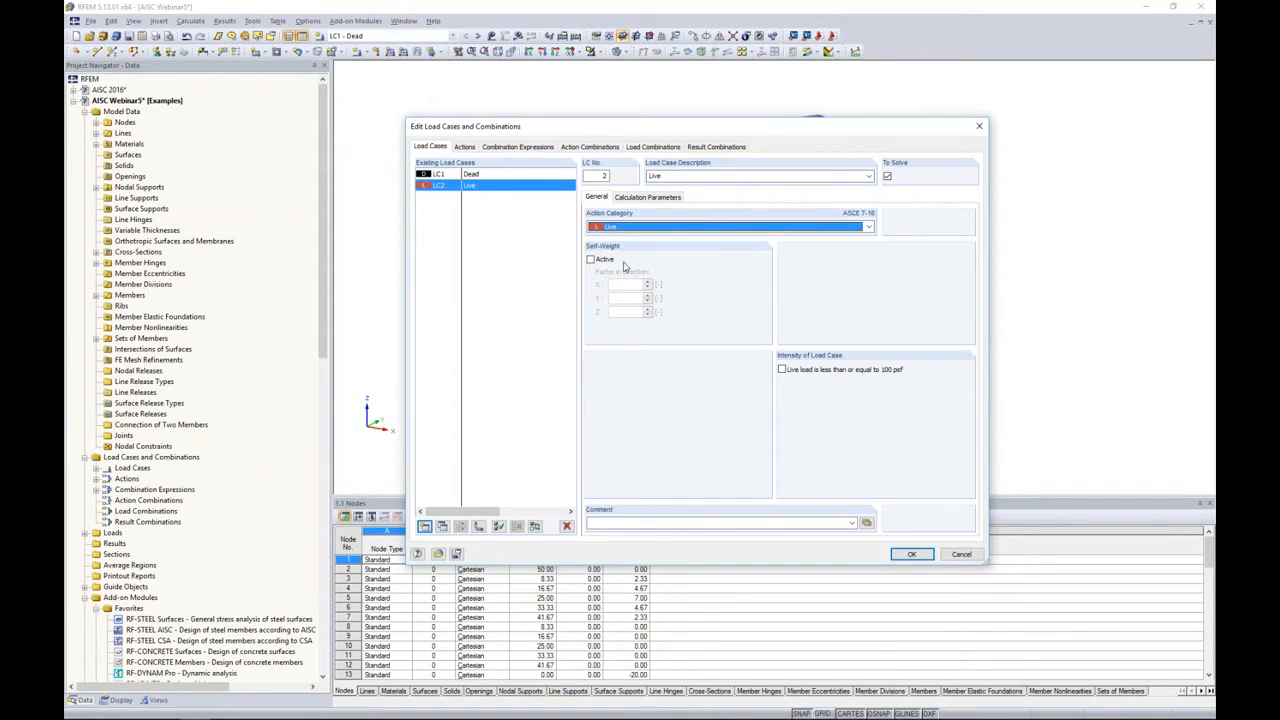
Add load case LC3 named Wind 1 in the Wind action category and copy it as LC4 named Wind 2.
left_click(424, 526)
type("Wind 1")
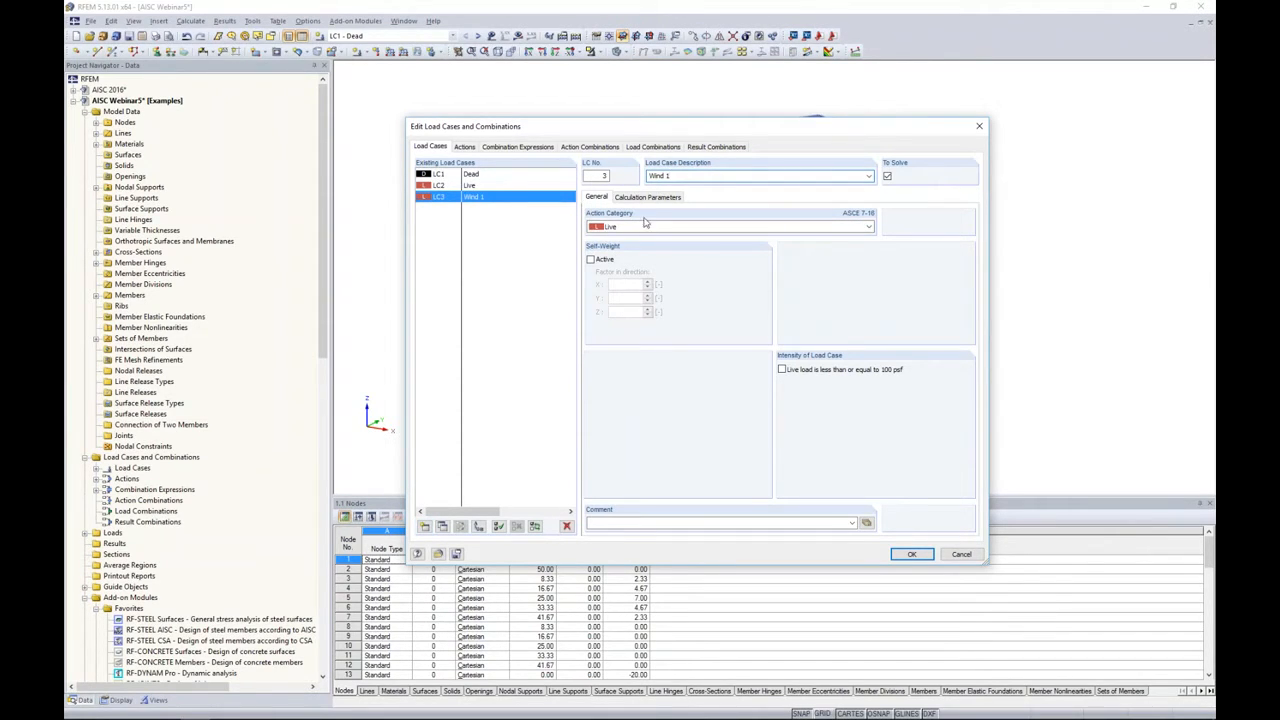
left_click(645, 223)
left_click(680, 356)
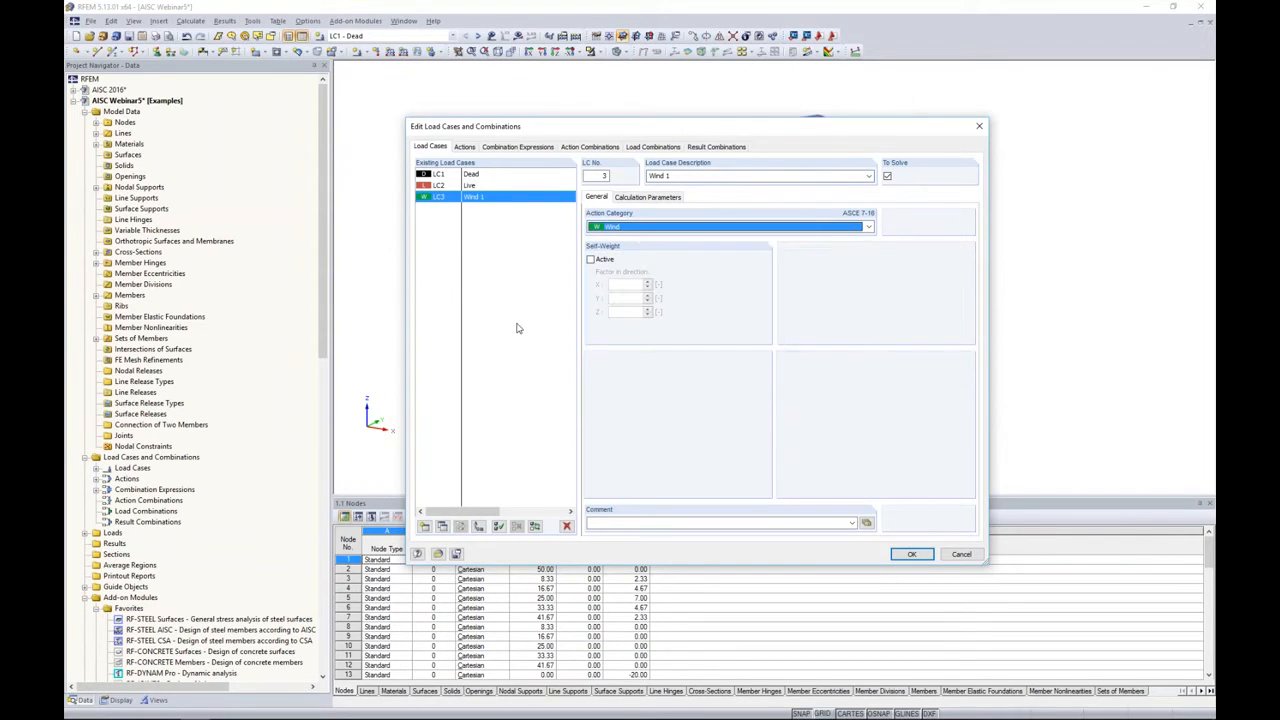
left_click(442, 527)
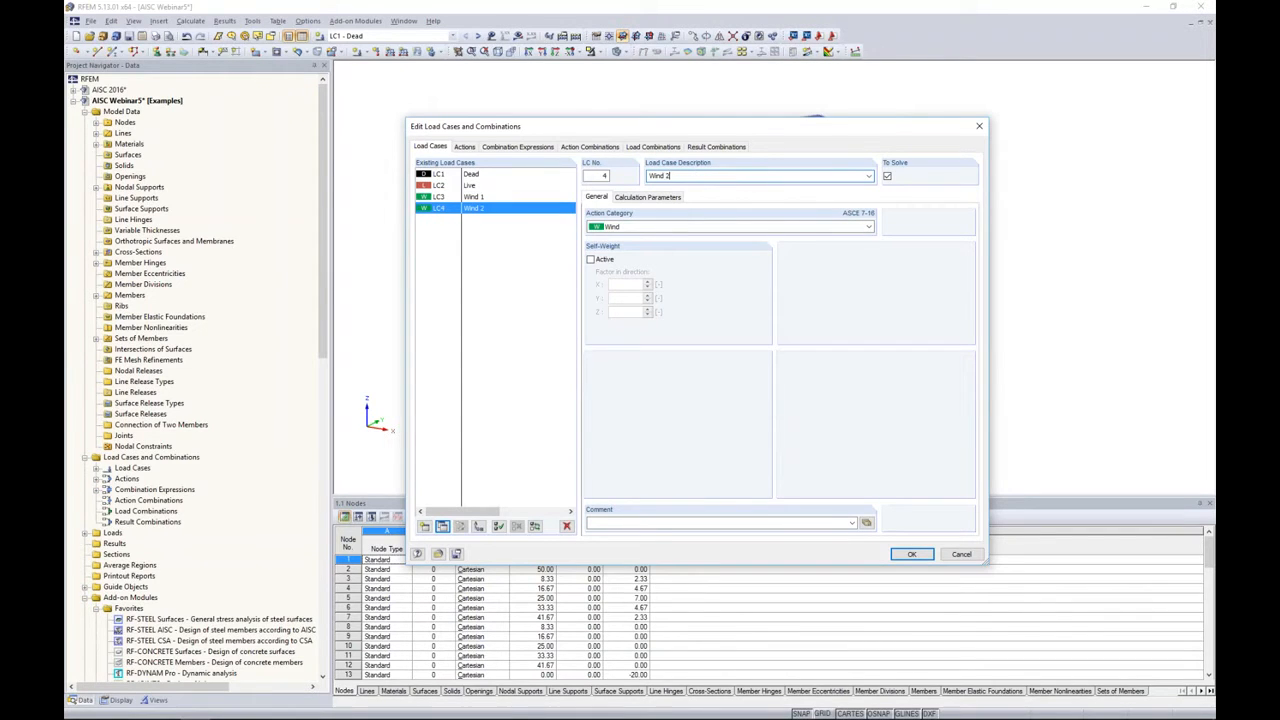
Review the combination expressions for LRFD and ASD, including the ASCE 7-16 Section 2.4 (ASD) design situation formulas.
left_click(517, 147)
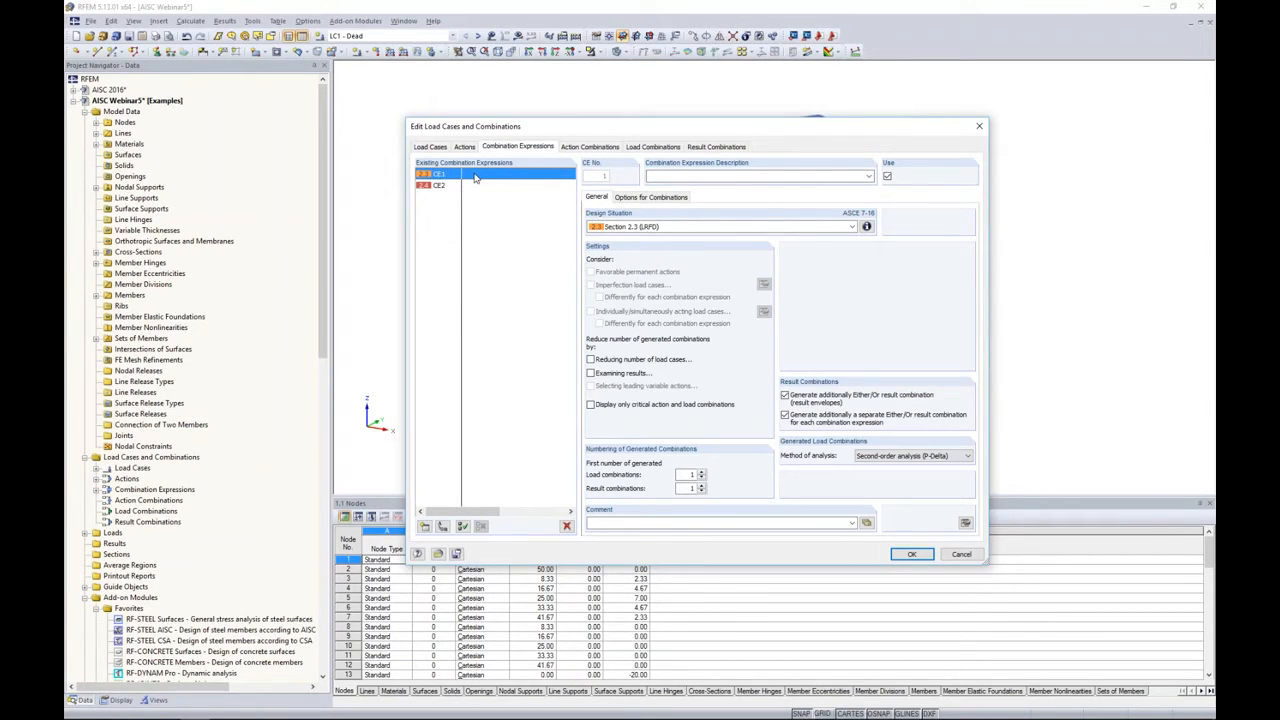
left_click(468, 185)
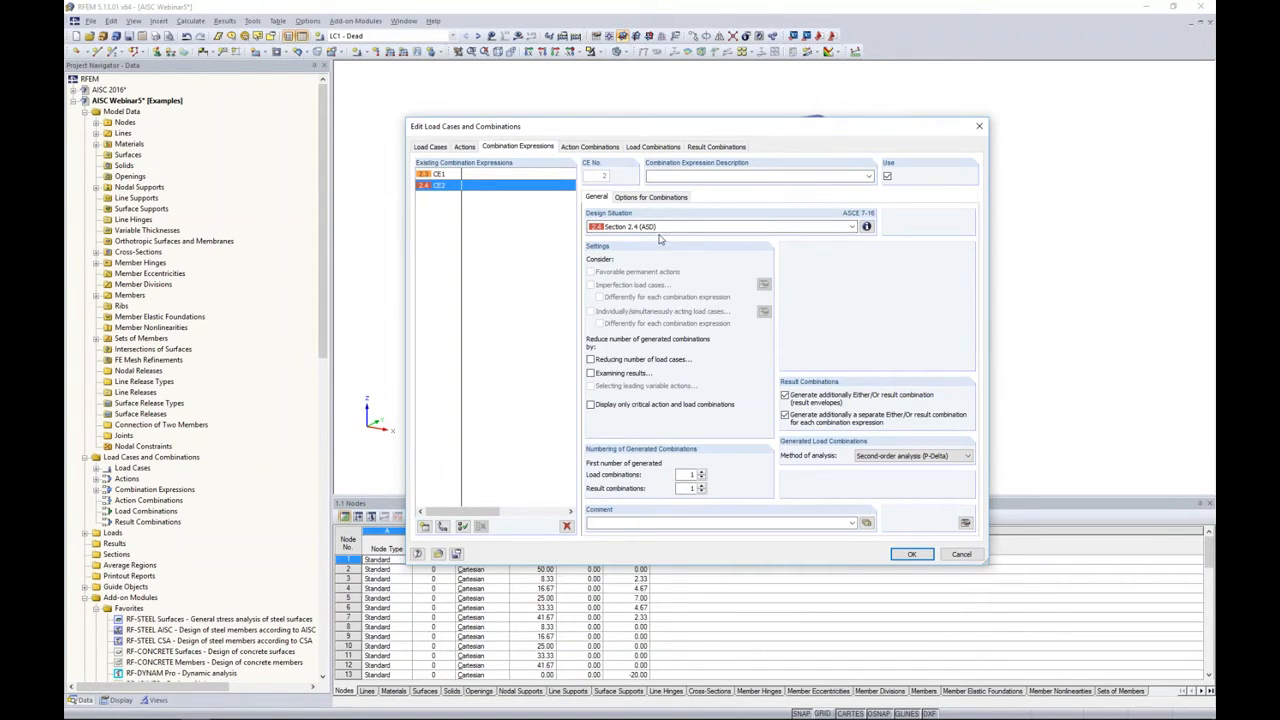
left_click(866, 227)
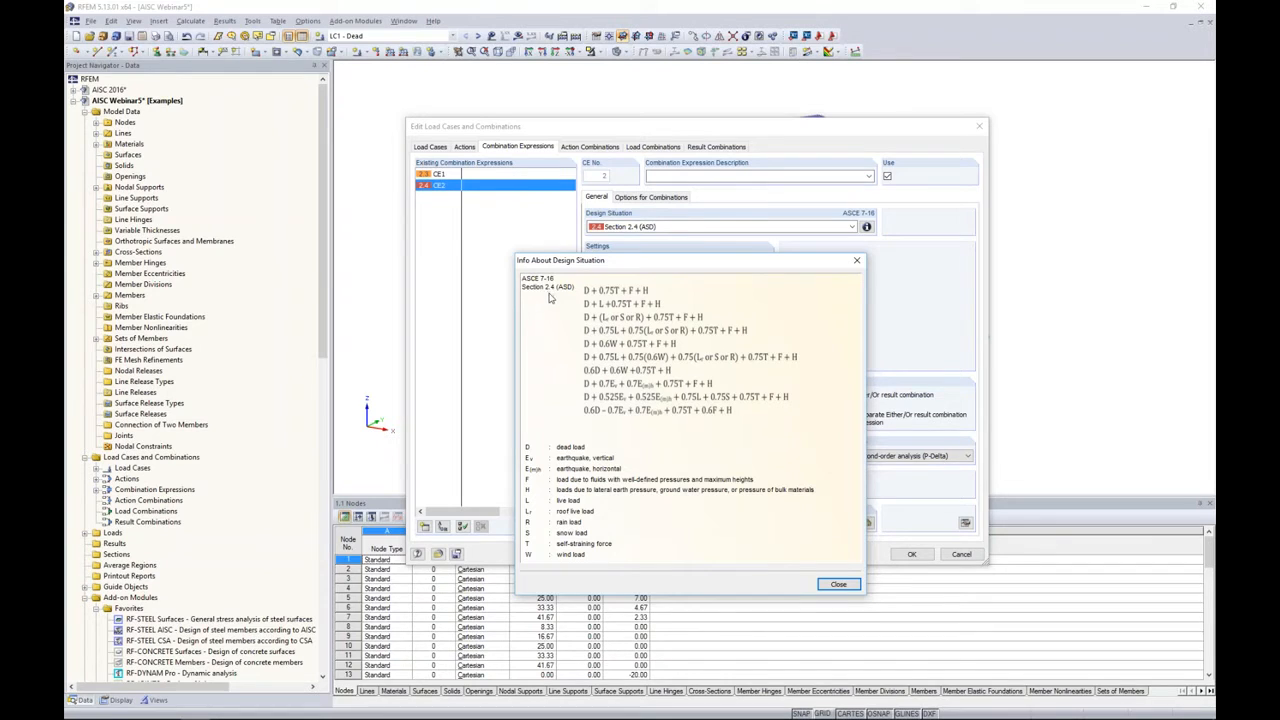
left_click(838, 584)
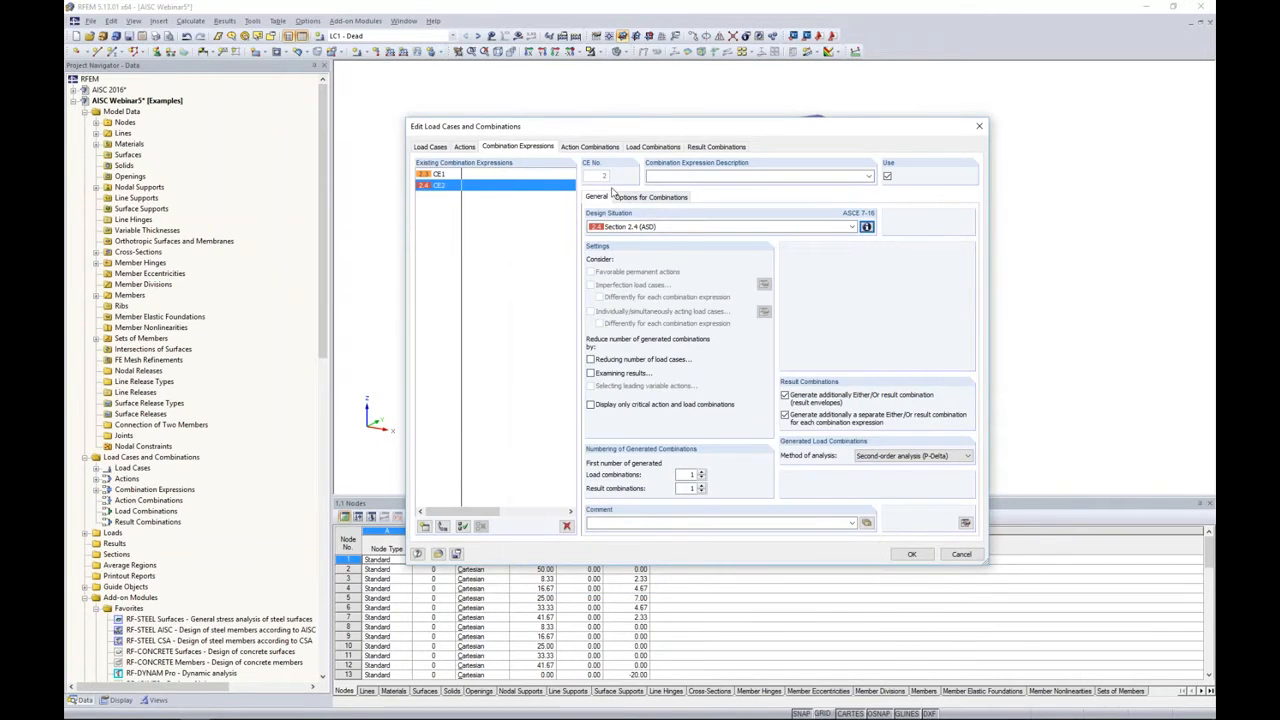
Generate and review the load combinations and result combinations RC1 and RC2, and accept the load case settings.
left_click(645, 148)
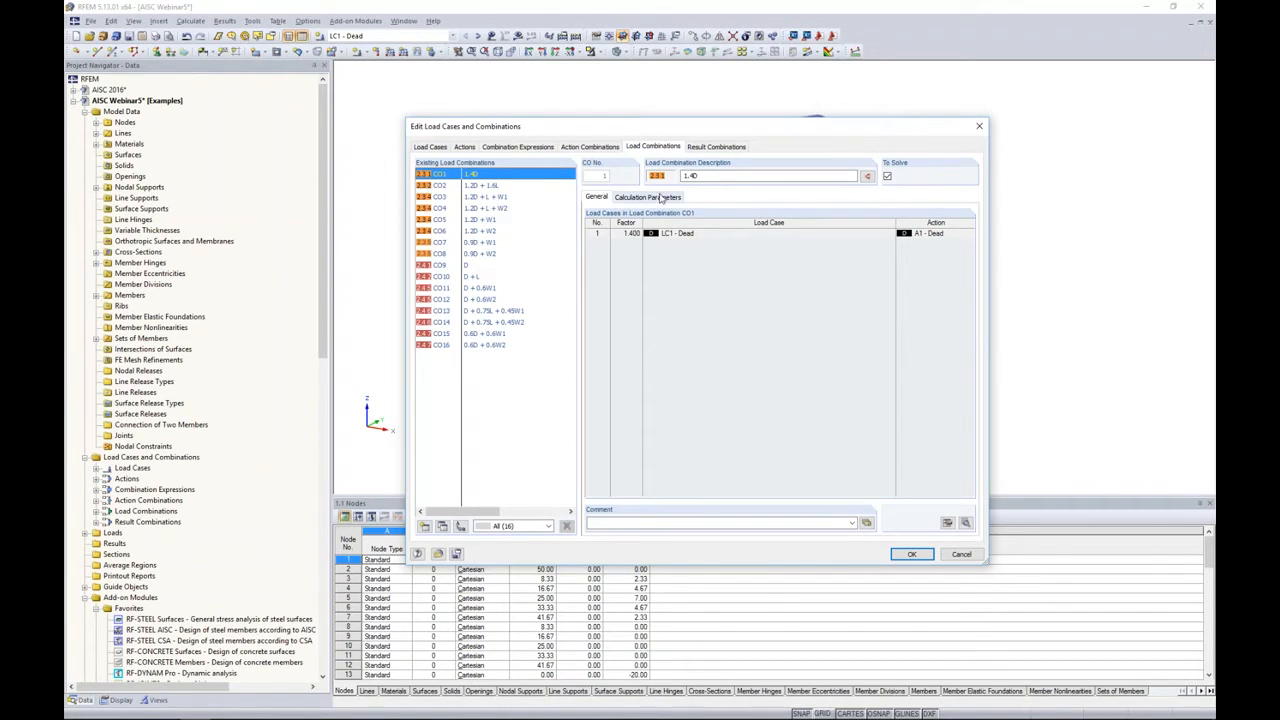
left_click(716, 146)
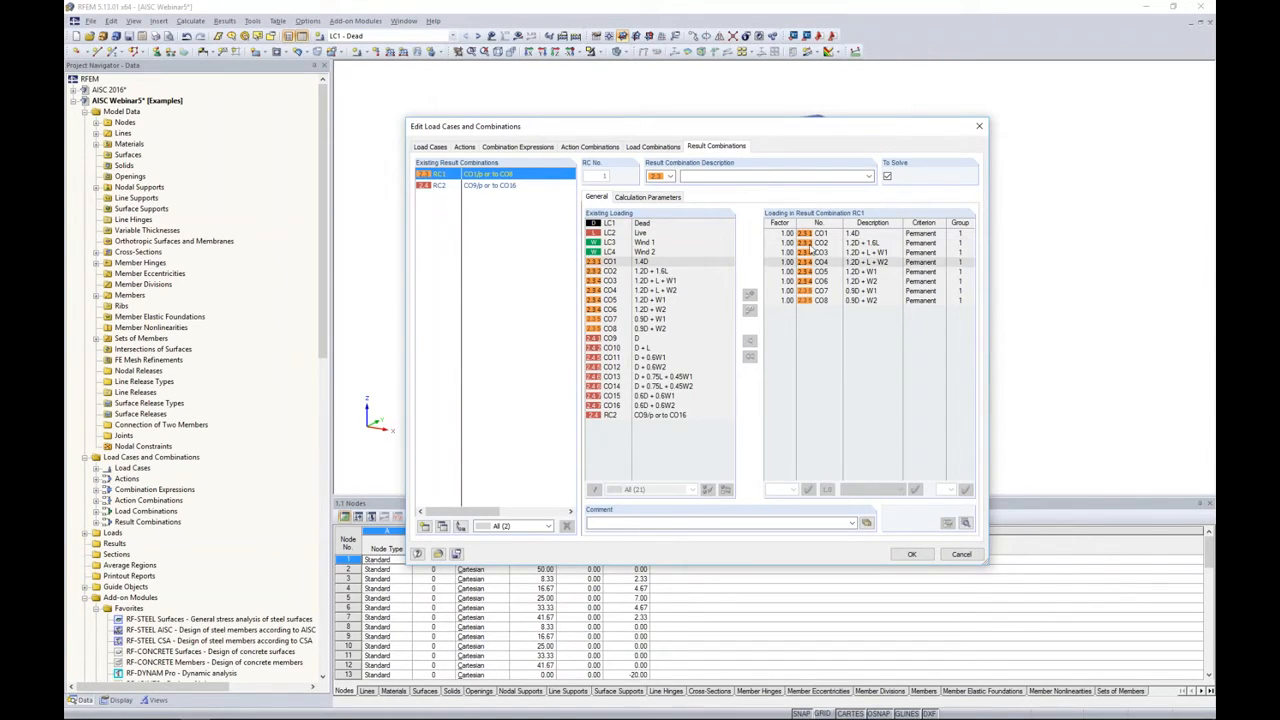
left_click(500, 186)
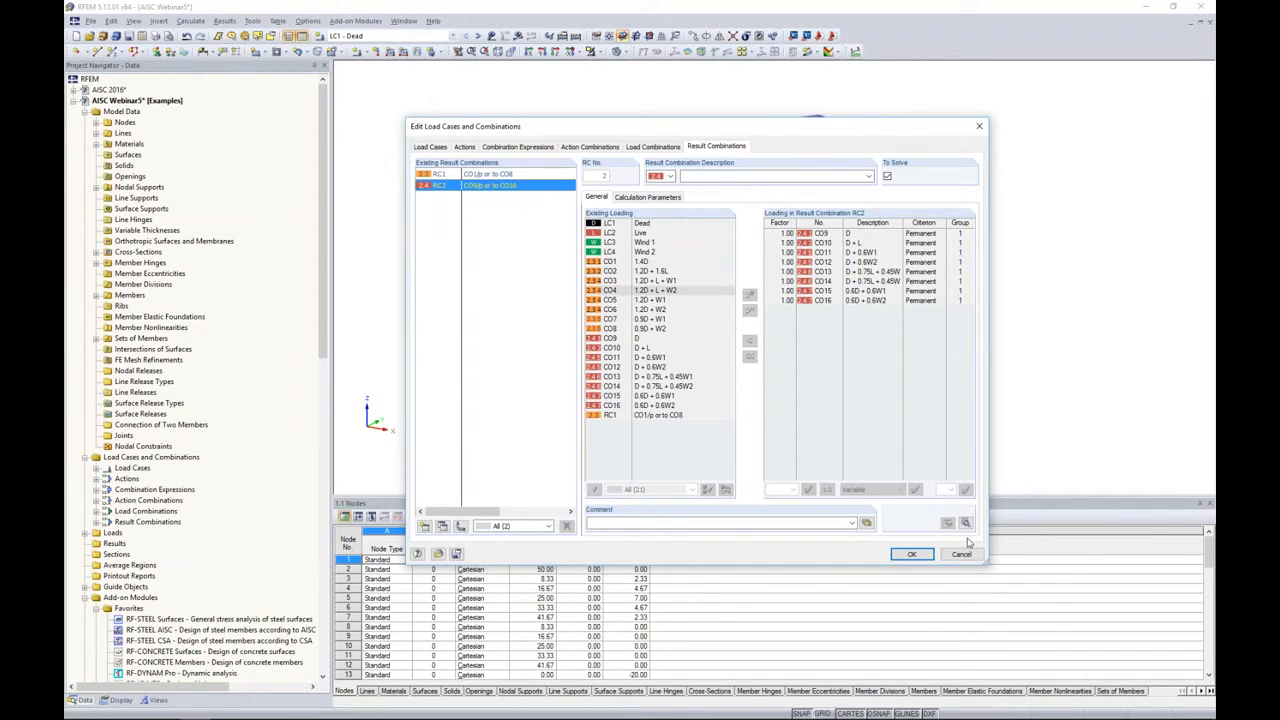
left_click(912, 555)
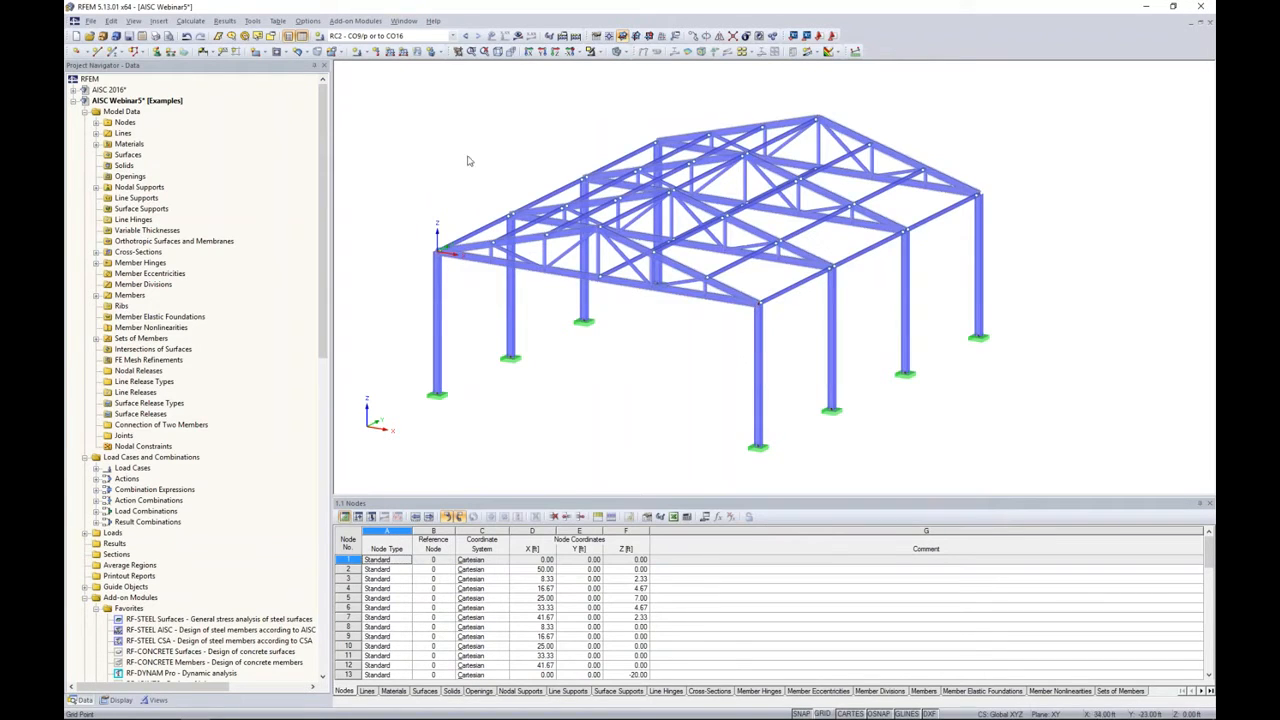
Make LC2 - Live the current load case.
left_click(405, 37)
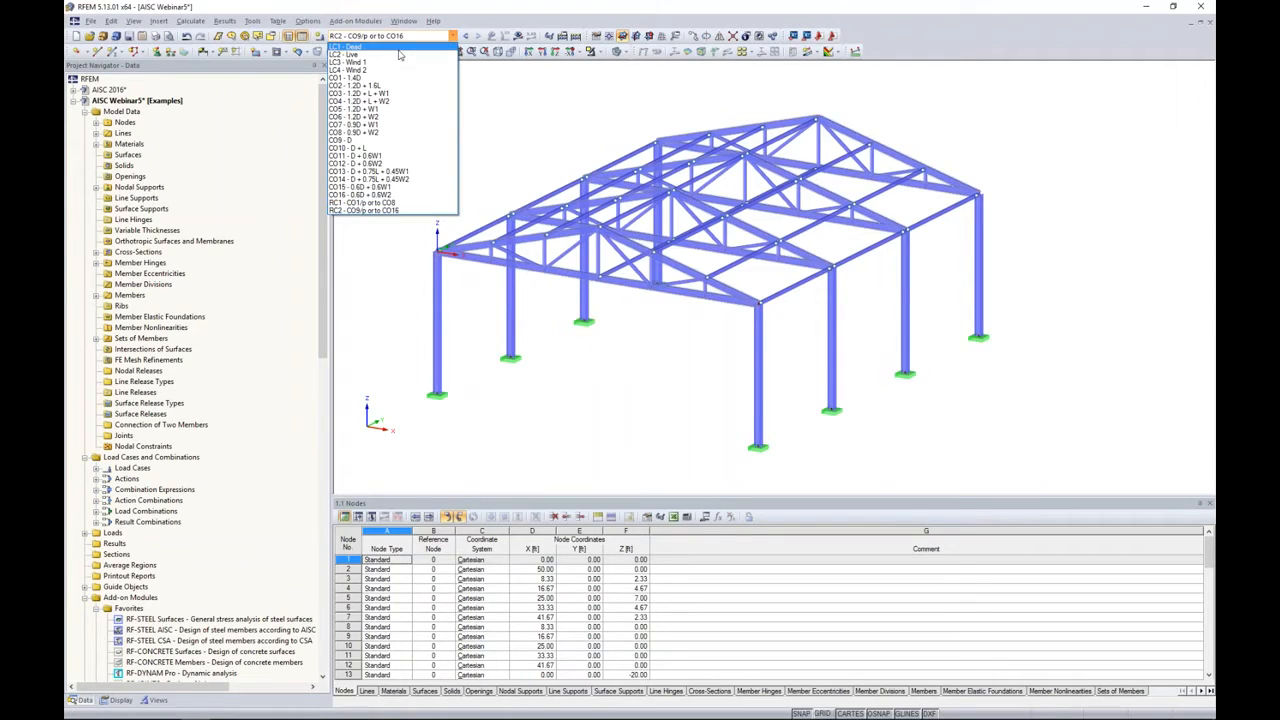
left_click(398, 48)
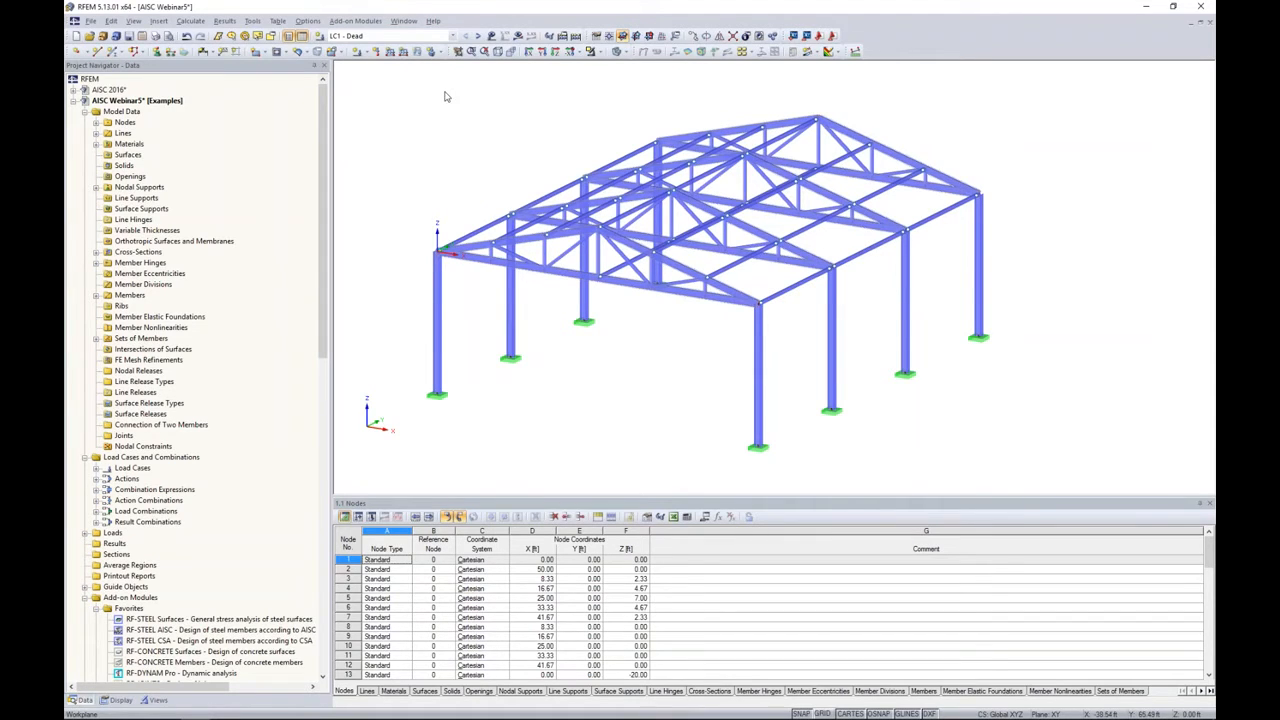
left_click(478, 35)
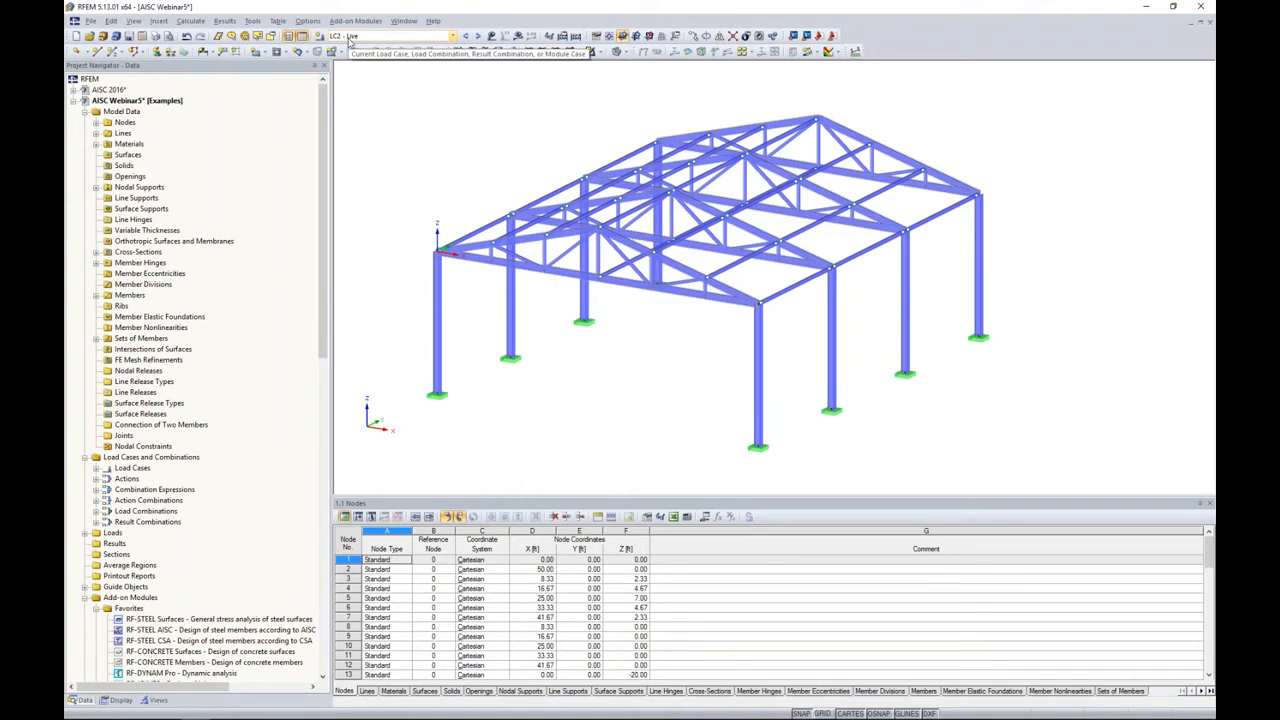
Start generating member loads from area loads via plane, with direction ZL related to the true area, and edit the uniform load's magnitude.
left_click(256, 24)
mouse_move(297, 292)
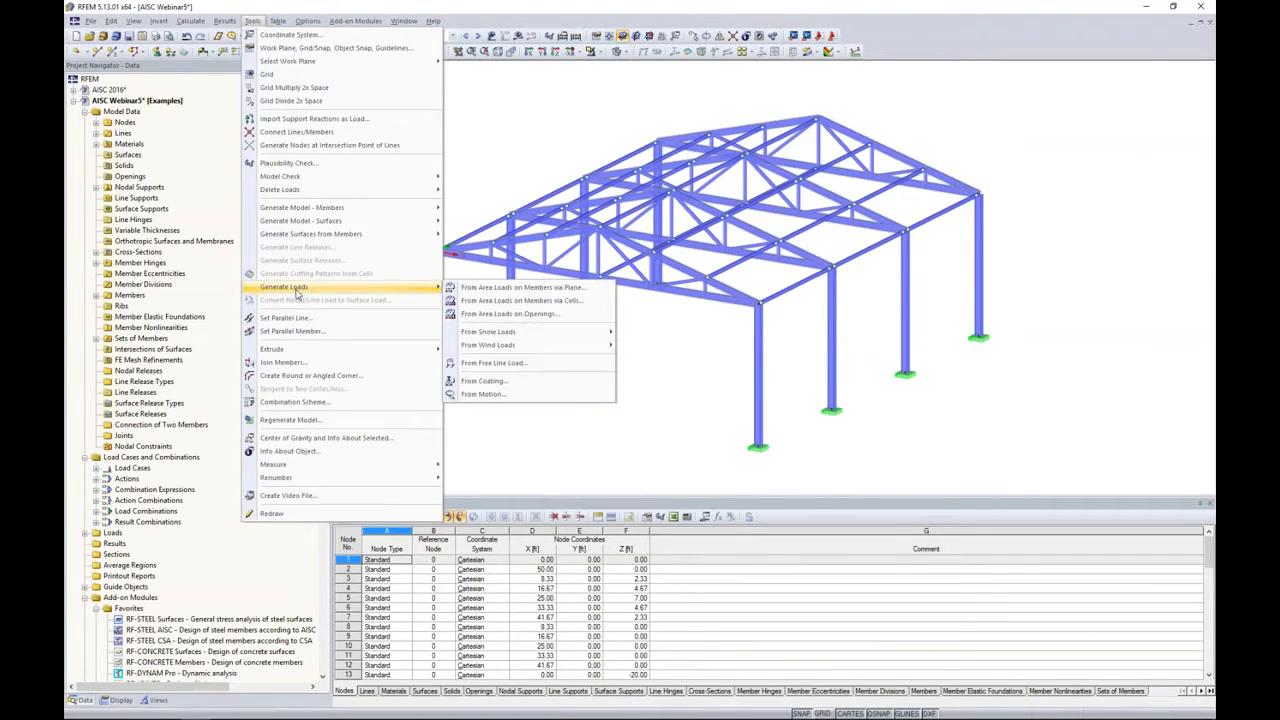
left_click(490, 288)
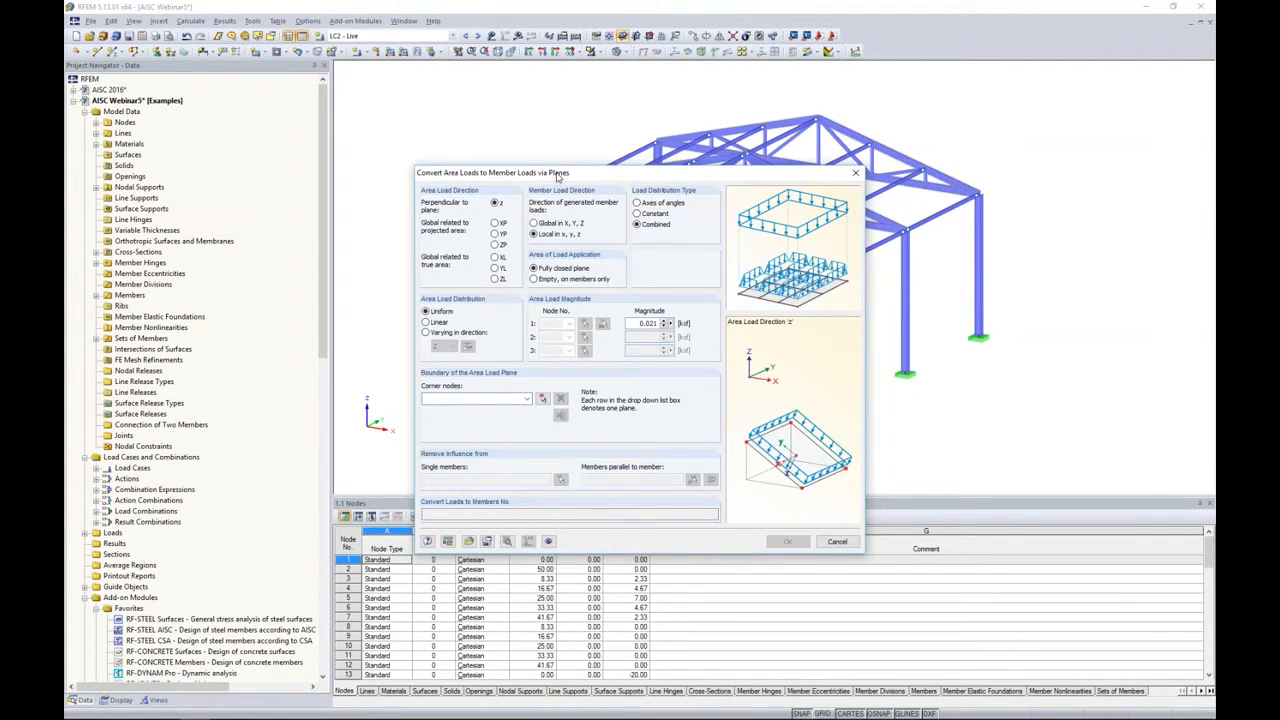
left_click_drag(558, 176, 564, 153)
left_click(502, 255)
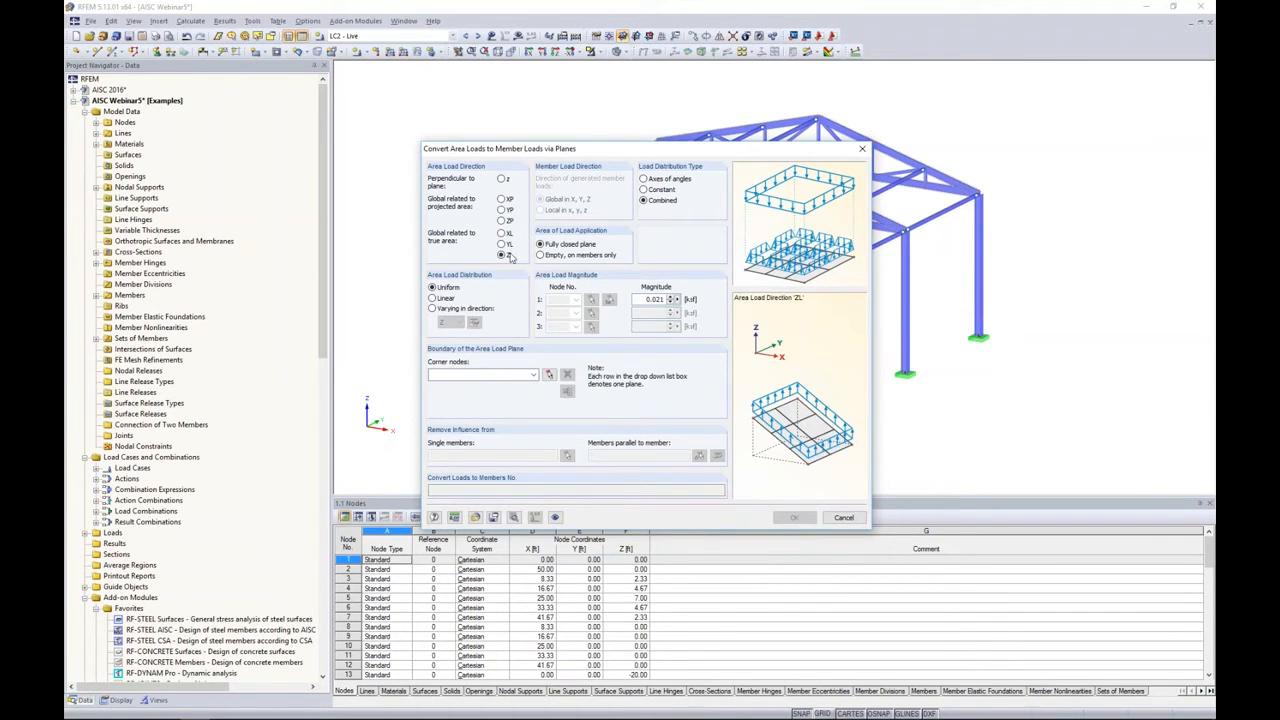
left_click_drag(641, 299, 689, 303)
key("BackSpace")
Define the area load plane over the roof slope at the origin side by its four corner nodes along the eave and ridge.
left_click(549, 375)
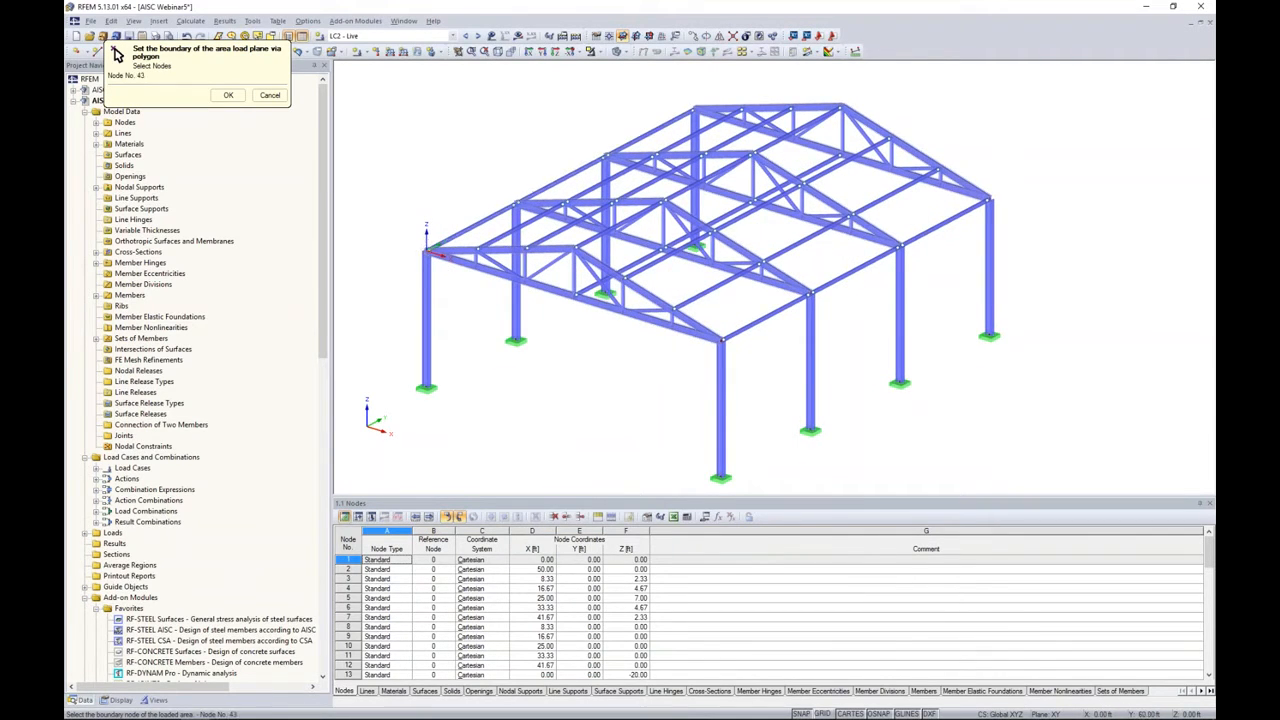
left_click(699, 104)
left_click(843, 106)
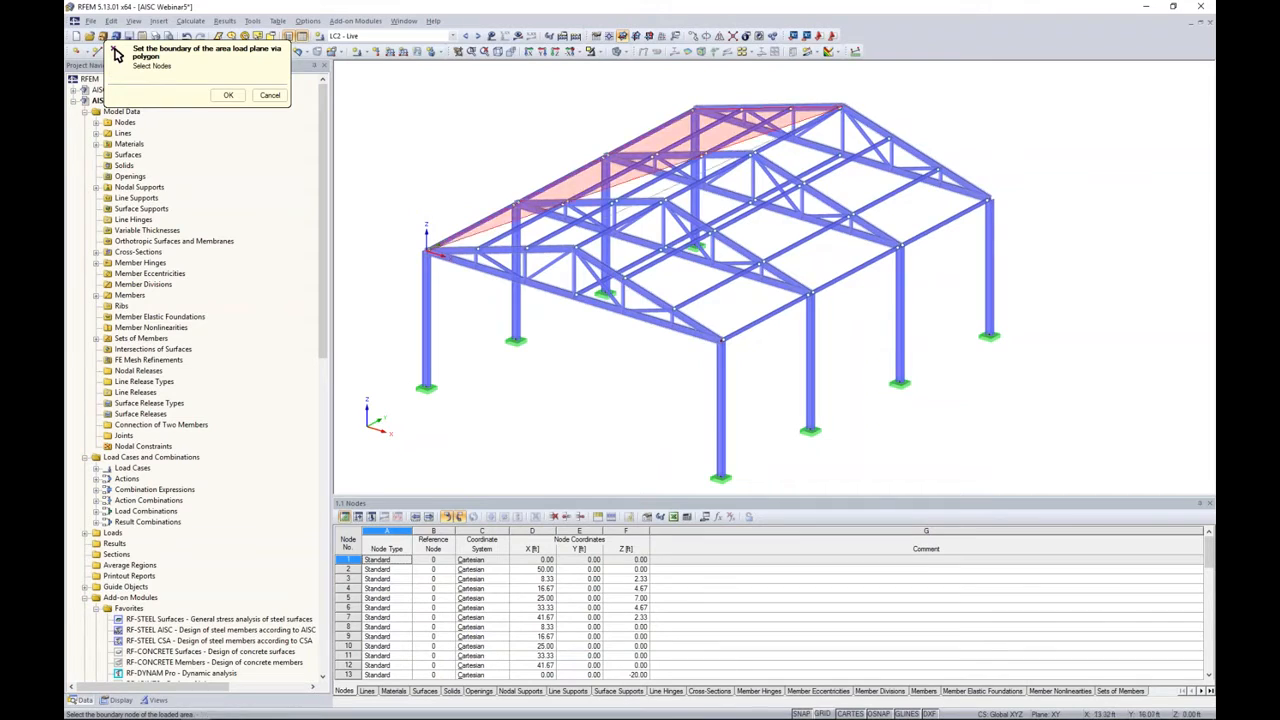
left_click(575, 245)
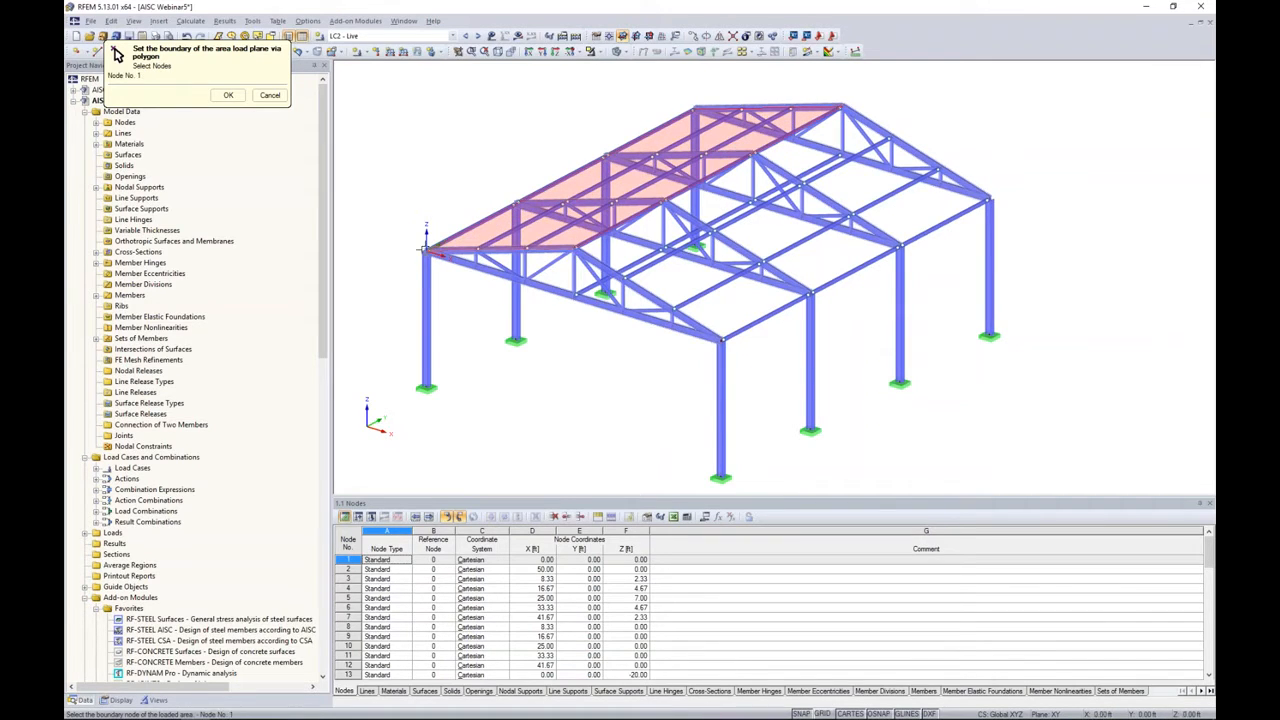
left_click(427, 250)
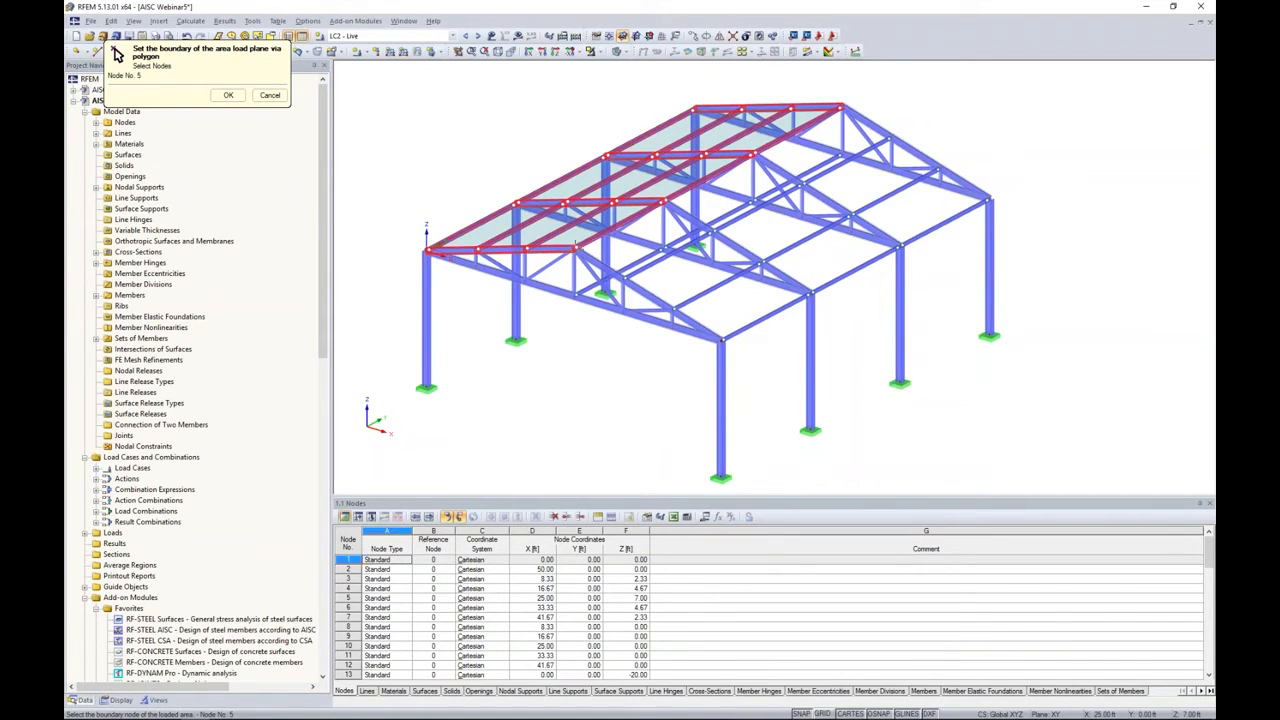
Define the second area load plane over the opposite roof slope by corner nodes 5, 47, 44 and 2, and accept the selection.
left_click(988, 200)
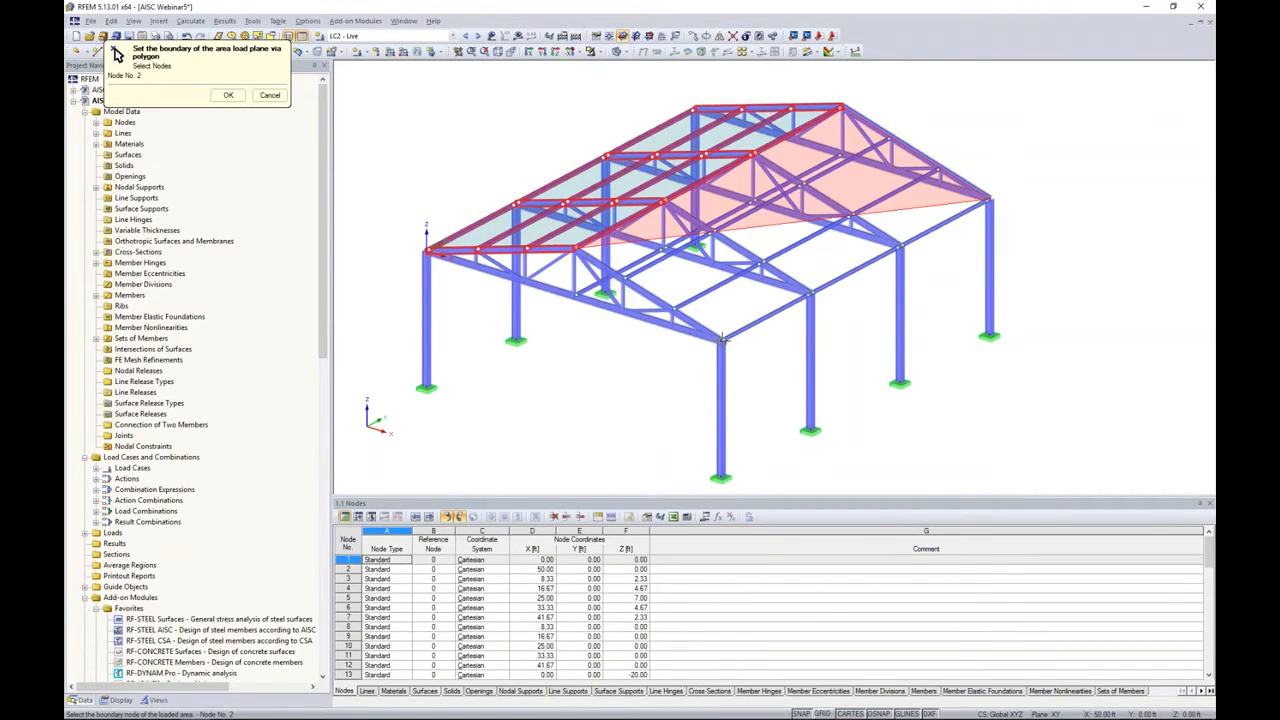
left_click(722, 340)
left_click(578, 250)
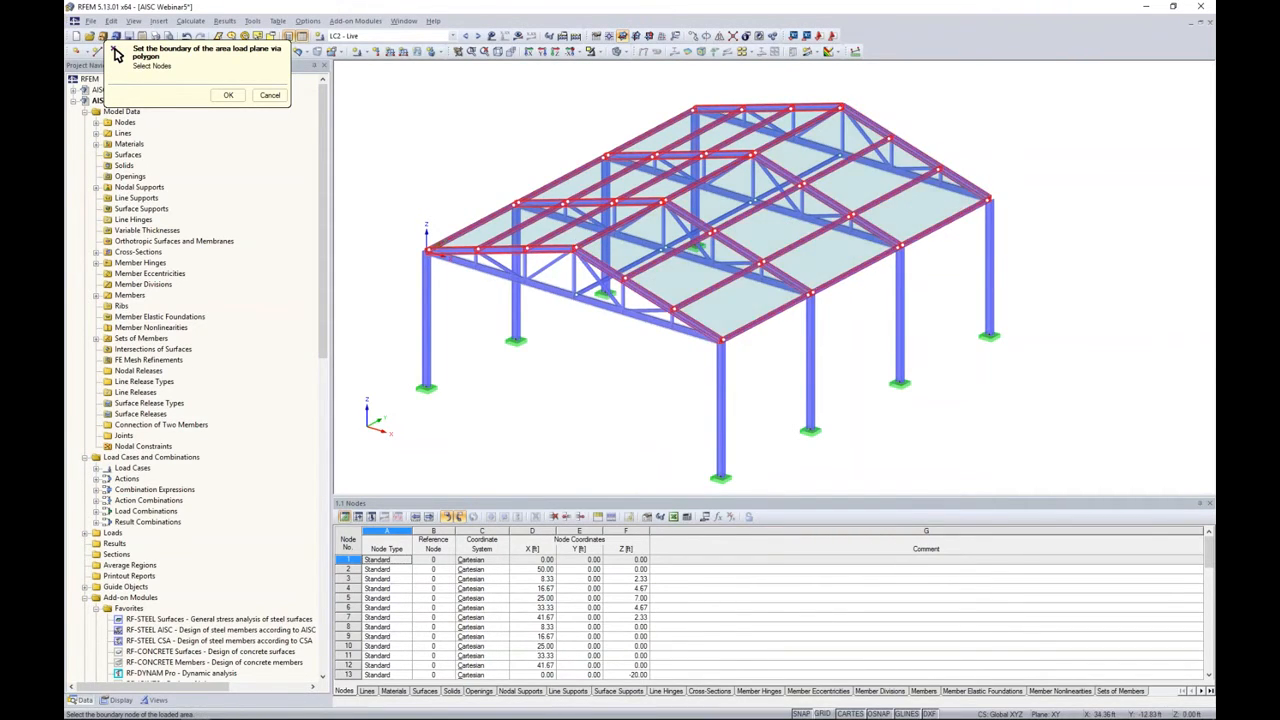
middle_click_drag(573, 343, 602, 328, "ctrl")
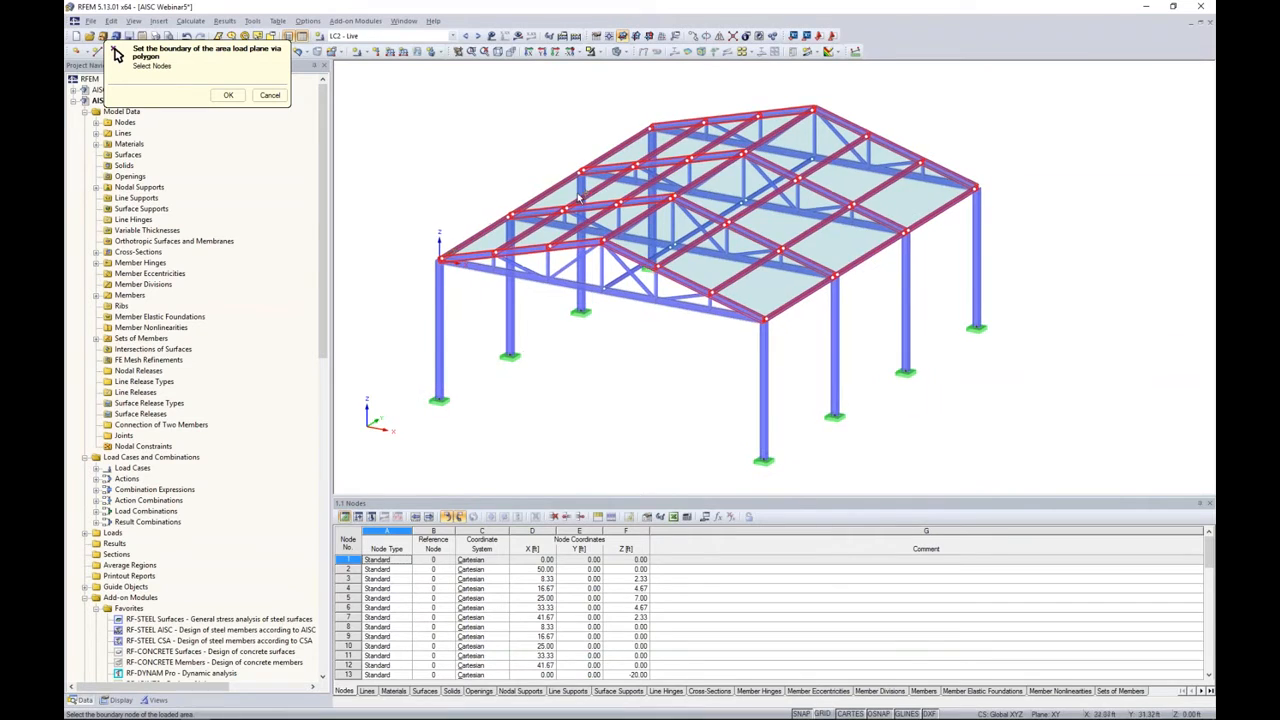
left_click(228, 95)
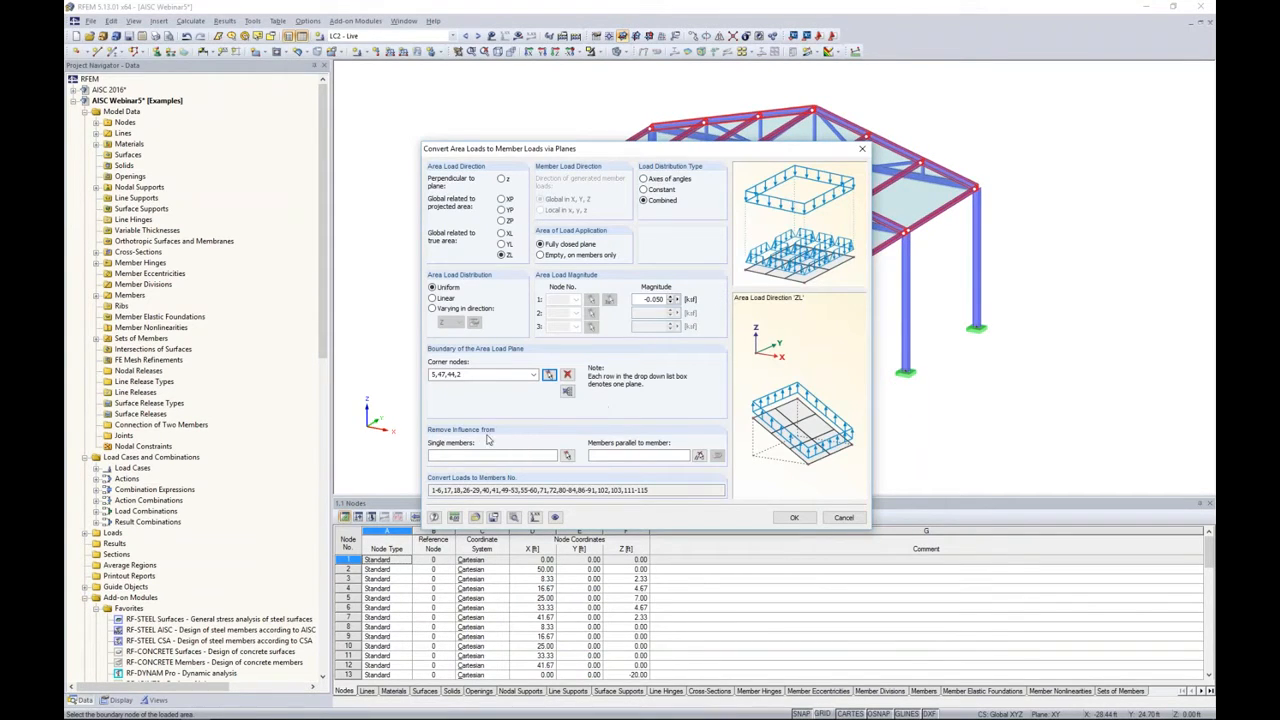
Remove the load influence from all purlins parallel to member 41 and generate the LC2 member loads.
left_click(450, 455)
left_click(699, 455)
middle_click_drag(838, 358, 793, 363, "ctrl")
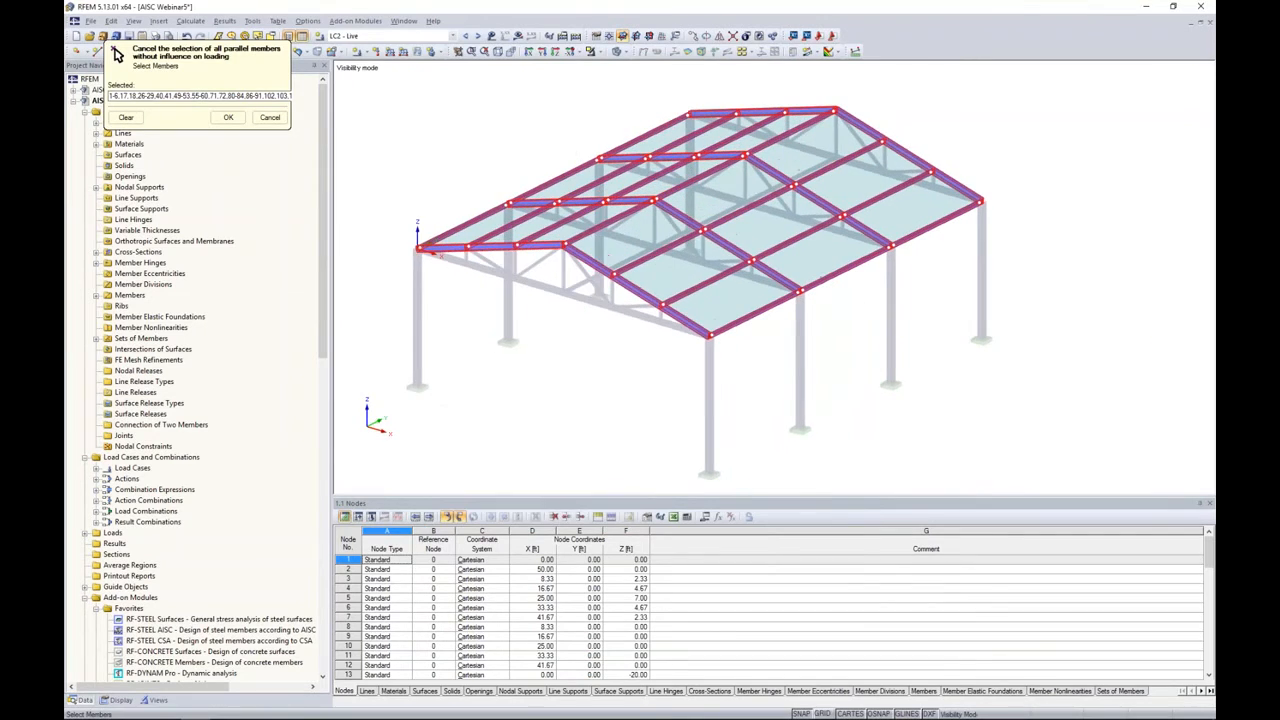
left_click(760, 313)
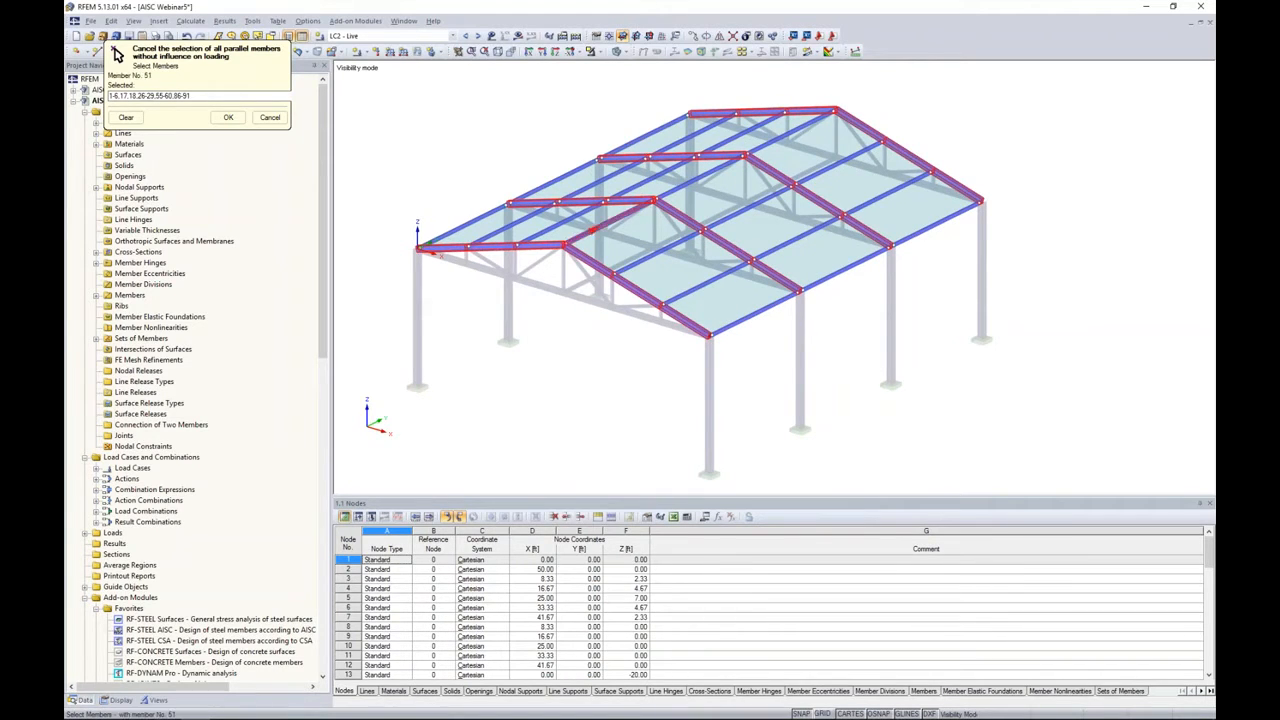
left_click(228, 117)
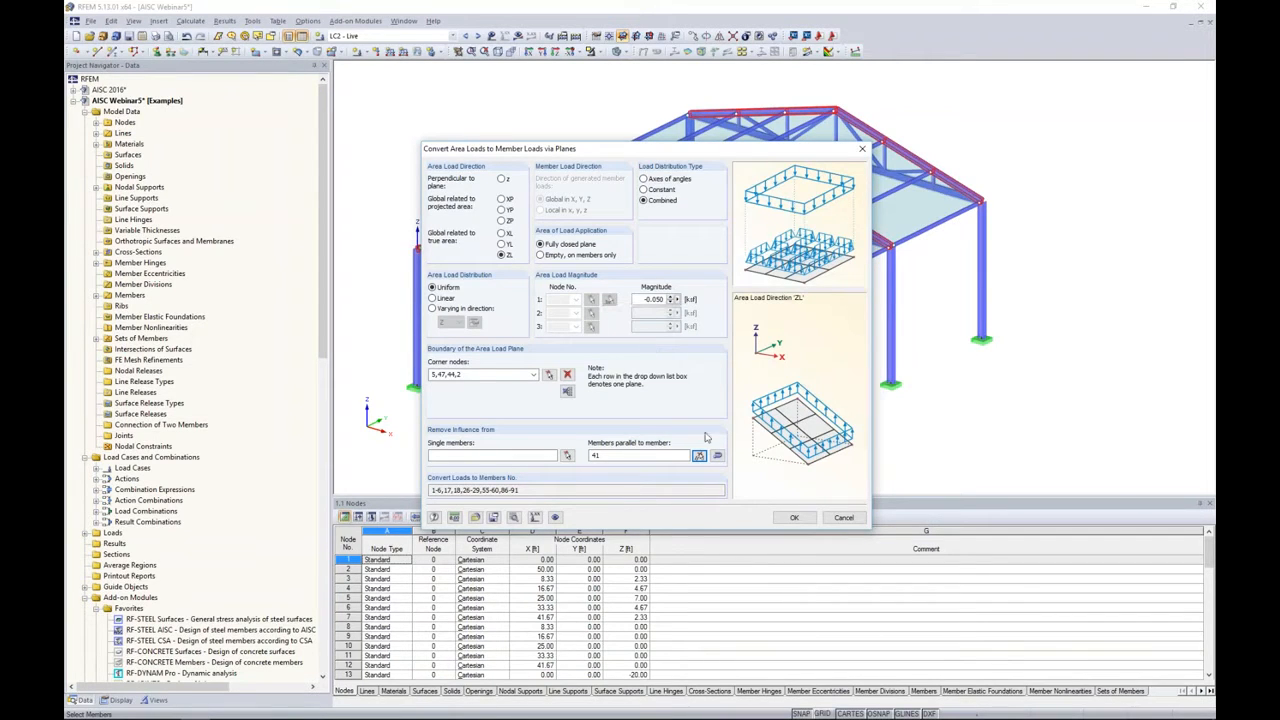
left_click(794, 517)
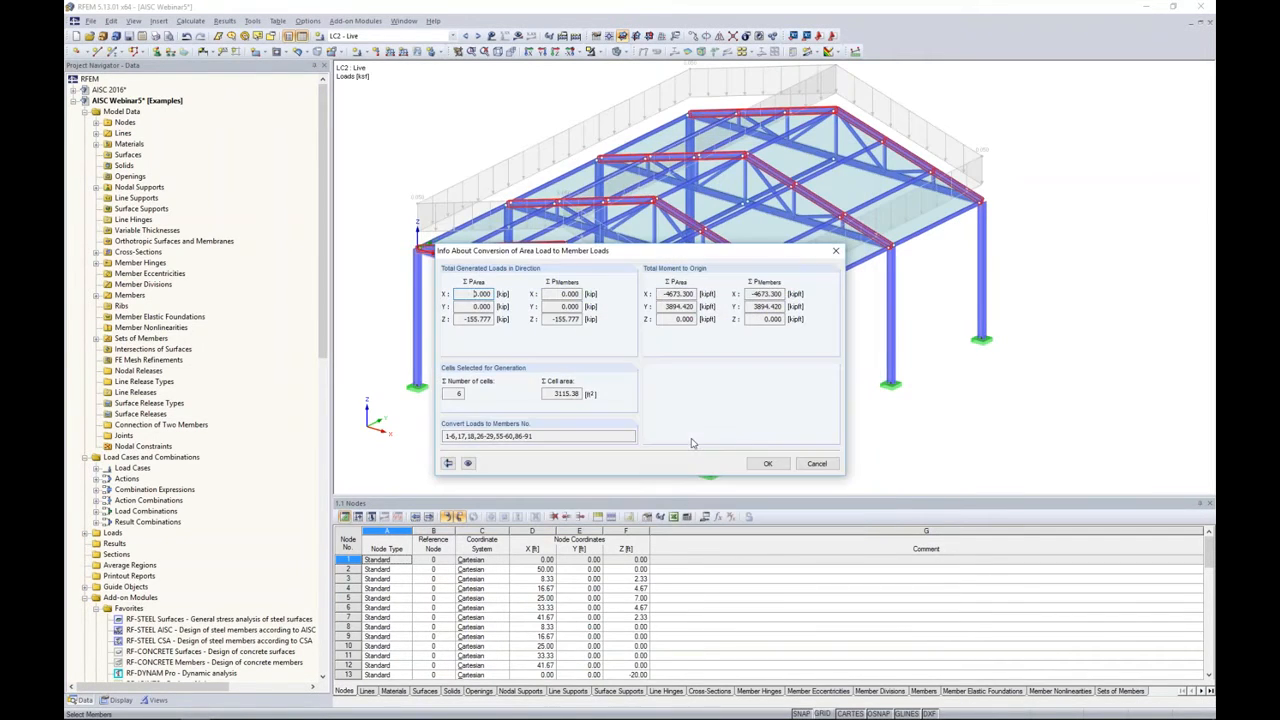
left_click(768, 460)
Display the generated LC2 roof load separately as line loads on the trusses and inspect its distribution.
mouse_move(1009, 282)
middle_mouse_down("ctrl")
mouse_move(1048, 268)
mouse_move(1010, 286)
middle_mouse_up("ctrl")
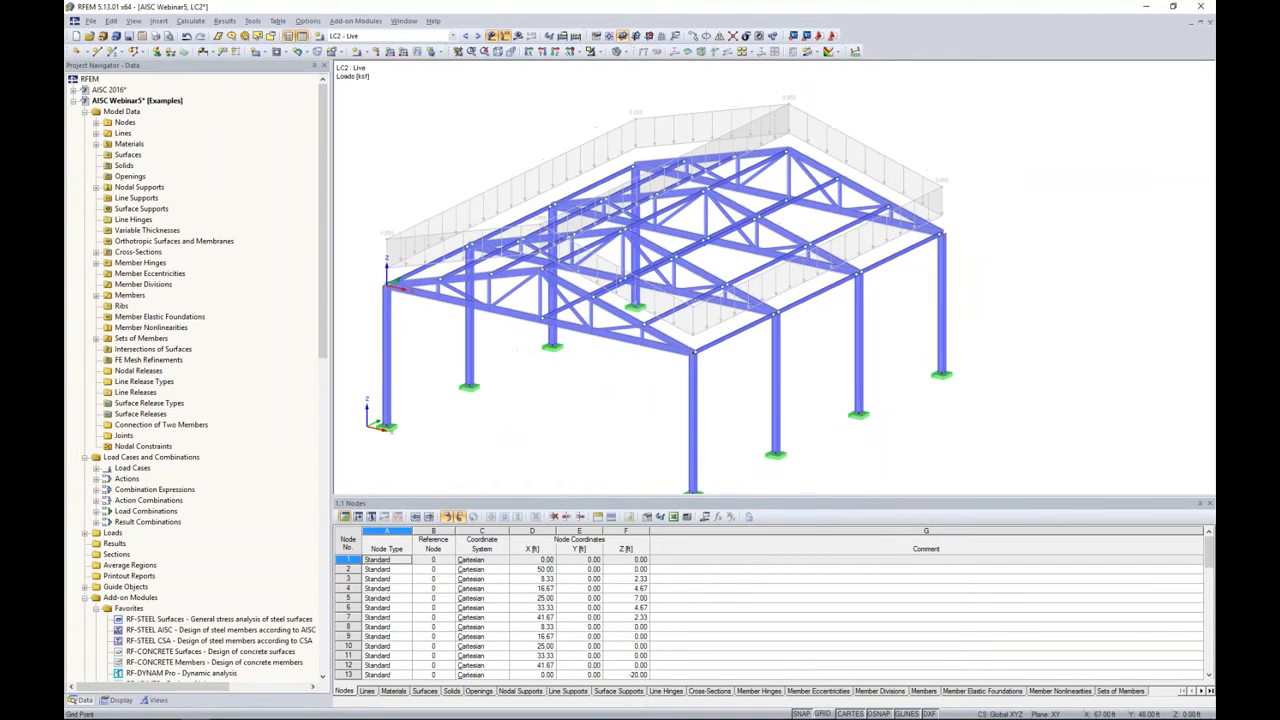
right_click(942, 206)
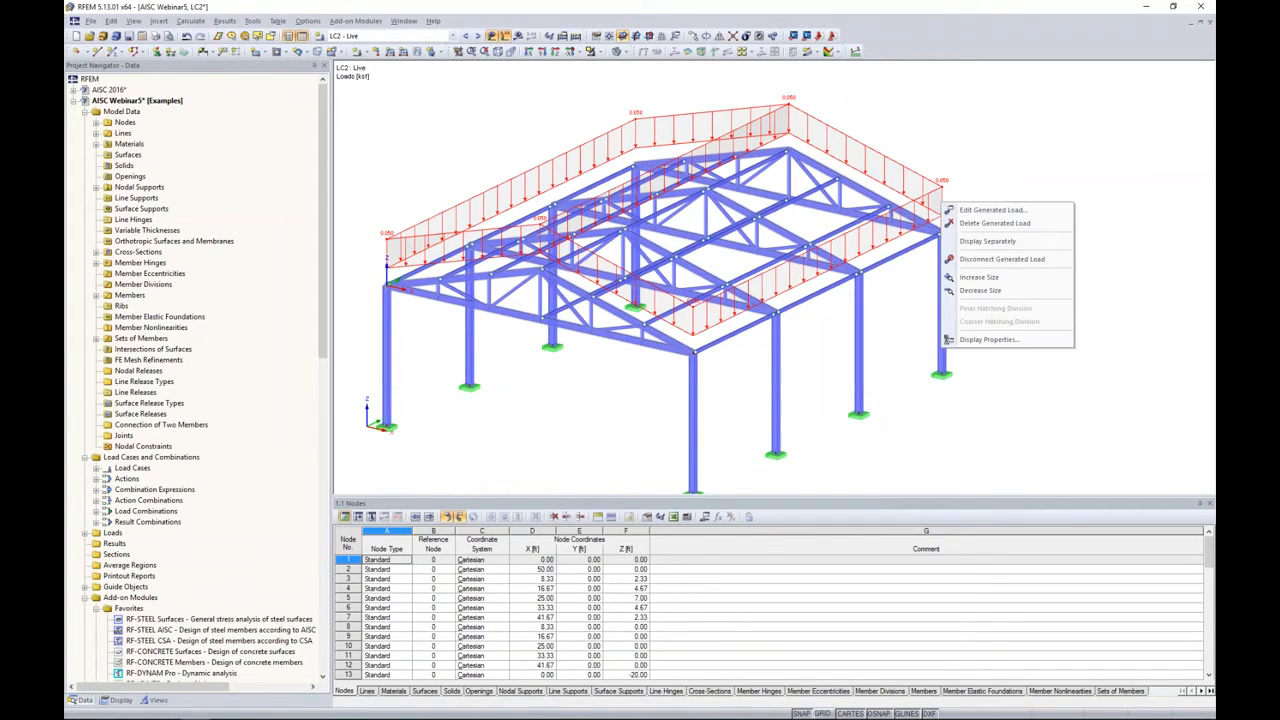
left_click(962, 245)
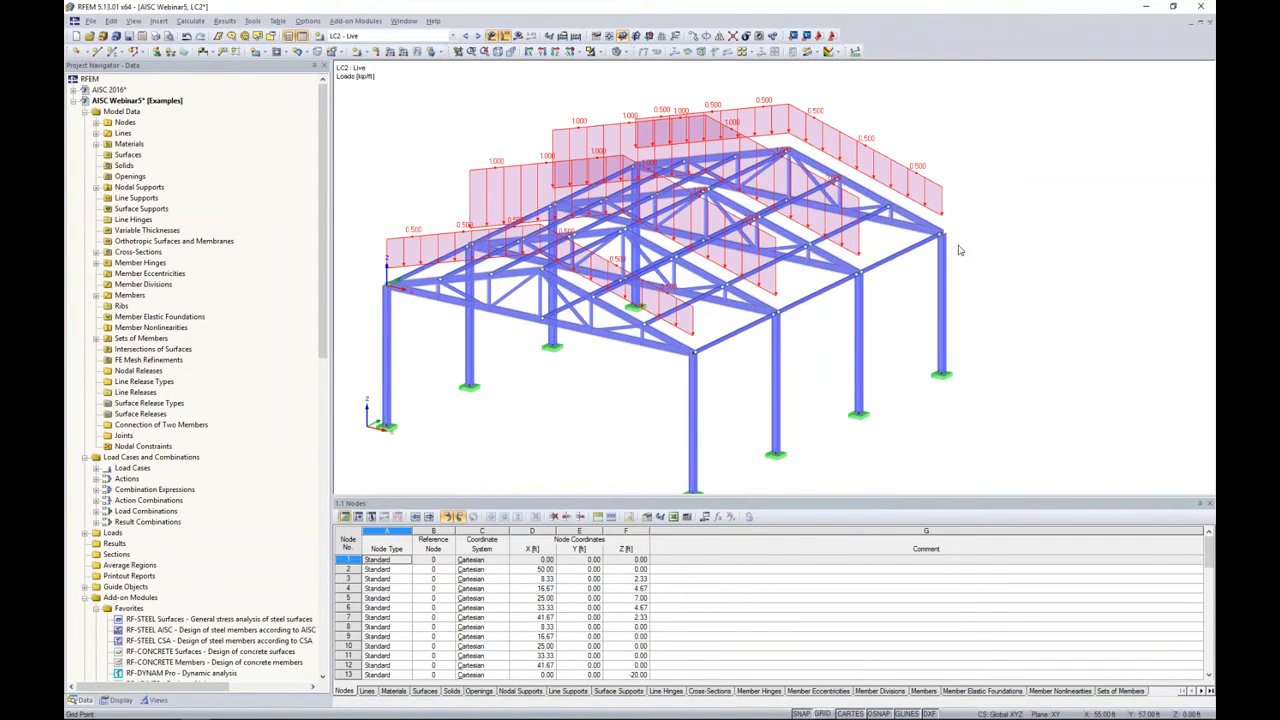
middle_click_drag(1006, 272, 811, 323, "ctrl")
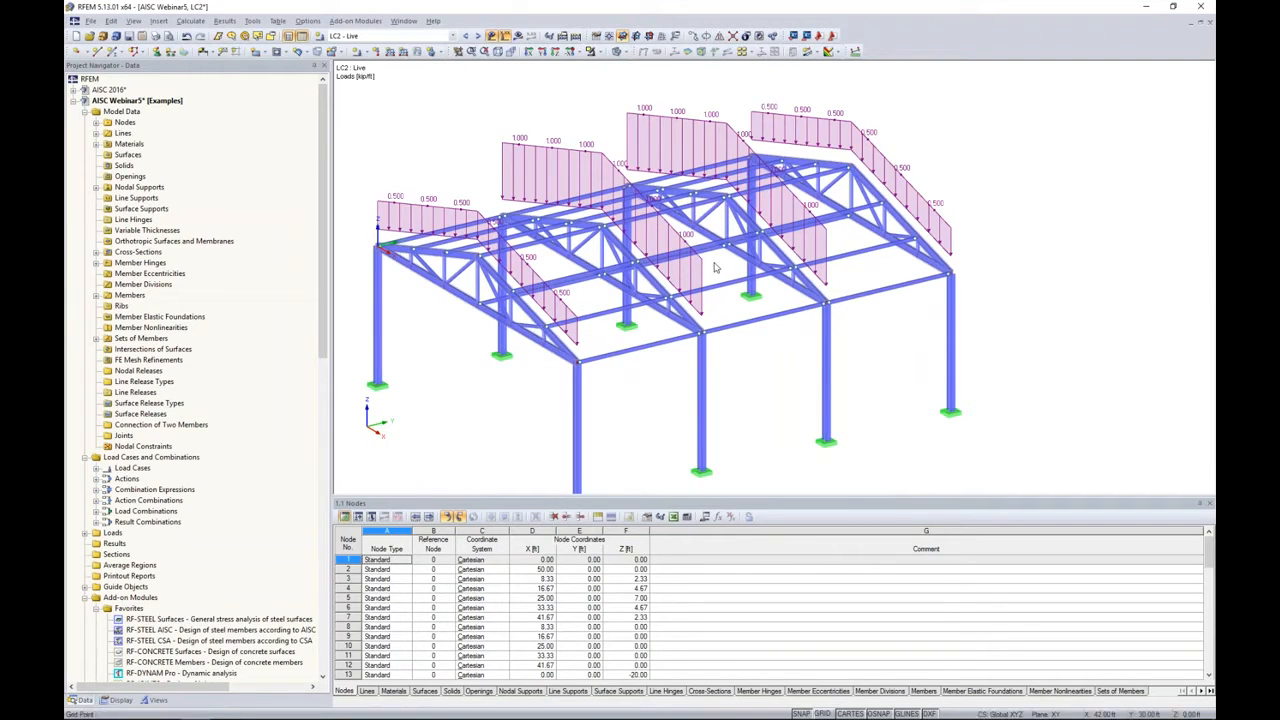
middle_click_drag(764, 376, 836, 335)
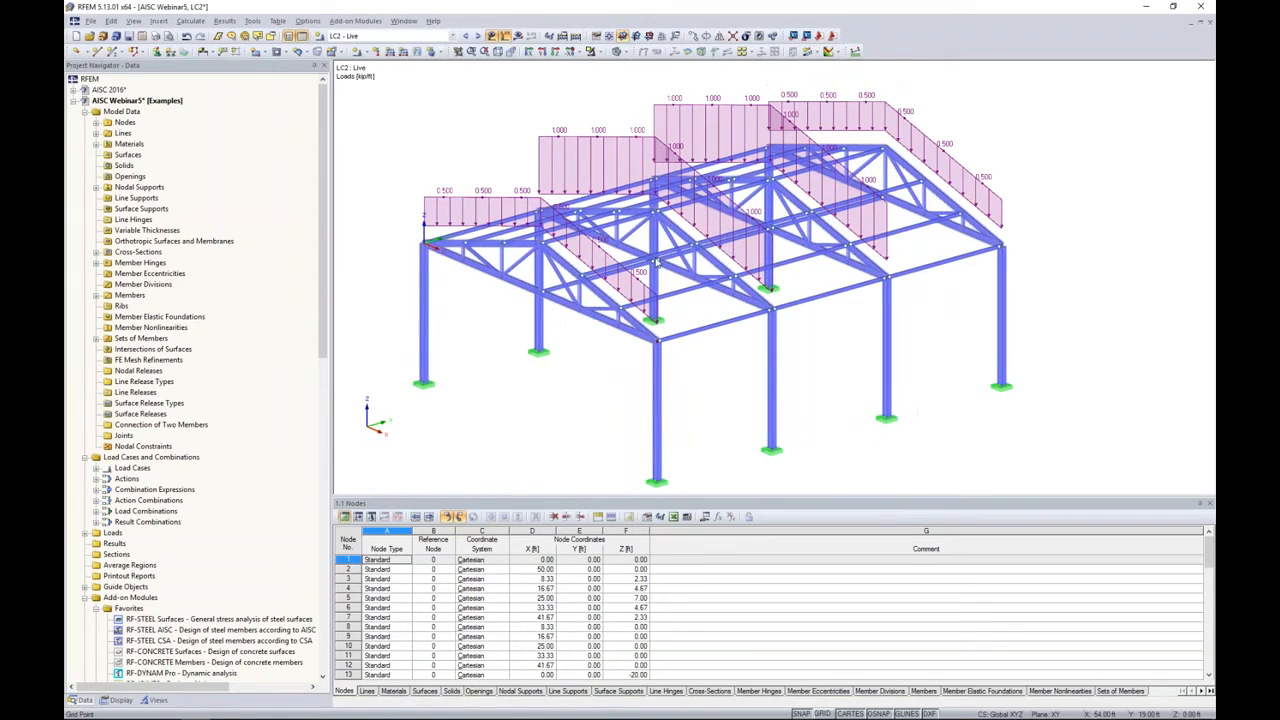
Make LC3 - Wind 1 the current load case and start generating wind loads for vertical walls with roof per ASCE/SEI 7-16.
left_click(477, 36)
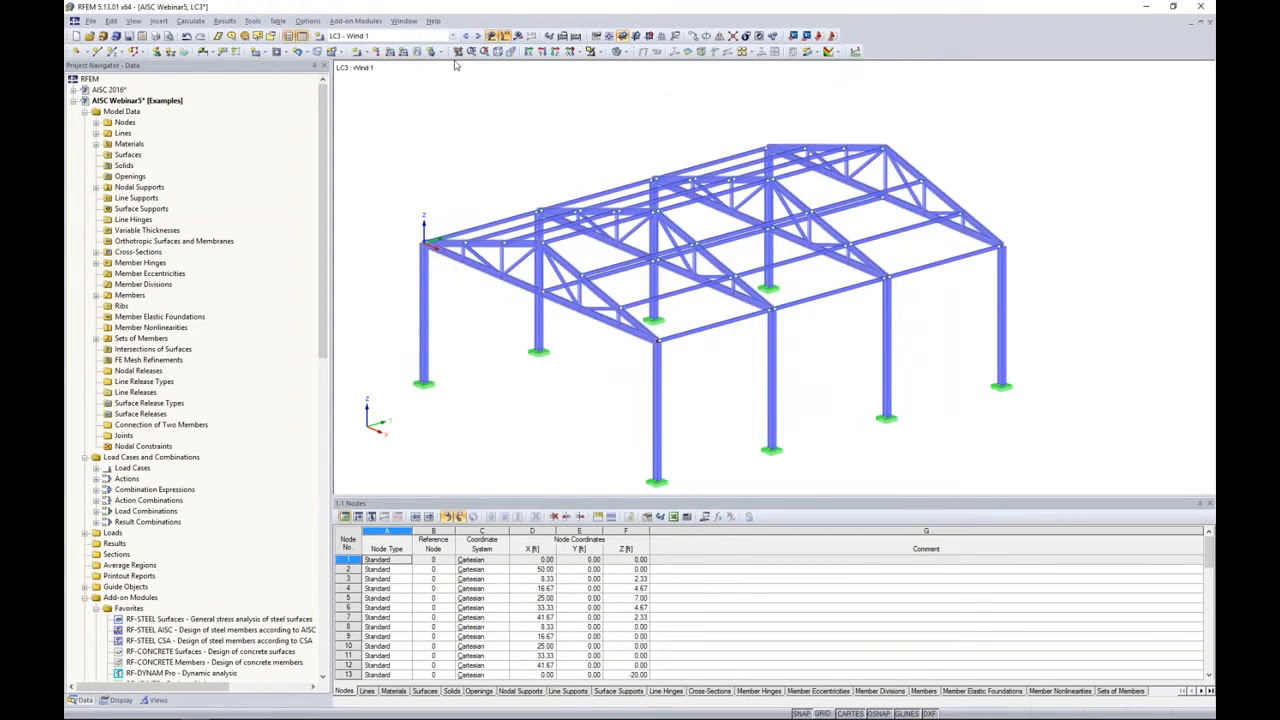
mouse_move(571, 139)
middle_mouse_down()
mouse_move(597, 143)
mouse_move(566, 119)
middle_mouse_up()
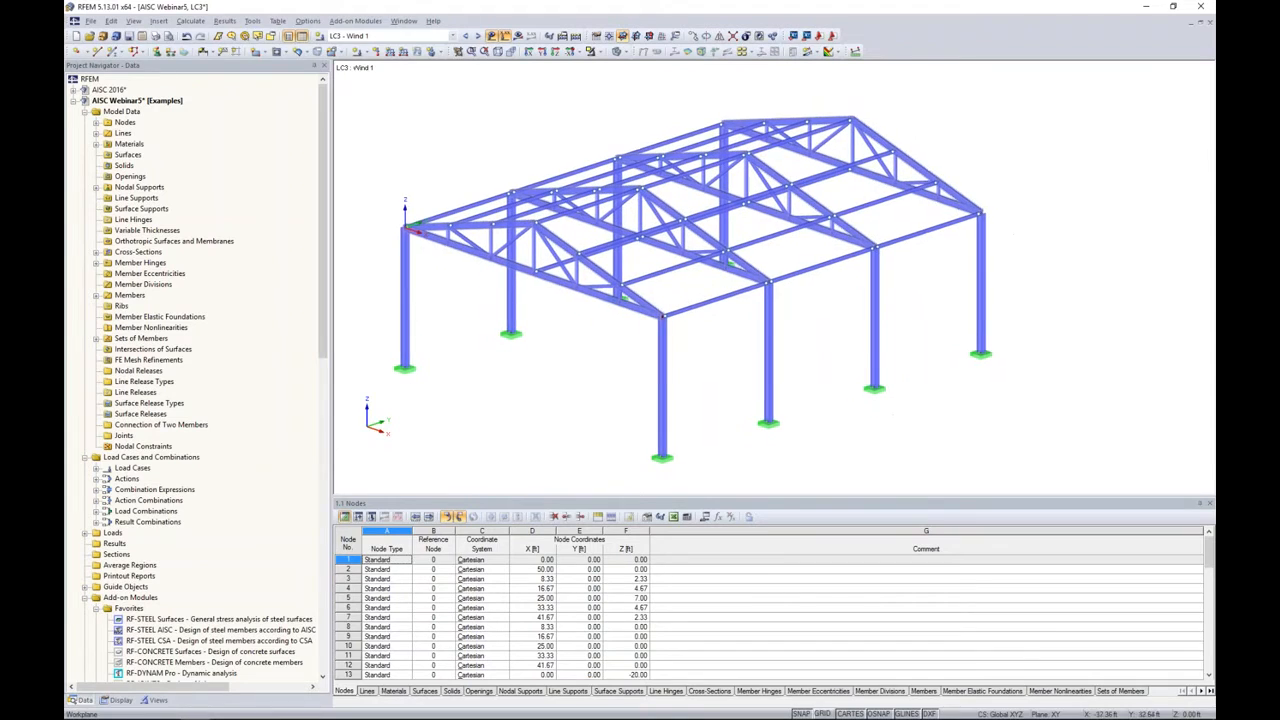
left_click(252, 21)
mouse_move(306, 292)
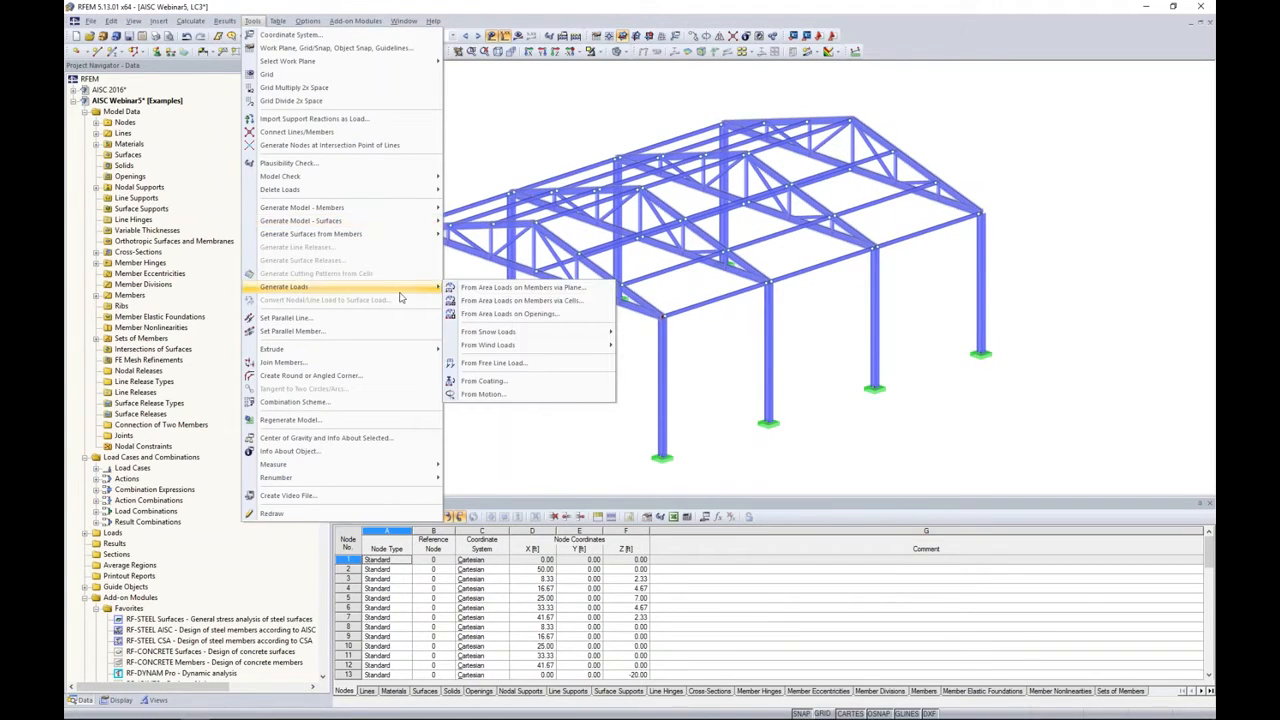
mouse_move(488, 333)
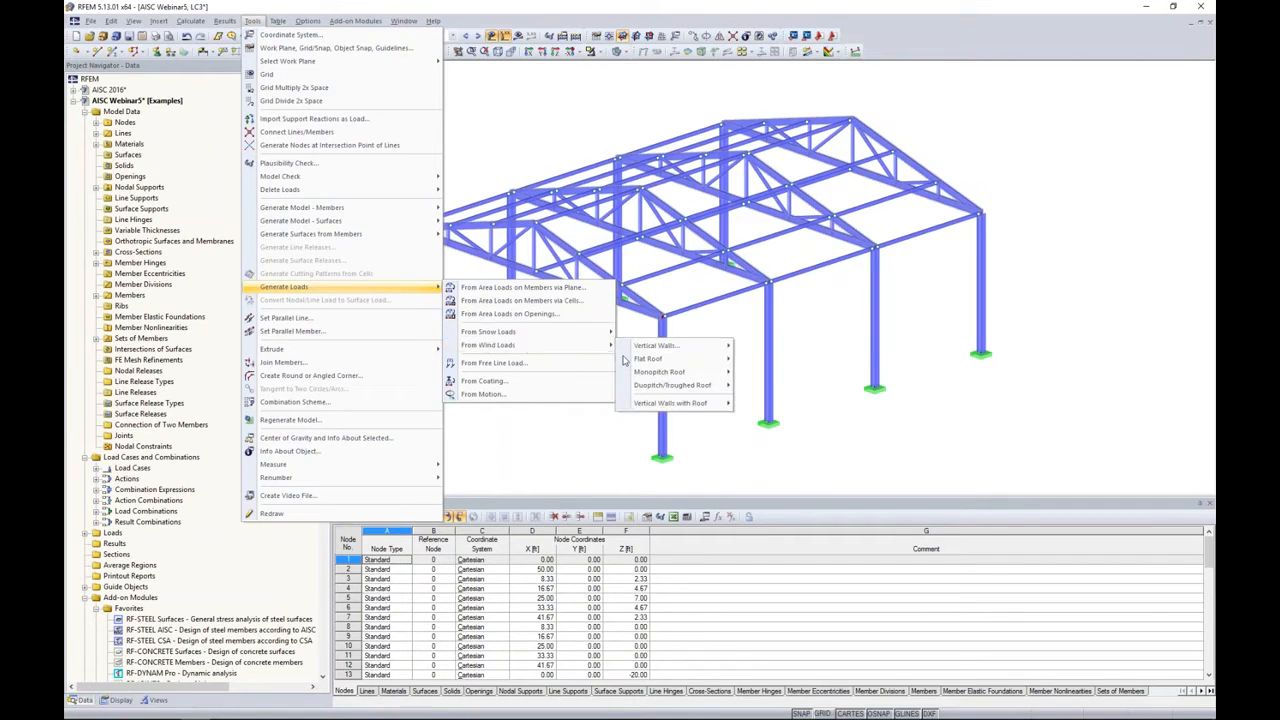
mouse_move(660, 405)
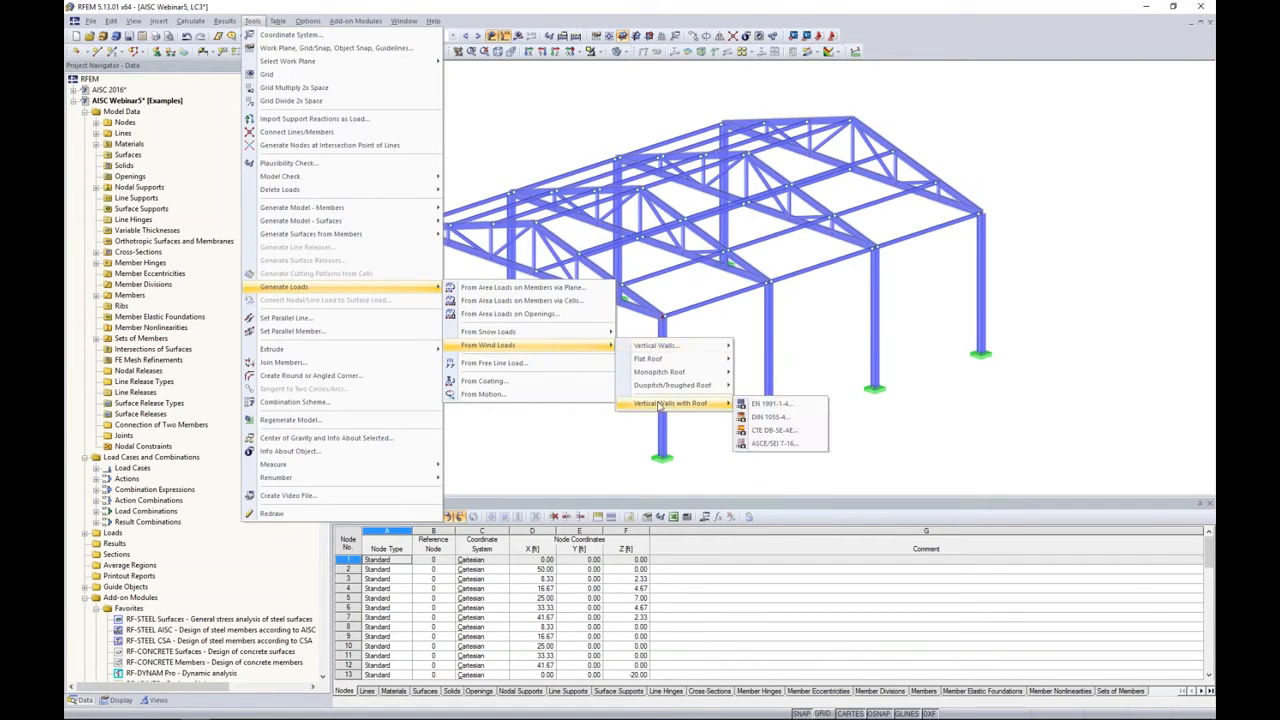
left_click(761, 446)
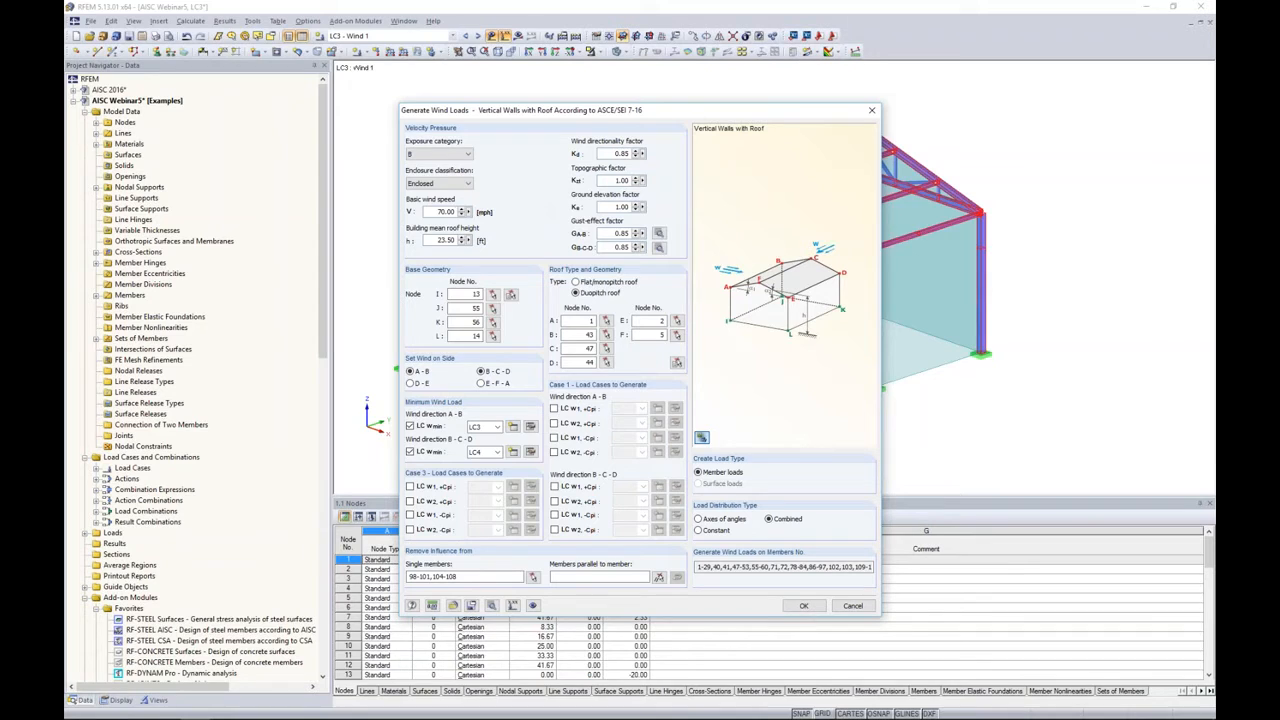
Set the building mean roof height for the wind loads to 23.5 ft.
double_click(432, 211)
left_click(438, 240)
double_click(438, 240)
type("23.")
left_click_drag(545, 115, 549, 92)
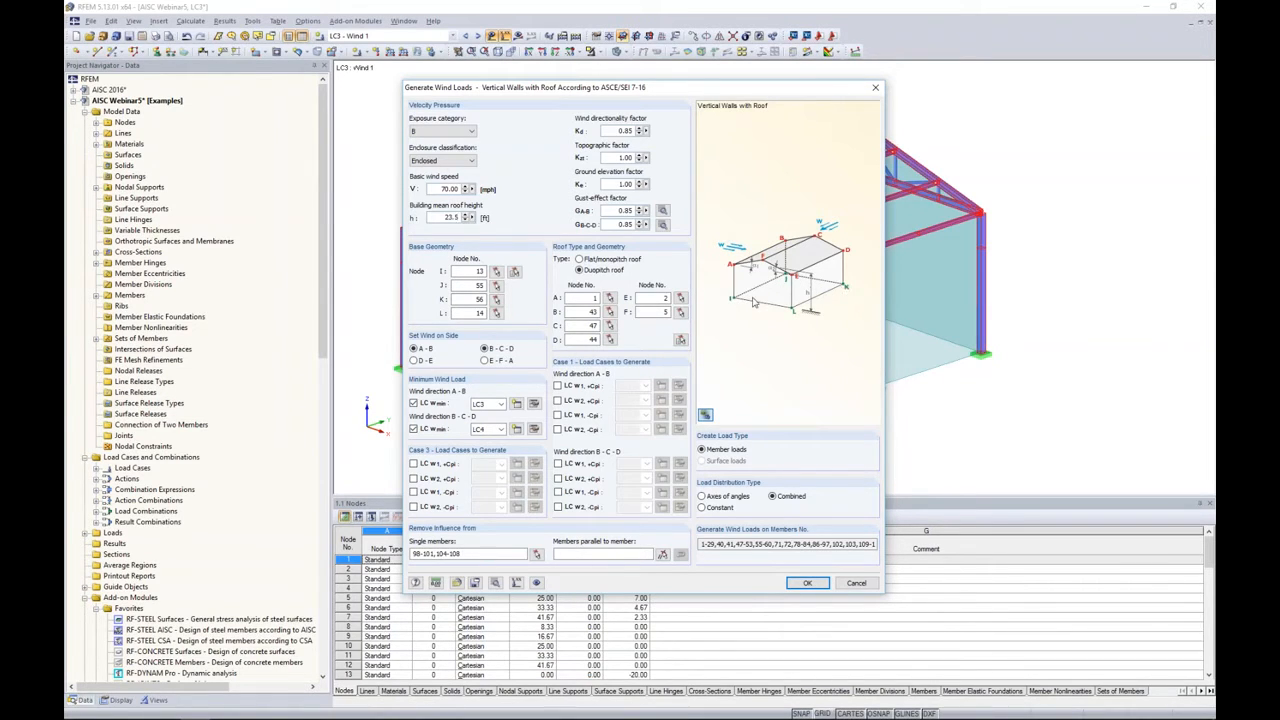
Define the building's base geometry by the four corner column base nodes 13, 55, 56 and 14.
left_click(514, 271)
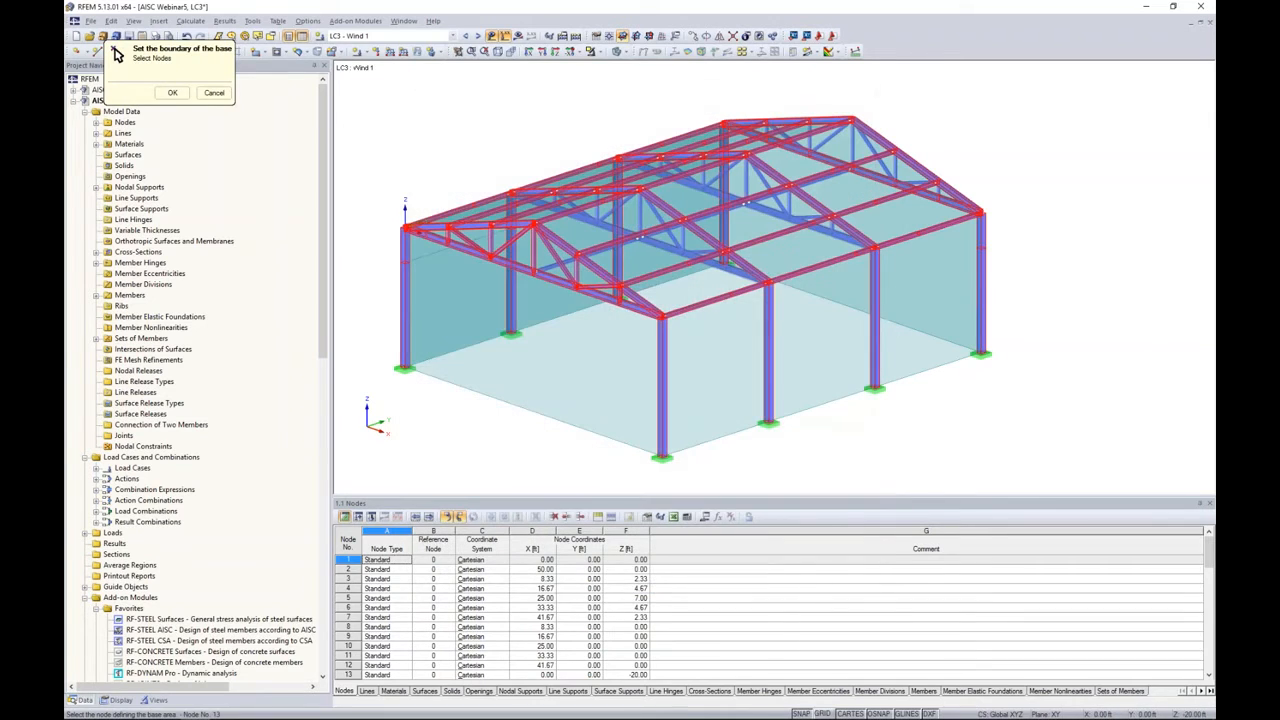
middle_click_drag(500, 372, 630, 338, "ctrl")
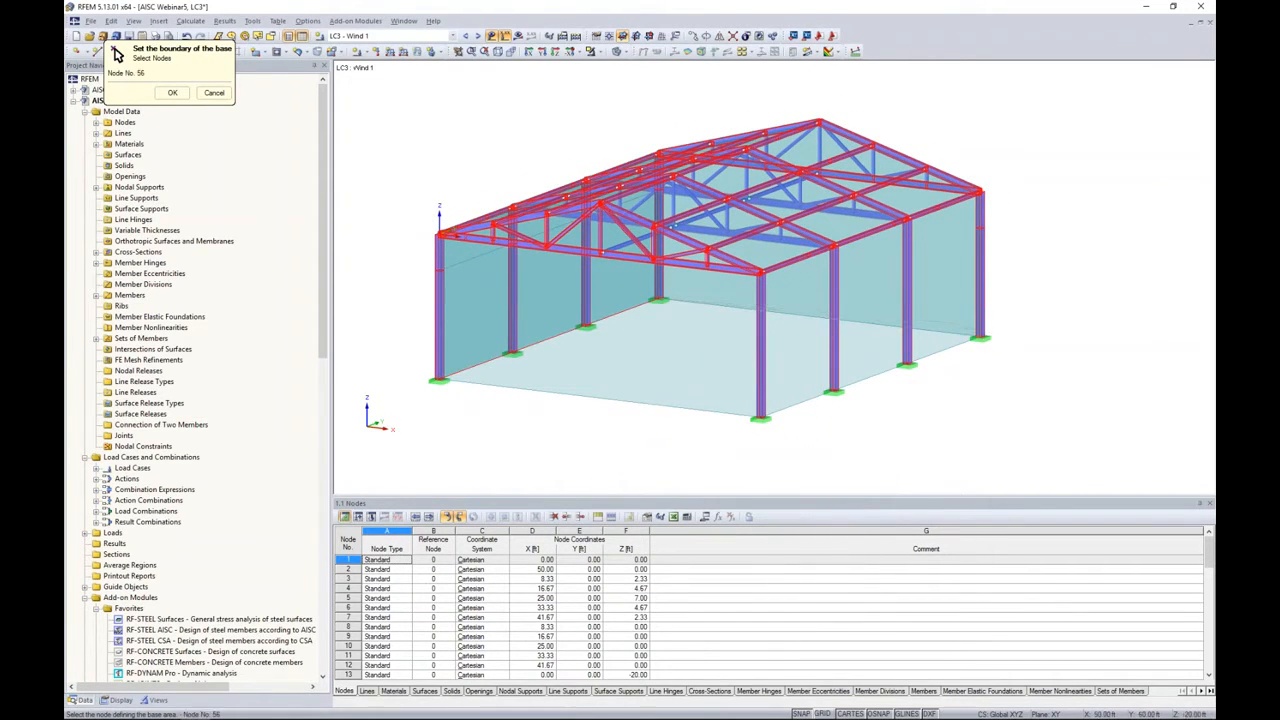
left_click(982, 338)
left_click(761, 417)
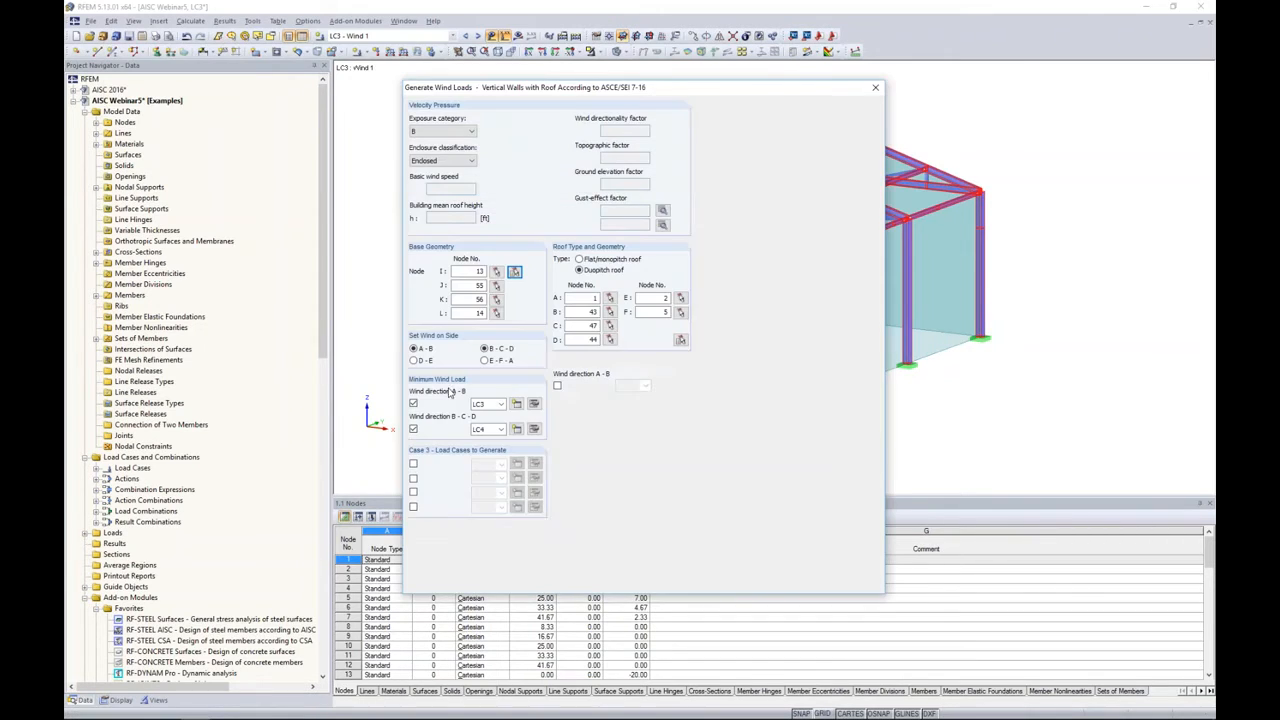
Define the duopitch roof geometry by the eave and ridge nodes 1, 43, 47, 44, 2 and 5.
left_click(681, 340)
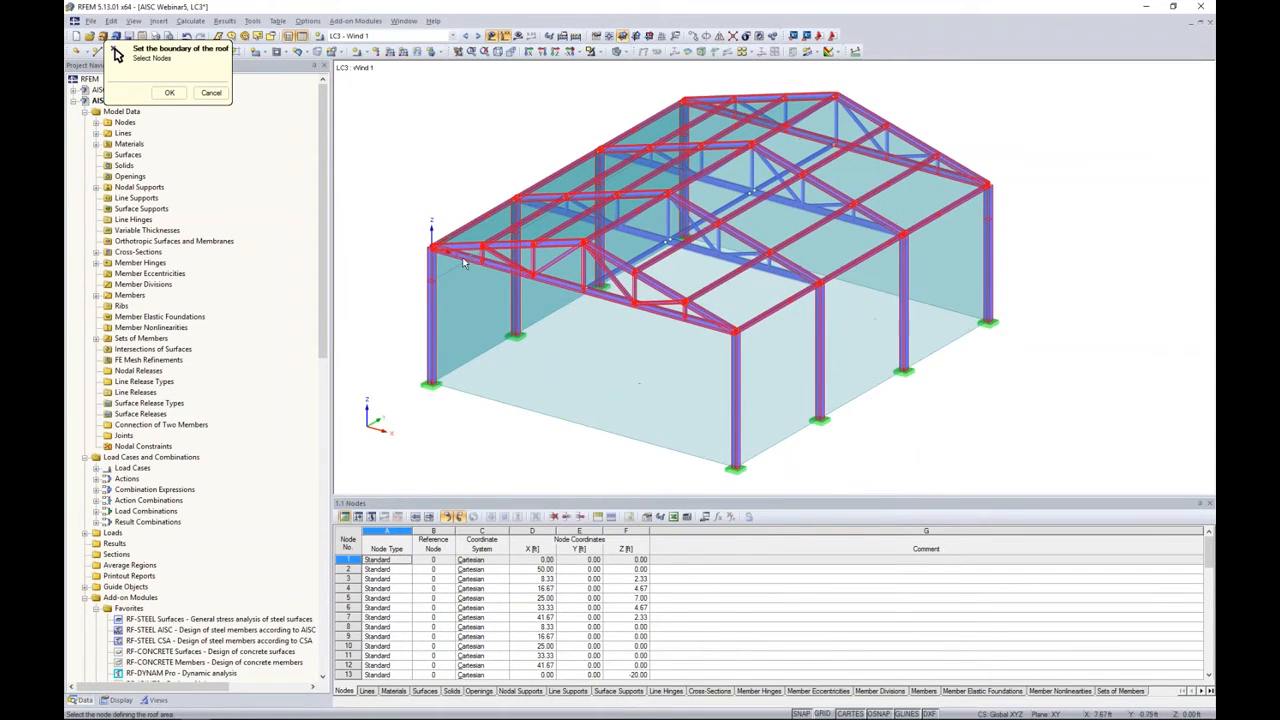
left_click(688, 100)
left_click(988, 185)
left_click(735, 331)
left_click(584, 243)
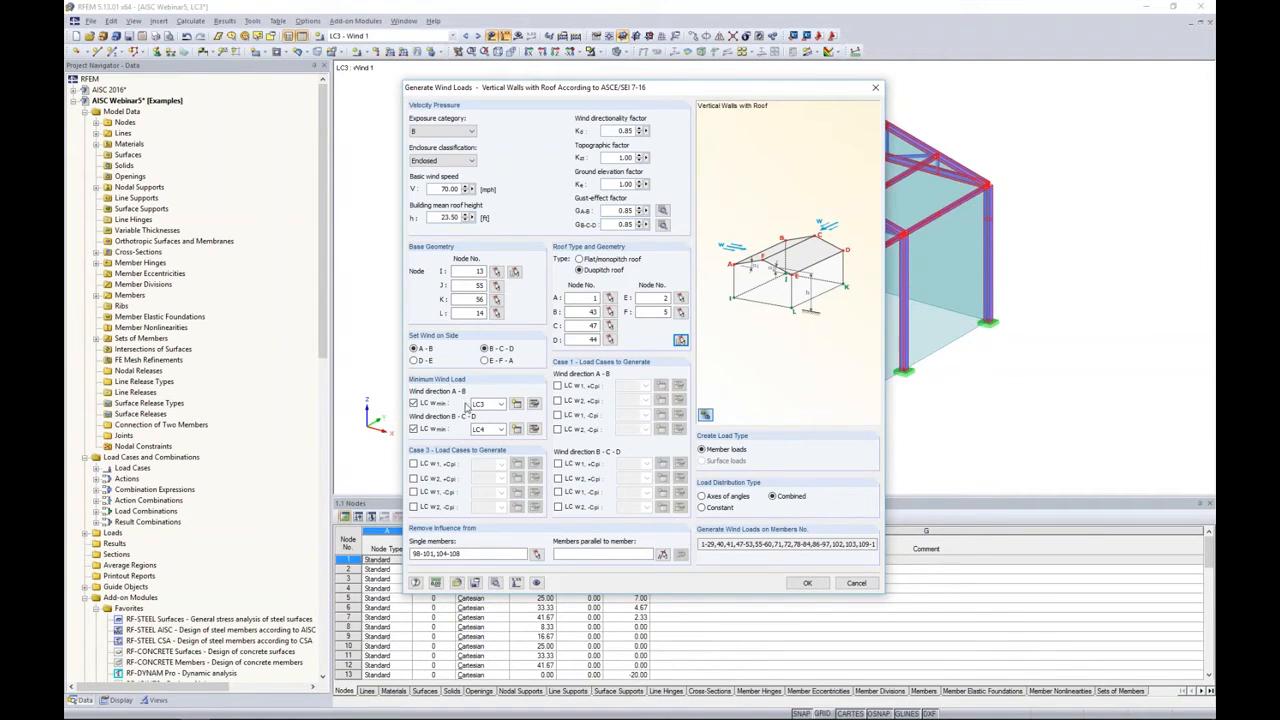
Assign the minimum wind load to LC3 for wind direction A-B and to LC4 for wind direction B-C-D.
left_click(501, 405)
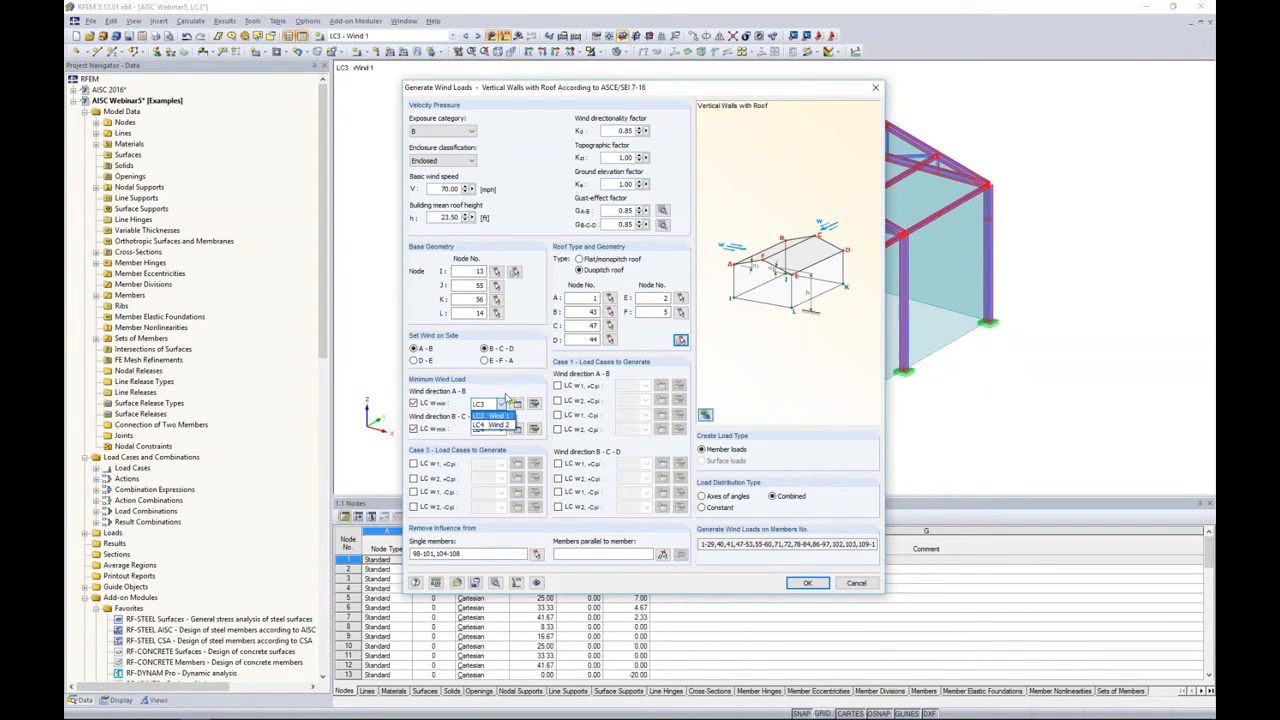
left_click(495, 415)
left_click(485, 429)
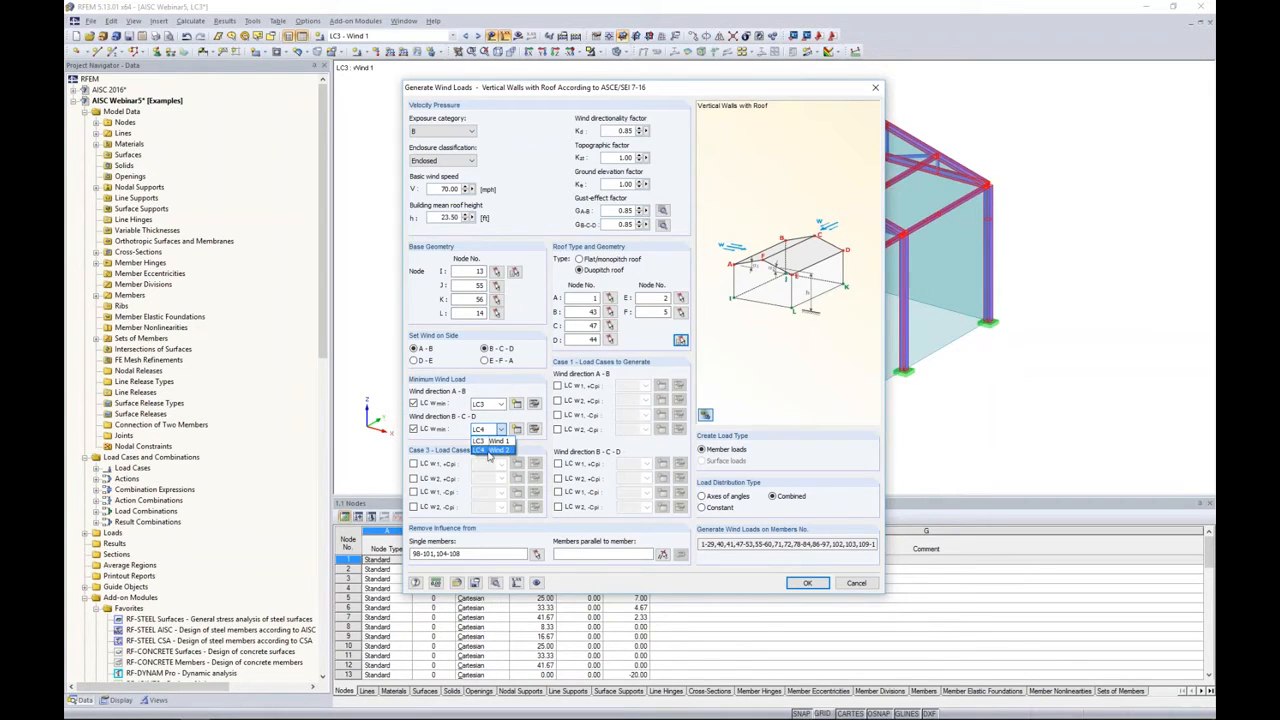
left_click(490, 451)
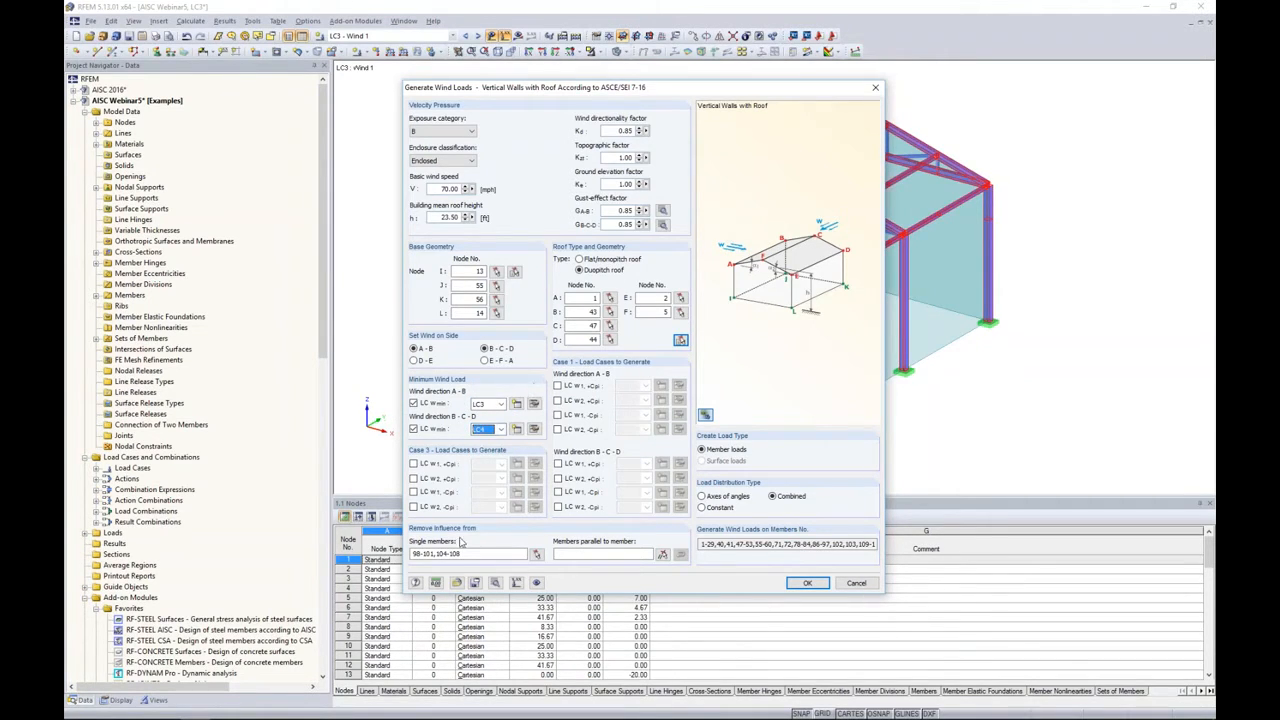
Clear the single members excluded from wind influence and reselect the web members in one half of the gable truss opposite the origin.
double_click(463, 553)
key("Delete")
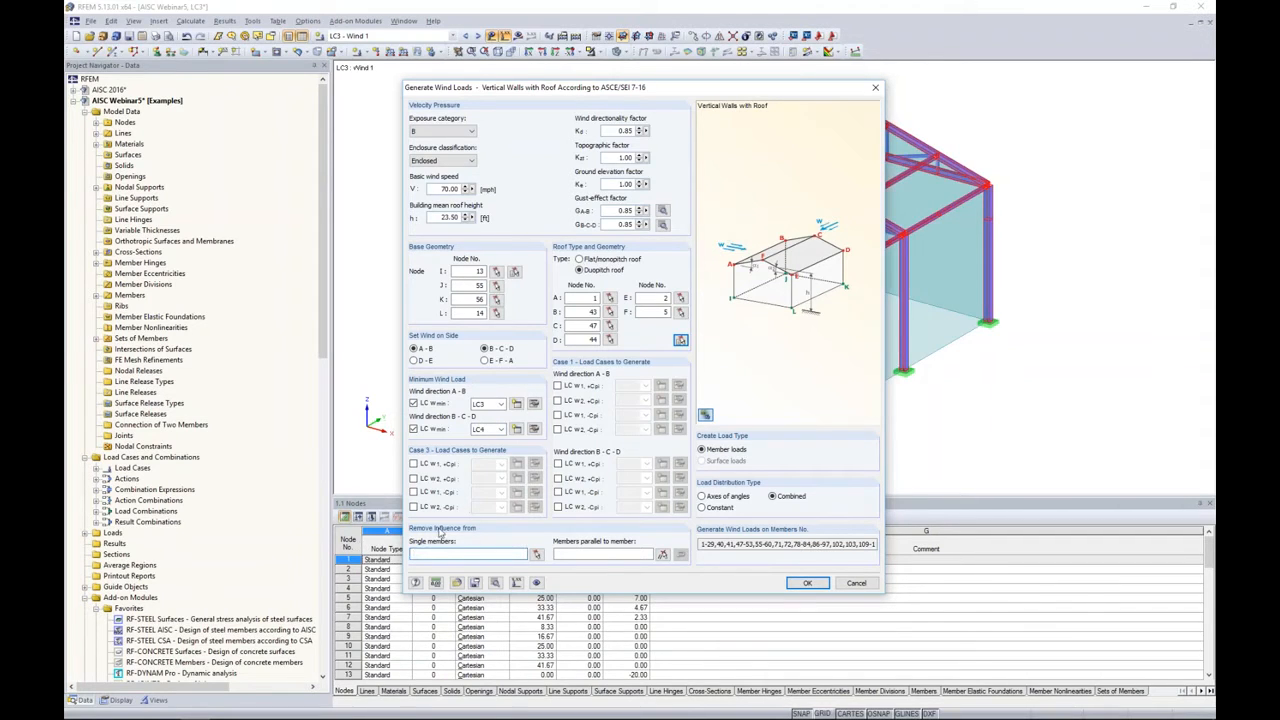
left_click(536, 553)
middle_click_drag(902, 245, 438, 217, "ctrl")
scroll(712, 298, "up", 3)
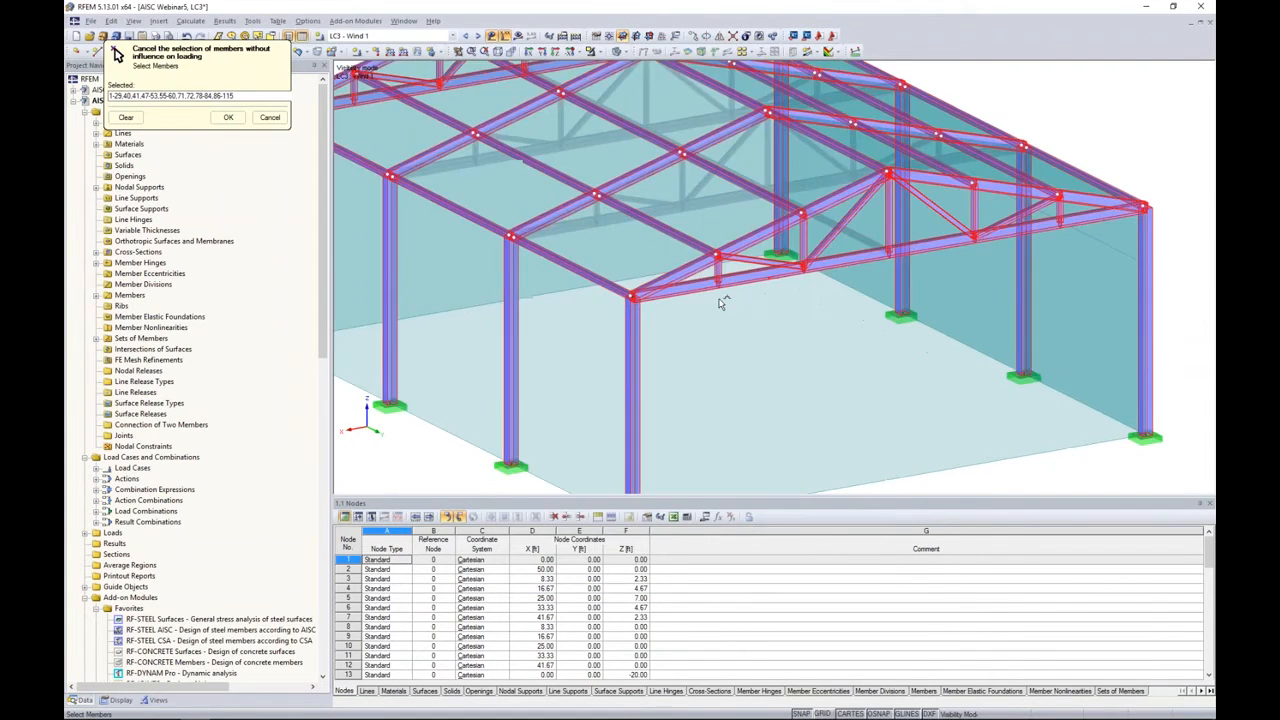
left_click(718, 265)
left_click(745, 257)
left_click(812, 231)
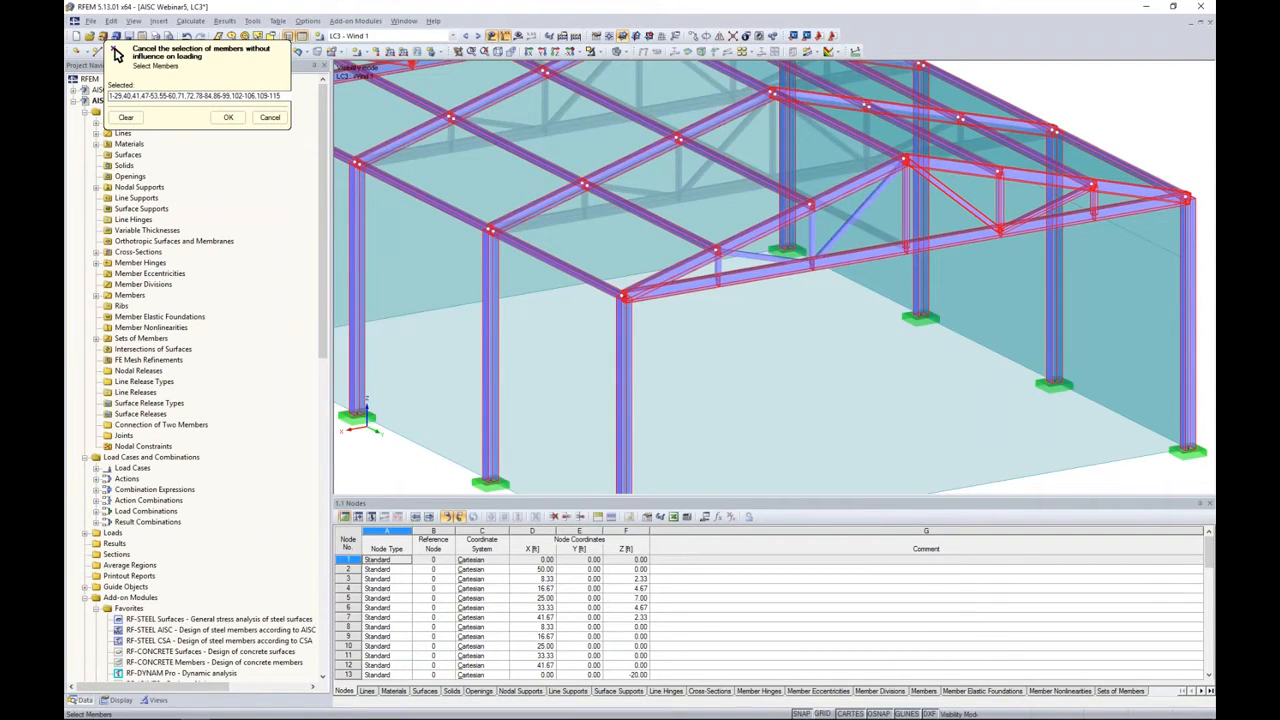
Exclude the web members in the other half of that gable truss from wind influence and run the wind load generation.
middle_click_drag(873, 195, 703, 215)
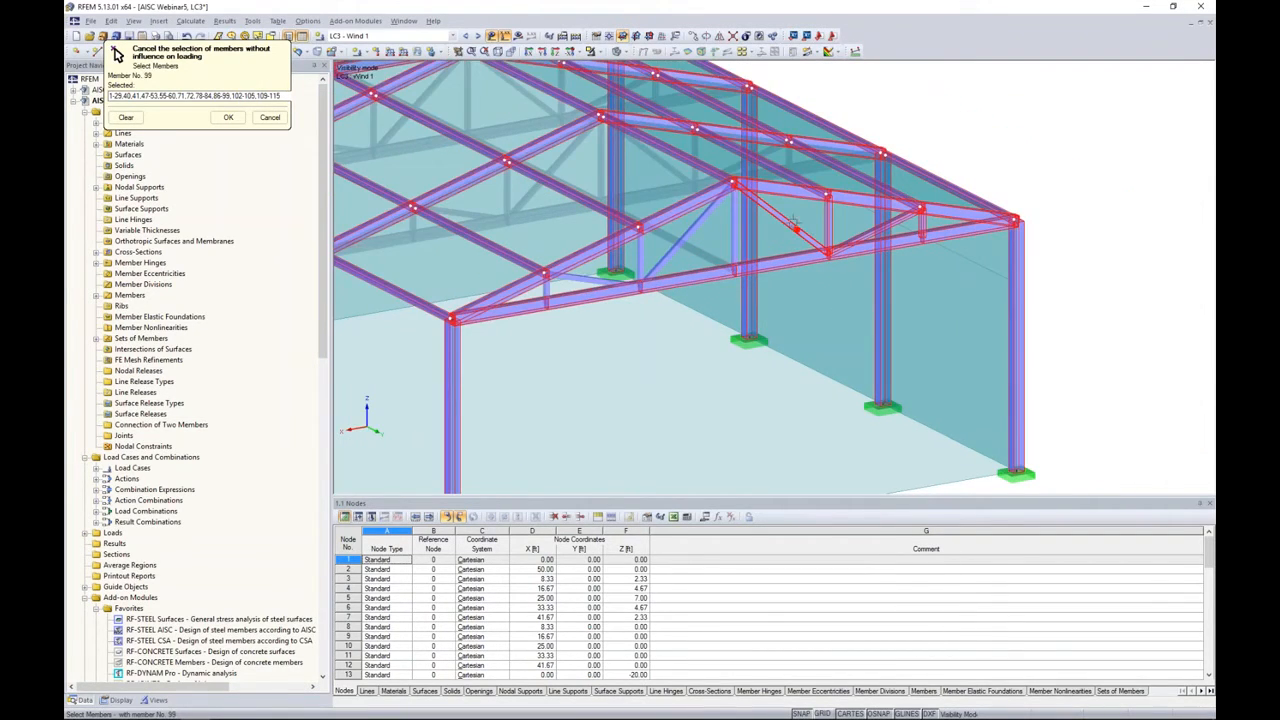
left_click(828, 226)
left_click(922, 227)
scroll(848, 288, "down", 2)
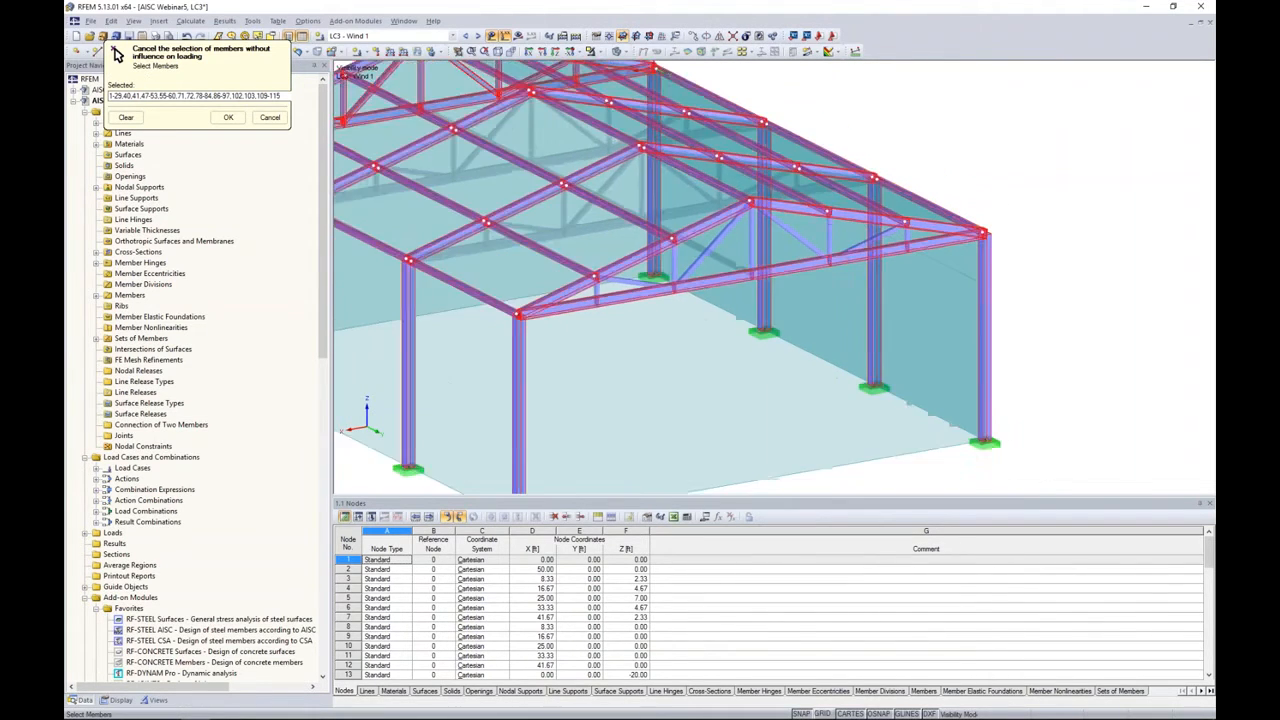
middle_click_drag(726, 328, 1030, 352, "ctrl")
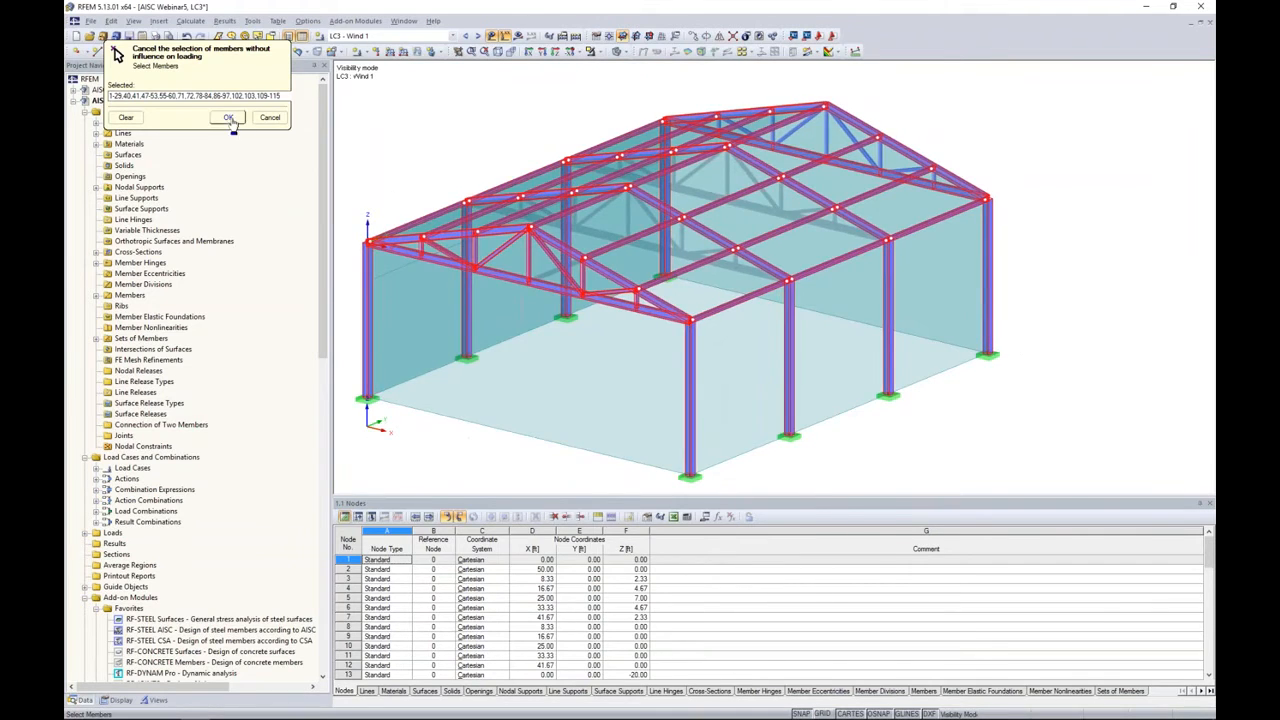
left_click(228, 117)
left_click(805, 584)
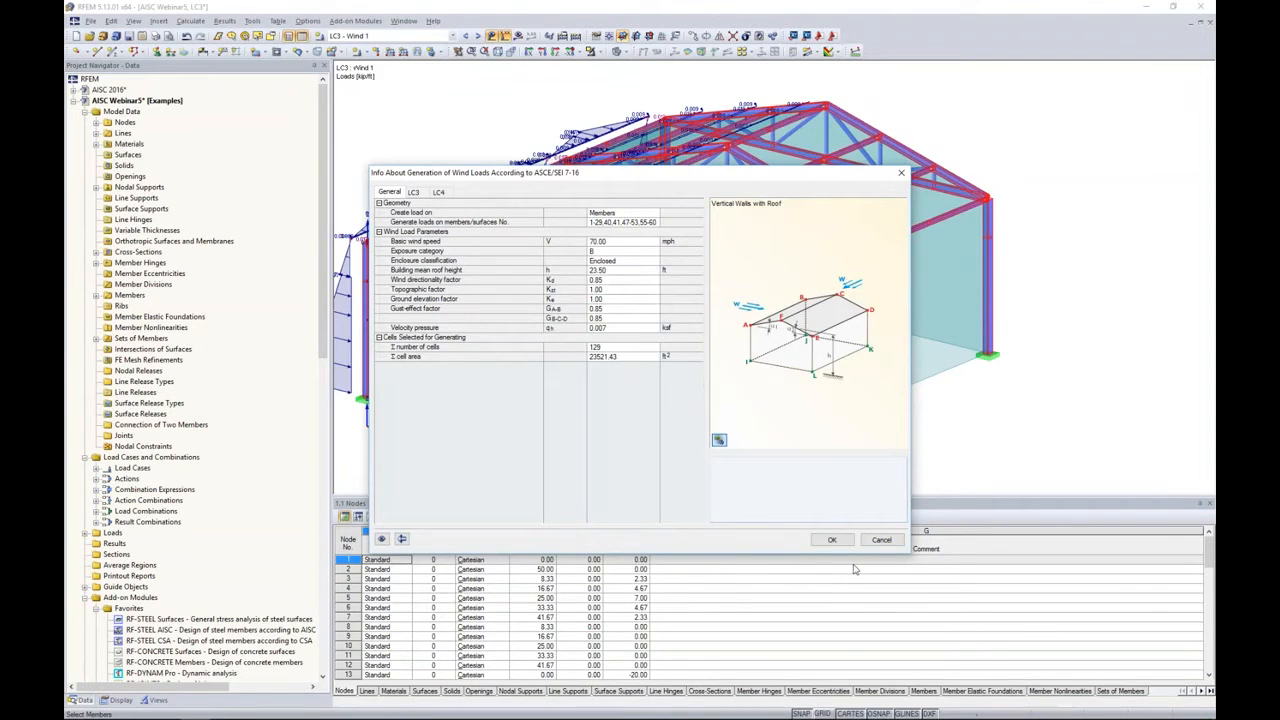
Accept the generated wind loads and examine them on the frame in LC3 - Wind 1 and LC4 - Wind 2.
left_click(831, 539)
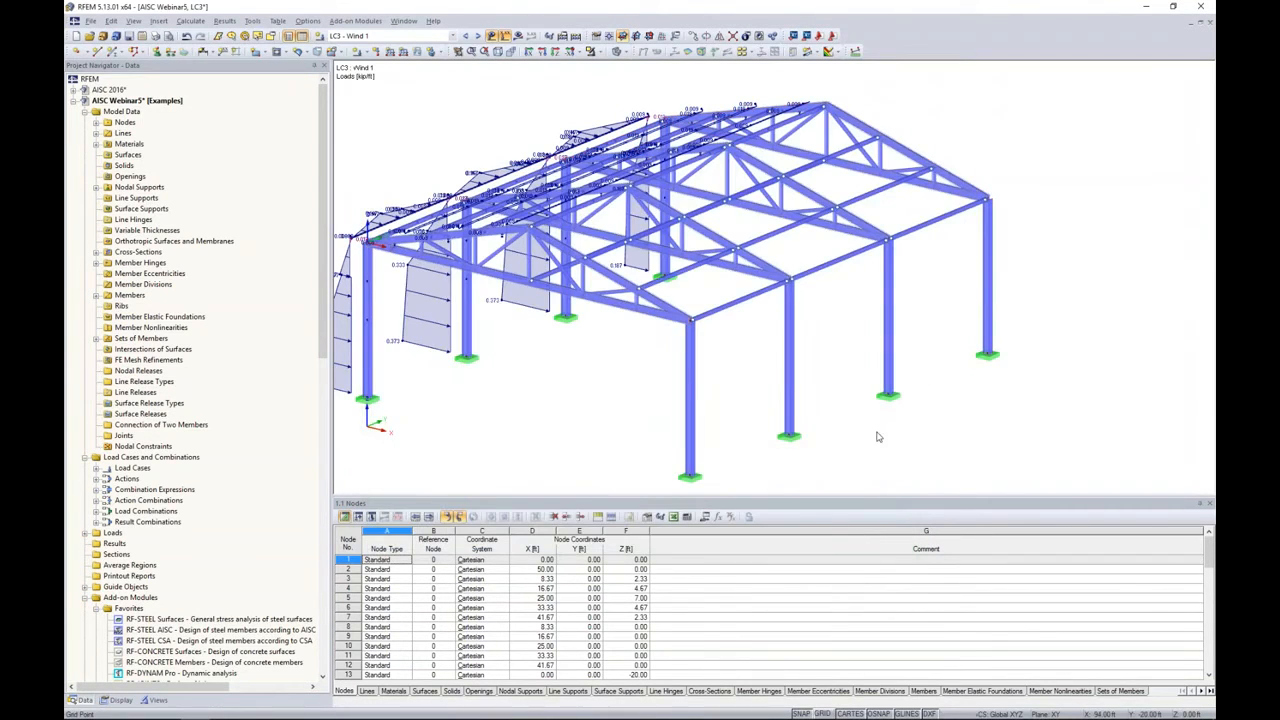
middle_click_drag(880, 437, 707, 357, "ctrl")
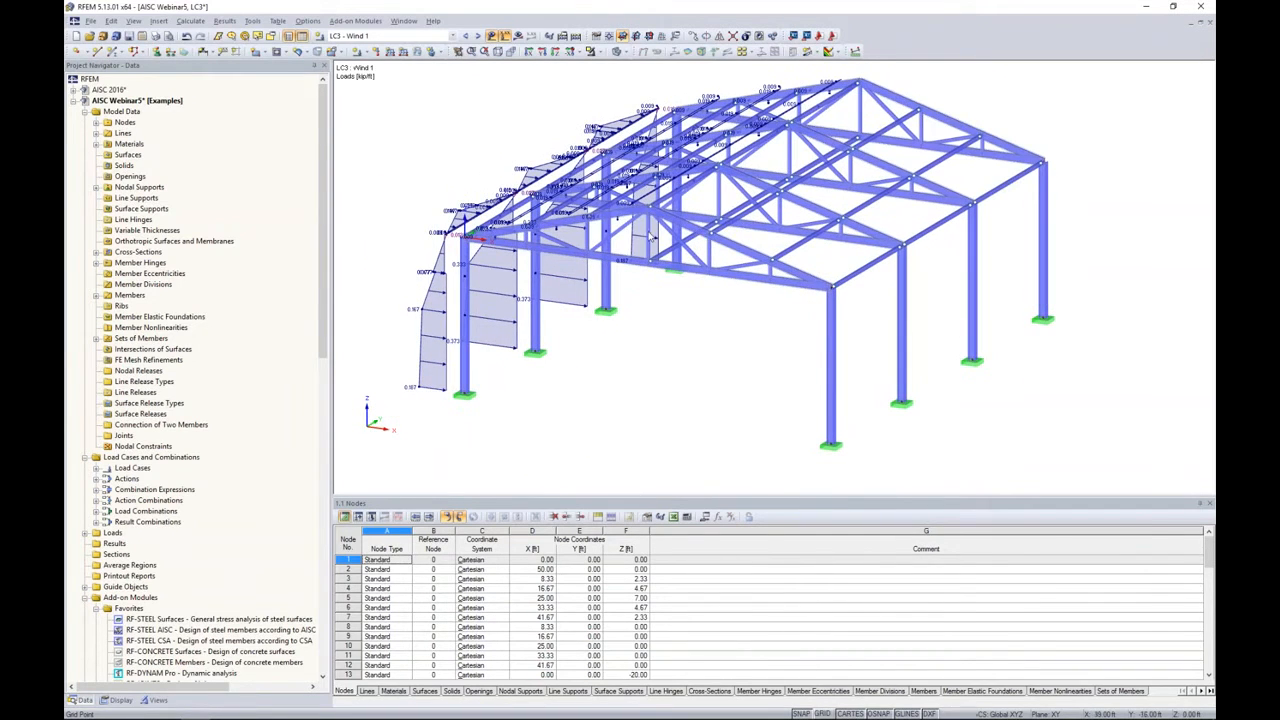
left_click(478, 36)
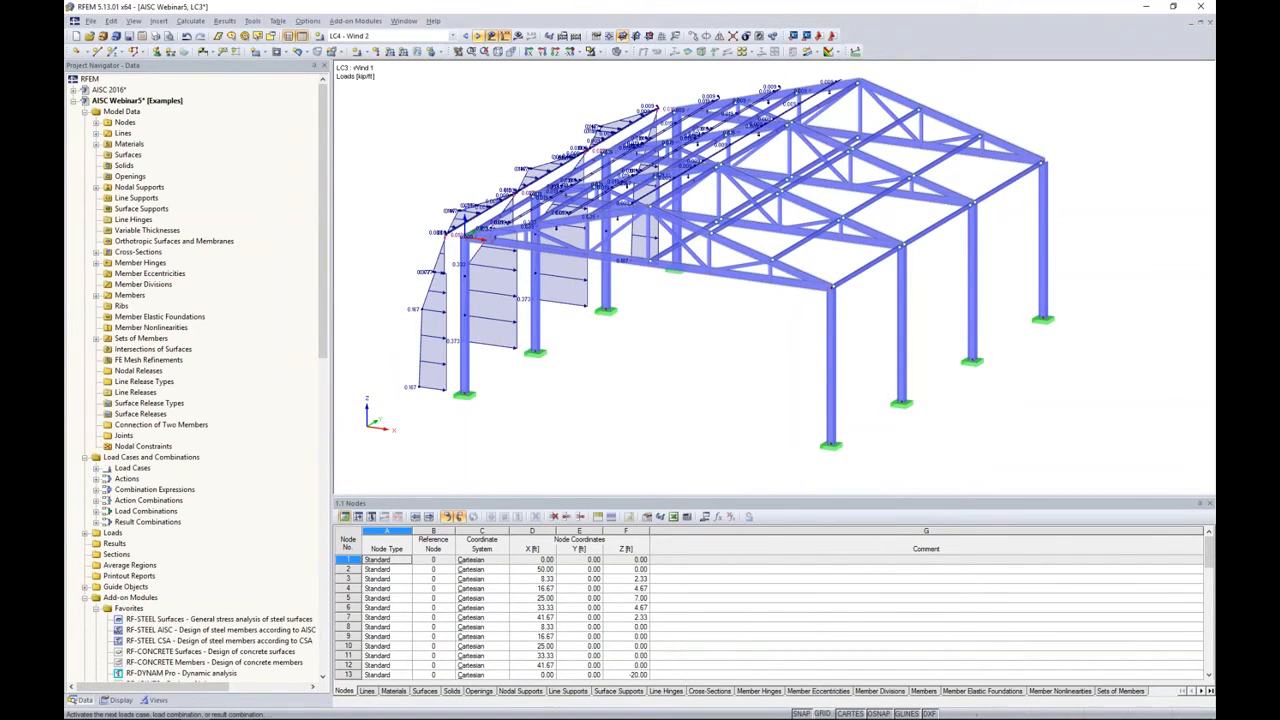
middle_click_drag(850, 300, 1110, 395, "ctrl")
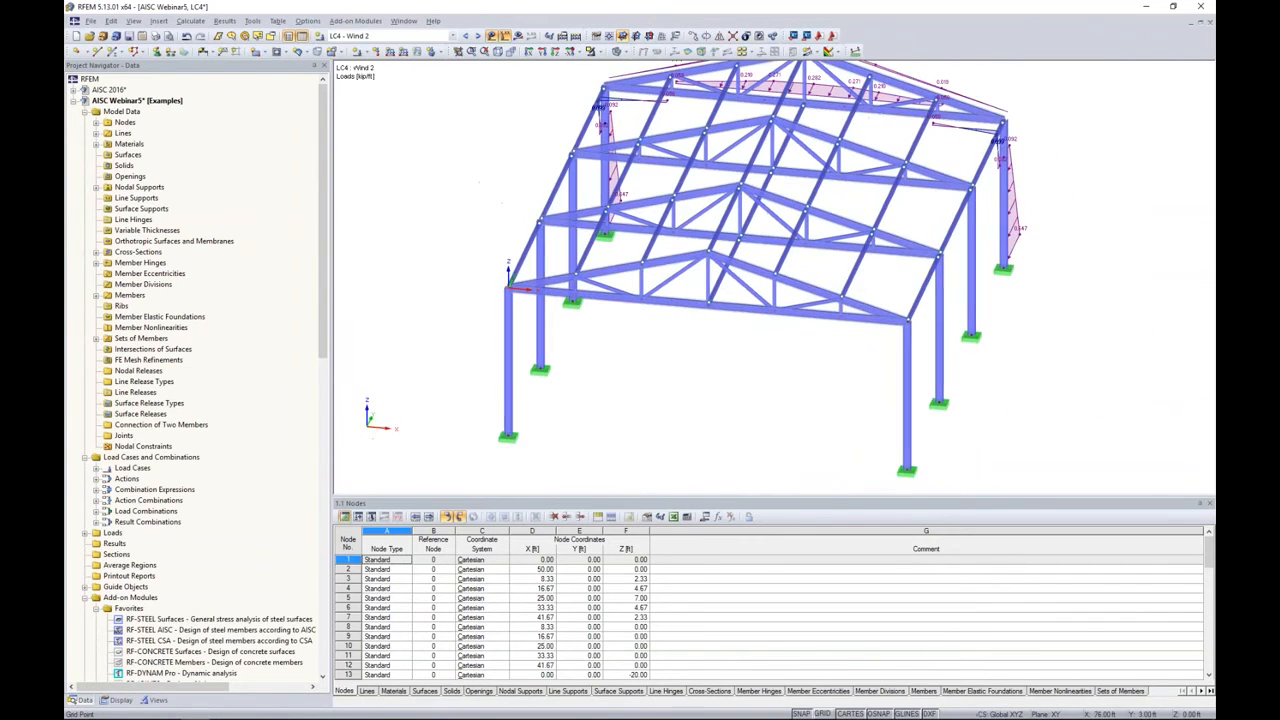
middle_click_drag(702, 342, 640, 290, "ctrl")
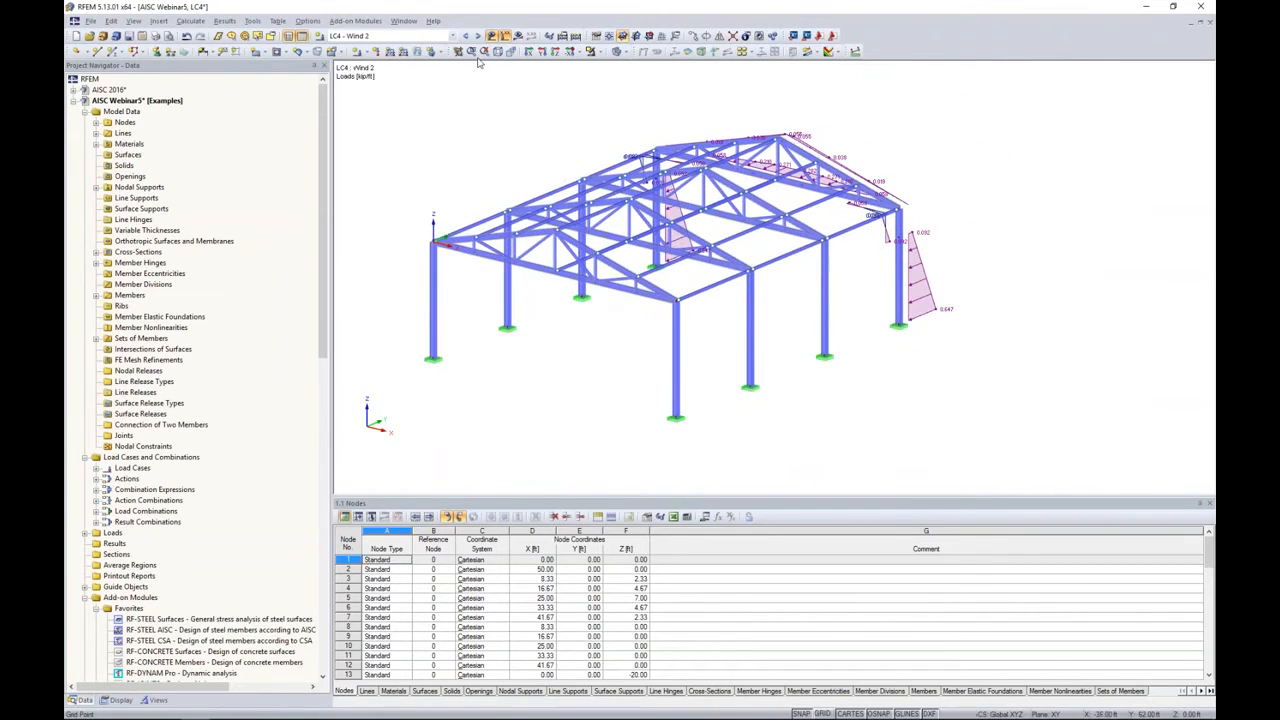
Review the loads of the load combinations CO2 (1.2D + 1.6L), CO3 (1.2D + L + W1) and CO4 (1.2D + L + W2).
left_click(477, 35)
left_click(479, 36)
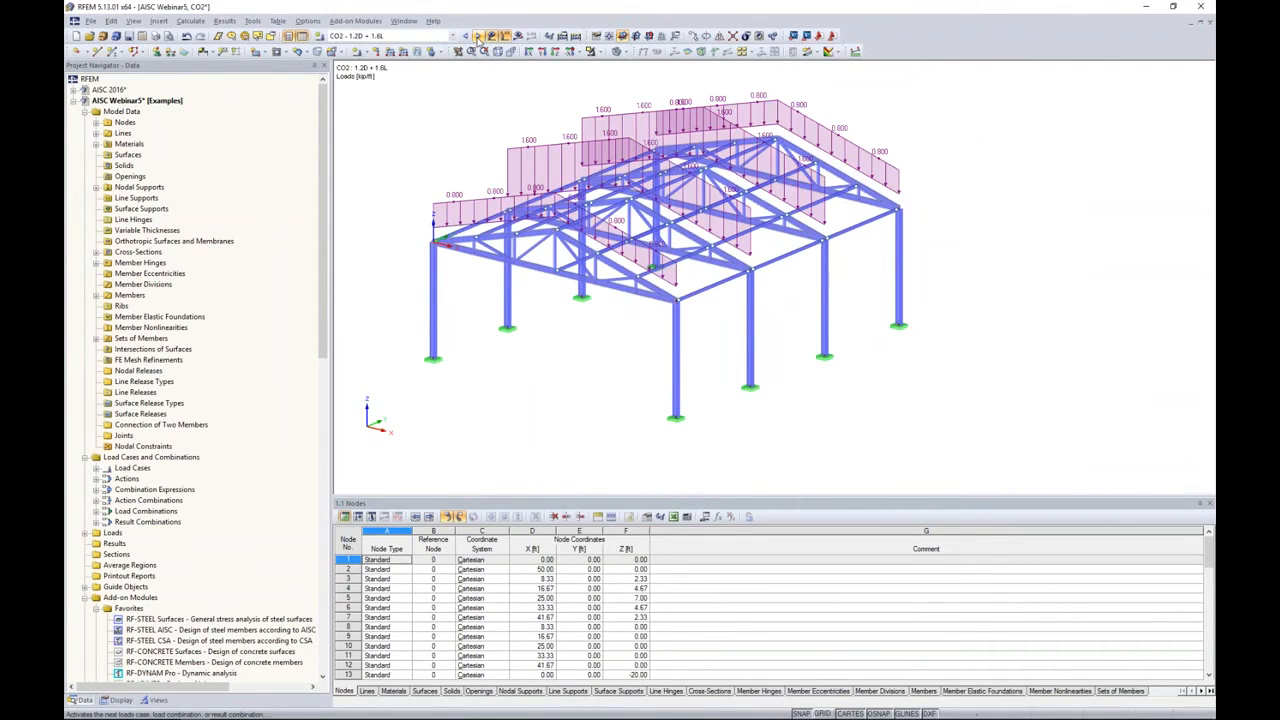
left_click(479, 36)
mouse_move(560, 285)
middle_mouse_down("ctrl")
mouse_move(723, 260)
mouse_move(814, 267)
mouse_move(537, 295)
middle_mouse_up("ctrl")
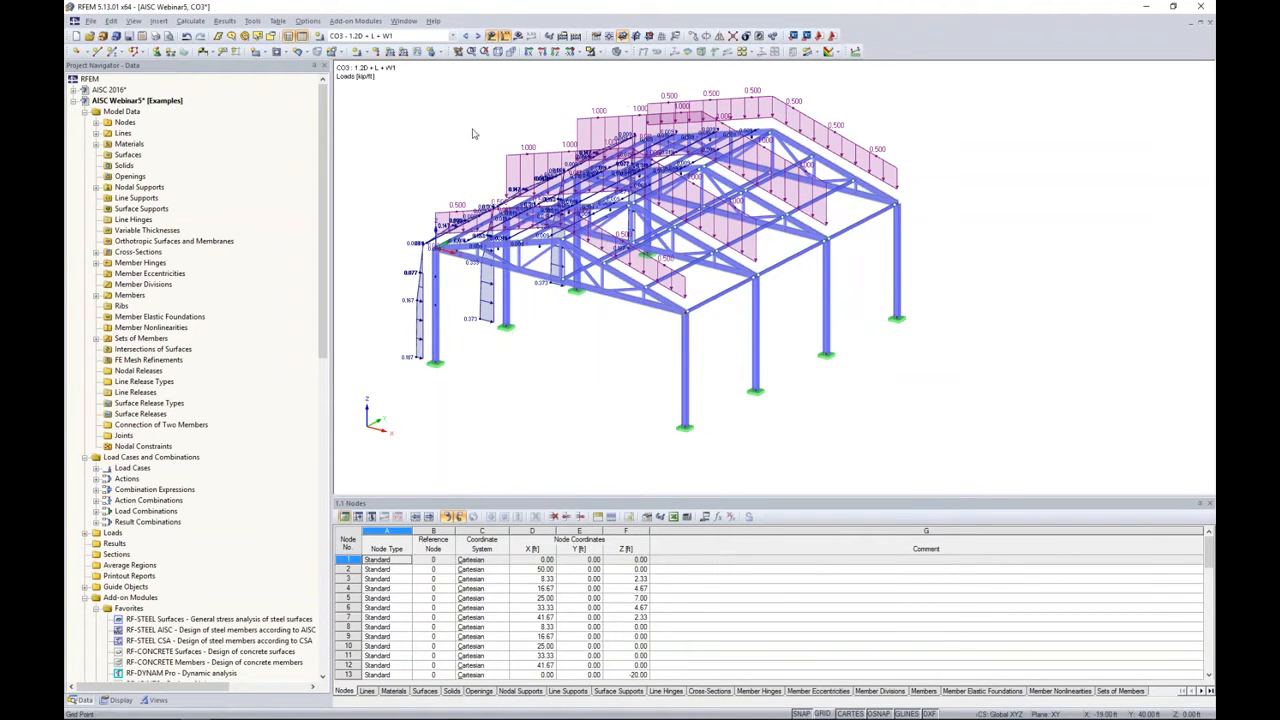
left_click(479, 36)
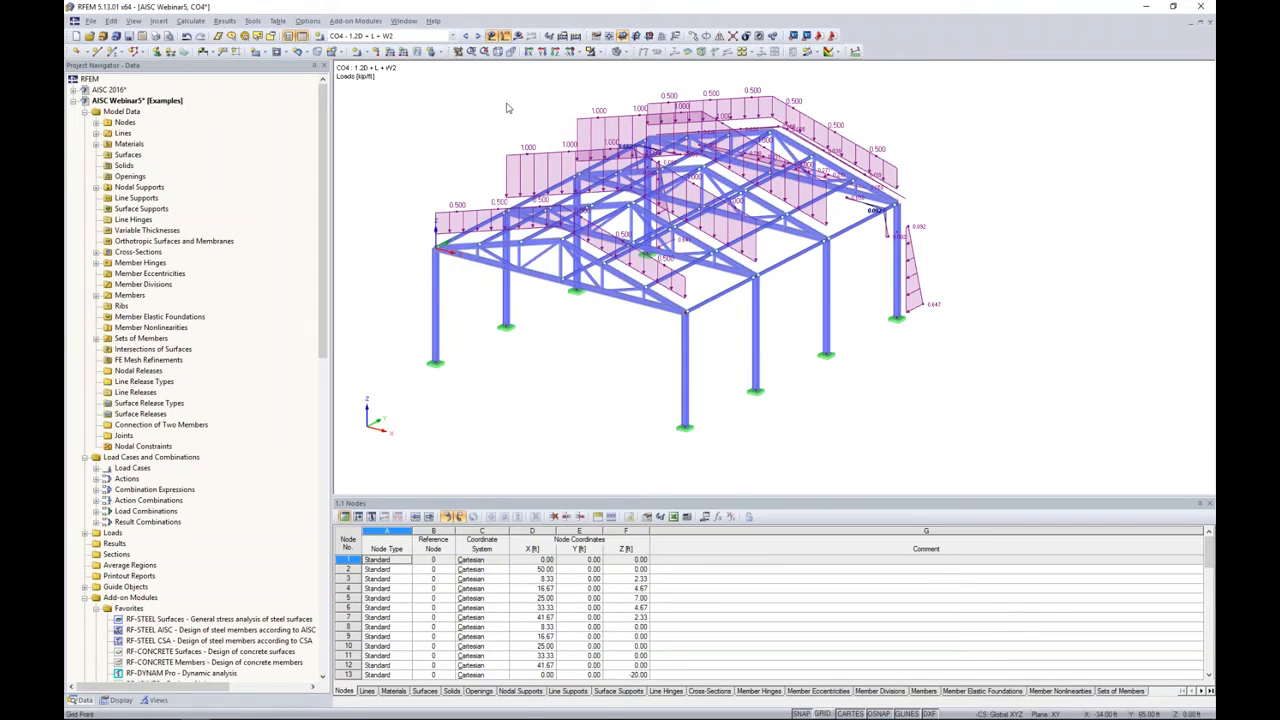
Hide the loads in the model view and switch to the PowerPoint slide show on the AISC 360-16 updates.
left_click(491, 36)
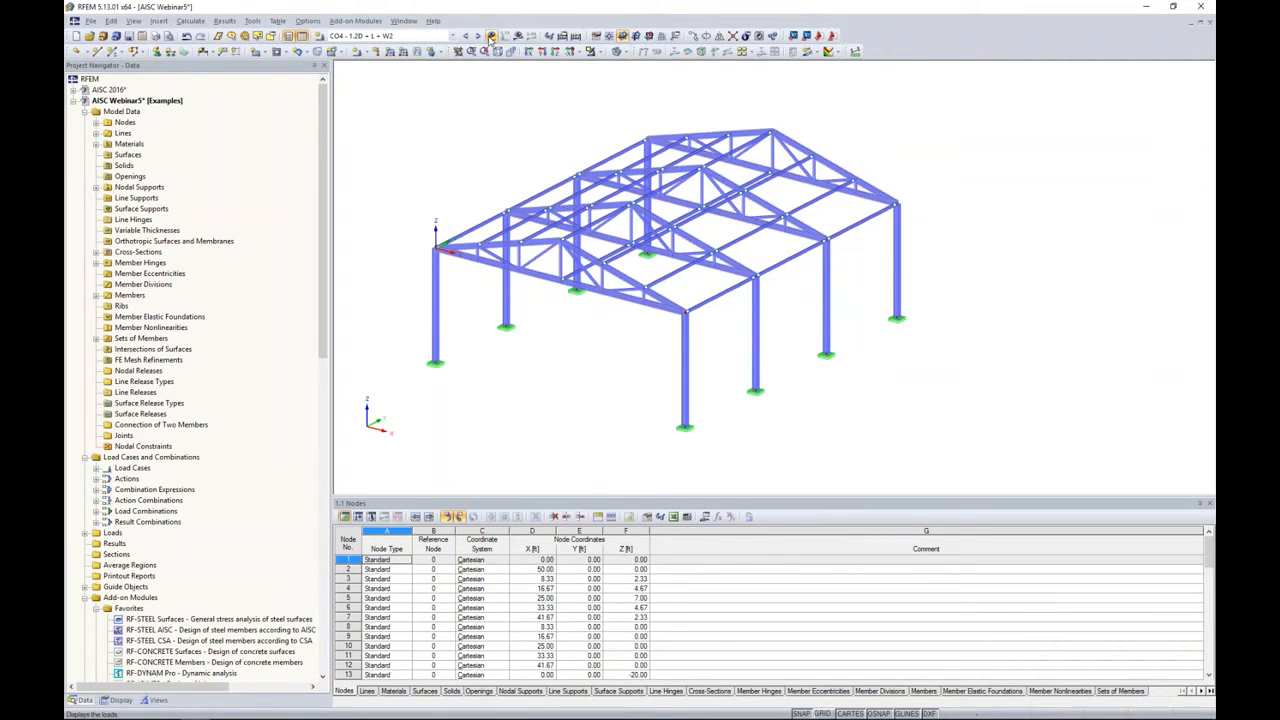
middle_click_drag(512, 132, 565, 126)
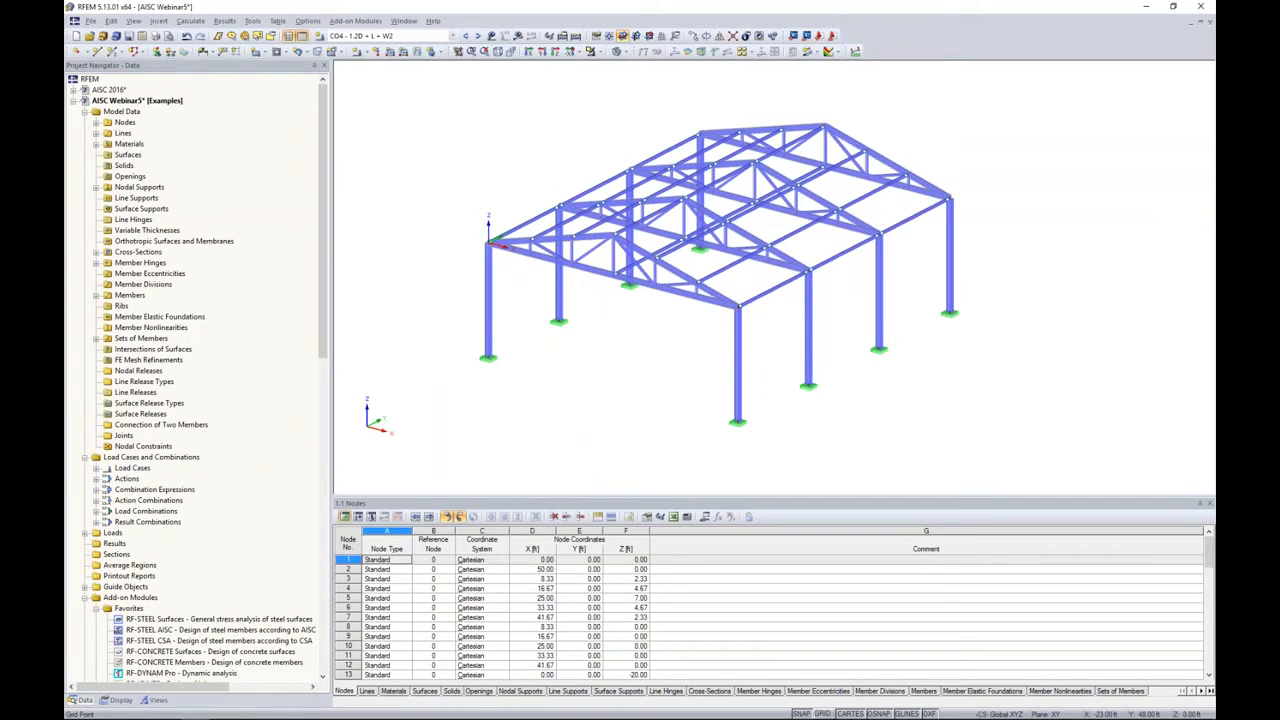
key("super+Tab")
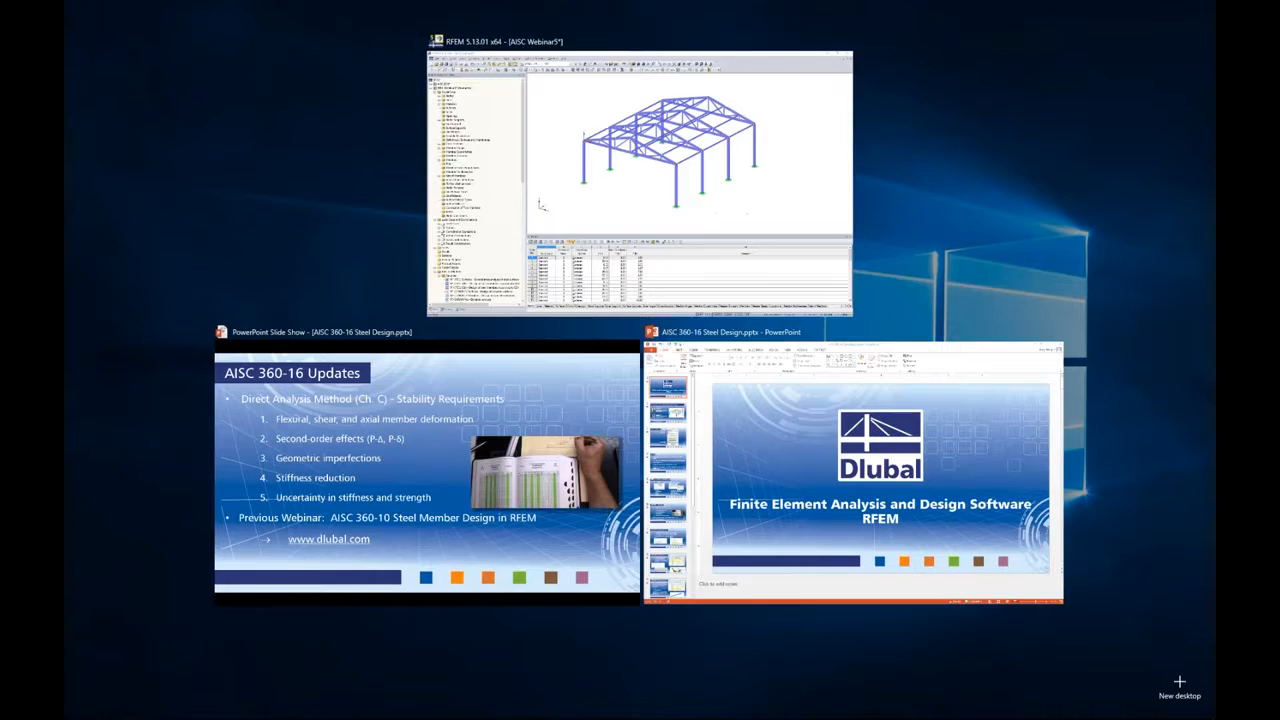
left_click(554, 392)
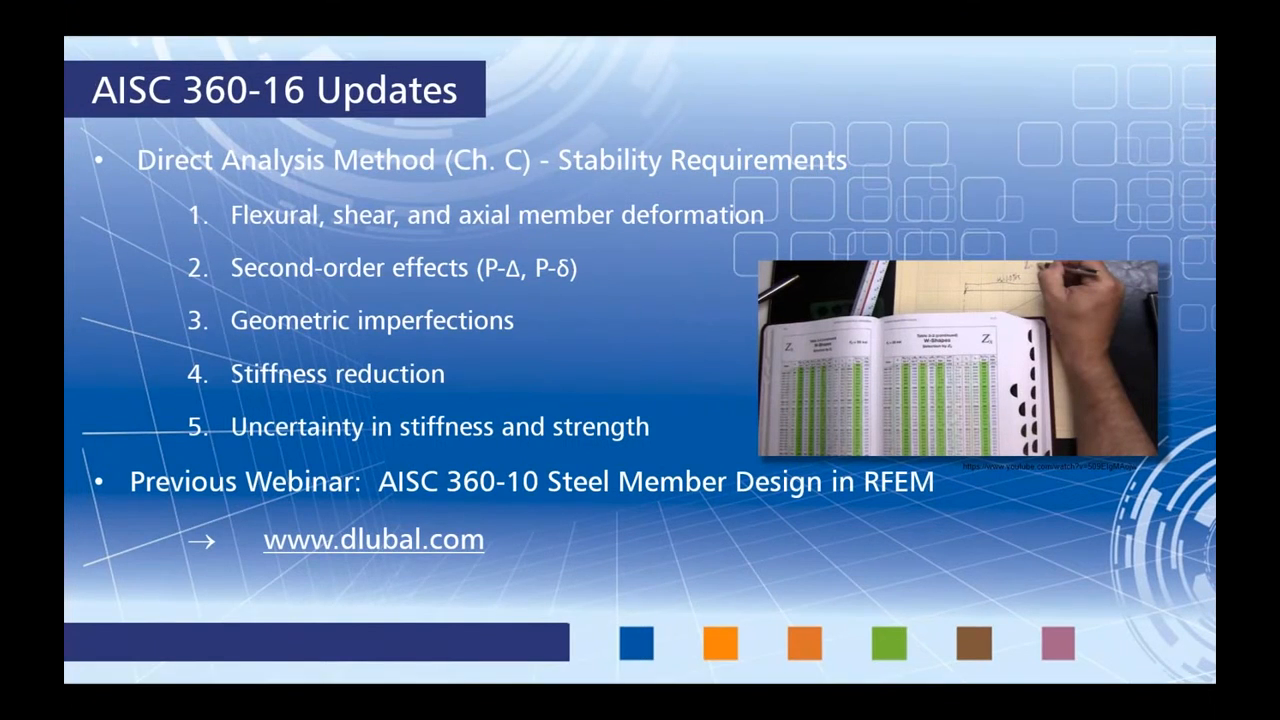
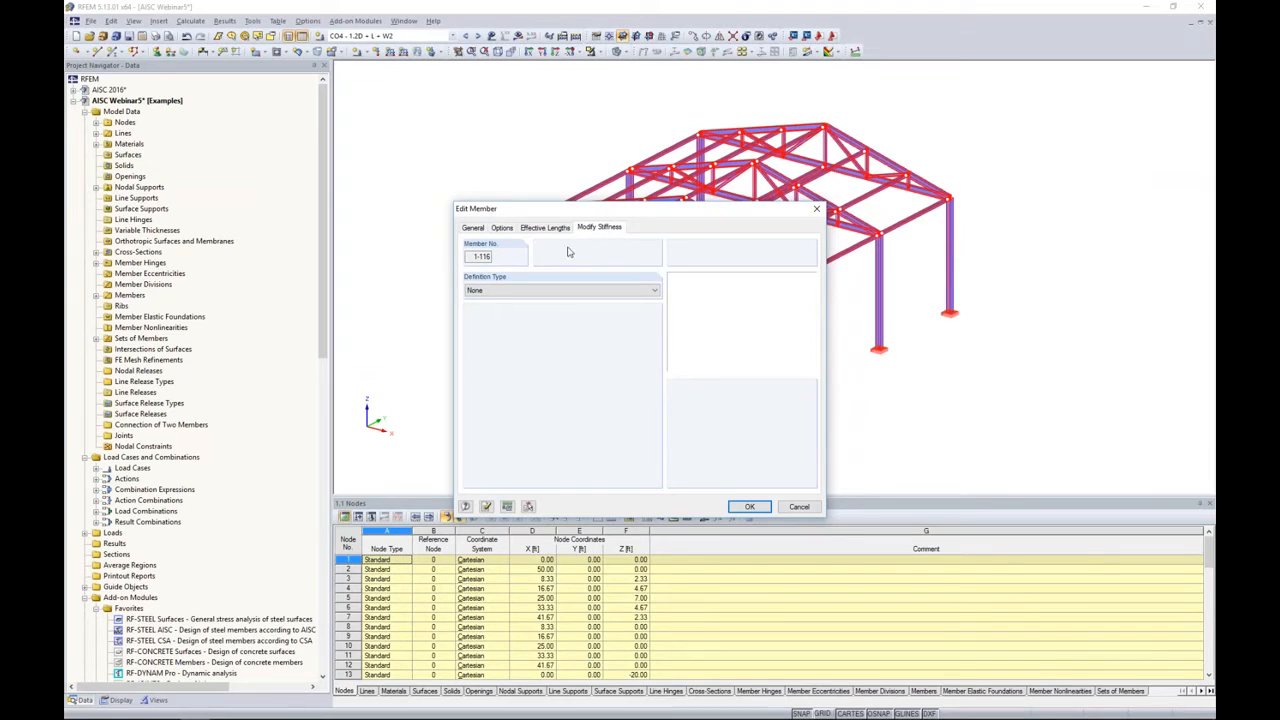
Try the AISC 360-10 C2.3(2) definition with both τb options and the Multiplication Factors definition for the stiffness of members 1-116.
left_click(501, 293)
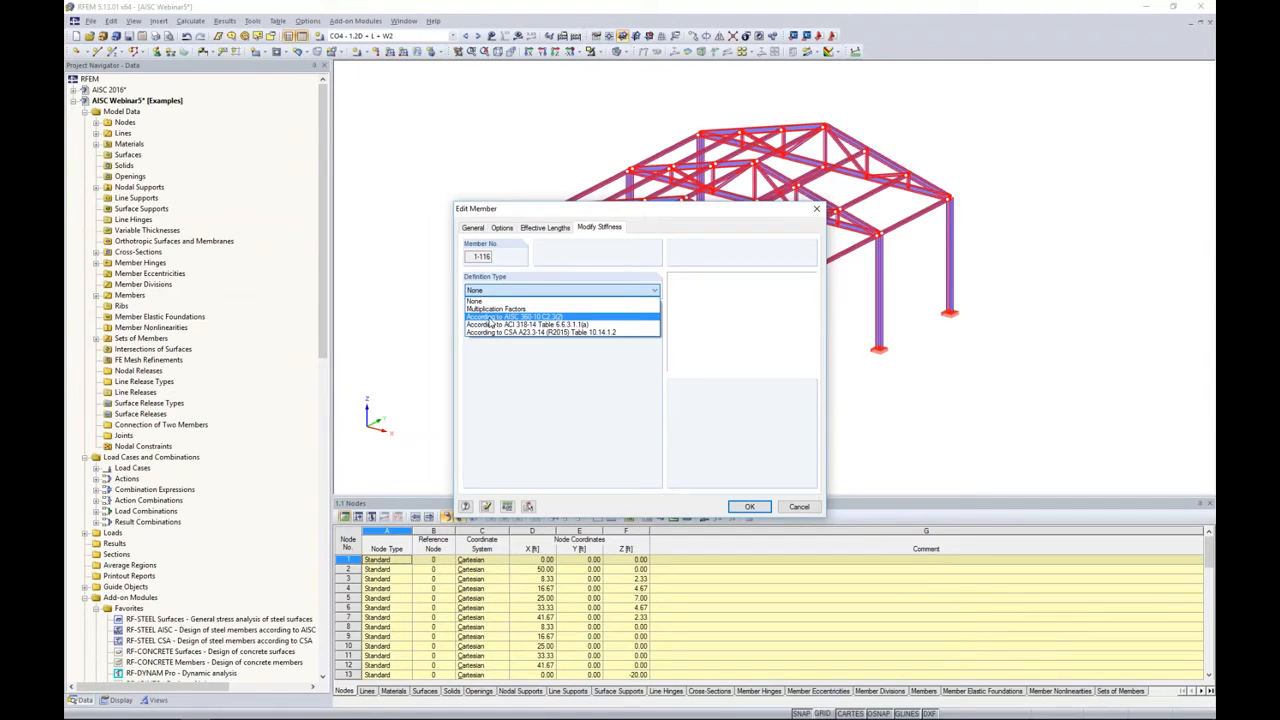
left_click(490, 317)
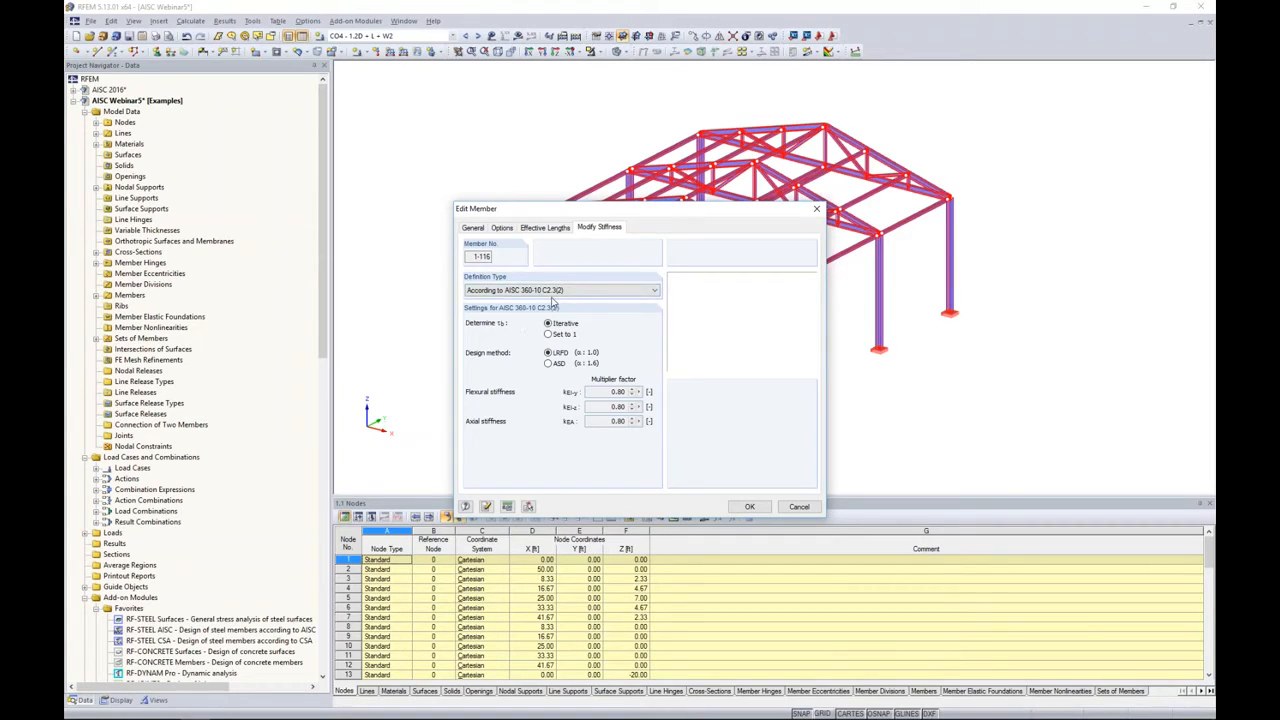
left_click(548, 334)
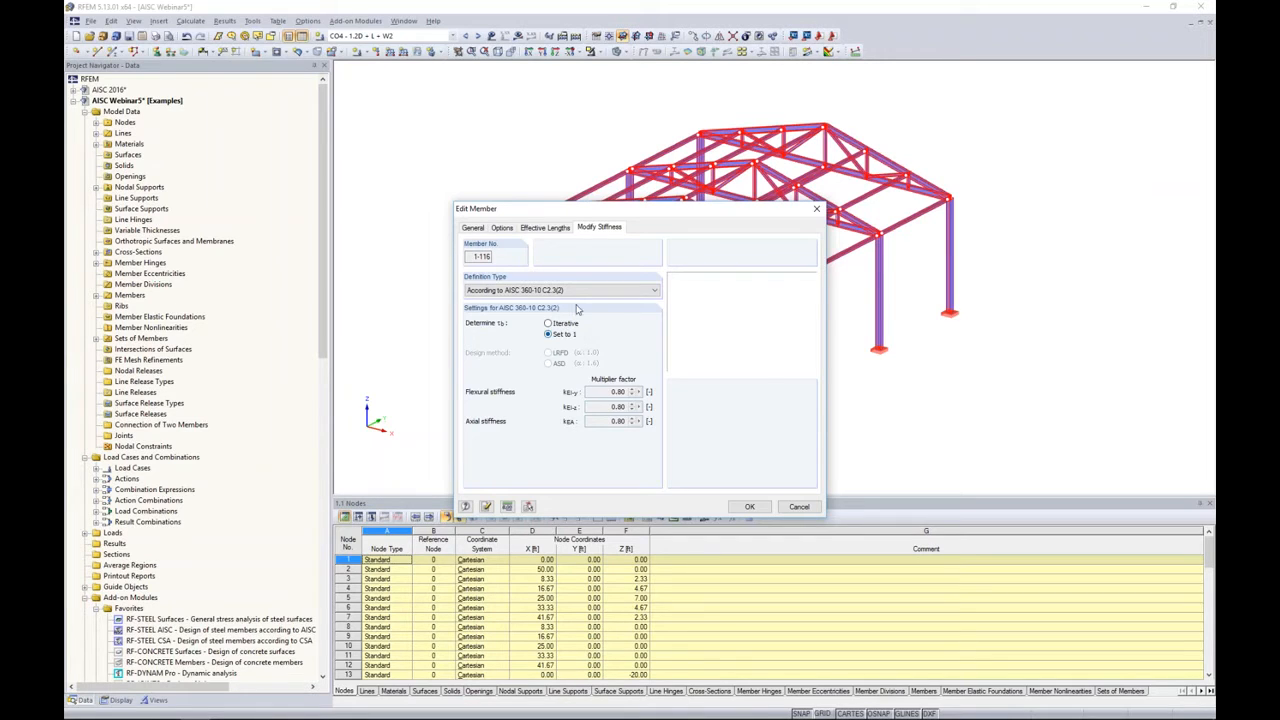
left_click(568, 291)
left_click(641, 358)
left_click(549, 324)
left_click(556, 294)
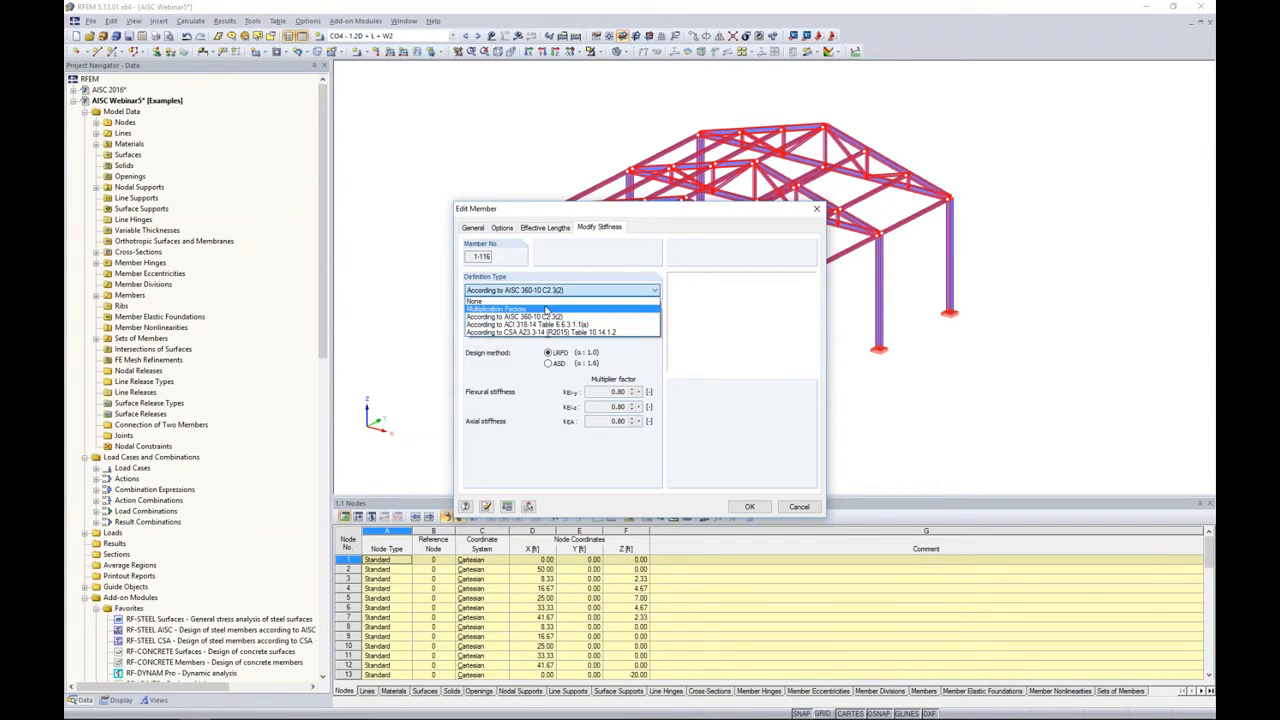
left_click(560, 308)
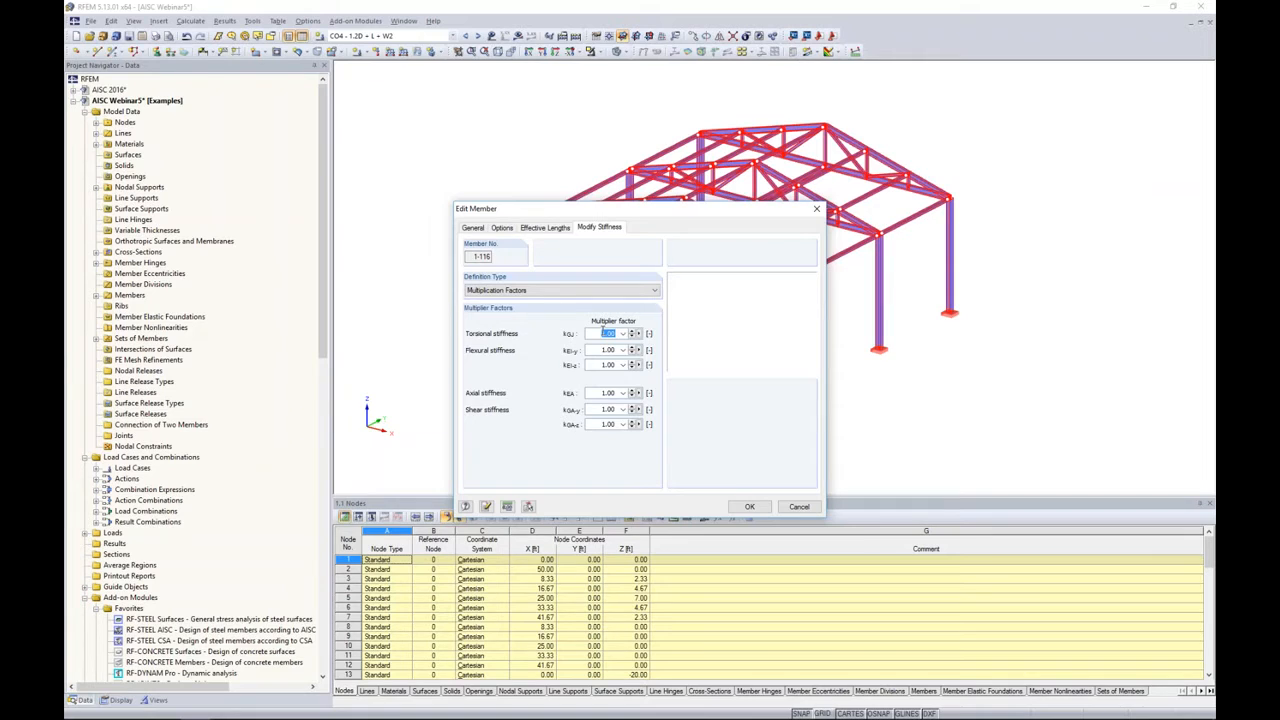
Modify the stiffness of members 1-116 according to AISC 360-10 C2.3(2) with iterative τb and the LRFD design method.
left_click(593, 291)
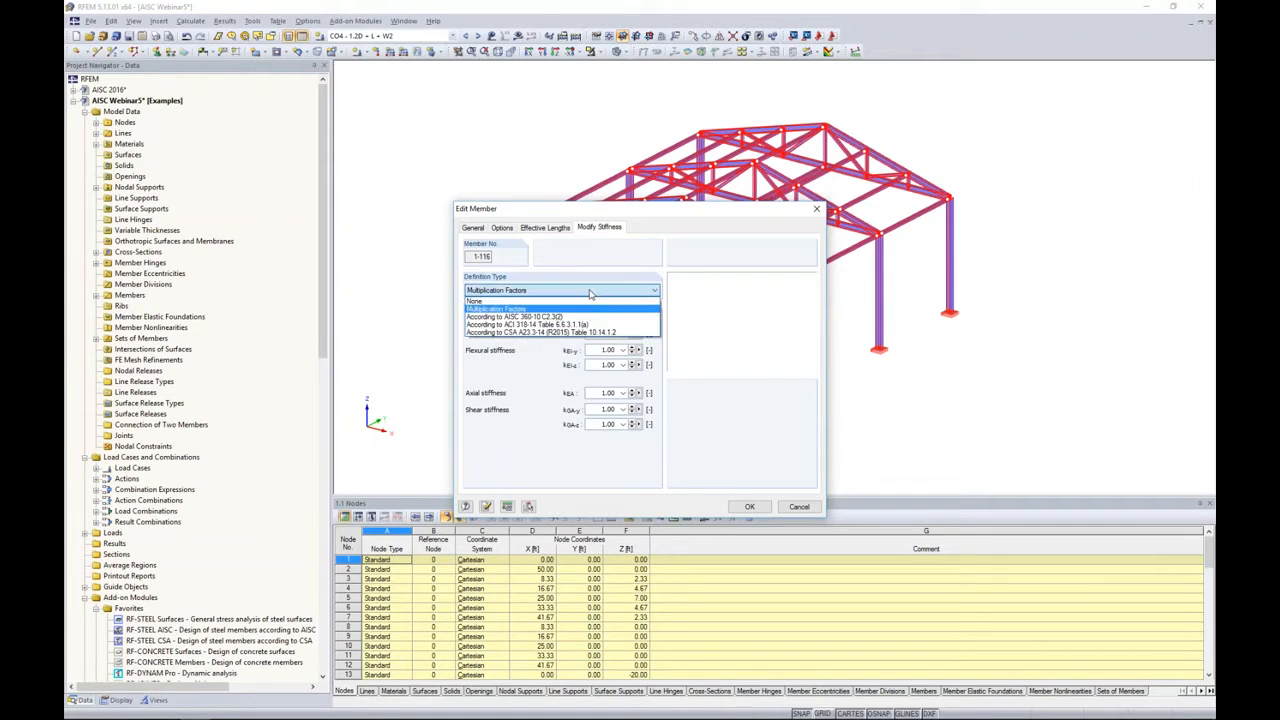
left_click(565, 317)
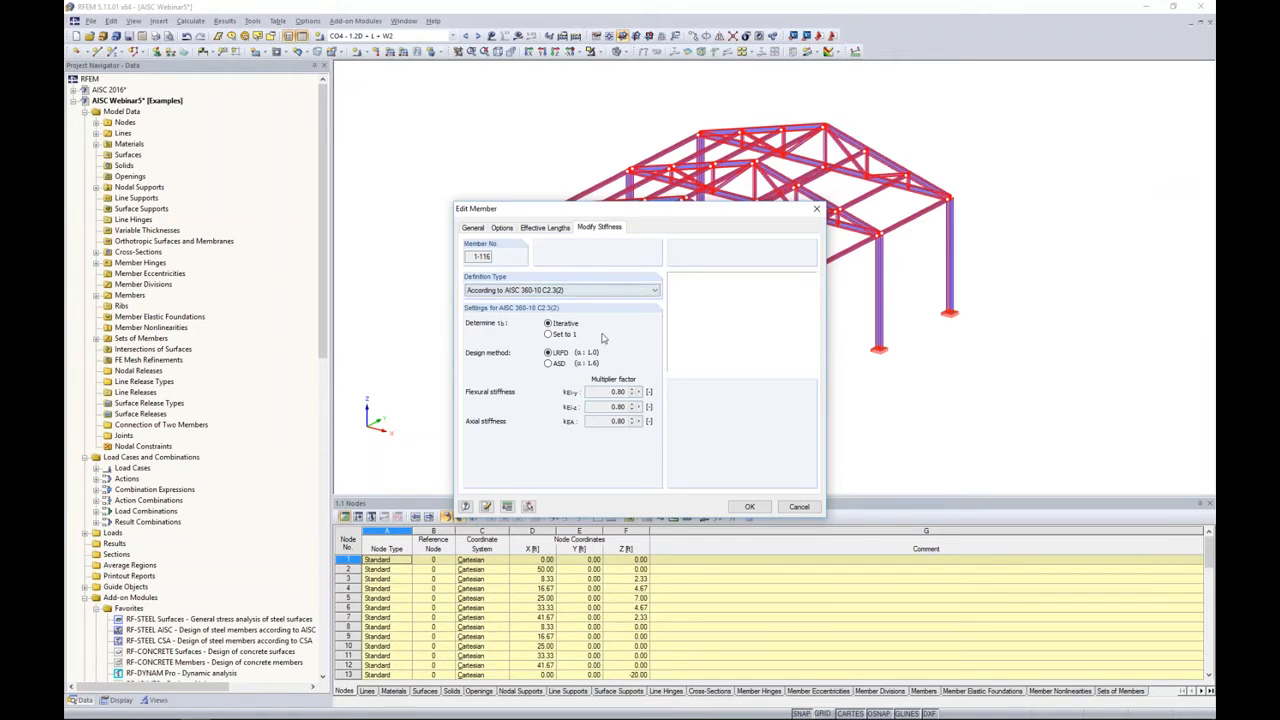
left_click(749, 506)
left_click(840, 417)
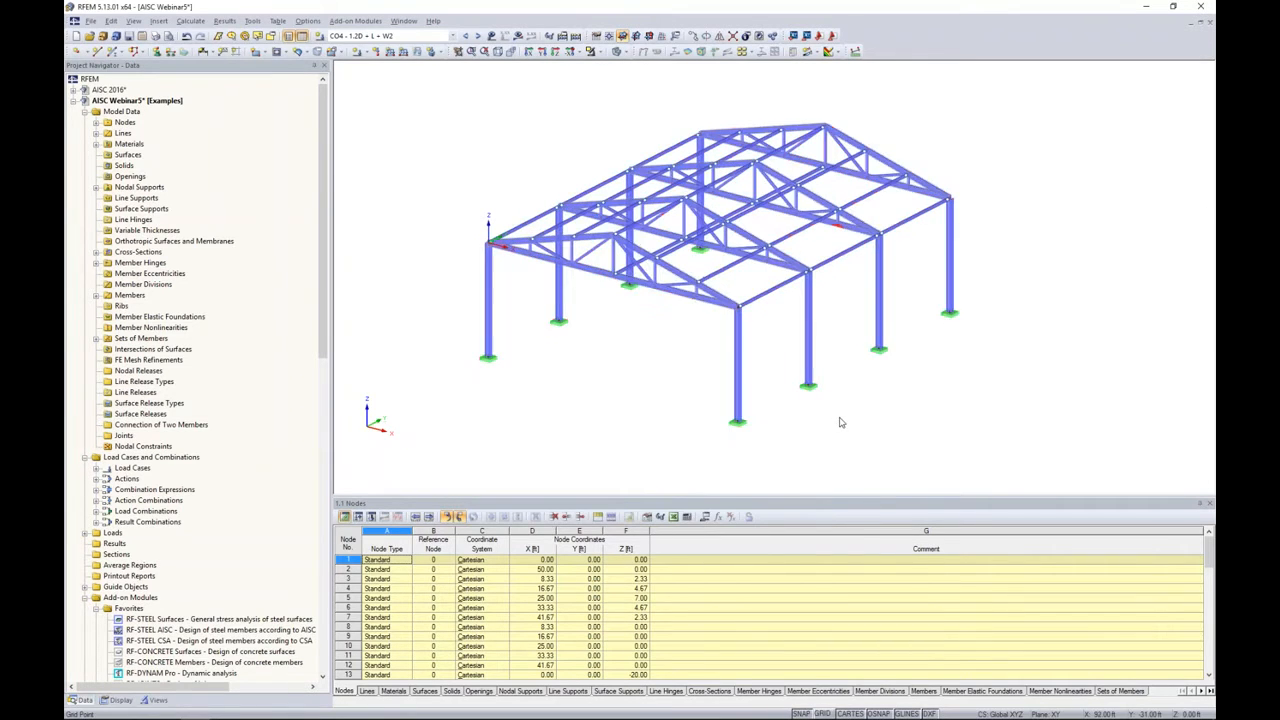
Calculate all load cases and combinations and view the global deformations up to CO6 - 1.2D + W2.
left_click(190, 21)
left_click(215, 37)
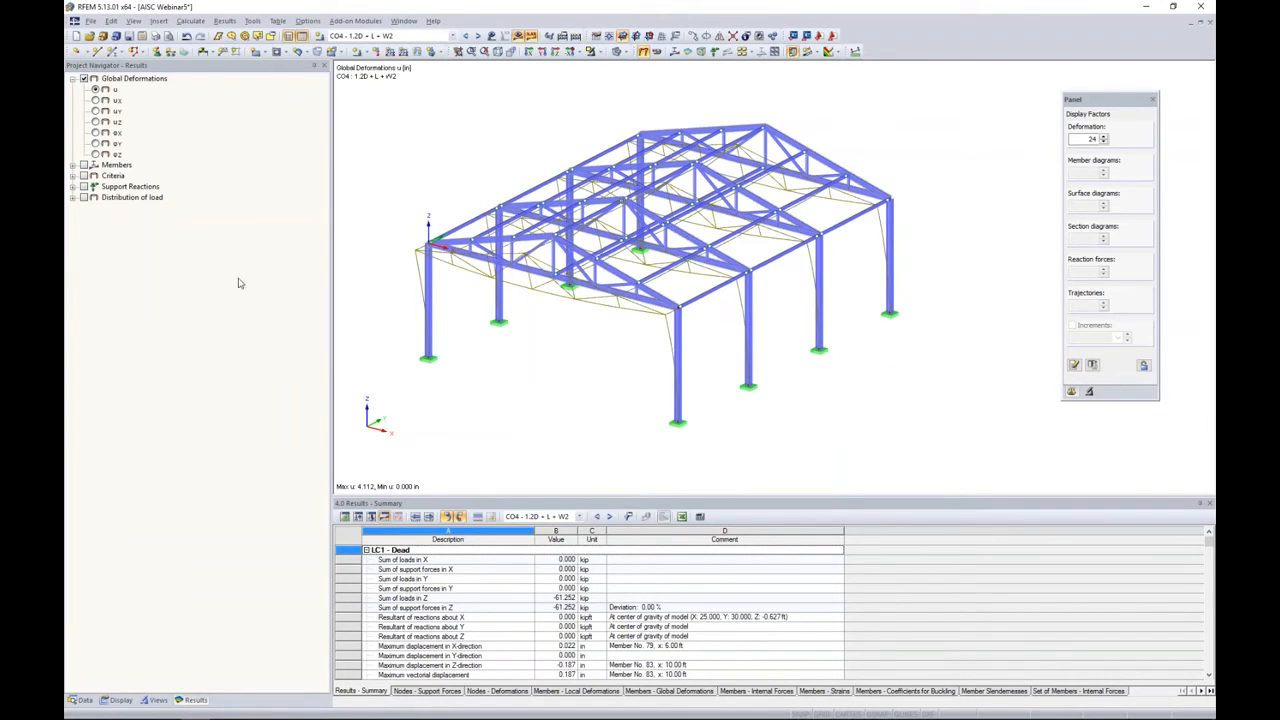
middle_click_drag(949, 218, 846, 210, "ctrl")
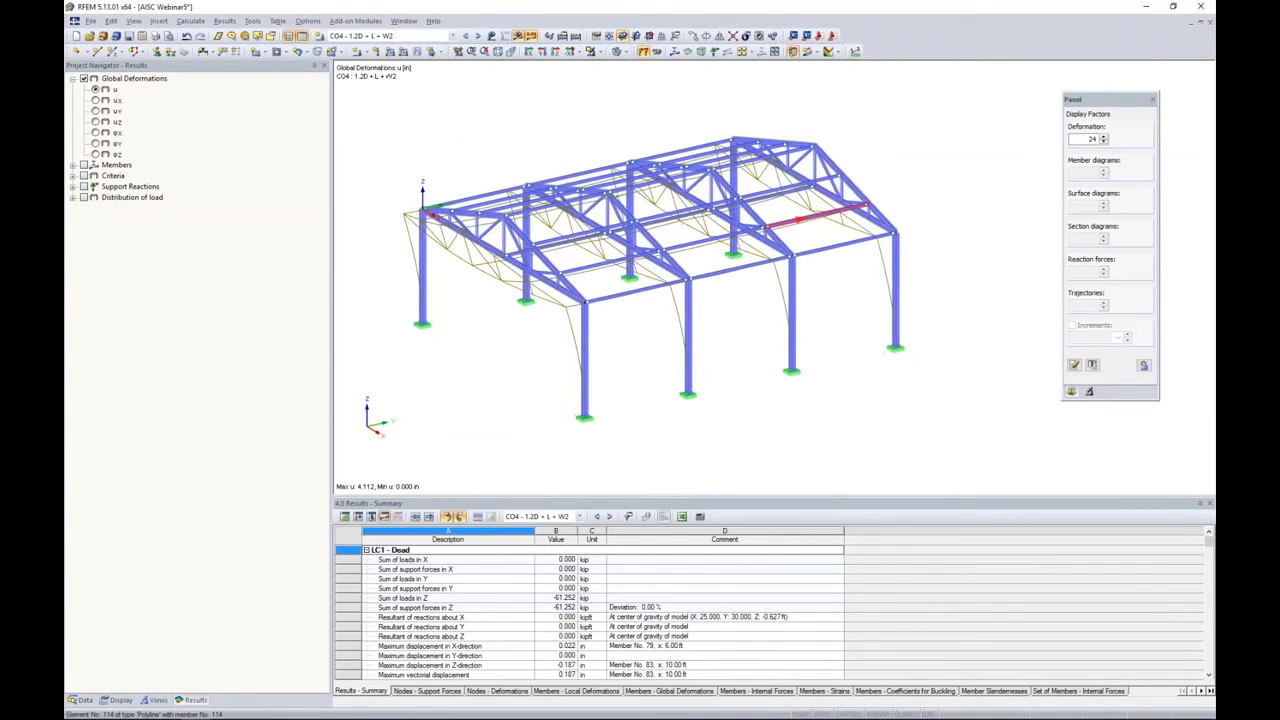
left_click(479, 37)
left_click(479, 37)
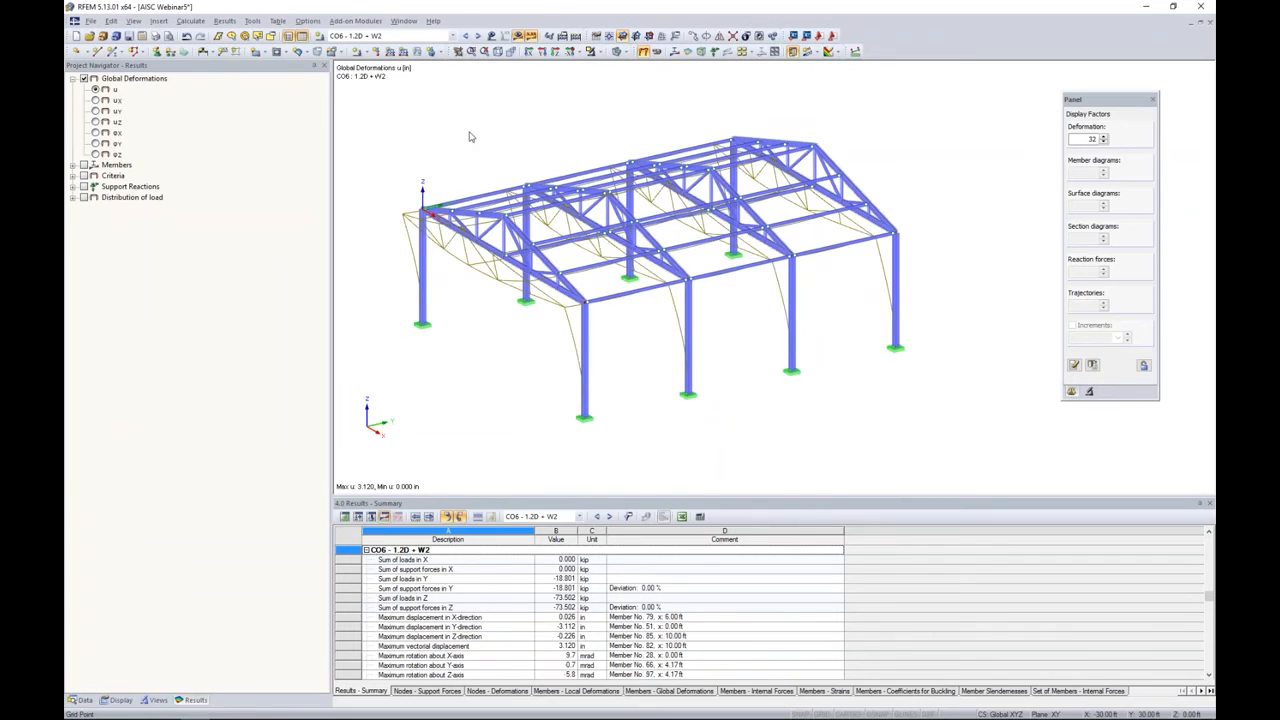
Display the axial internal forces N on the members for load combination CO4 - 1.2D + L + W2.
left_click(466, 37)
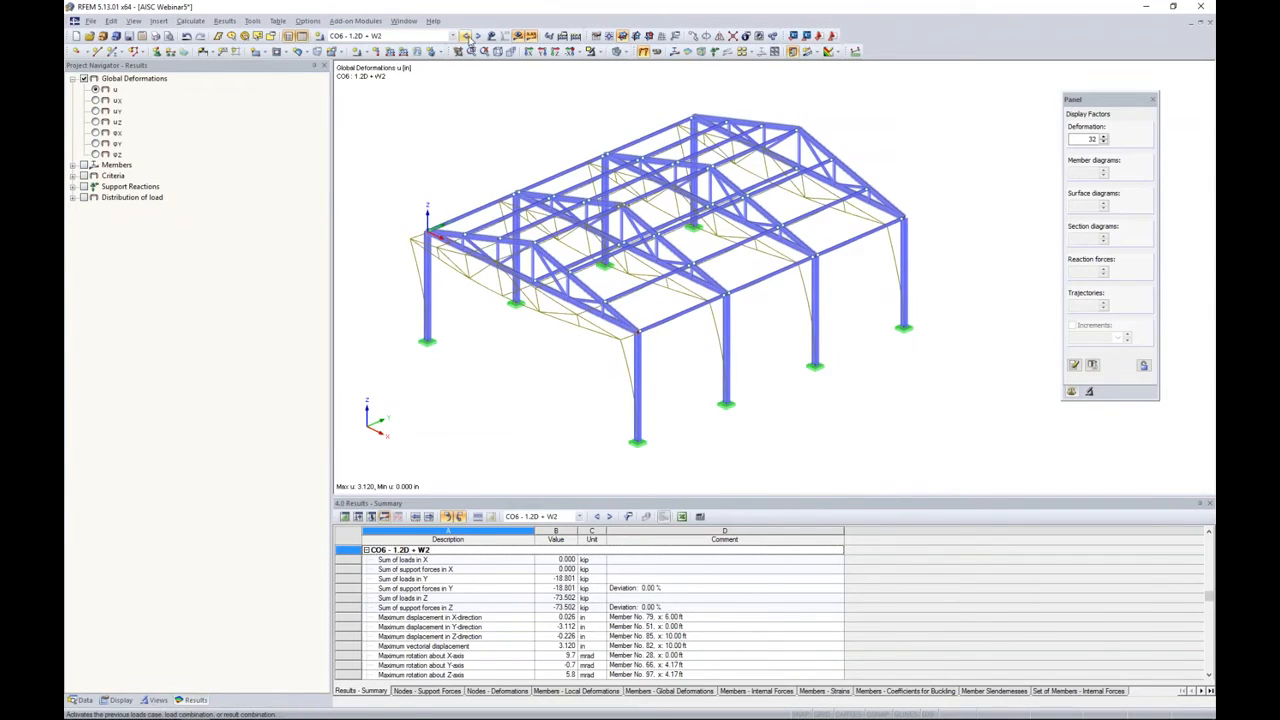
left_click(466, 37)
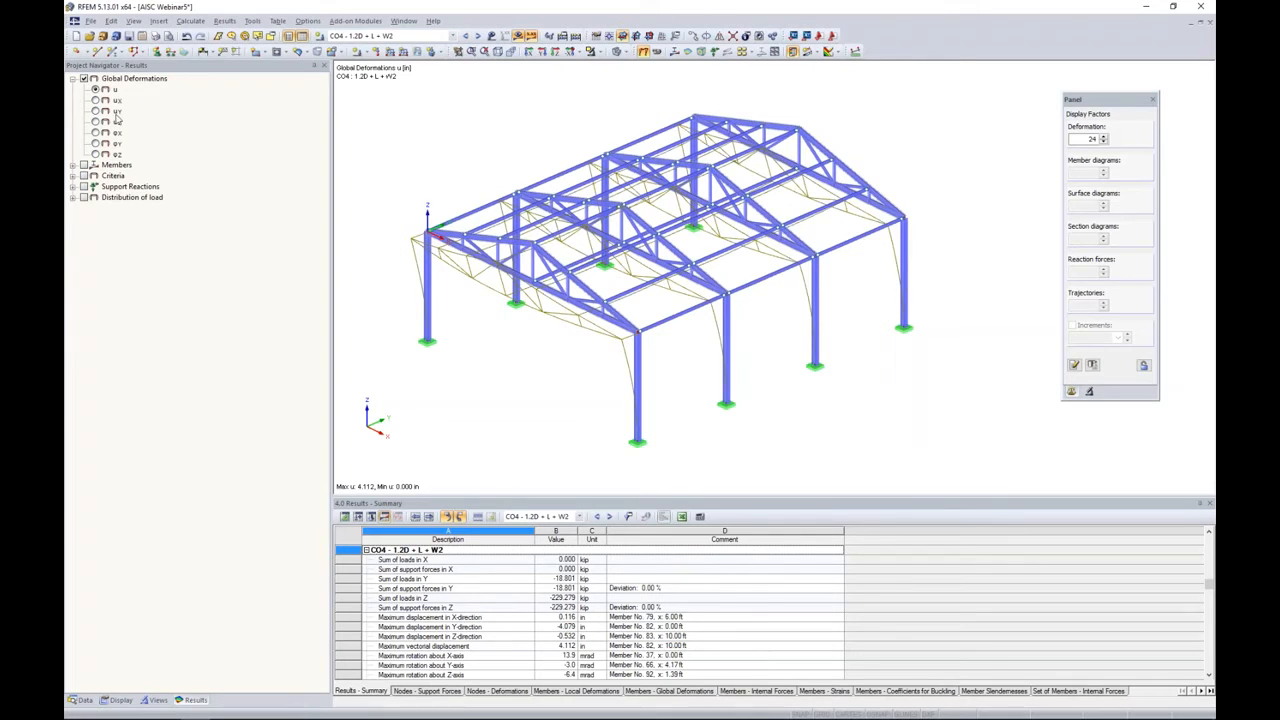
left_click(72, 166)
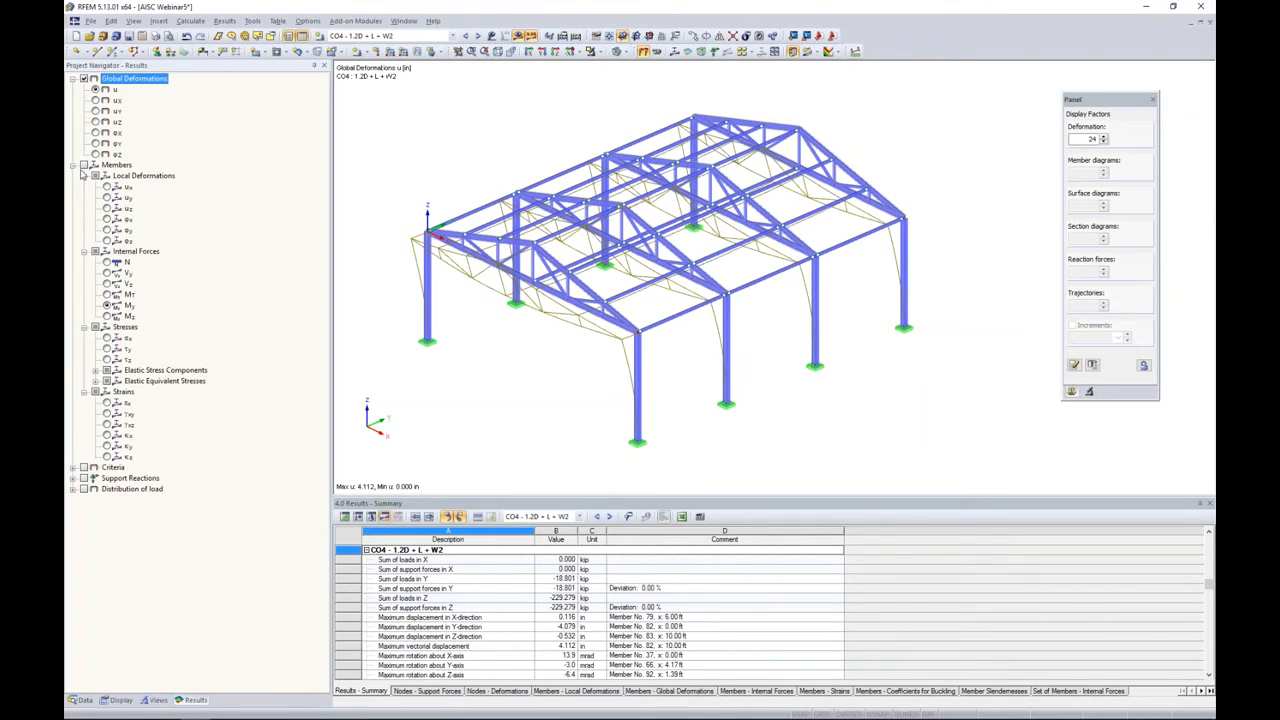
left_click(84, 165)
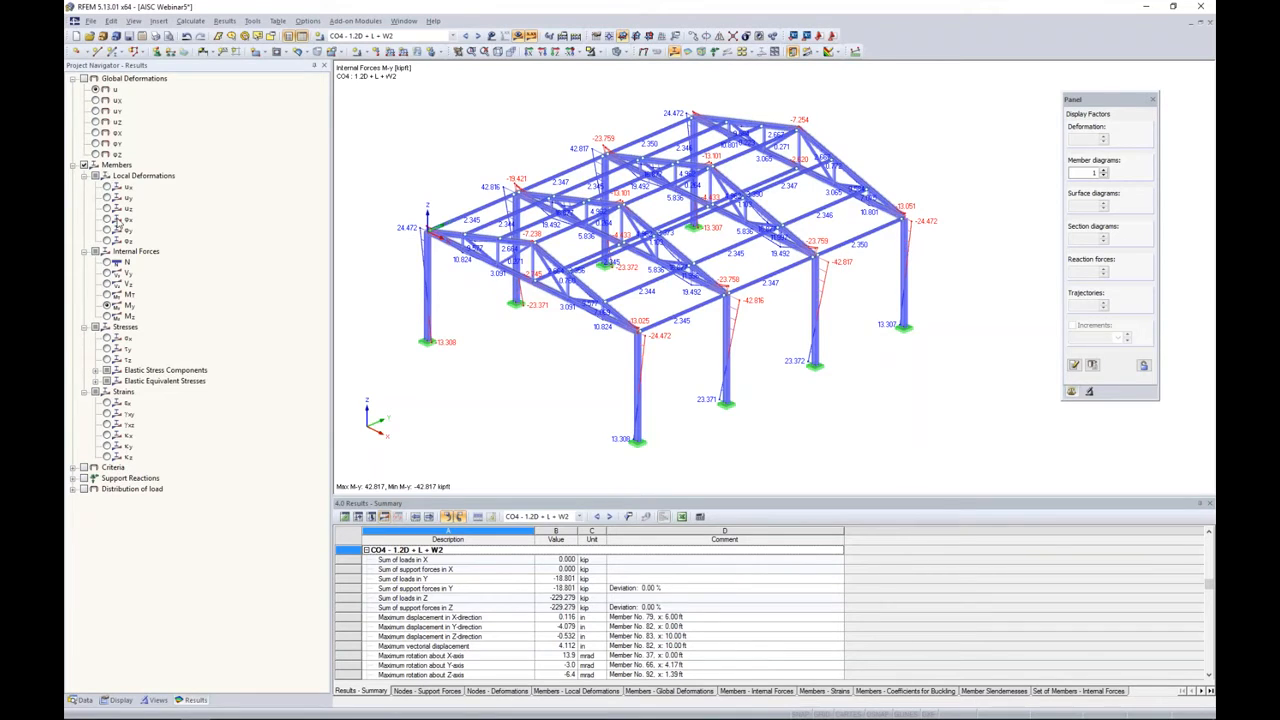
left_click(106, 262)
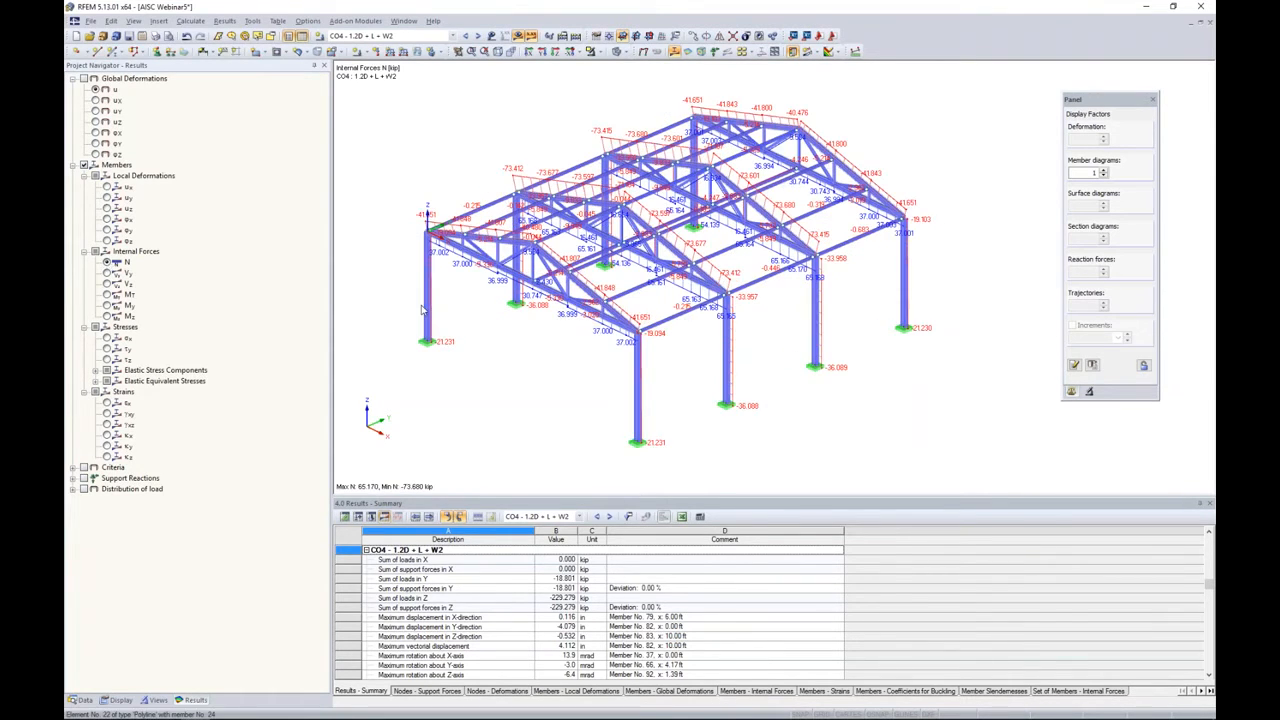
middle_click_drag(545, 369, 622, 315, "ctrl")
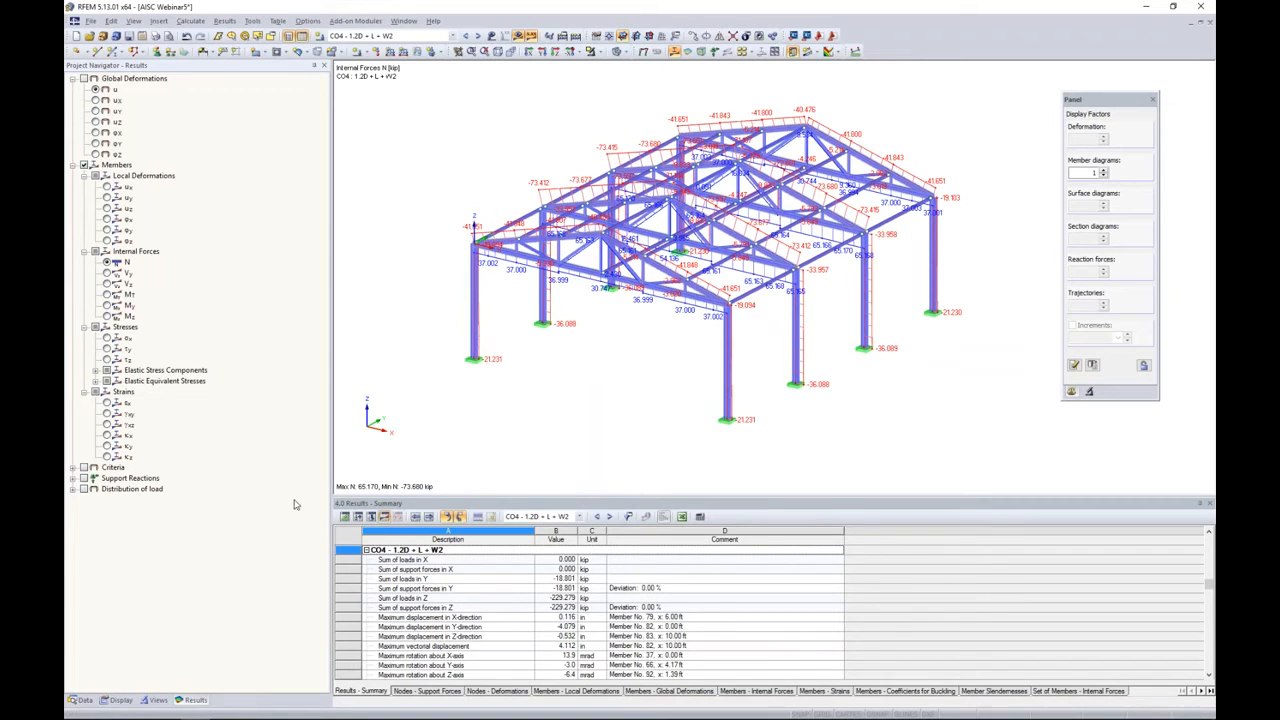
View the member results as With Diagram, Without Diagram and Cross-Sections, and return the display to Two-Colored.
left_click(120, 699)
scroll(180, 448, "down", 3)
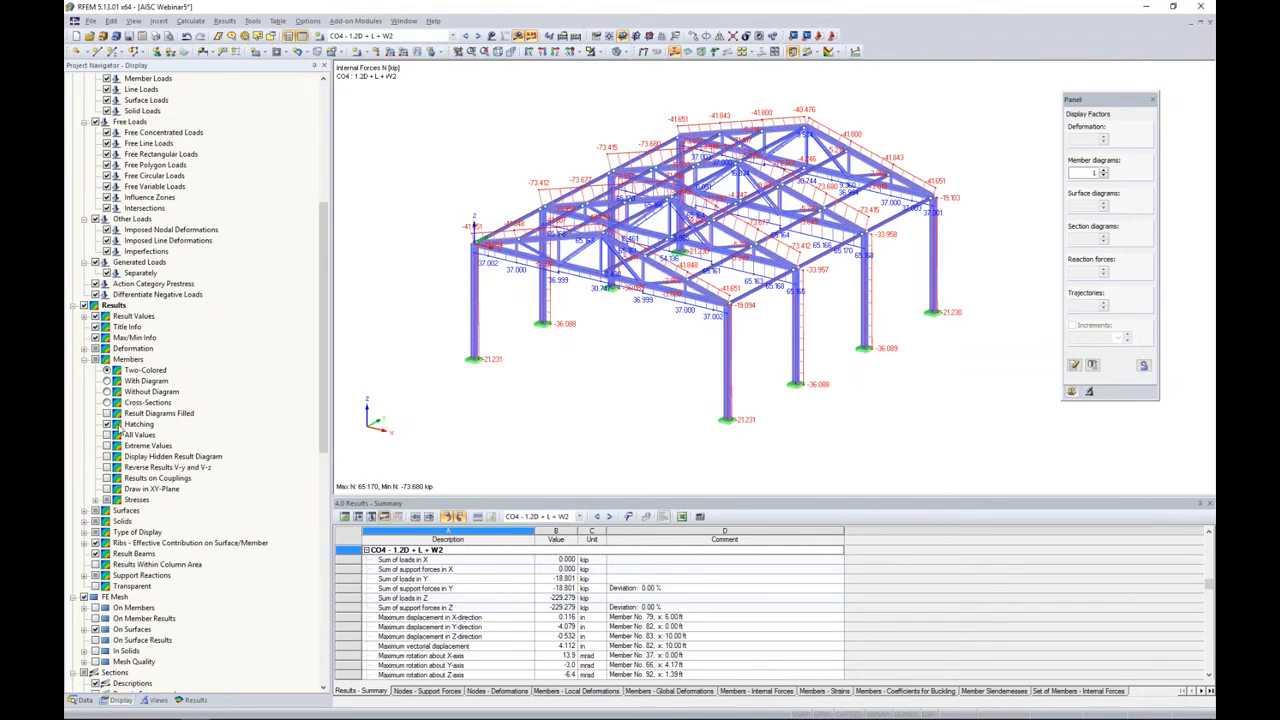
left_click(107, 381)
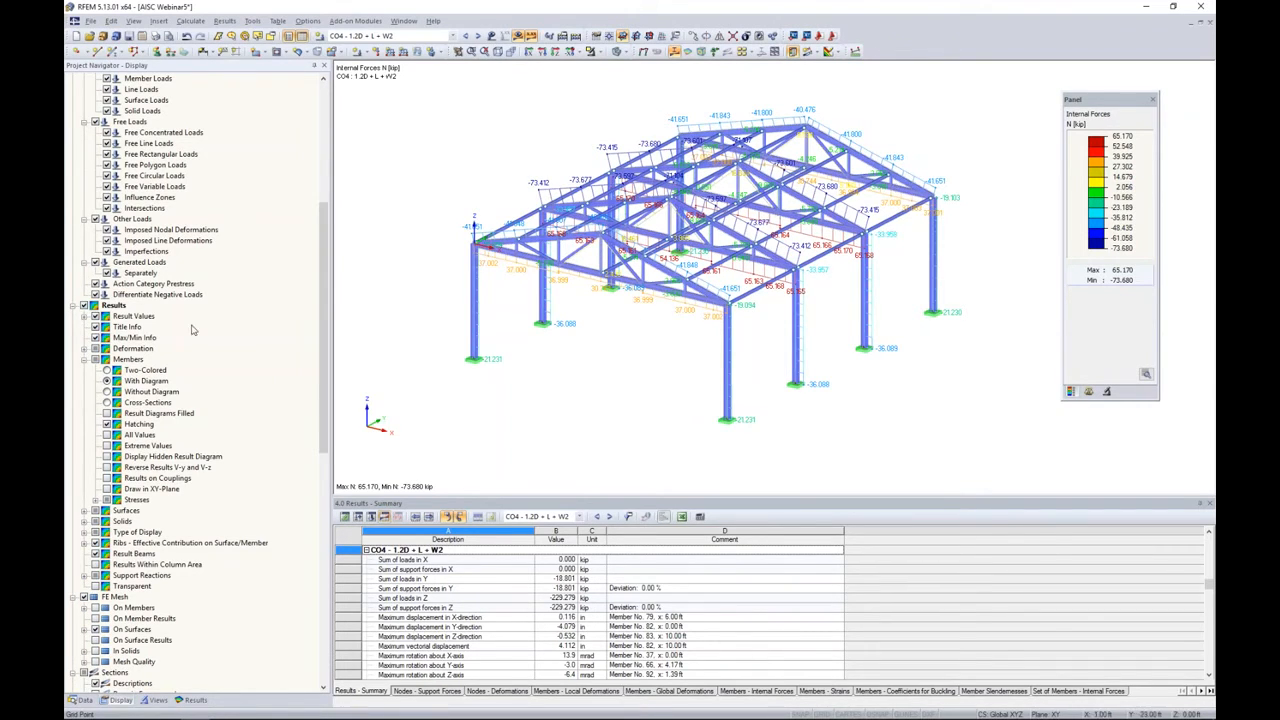
left_click(107, 391)
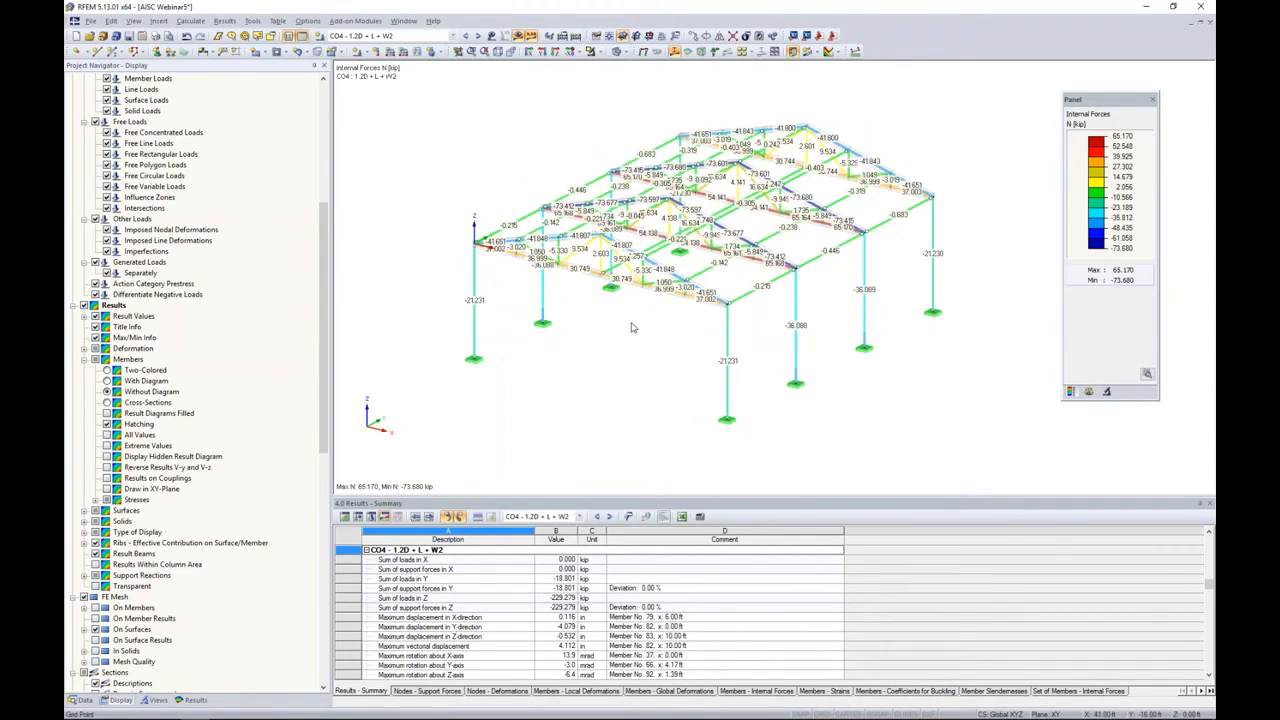
scroll(610, 345, "up", 5)
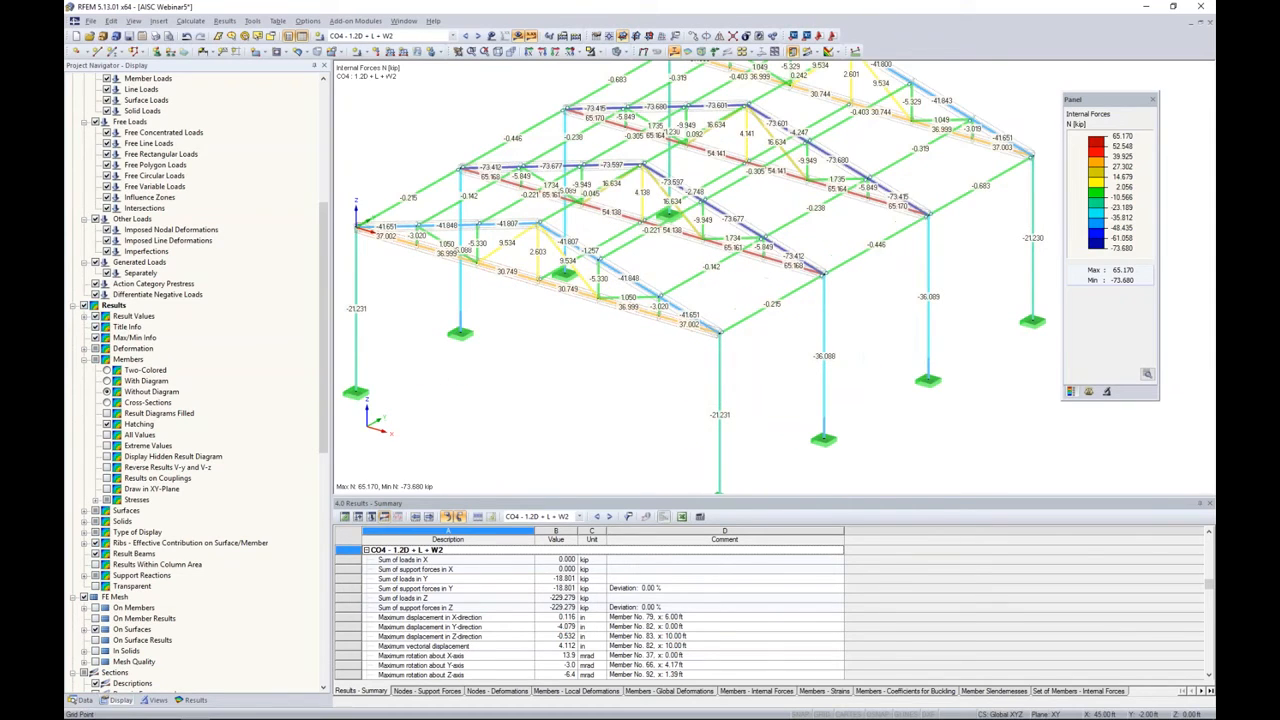
left_click(107, 402)
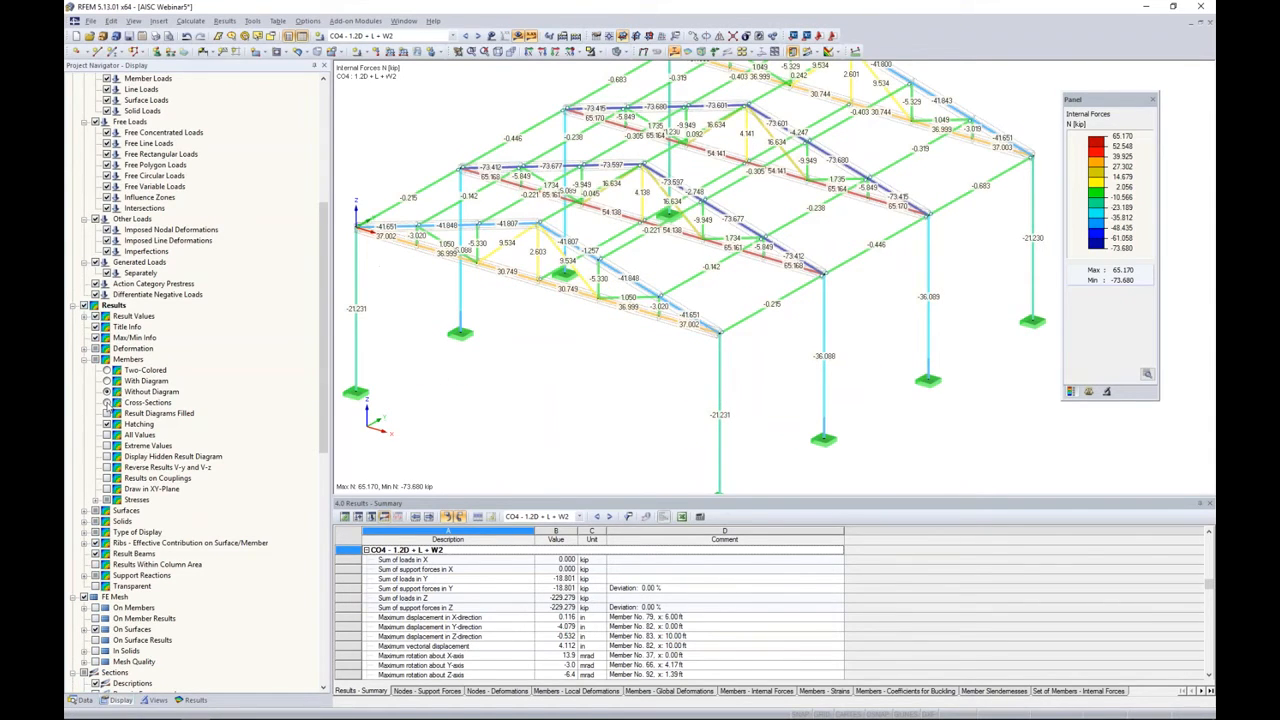
scroll(597, 358, "down", 2)
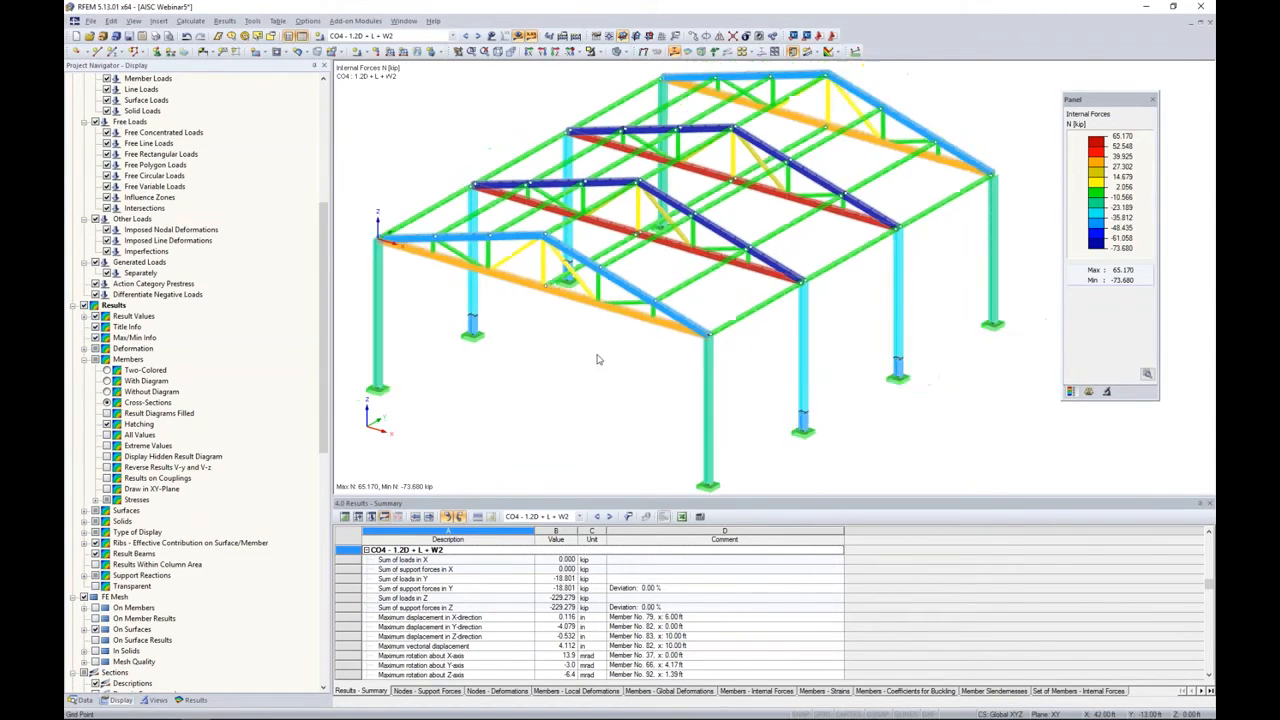
left_click(107, 370)
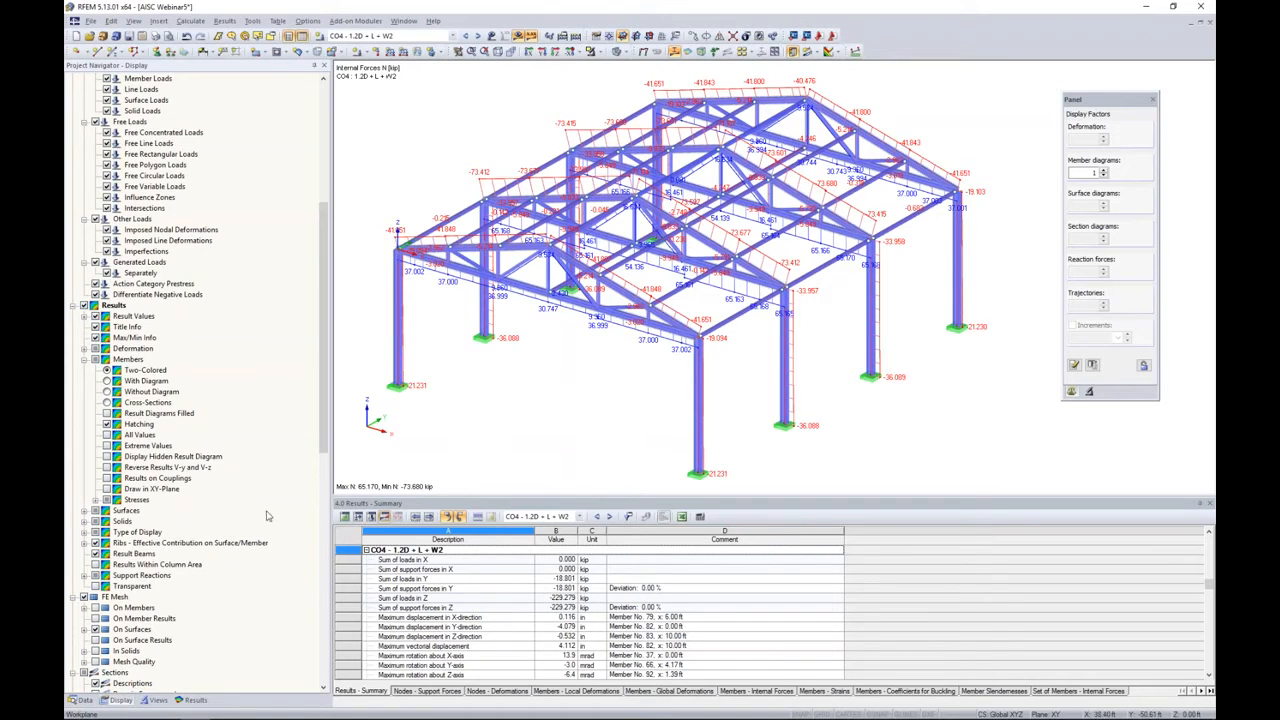
Open the result diagrams of the front corner column and add the bending moment My to them.
left_click(193, 700)
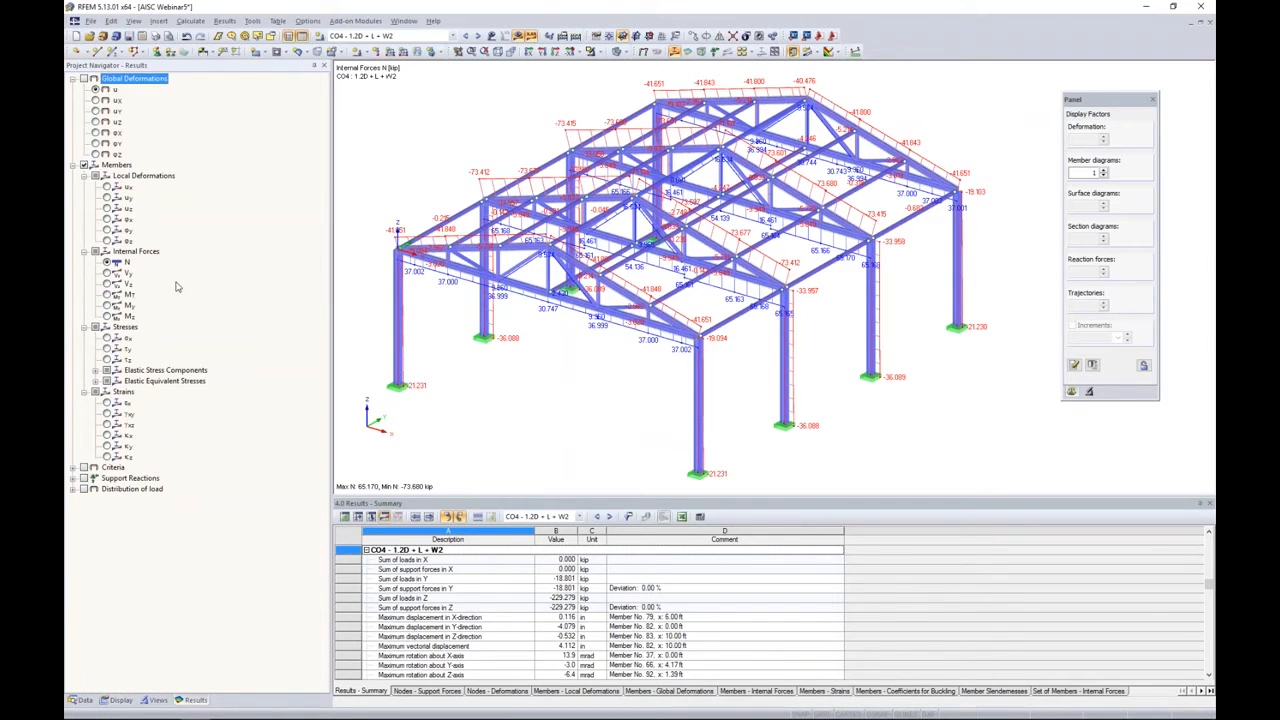
middle_click_drag(668, 399, 689, 372, "ctrl")
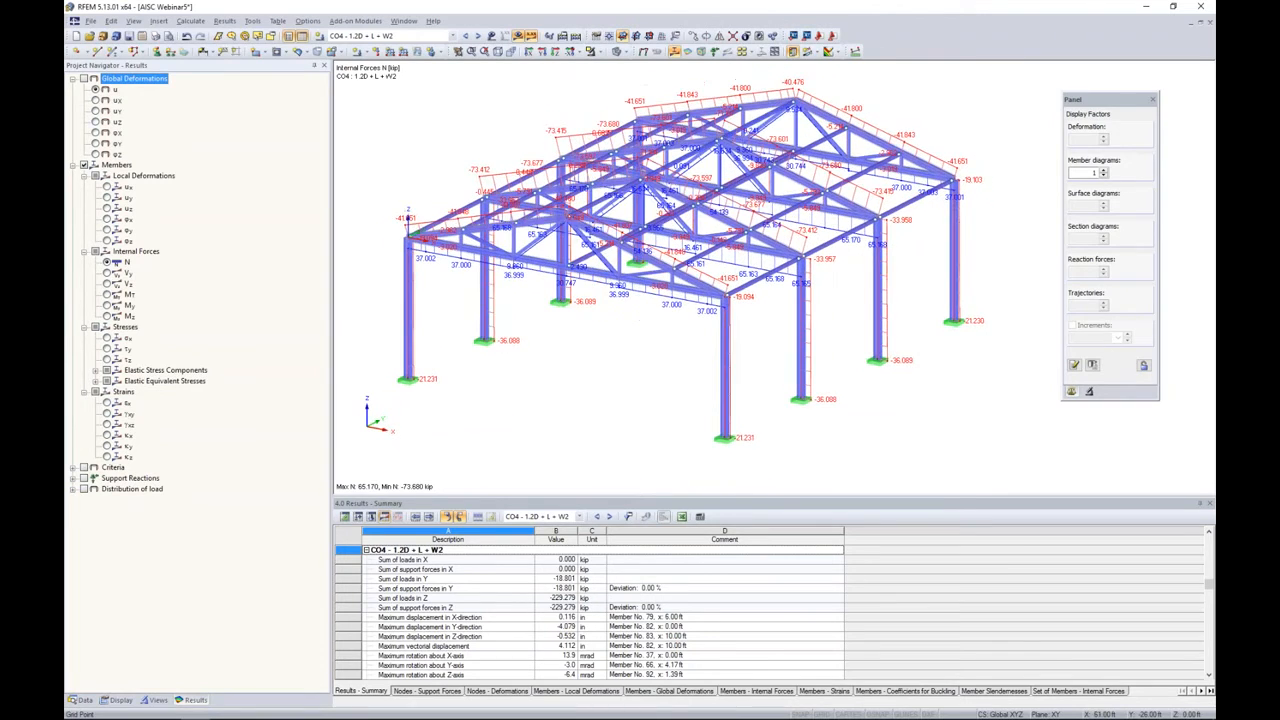
right_click(724, 344)
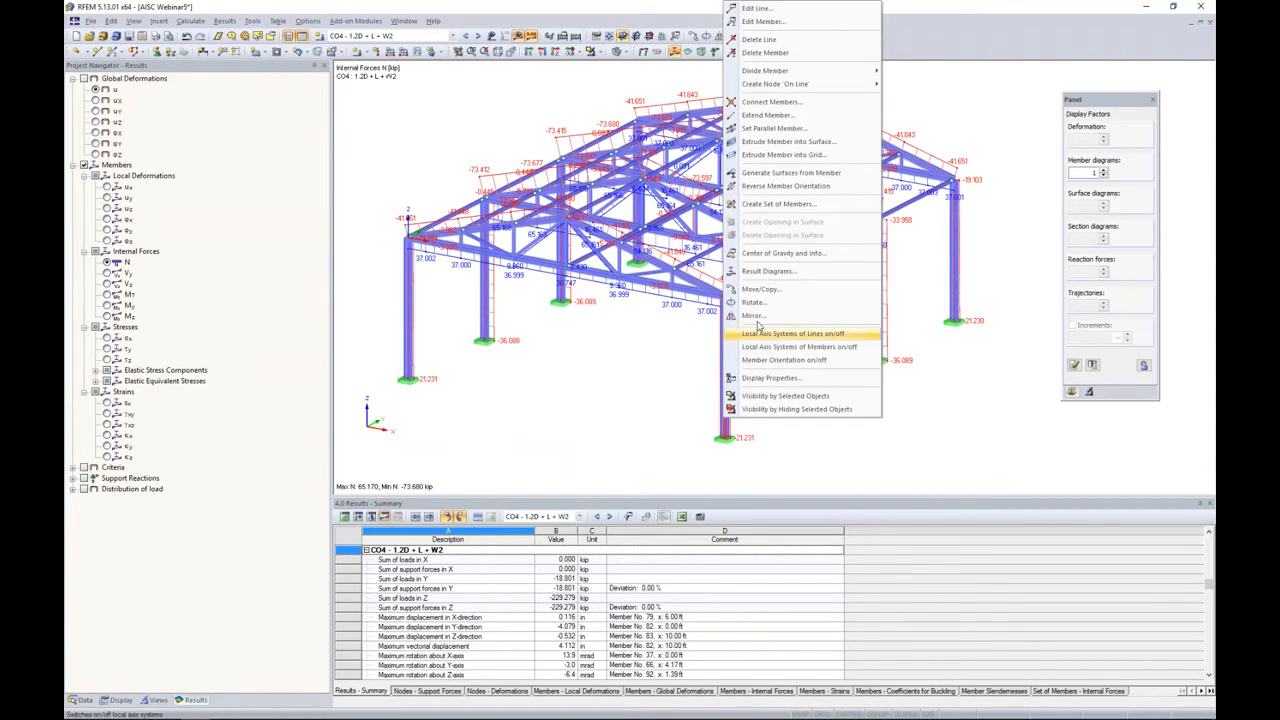
left_click(767, 272)
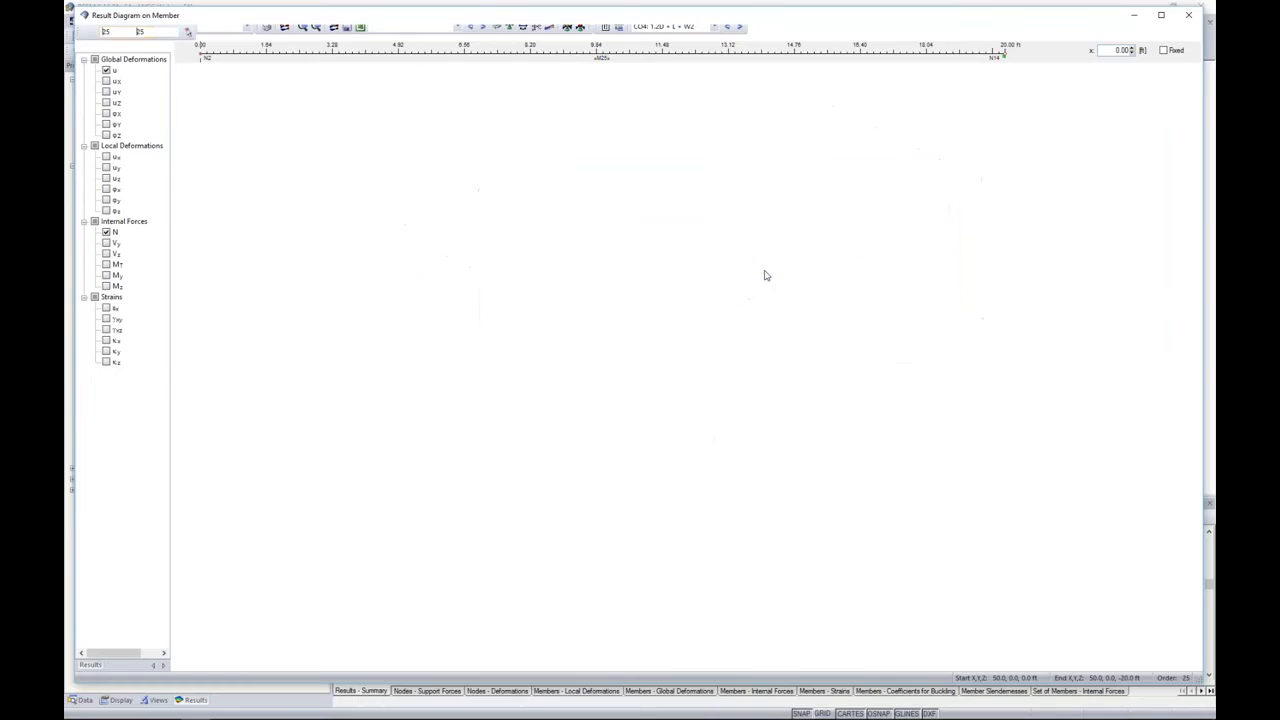
left_click(106, 275)
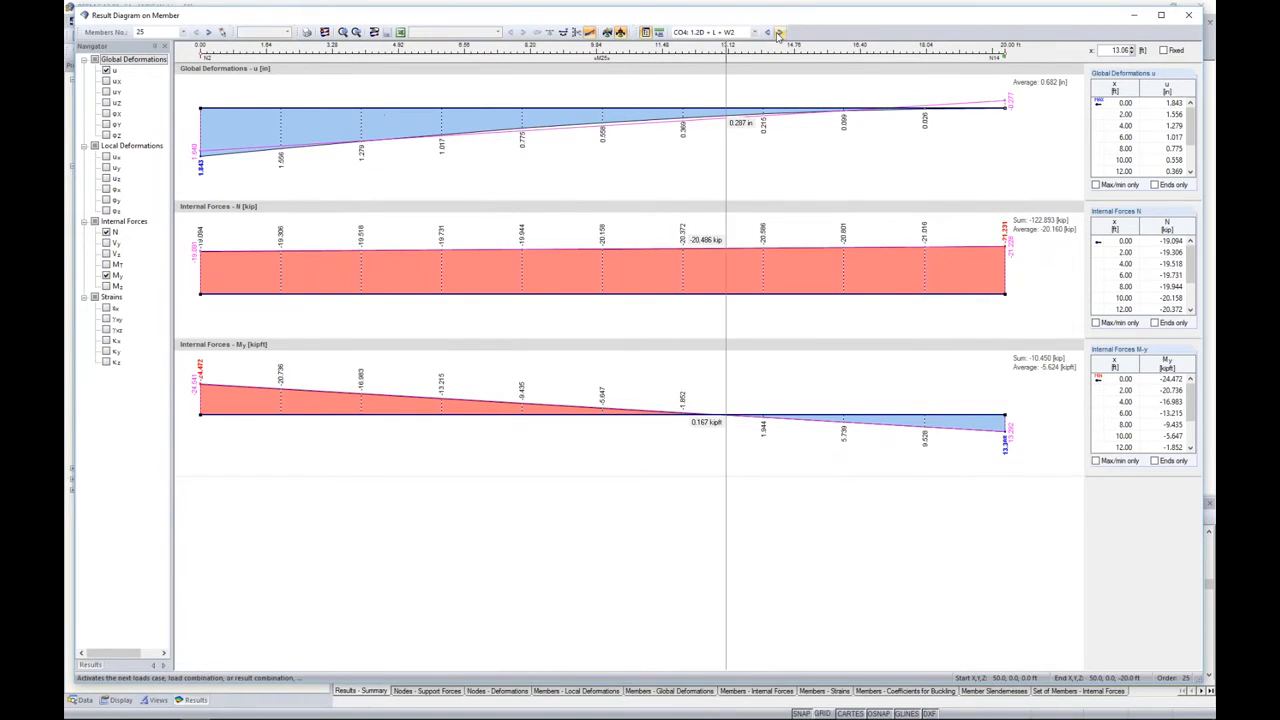
Step through the column's result diagrams up to load combination CO7: 0.9D + W1 and close the diagram window.
left_click(779, 33)
left_click(779, 33)
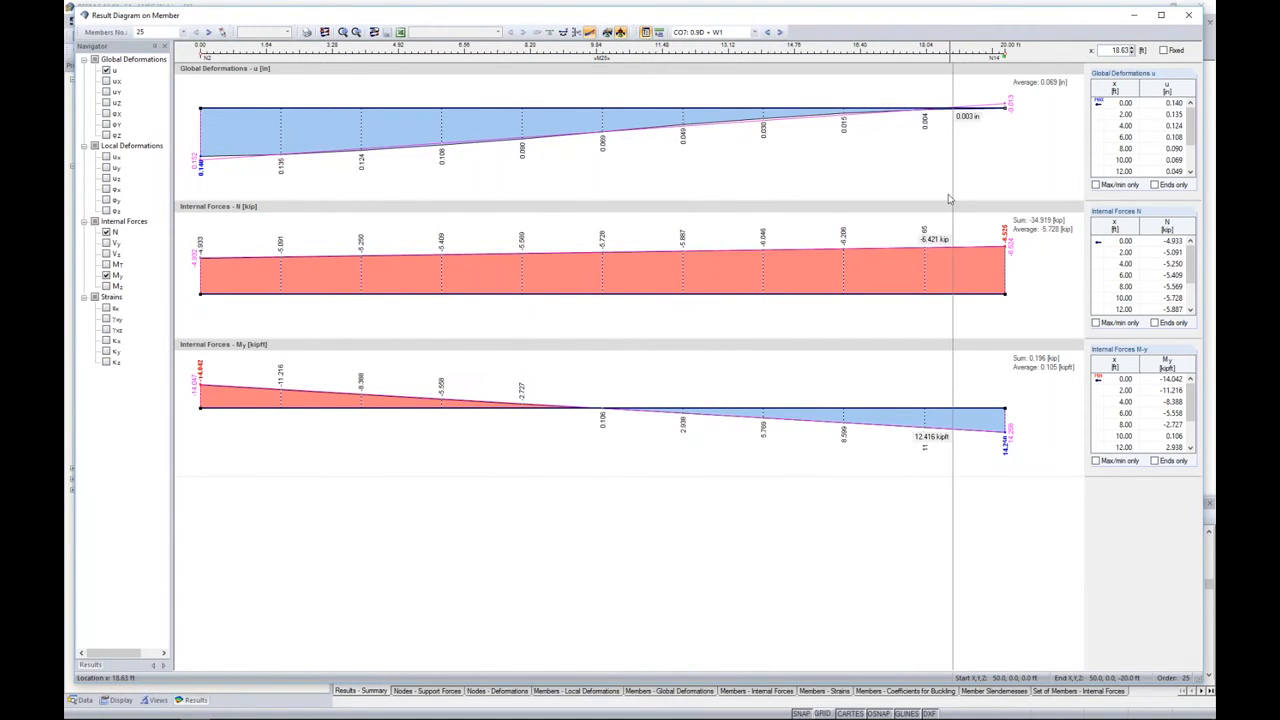
left_click(1188, 15)
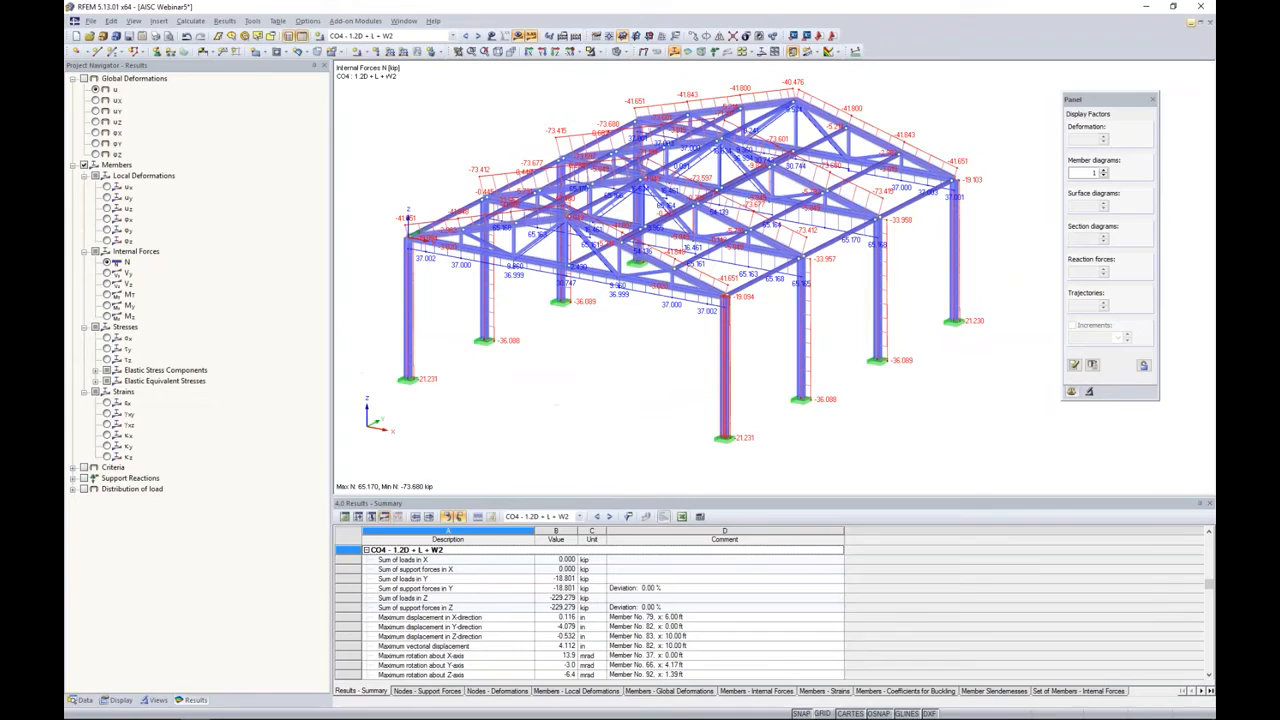
View the support reactions on the model, and turn off the display of both reactions and member results.
scroll(616, 365, "down", 1)
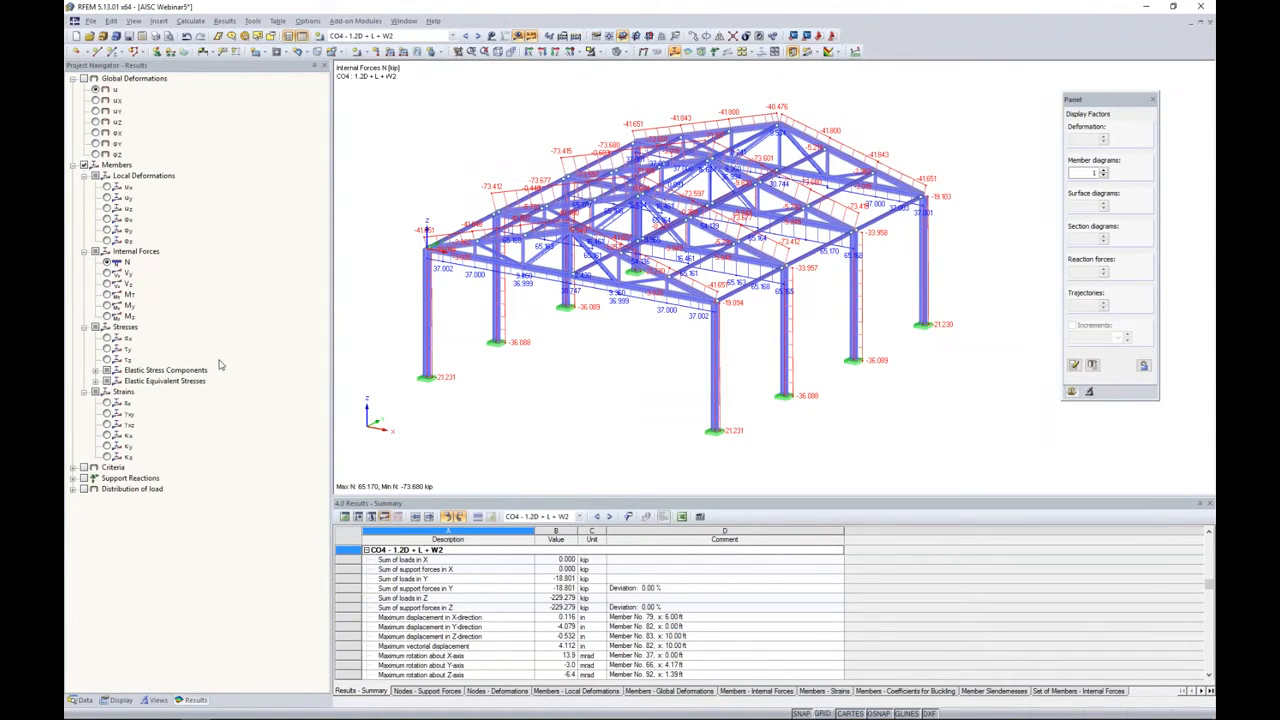
left_click(85, 478)
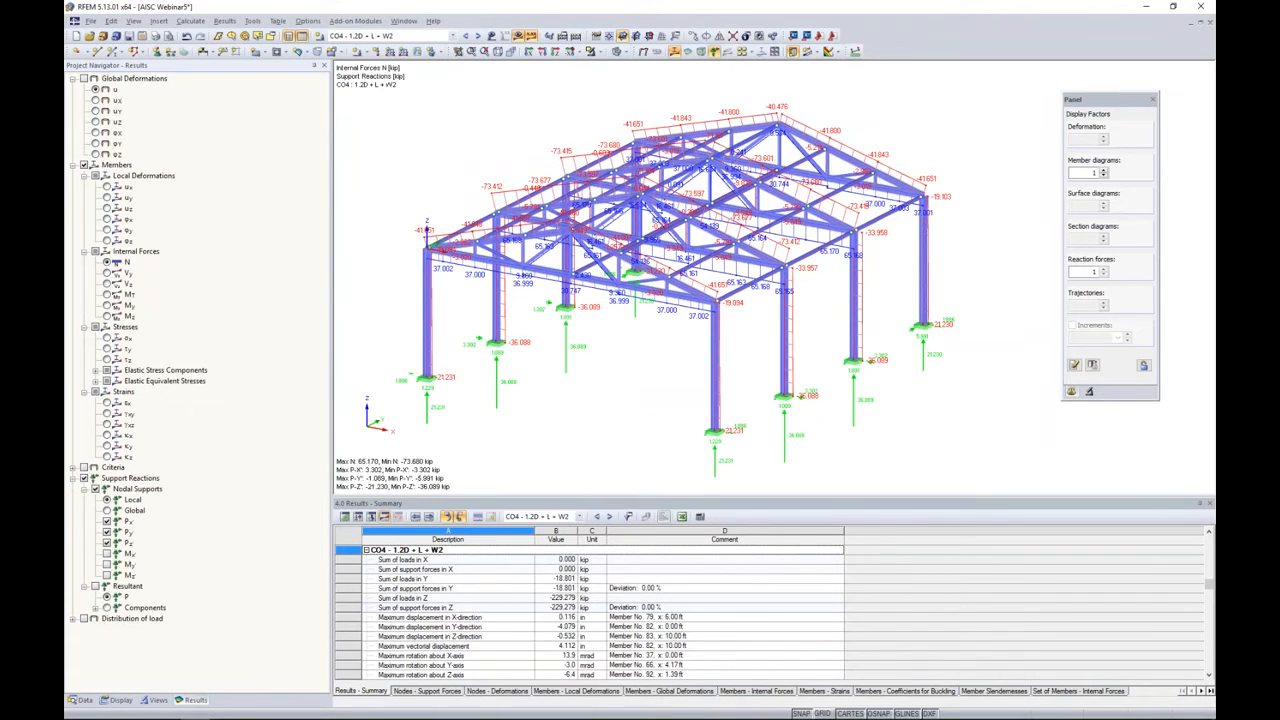
left_click(85, 478)
left_click(85, 165)
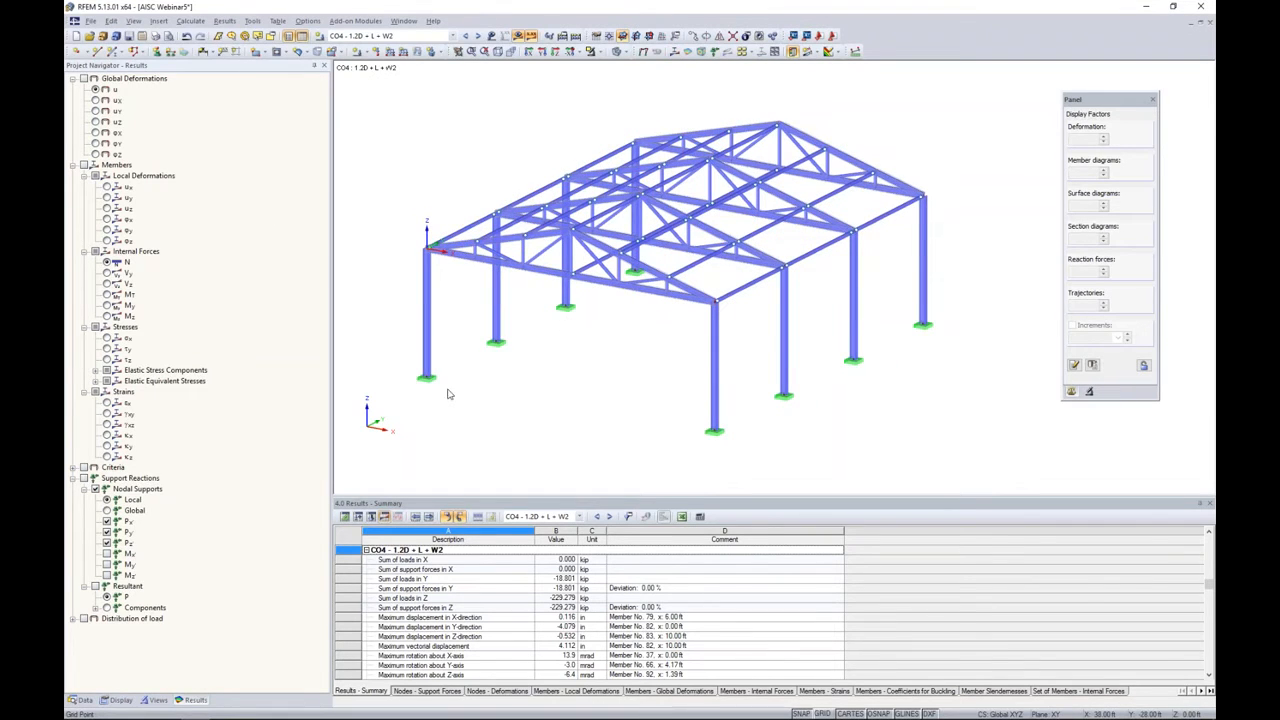
Locate the RF-STEEL AISC add-on module among the project data favorites and check its available options.
left_click(84, 699)
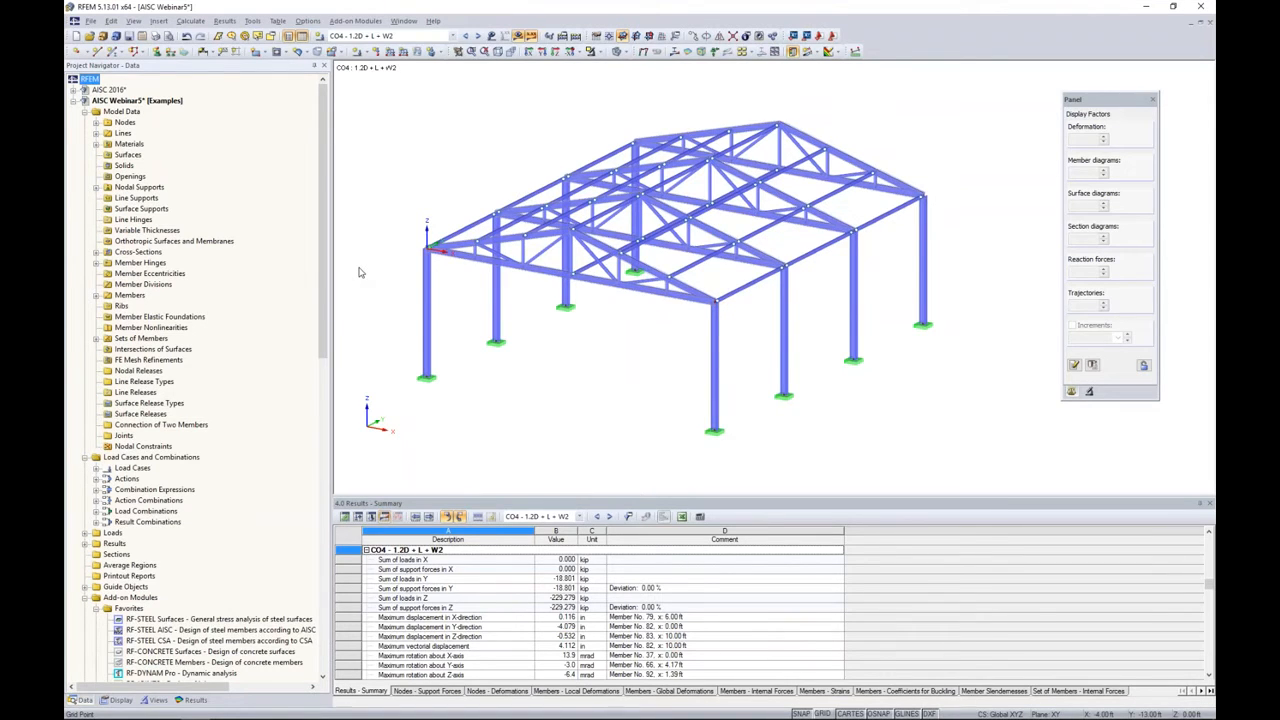
left_click_drag(321, 262, 318, 368)
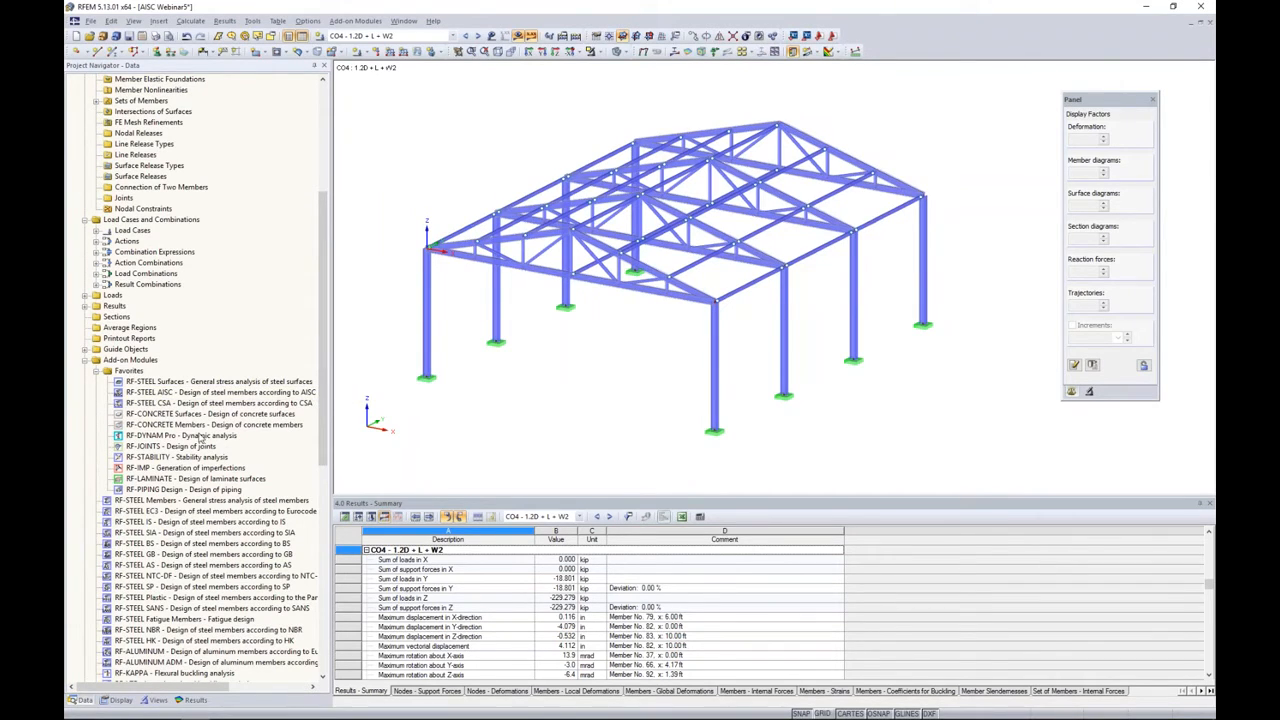
right_click(190, 394)
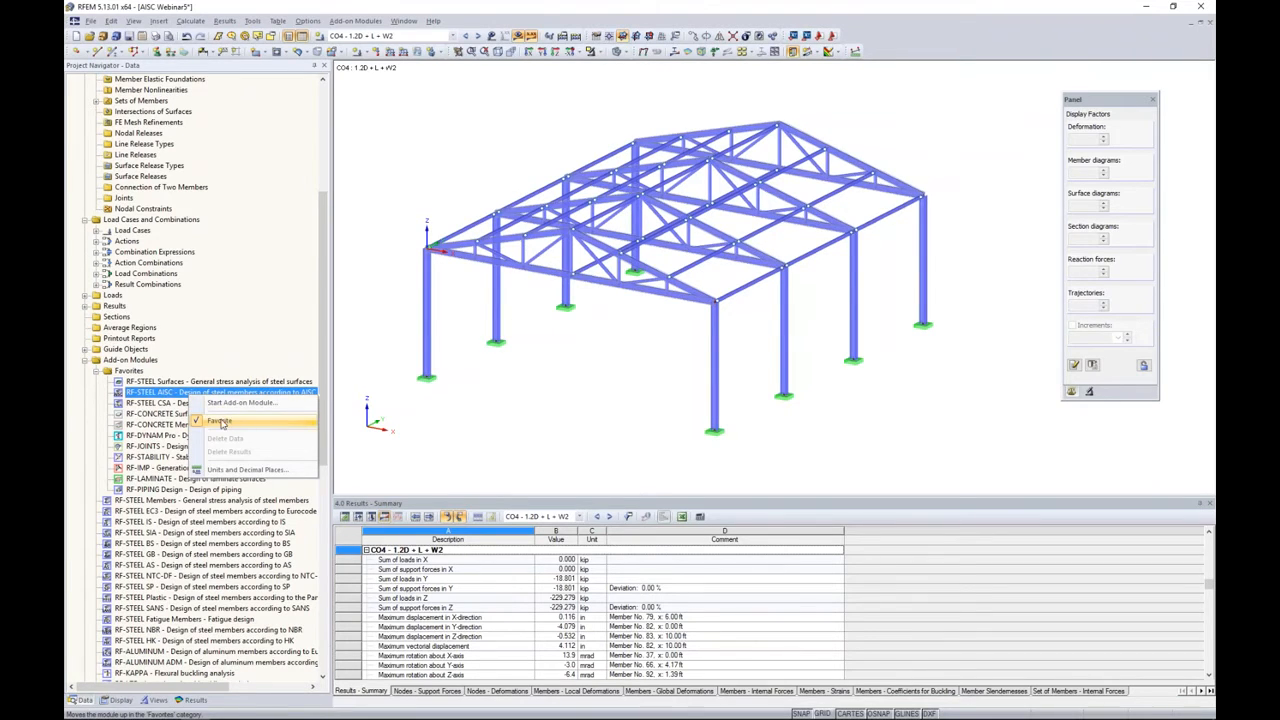
left_click(134, 395)
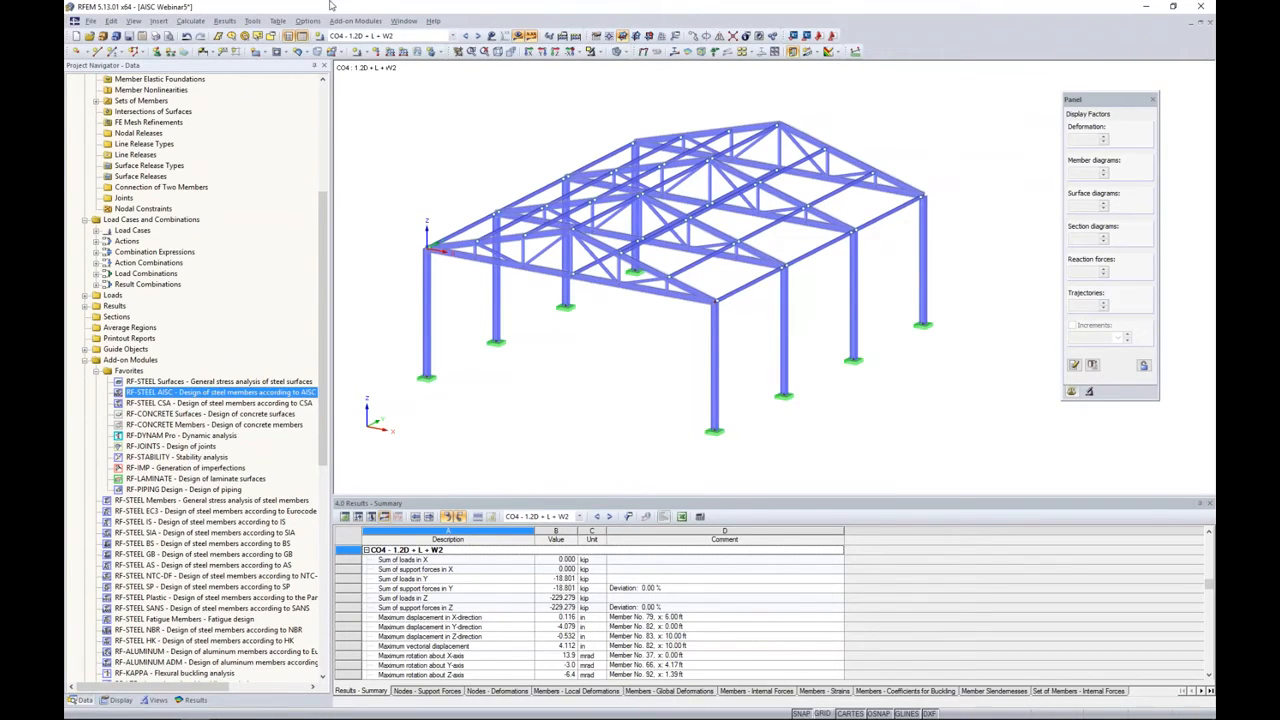
Start the RF-STEEL AISC add-on module for designing steel members according to AISC (LRFD or ASD).
left_click(356, 21)
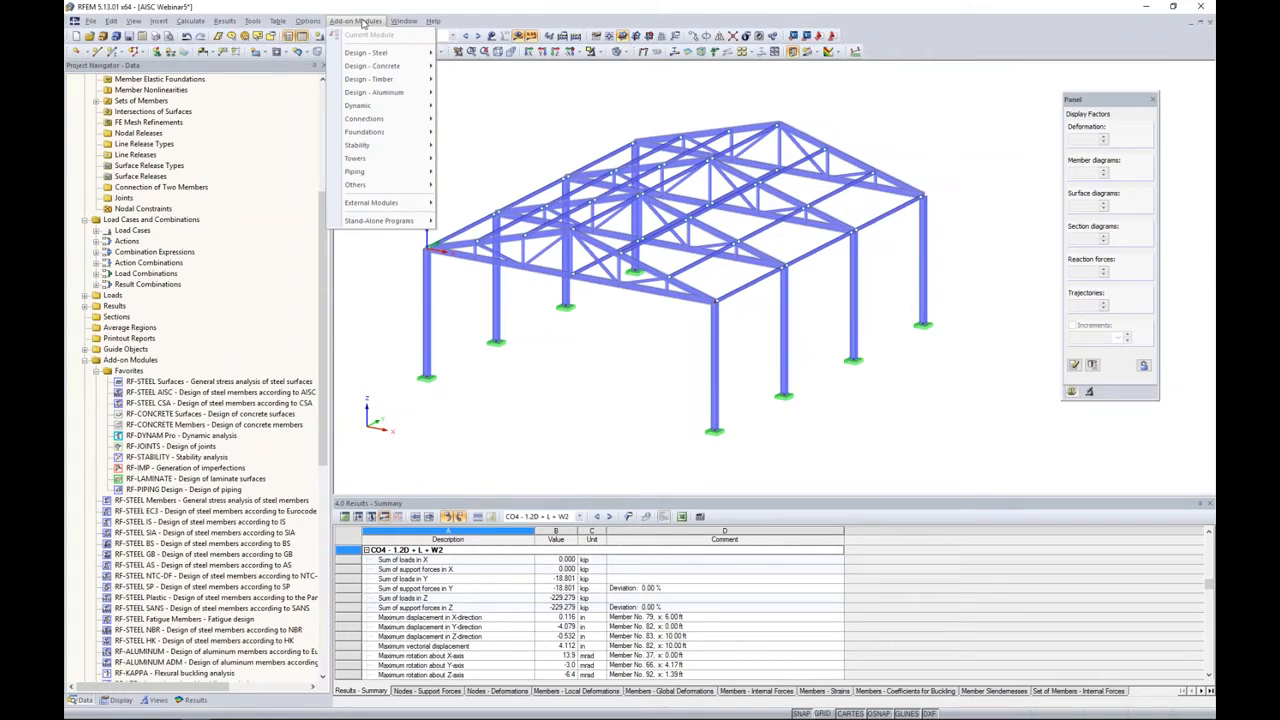
mouse_move(366, 55)
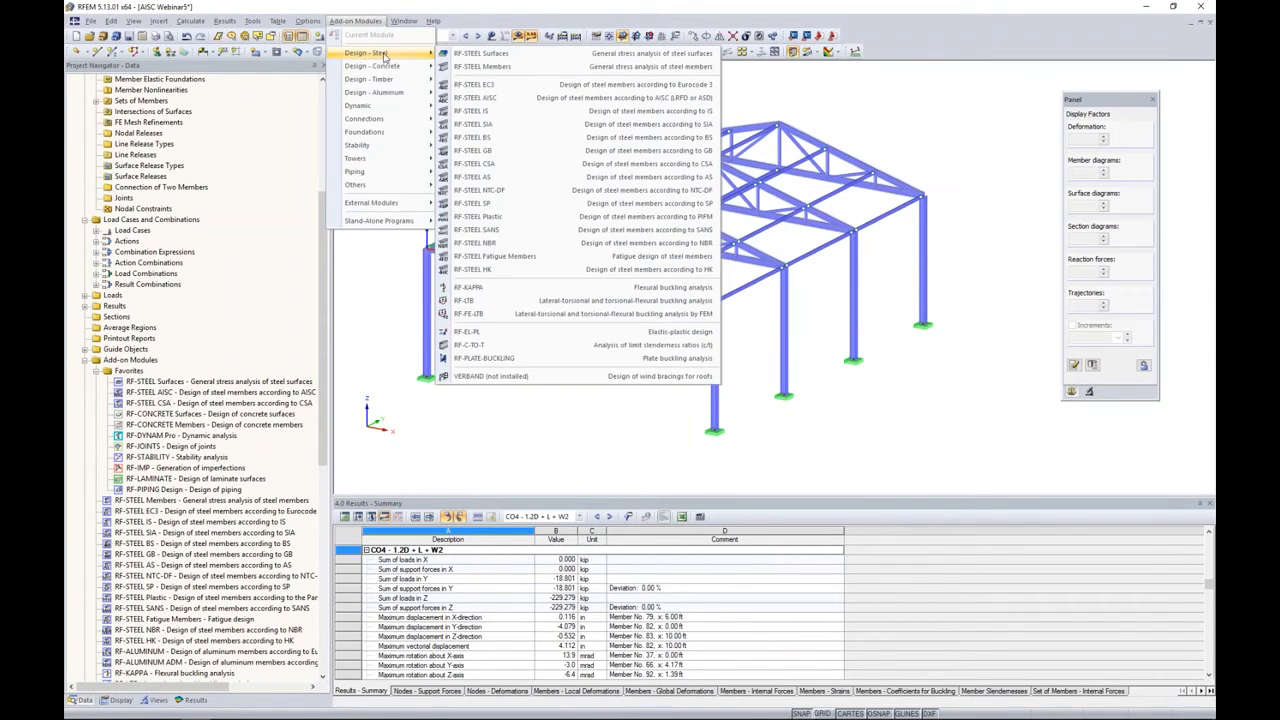
left_click(481, 100)
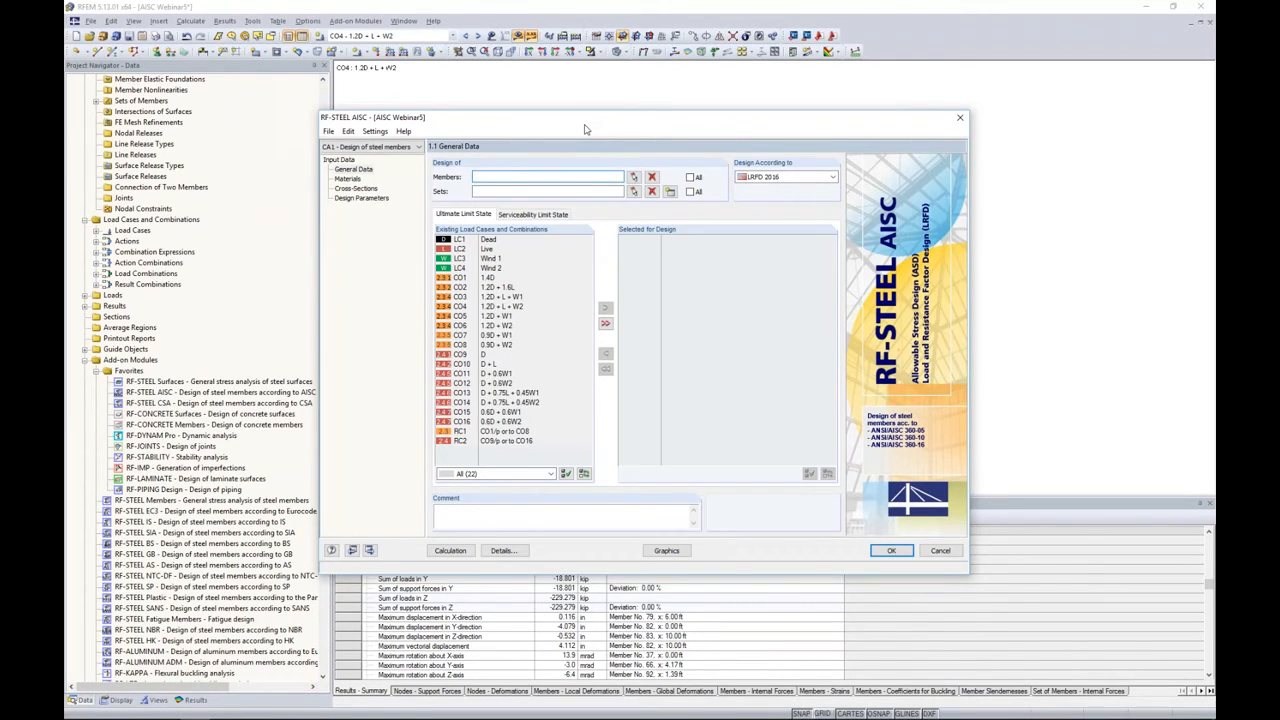
Rename the current RF-STEEL AISC design case as Columns.
left_click(330, 132)
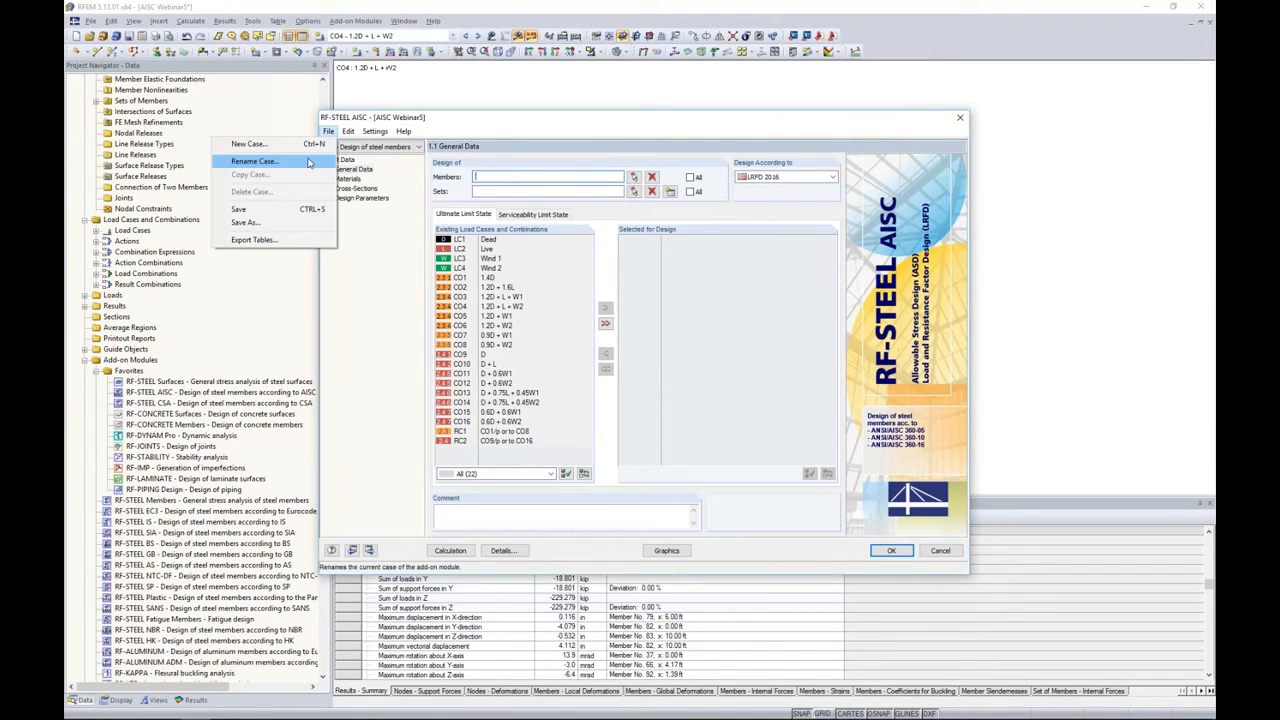
left_click(307, 165)
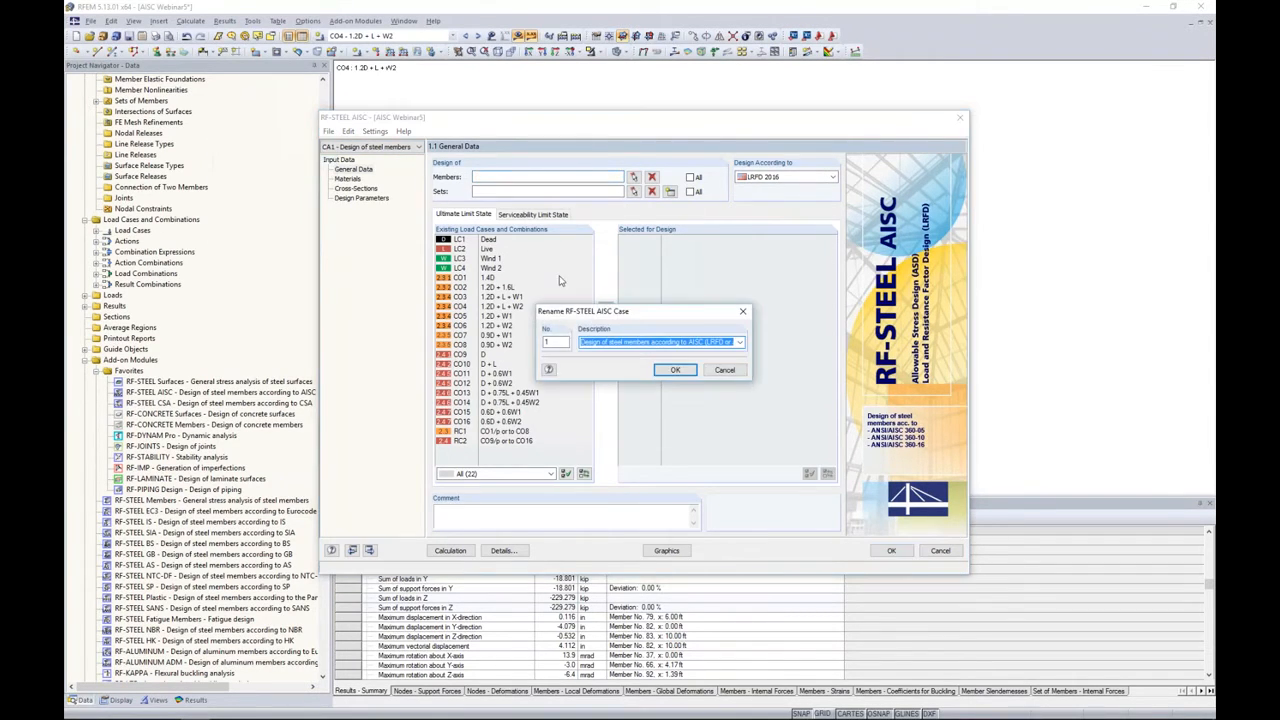
type("Columns")
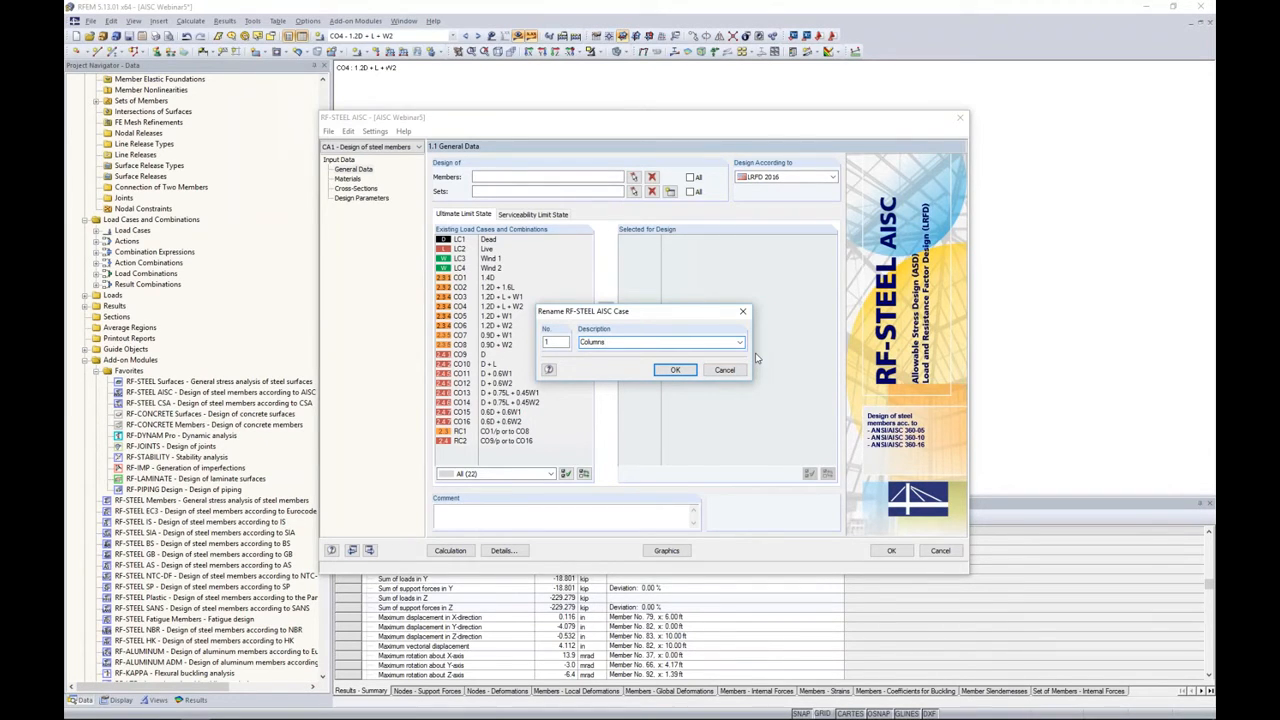
left_click(676, 370)
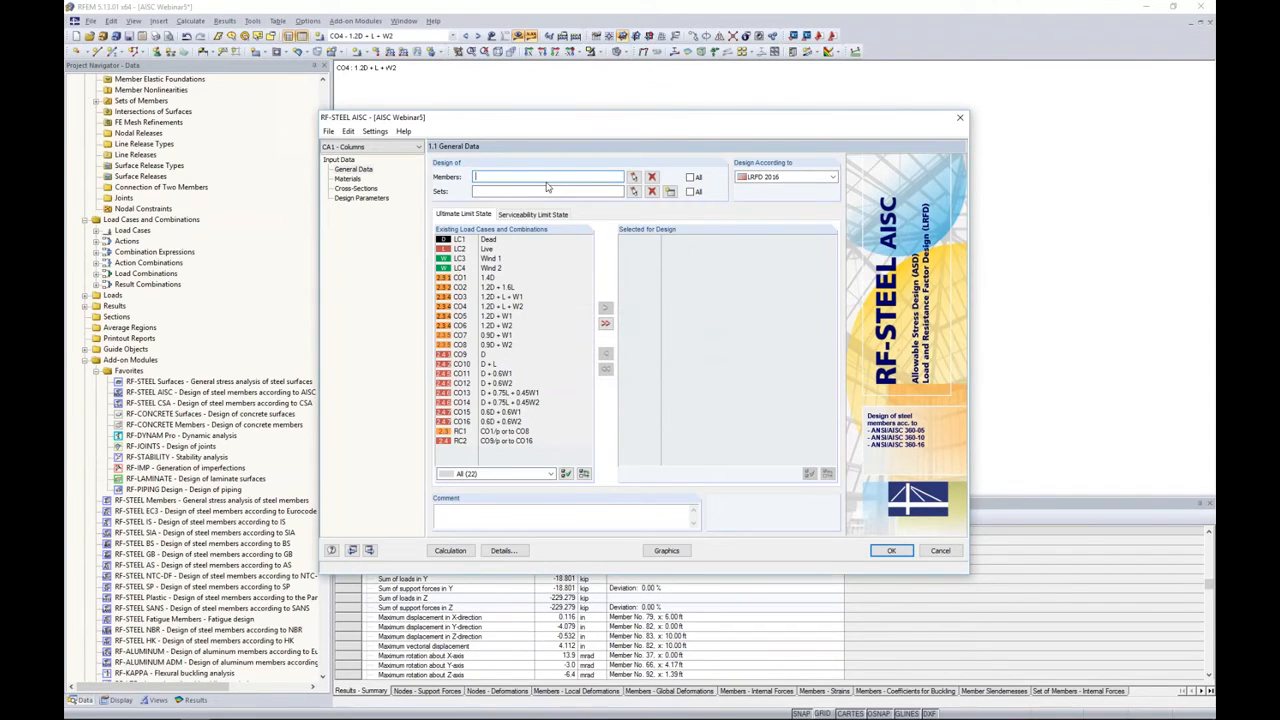
Set the design standard to LRFD 2016 and select all eight columns in the model as the members to design.
left_click(785, 177)
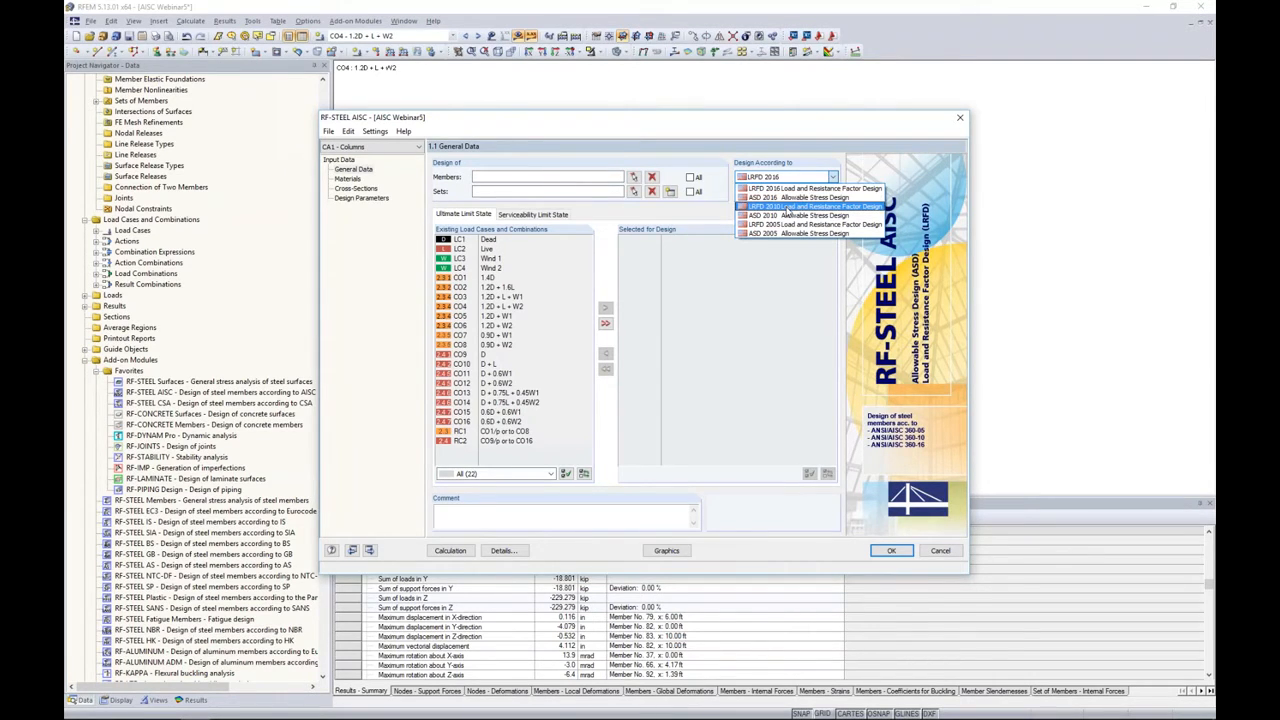
left_click(792, 189)
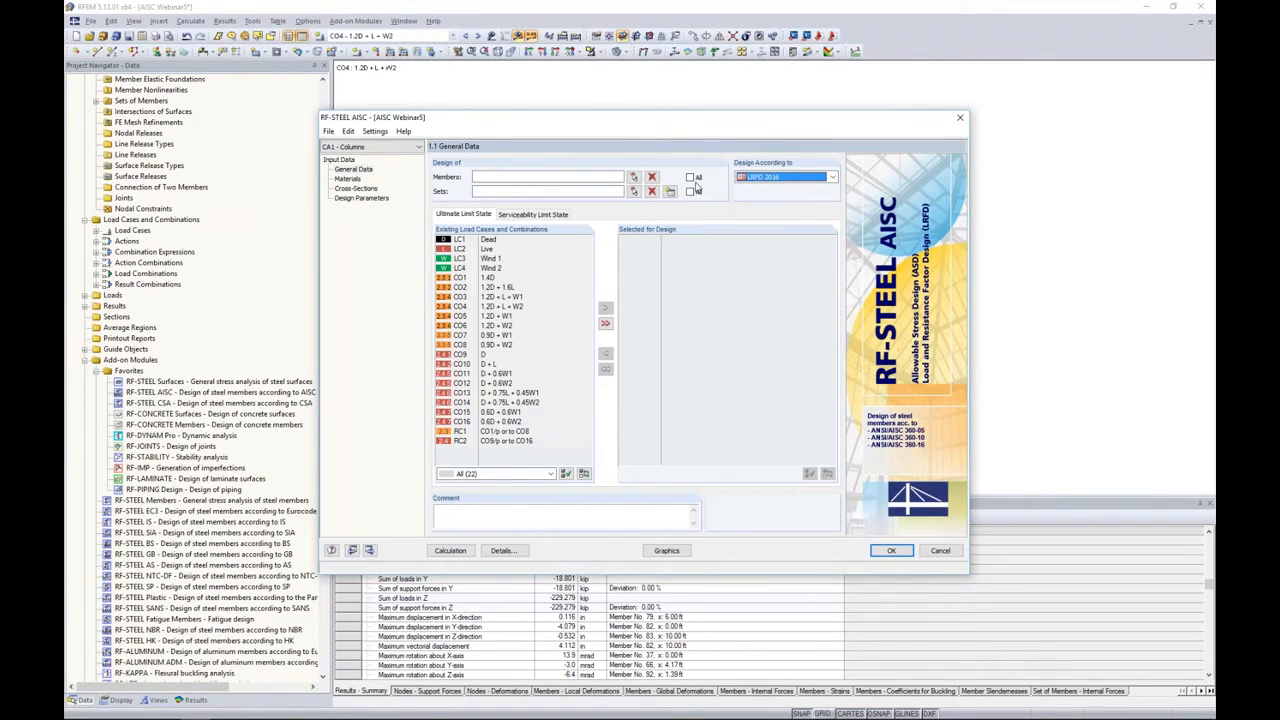
left_click(635, 178)
middle_click_drag(776, 284, 809, 255, "ctrl")
left_click_drag(914, 296, 464, 241)
middle_click_drag(728, 337, 600, 300, "ctrl")
left_click(205, 115)
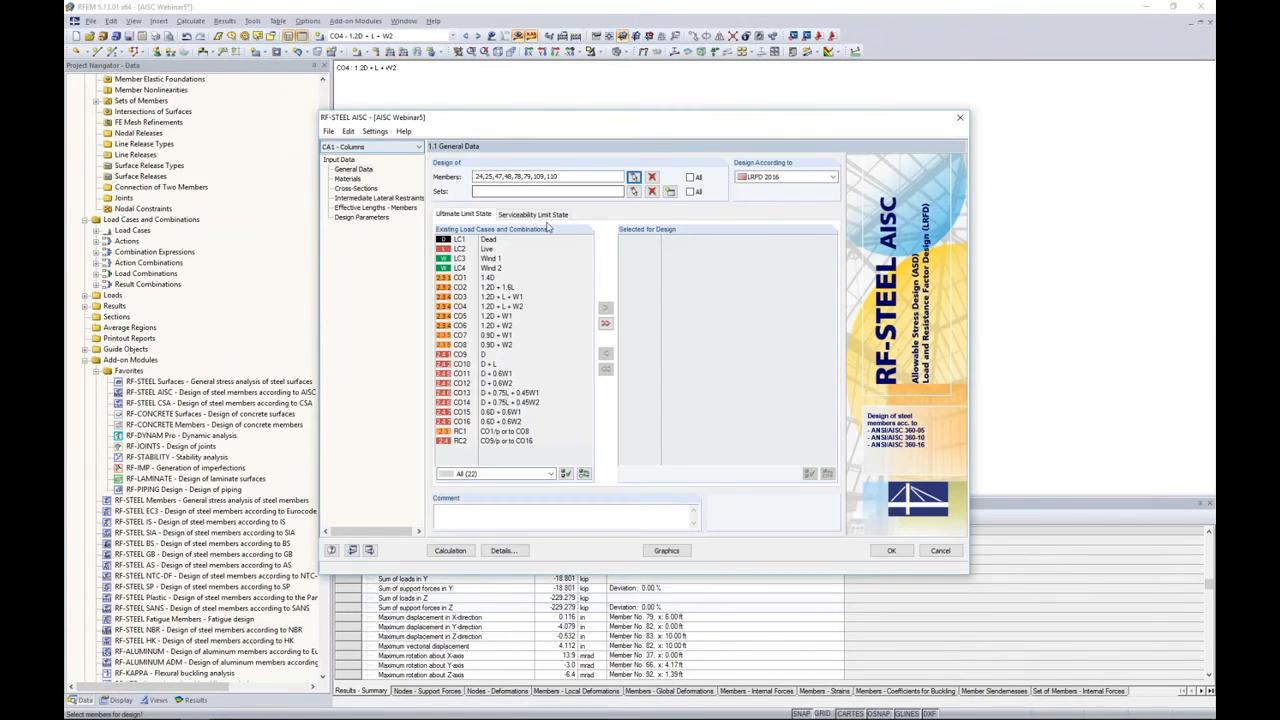
Add load combinations CO1 through CO8 to the ultimate limit state design.
left_click(486, 277)
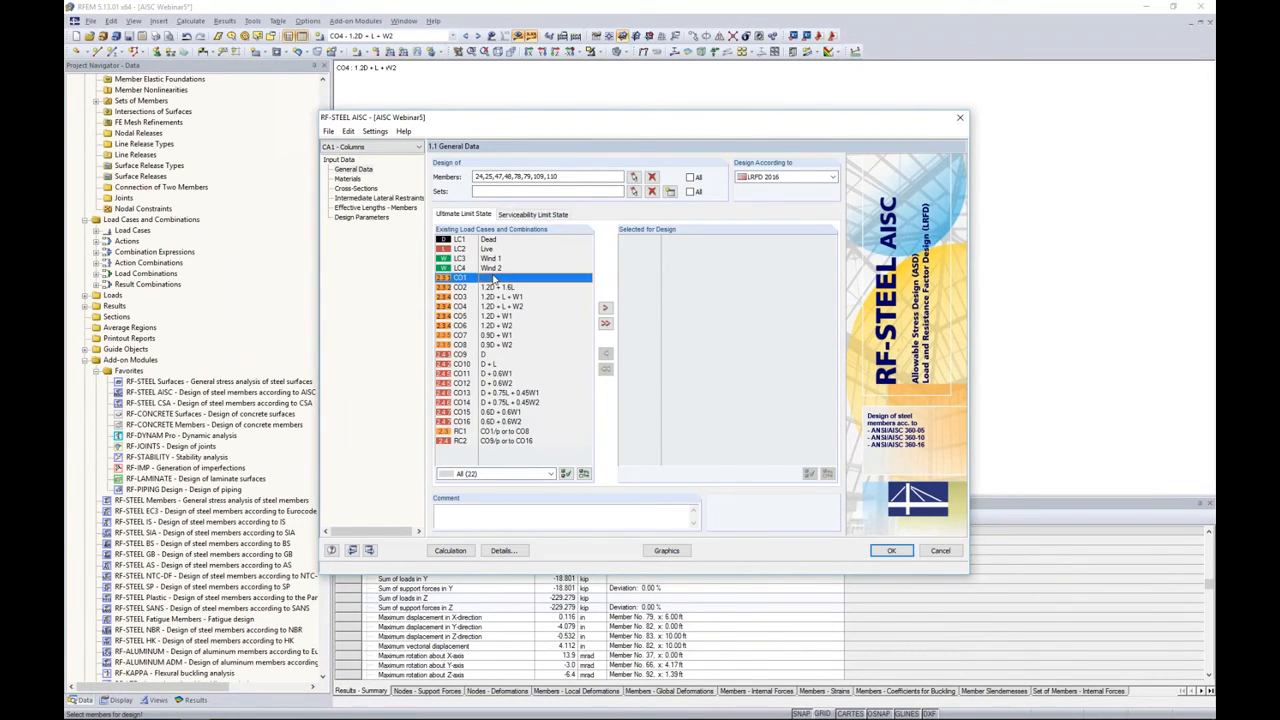
left_click(504, 345, "shift")
left_click(605, 308)
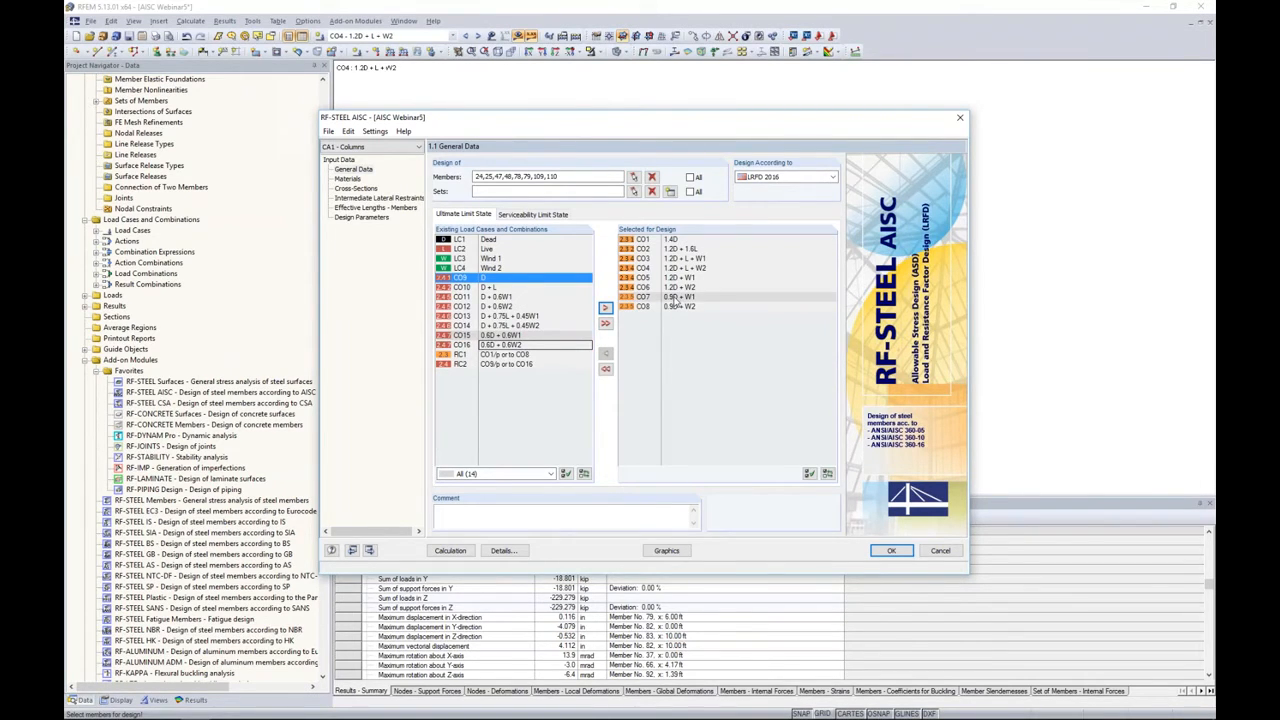
Add load combinations CO9 through CO16 to the serviceability limit state design.
left_click(512, 217)
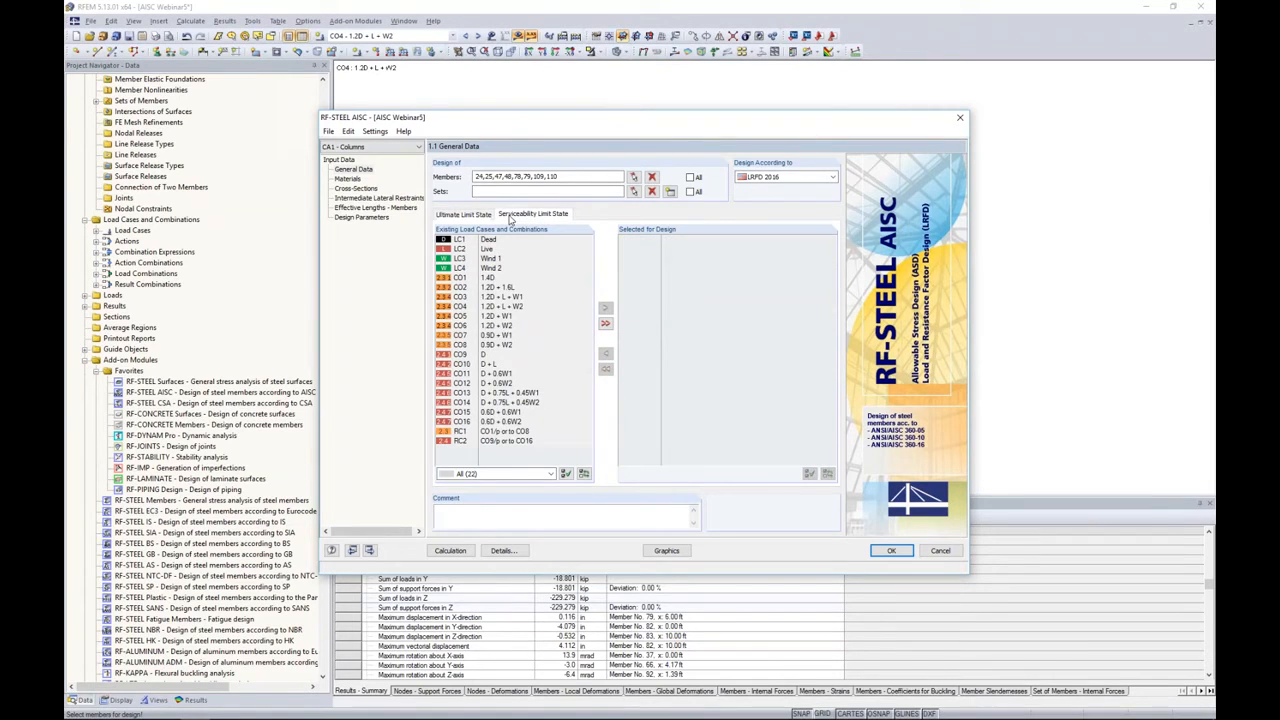
left_click(505, 354)
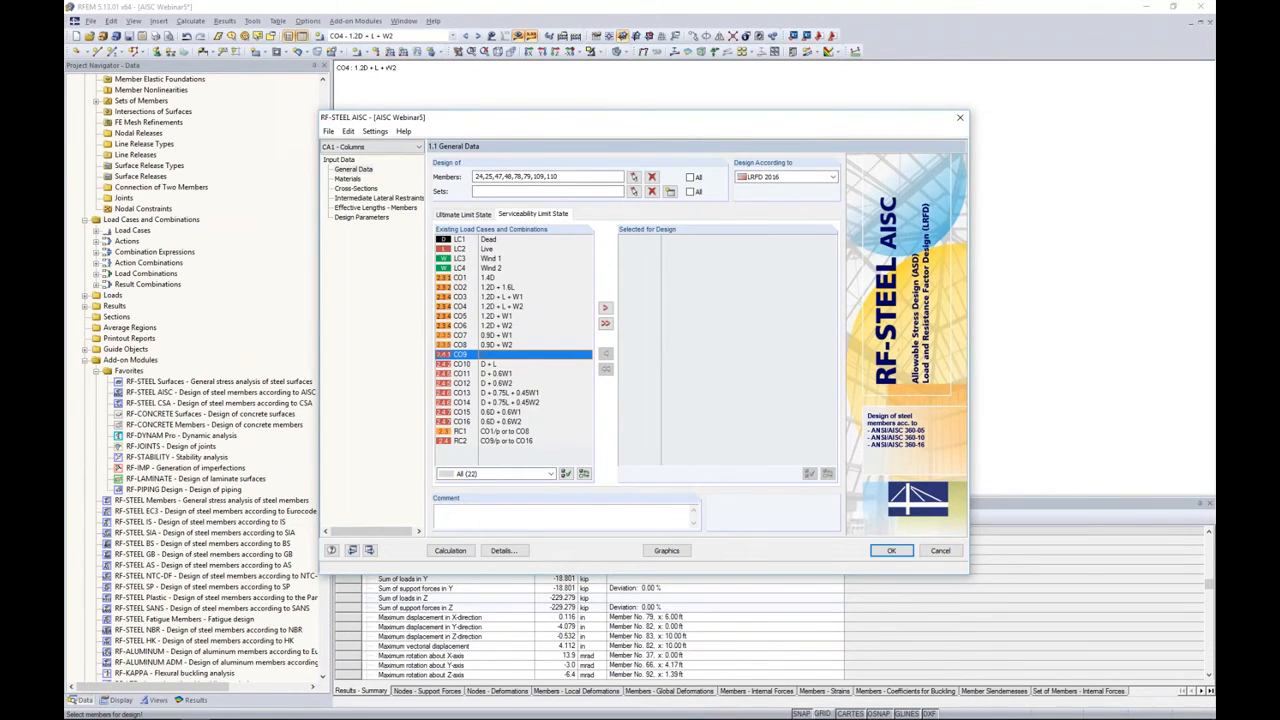
left_click(496, 425, "shift")
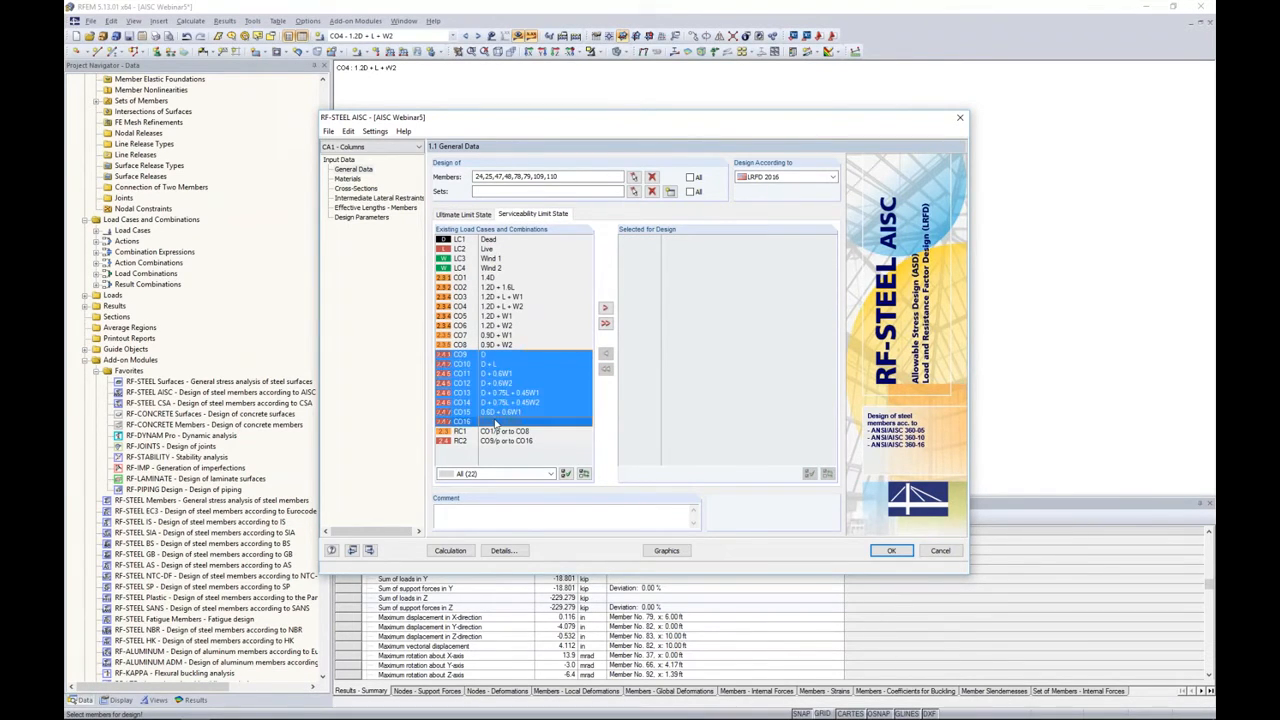
left_click(604, 307)
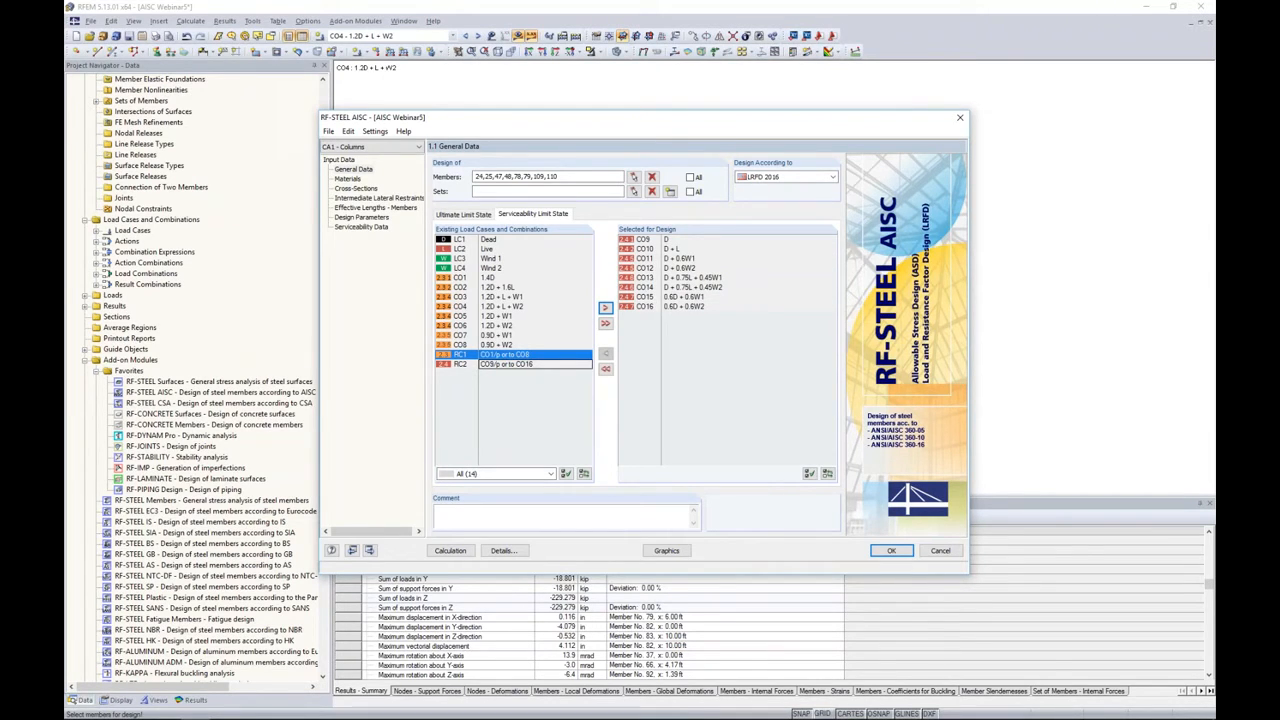
Review the properties of the Steel A992 material and the W 10x88 cross-section assigned to the columns.
left_click(348, 179)
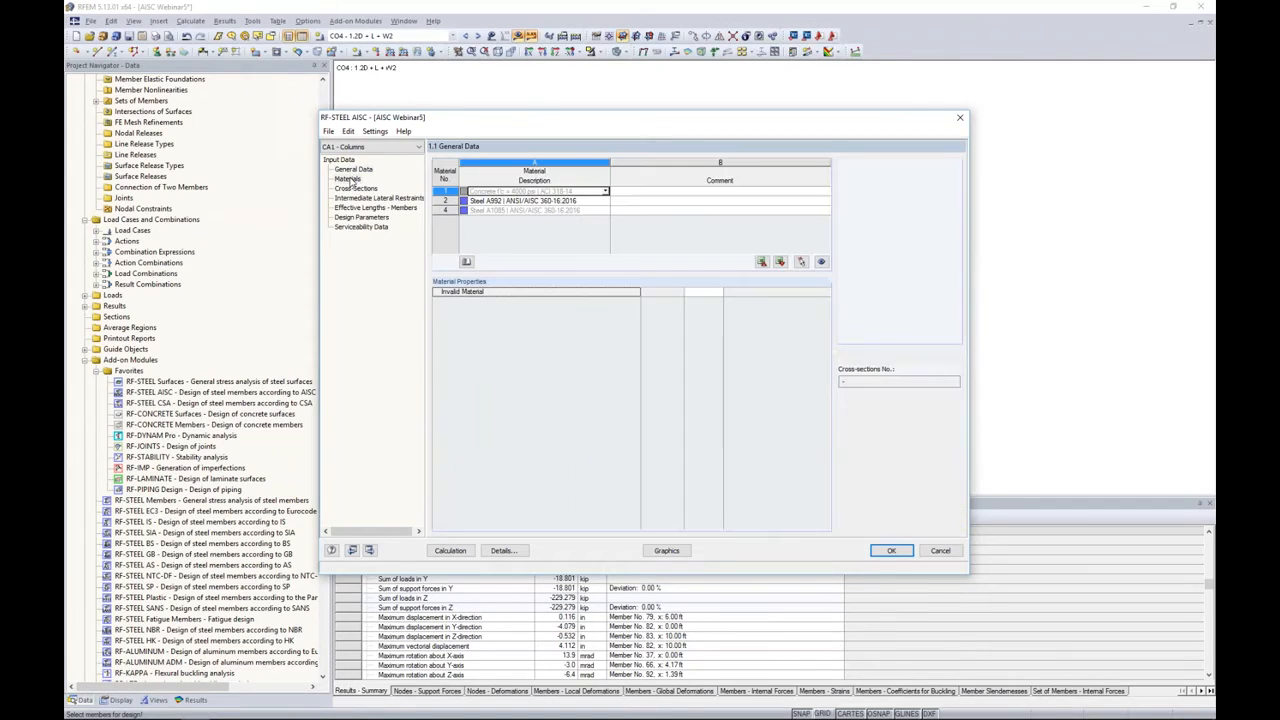
left_click(483, 201)
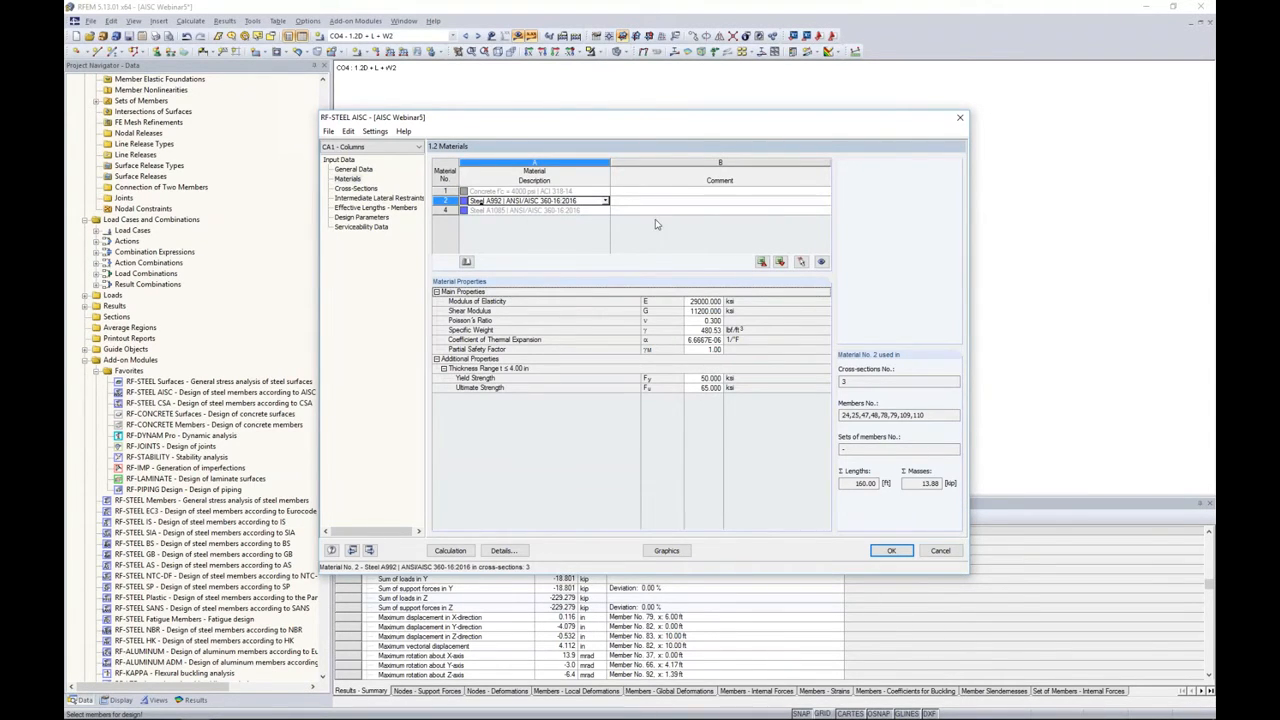
left_click(358, 189)
left_click(516, 211)
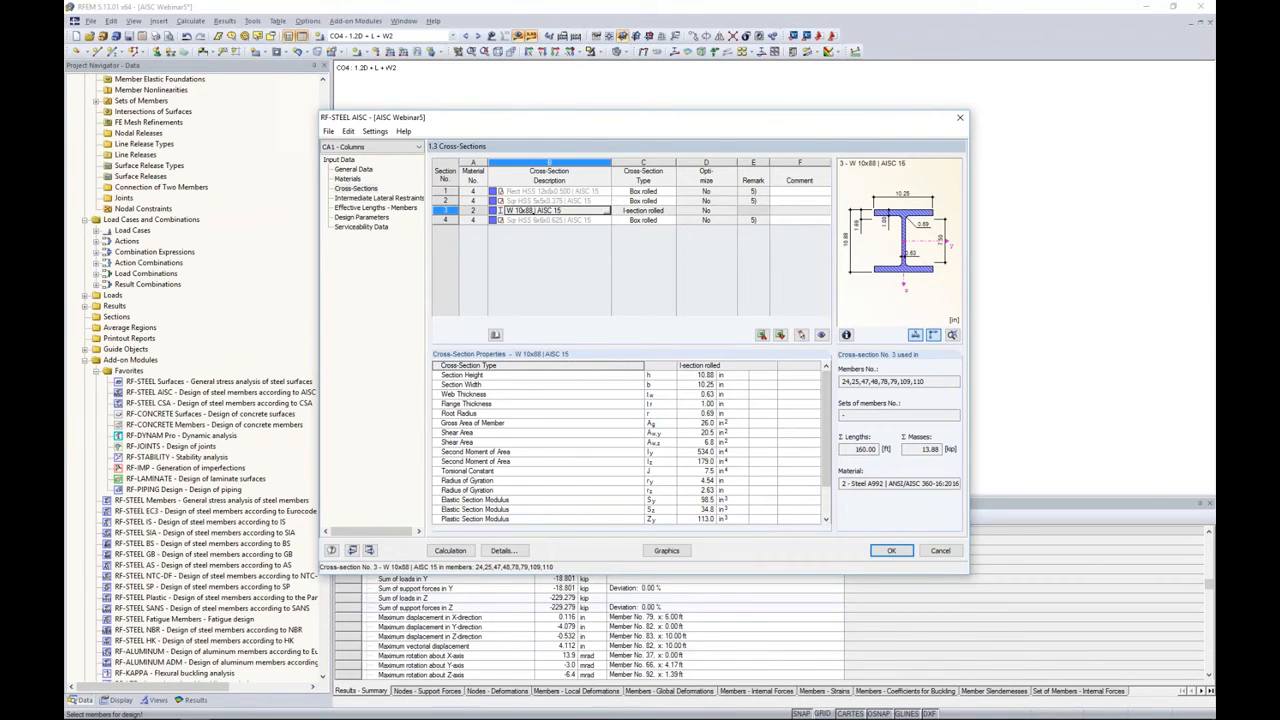
Try four intermediate lateral restraints on member 24 and check the effect on its effective lengths.
left_click(405, 199)
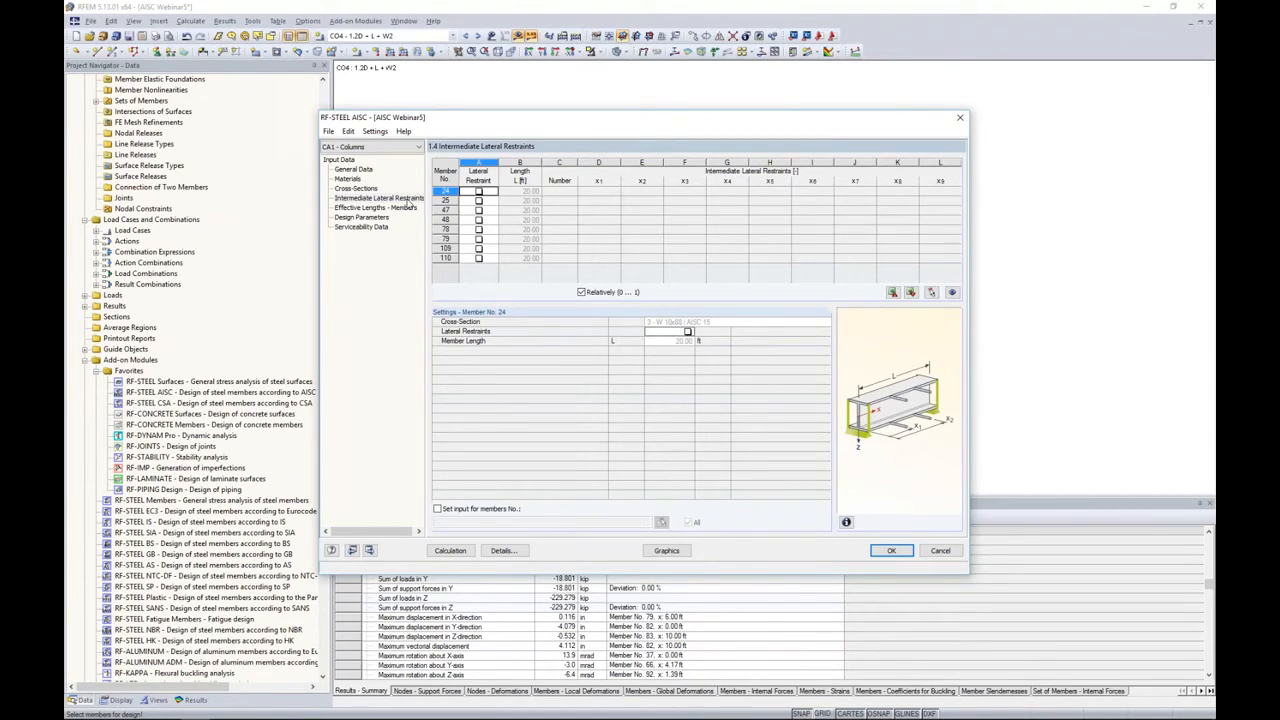
left_click(478, 192)
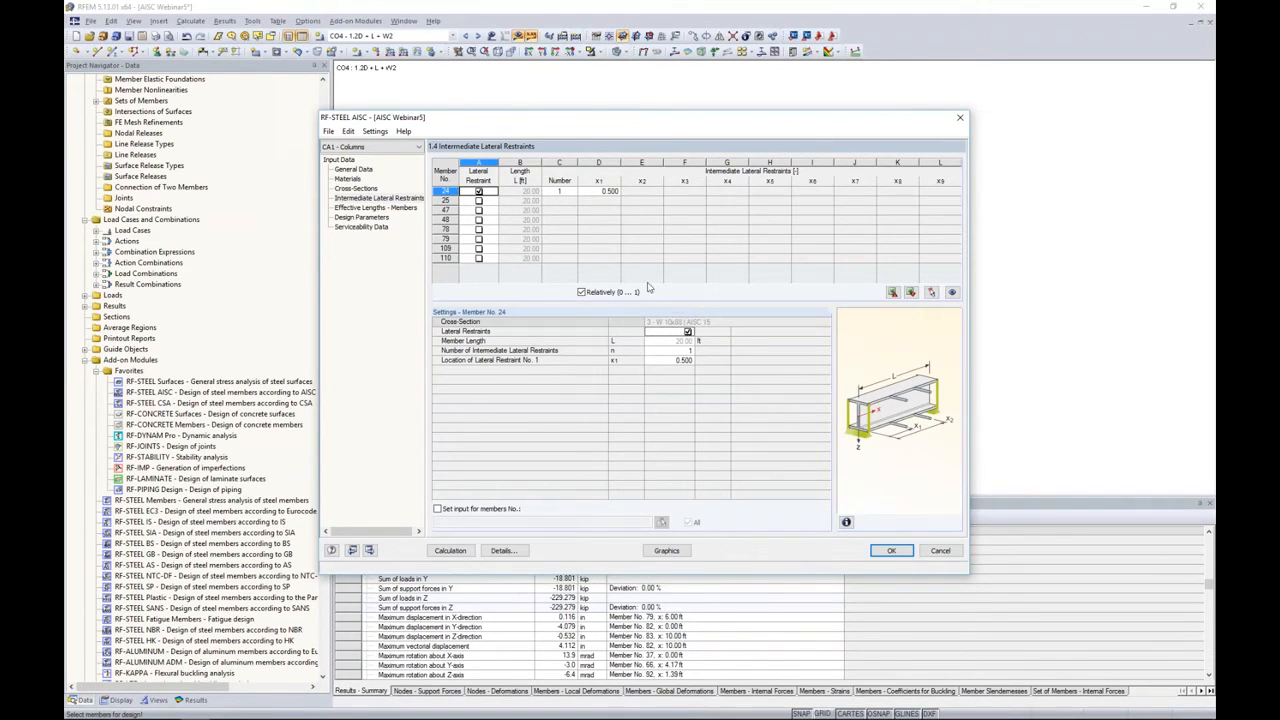
left_click(560, 191)
left_click(574, 188)
left_click(574, 188)
left_click(574, 188)
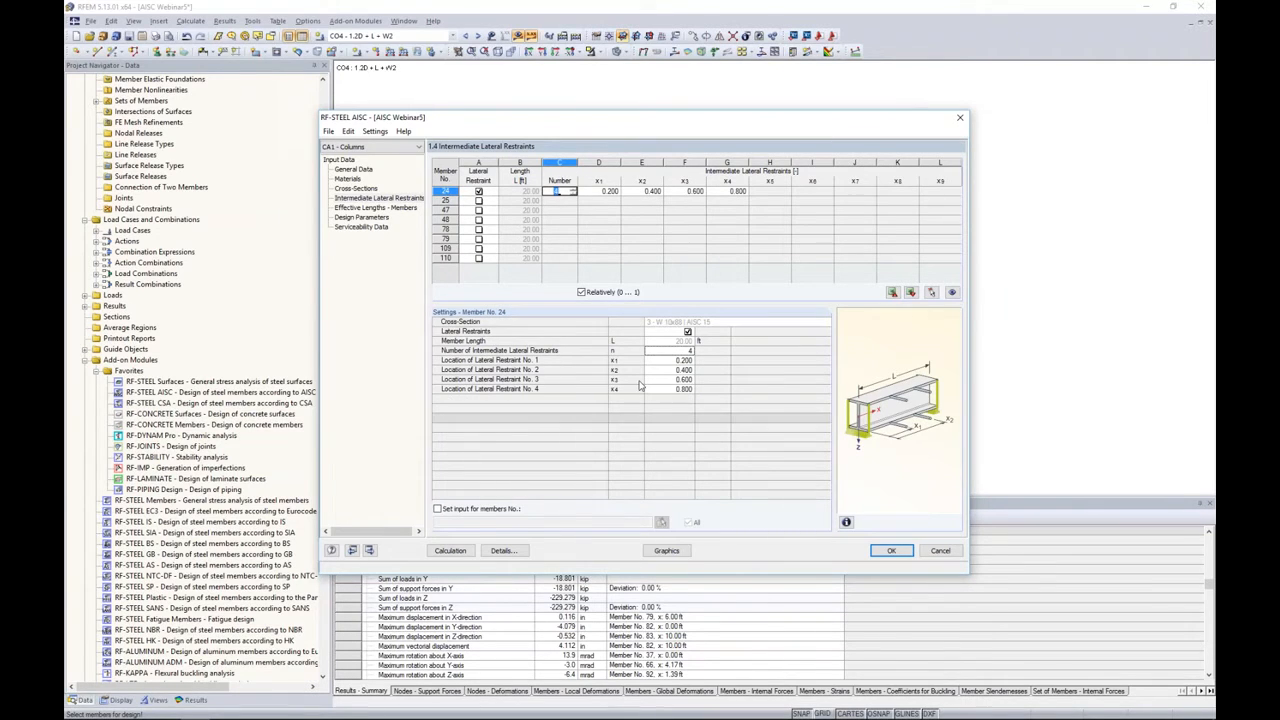
left_click(370, 207)
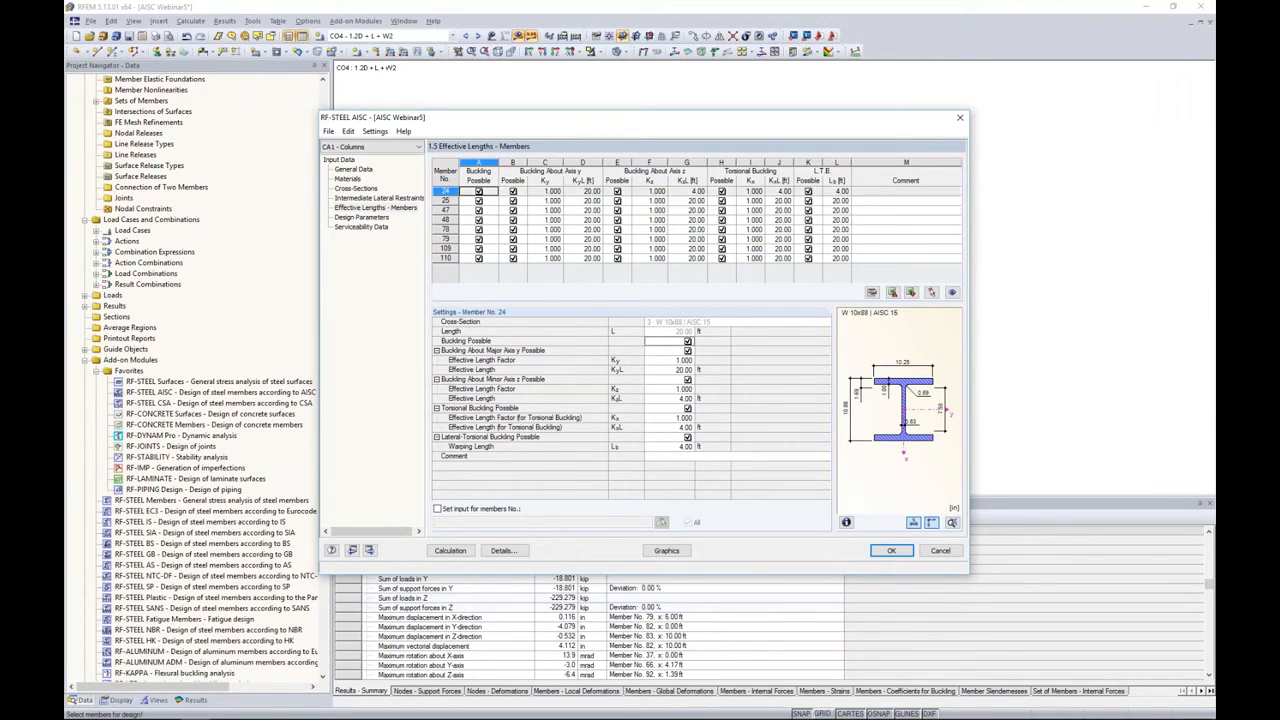
Reduce member 24 to one intermediate lateral restraint and turn its lateral restraint off.
left_click(371, 198)
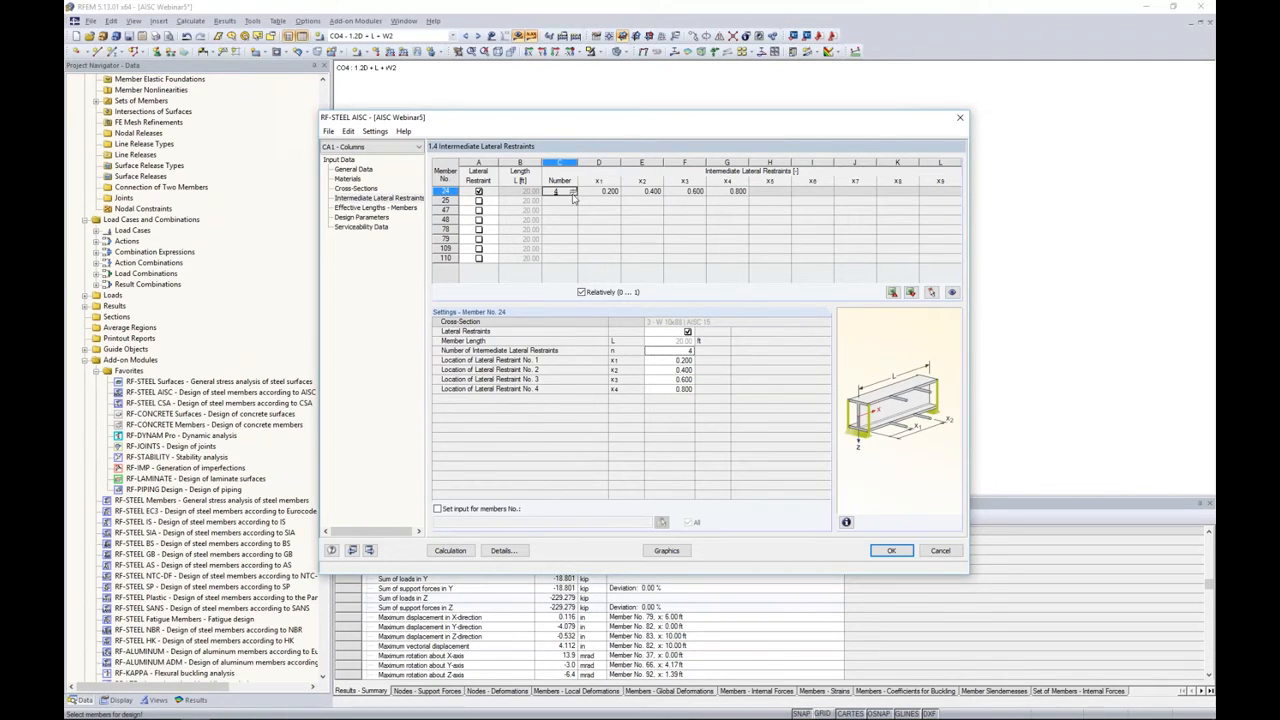
left_click(572, 194)
left_click(572, 194)
left_click(572, 194)
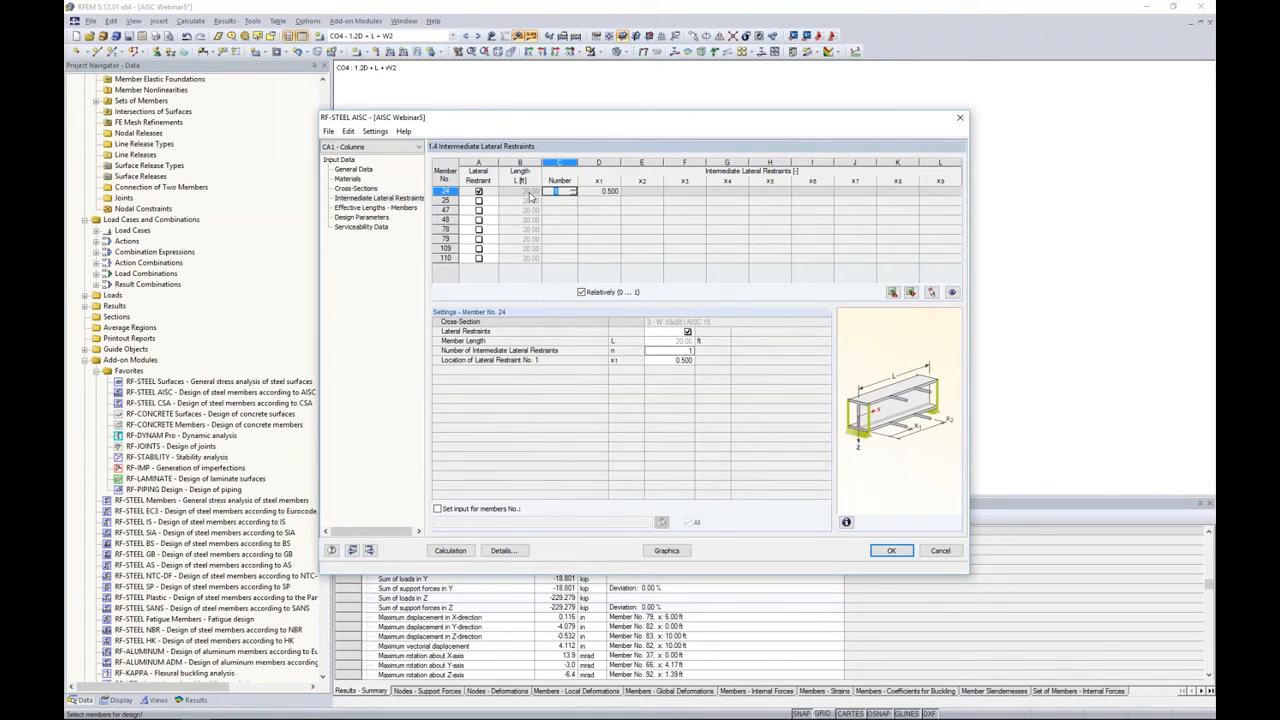
left_click(478, 192)
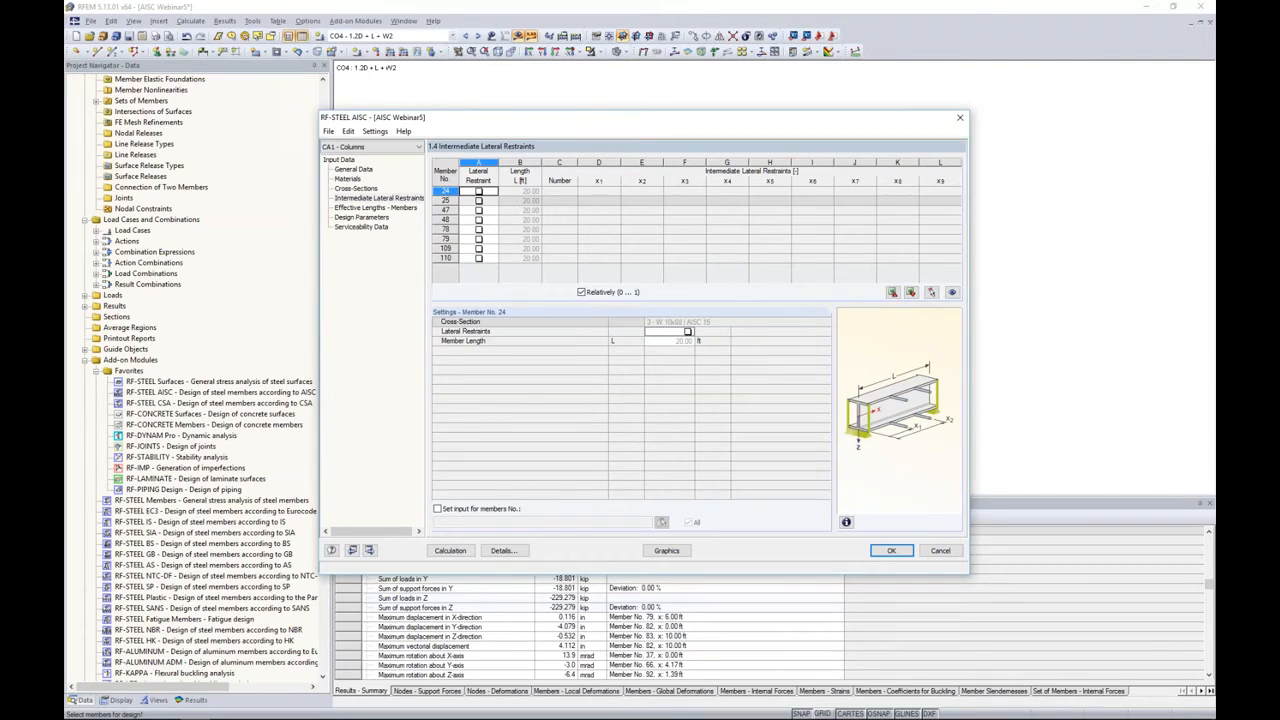
Examine the columns in the model and compare them with their effective length factors and lengths about both axes.
left_click_drag(634, 120, 653, 334)
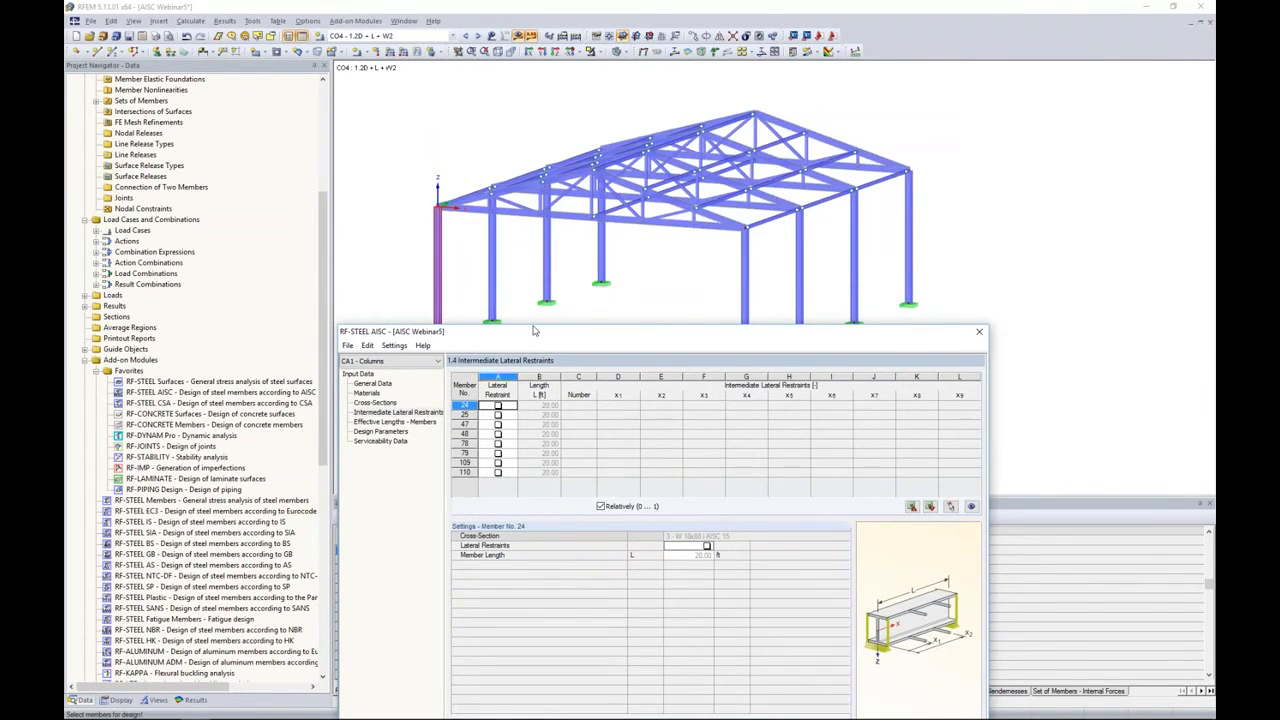
left_click_drag(537, 331, 597, 117)
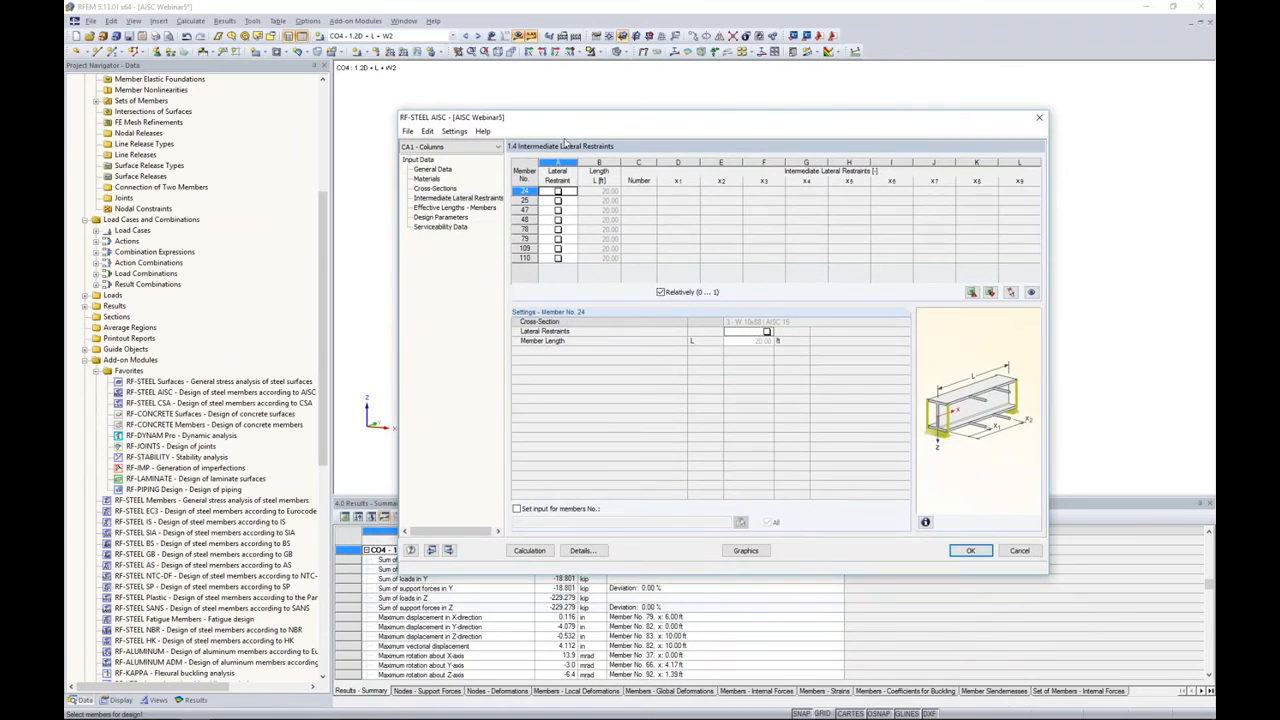
left_click(445, 208)
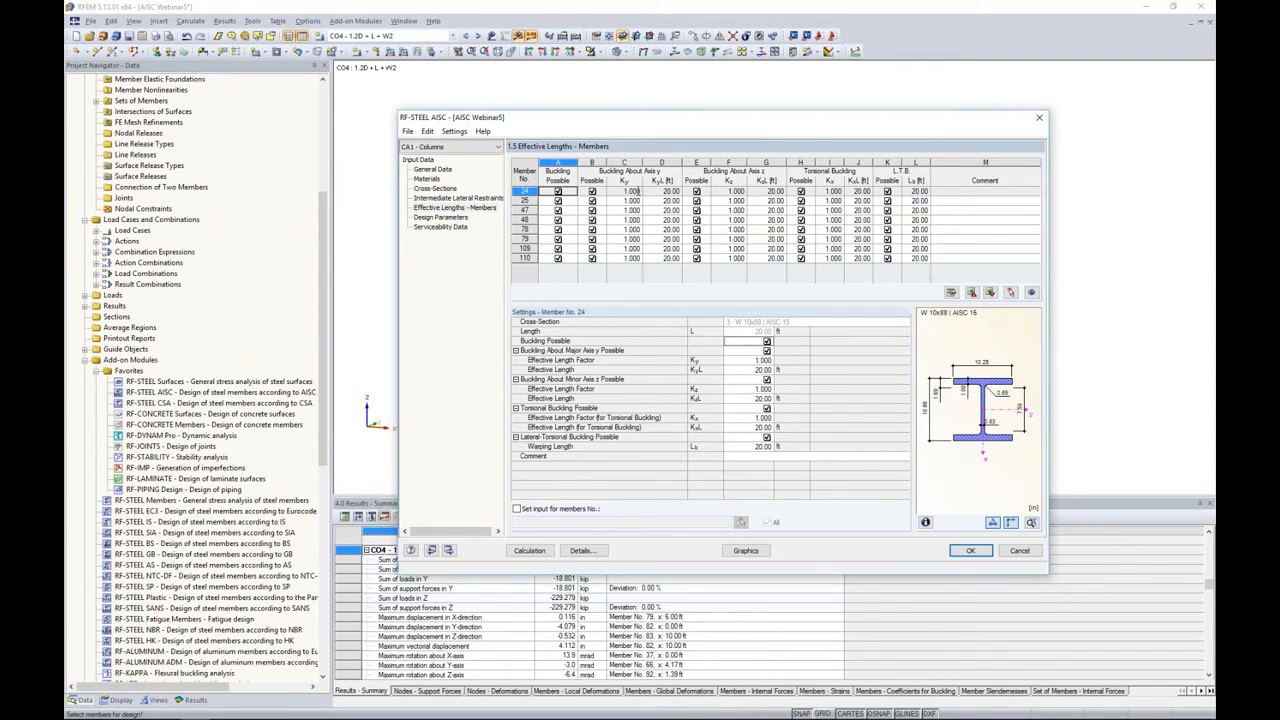
left_click(649, 190)
left_click_drag(650, 124, 605, 372)
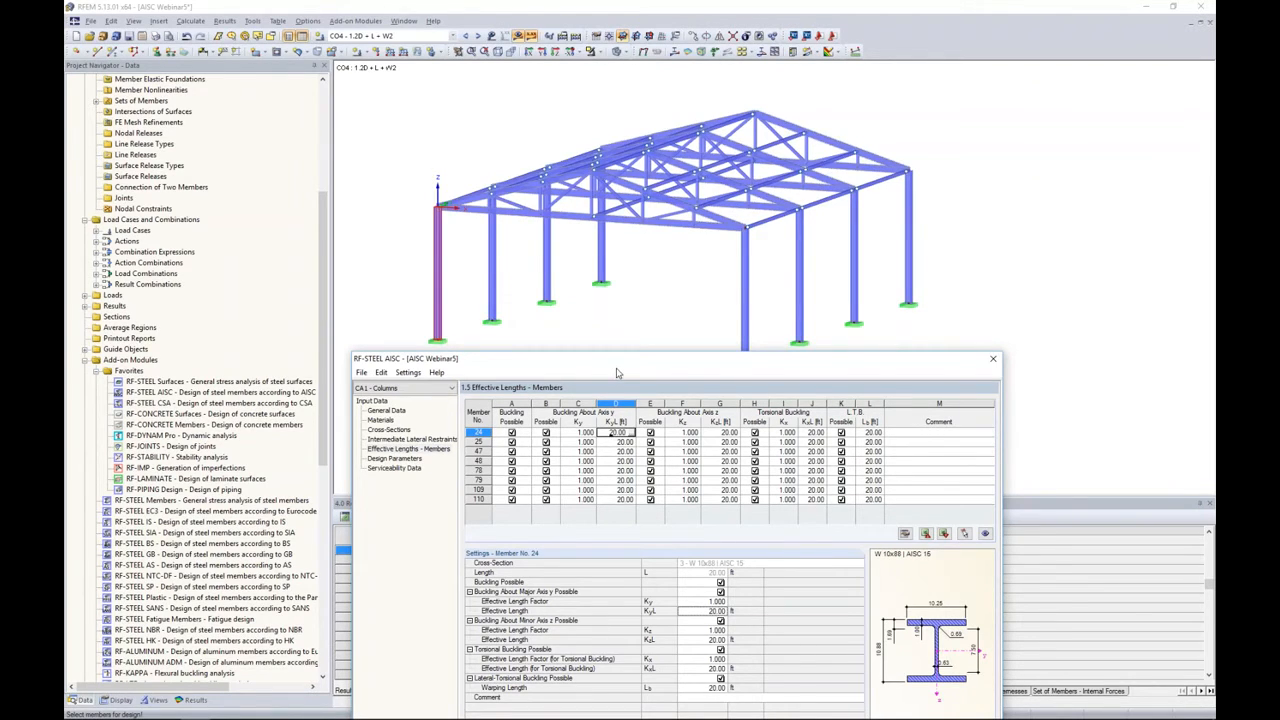
left_click_drag(642, 362, 650, 124)
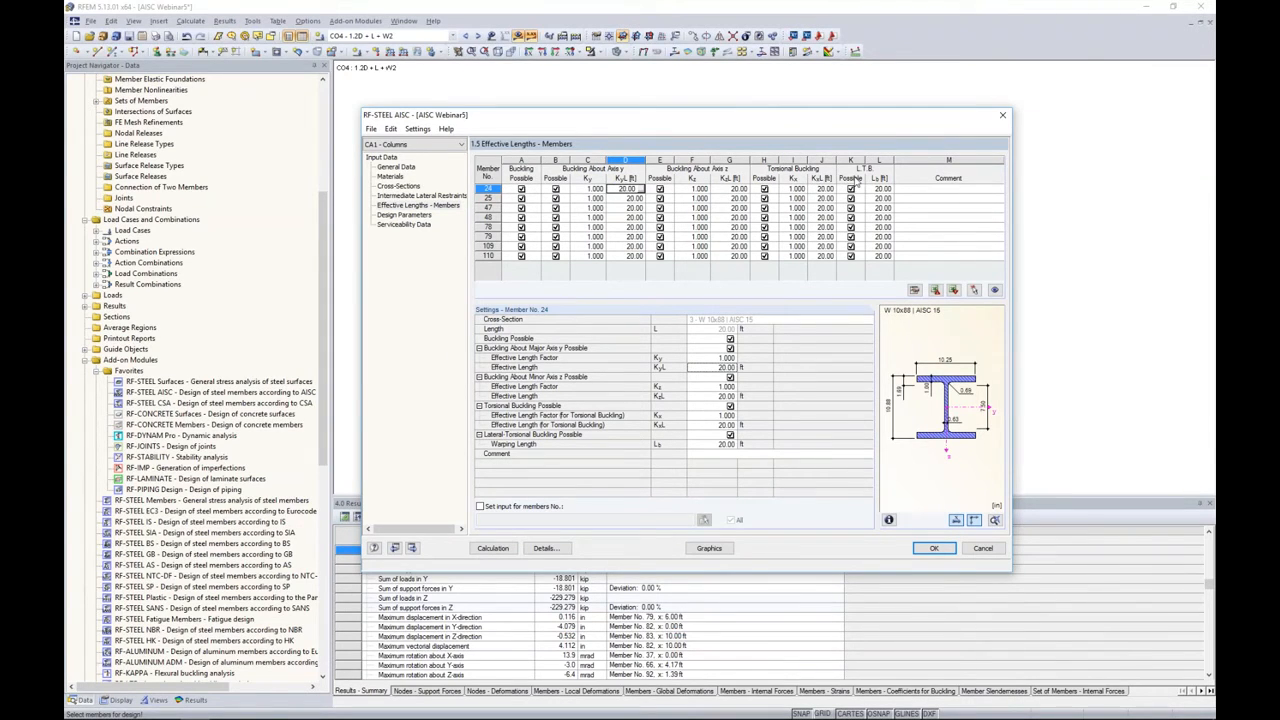
Check the available modification factor Cb options for member 24 in the design parameters and choose 1.0.
left_click(422, 216)
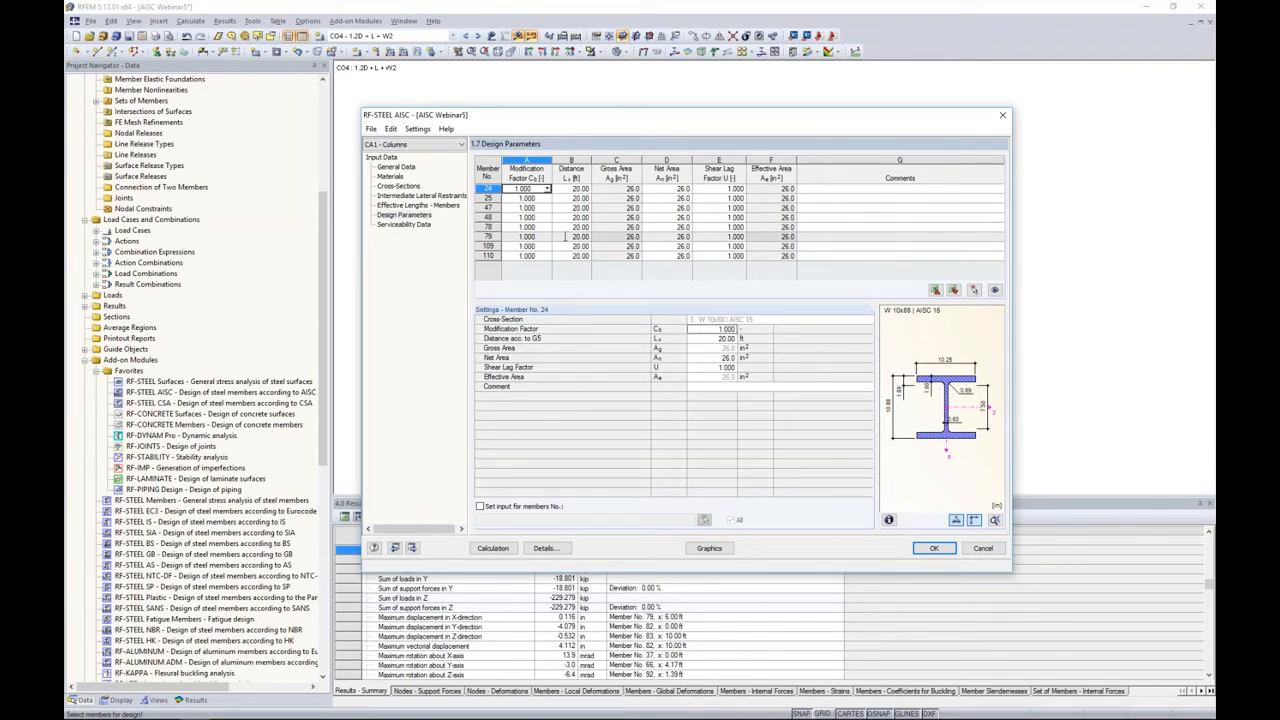
left_click(547, 189)
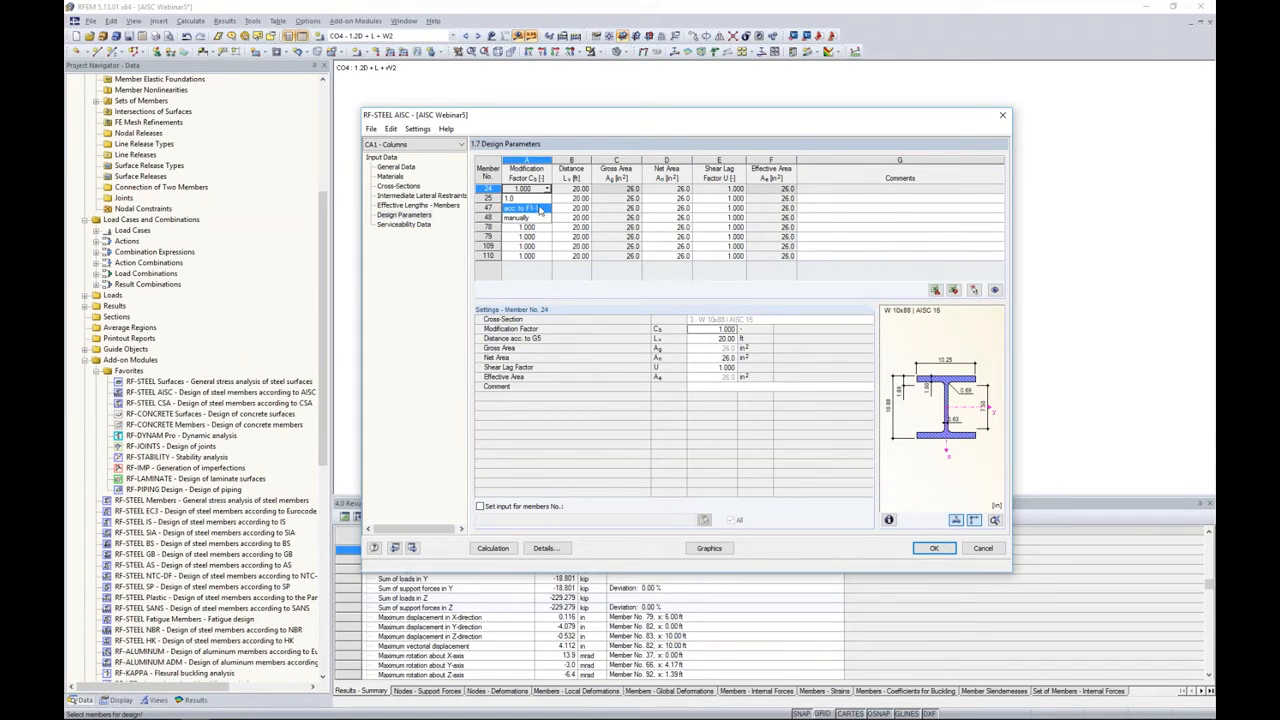
left_click(538, 201)
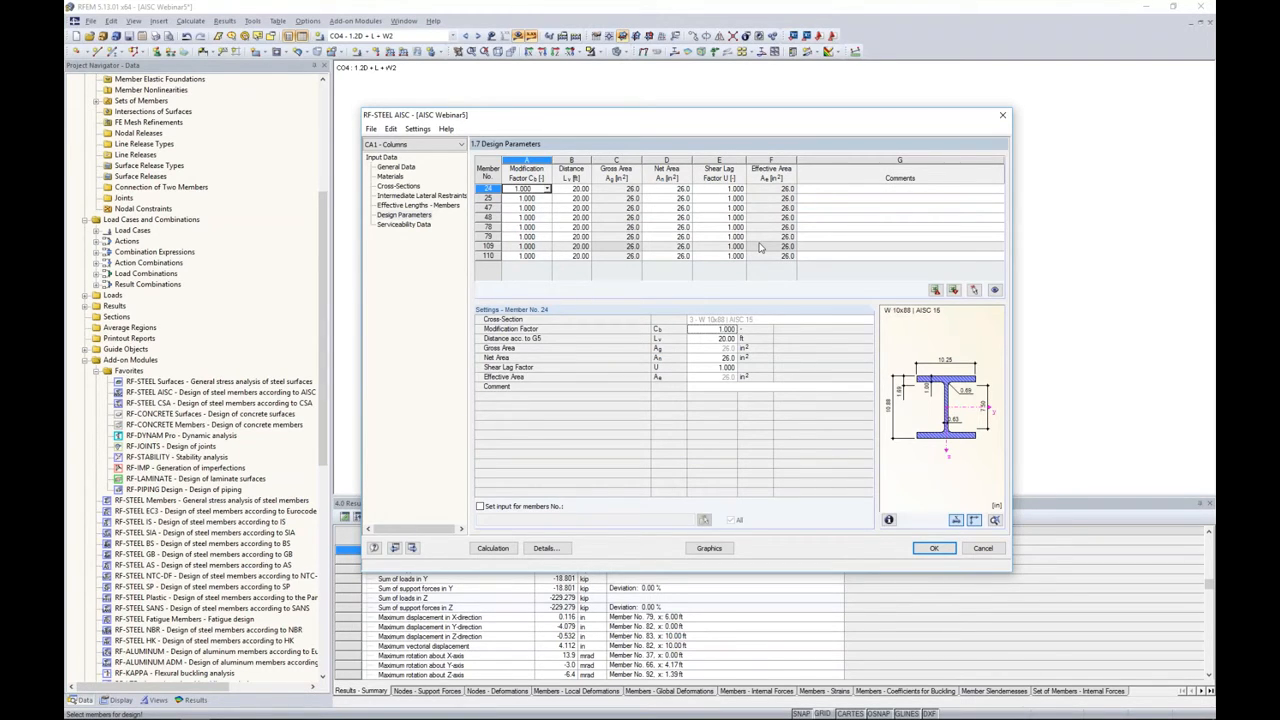
Add all eight columns to the serviceability data with the reference set to Member, picking them graphically in the model.
left_click(405, 225)
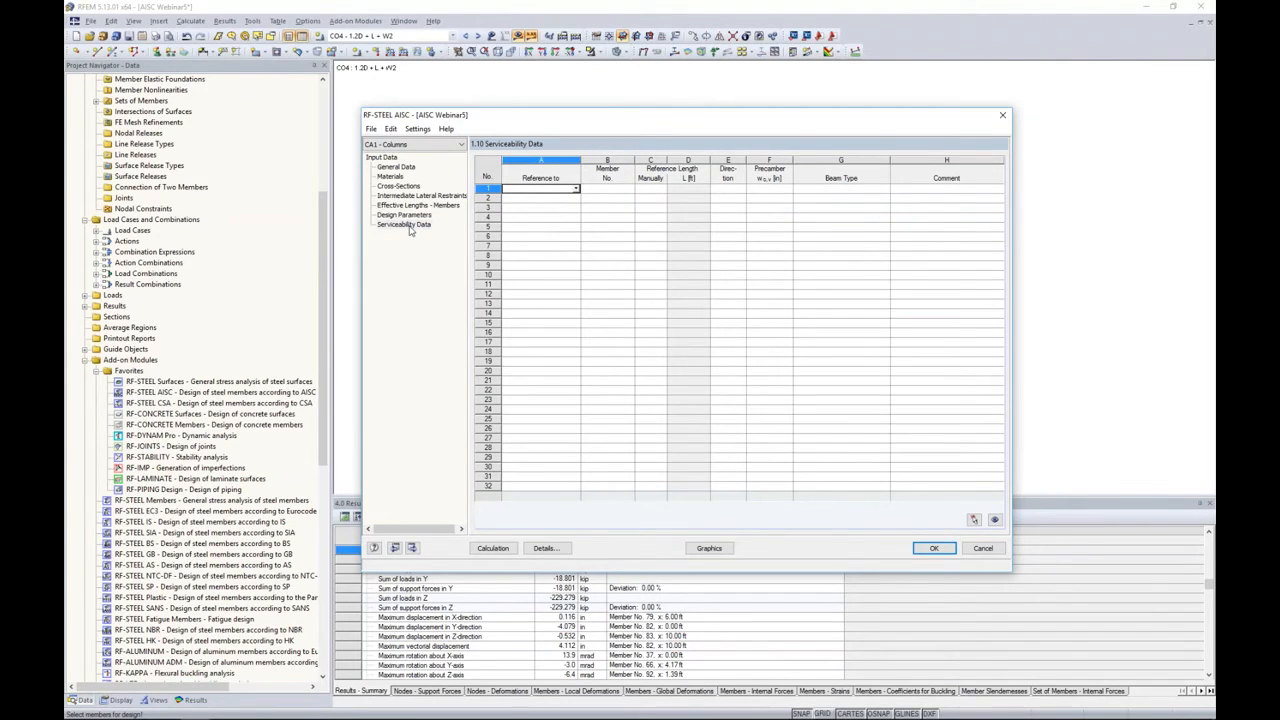
left_click(576, 189)
left_click(525, 197)
left_click(599, 189)
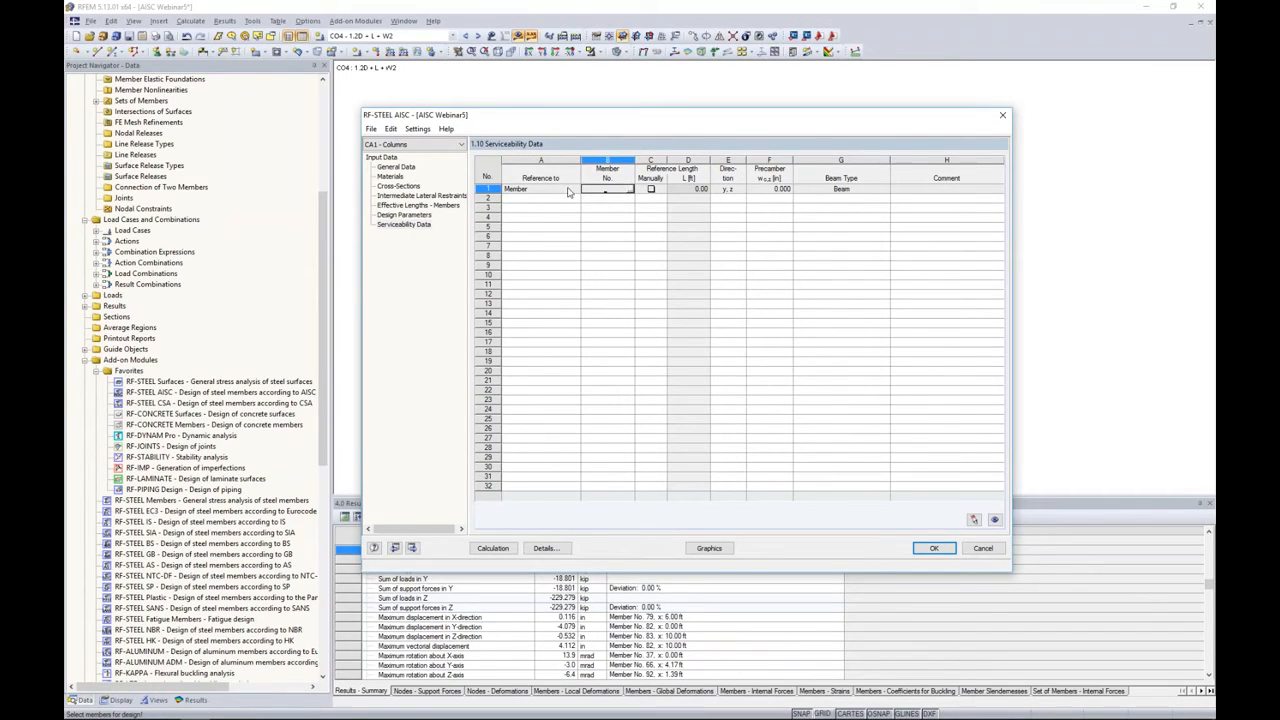
left_click(630, 190)
left_click(630, 190)
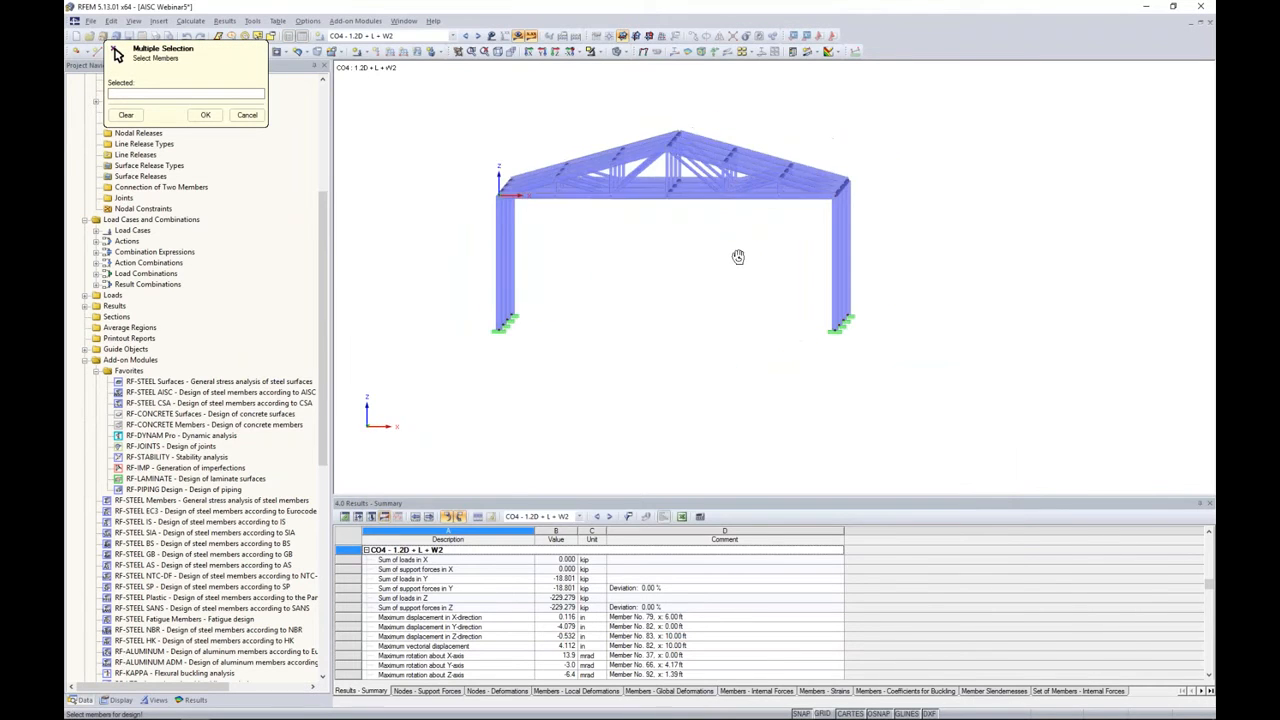
left_click_drag(874, 264, 478, 226)
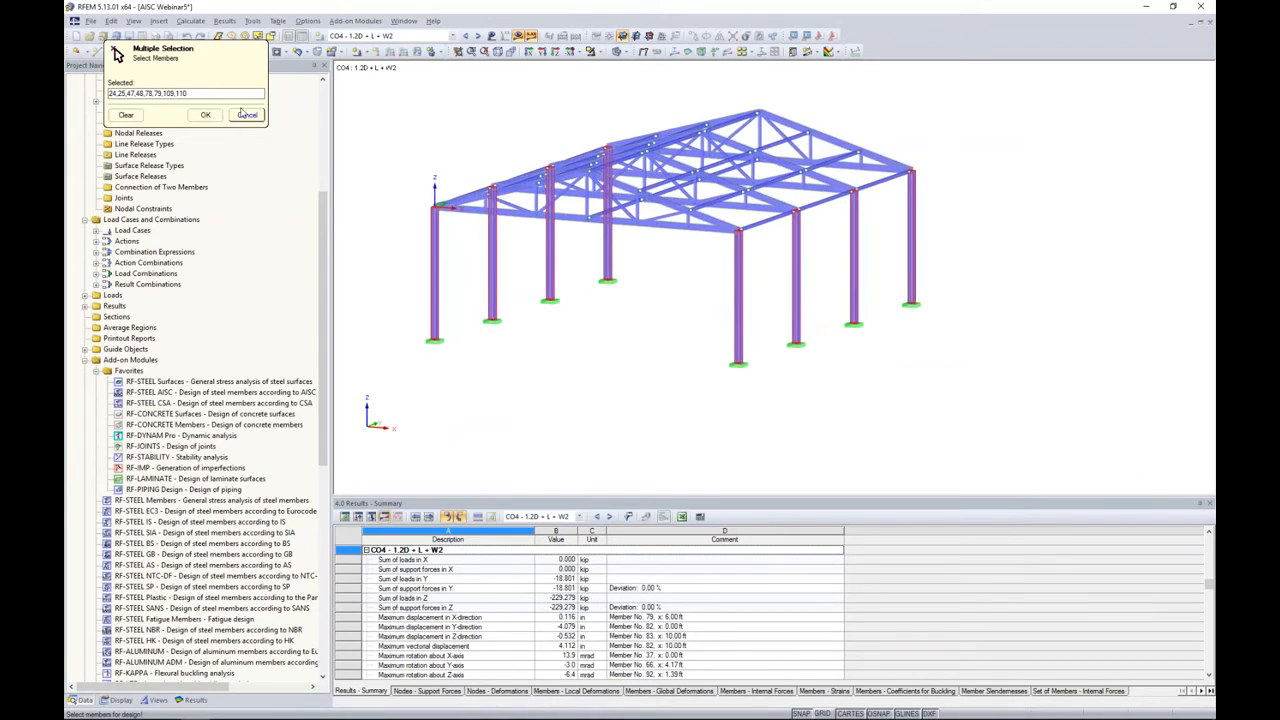
left_click(205, 115)
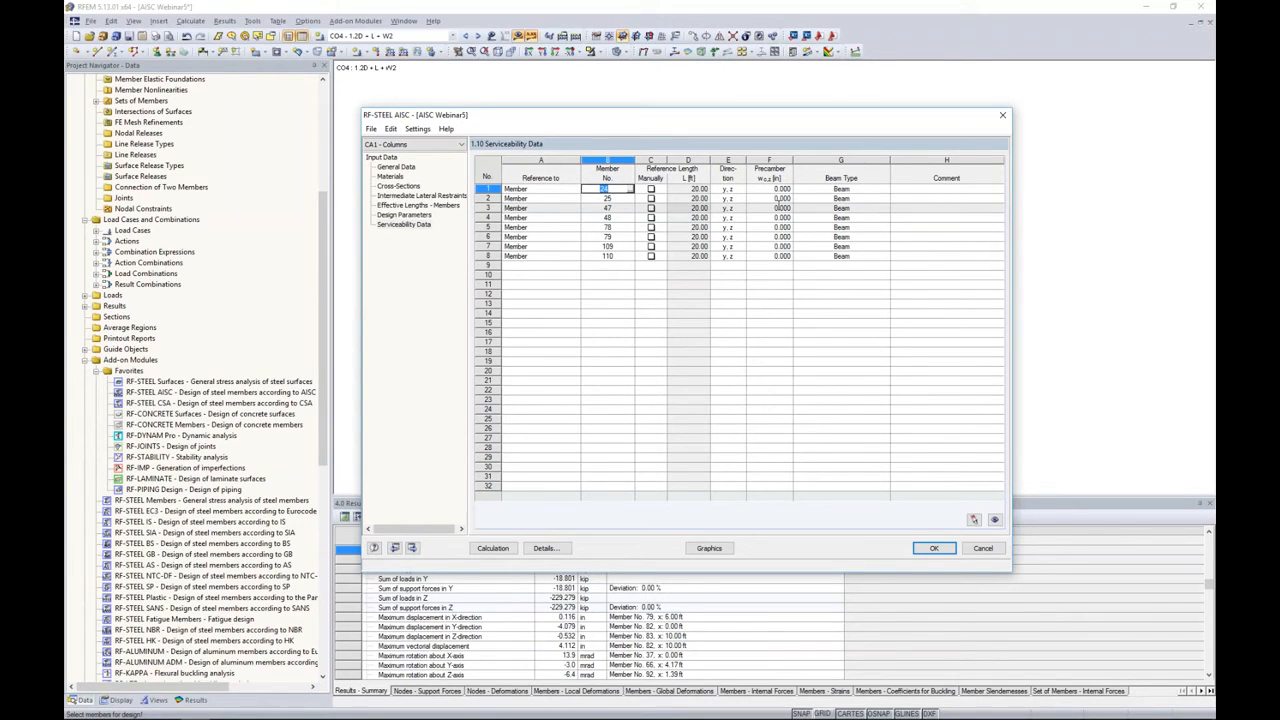
Check the beam type options for member 24 in the serviceability data and choose Beam.
left_click(855, 189)
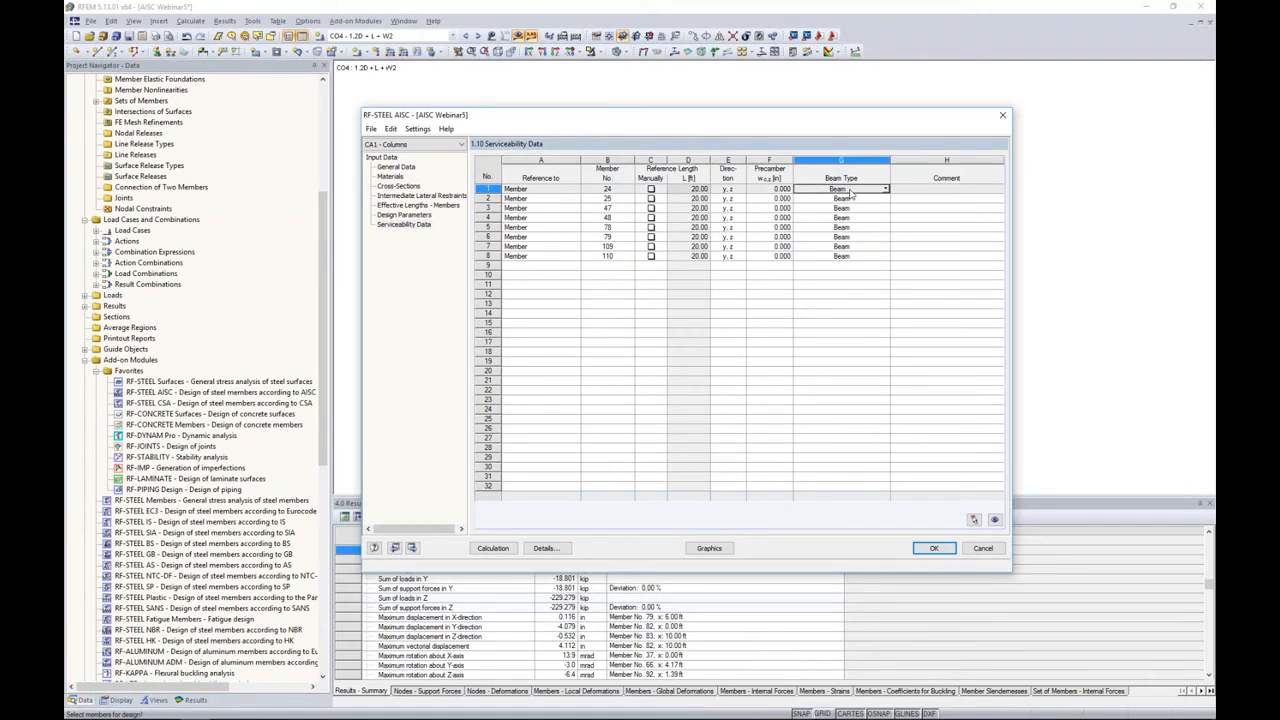
left_click(885, 189)
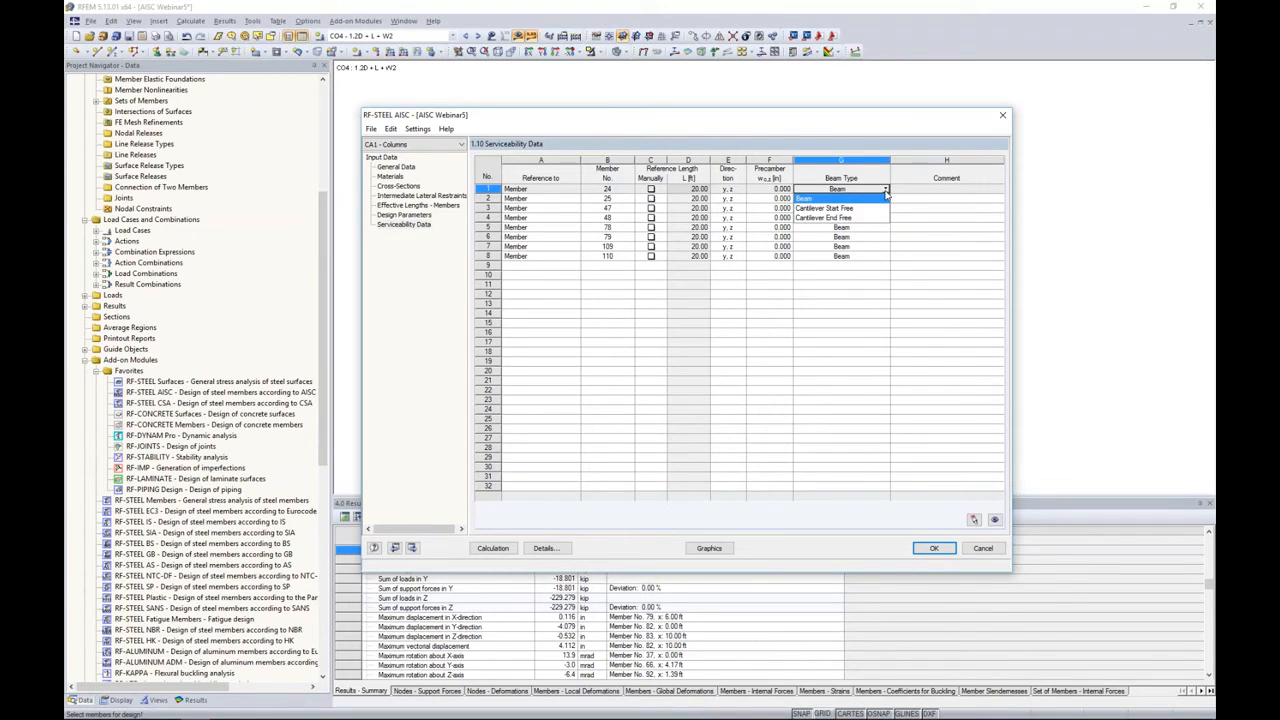
left_click(877, 202)
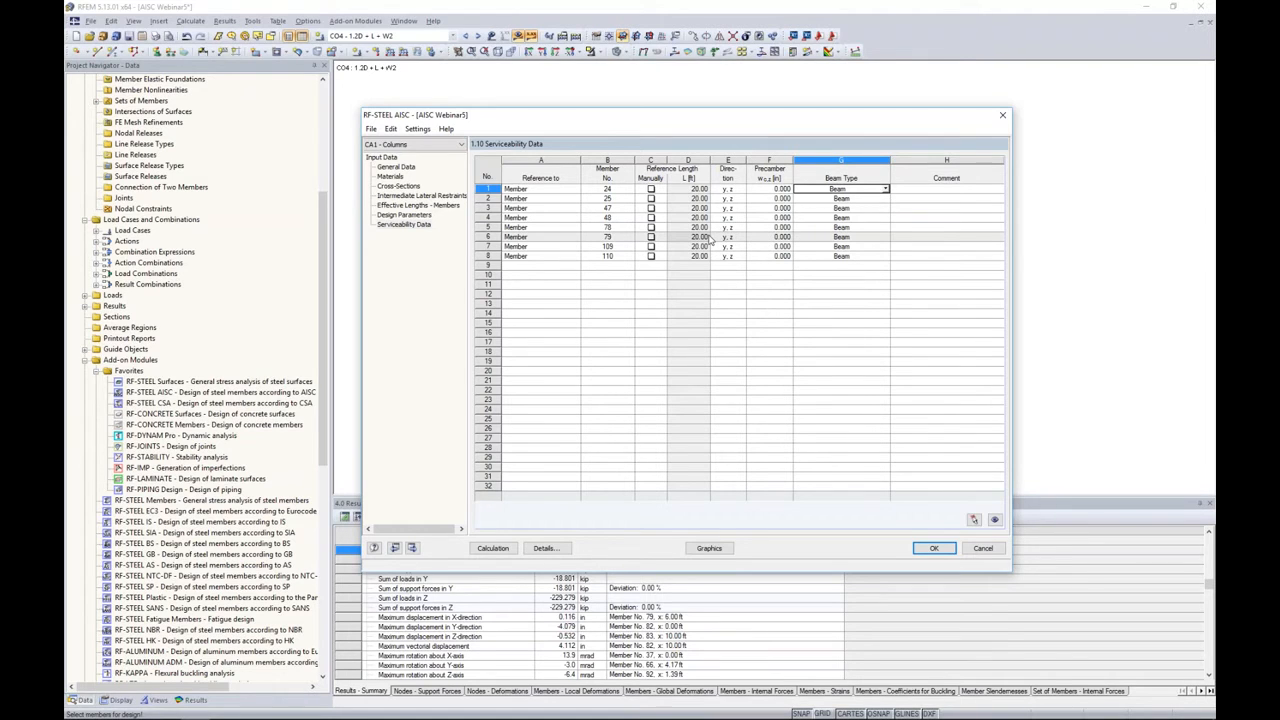
Check the limiting deflection ratios for serviceability in the LRFD 2016 design details and accept the settings.
left_click(545, 548)
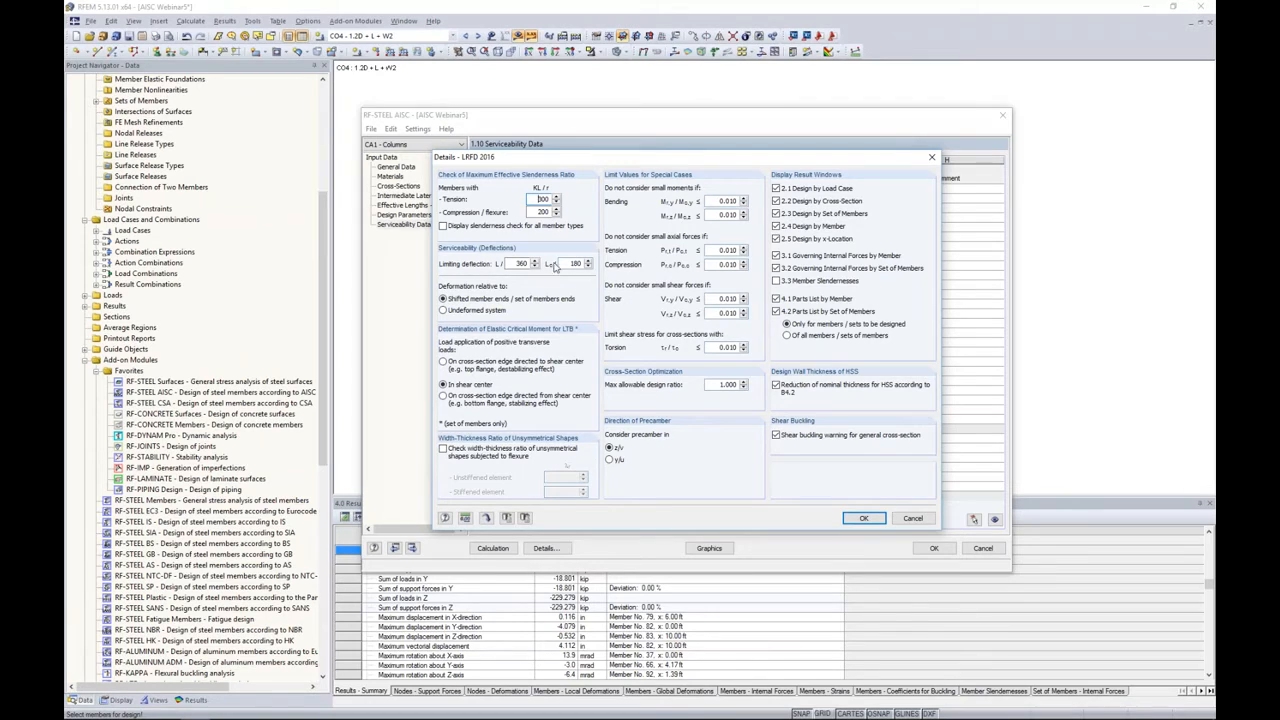
left_click(518, 263)
double_click(516, 264)
left_click(571, 265)
left_click(863, 518)
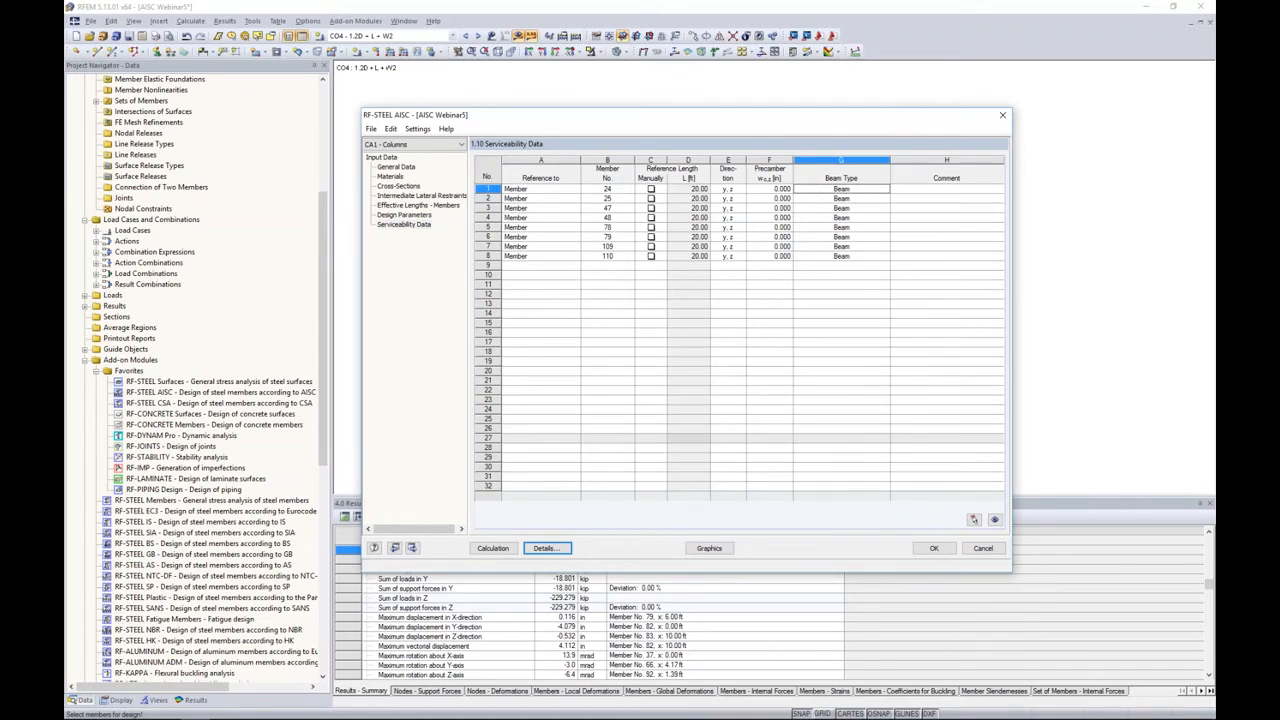
Run the design calculation for the columns and review the results by load case and by cross-section.
left_click(493, 548)
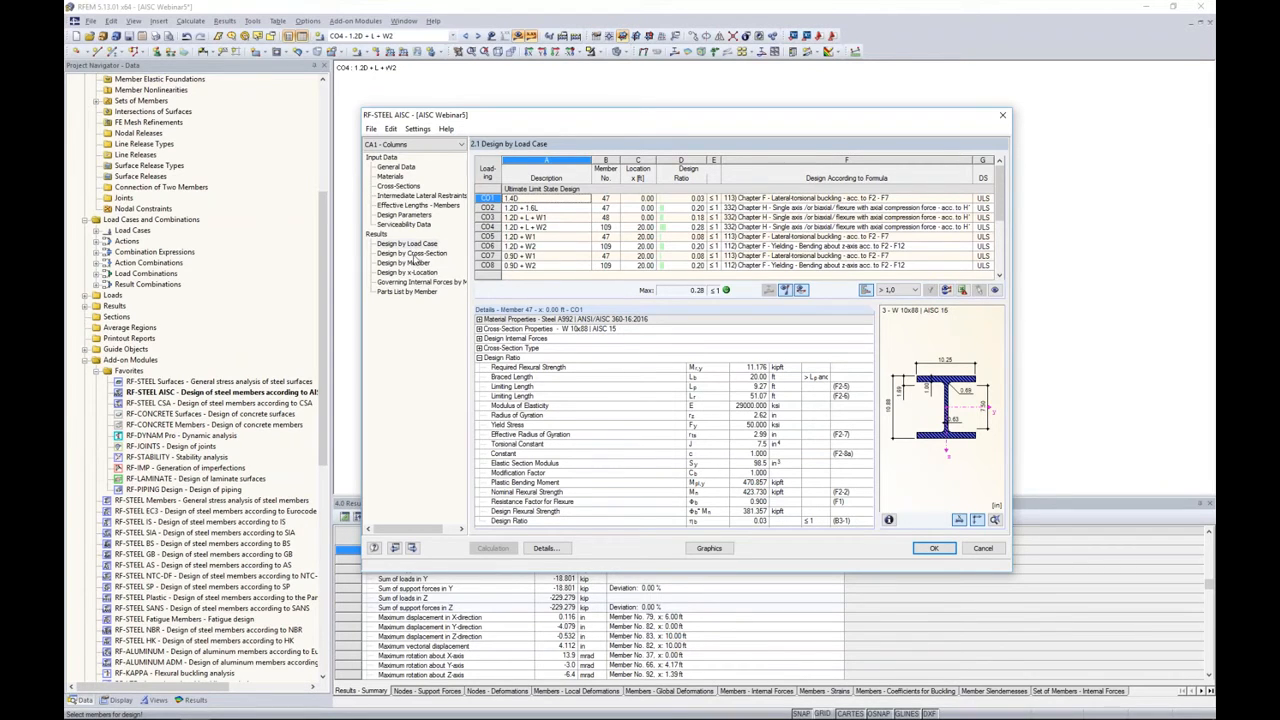
left_click(412, 254)
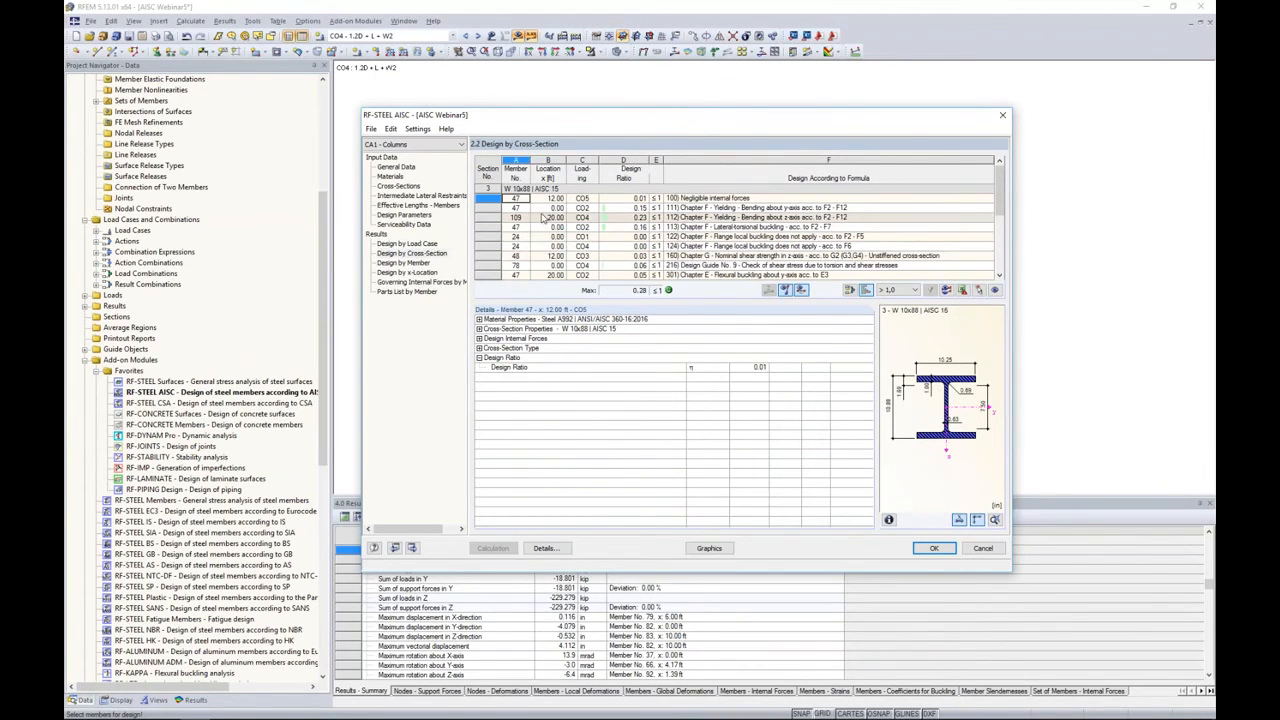
scroll(543, 217, "down", 2)
scroll(543, 217, "up", 2)
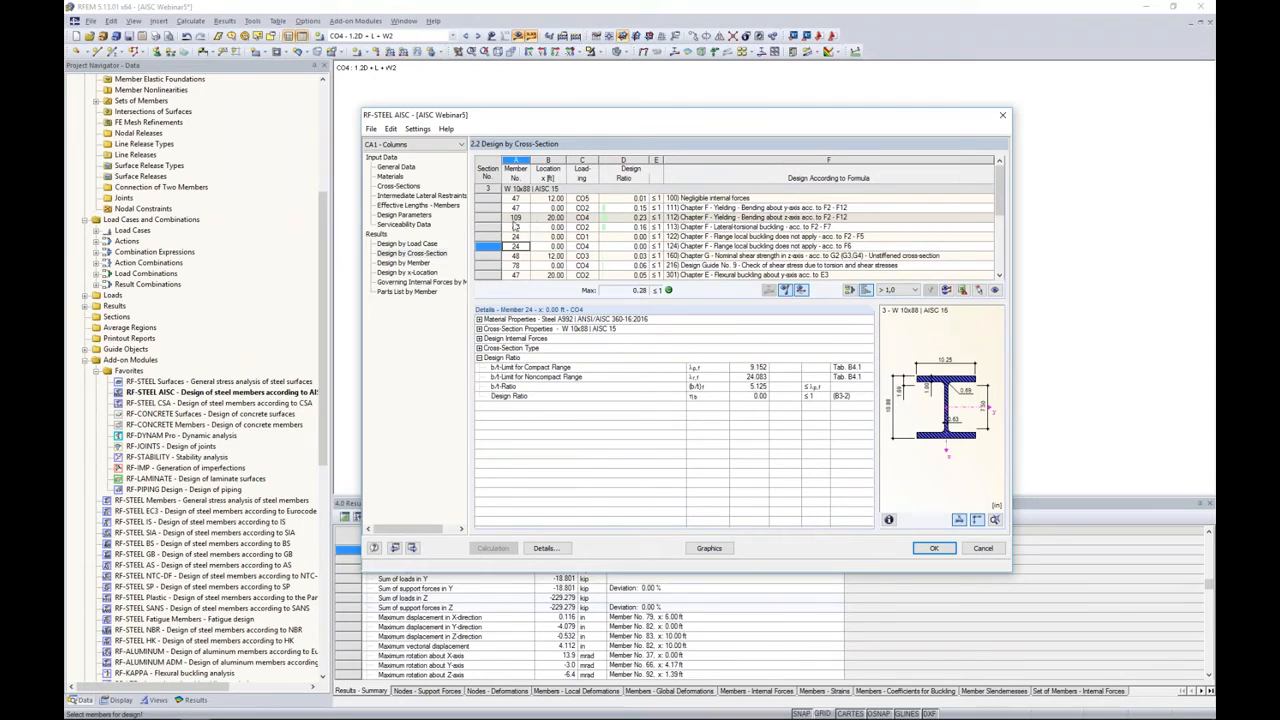
Examine the design checks member by member and locate the corresponding columns and design positions in the model.
left_click(415, 263)
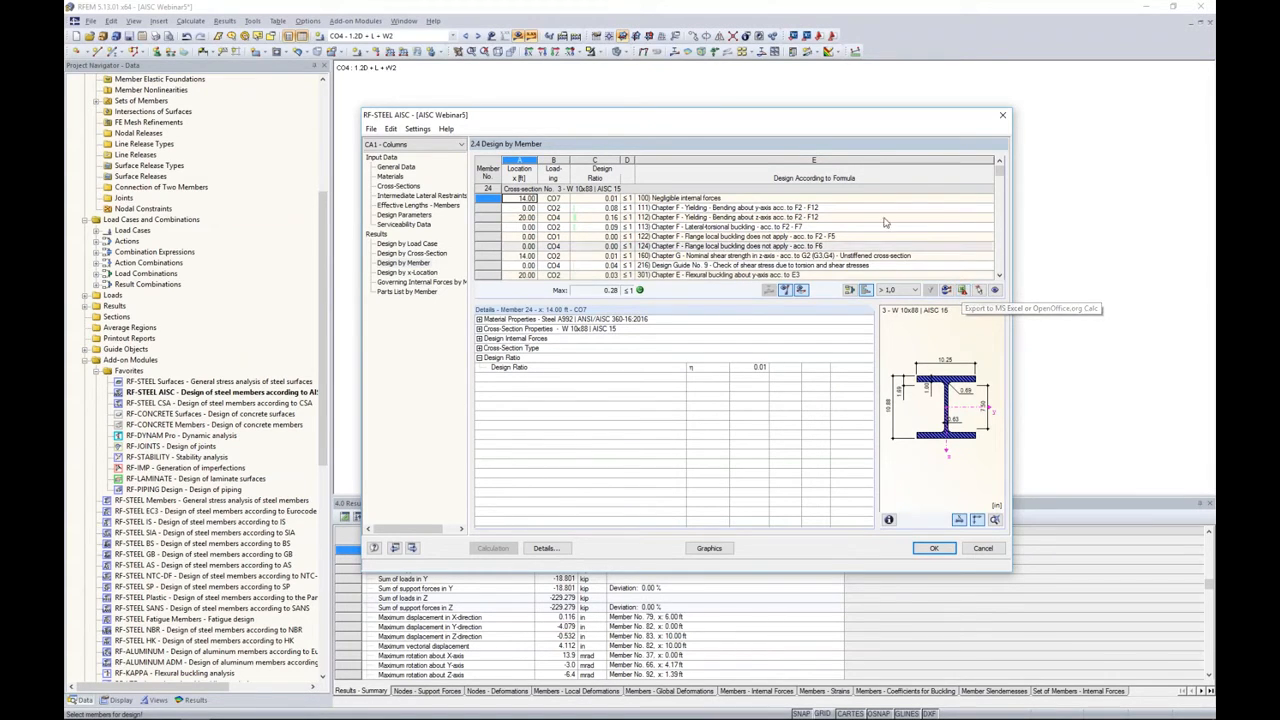
left_click_drag(833, 118, 814, 305)
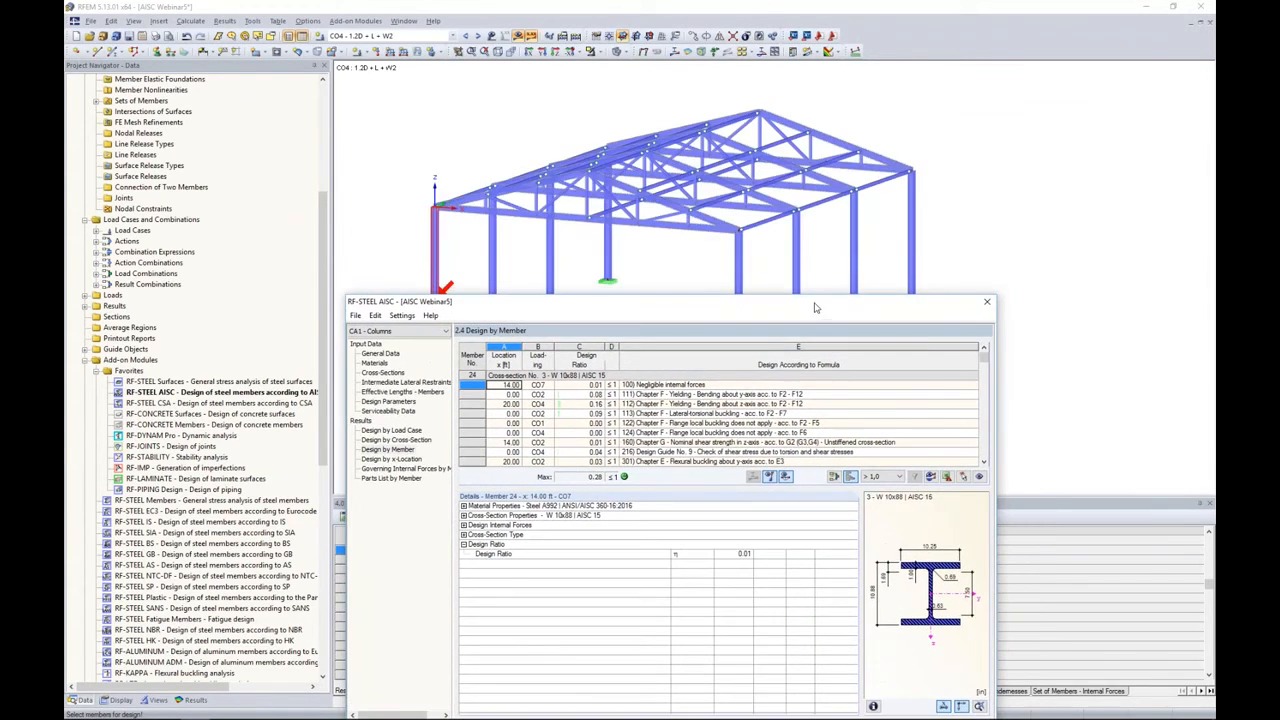
scroll(493, 450, "down", 1)
scroll(493, 453, "down", 4)
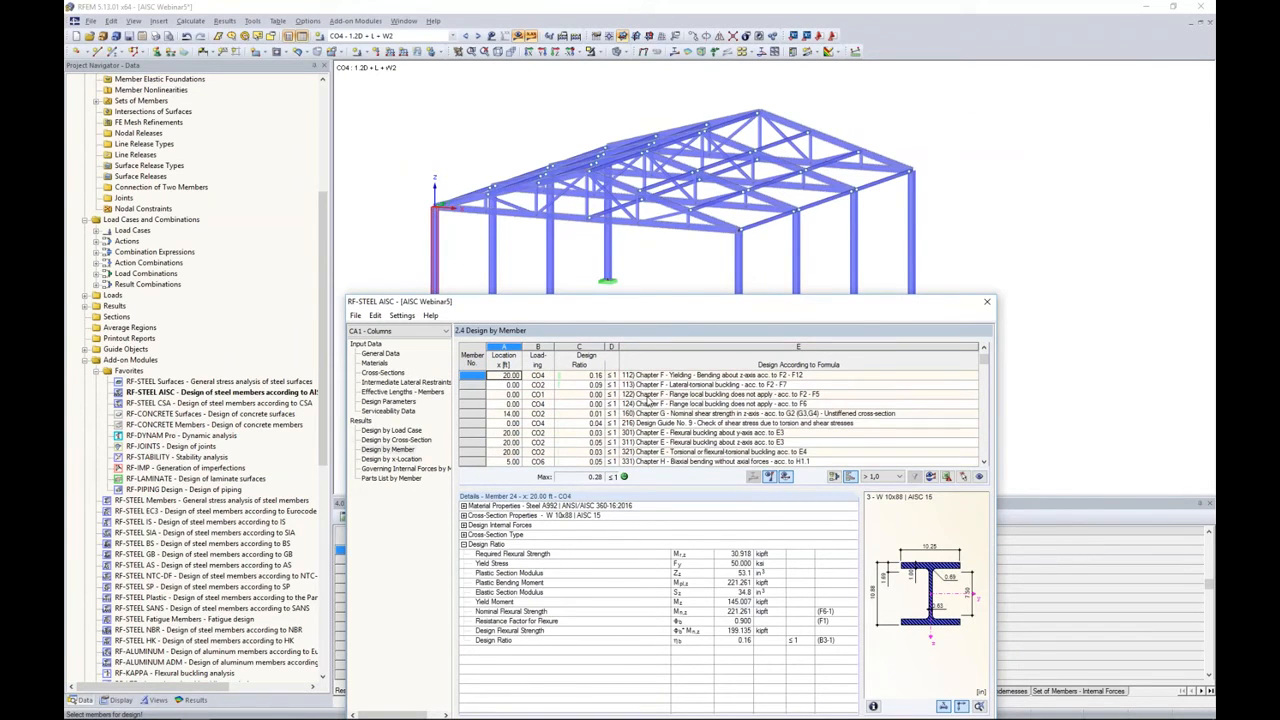
scroll(688, 385, "down", 5)
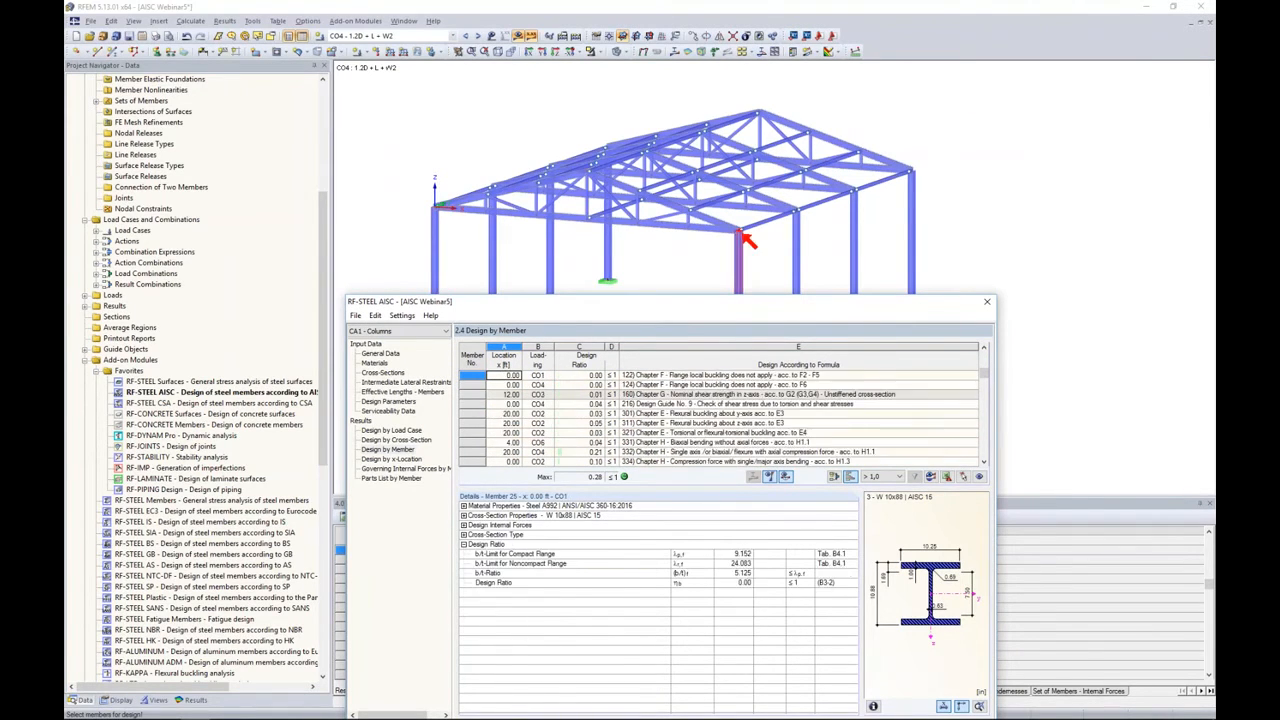
scroll(688, 385, "down", 8)
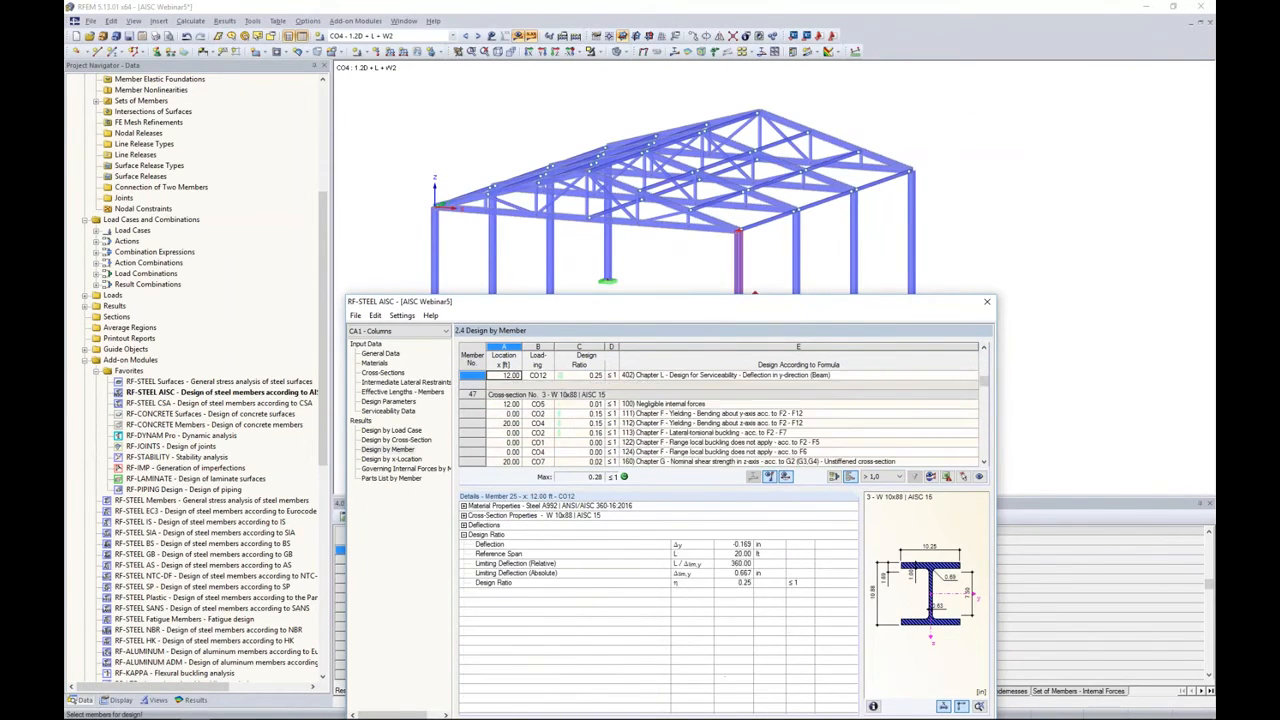
scroll(688, 385, "down", 5)
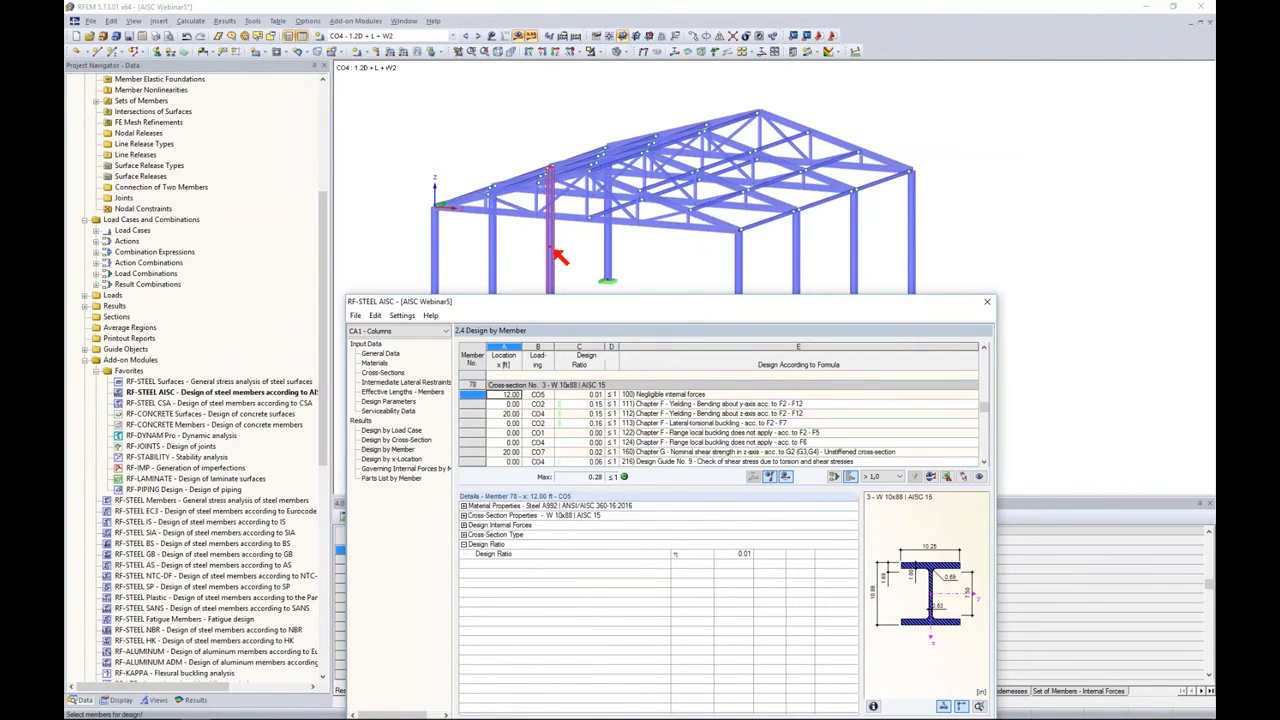
scroll(688, 385, "down", 4)
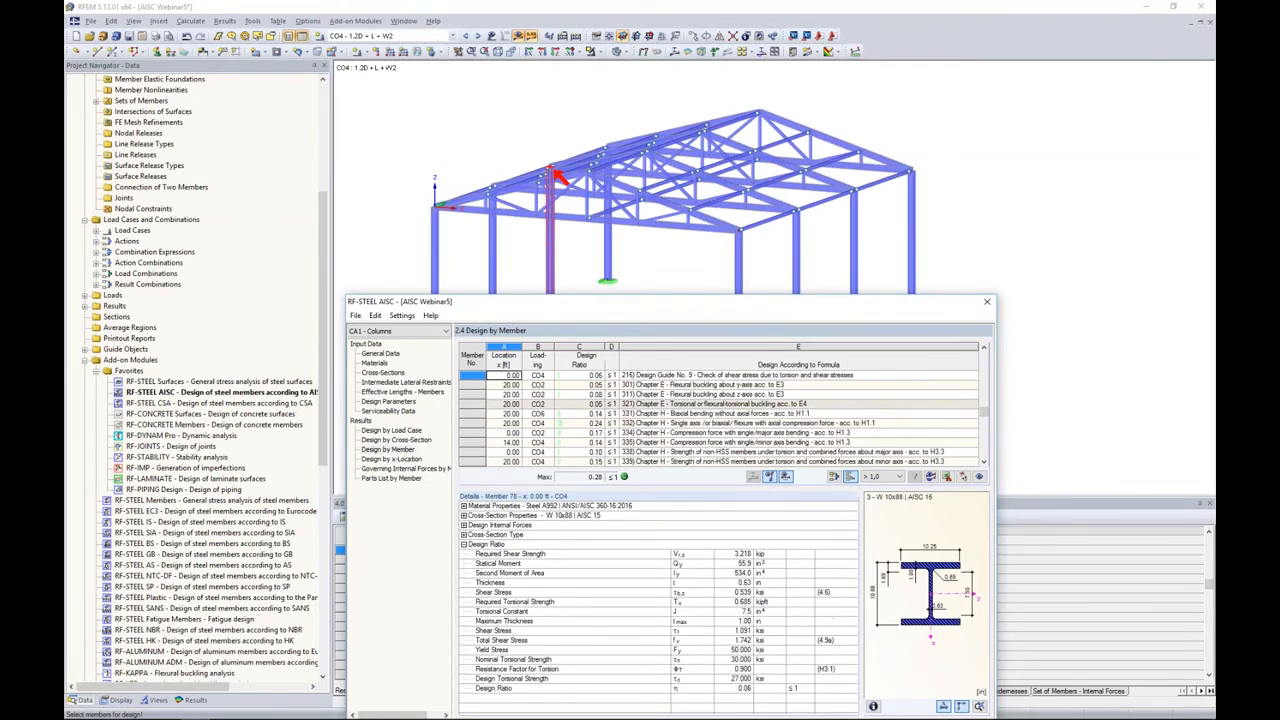
scroll(688, 410, "down", 2)
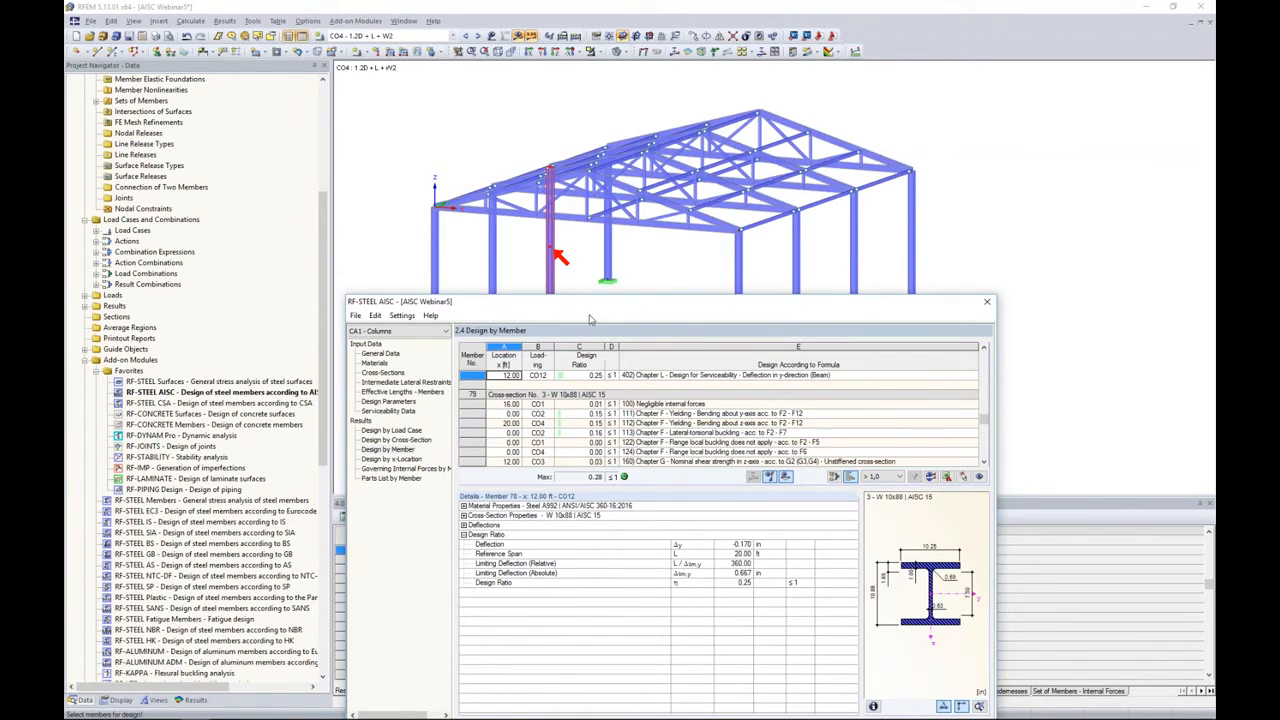
left_click_drag(608, 298, 624, 84)
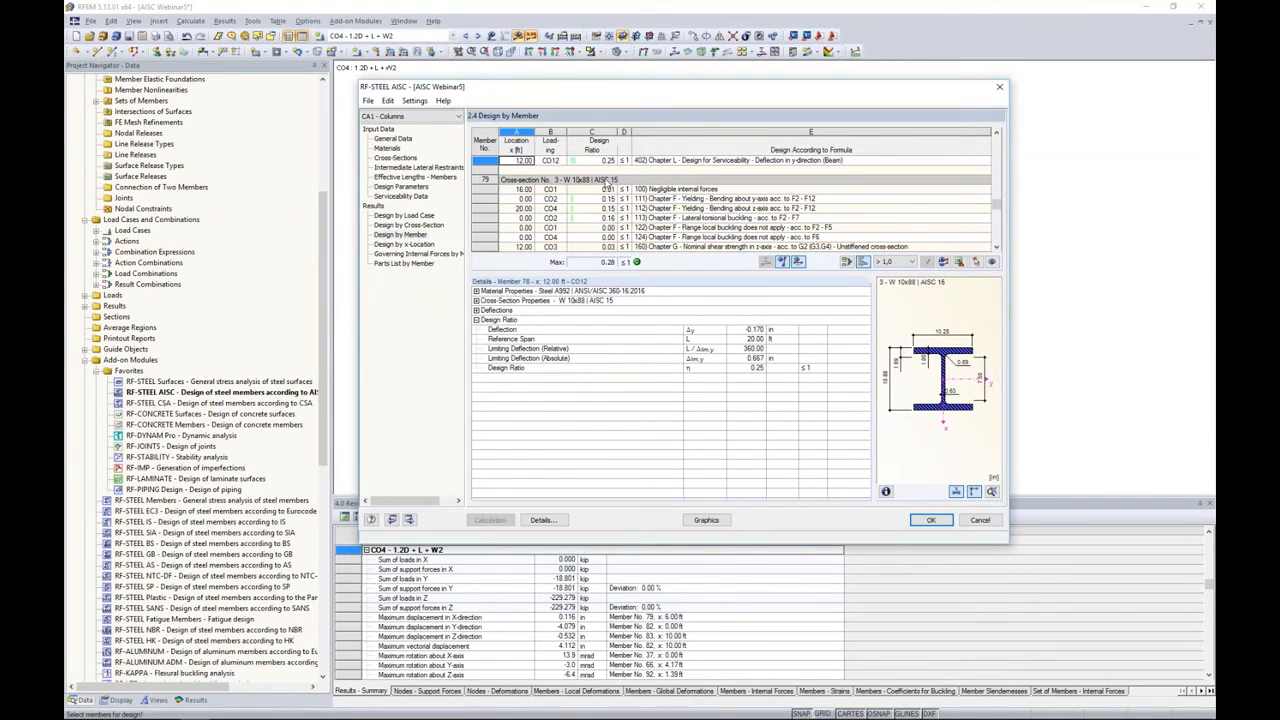
Examine the design checks of member 79, including the lateral-torsional buckling details and its cross-section type classification.
scroll(646, 216, "down", 1)
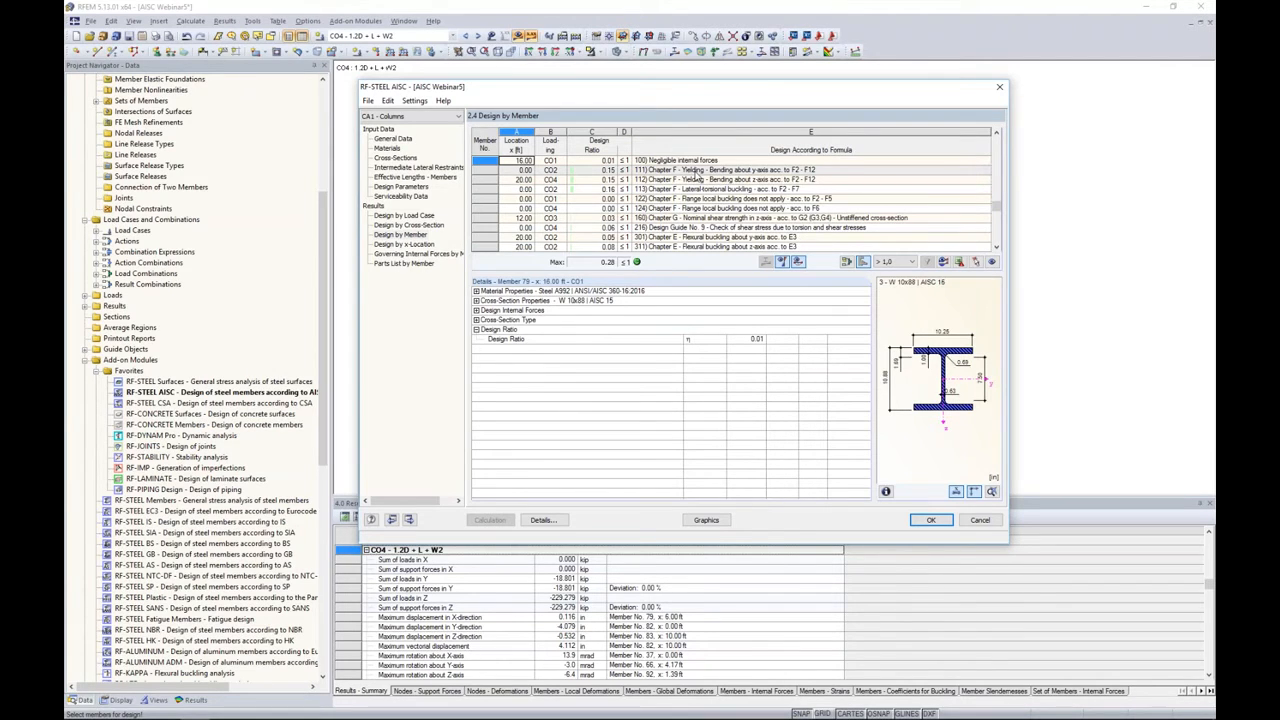
scroll(696, 180, "down", 3)
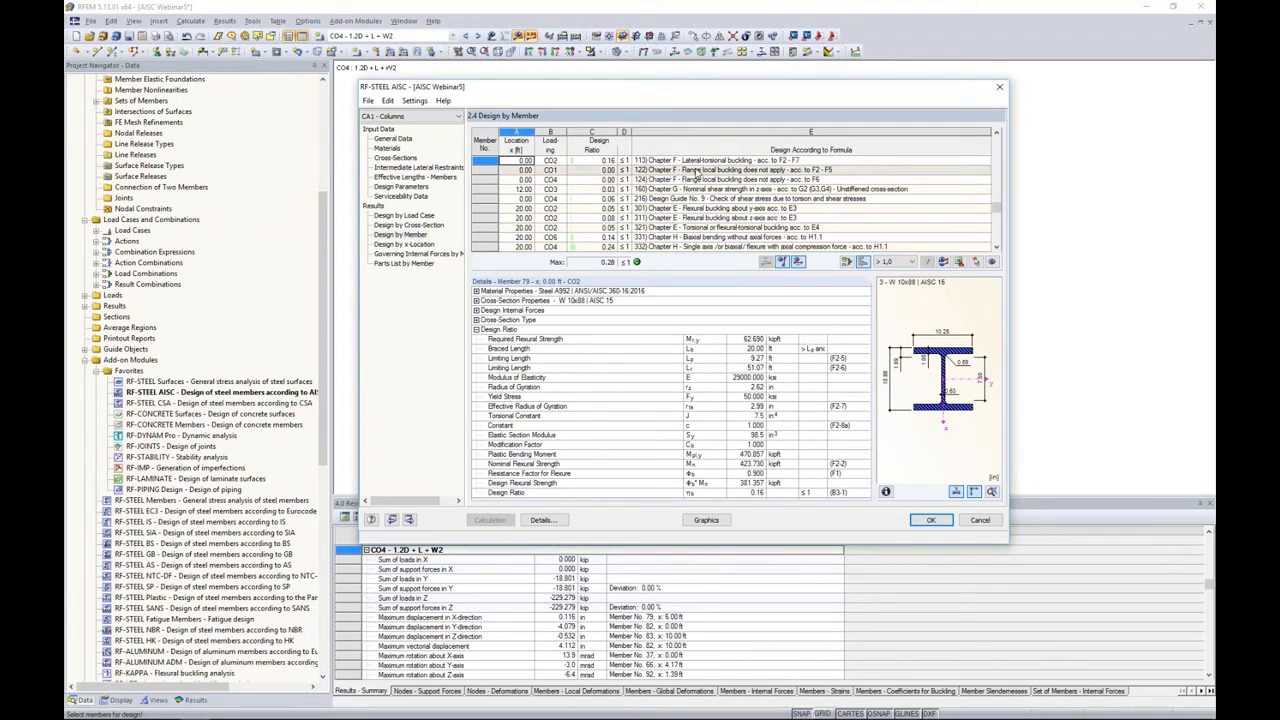
left_click(696, 161)
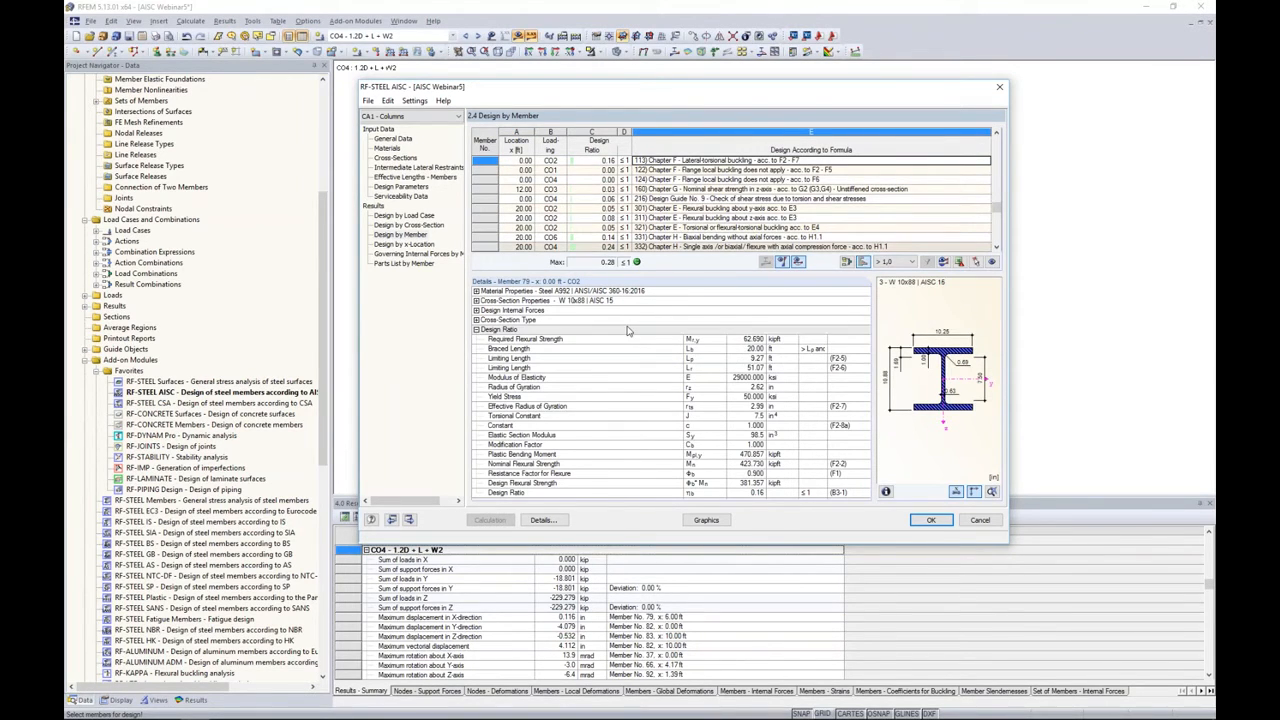
left_click(505, 320)
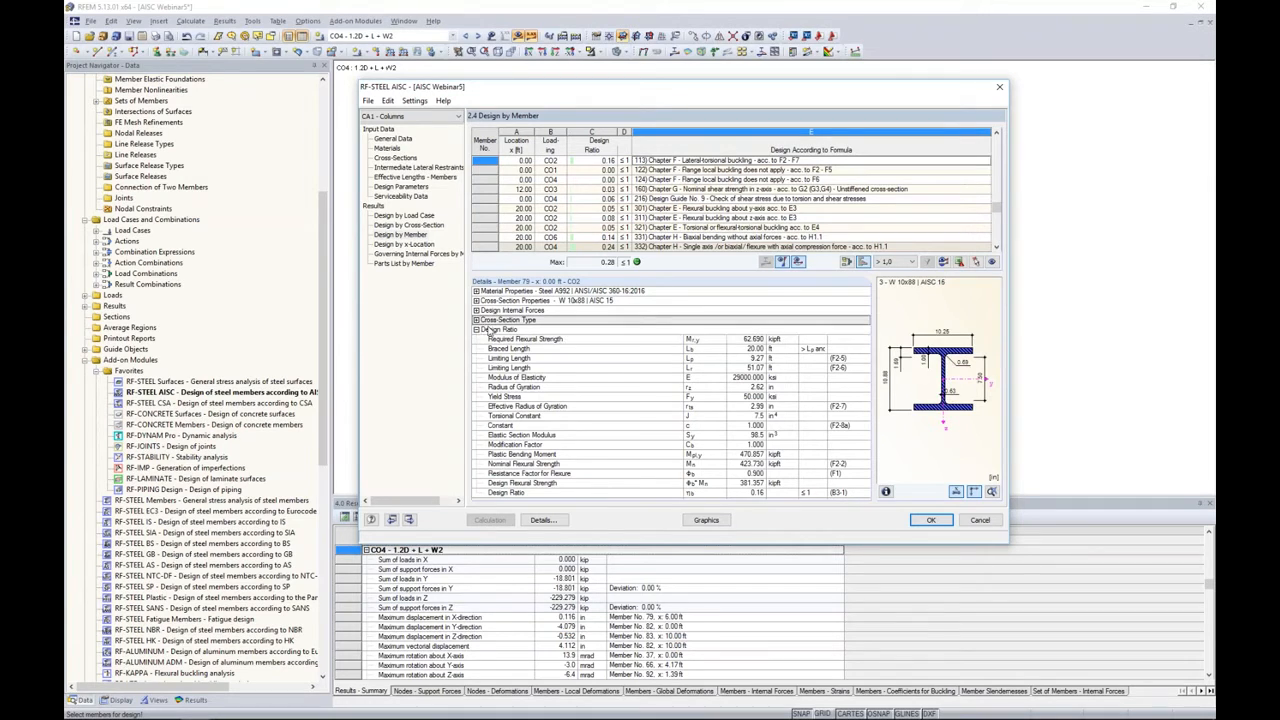
left_click(477, 320)
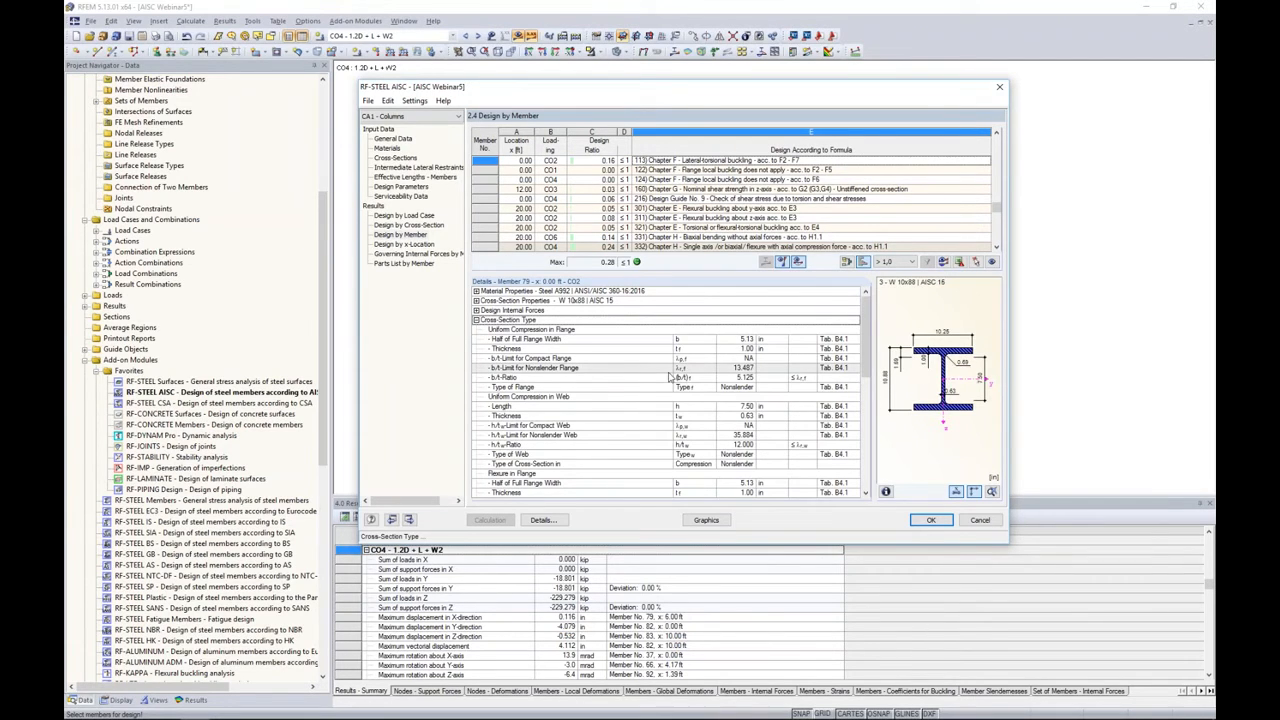
scroll(669, 376, "down", 3)
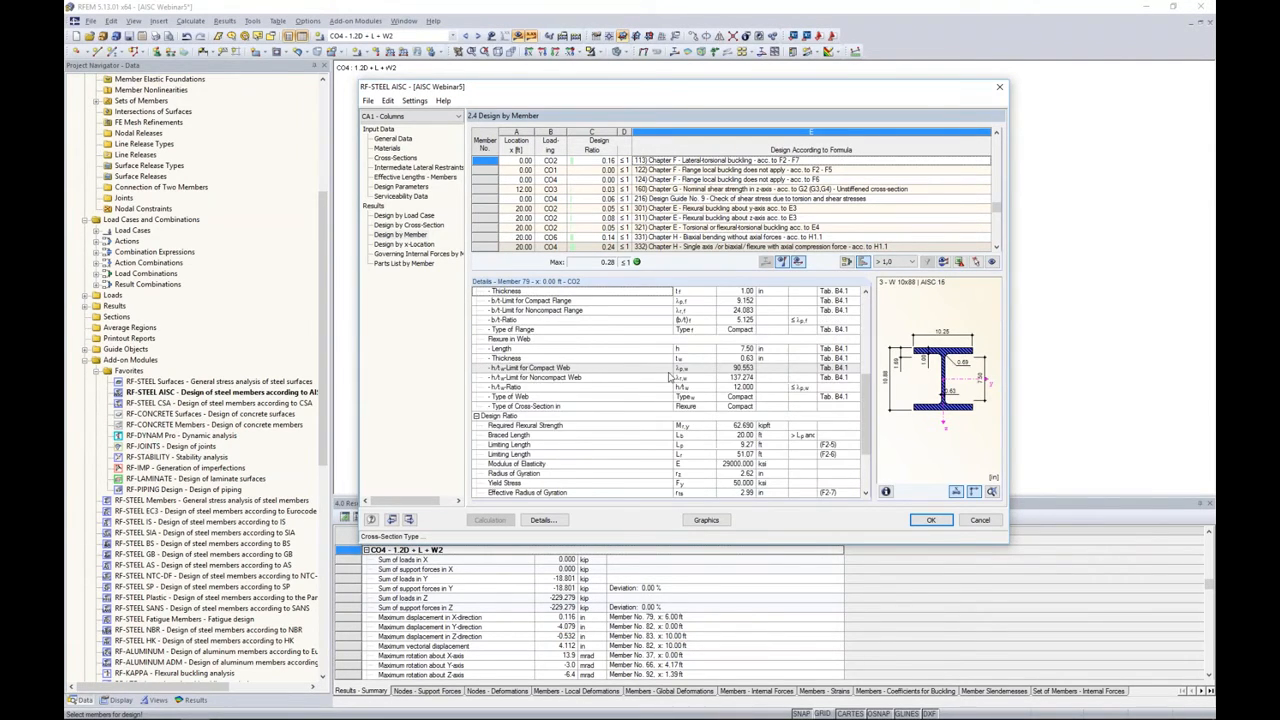
scroll(669, 376, "down", 2)
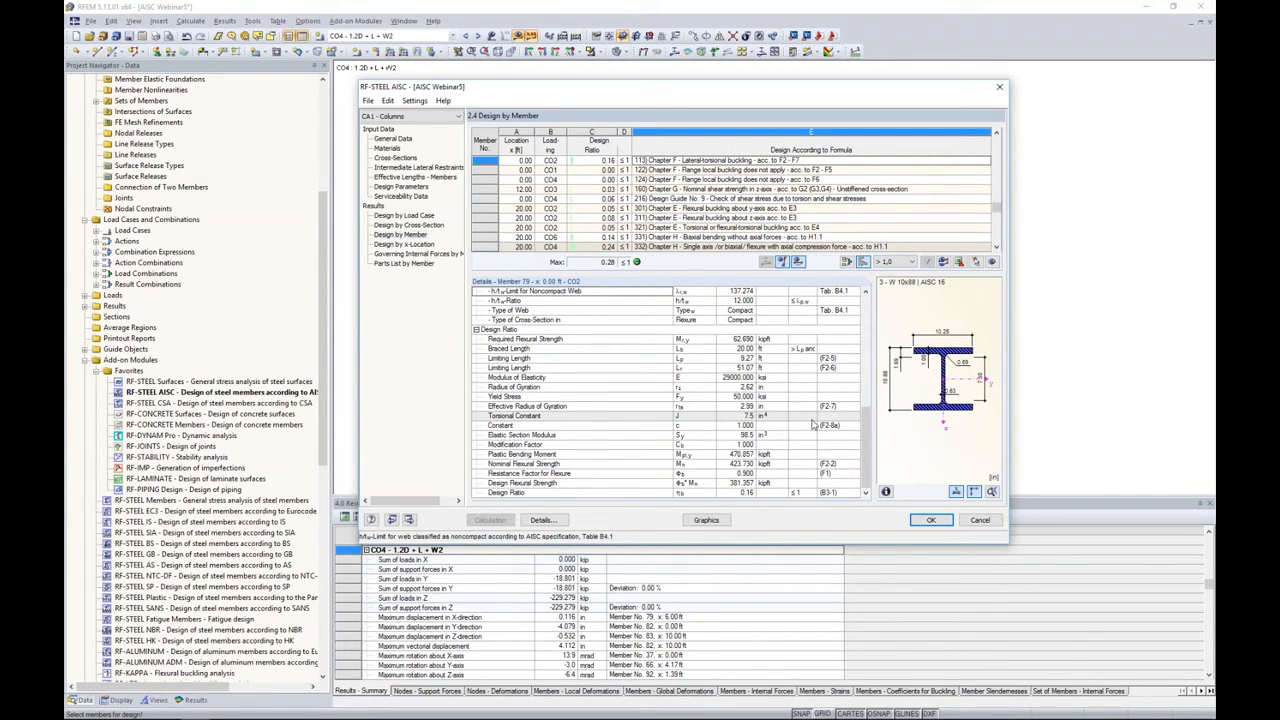
scroll(866, 442, "up", 5)
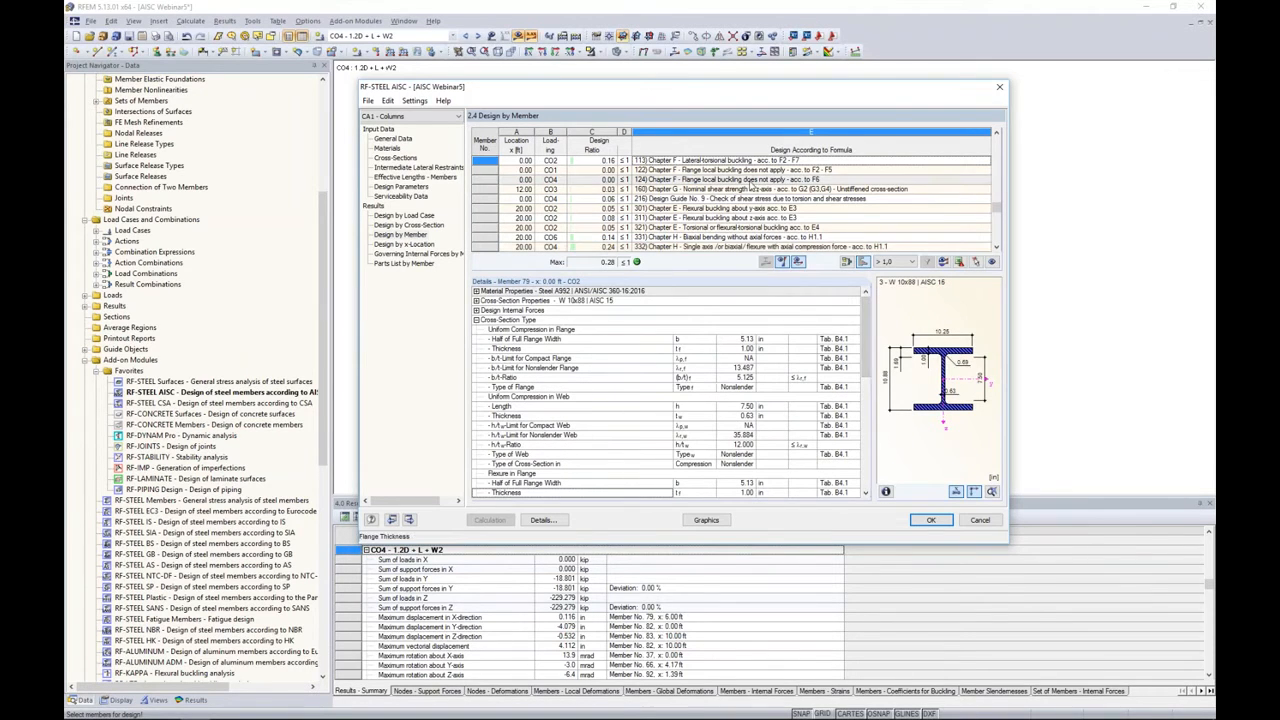
scroll(778, 202, "down", 2)
scroll(776, 203, "down", 3)
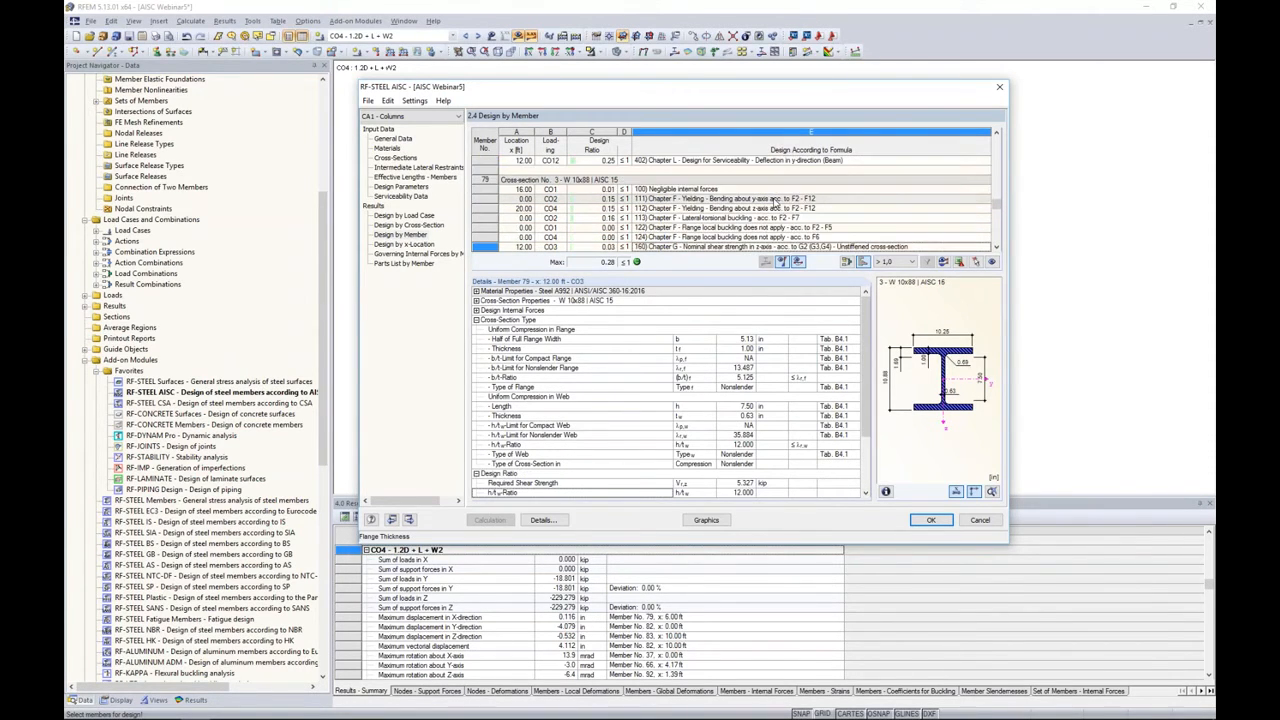
scroll(776, 203, "down", 3)
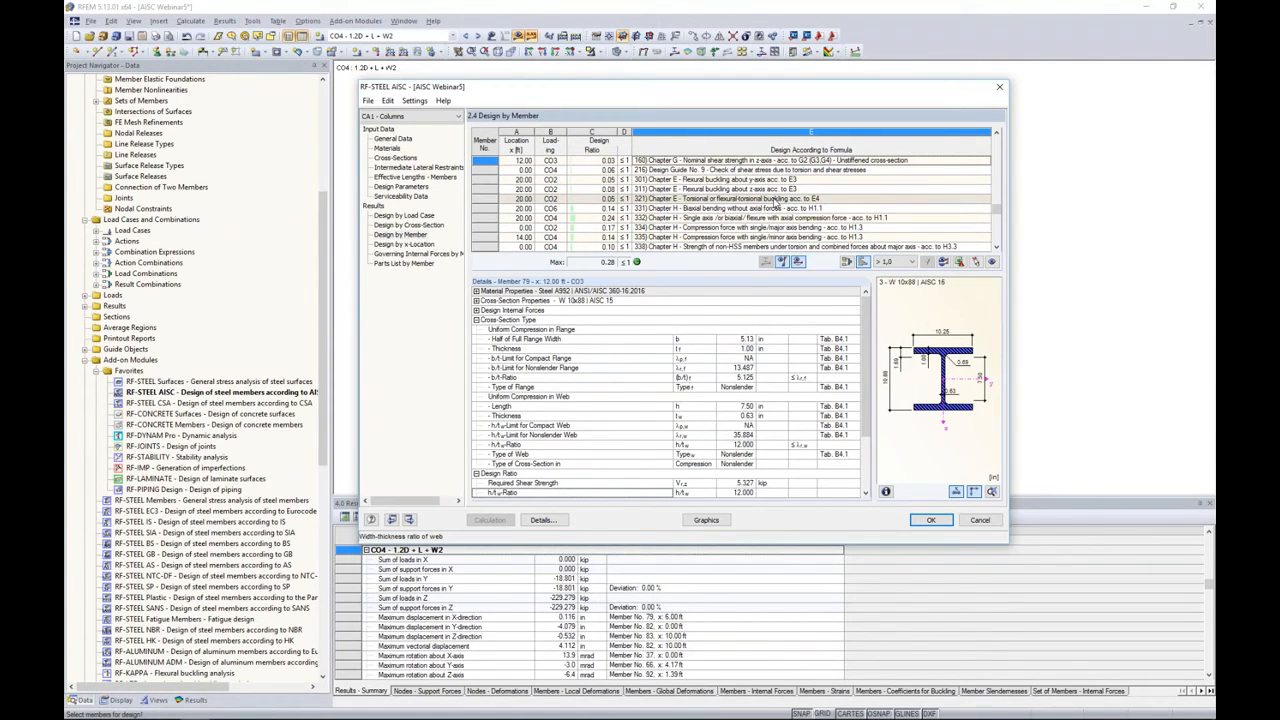
Filter the member results by Max and examine the governing design check of each column down to member 109.
left_click(912, 262)
left_click(903, 281)
left_click(927, 262)
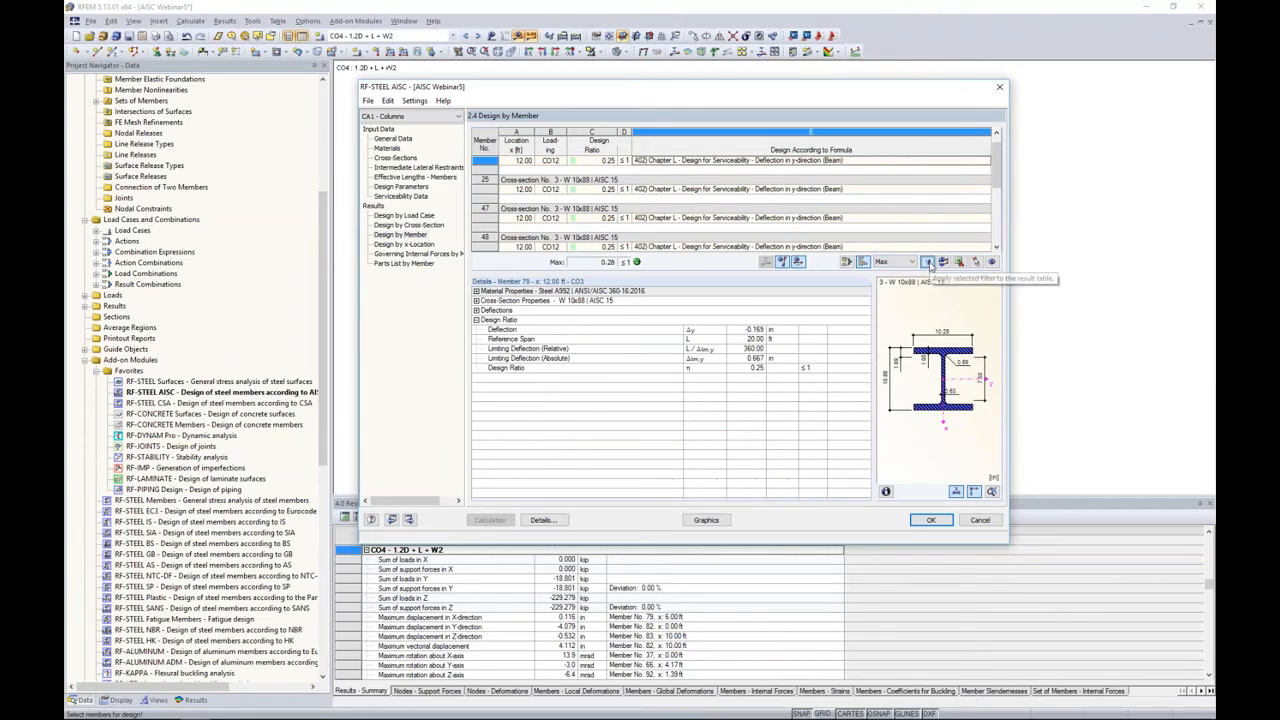
key("Page_Down")
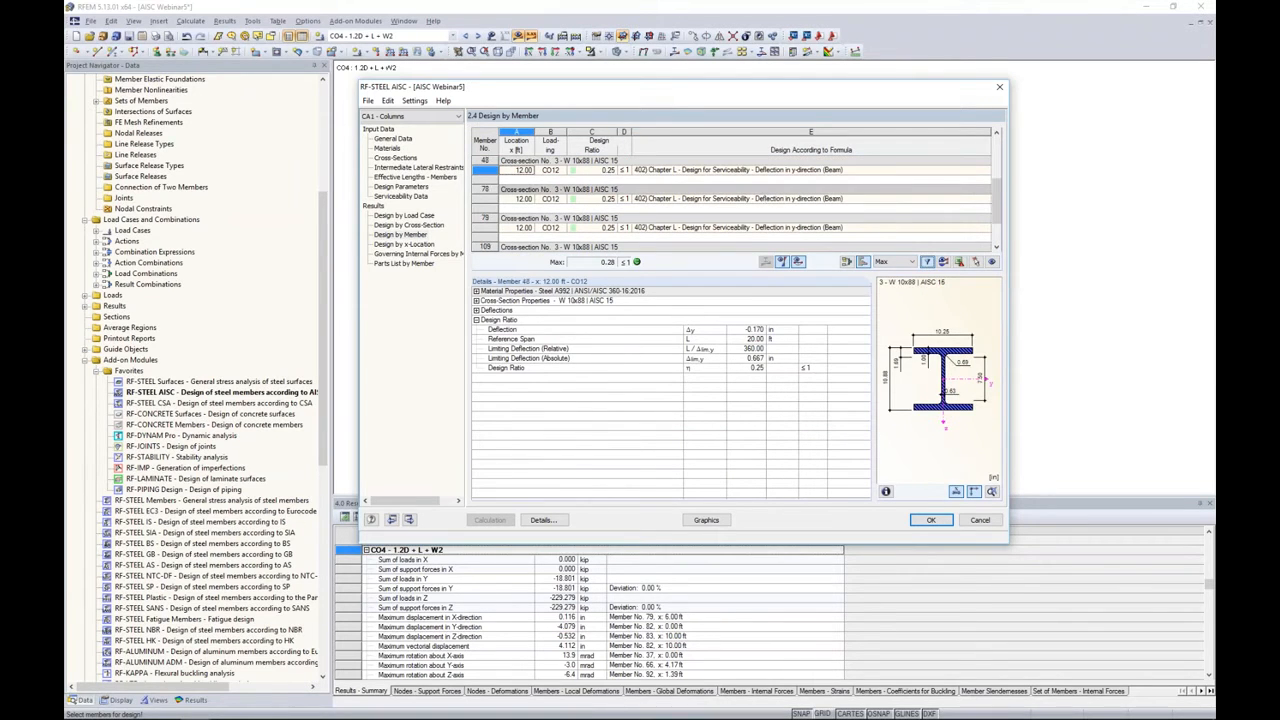
scroll(761, 198, "up", 1)
left_click(756, 173)
key("Down")
left_click(745, 200)
left_click(732, 228)
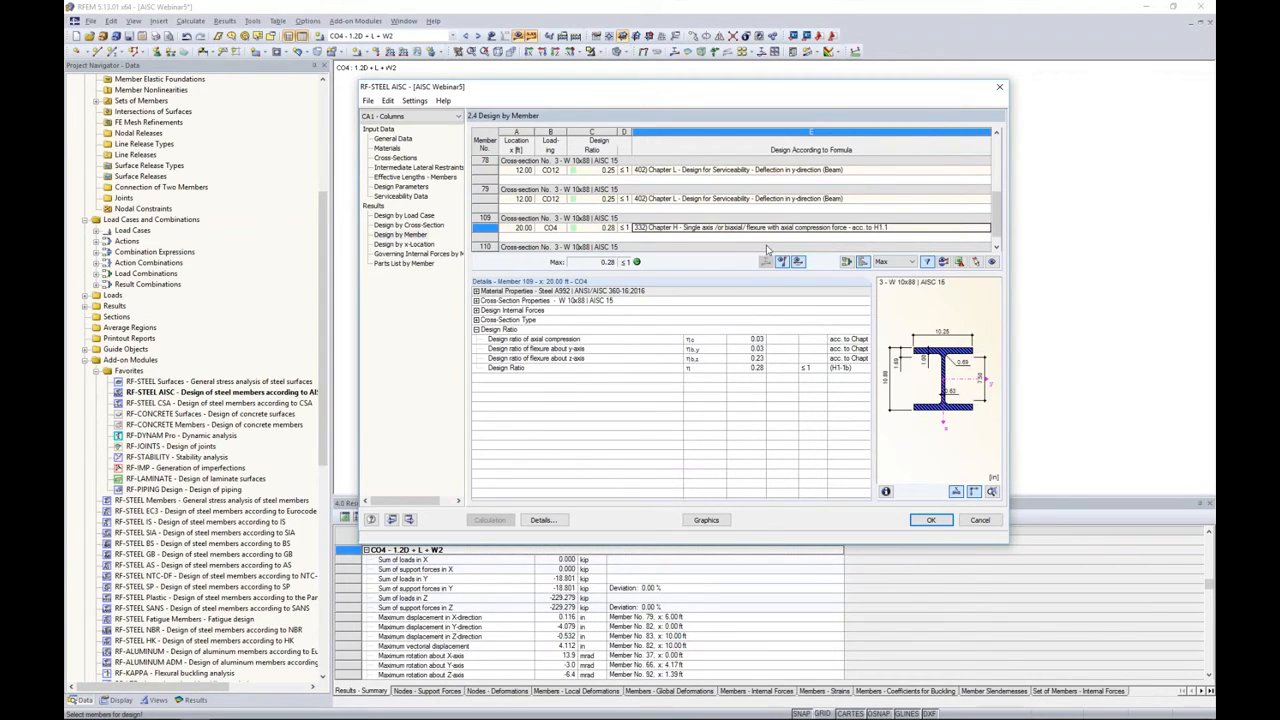
Remove the Max filter from the member results and view the parts list by member.
left_click(898, 262)
left_click(889, 277)
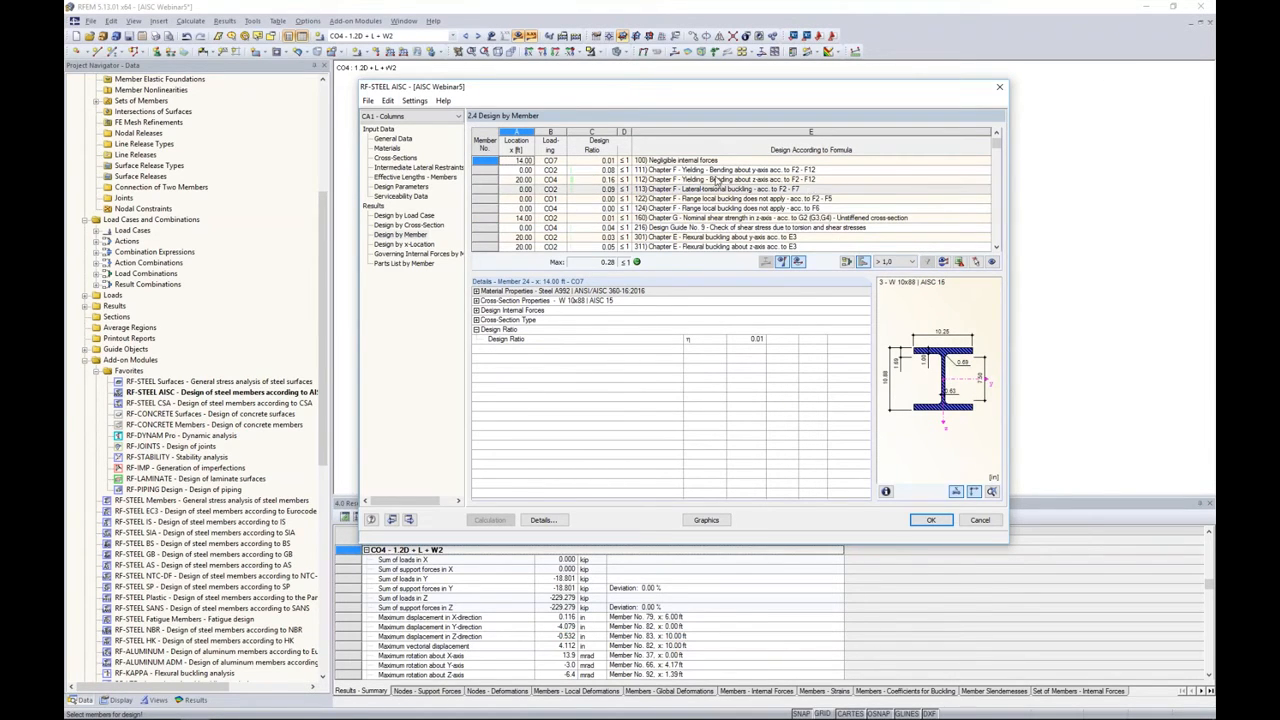
left_click(405, 263)
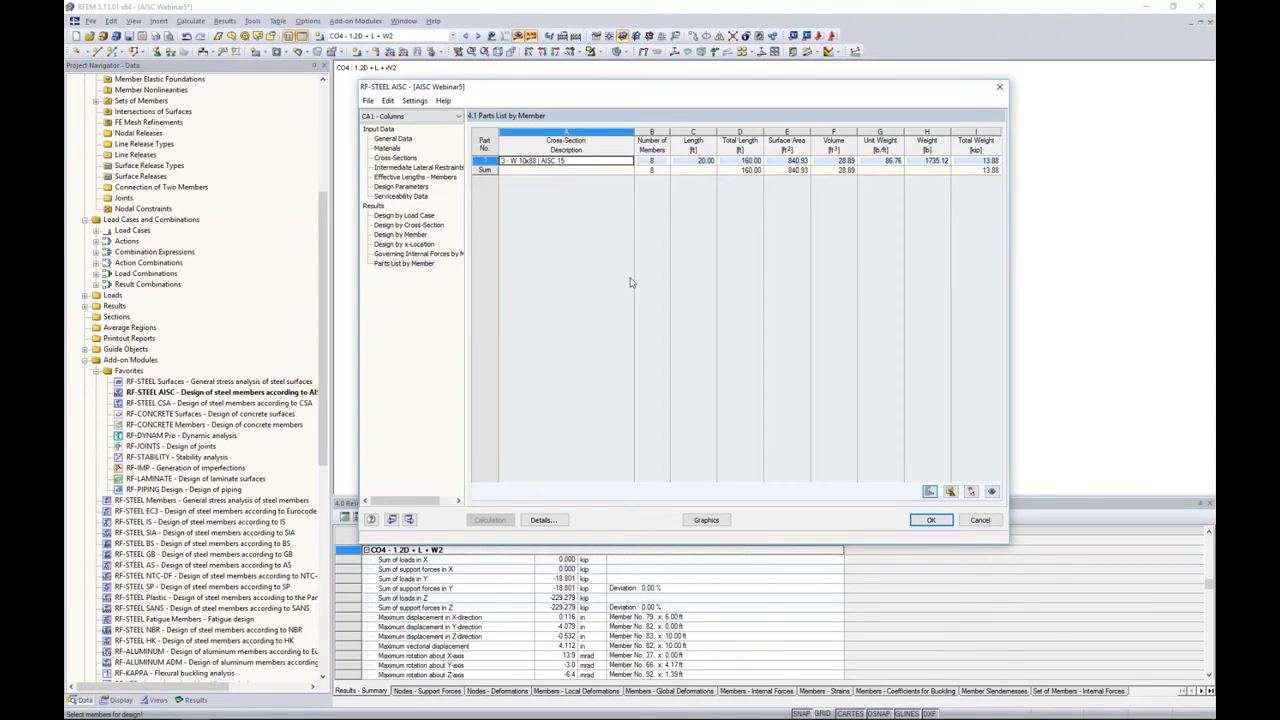
Show the design ratios graphically on the model, with RF-STEEL AISC CA1 - Columns as the displayed result case.
left_click(706, 520)
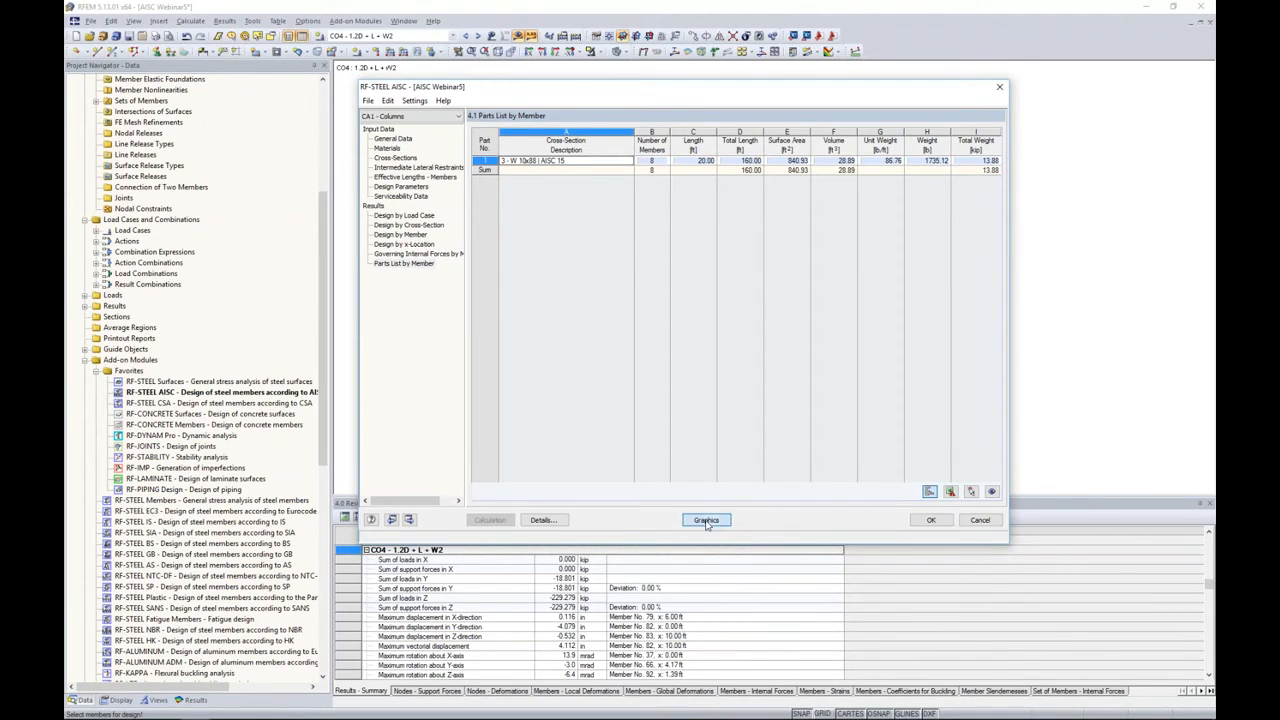
middle_click_drag(655, 321, 677, 355, "ctrl")
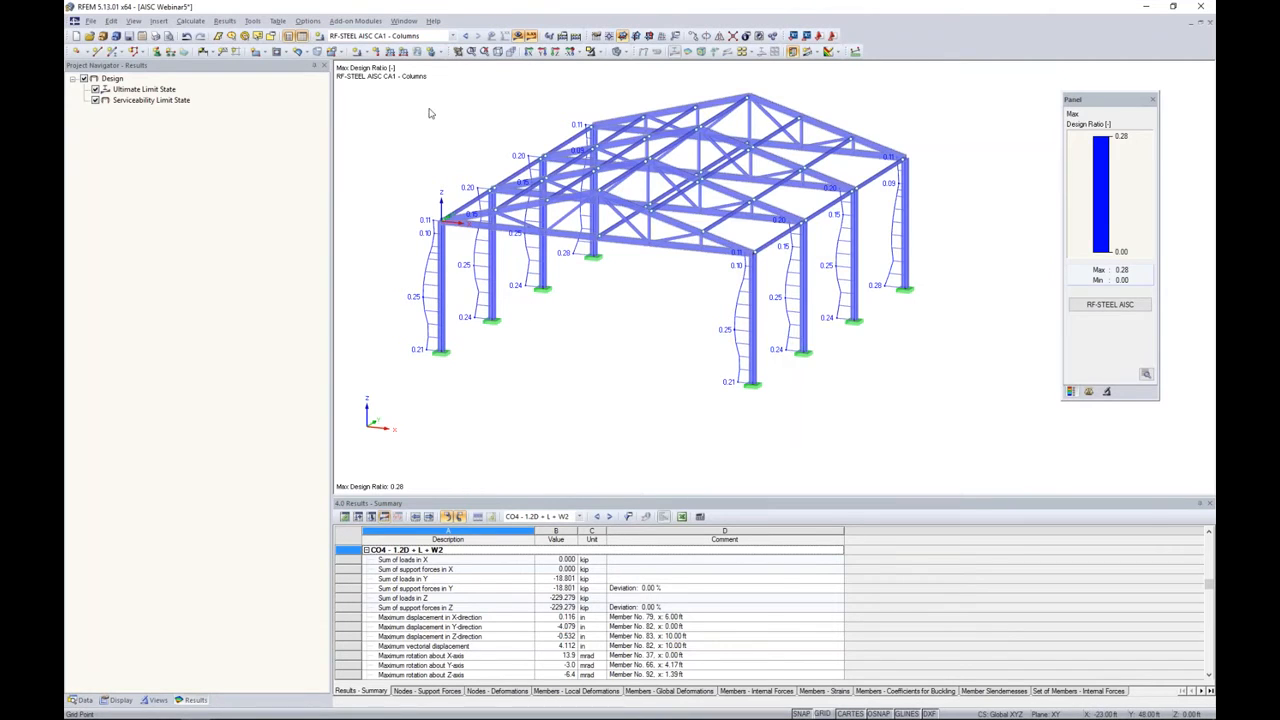
left_click(452, 36)
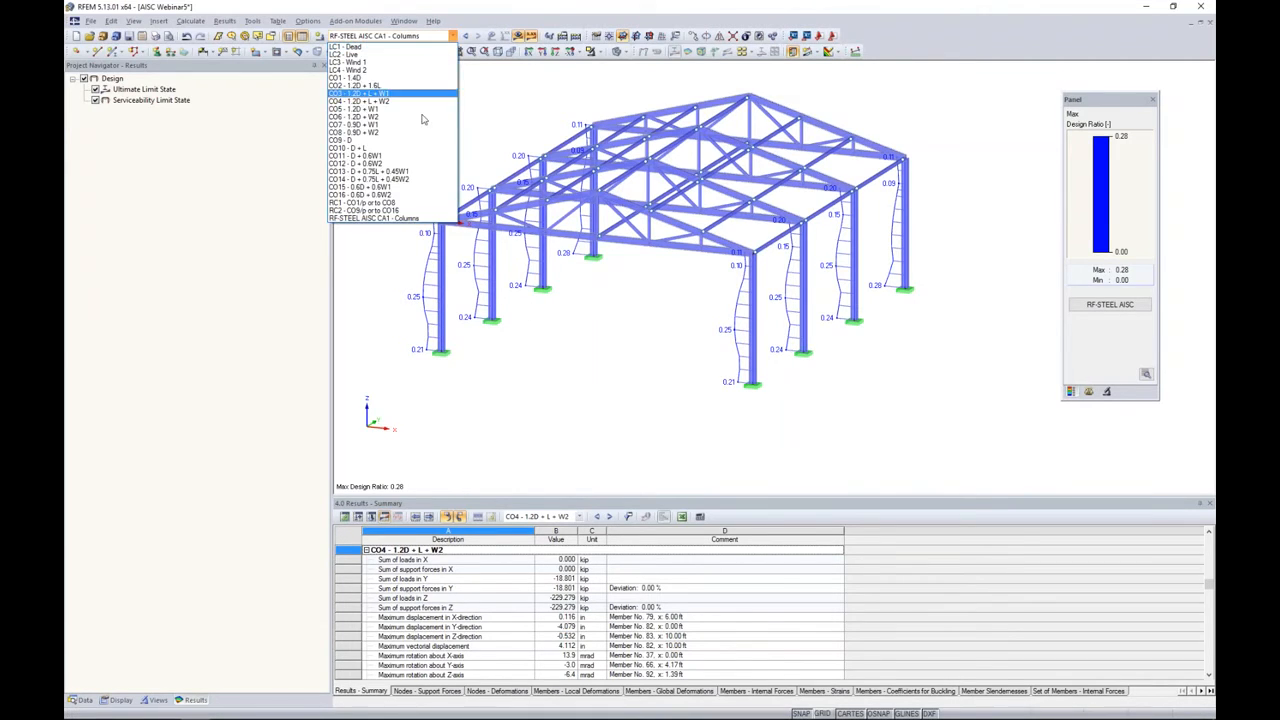
left_click(390, 218)
Hide the serviceability limit state results and examine the ultimate limit state design ratios along the columns.
left_click(111, 78)
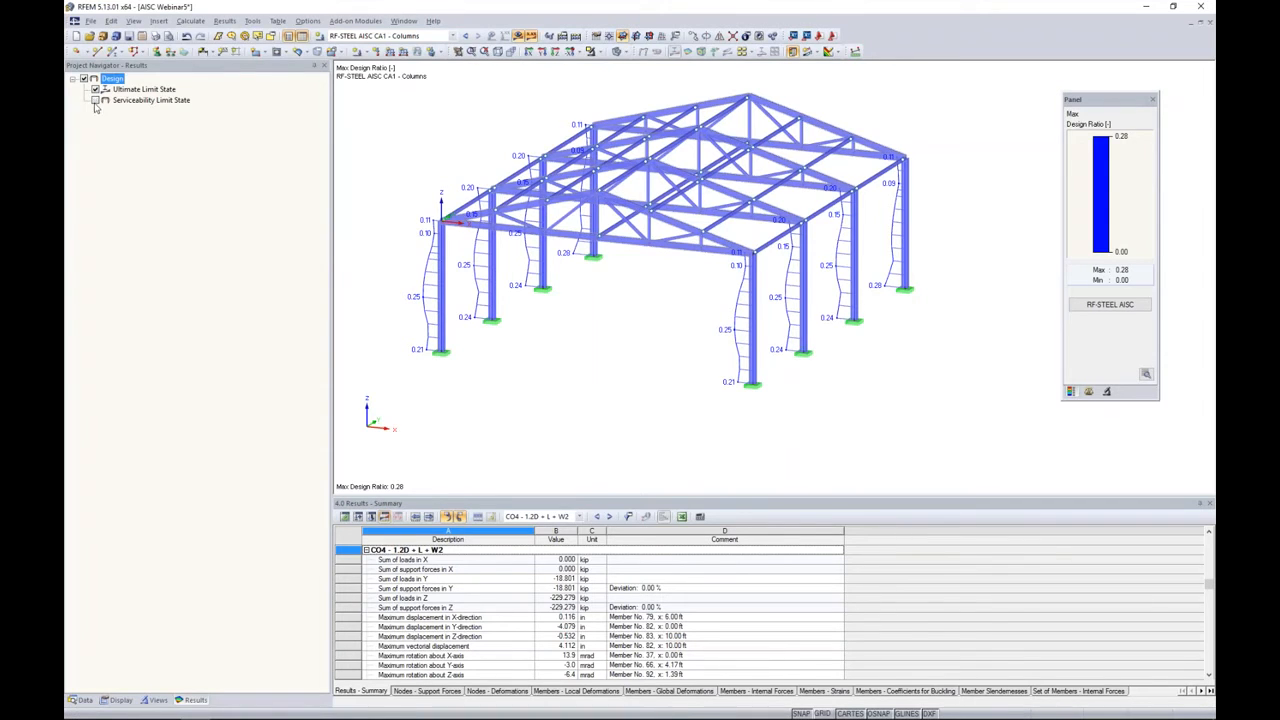
middle_click_drag(700, 404, 717, 366, "ctrl")
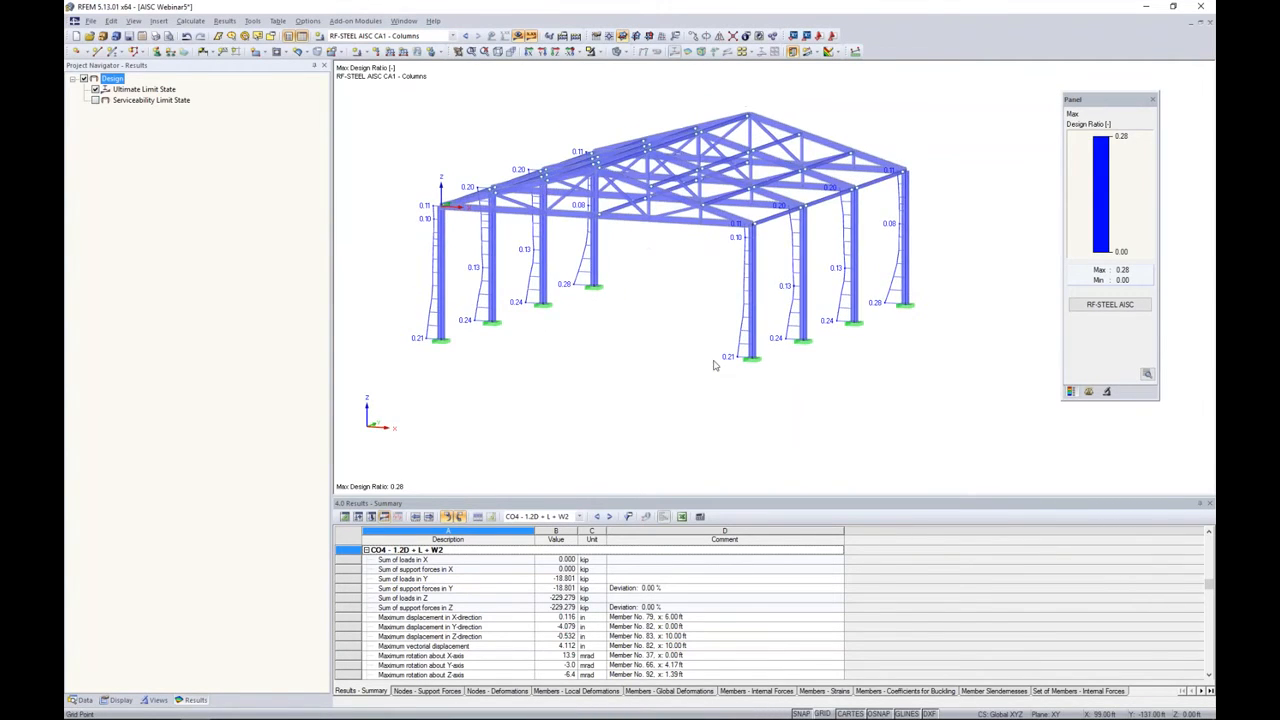
mouse_move(637, 337)
middle_mouse_down("ctrl")
mouse_move(743, 334)
mouse_move(614, 337)
mouse_move(626, 330)
middle_mouse_up("ctrl")
left_click(95, 100)
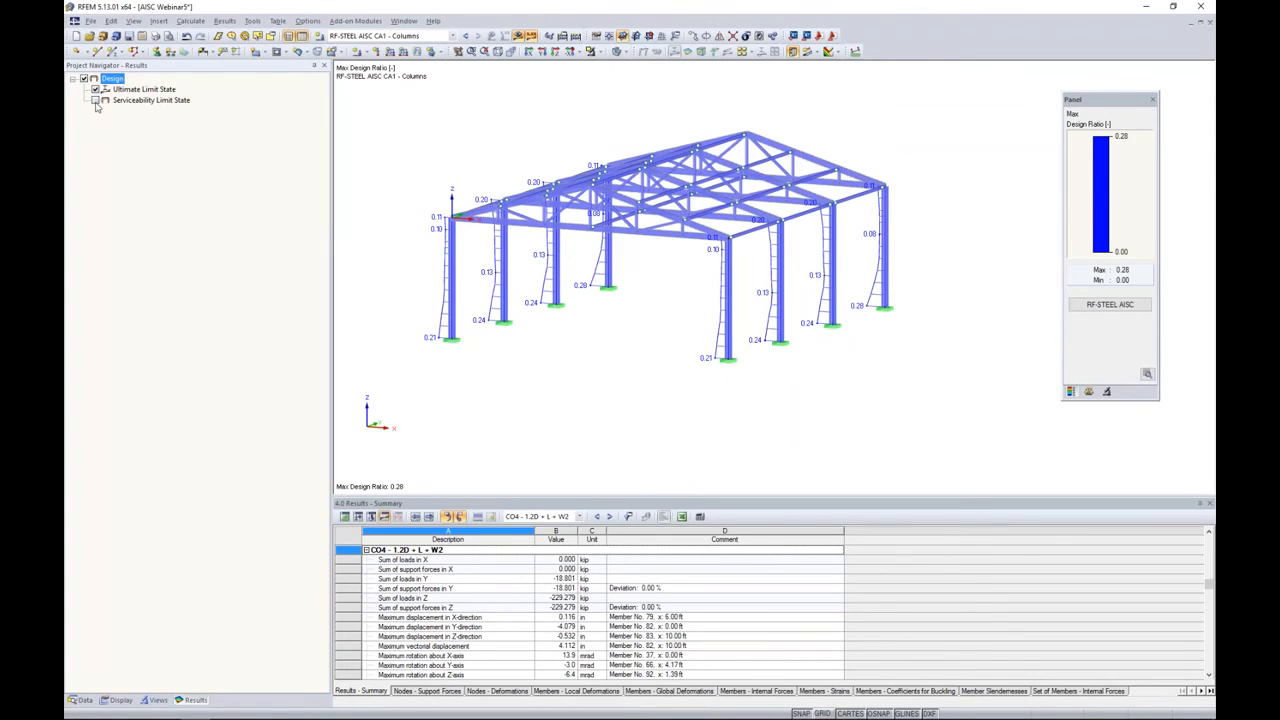
Show only the serviceability limit state design ratios along the columns, and return to the RF-STEEL AISC module.
left_click(95, 89)
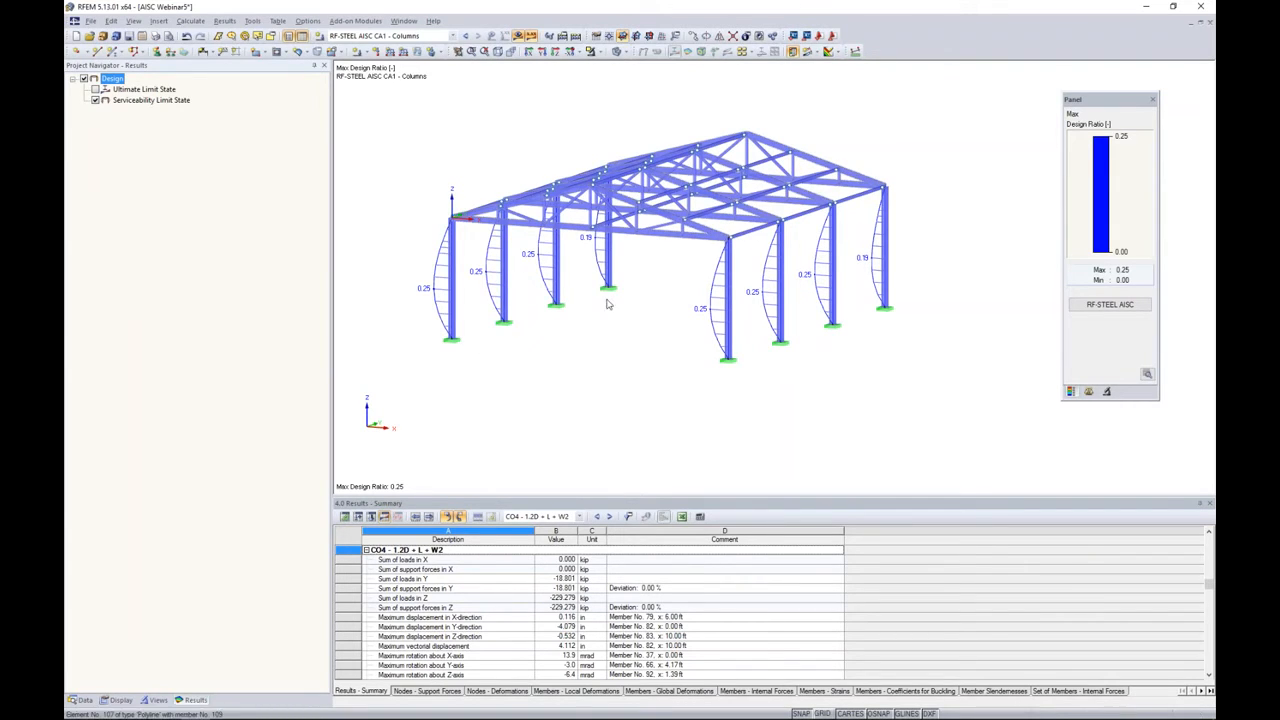
left_click(1105, 306)
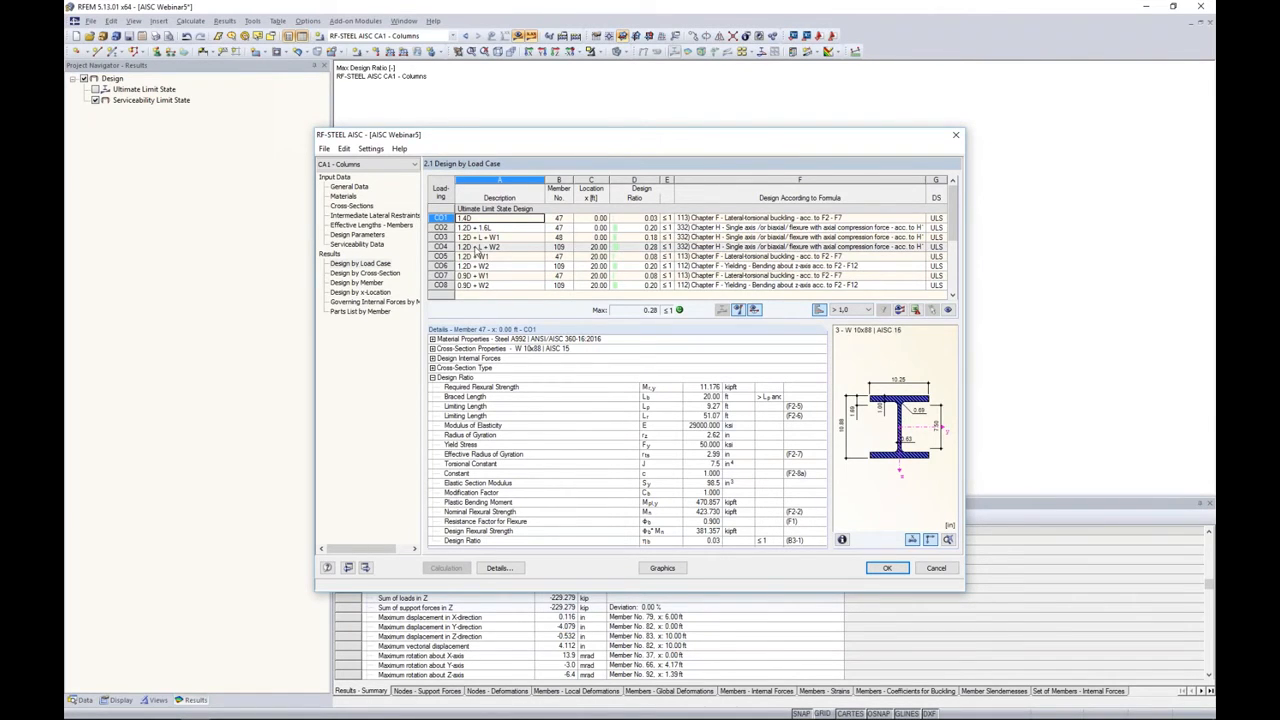
Set the W 10x88 column cross-section to be optimized from the favorites list and recalculate the design case.
left_click(362, 206)
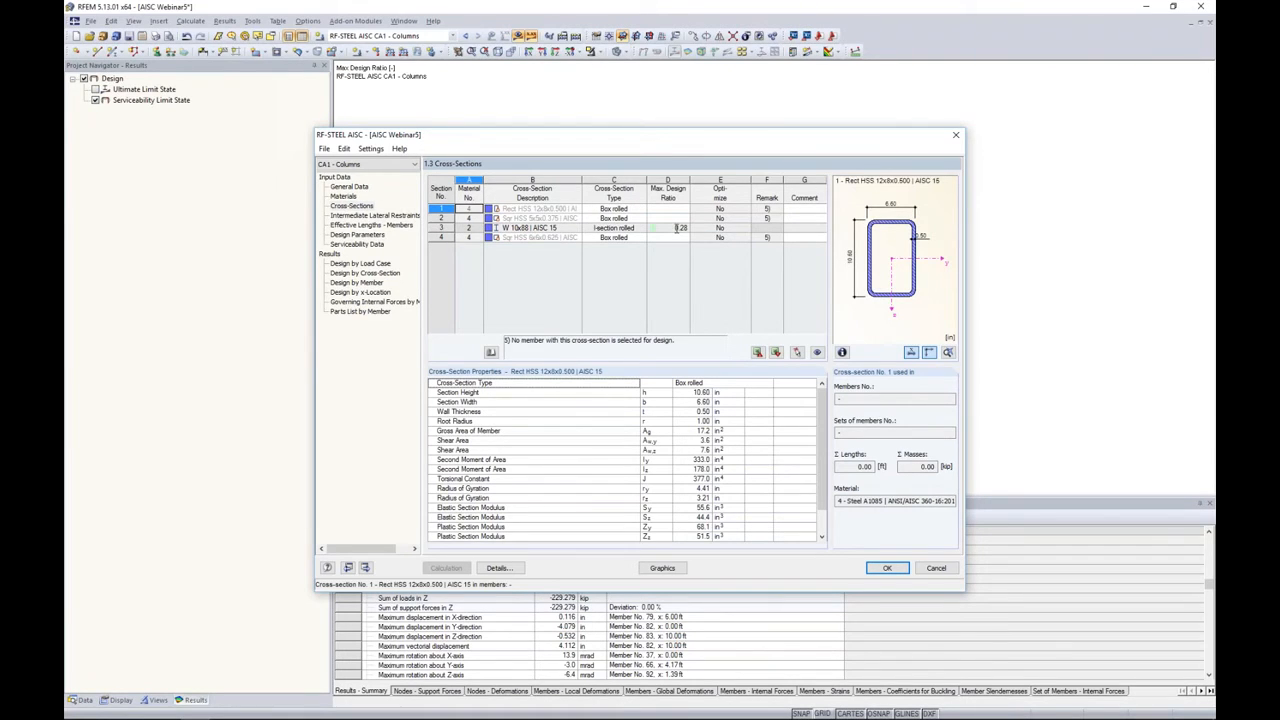
left_click(677, 228)
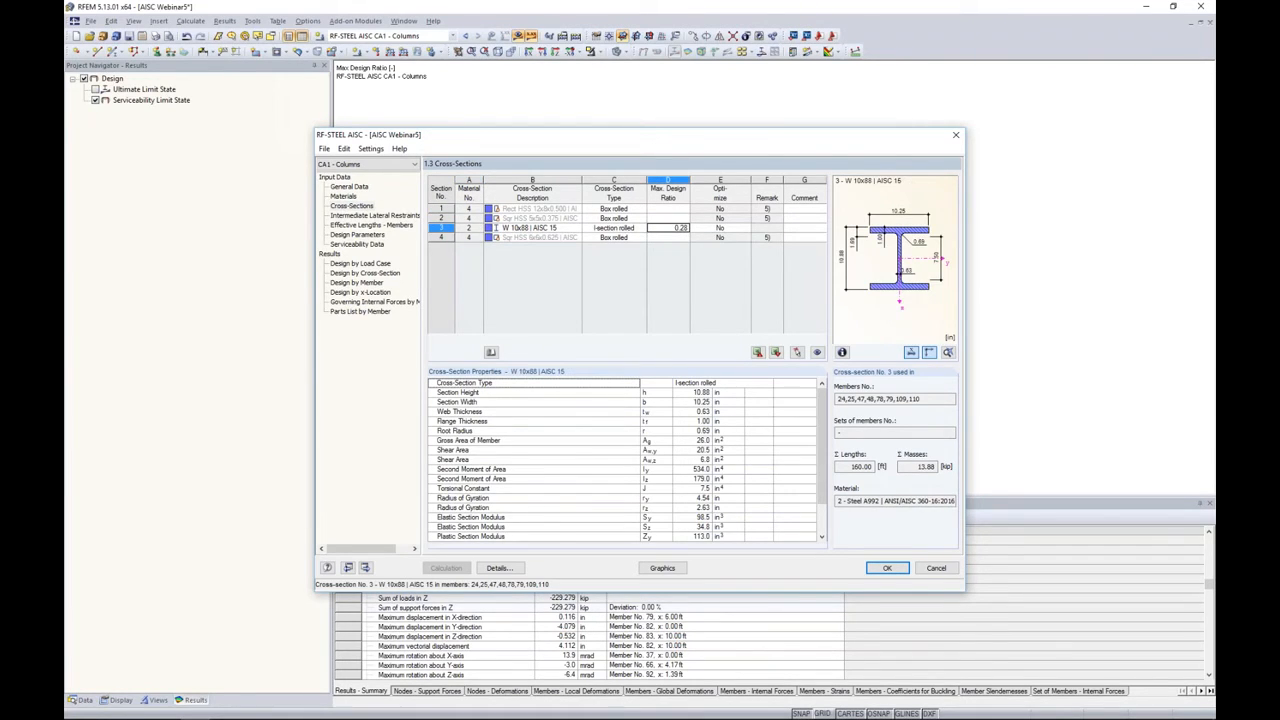
left_click(746, 229)
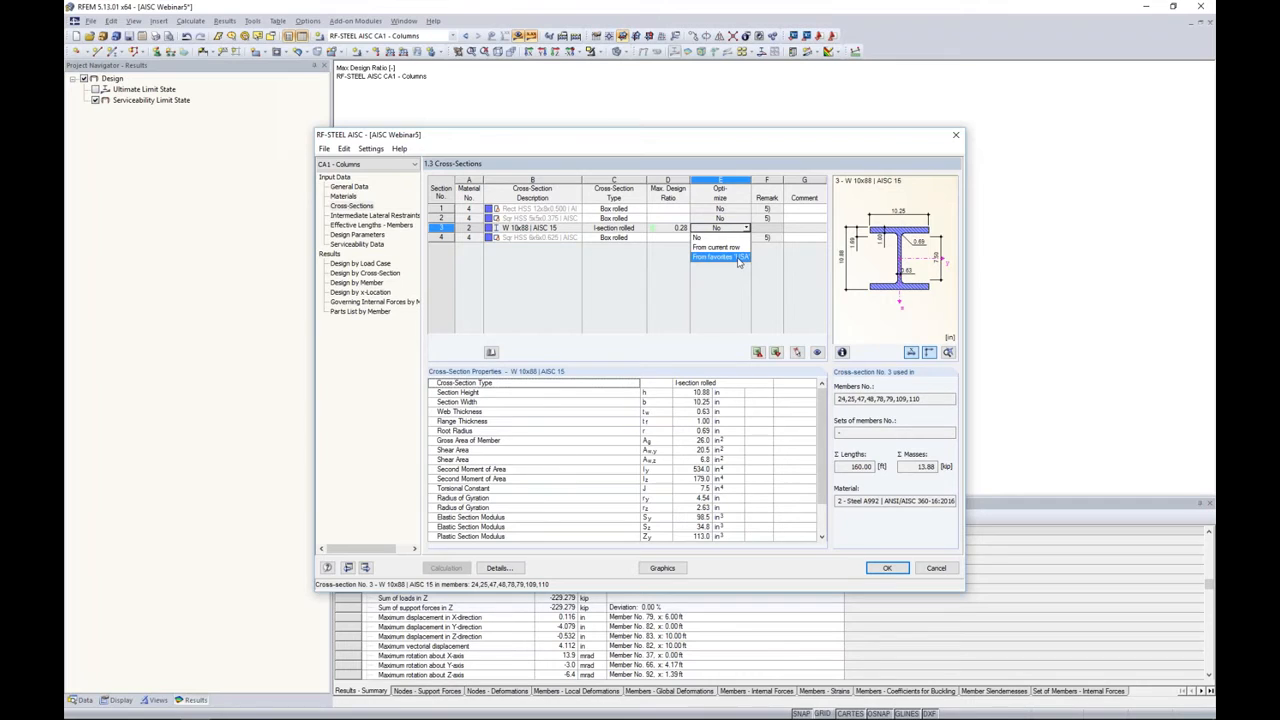
left_click(738, 258)
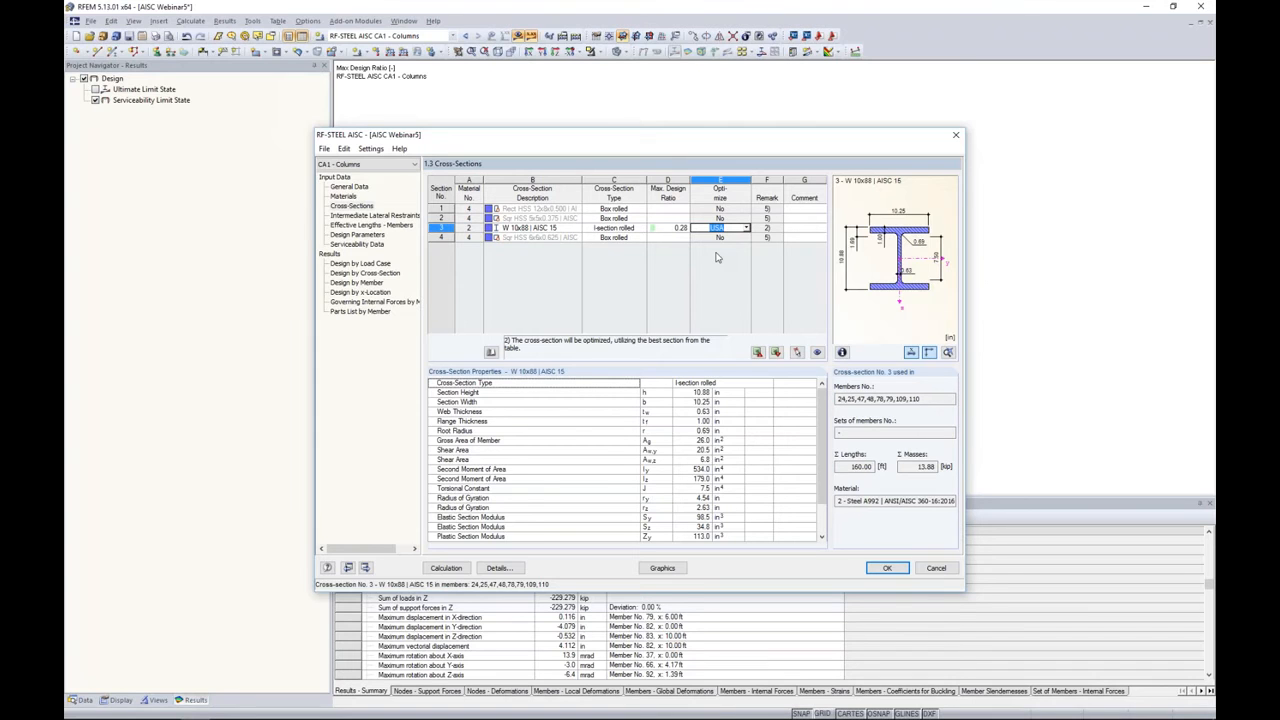
left_click(447, 567)
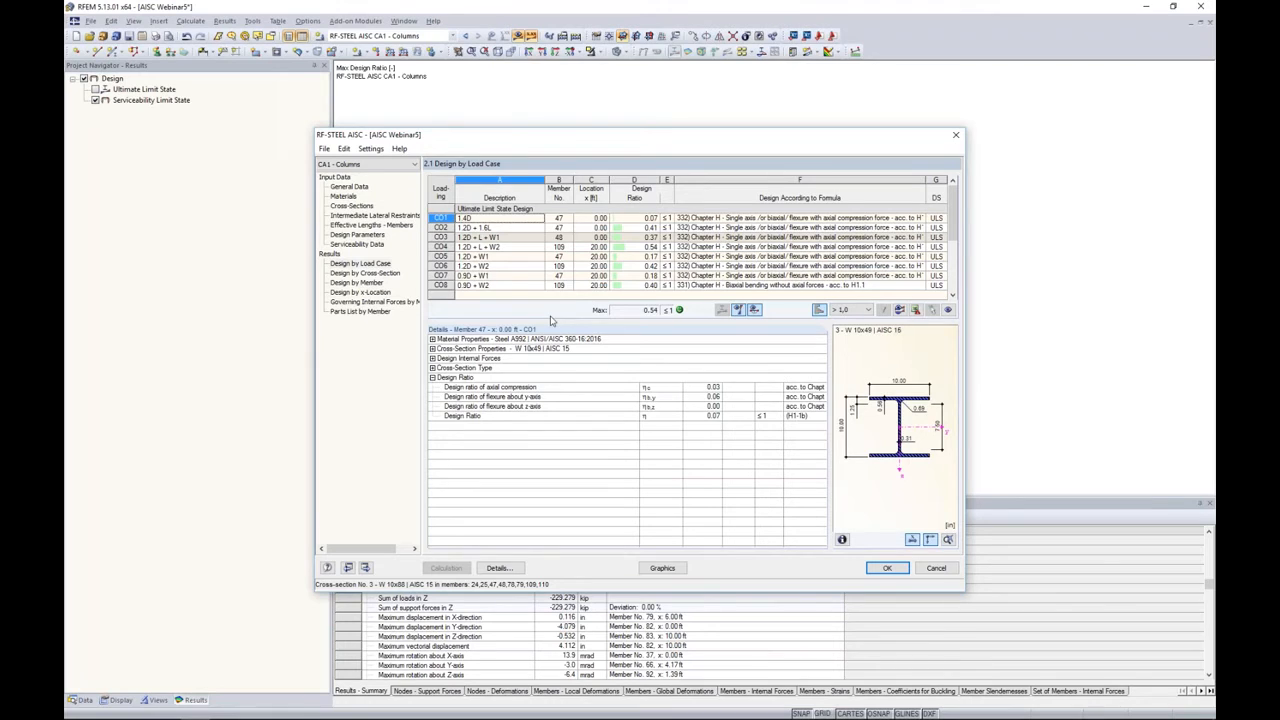
Review the optimized W 10x49 column section and its option for exporting the cross-section to RFEM.
left_click(350, 205)
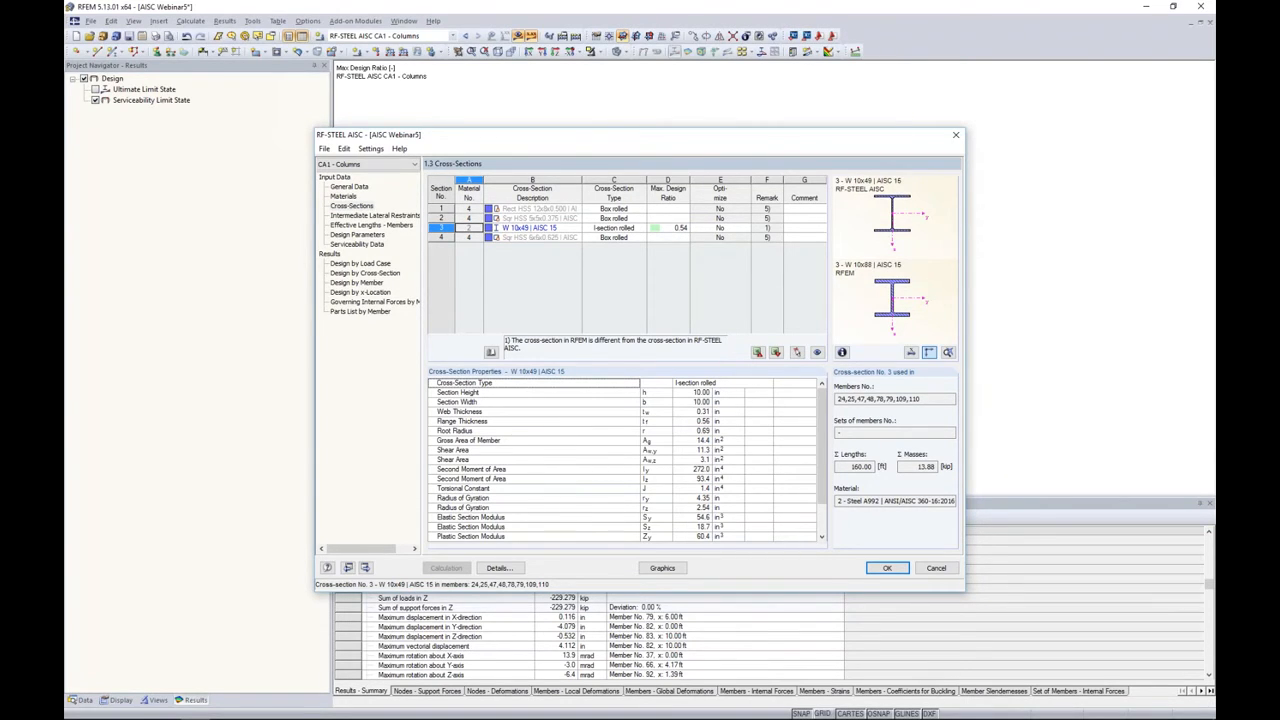
left_click(518, 228)
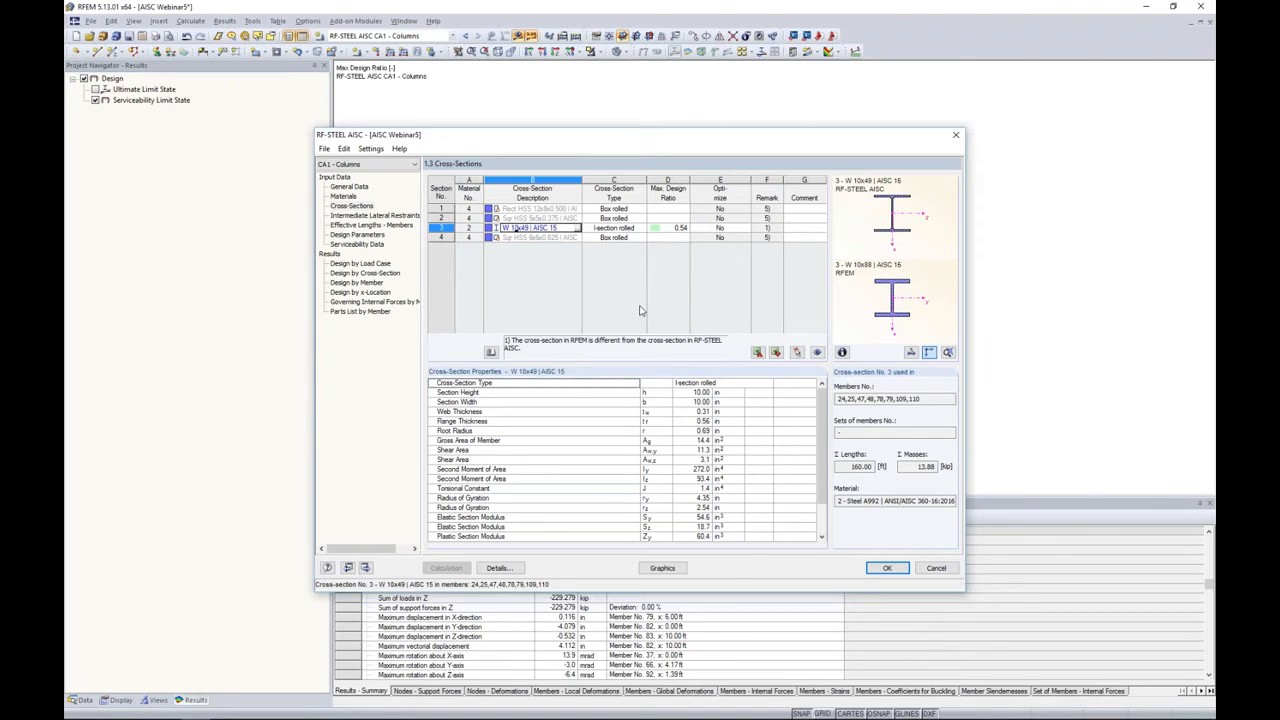
right_click(560, 230)
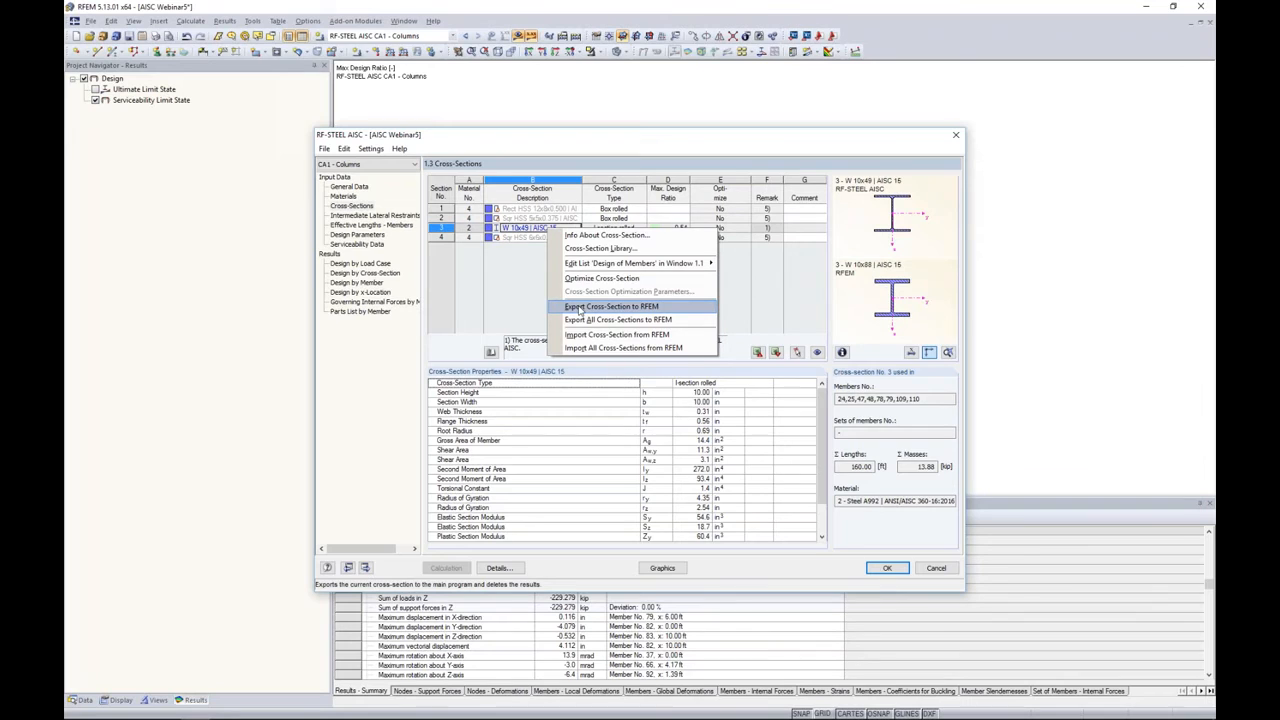
left_click(507, 296)
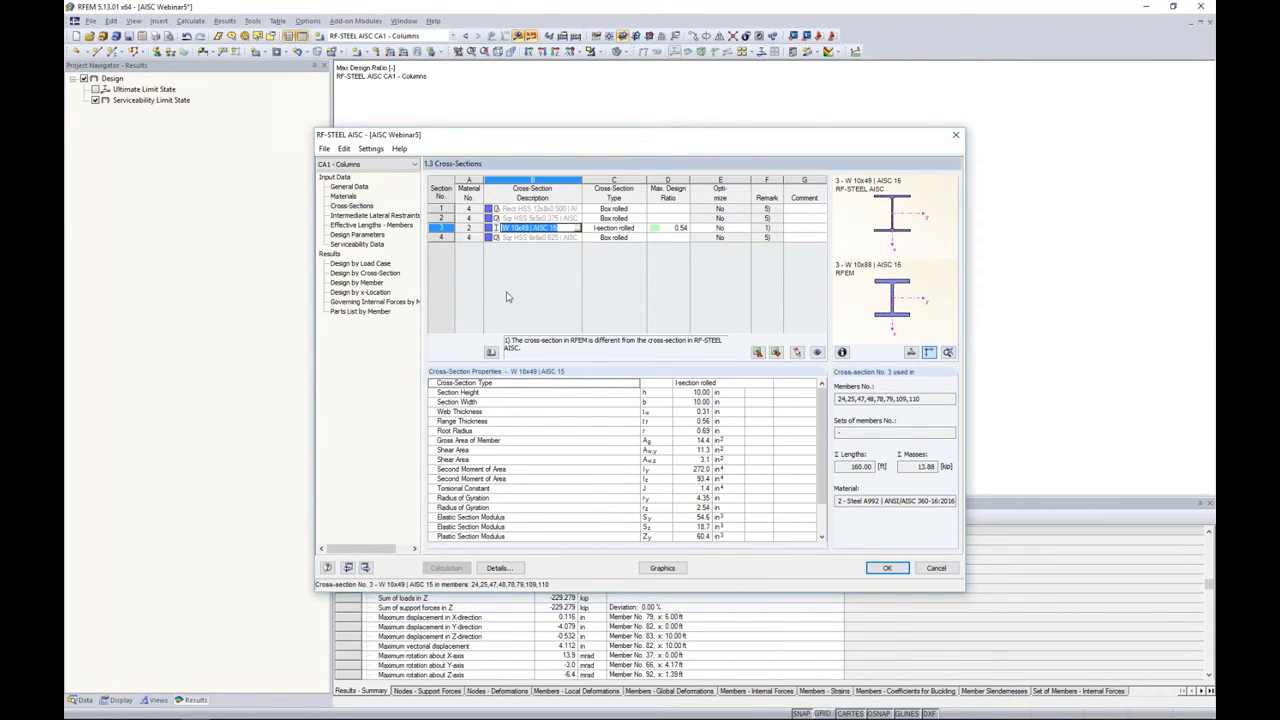
Reimport the column cross-section from RFEM to replace the optimized section, accepting deletion of the results.
left_click(545, 229)
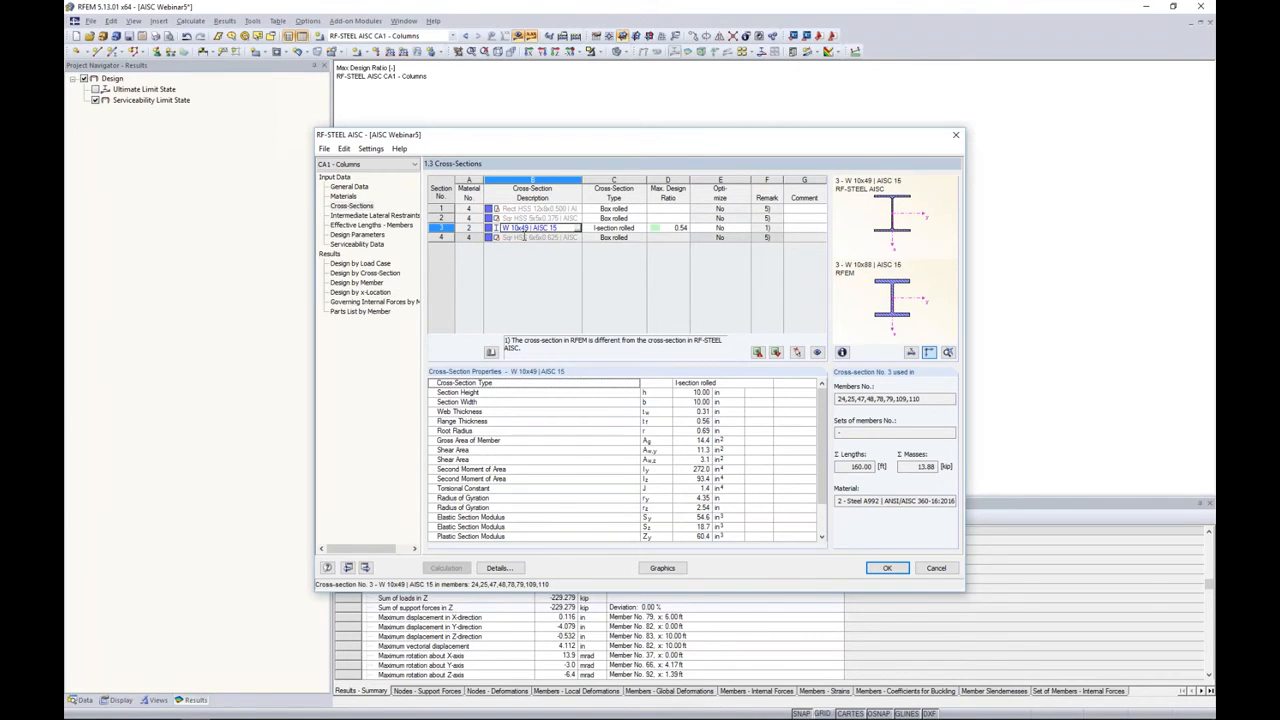
right_click(561, 229)
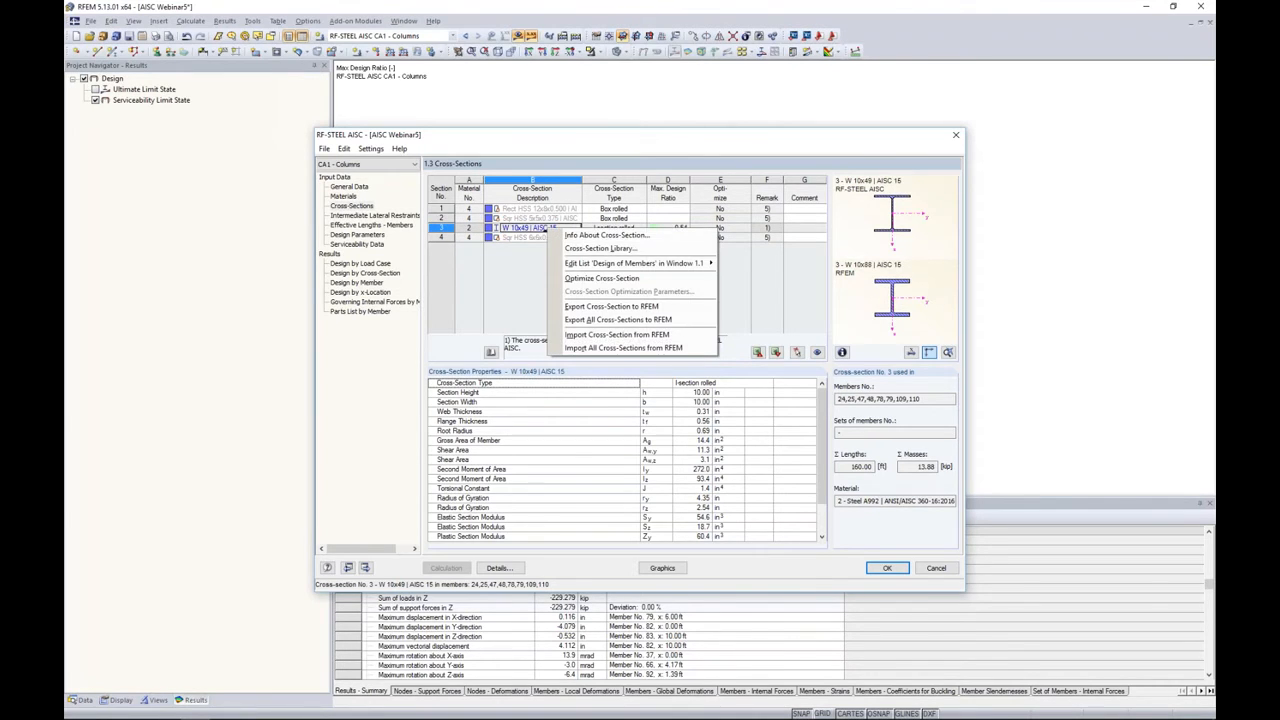
left_click(600, 334)
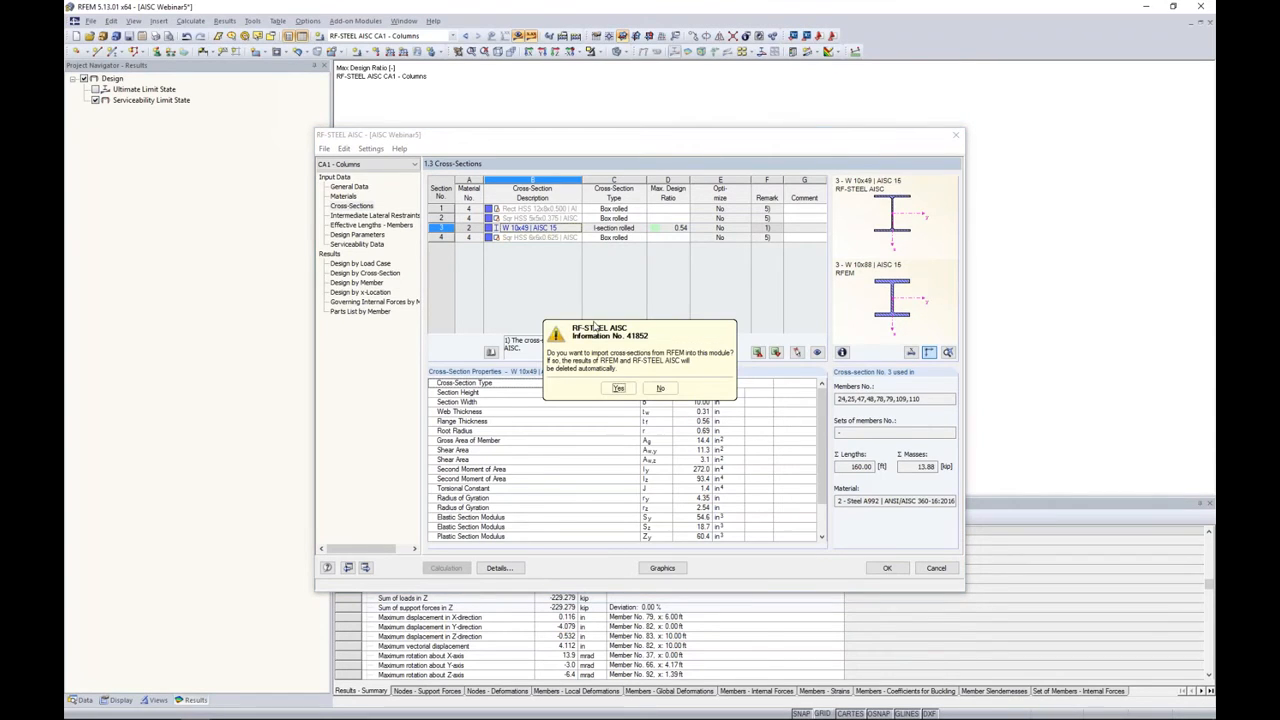
left_click(618, 388)
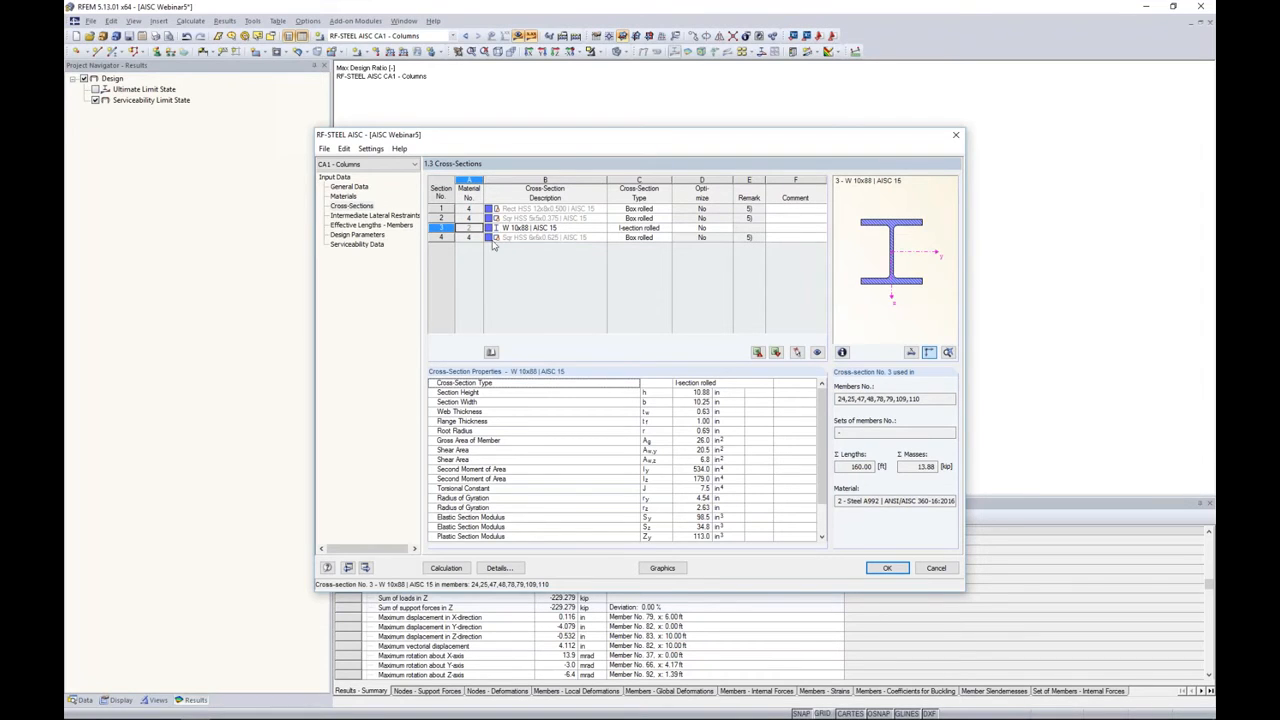
Create design case No. 2 described as "Bottom Chord", saving the changes to CA1, and check the list of available cases.
left_click(324, 148)
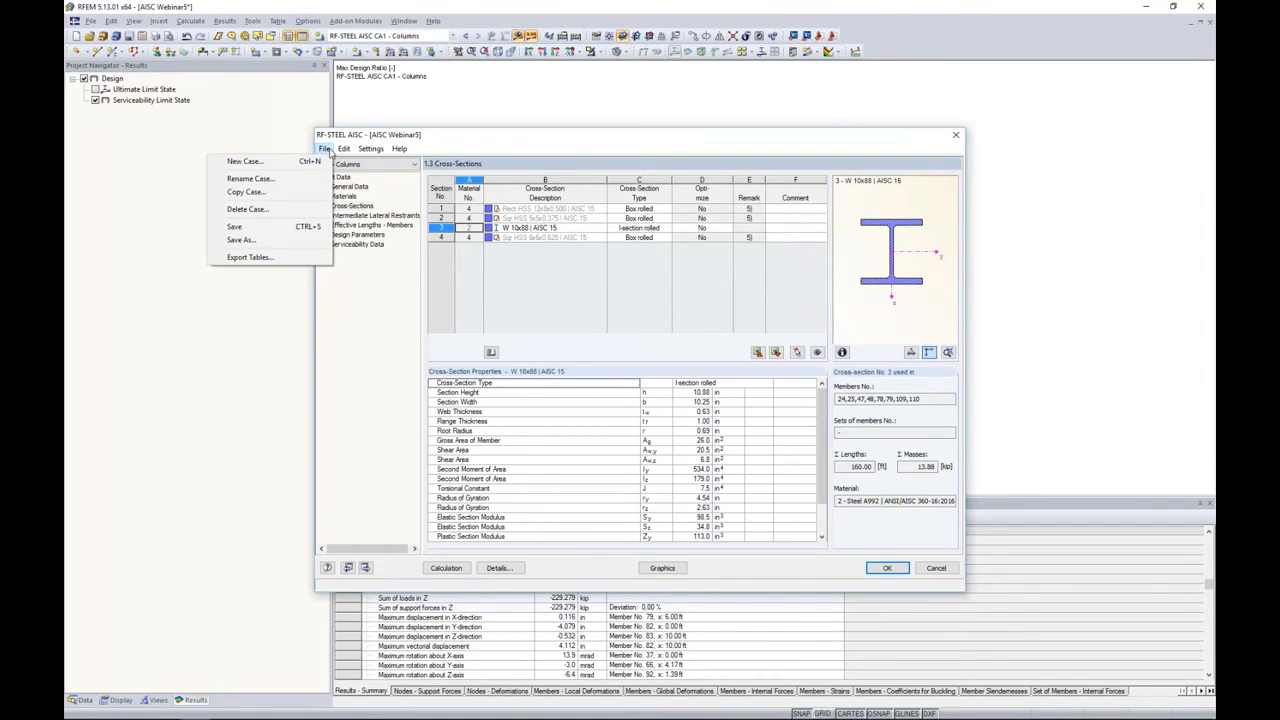
left_click(317, 162)
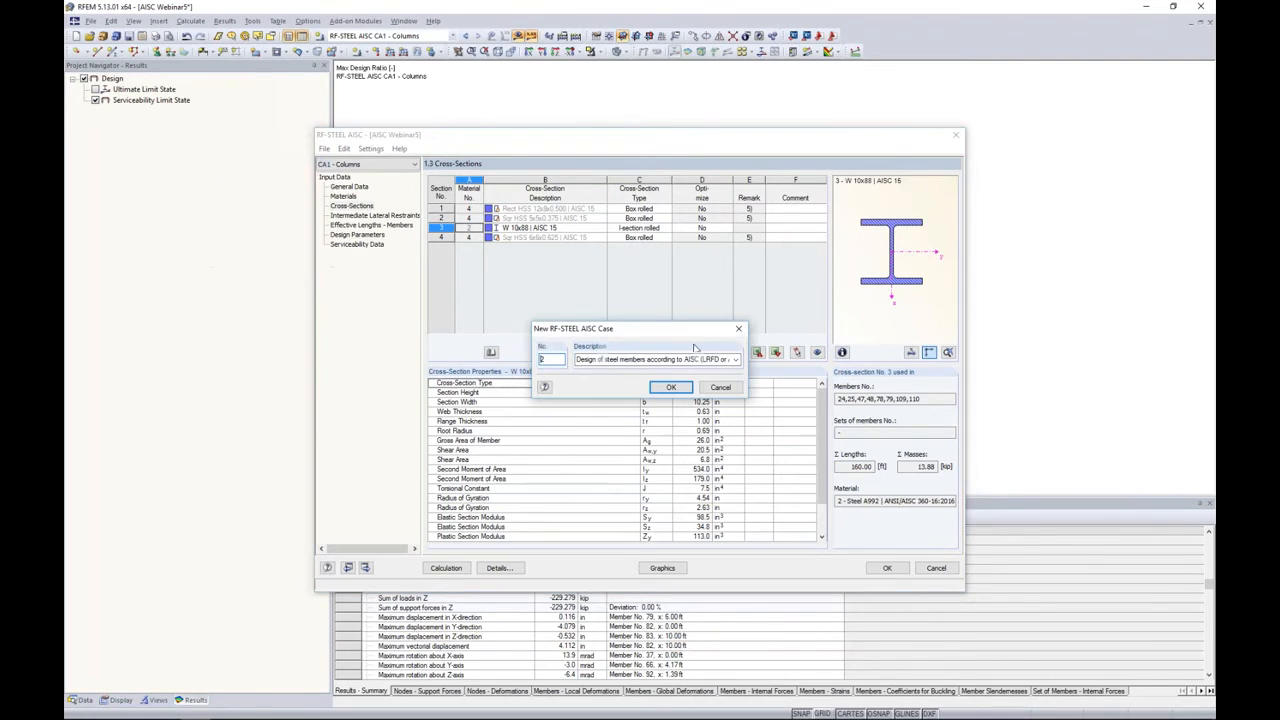
left_click(601, 360)
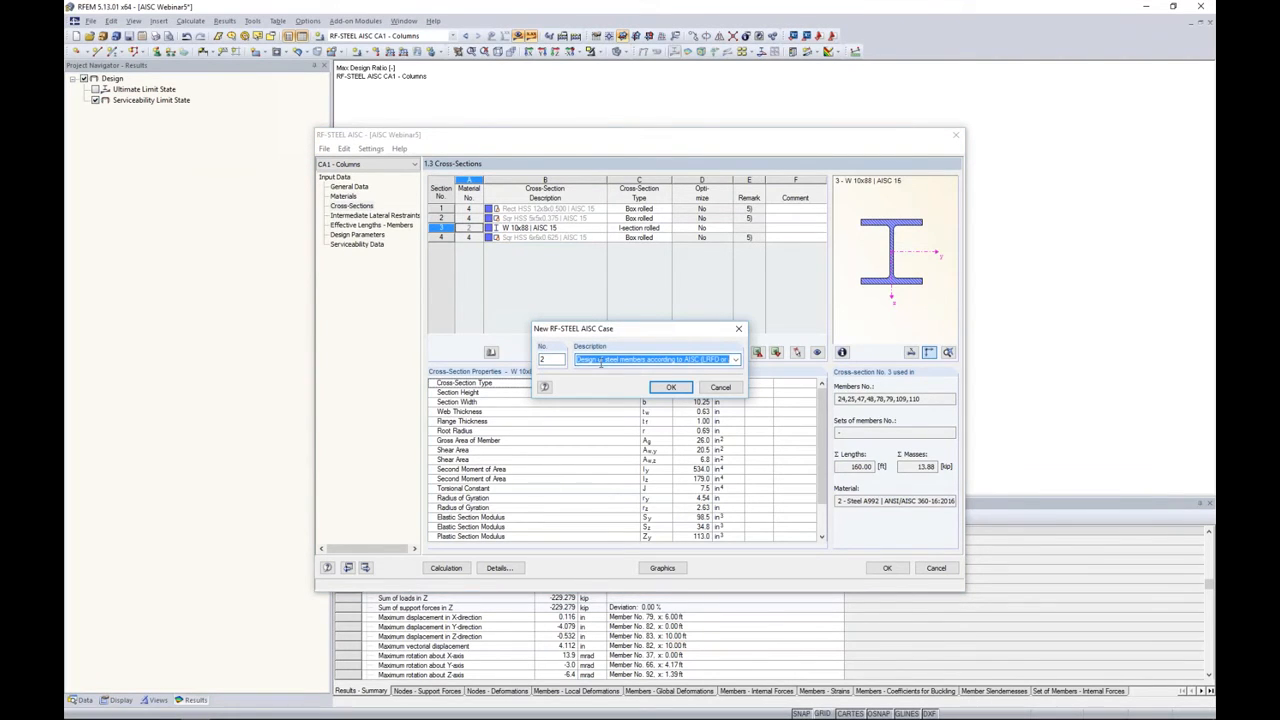
type("Bottom Chord")
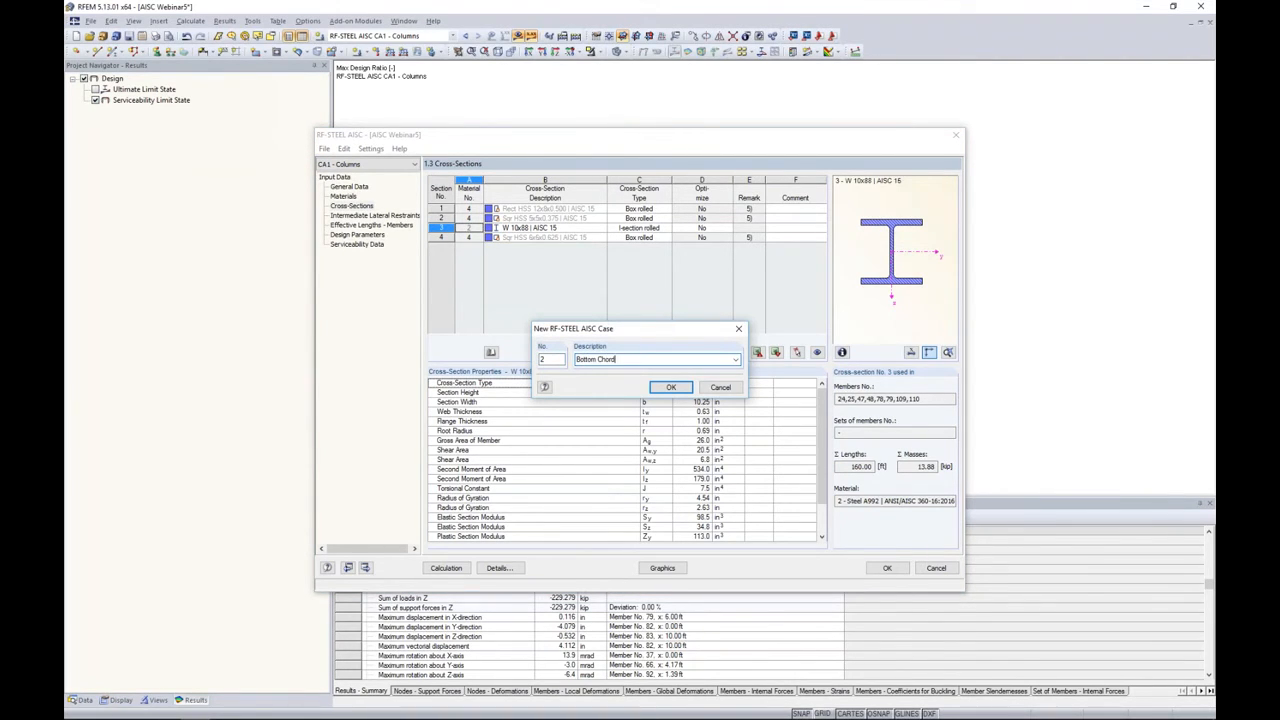
left_click(671, 387)
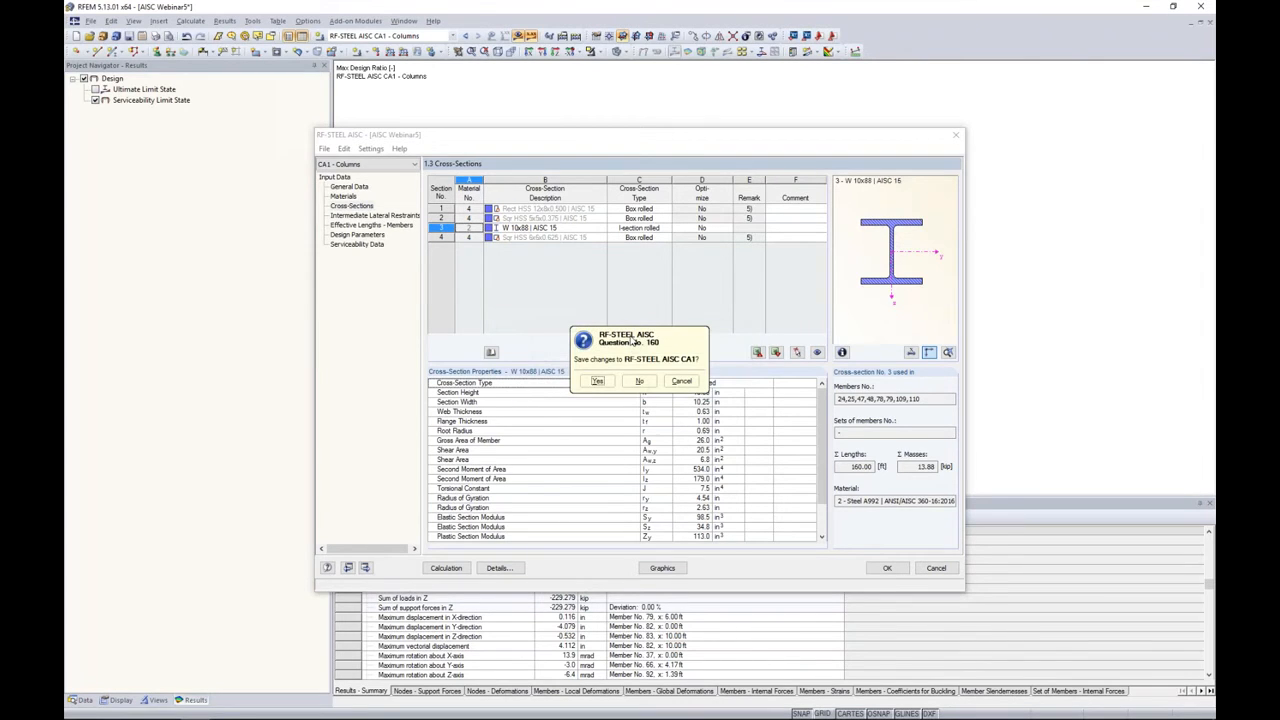
left_click(597, 382)
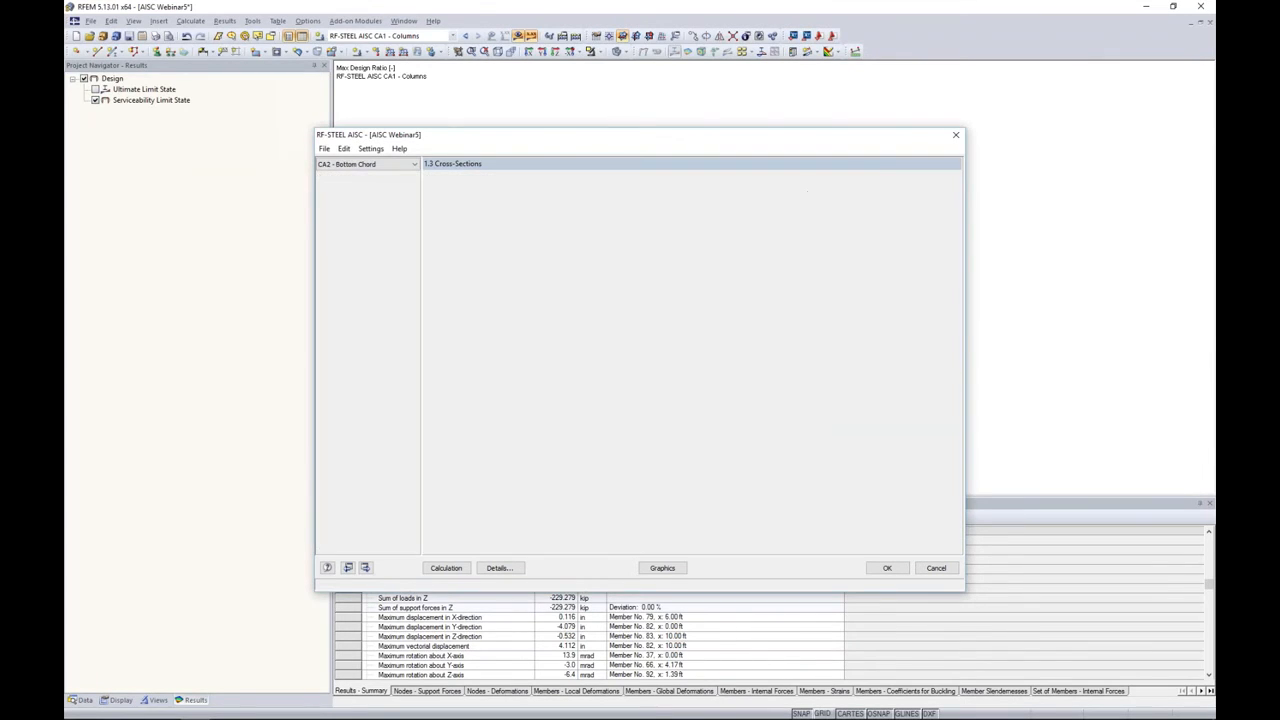
left_click(396, 165)
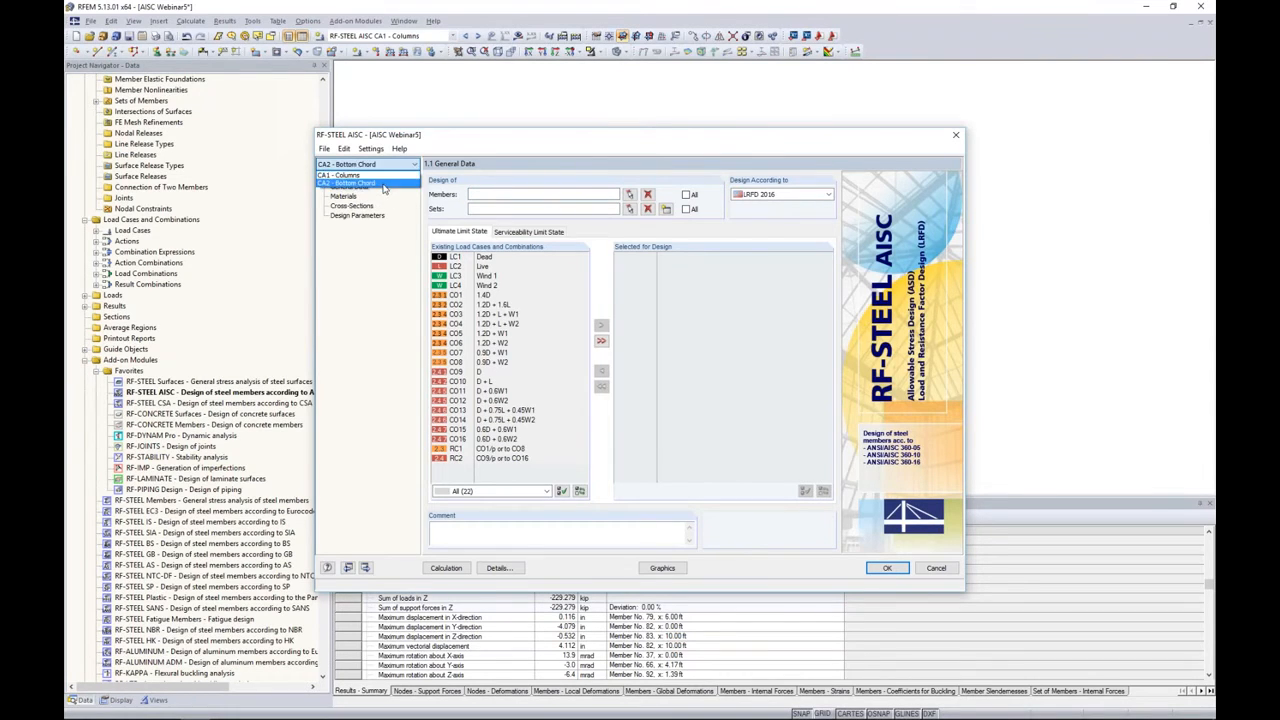
left_click(378, 266)
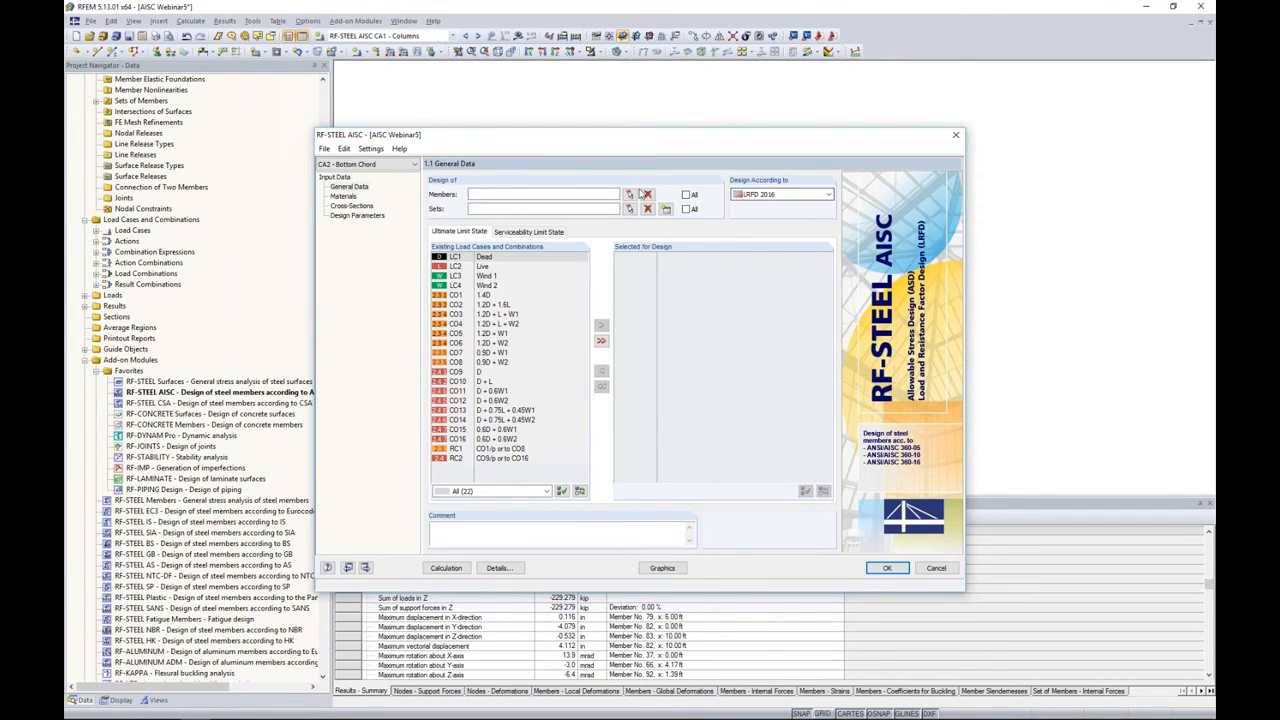
Select bottom chord members 30-35 of one truss in the model as the members to design.
left_click(630, 195)
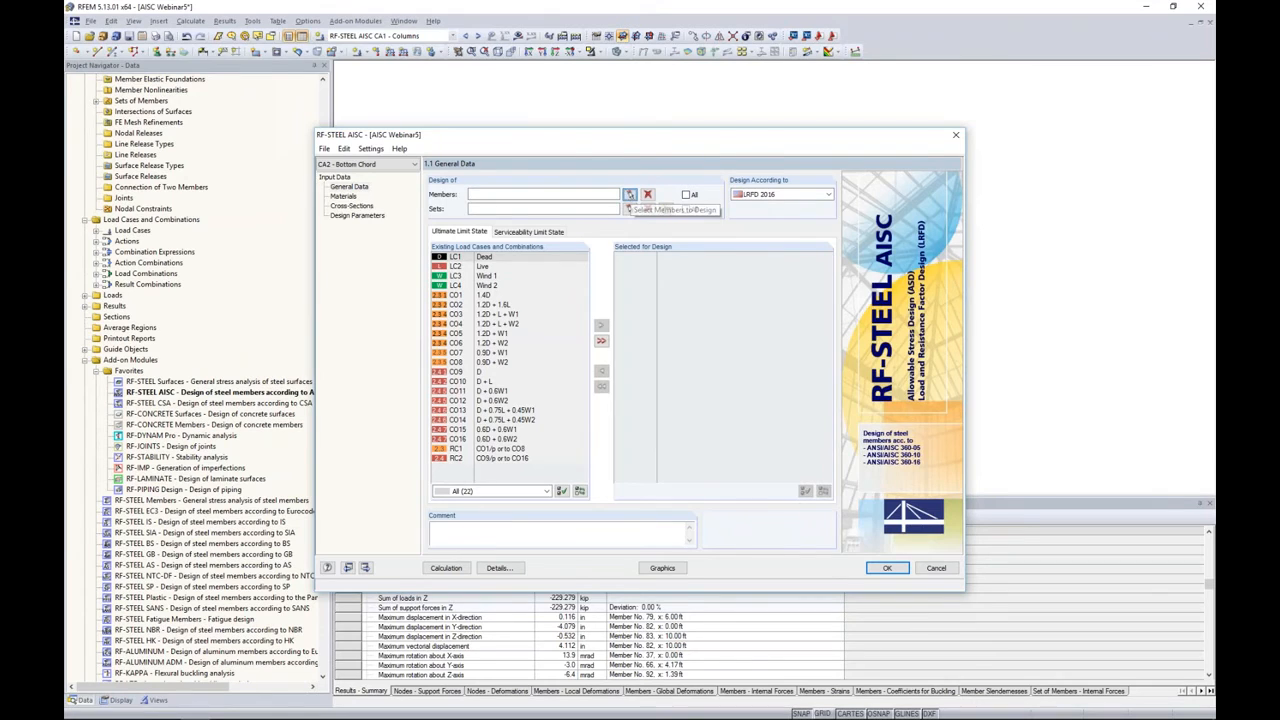
scroll(584, 325, "up", 5)
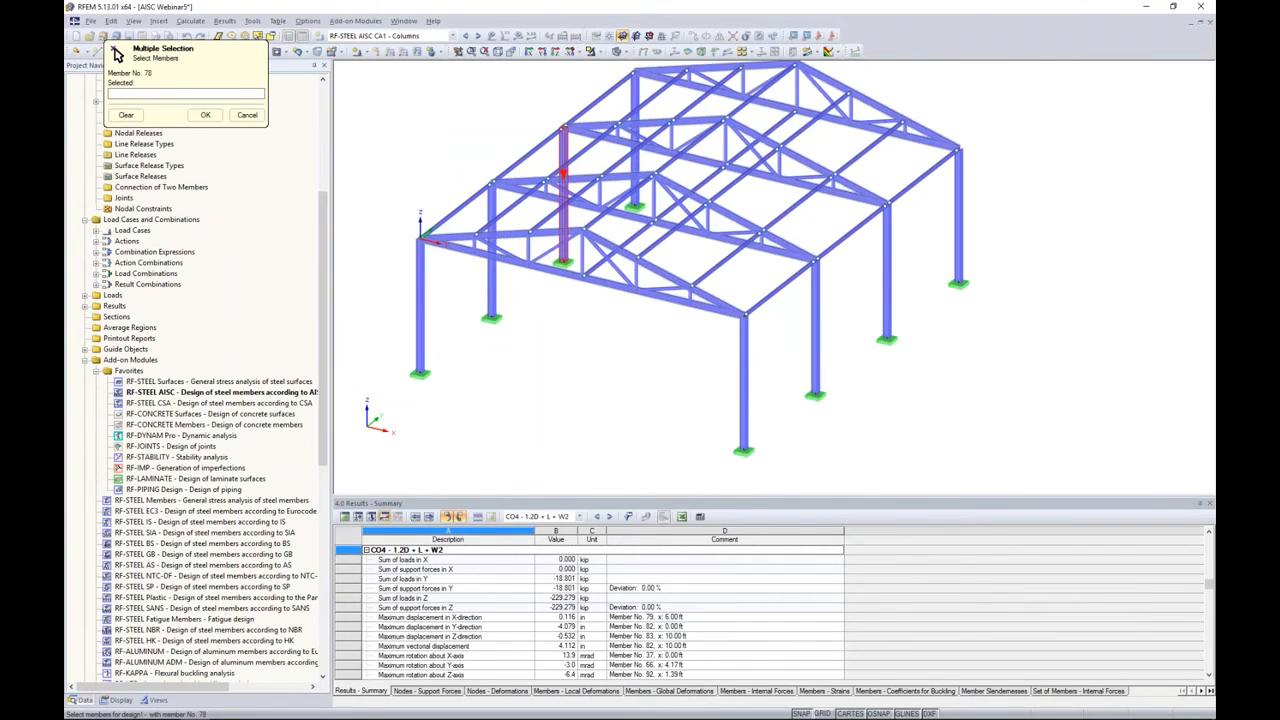
middle_click_drag(610, 312, 588, 330)
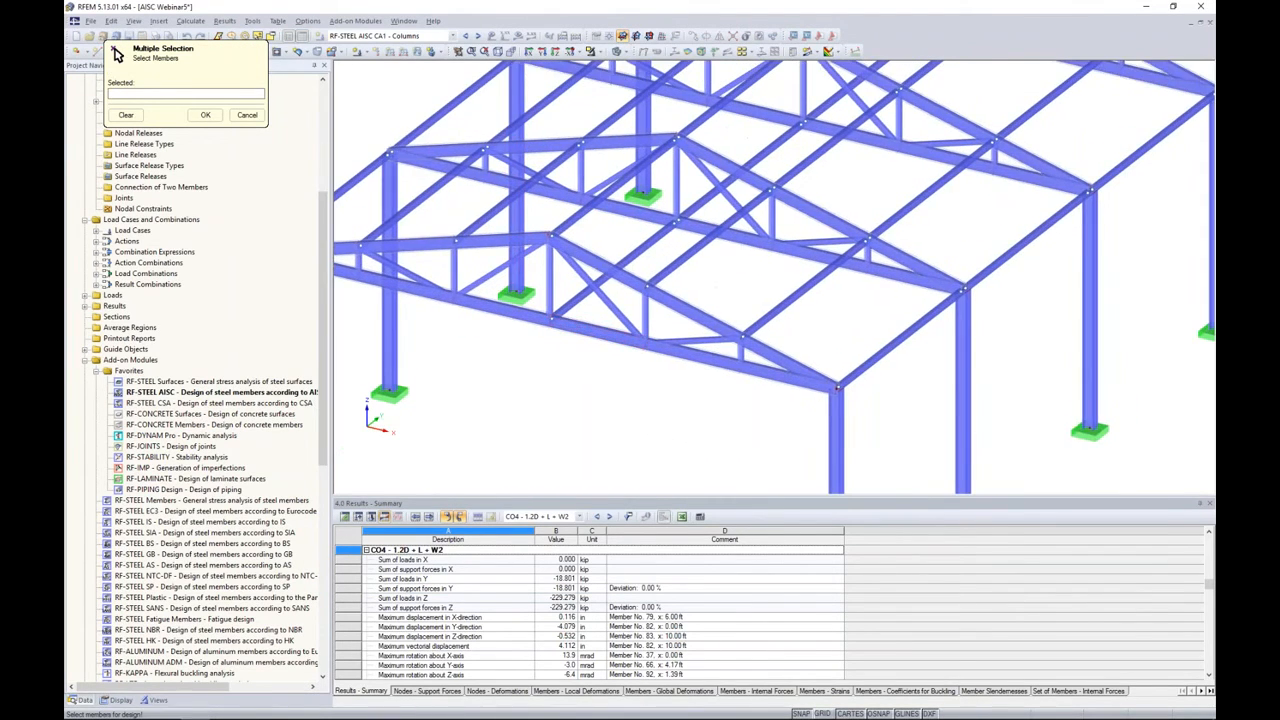
left_click(440, 167)
left_click(530, 188)
left_click(630, 208)
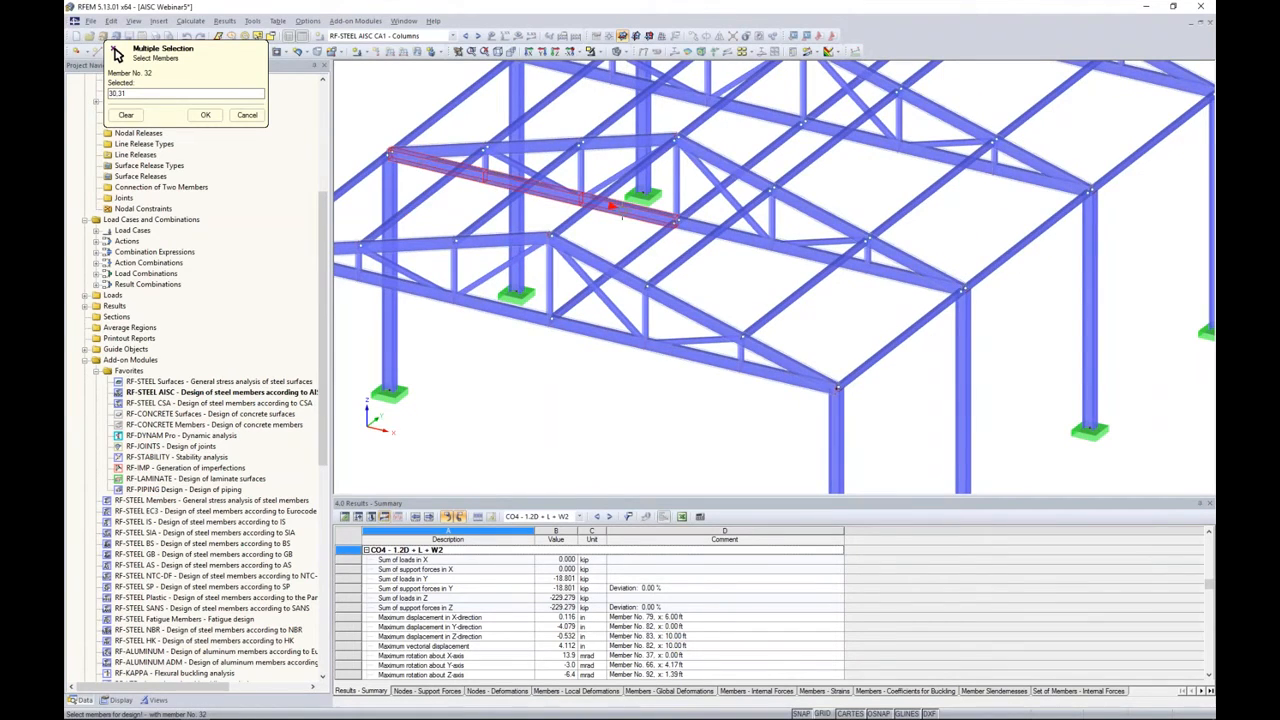
left_click(760, 238)
left_click(804, 252)
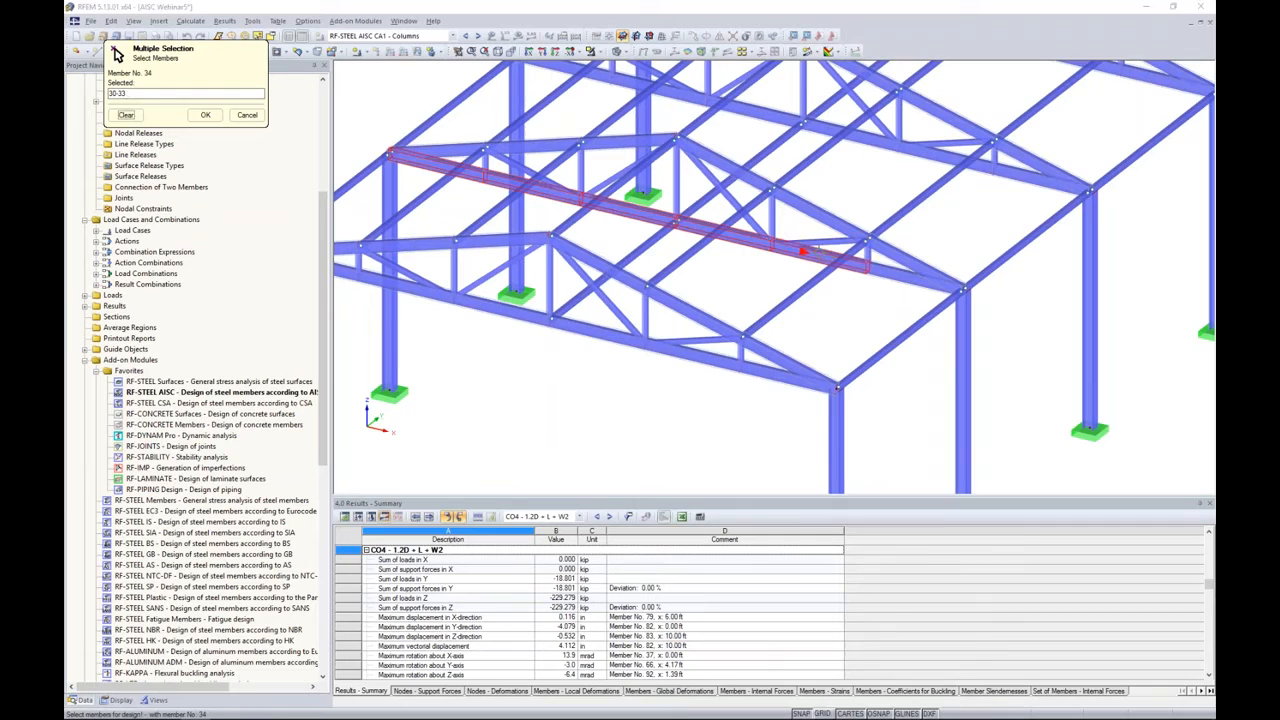
left_click(900, 274)
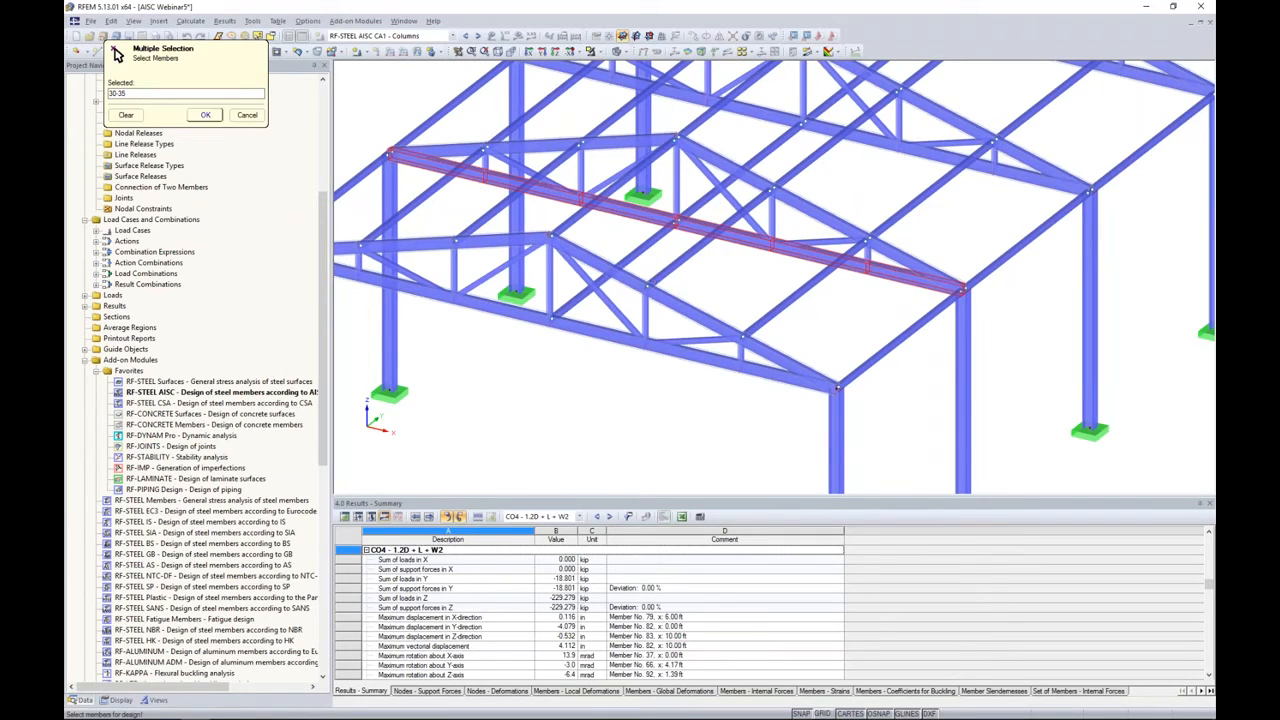
left_click(205, 114)
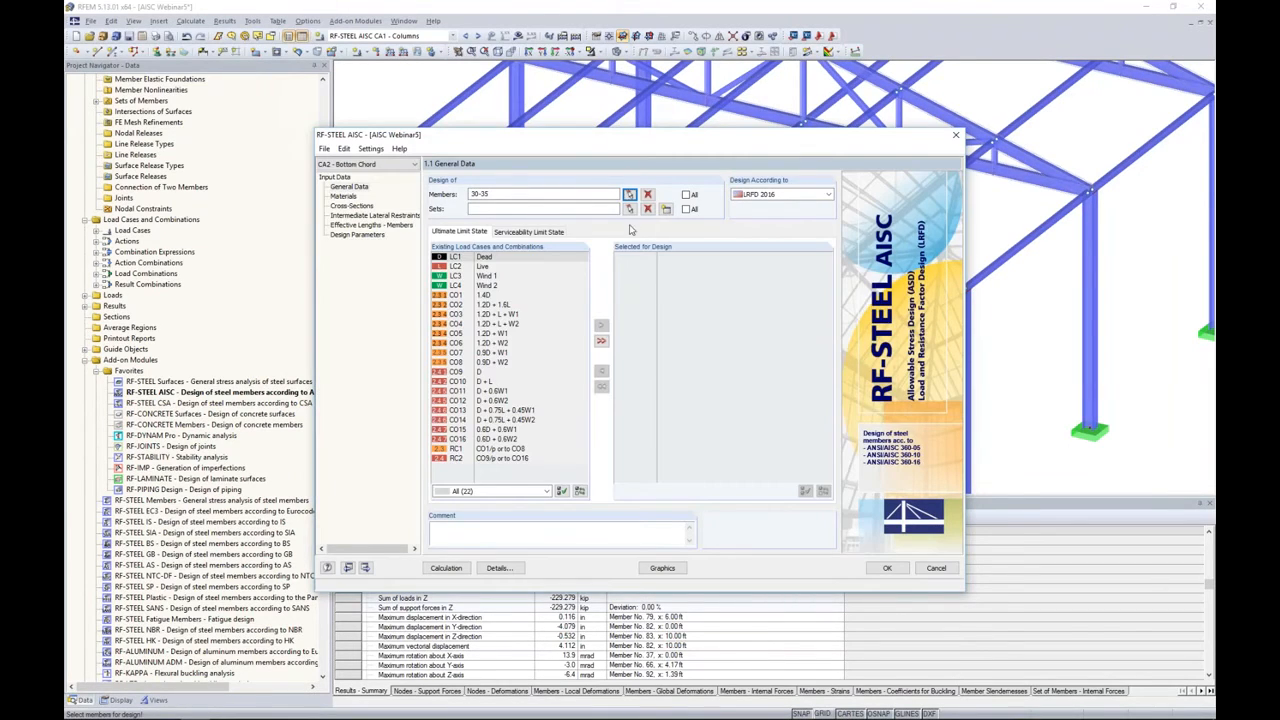
Add the bottom chord set of members No. 6 to the design of case CA2.
left_click(630, 210)
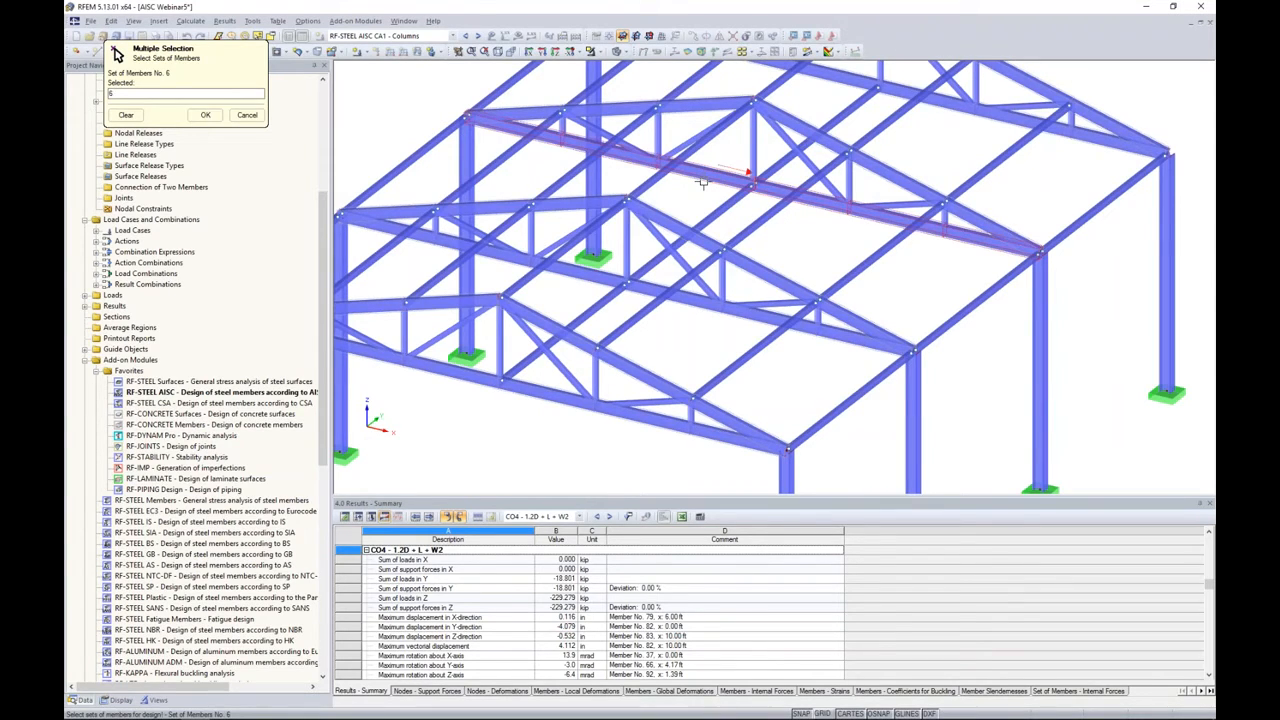
left_click(207, 116)
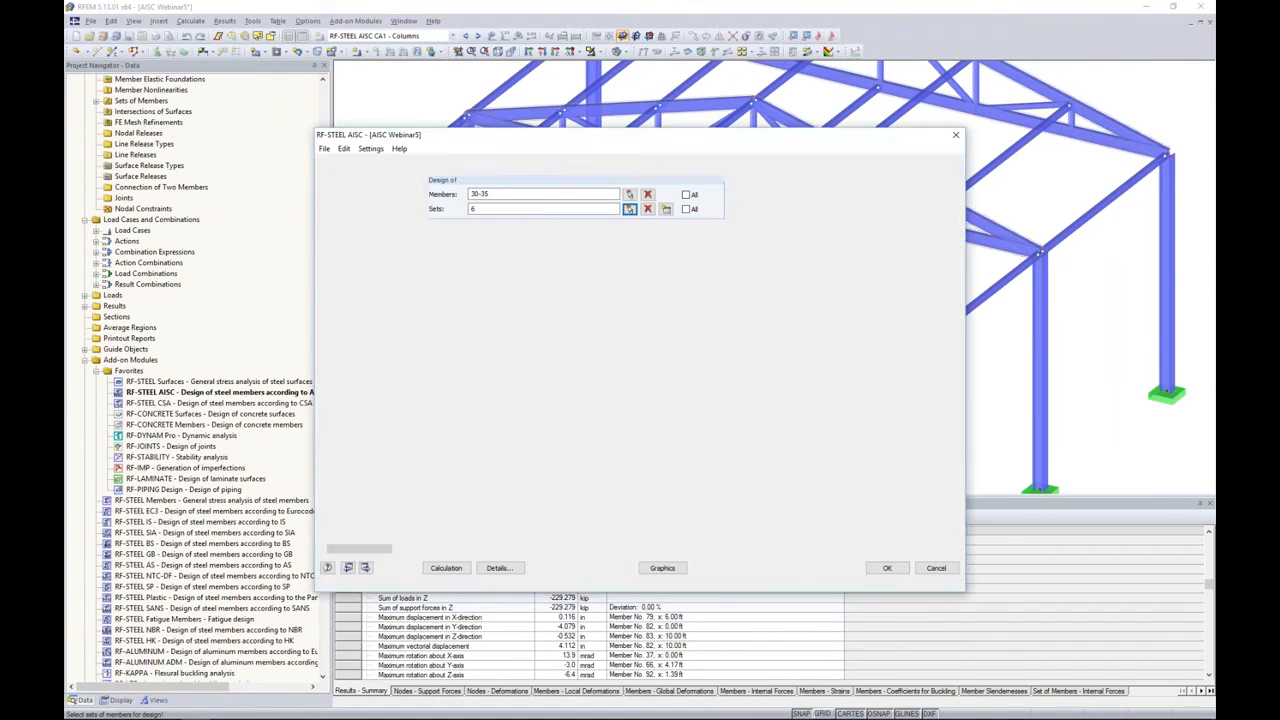
left_click(512, 296)
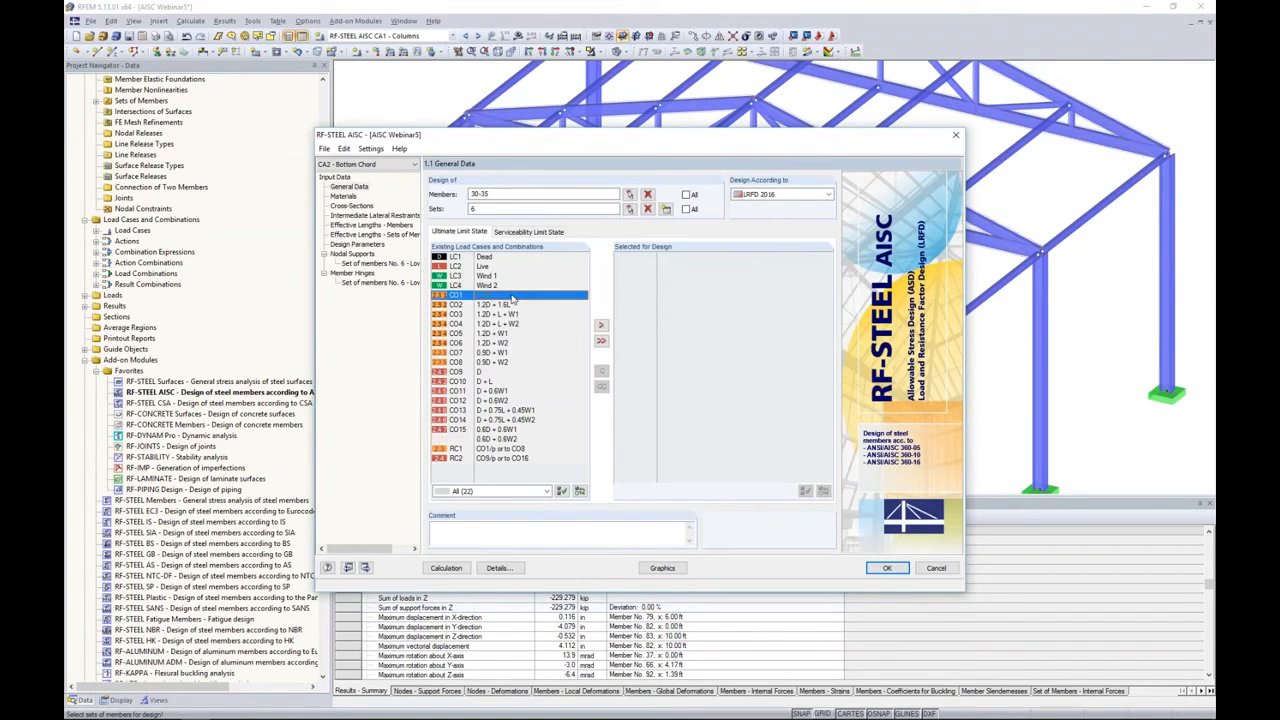
Close the RF-STEEL AISC module and inspect the truss bottom chords up close in the model.
left_click(886, 567)
middle_click_drag(834, 271, 770, 300)
scroll(770, 300, "up", 3)
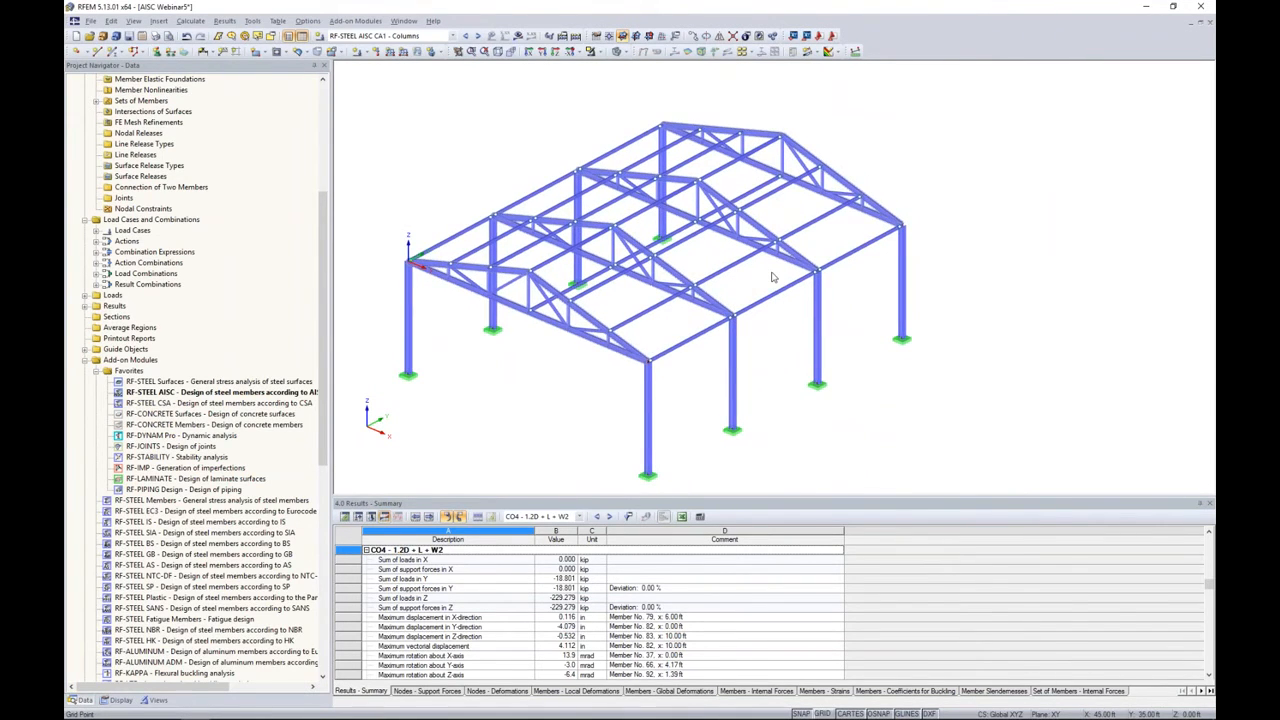
scroll(772, 277, "up", 3)
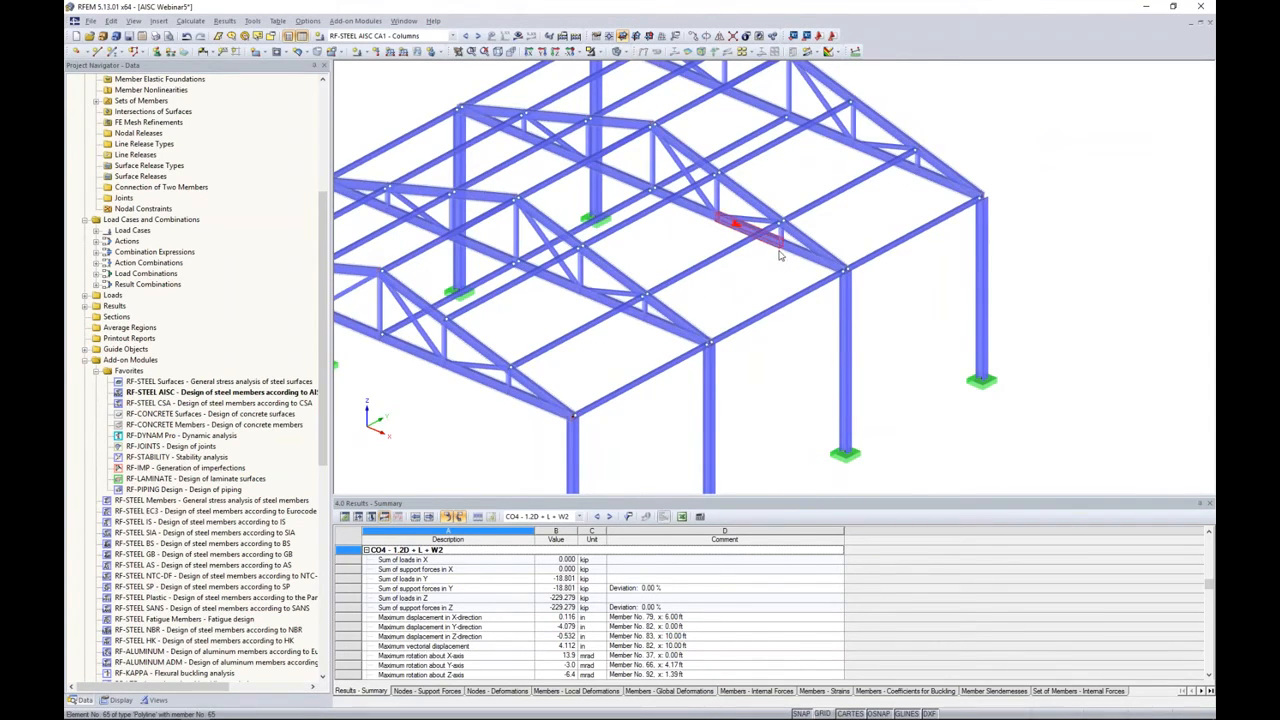
Examine the chord member sets of the trusses and the eave members along the building side in the model.
scroll(775, 252, "up", 5)
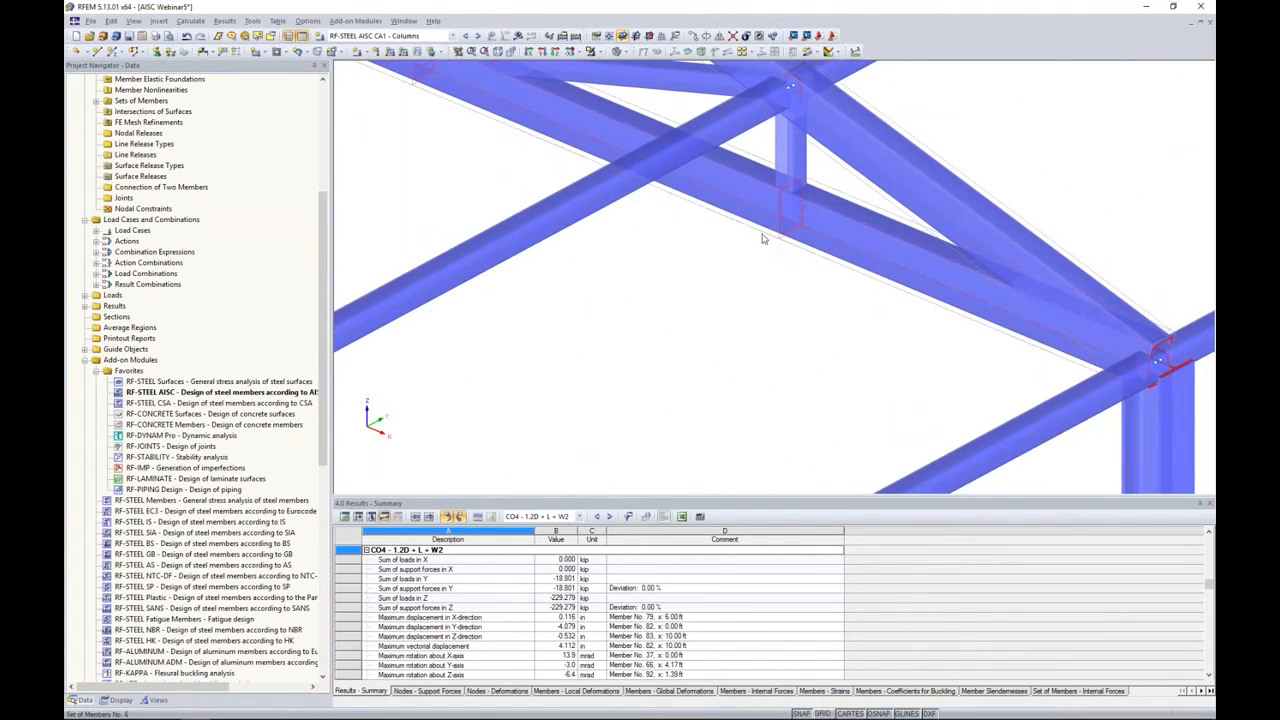
scroll(763, 238, "down", 5)
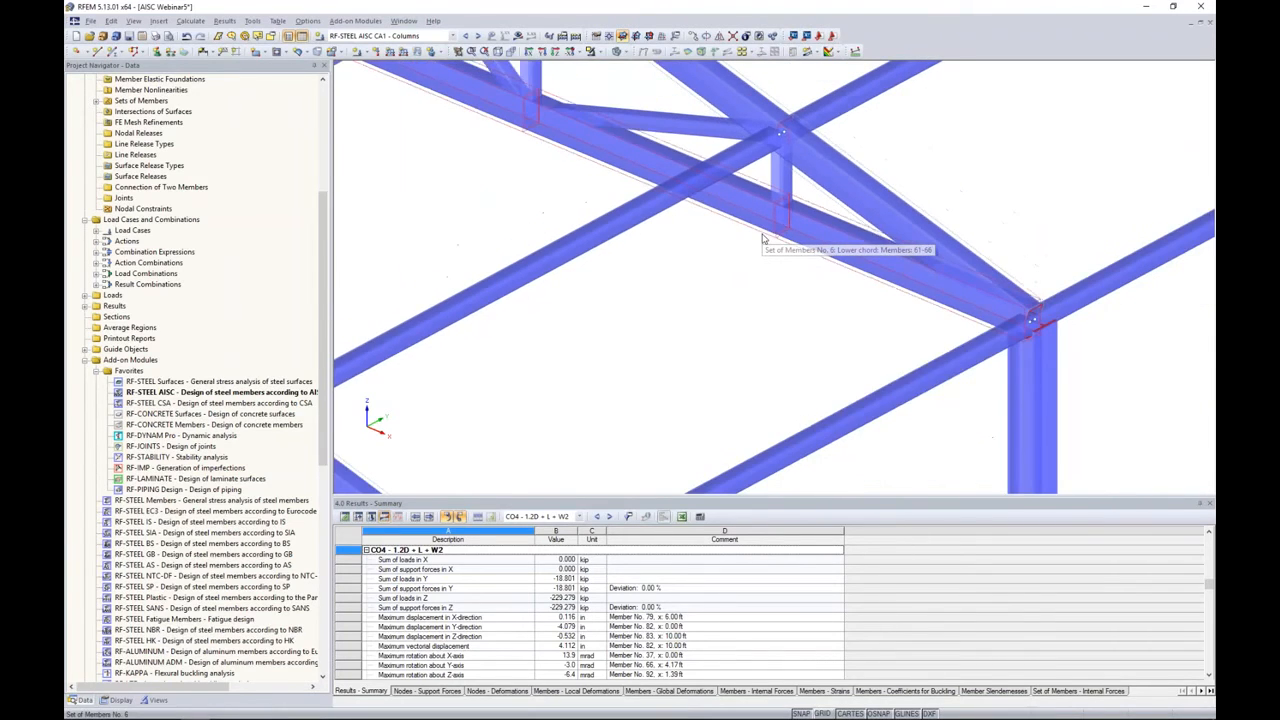
scroll(815, 250, "down", 5)
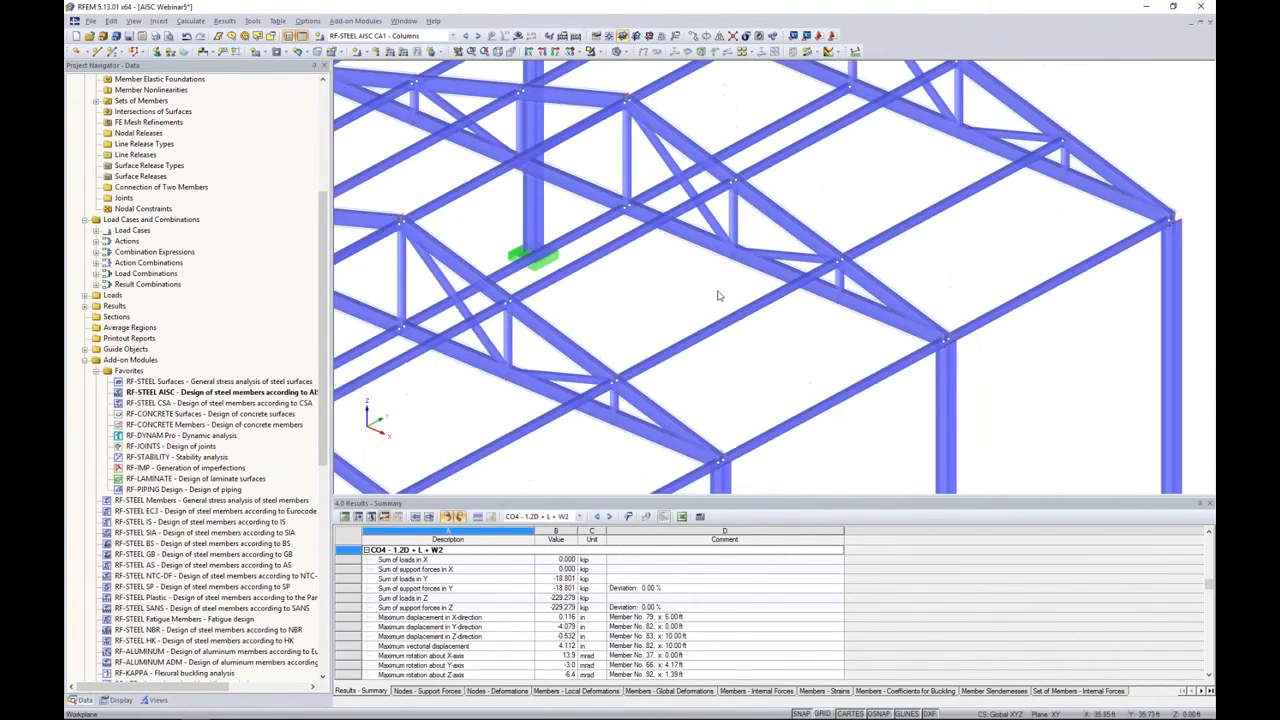
scroll(818, 251, "up", 5)
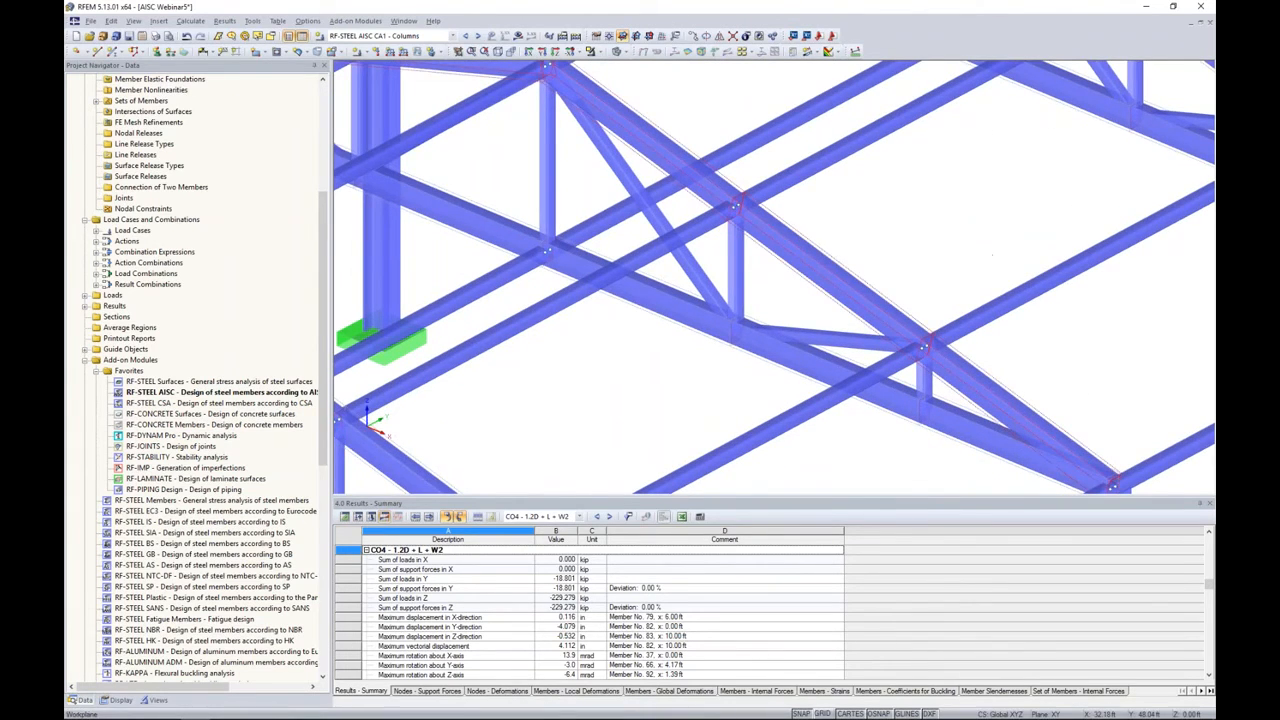
scroll(953, 338, "down", 5)
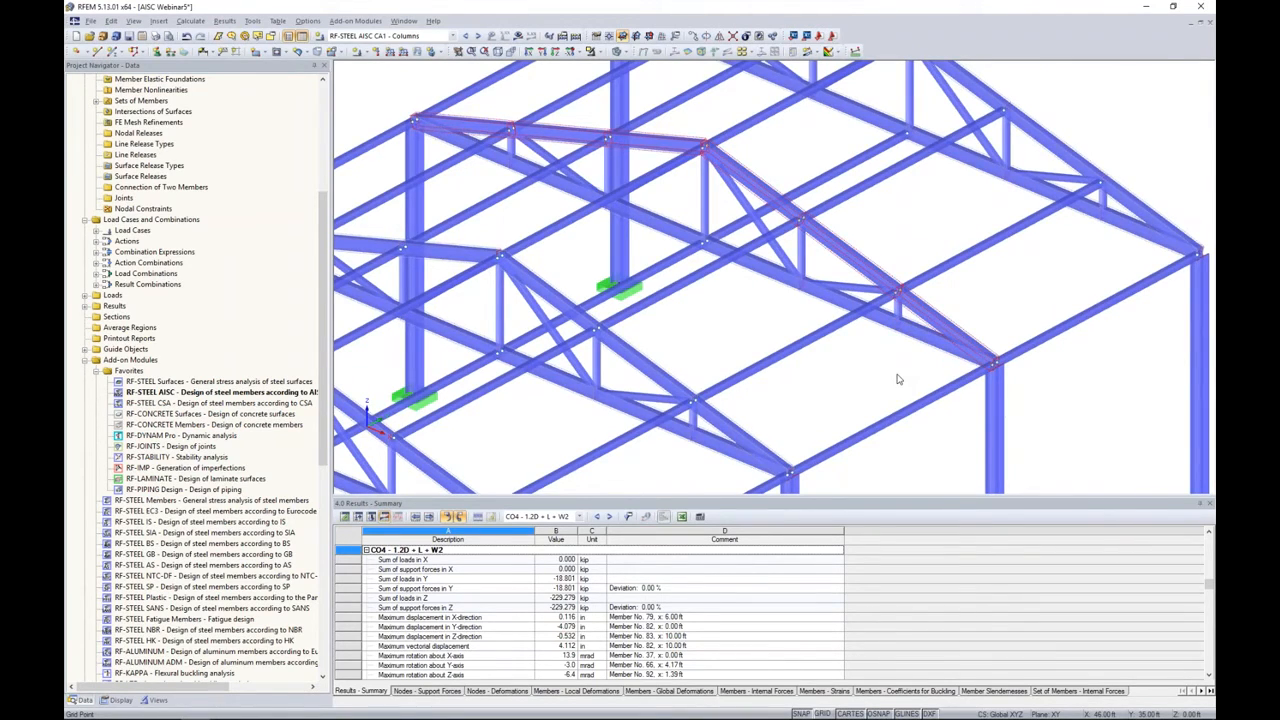
scroll(898, 370, "down", 3)
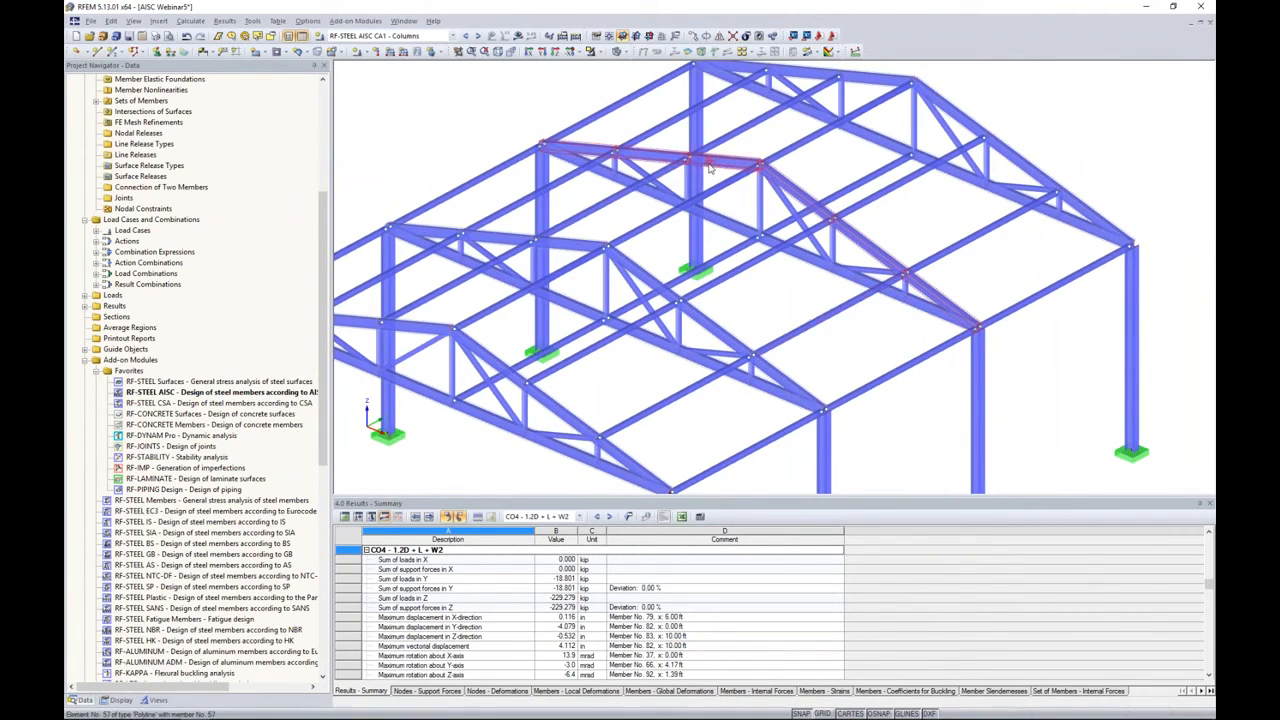
middle_click_drag(916, 339, 905, 290)
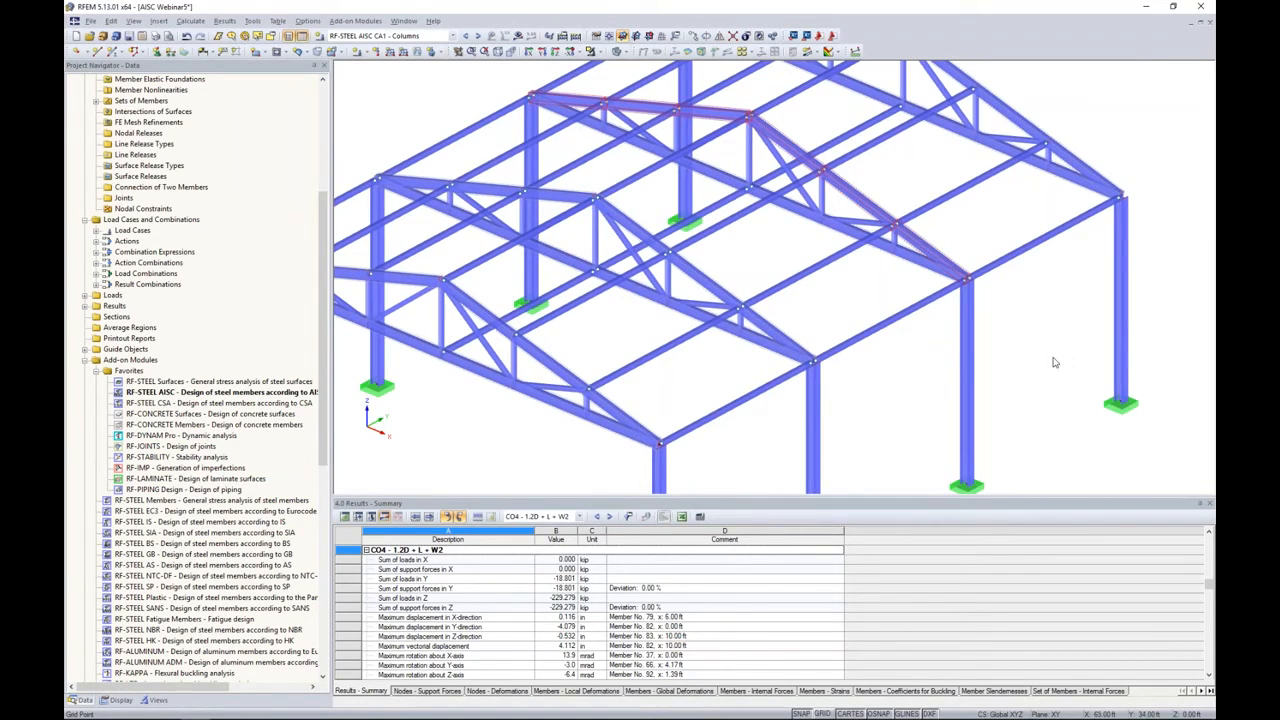
middle_click_drag(843, 397, 832, 352)
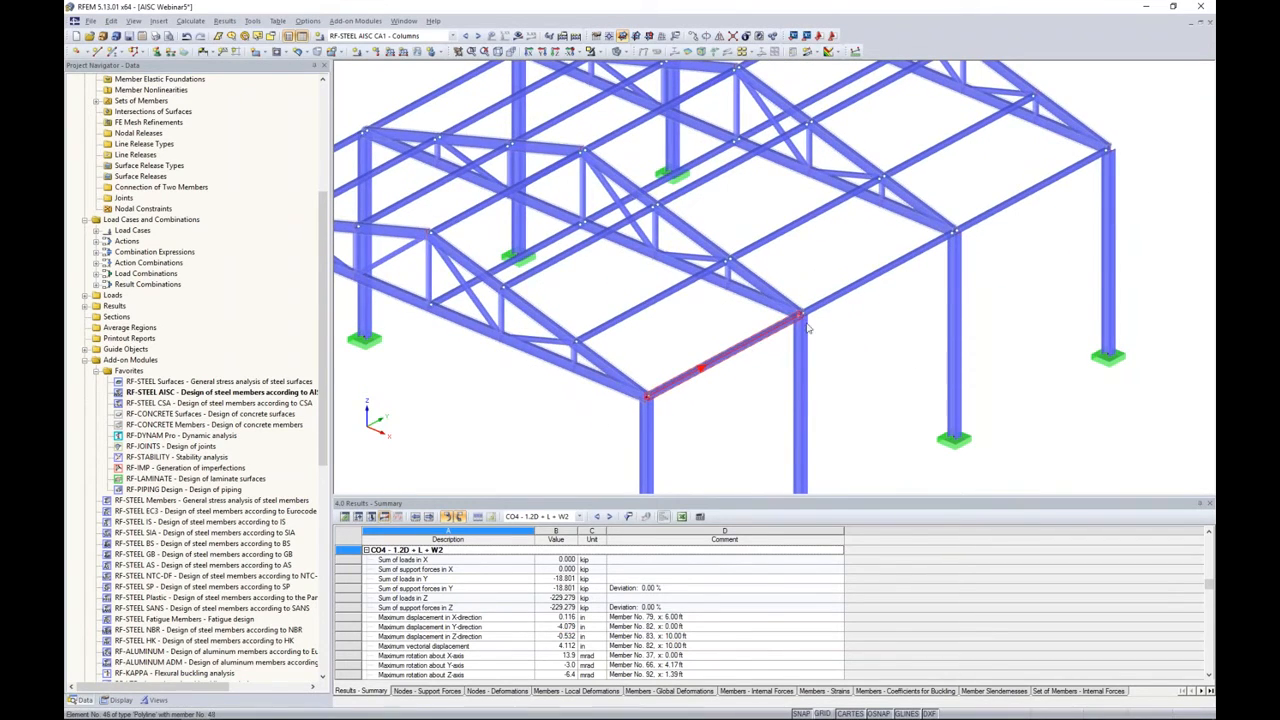
View the settings for creating a set of members from eave members 41, 72 and 103, without creating the set.
right_click(982, 219)
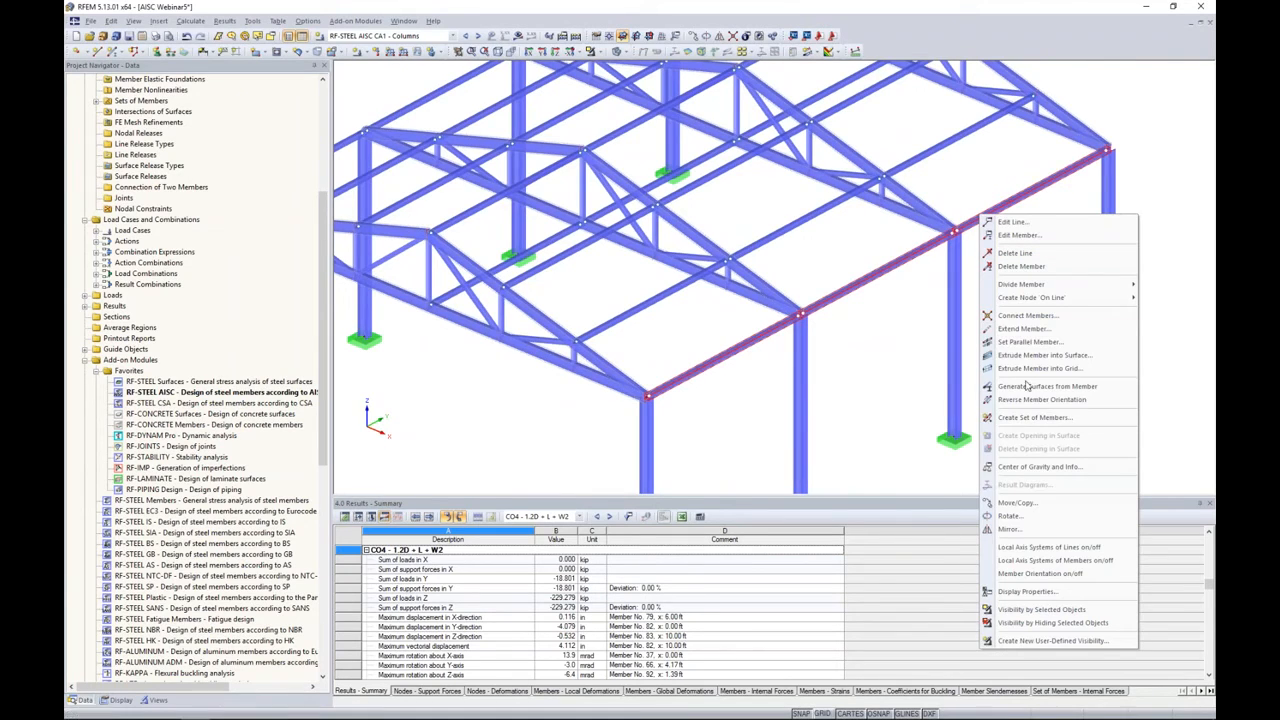
left_click(1020, 418)
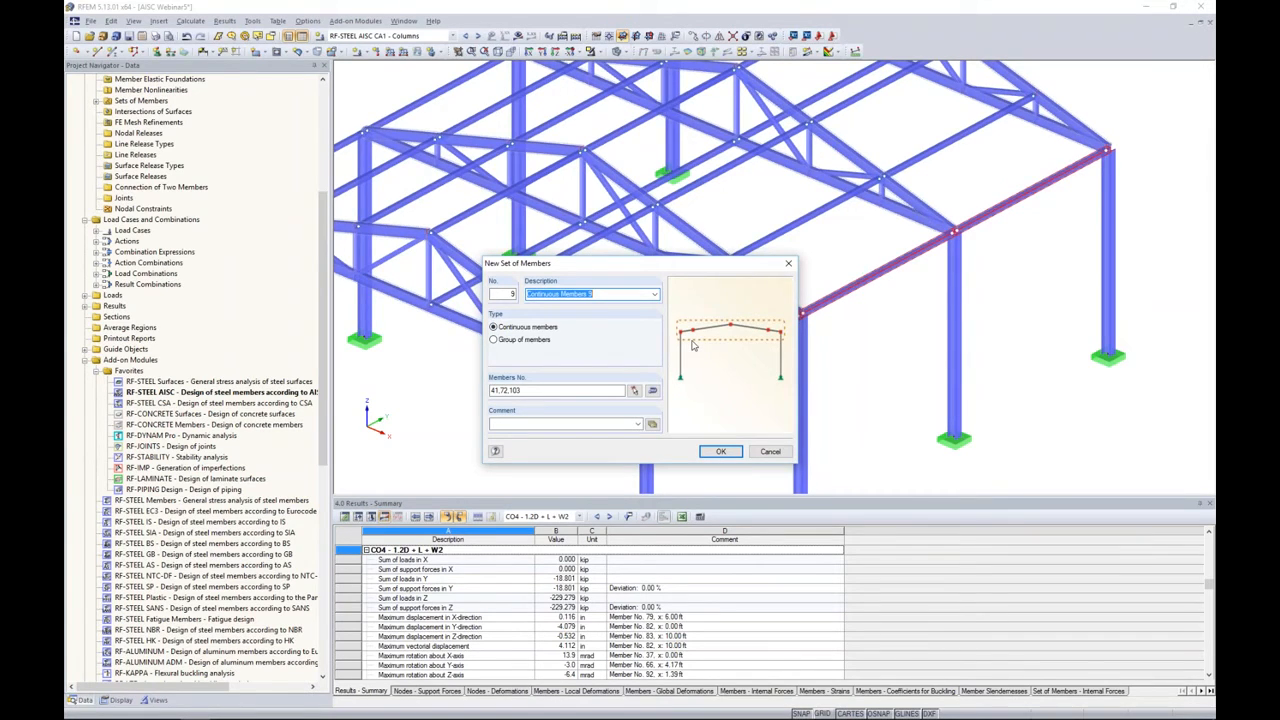
left_click(770, 451)
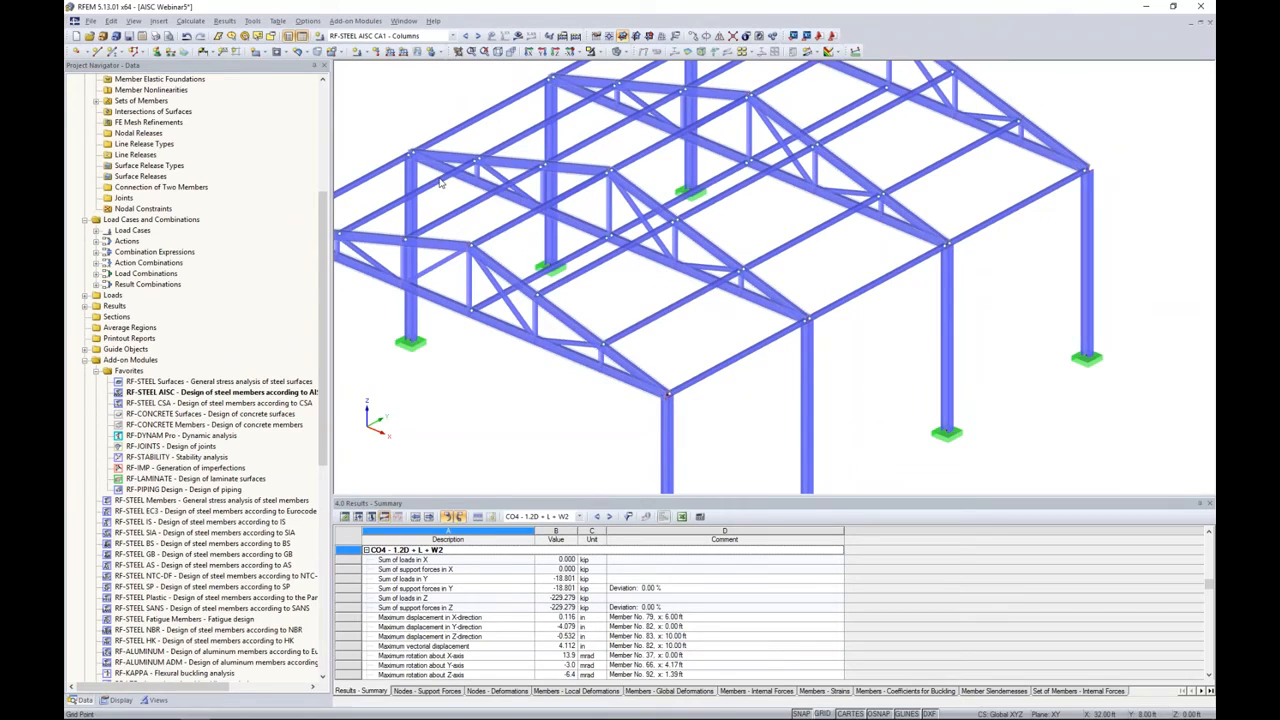
Reopen the current RF-STEEL AISC module in case CA2 - Bottom Chord and add CO2 to CO8 to the ultimate limit state design.
left_click(356, 21)
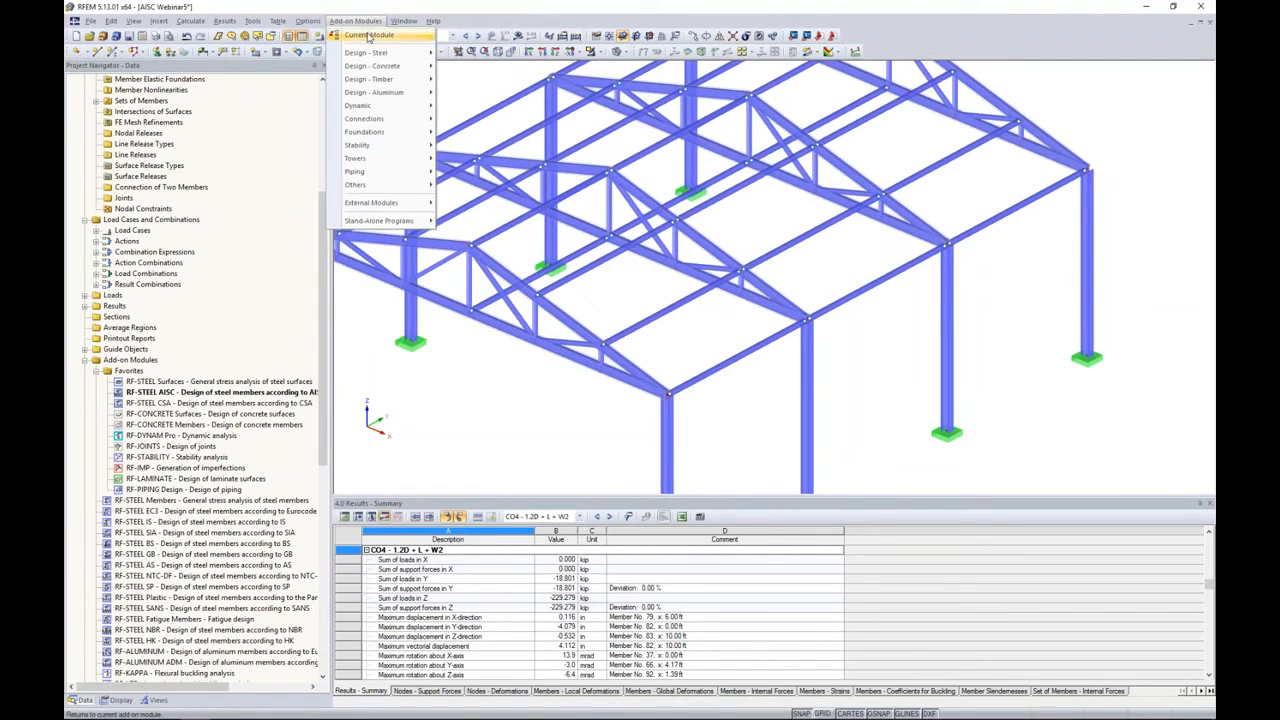
left_click(369, 36)
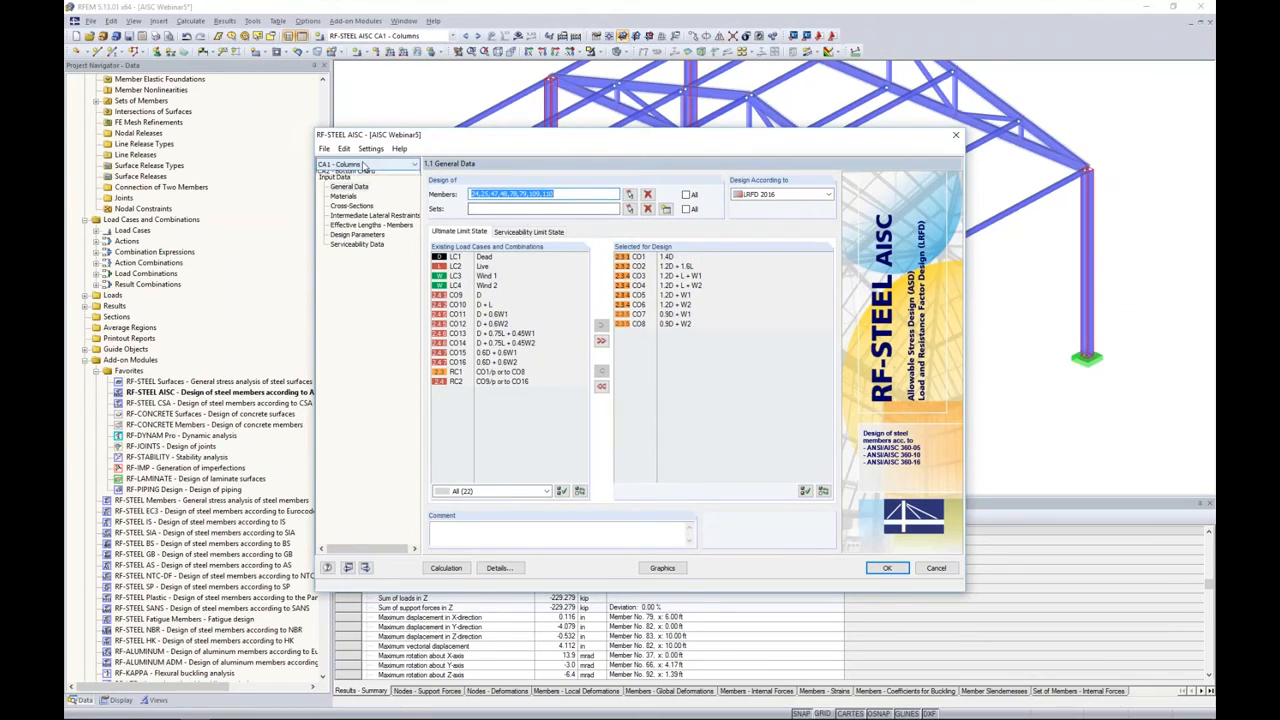
left_click(368, 164)
left_click(352, 184)
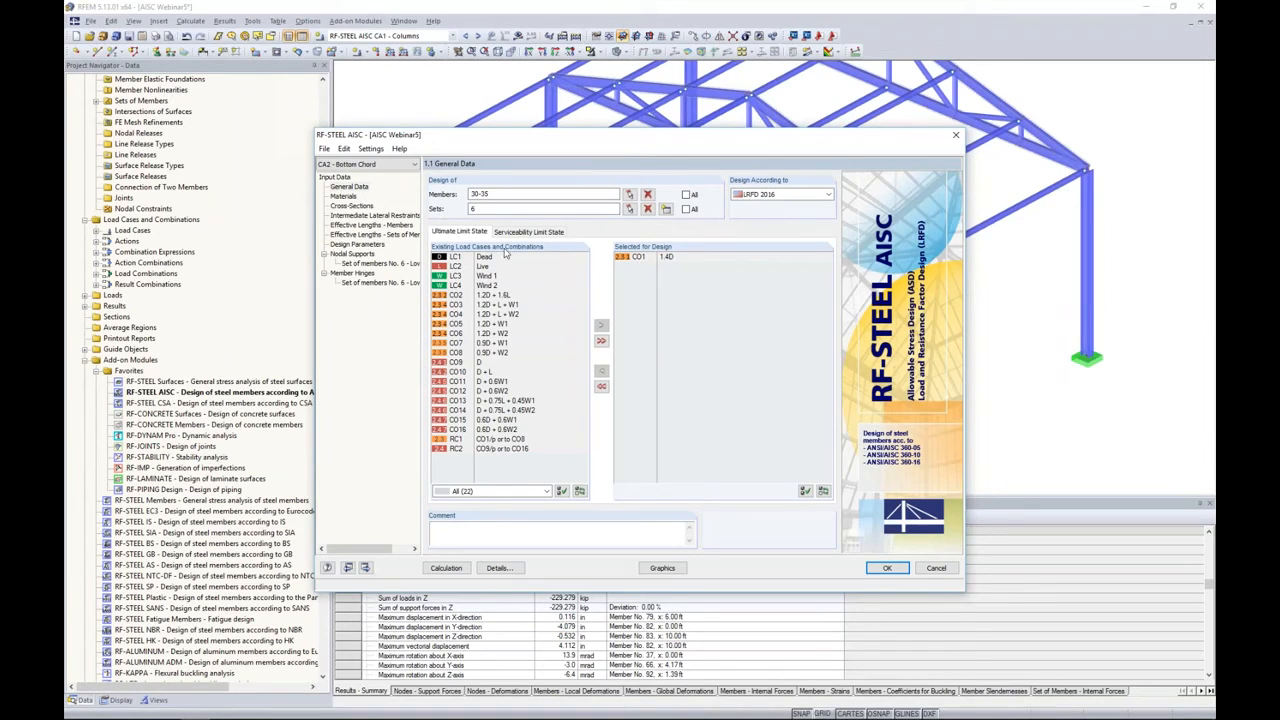
left_click(480, 295)
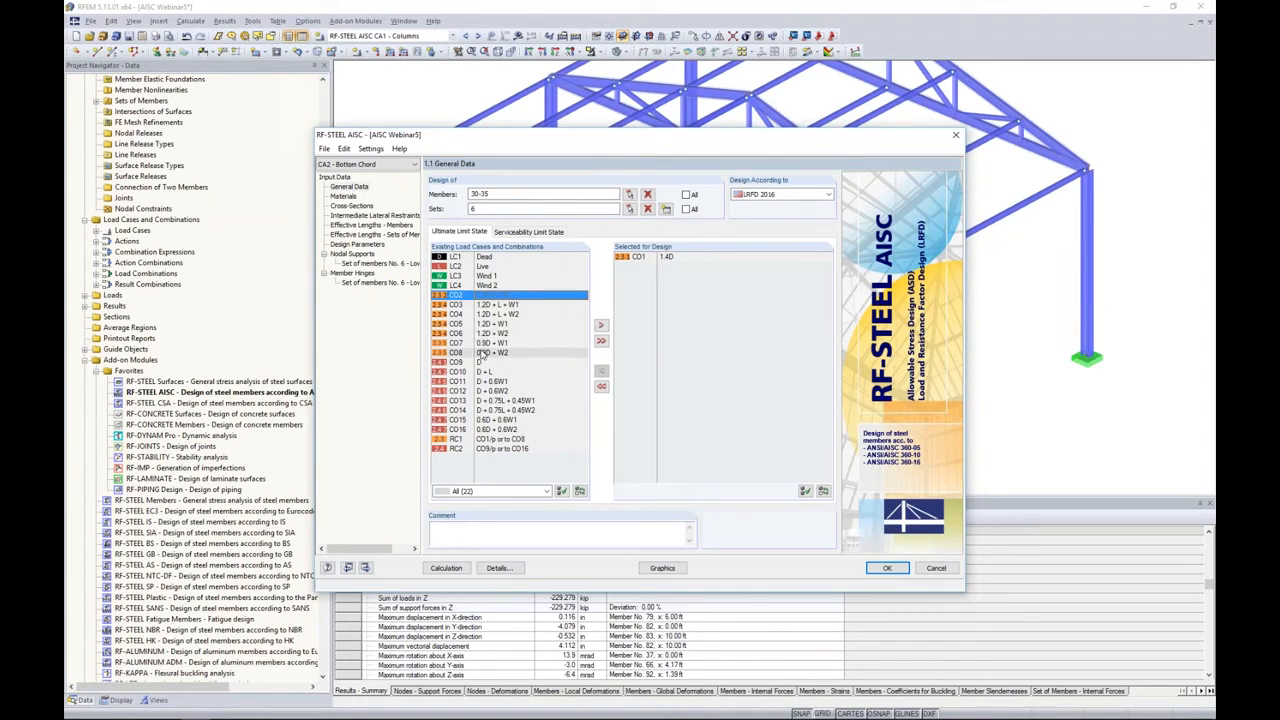
left_click(480, 352, "shift")
left_click(600, 325)
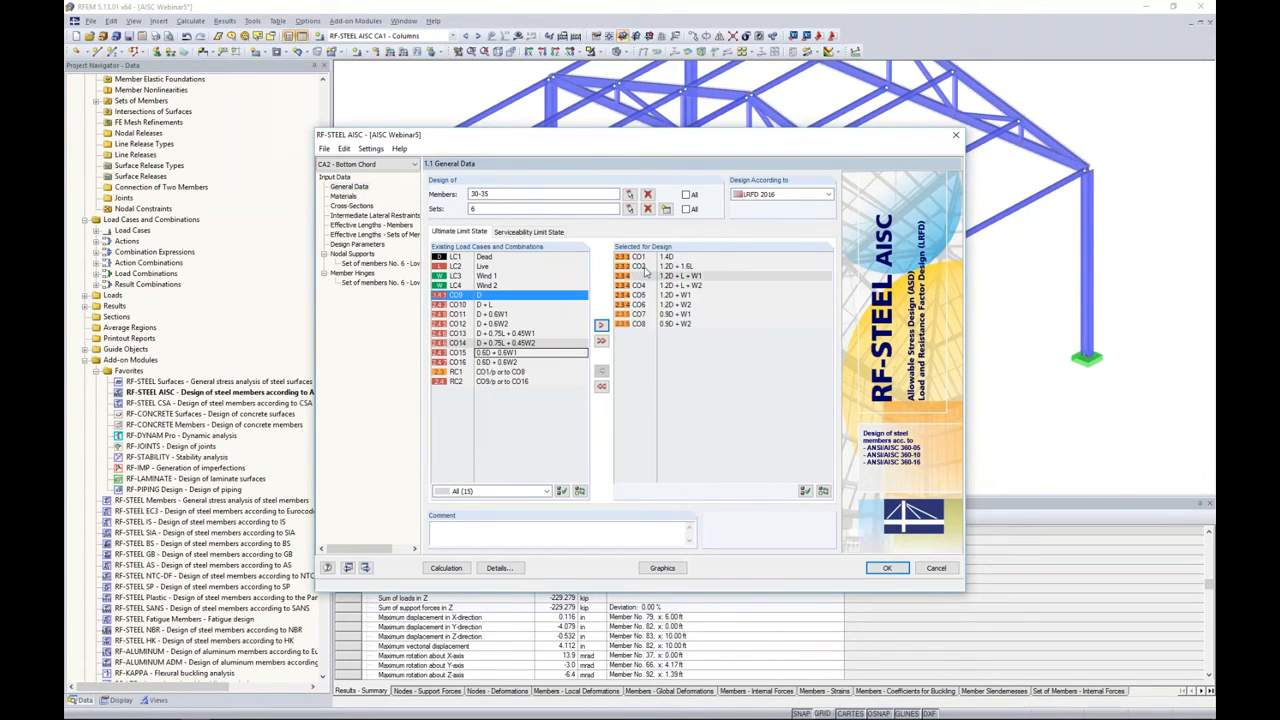
Add load combinations CO9 to CO16 to the serviceability limit state design of CA2.
left_click(528, 231)
left_click(480, 372)
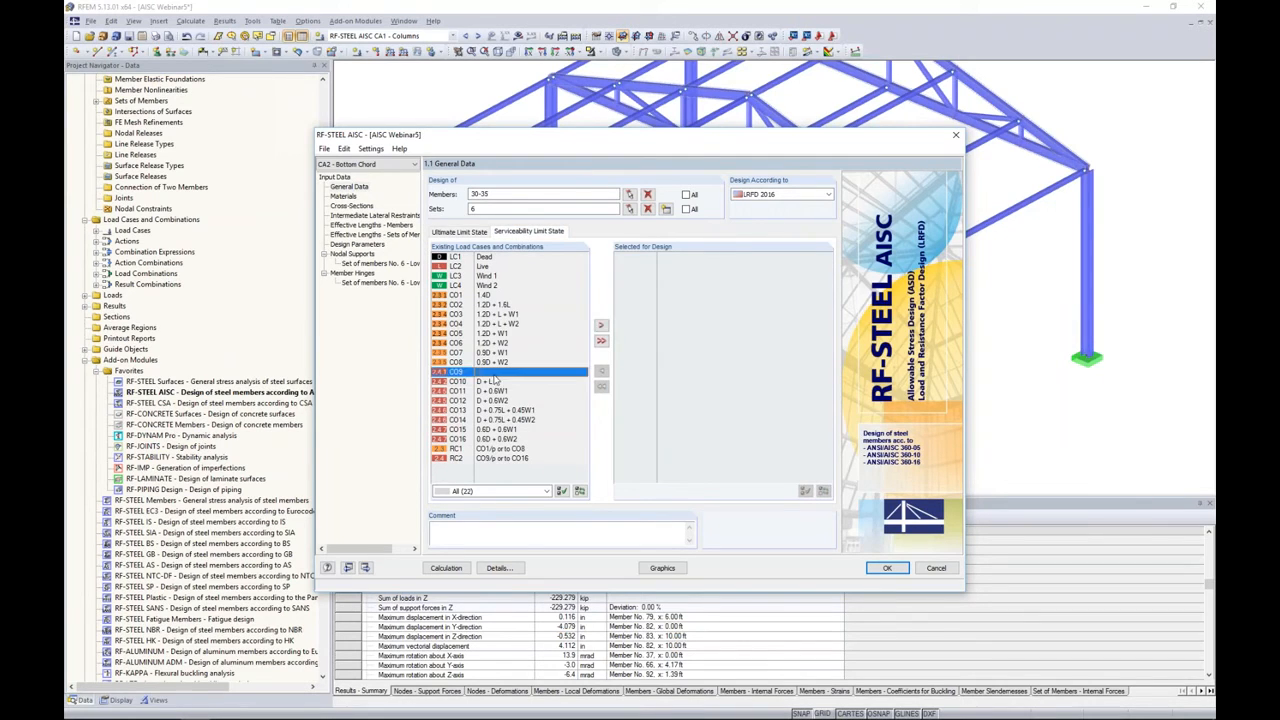
left_click(480, 439, "shift")
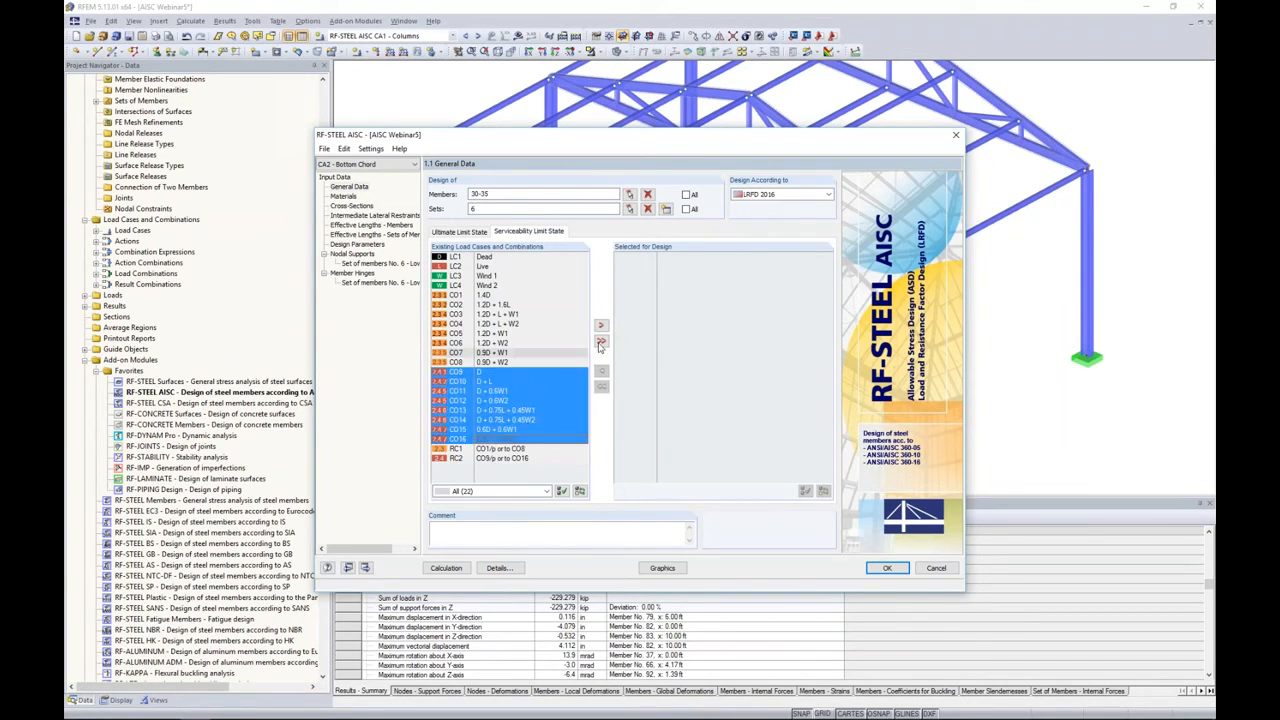
left_click(600, 325)
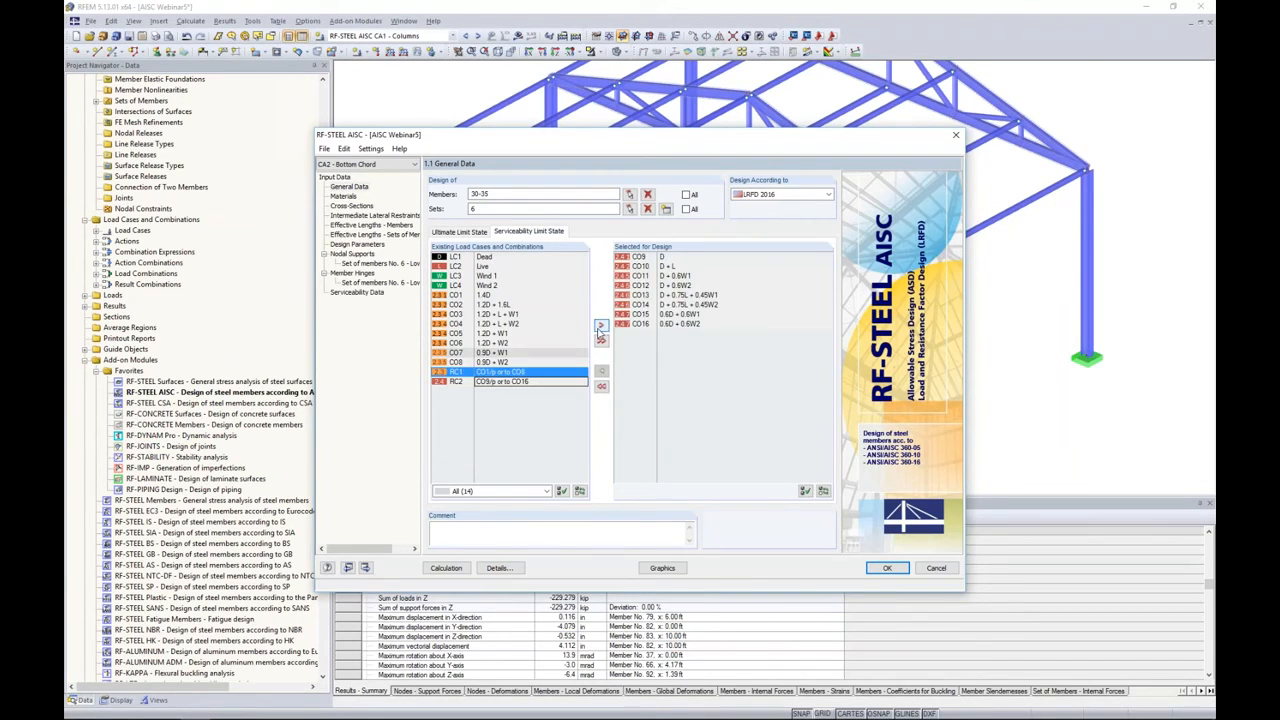
Check the Steel A1085 material and disable the reduction of nominal wall thickness for HSS according to B4.2 in the design details.
left_click(344, 196)
left_click(500, 227)
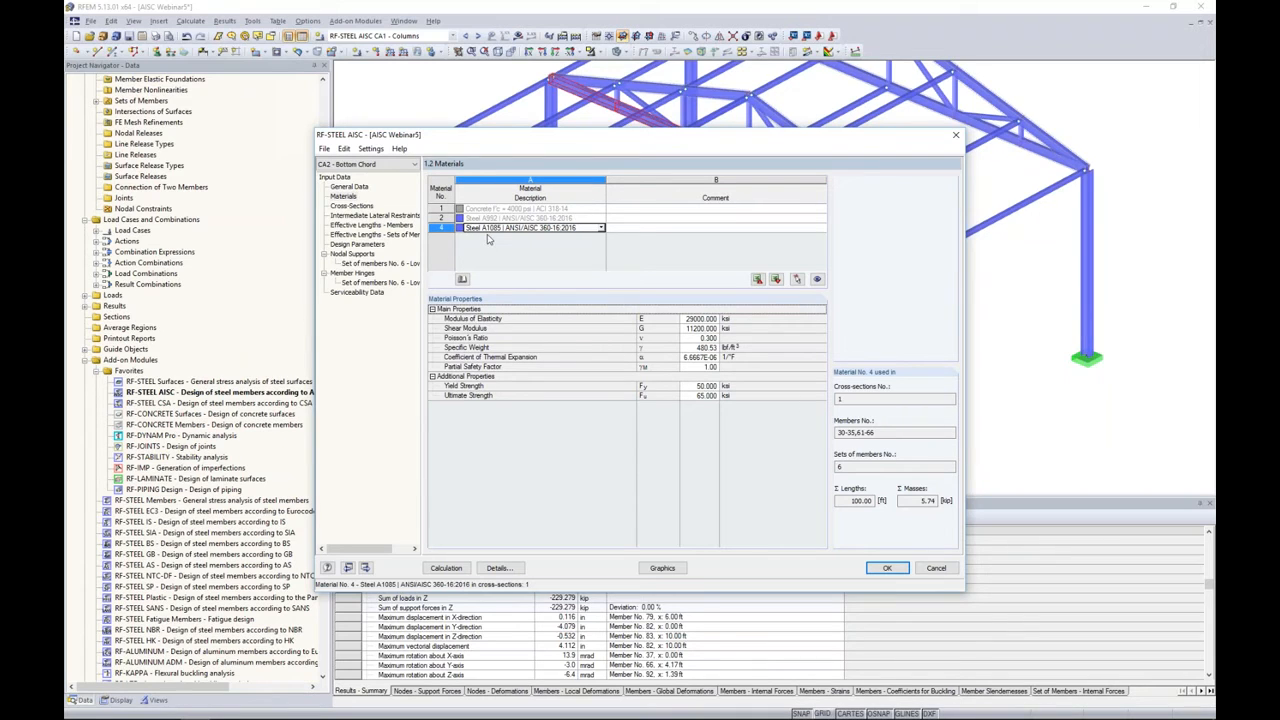
left_click(497, 568)
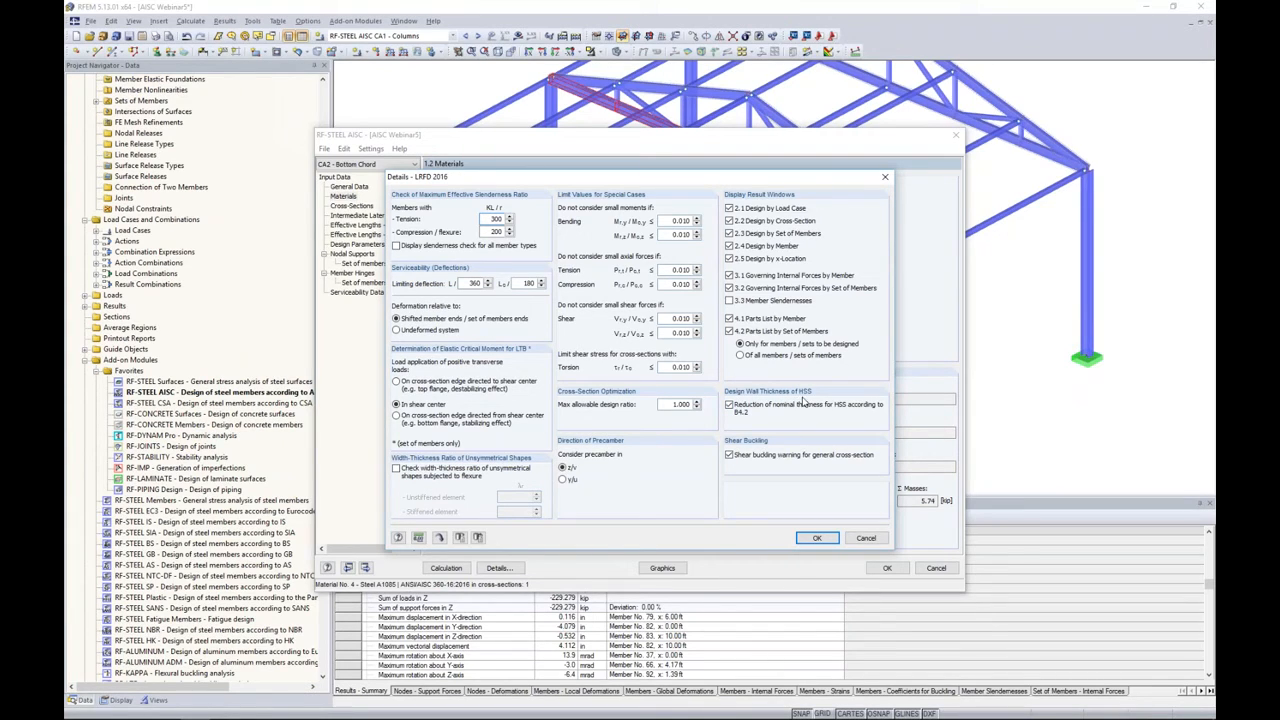
left_click(729, 405)
left_click(809, 539)
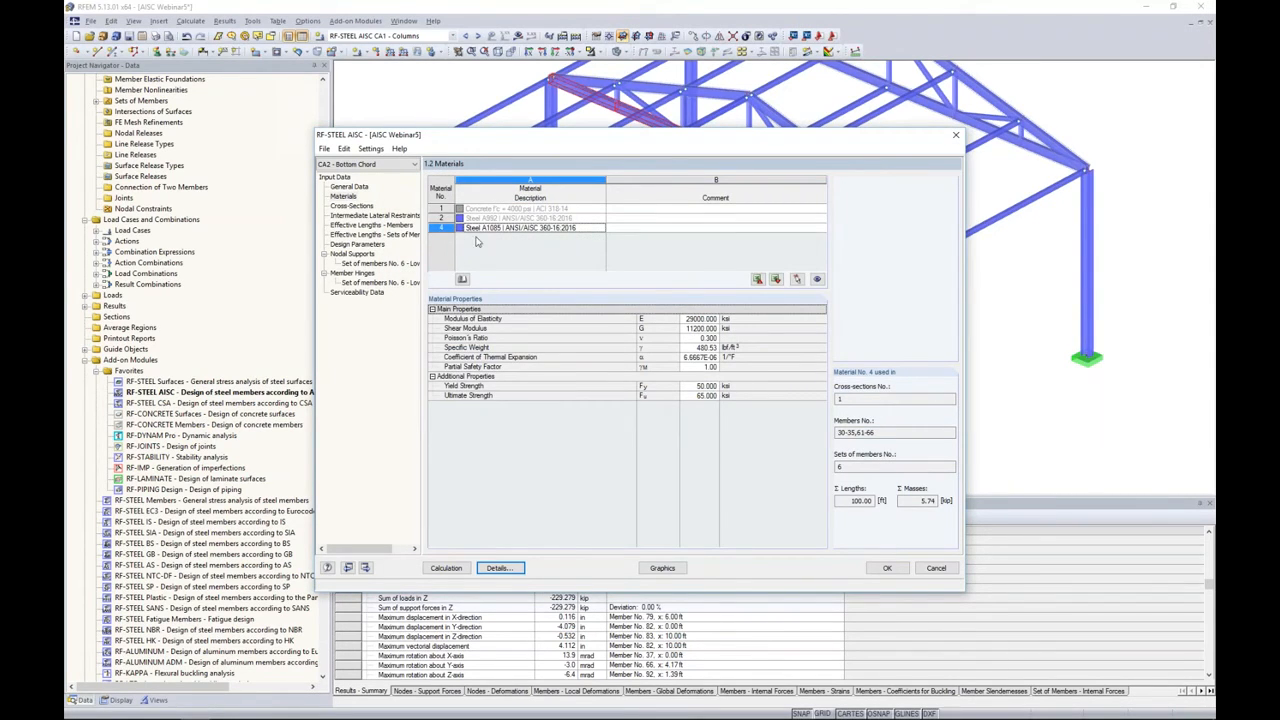
Review the Rect HSS 12x8x0.500 cross-section and the intermediate lateral restraints of the bottom chord members.
left_click(354, 206)
left_click(545, 209)
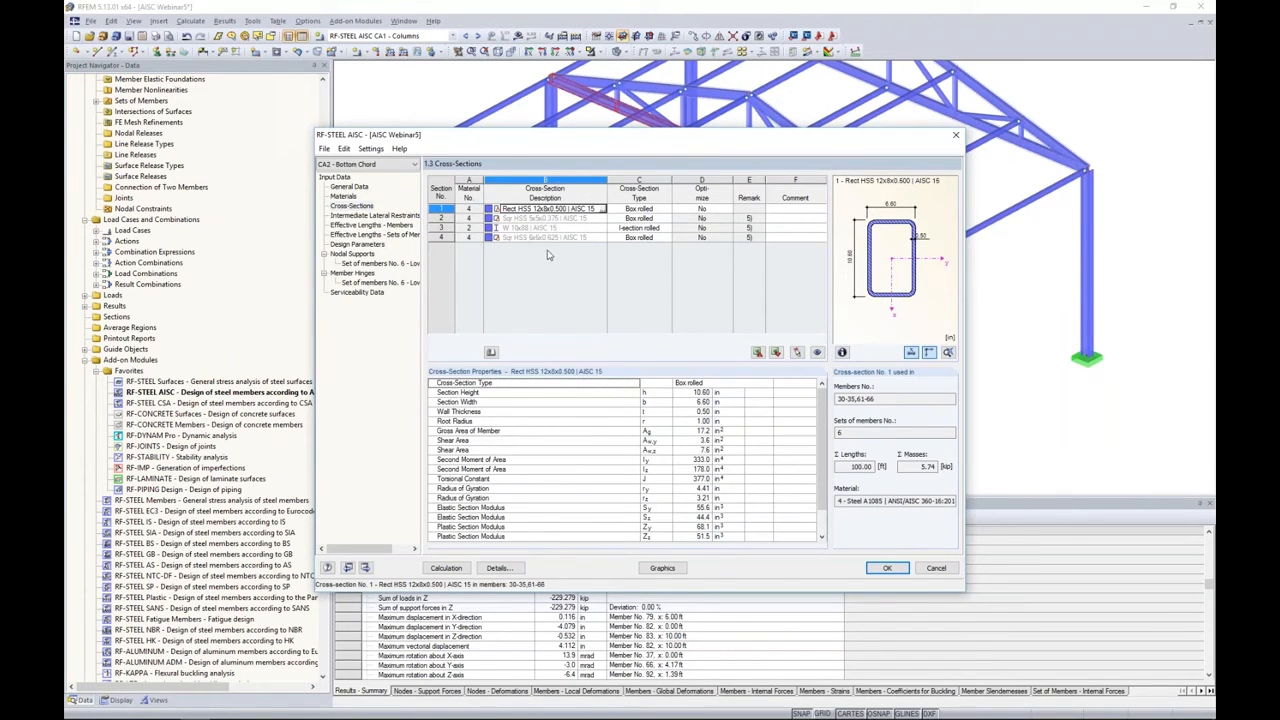
left_click(374, 216)
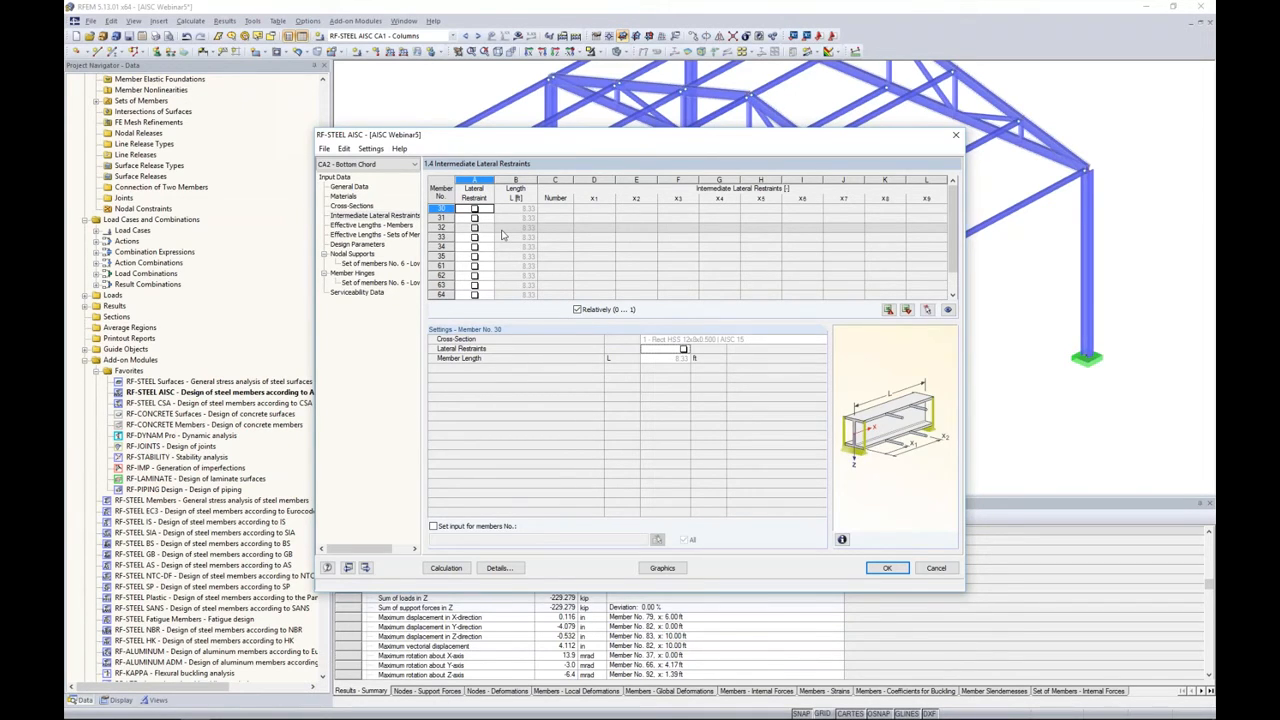
Set member 30's major-axis effective length KyL to 50 ft by measuring between the truss's two end nodes in the model.
left_click(397, 226)
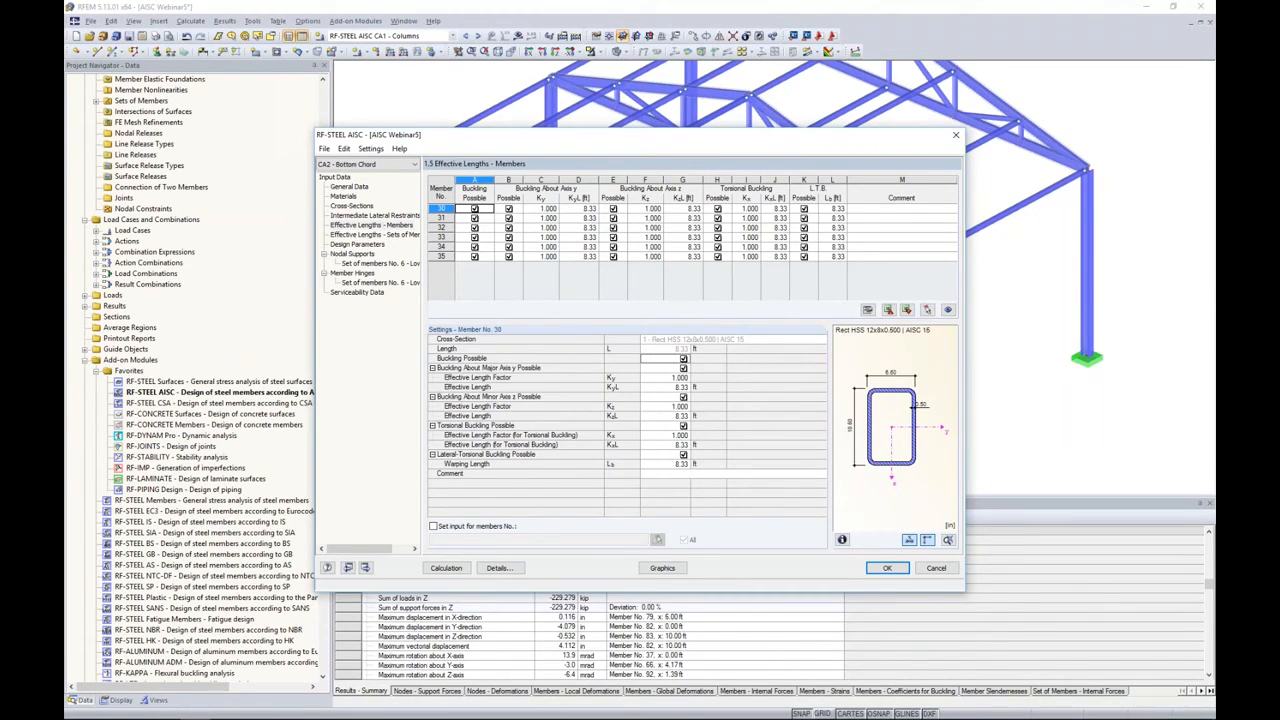
left_click(400, 227)
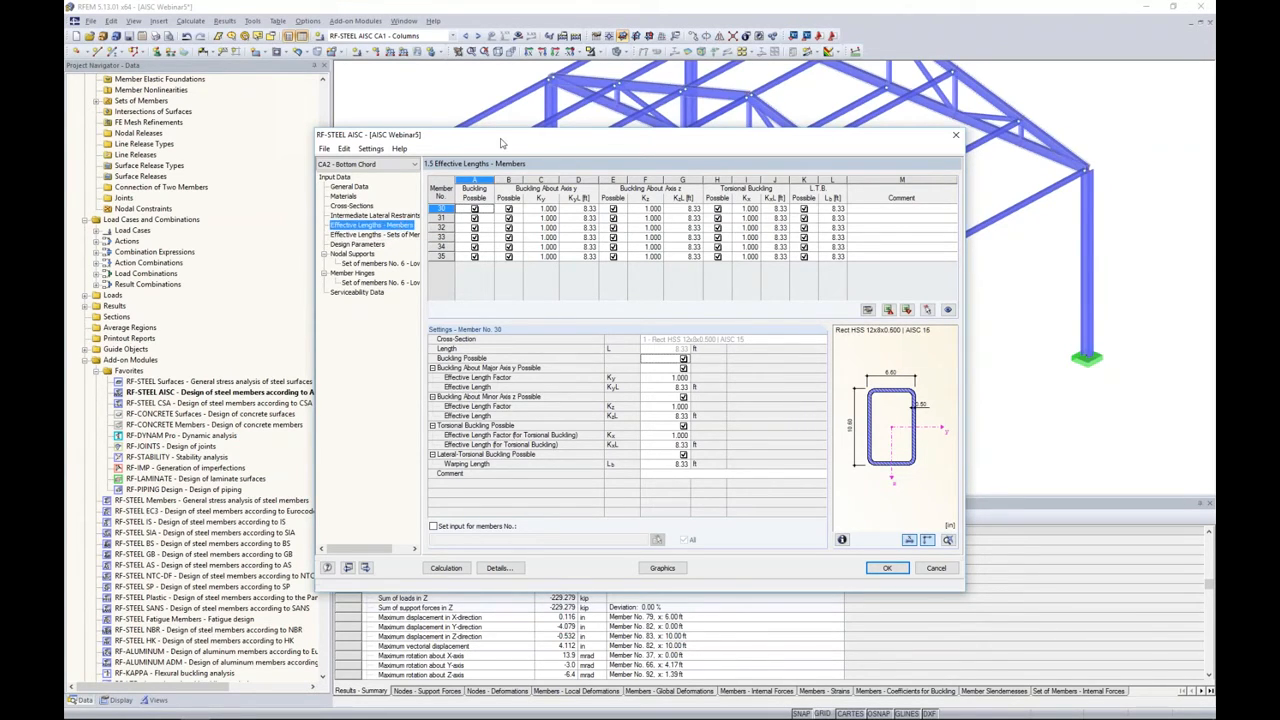
left_click_drag(502, 143, 502, 349)
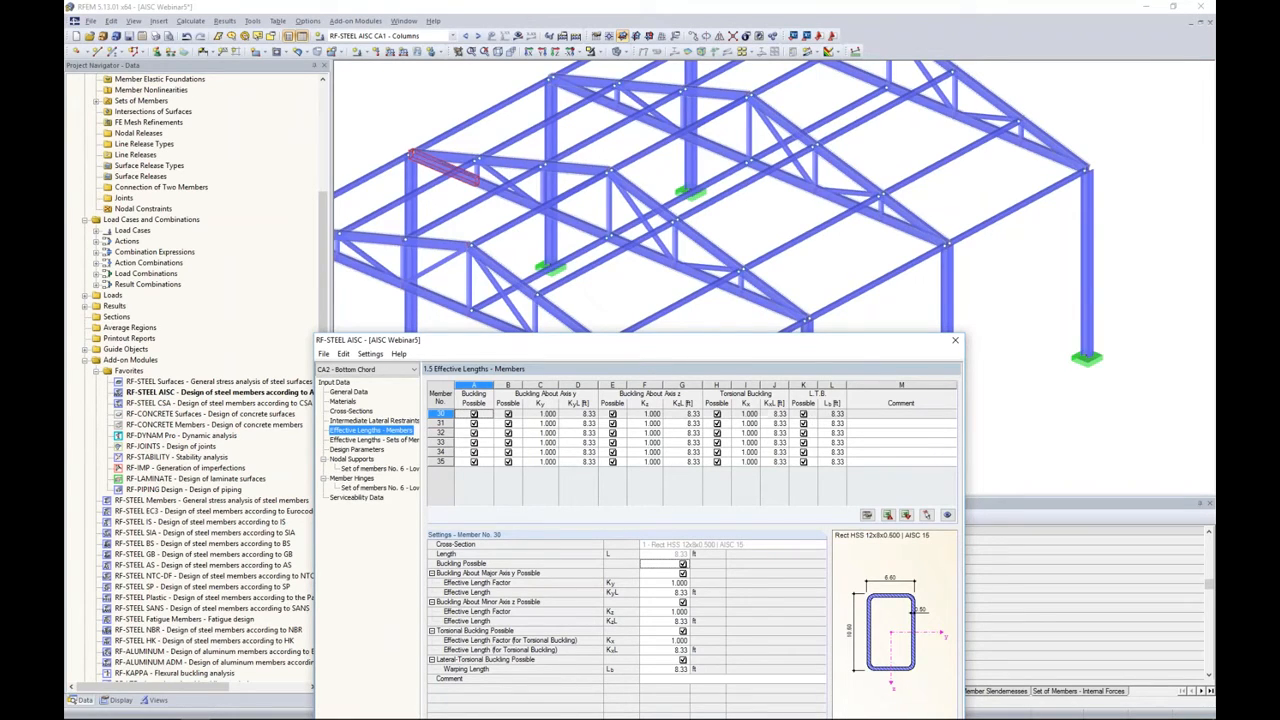
left_click(589, 415)
left_click(585, 414)
left_click(595, 414)
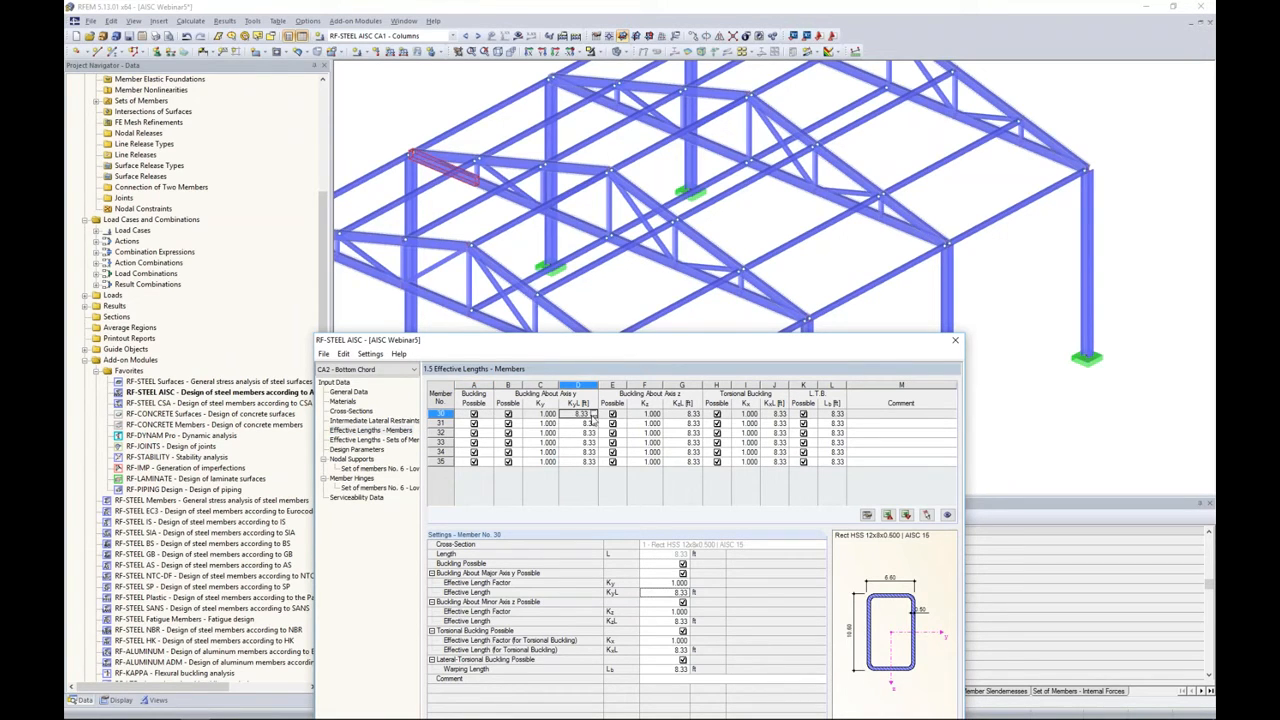
left_click(412, 154)
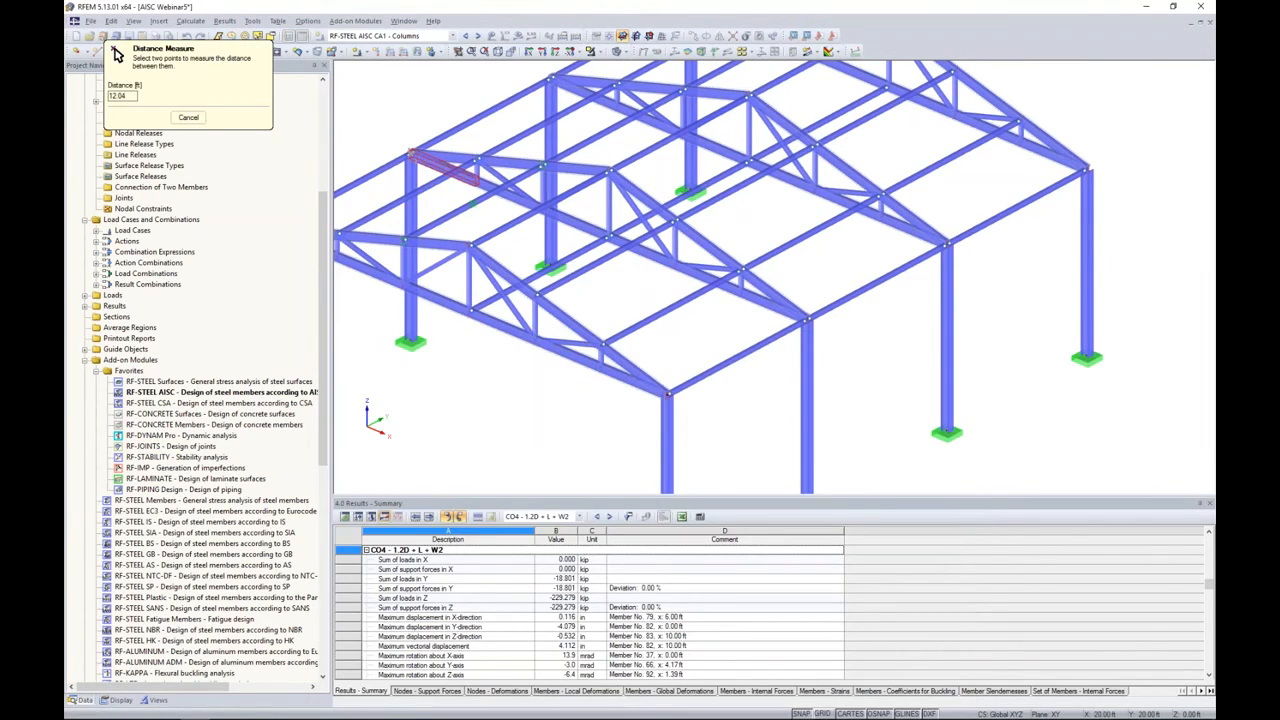
left_click(808, 319)
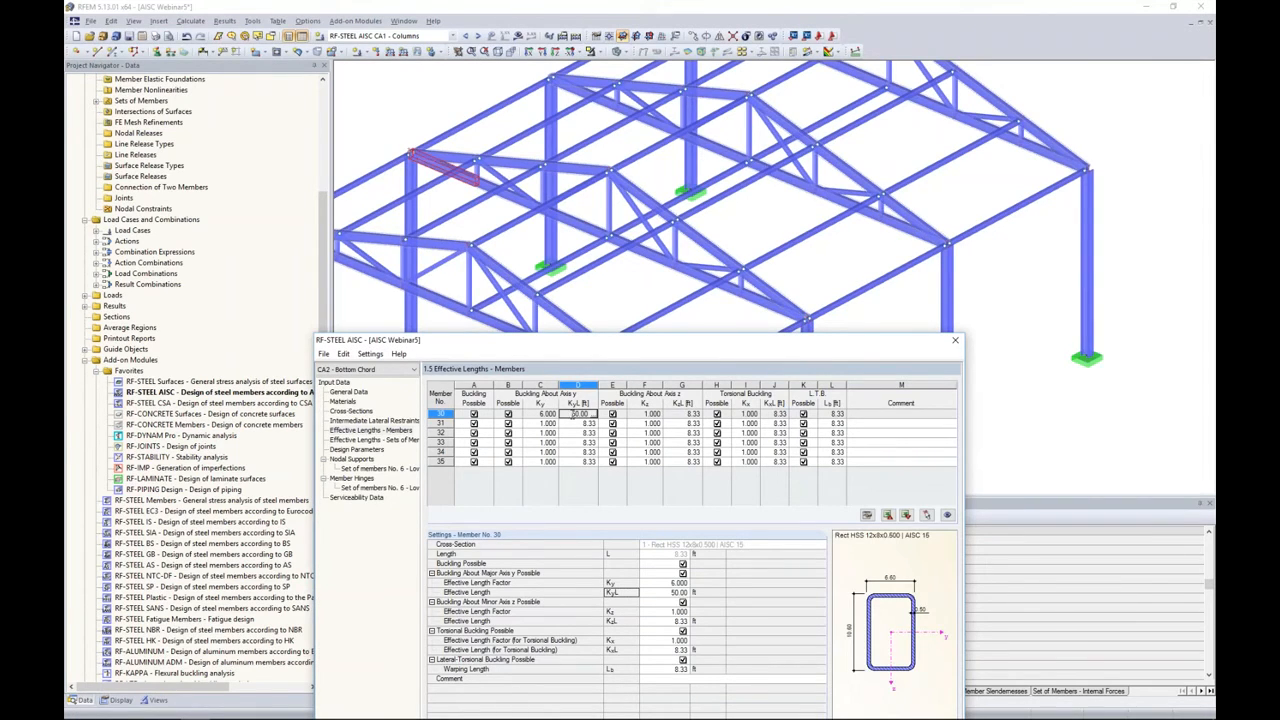
Copy the 50 ft major-axis effective length KyL to members 31 to 35.
left_click(587, 424)
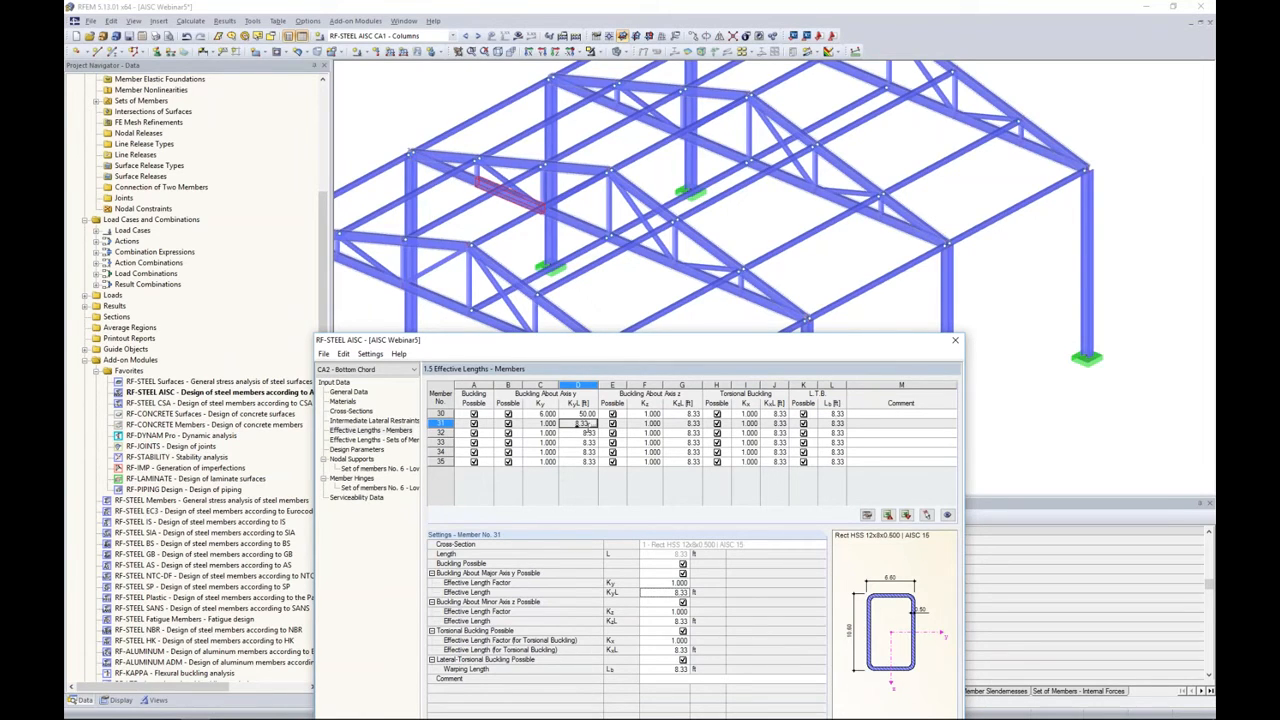
key("F8")
key("F8")
key("F8")
key("F8")
key("F8")
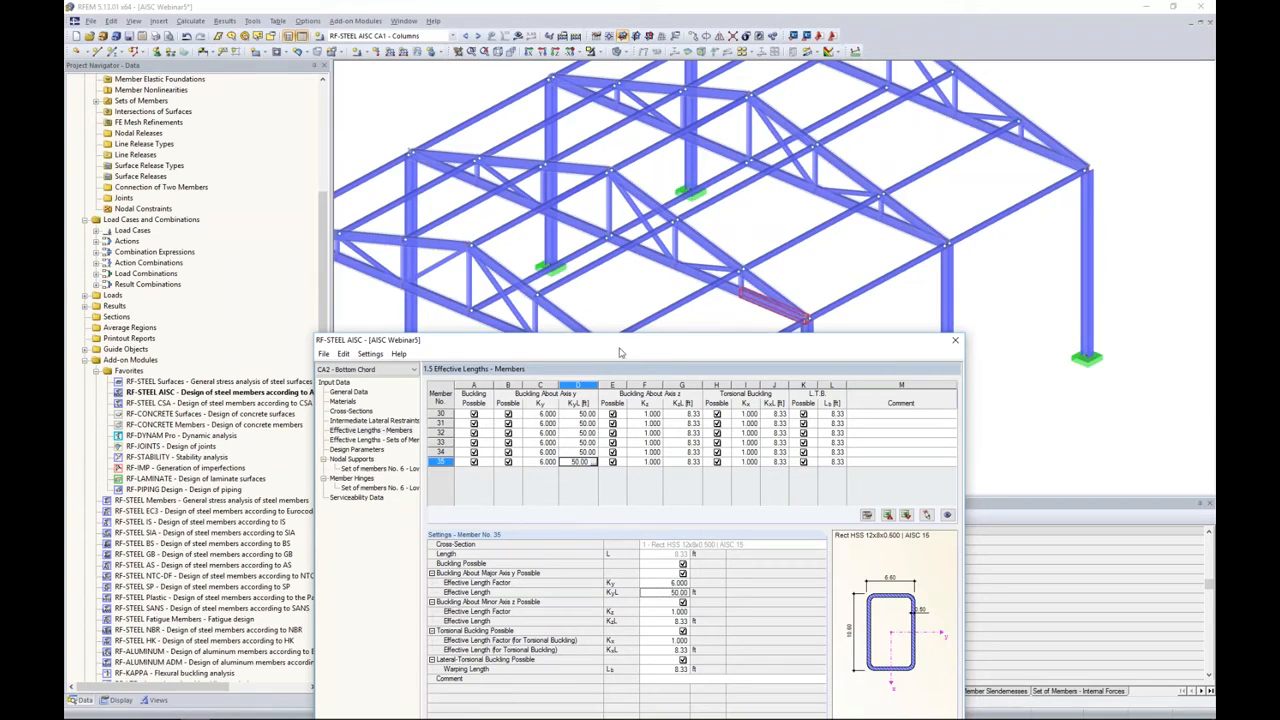
Set the minor-axis effective length KzL of members 30 to 35 to 25 ft, measured from the truss's end node to its bottom chord midpoint.
left_click_drag(620, 347, 707, 334)
left_click(722, 289)
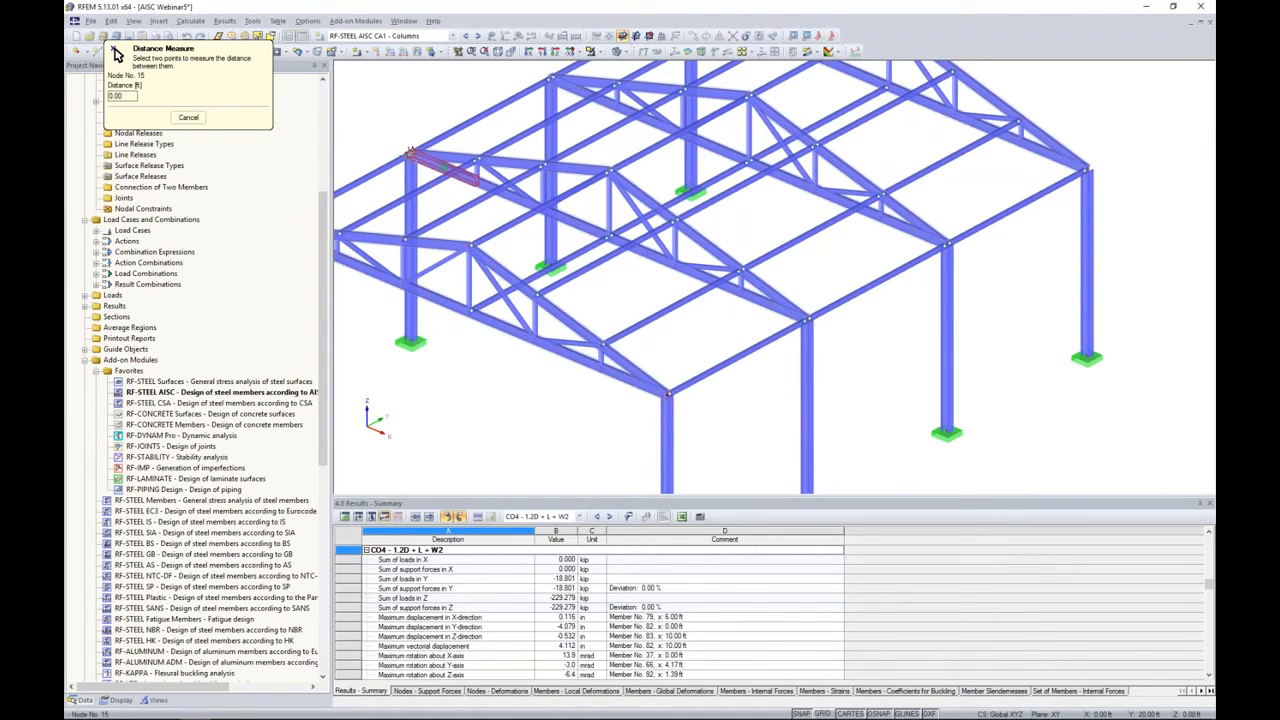
left_click(609, 237)
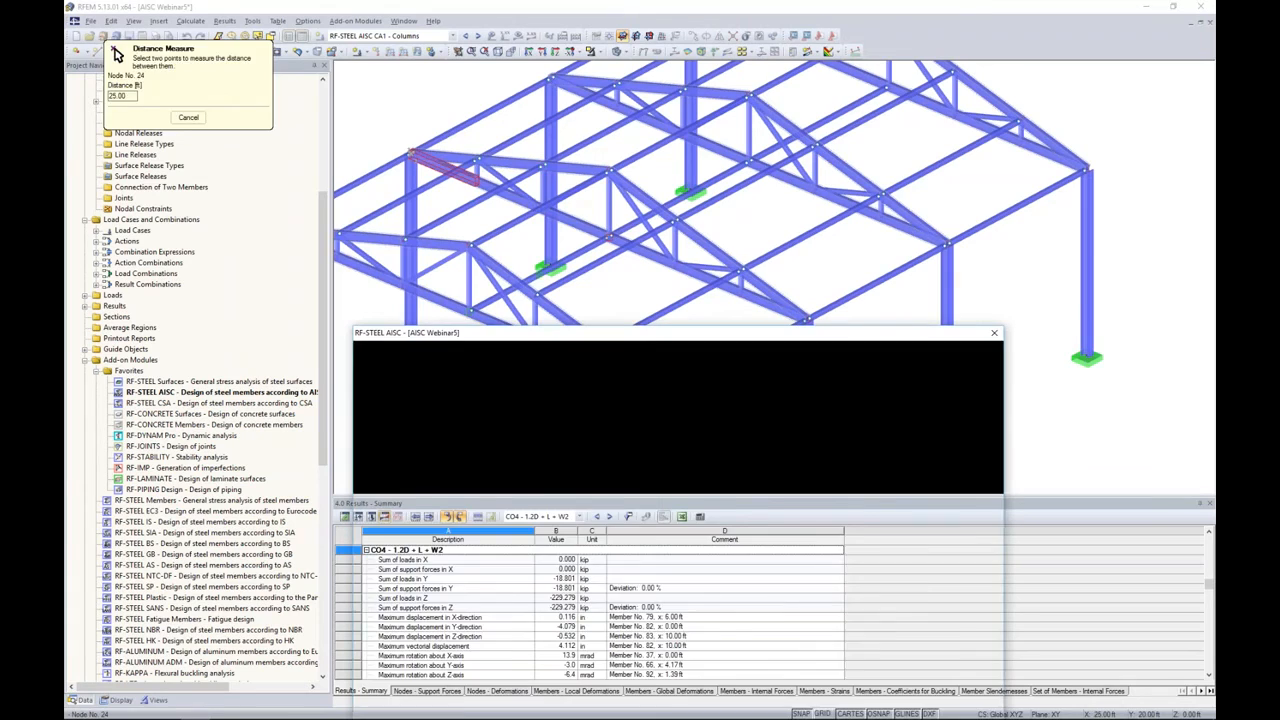
key("Return")
key("F8")
key("F8")
key("F8")
key("F8")
key("F8")
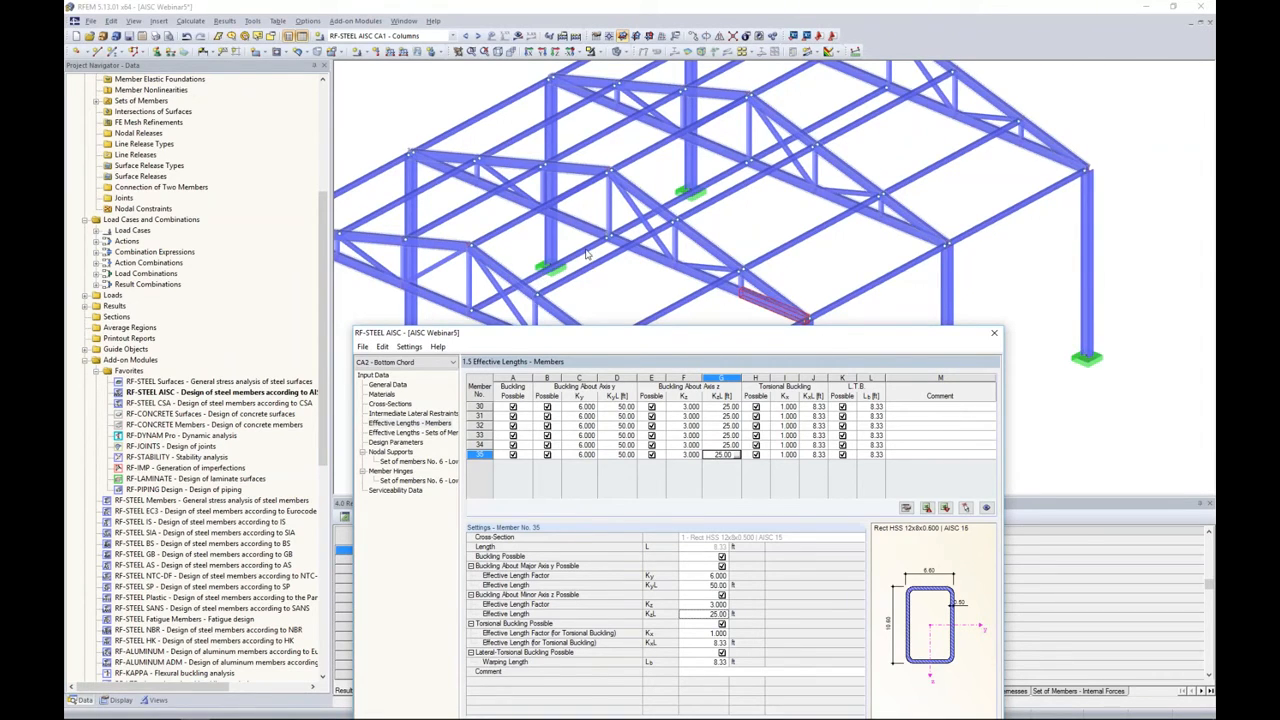
Set the torsional buckling effective length KxL of members 30 to 35 to 25 ft by copying their minor-axis lengths KzL.
left_click_drag(657, 334, 649, 138)
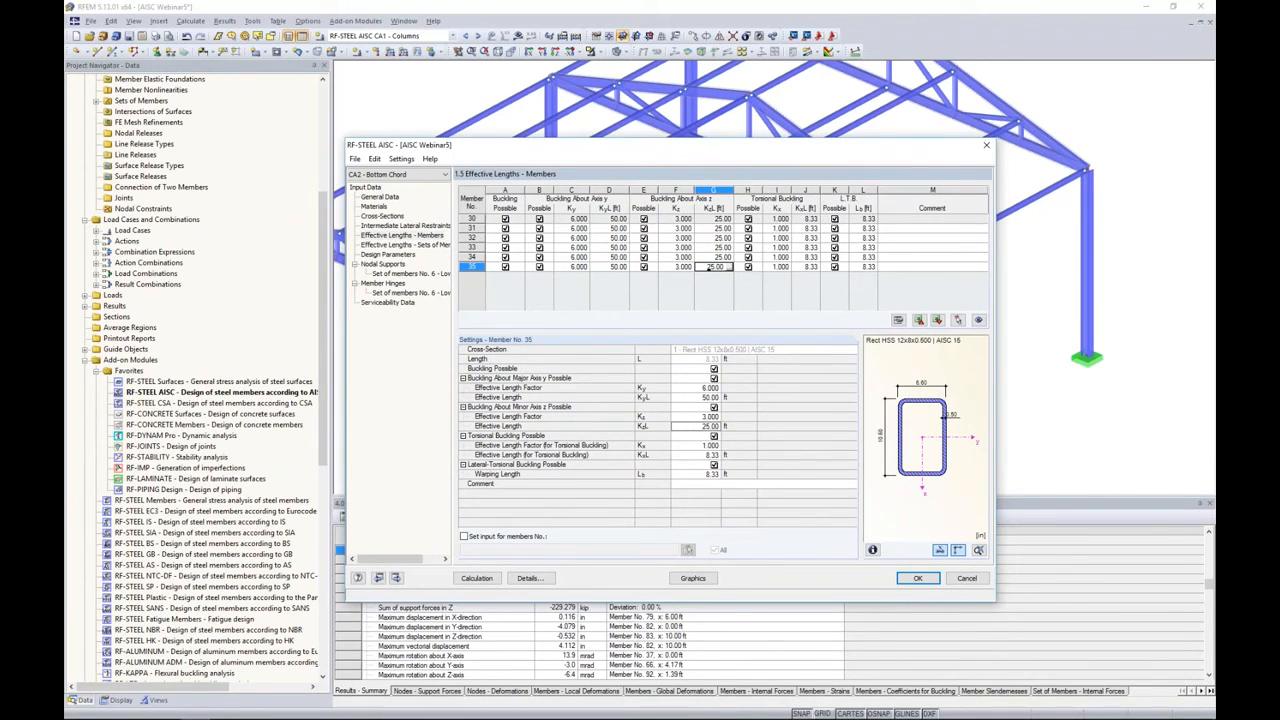
left_click(708, 218)
left_click_drag(708, 219, 718, 262)
key("super+c")
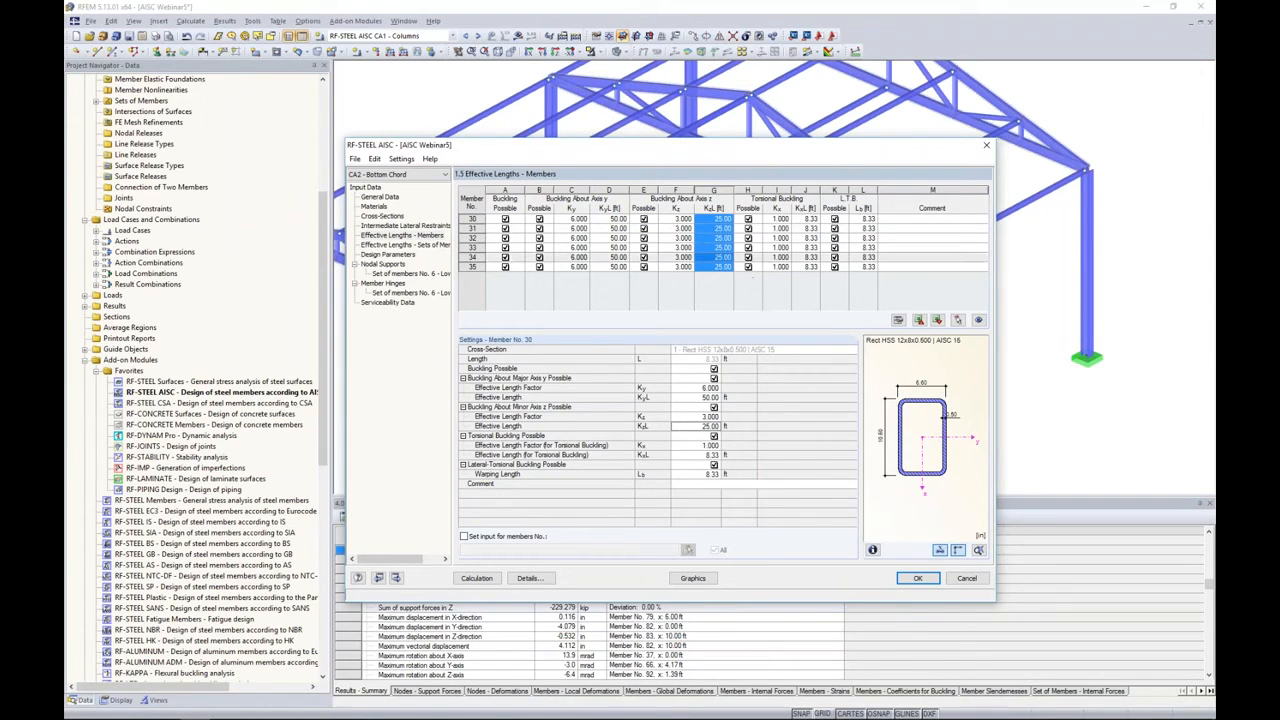
left_click_drag(805, 218, 809, 270)
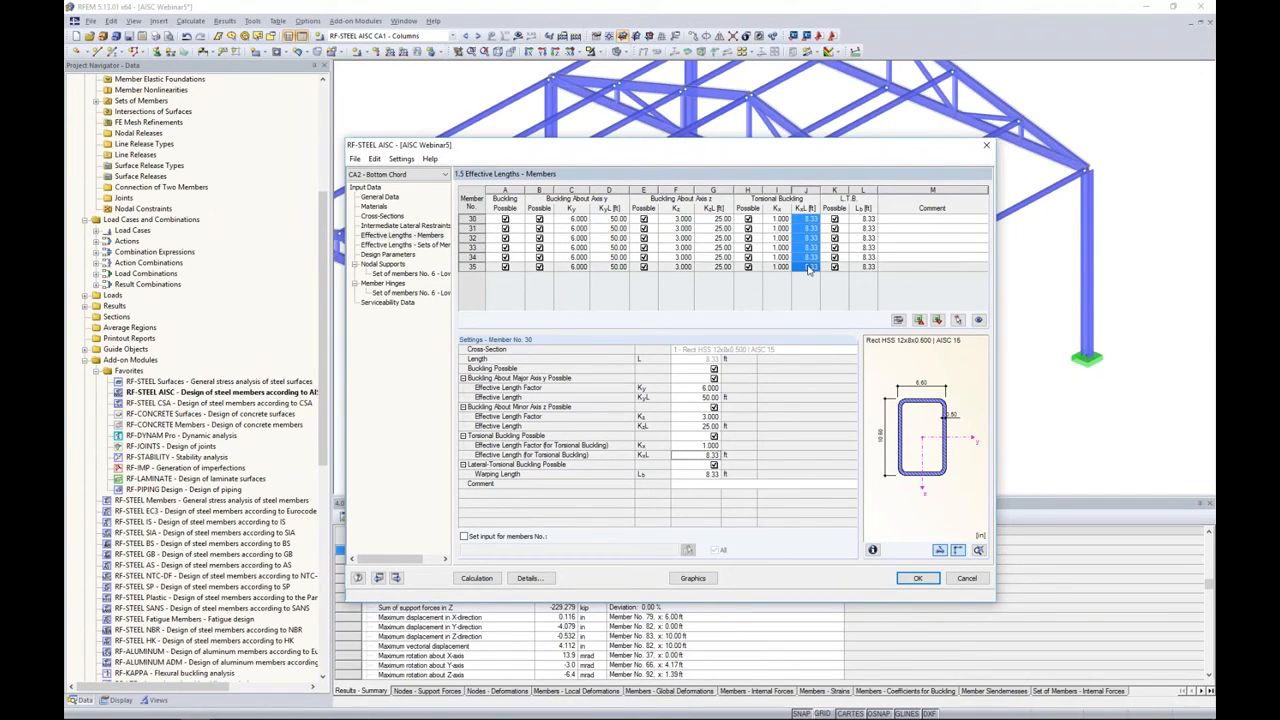
key("ctrl+v")
left_click(634, 394)
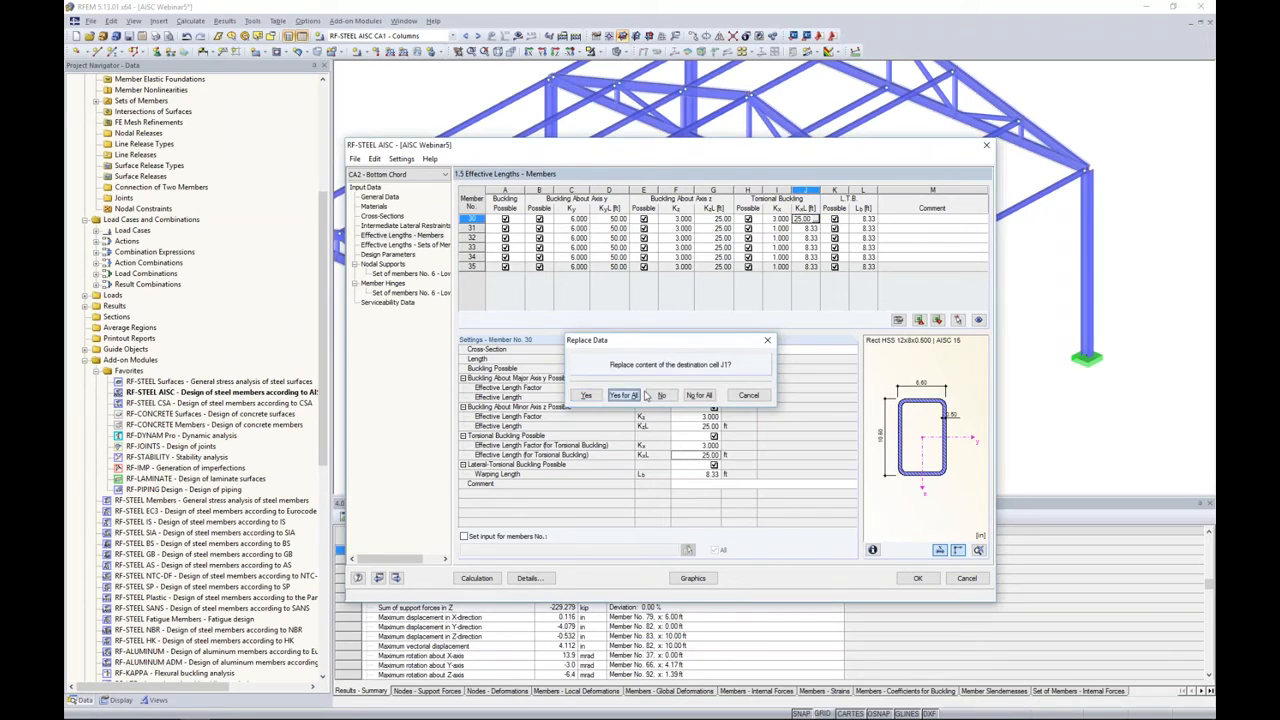
Set the lateral-torsional buckling length Lb of members 30 to 35 to 25 ft using the copied values.
left_click_drag(862, 218, 862, 272)
key("ctrl+v")
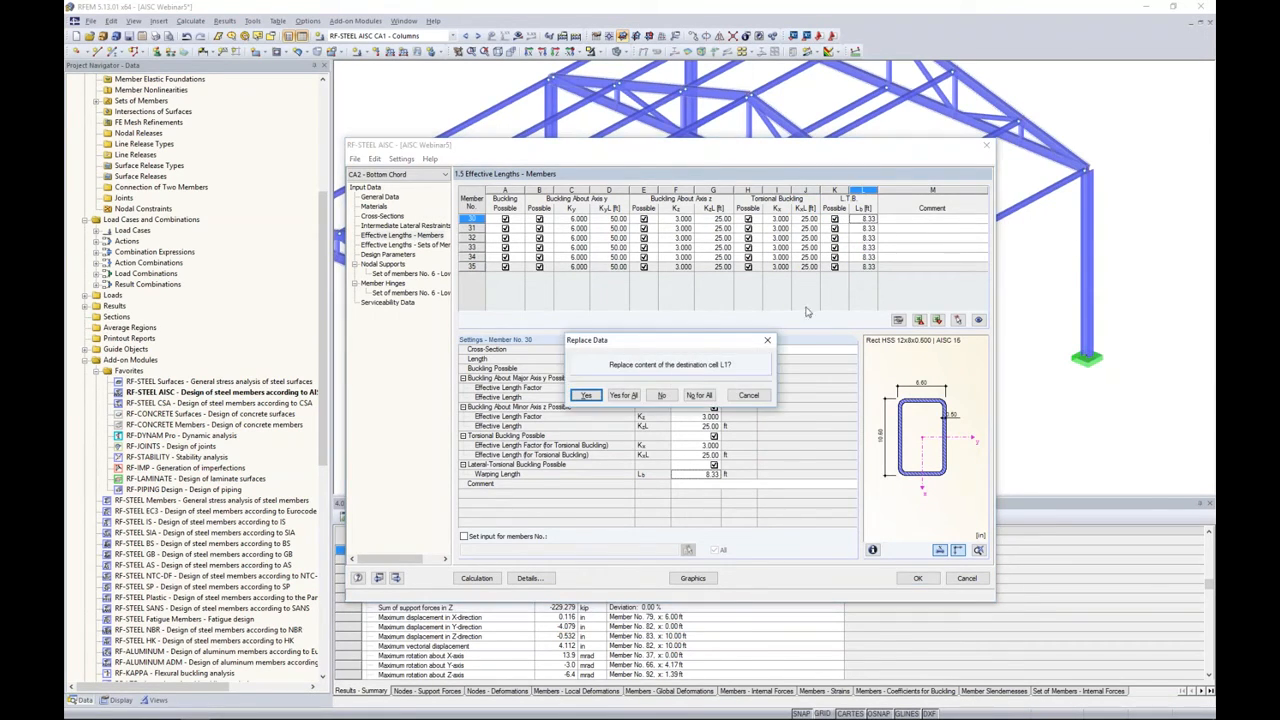
left_click(640, 392)
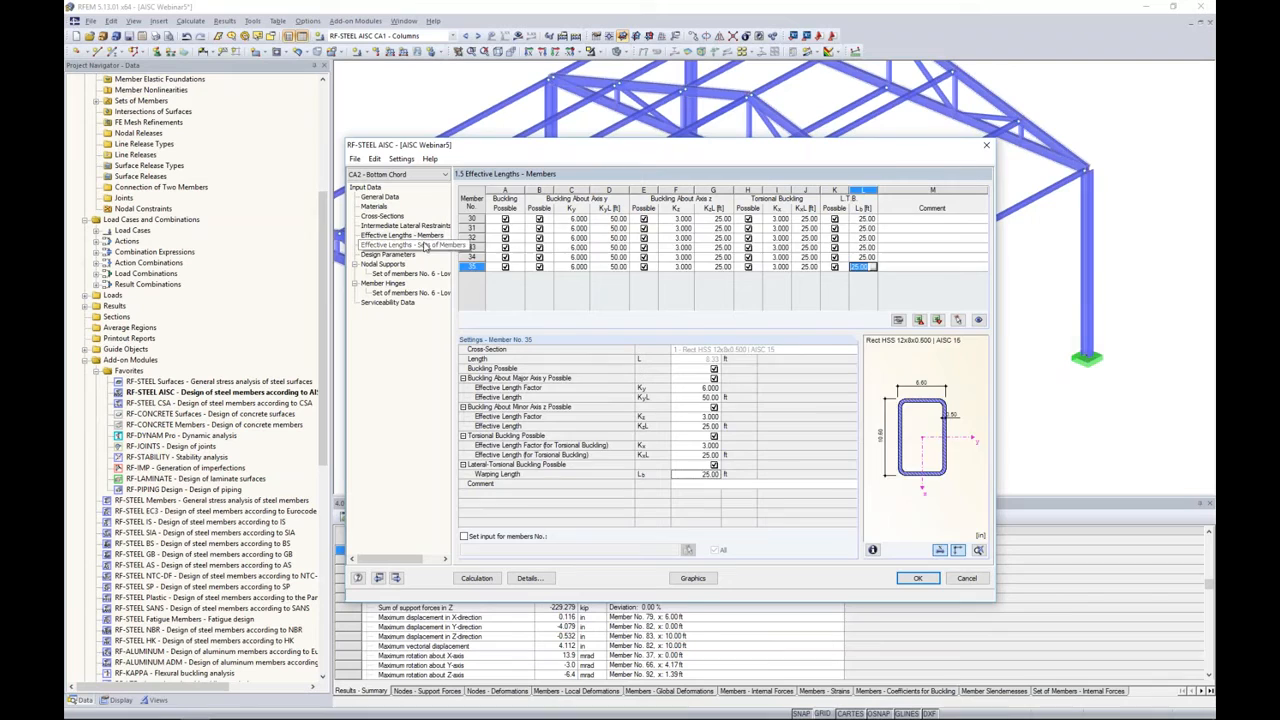
Review the effective lengths of the lower chord, set of members No. 6, and where the set lies in the model.
left_click(425, 245)
left_click_drag(560, 150, 577, 271)
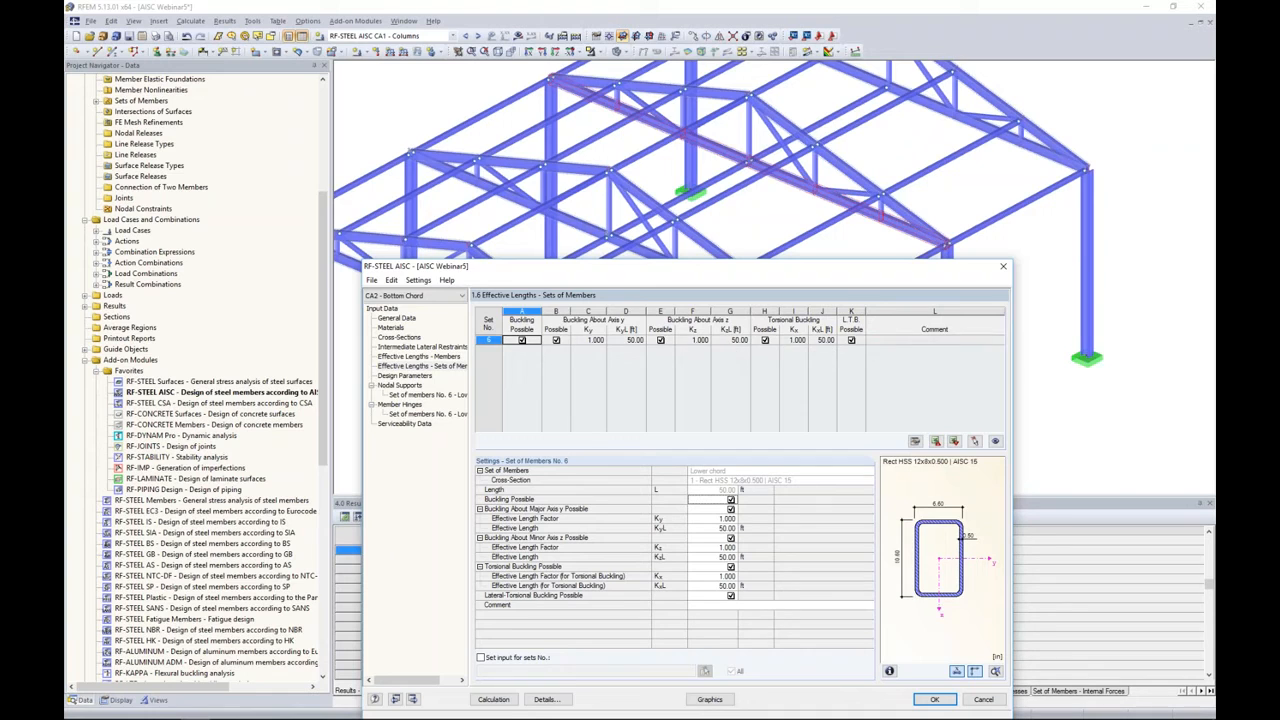
left_click_drag(702, 262, 701, 147)
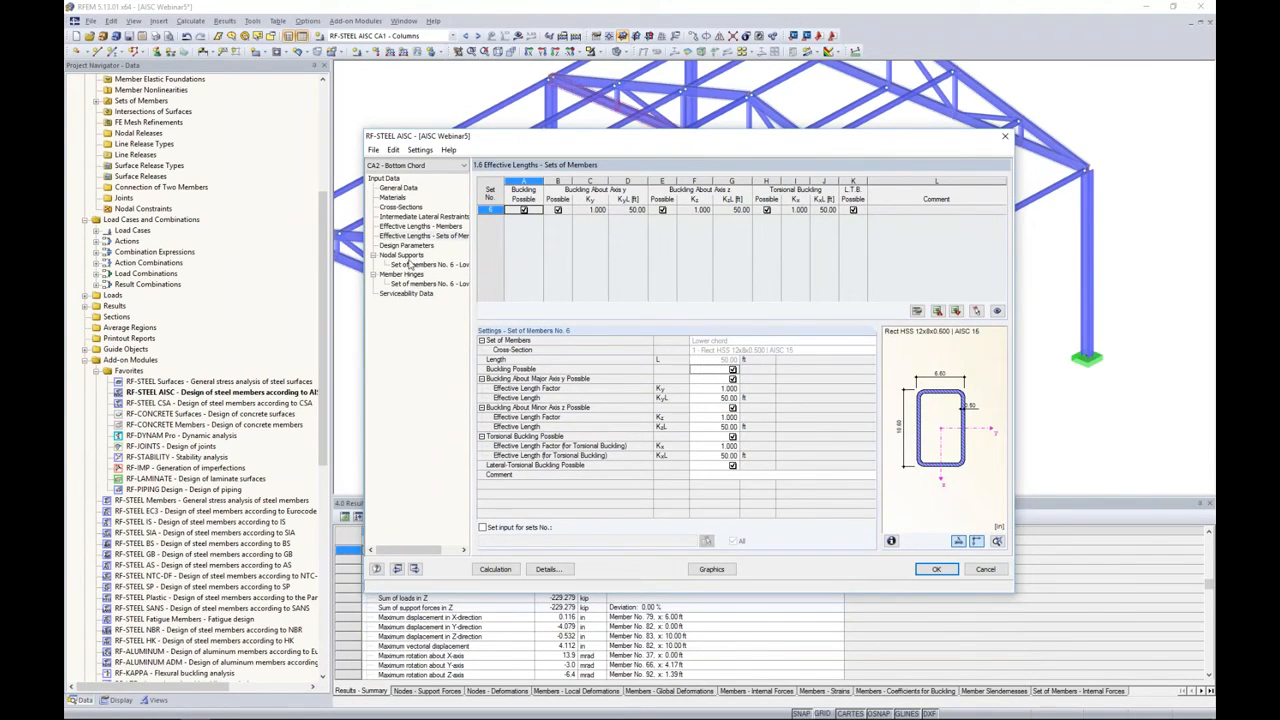
Examine the lower chord set's nodal supports at nodes 29 and 30 in the preview, showing only the set with its local coordinate system.
left_click(408, 265)
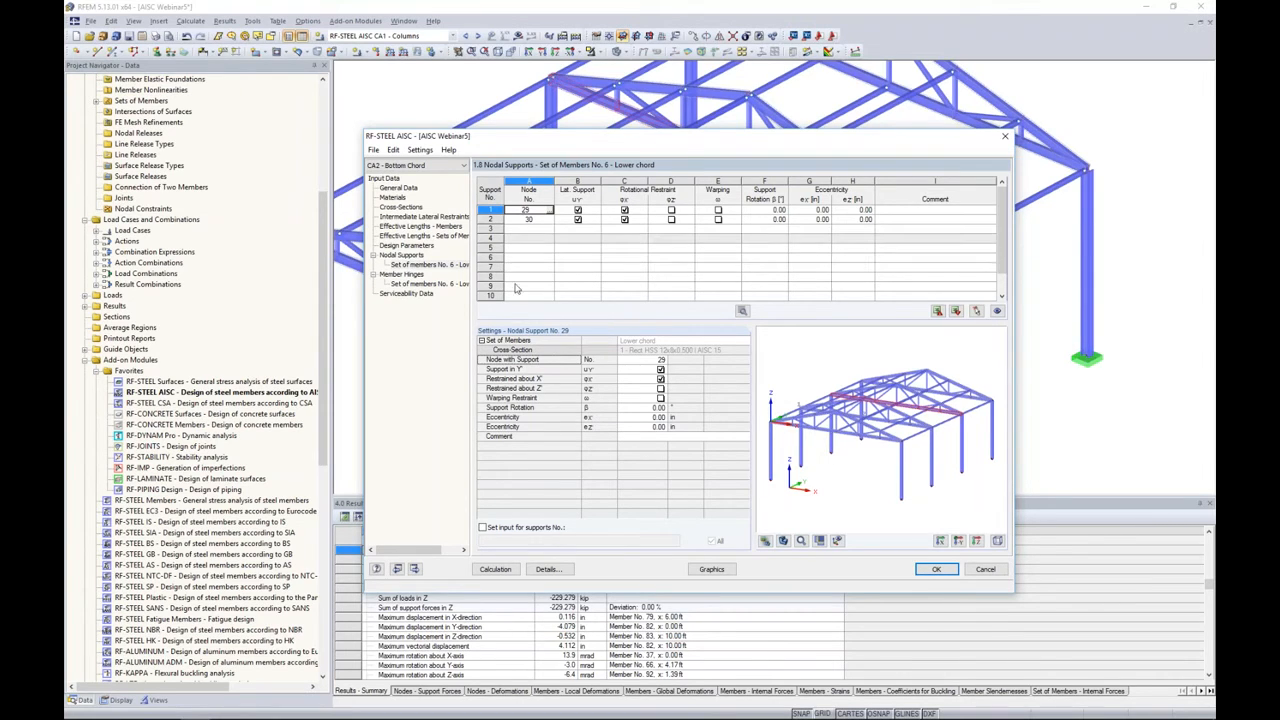
middle_click_drag(872, 400, 862, 411, "ctrl")
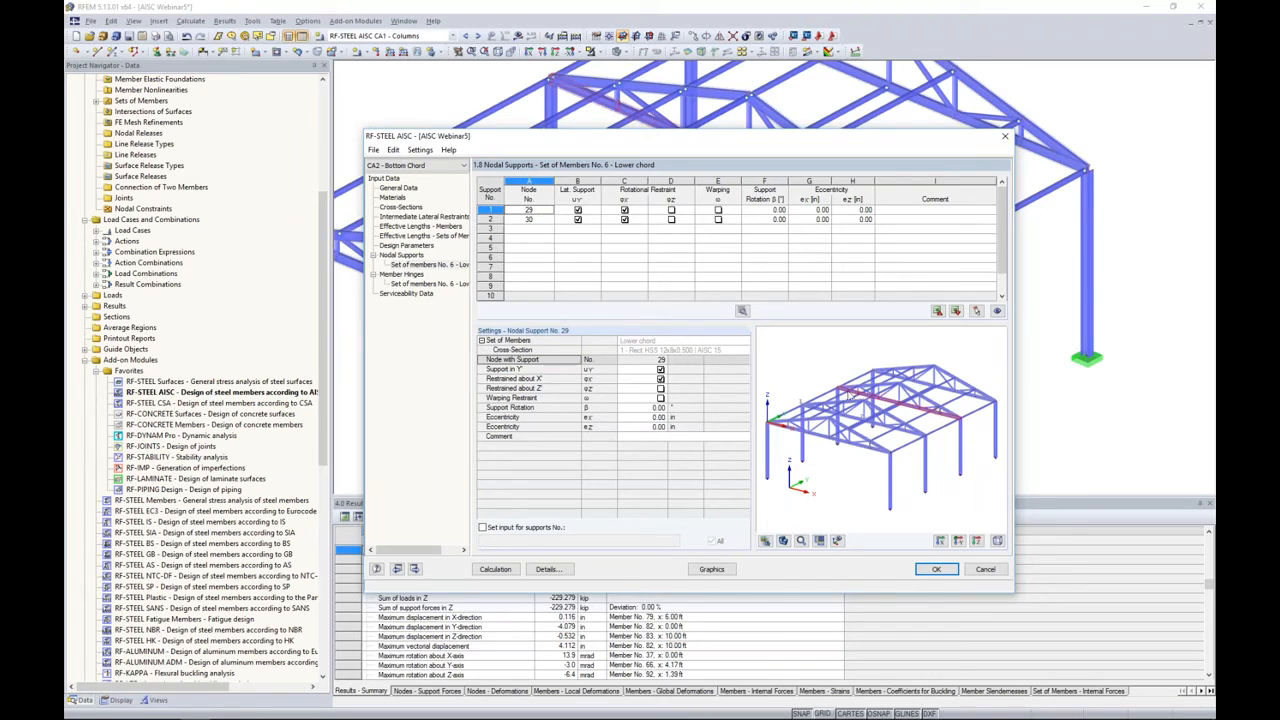
scroll(924, 418, "up", 5)
middle_click_drag(883, 425, 894, 452)
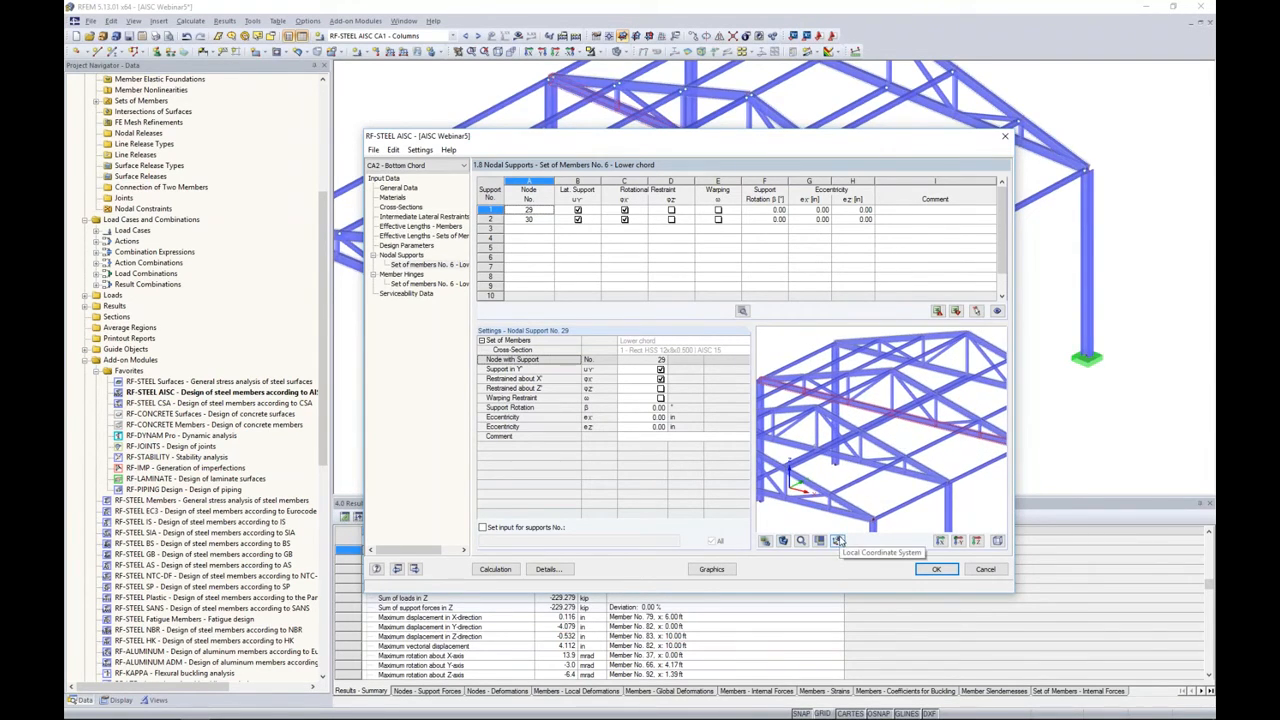
left_click(838, 540)
middle_click_drag(902, 460, 878, 450)
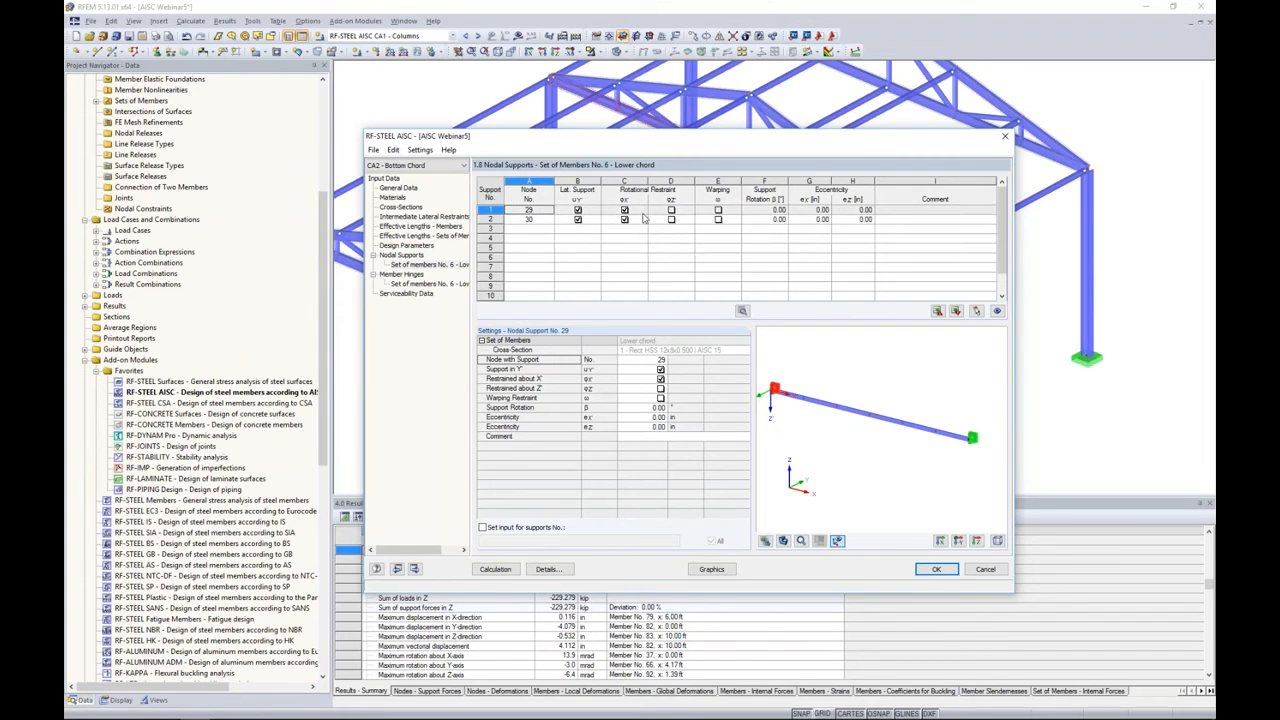
Try a warping restraint at node 29, exploring the channel section and angle types of warp stiffening, and remove the restraint again.
left_click(717, 211)
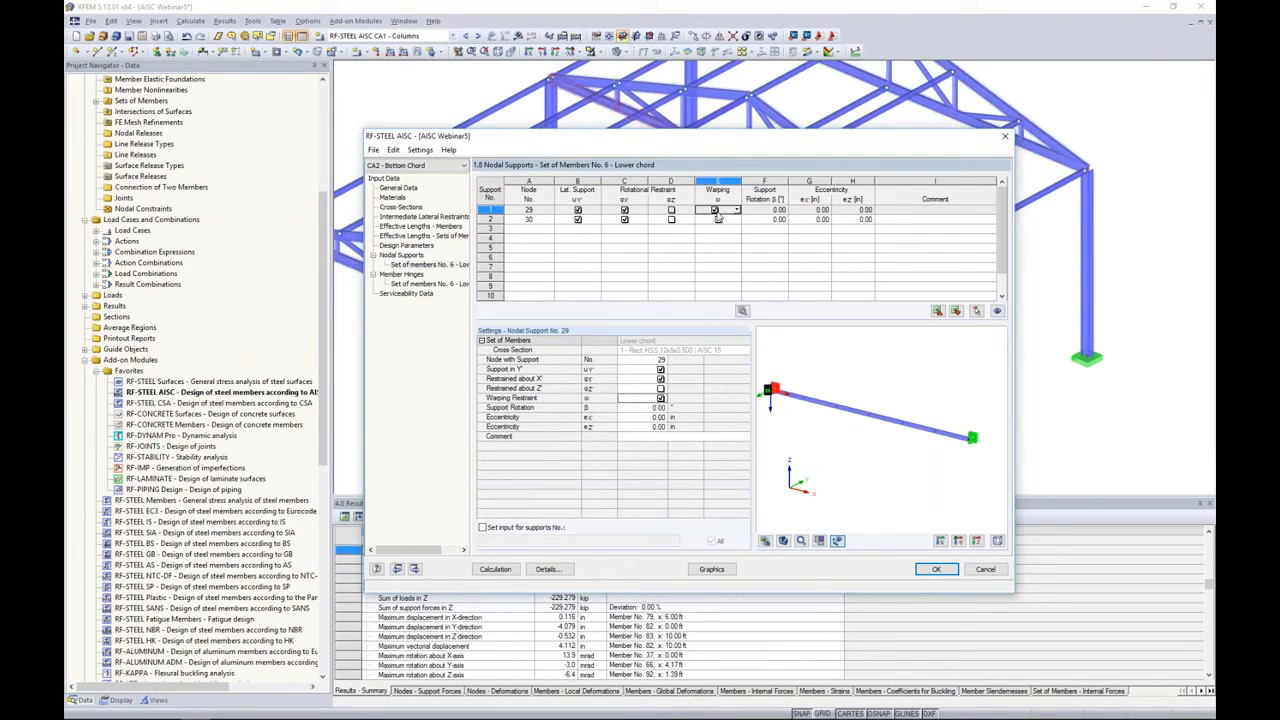
left_click(742, 311)
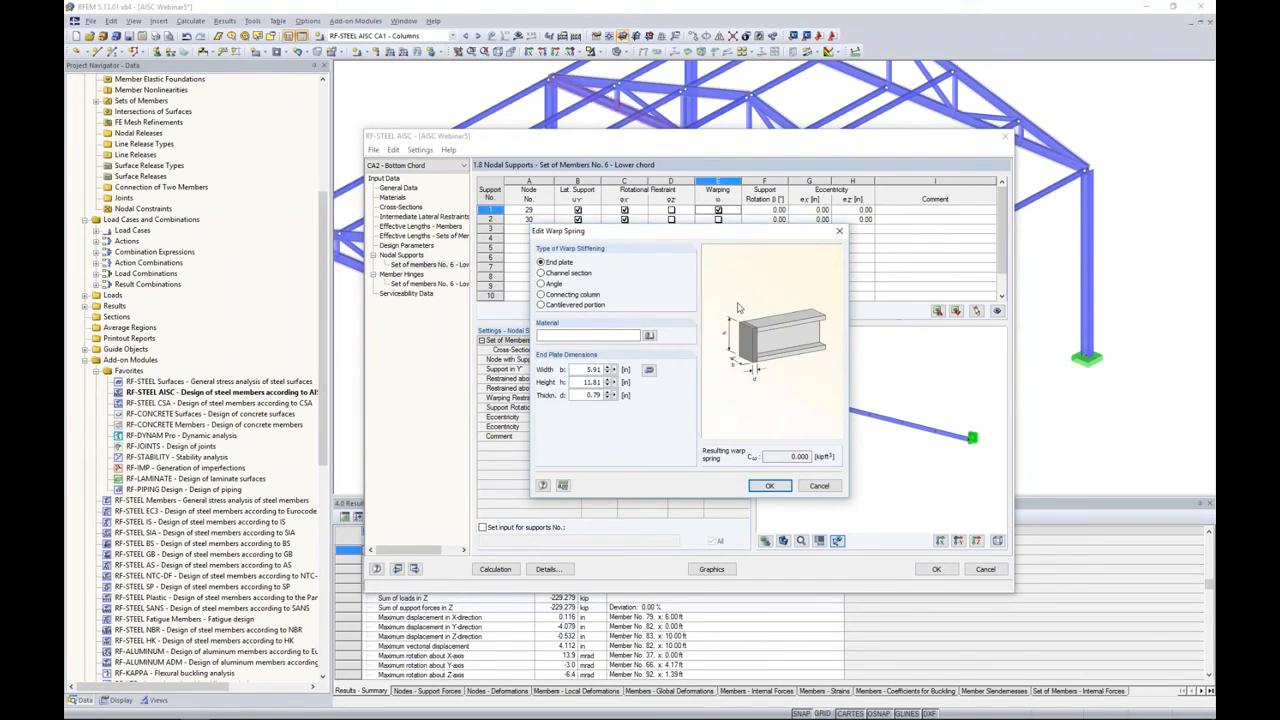
left_click(547, 275)
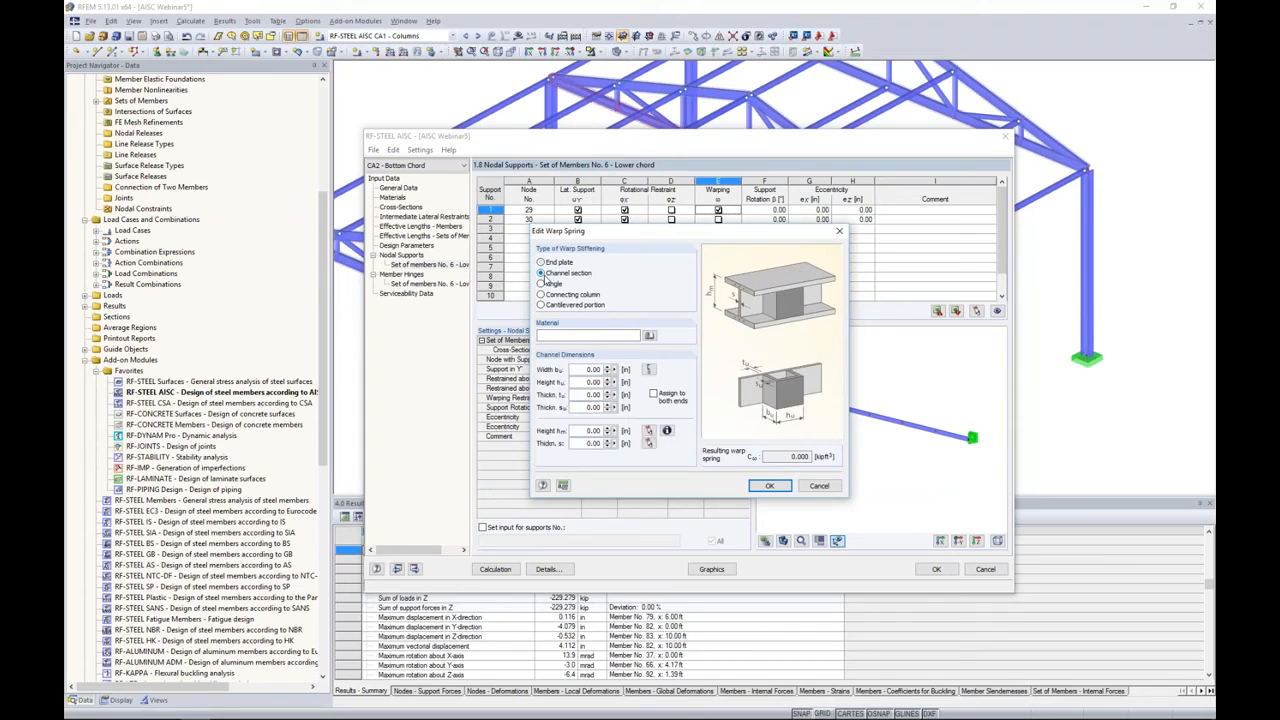
left_click(545, 284)
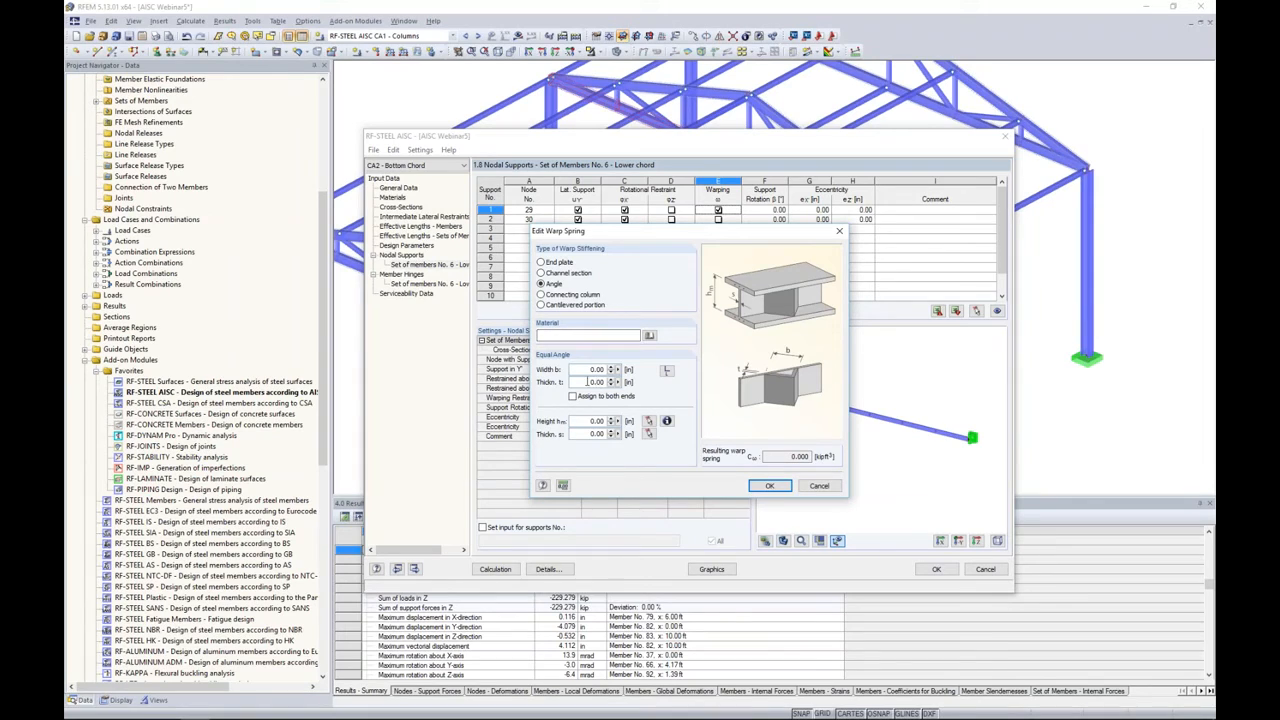
left_click(768, 486)
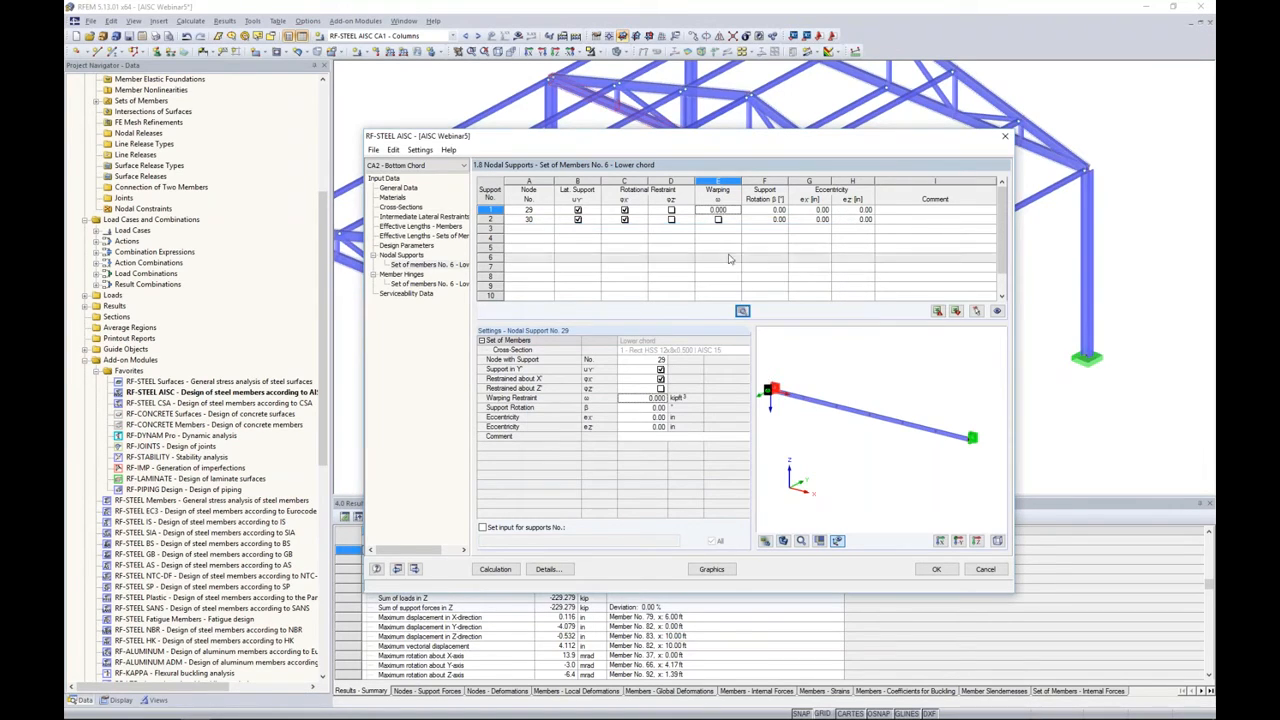
left_click(736, 210)
left_click(730, 231)
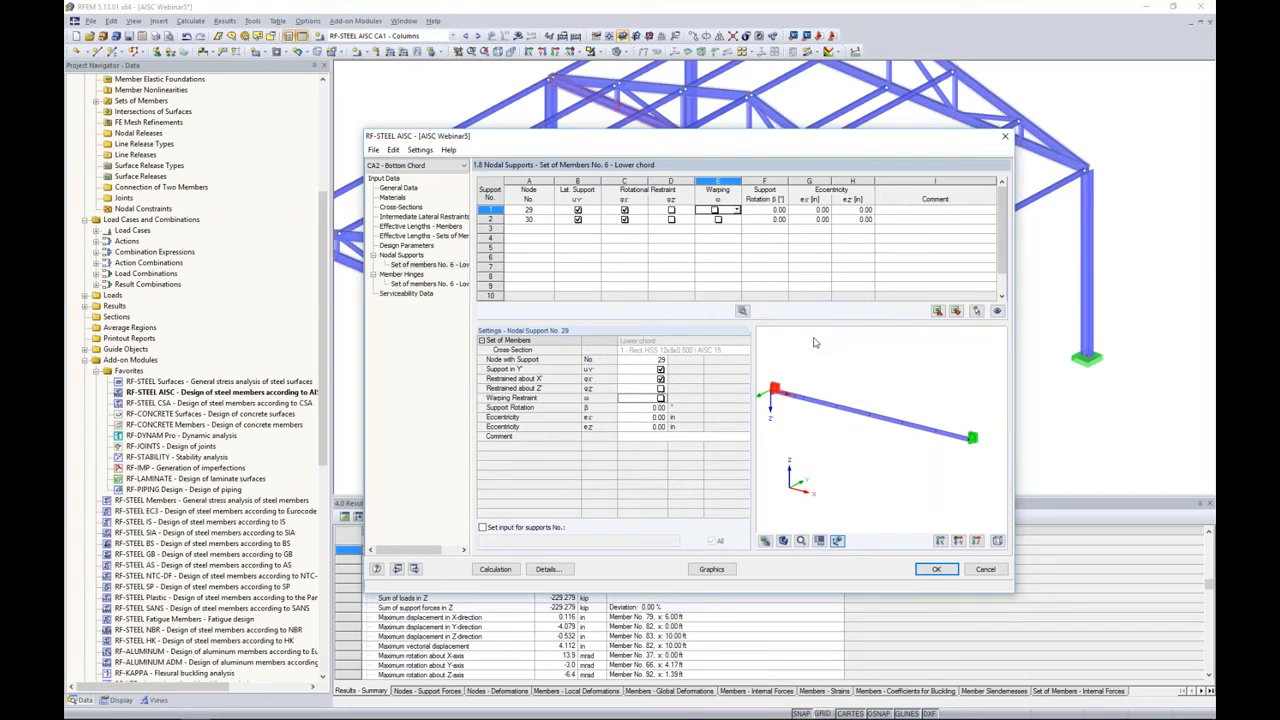
Add a third nodal support to the lower chord set at node 38, its midpoint, picked in the model.
left_click(537, 230)
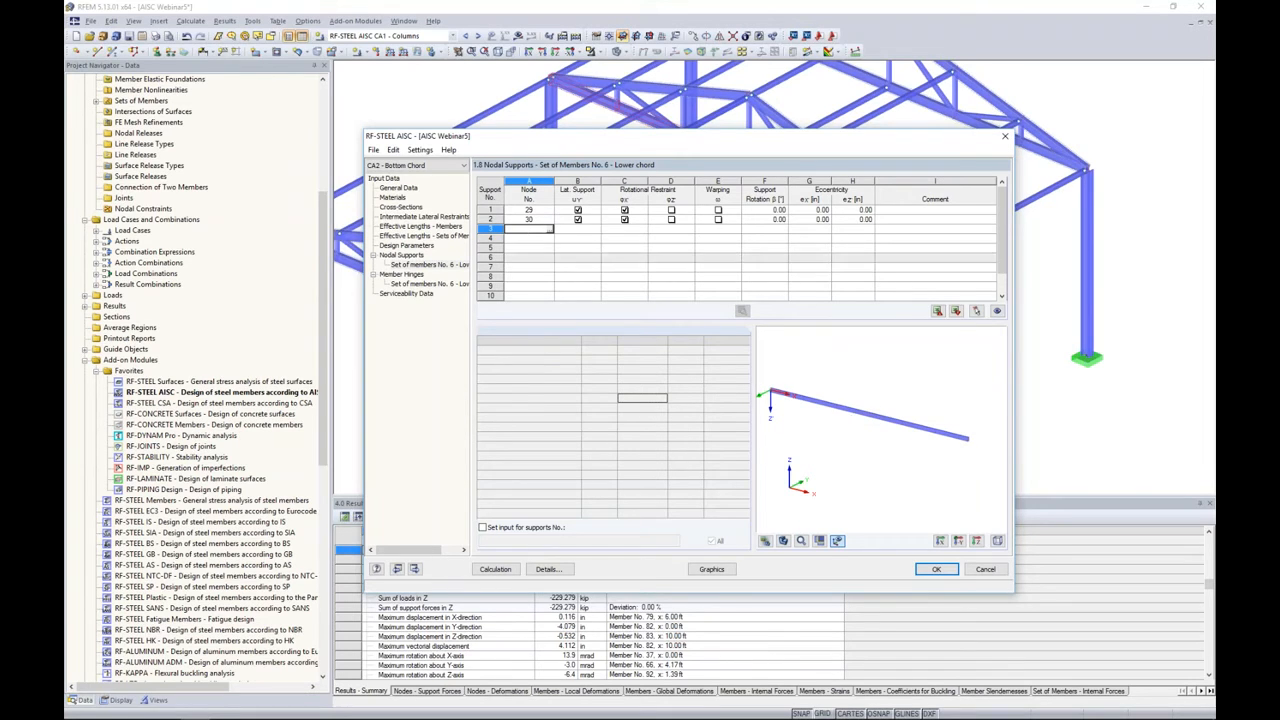
left_click(550, 229)
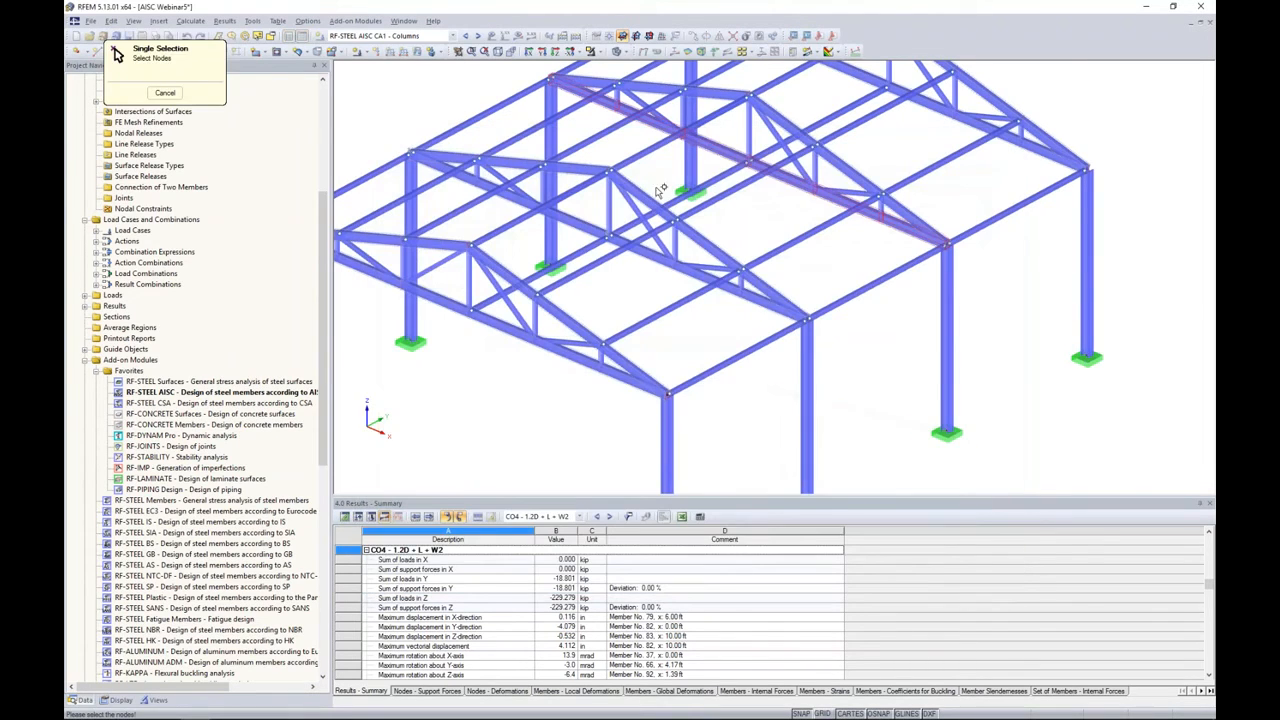
left_click(747, 161)
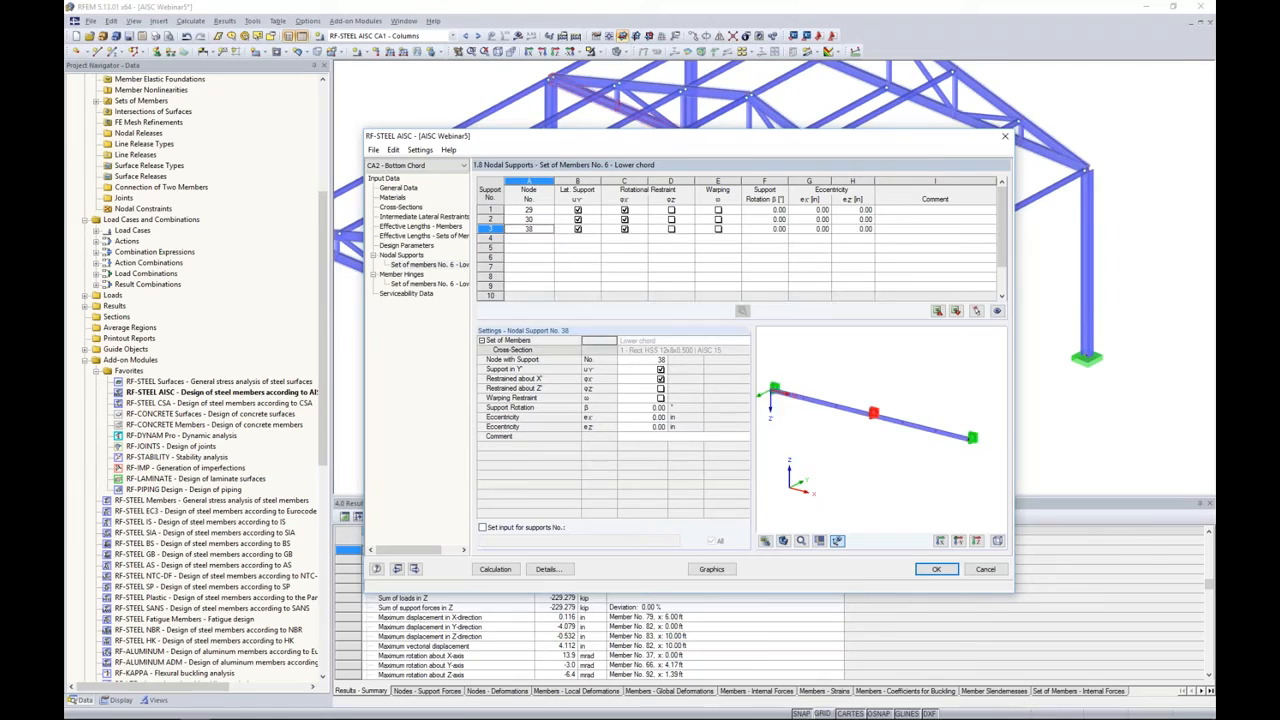
middle_click_drag(782, 394, 804, 392)
scroll(803, 390, "up", 4)
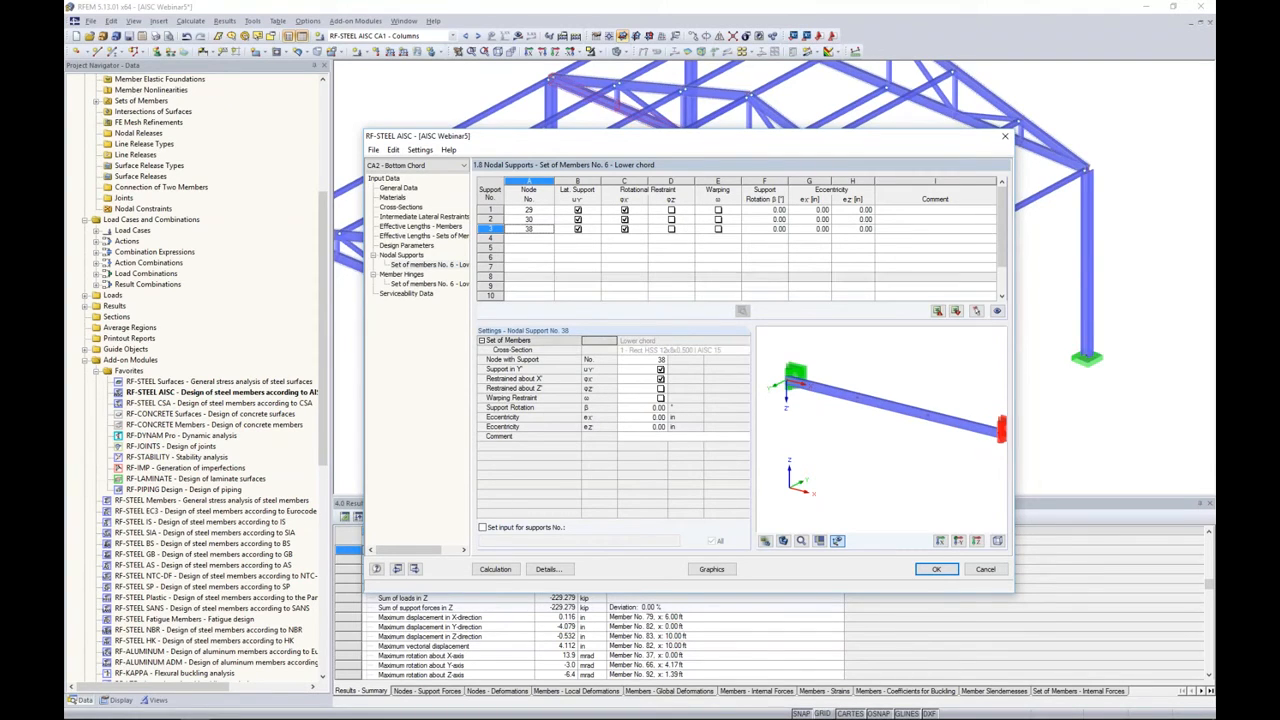
Review the lower chord set's member hinges and effective lengths, and the design parameters of the bottom chord members.
left_click(457, 284)
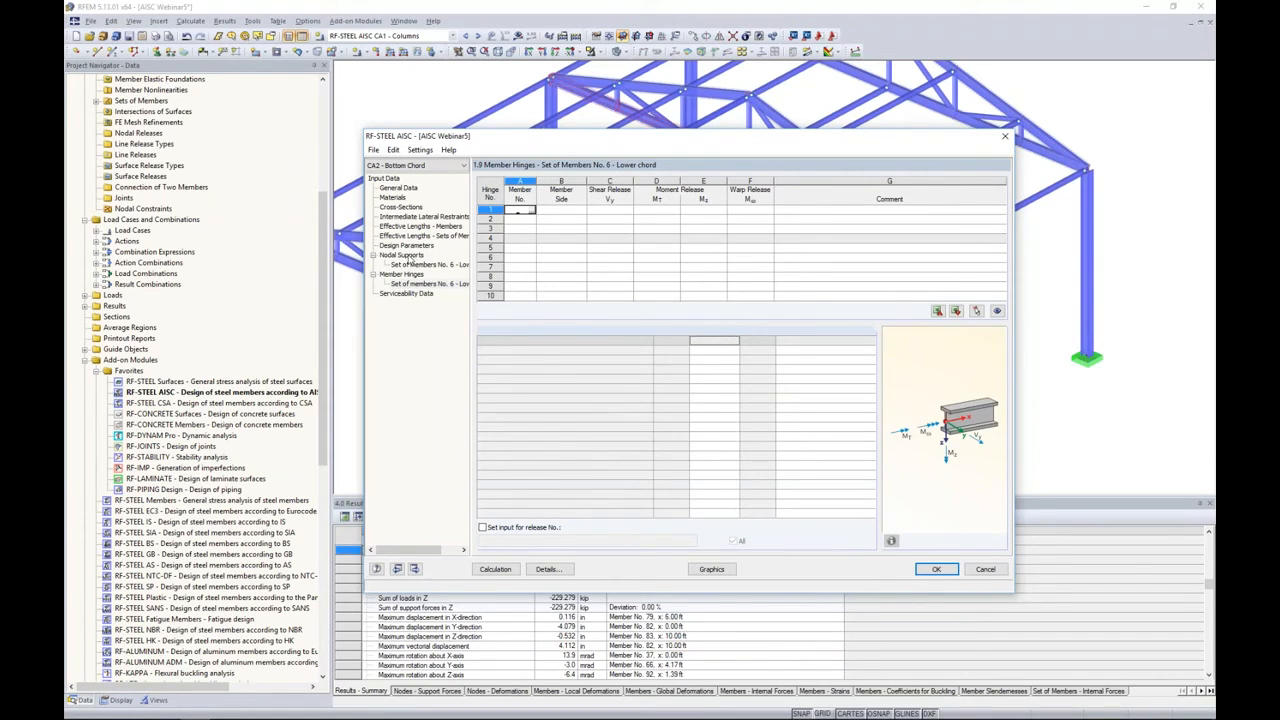
left_click(458, 236)
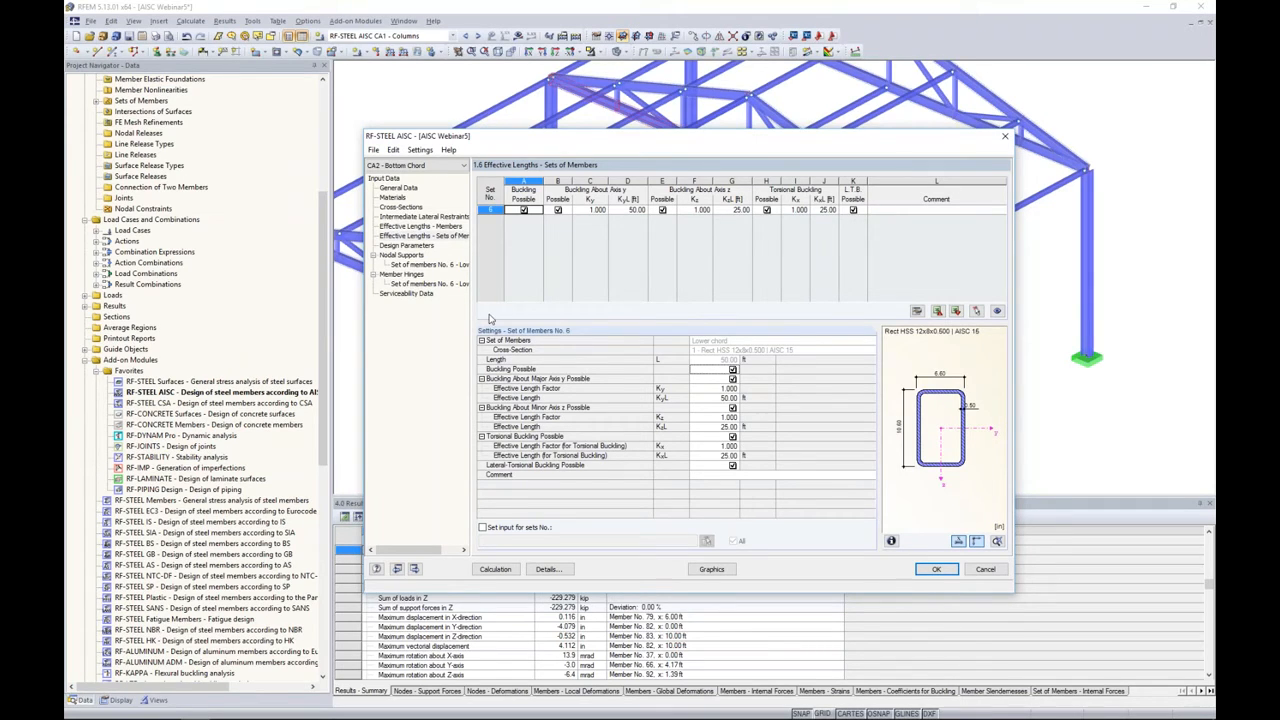
left_click(410, 246)
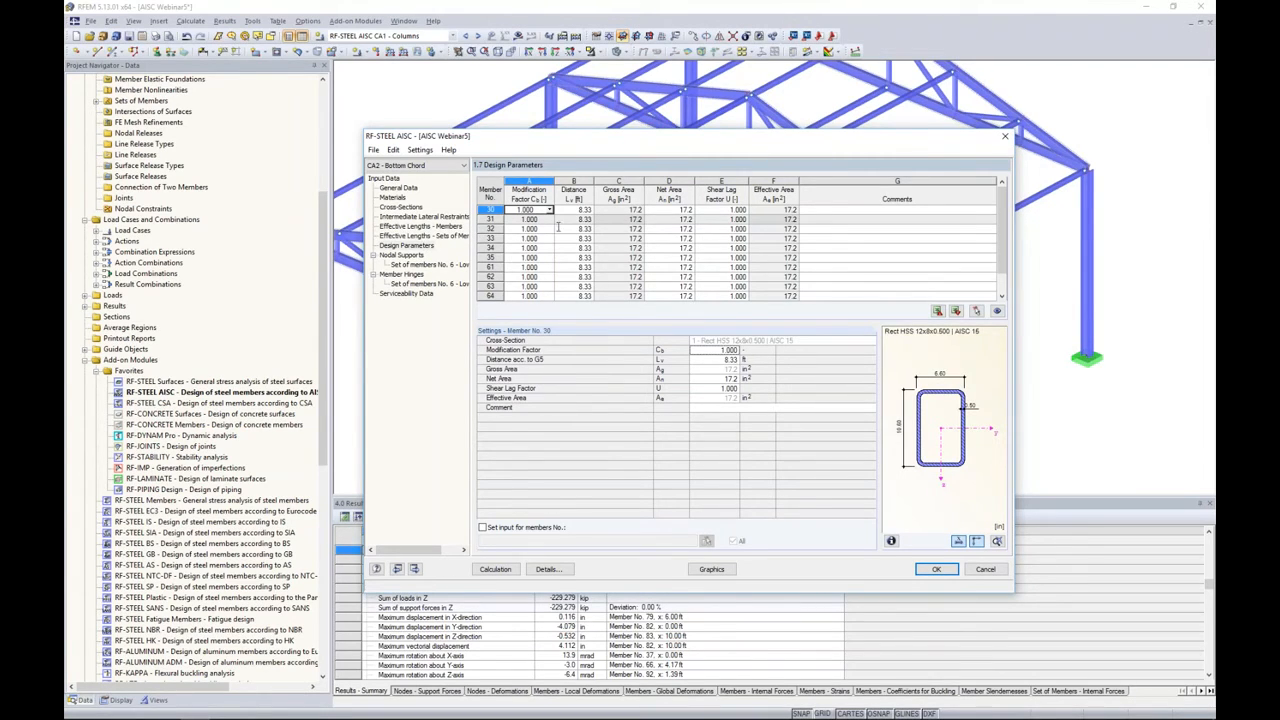
Add bottom chord members 30 to 35 to the serviceability data as individual members, picking them in the model.
left_click(410, 294)
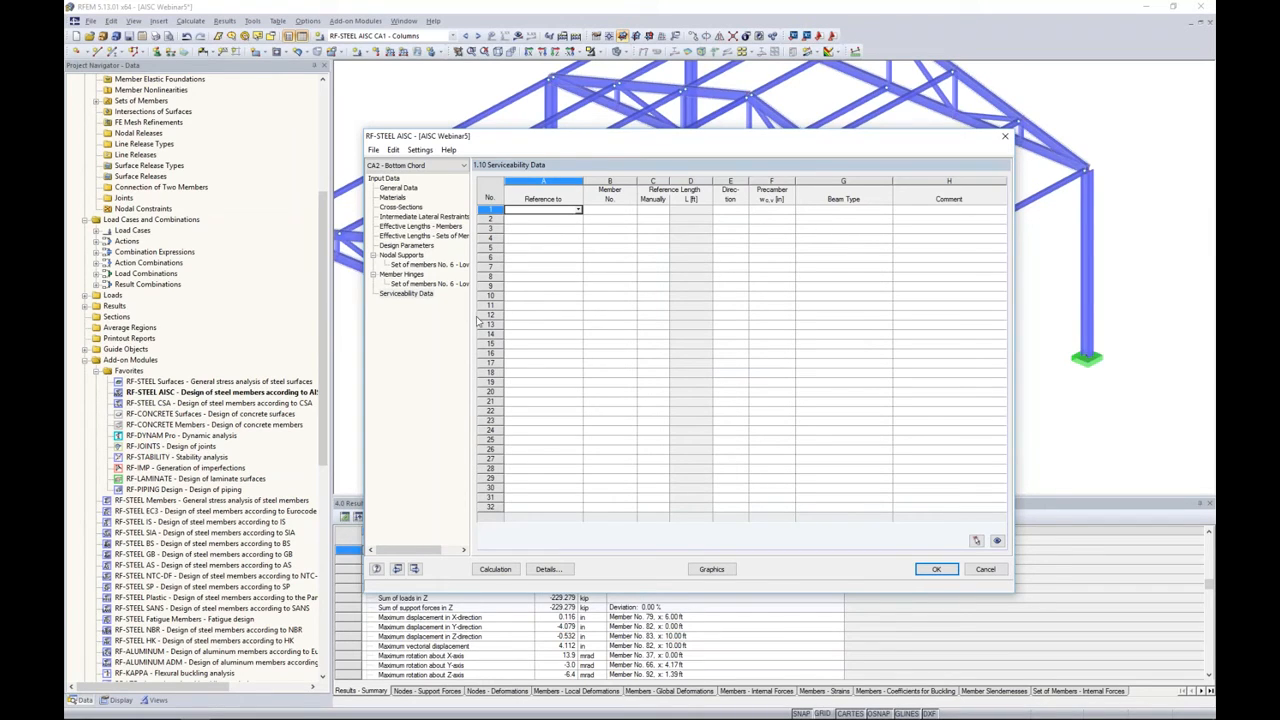
left_click(578, 210)
left_click(566, 220)
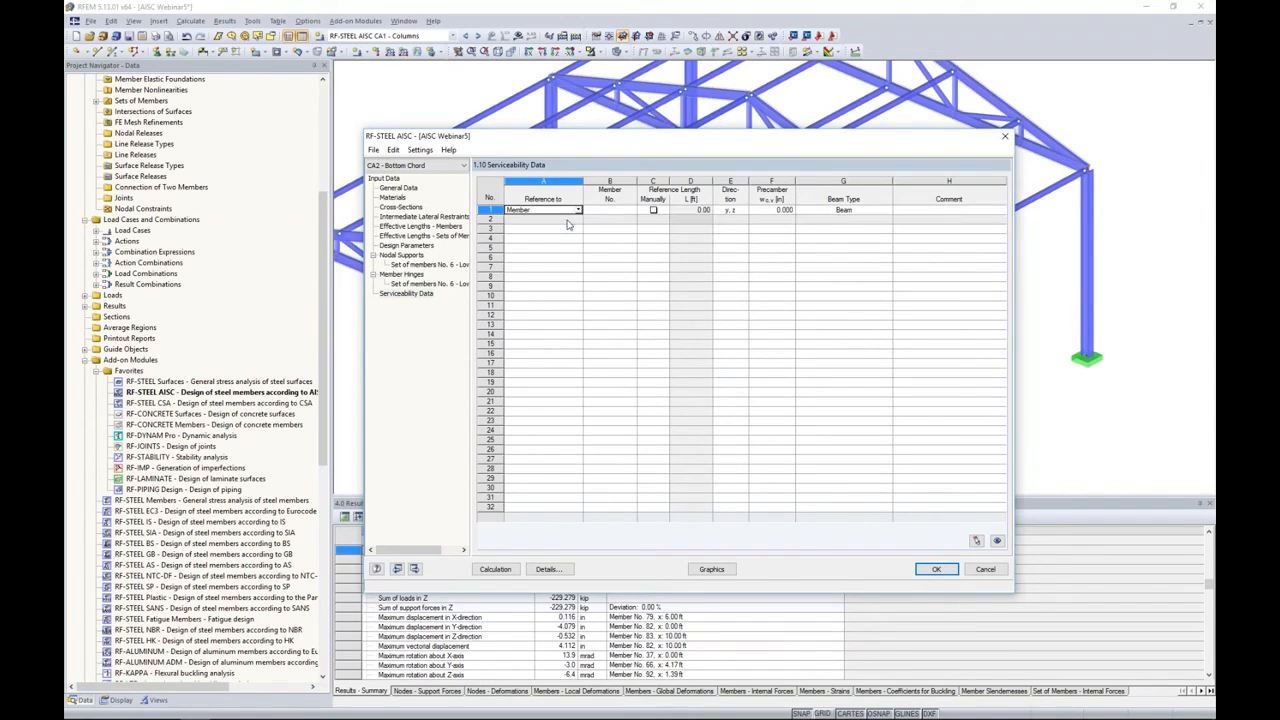
left_click(610, 210)
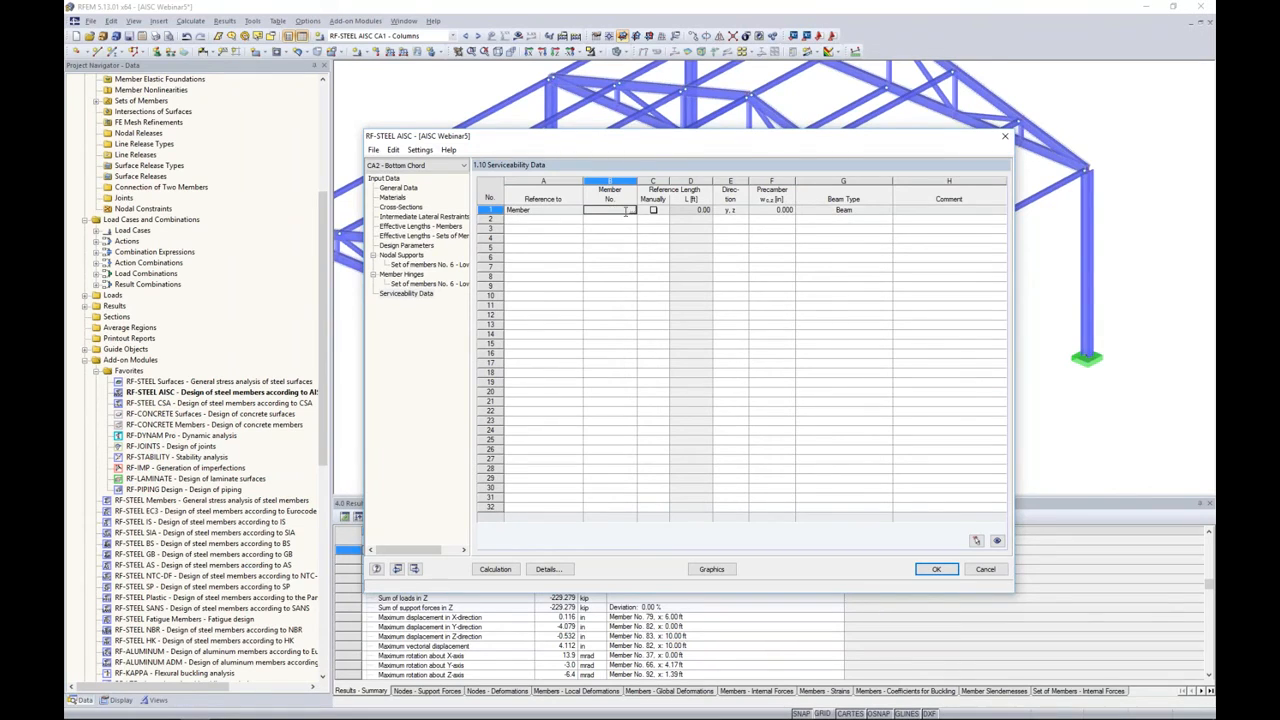
left_click(628, 211)
left_click(458, 173)
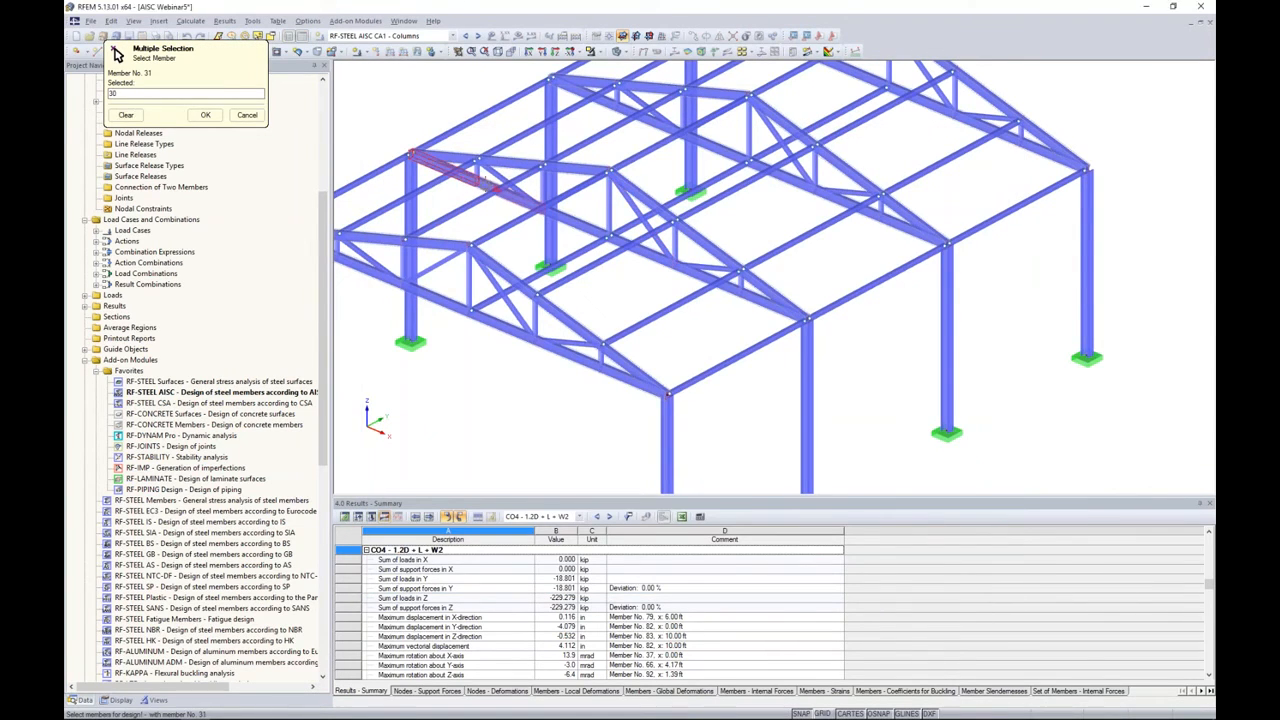
left_click(495, 188)
left_click(578, 225)
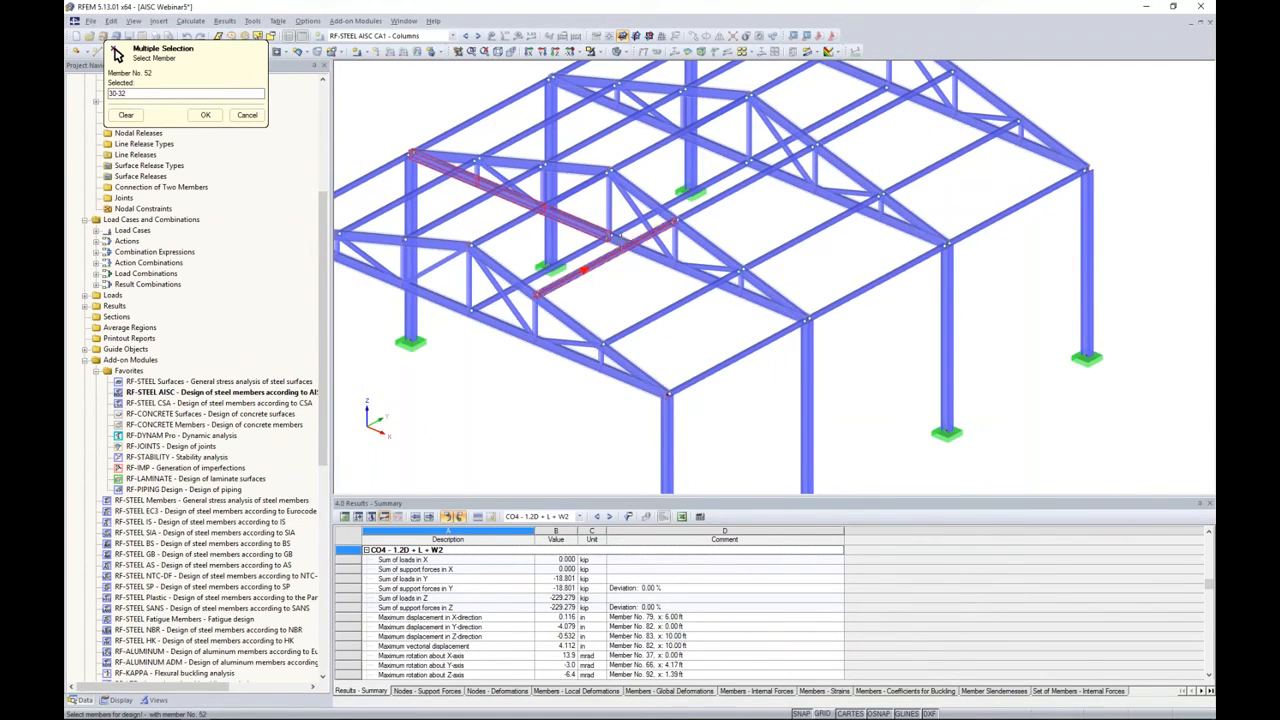
left_click(628, 244)
left_click(705, 268)
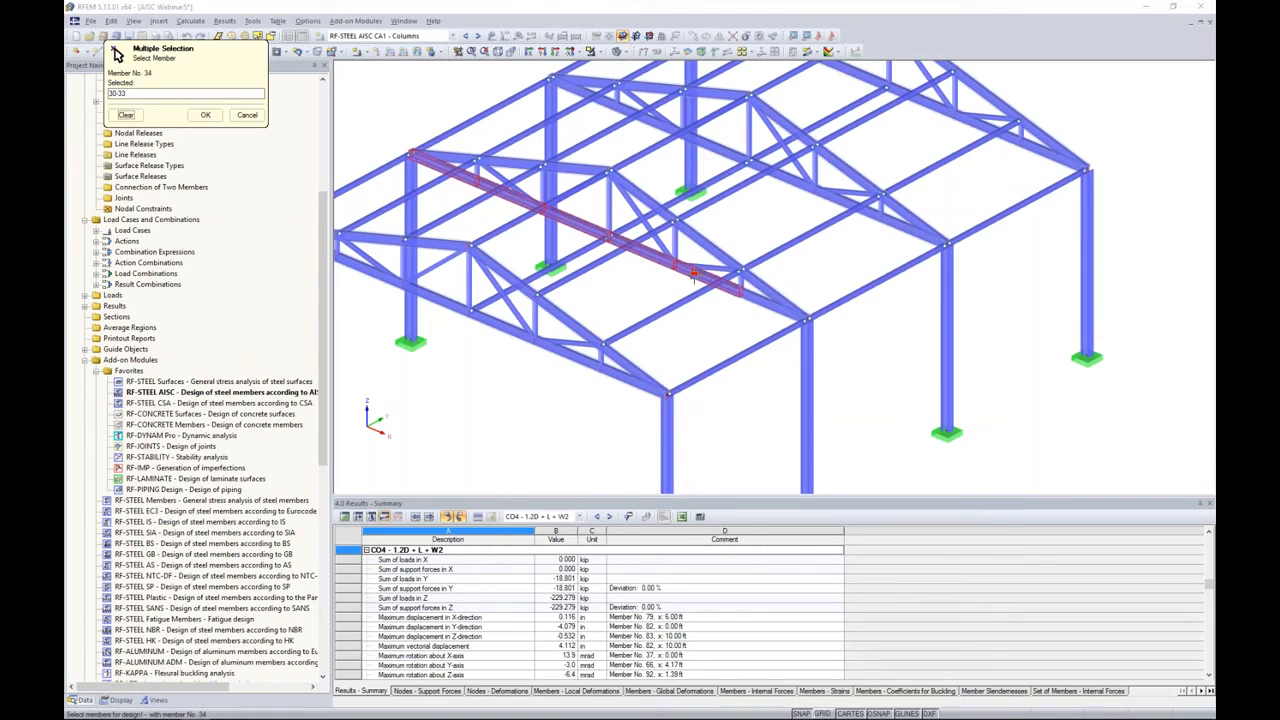
left_click(741, 292)
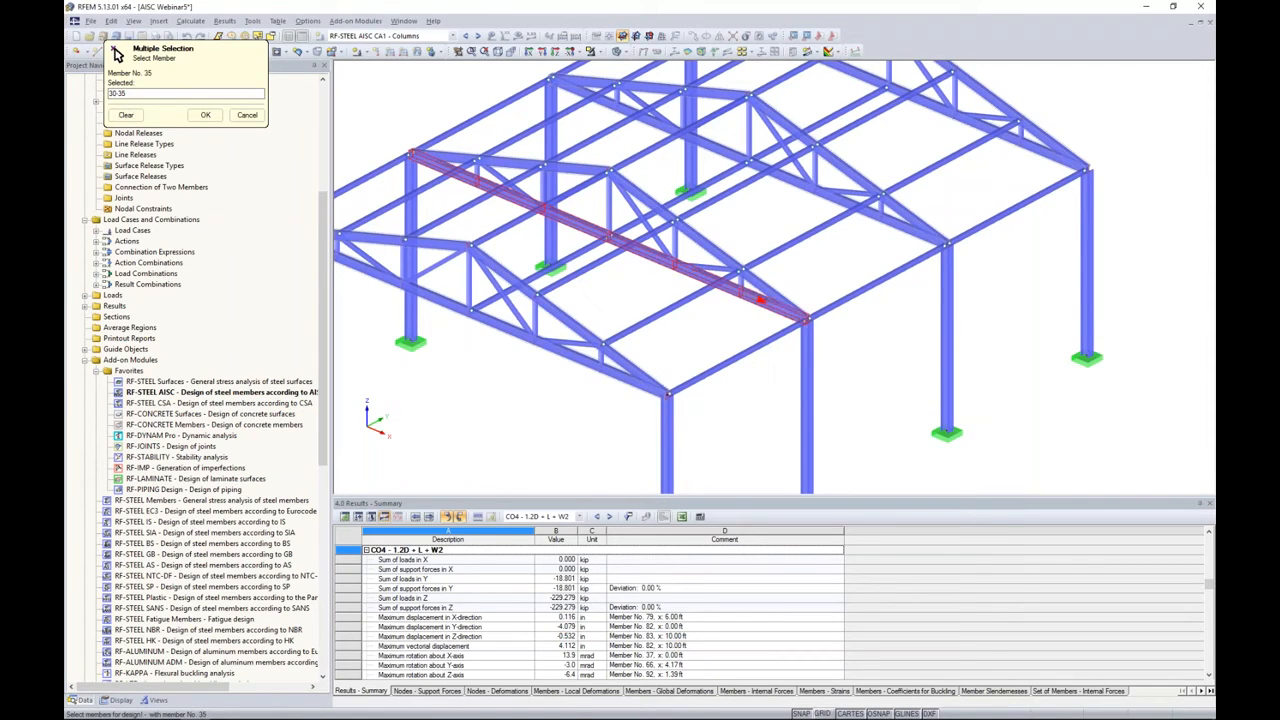
left_click(205, 115)
Enable manual reference lengths for members 30 to 35 in the serviceability data.
left_click_drag(612, 137, 612, 280)
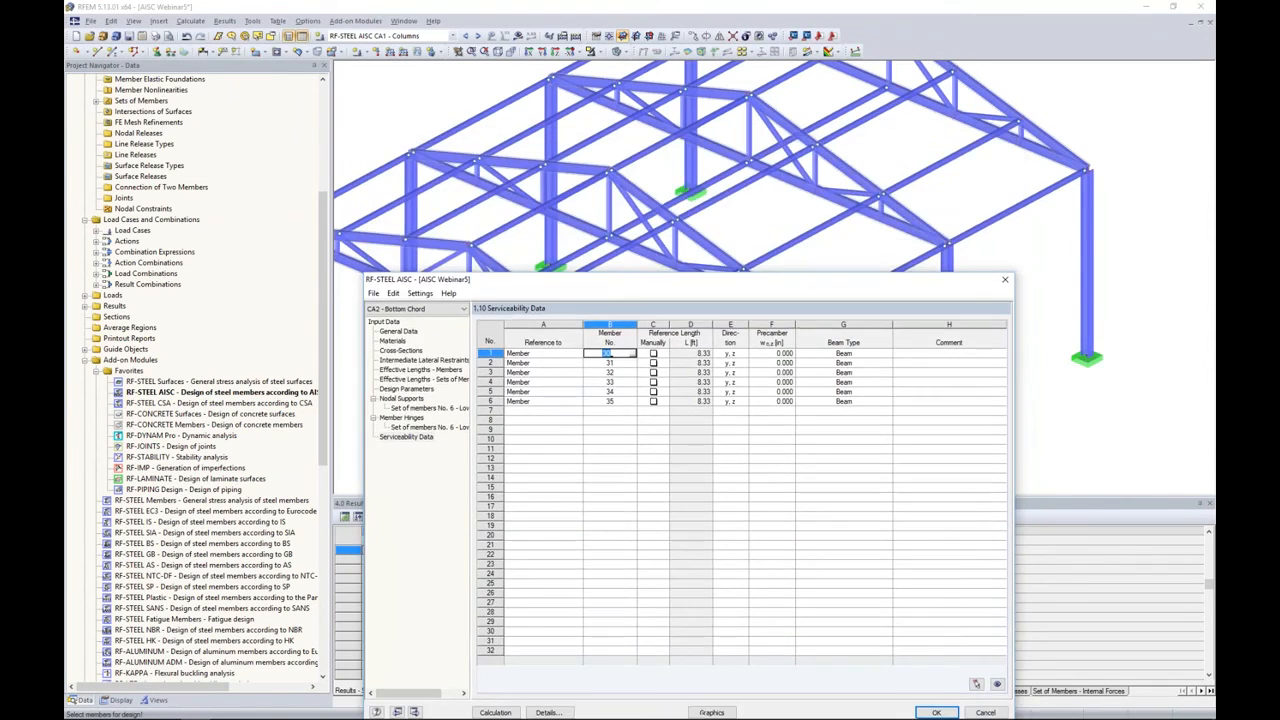
left_click(653, 353)
left_click(653, 362)
left_click(653, 372)
left_click(653, 382)
left_click(653, 391)
left_click(653, 401)
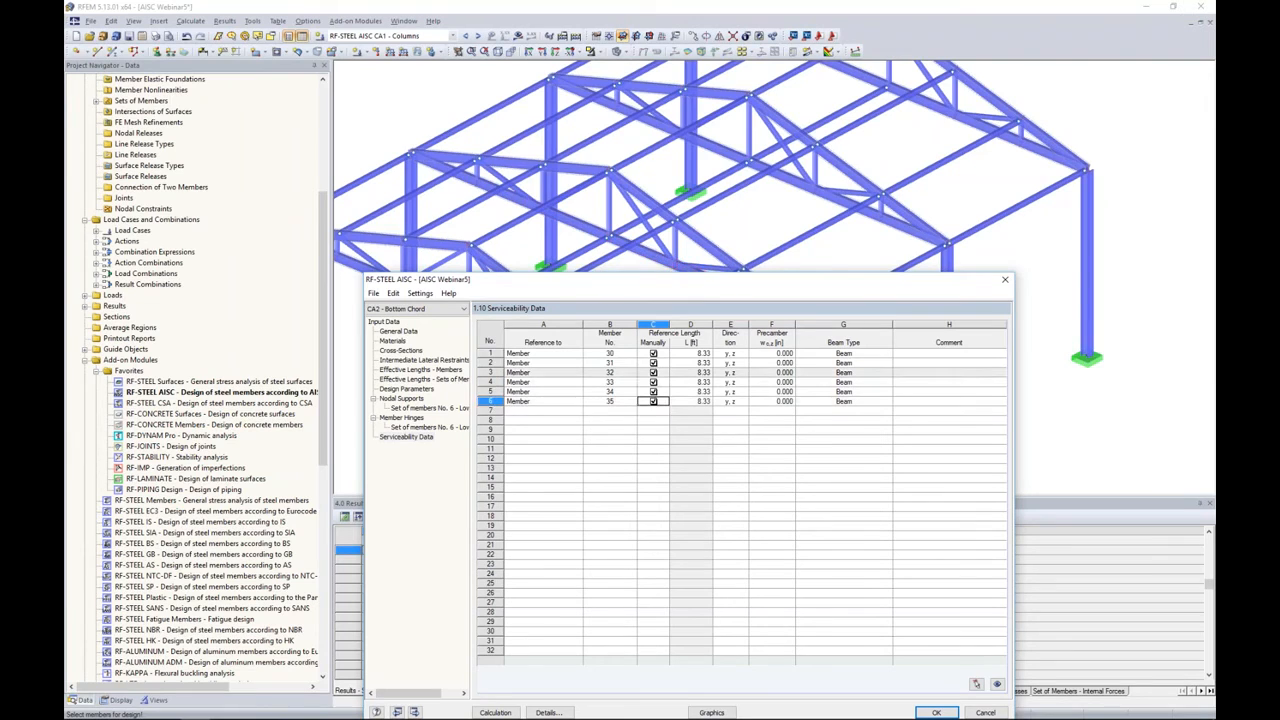
Set the manual reference lengths of members 30 to 35 to 50 ft, picking the bottom chord's end nodes in the model.
left_click(691, 353)
left_click(706, 355)
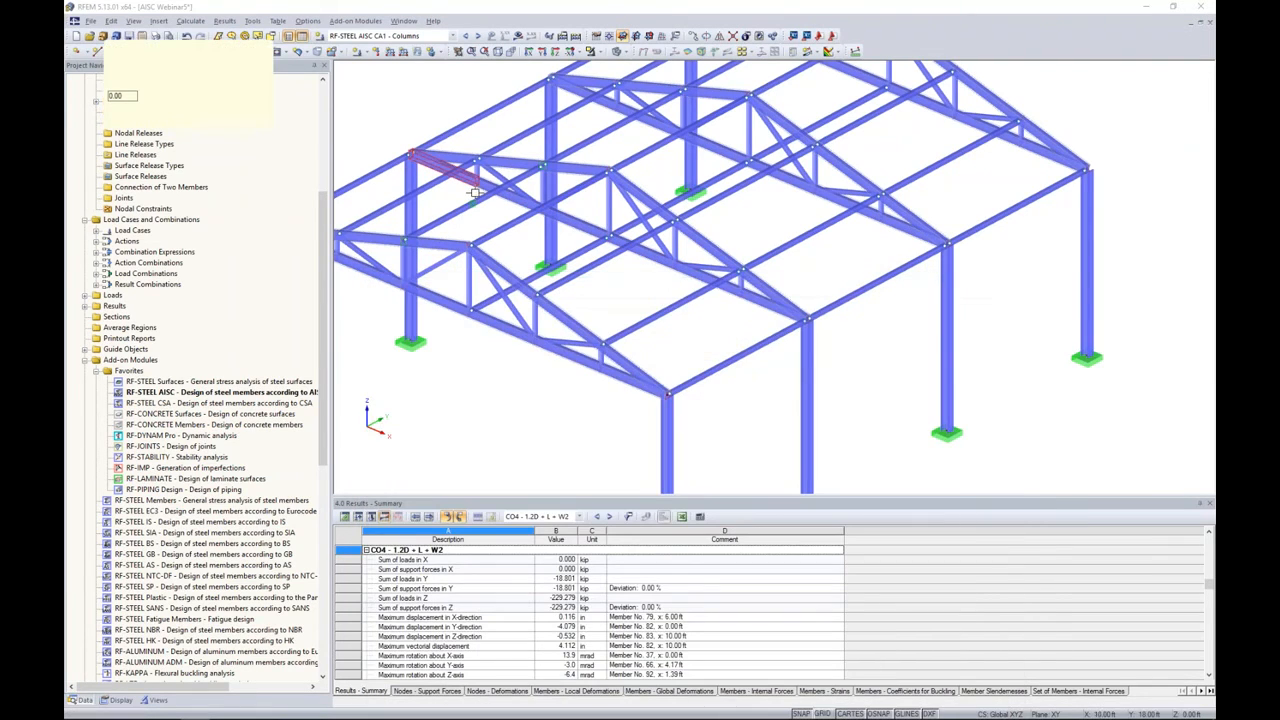
left_click(807, 318)
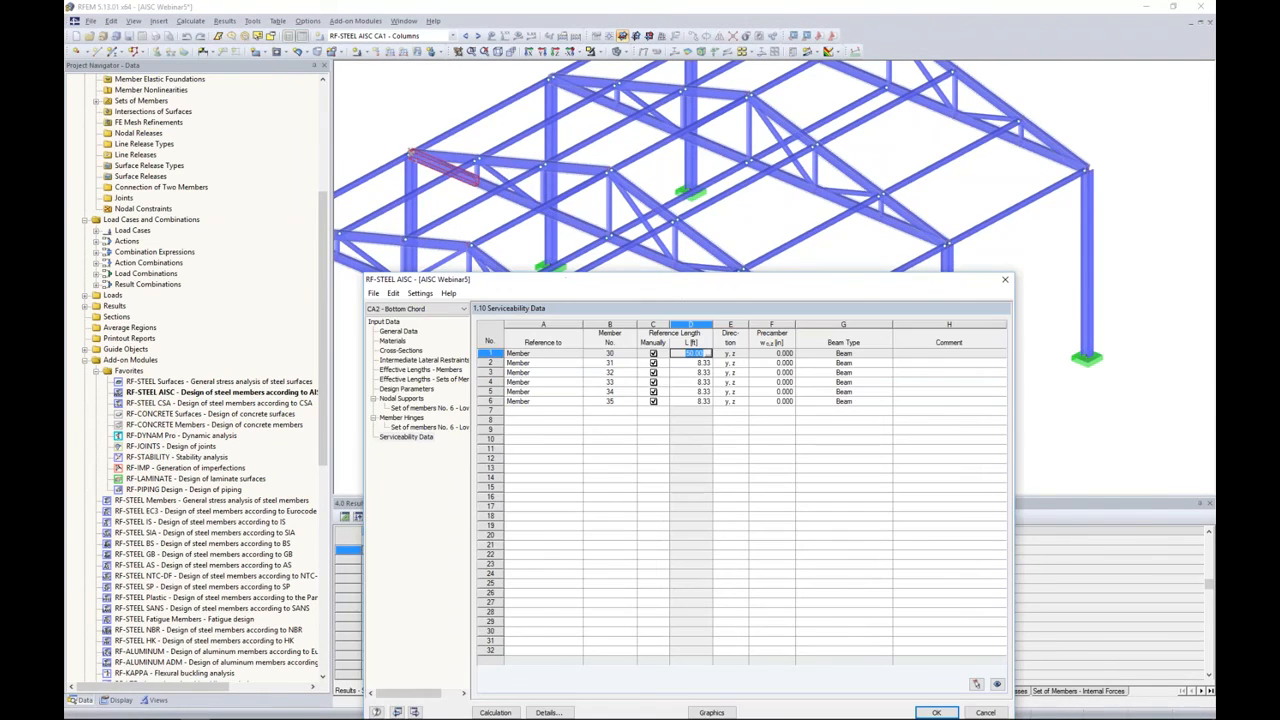
key("Down")
key("F8")
key("F8")
key("F8")
key("F8")
key("F8")
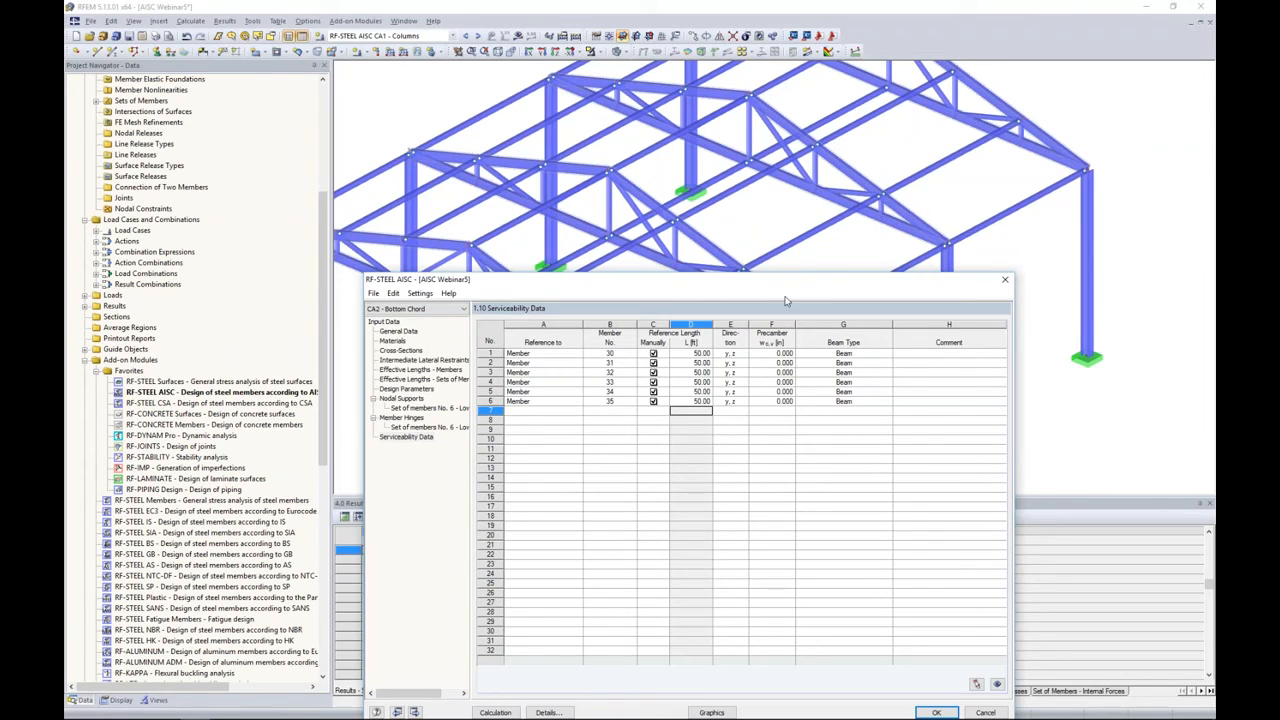
Add a serviceability entry for a set of members and assign lower chord set 6, picked in the model.
left_click_drag(780, 279, 812, 101)
left_click(592, 233)
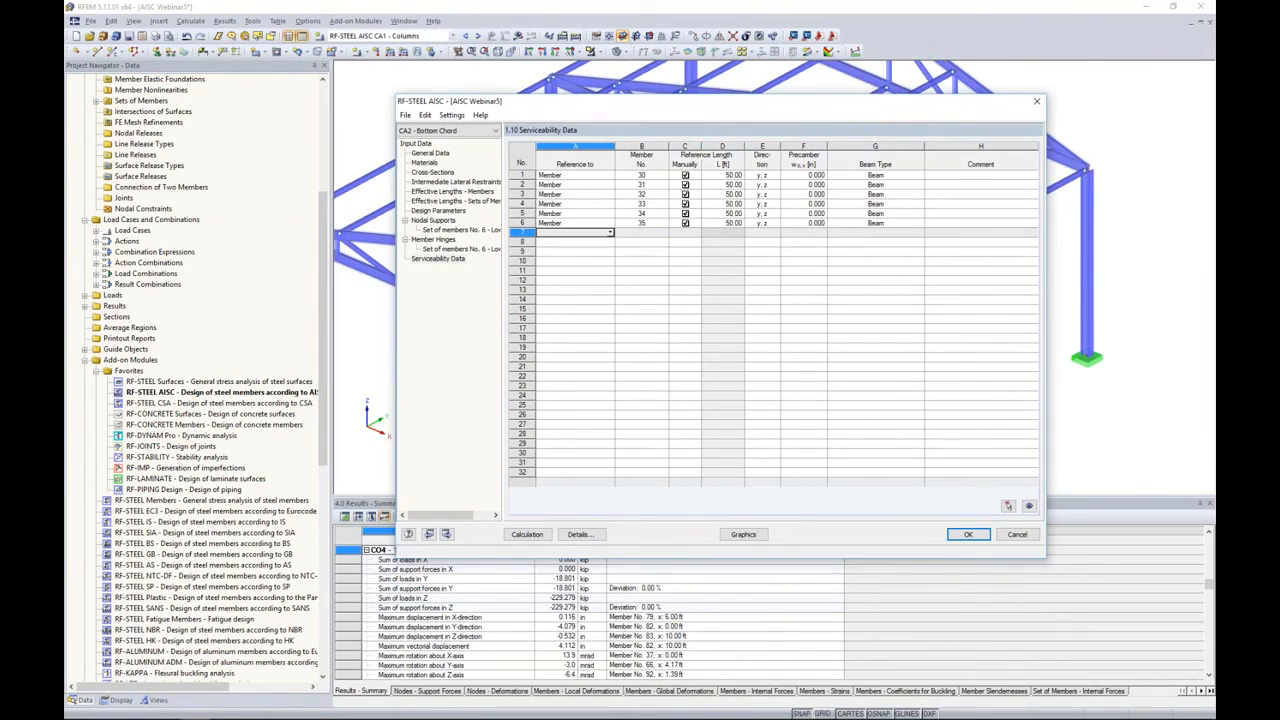
left_click(610, 233)
left_click(590, 251)
left_click(660, 233)
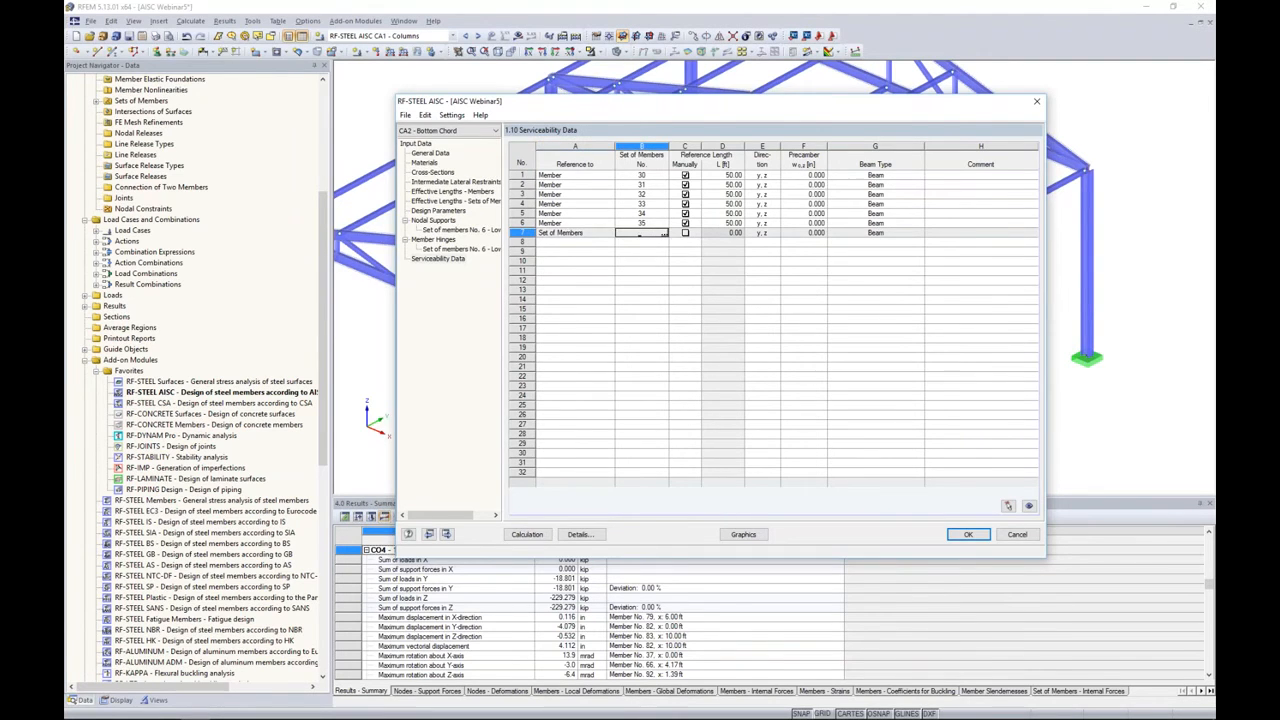
left_click(663, 233)
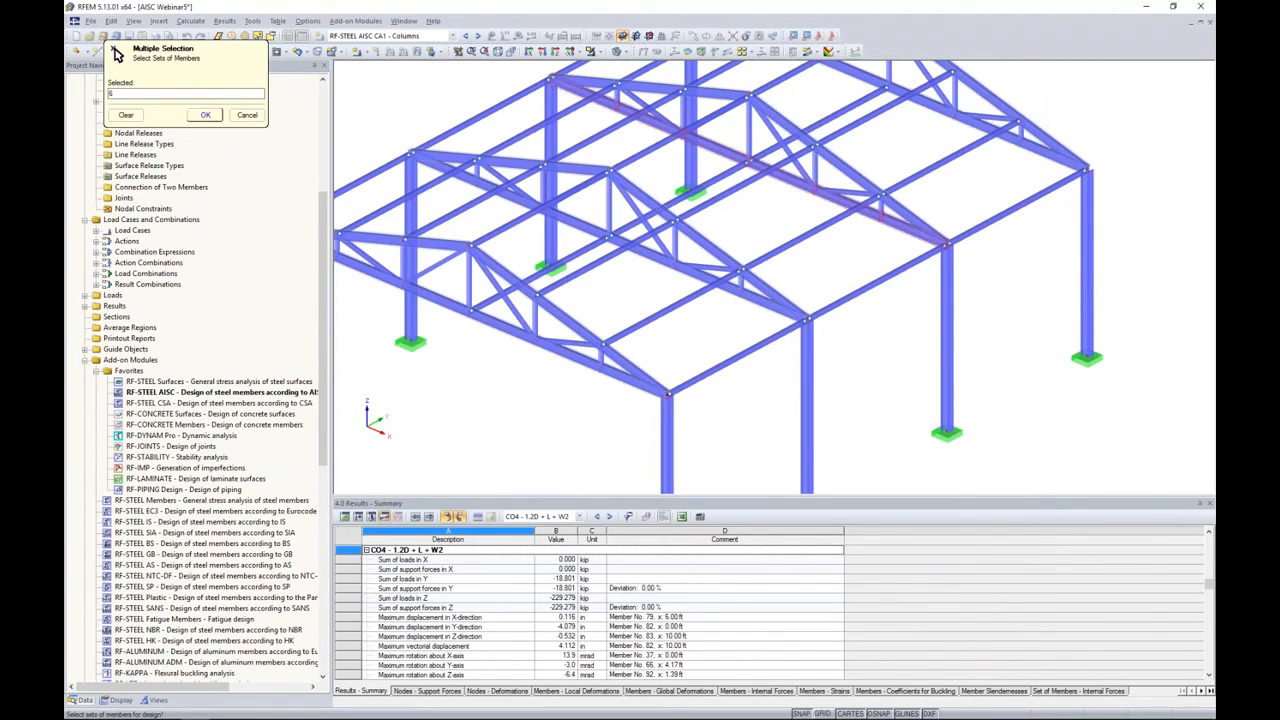
left_click(205, 115)
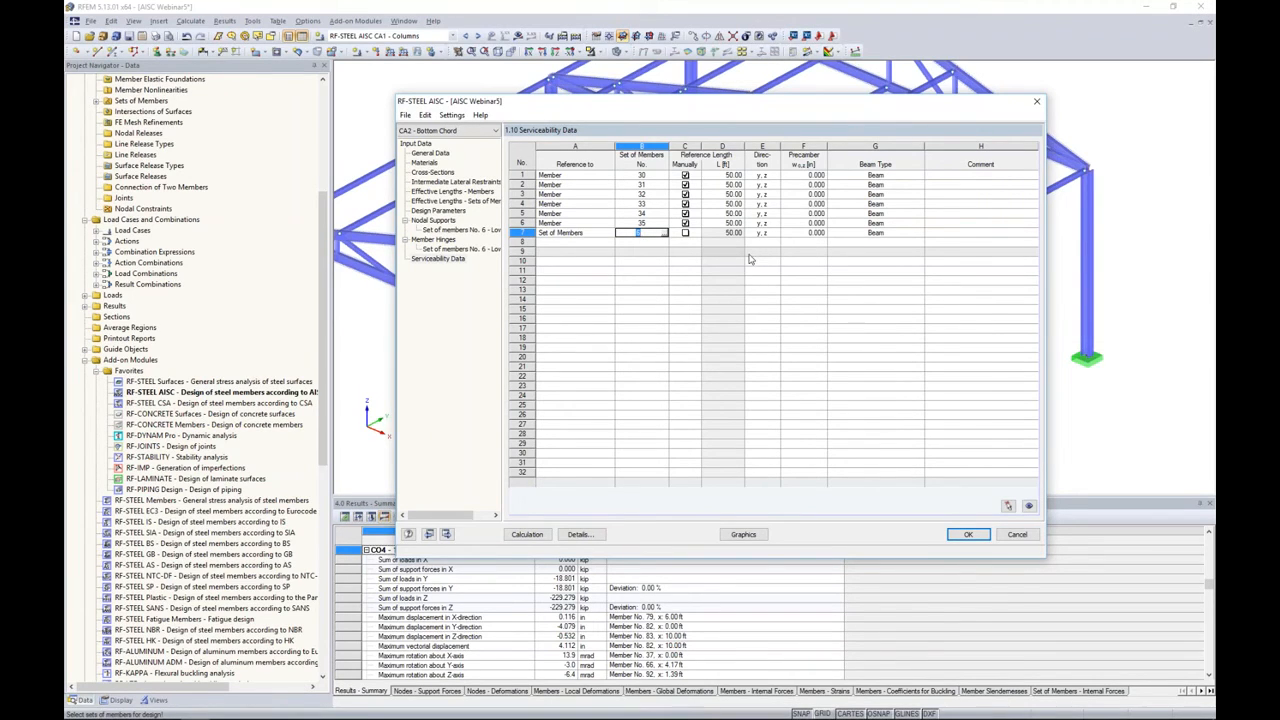
Set the serviceability deformation in the LRFD 2016 design details to be relative to the undeformed system.
left_click(586, 536)
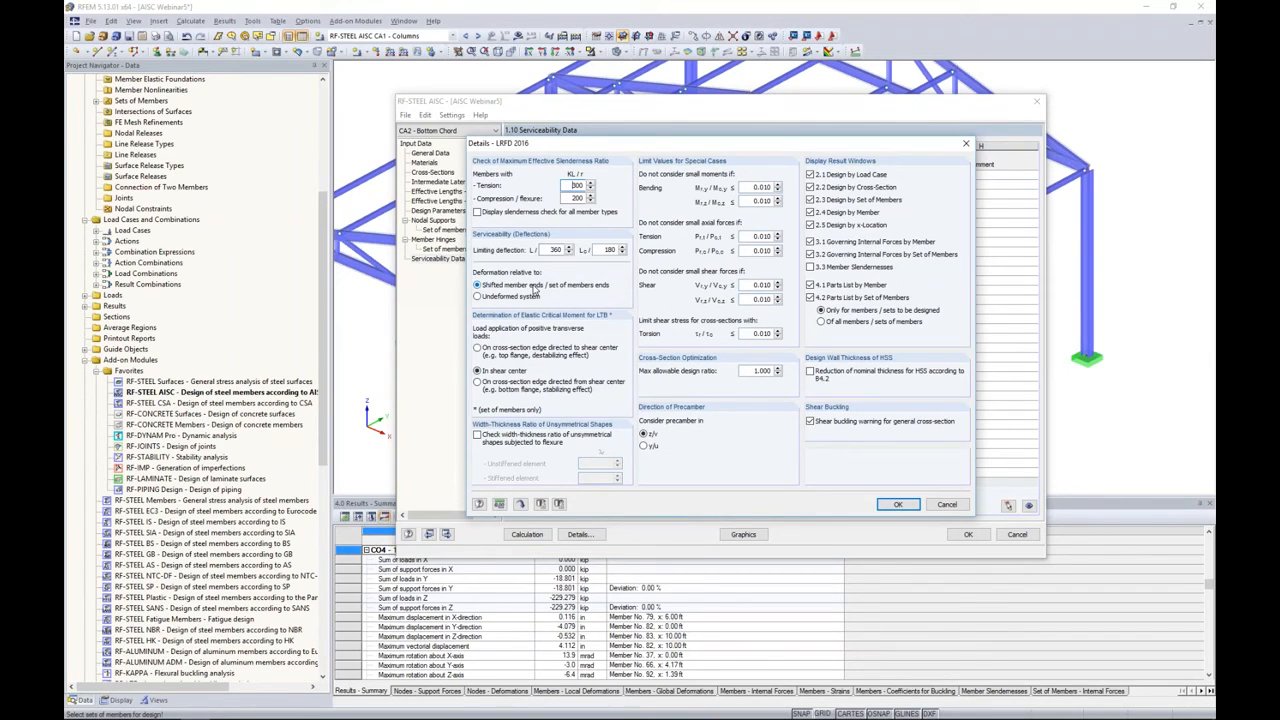
left_click(478, 296)
left_click(898, 504)
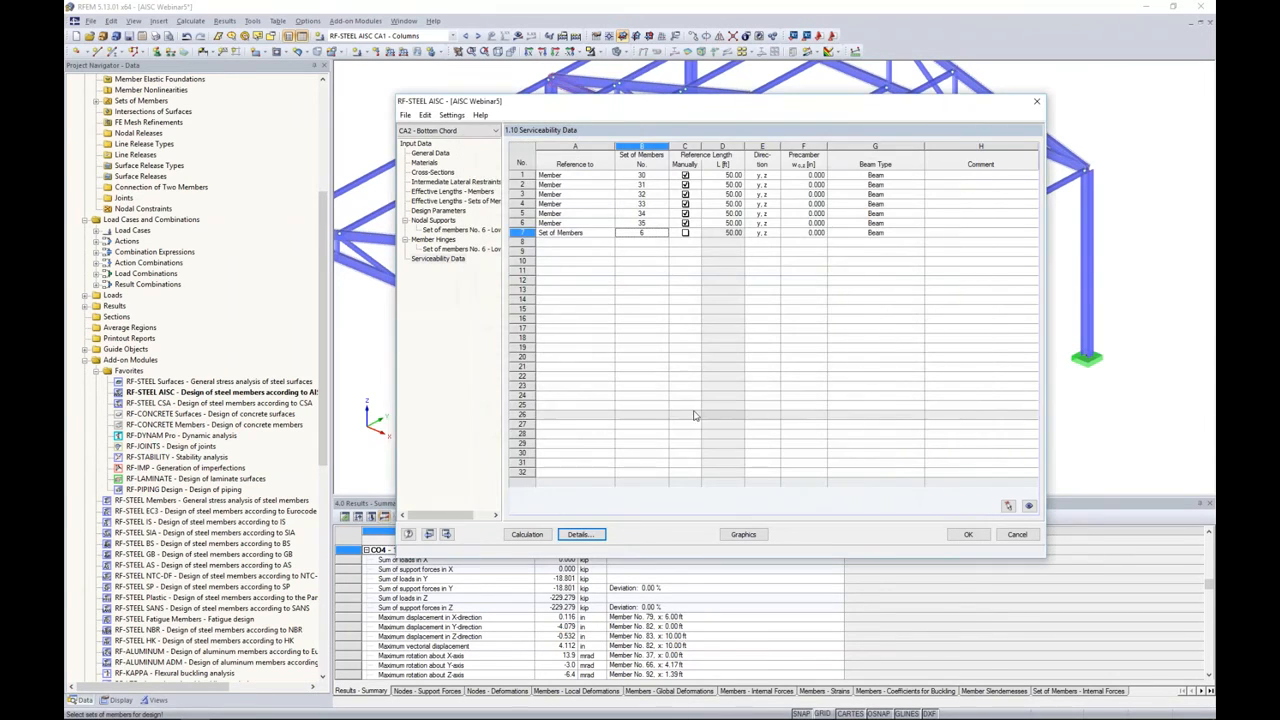
Calculate the bottom chord design case and view its results by load case, cross-section, set of members and member.
left_click(527, 534)
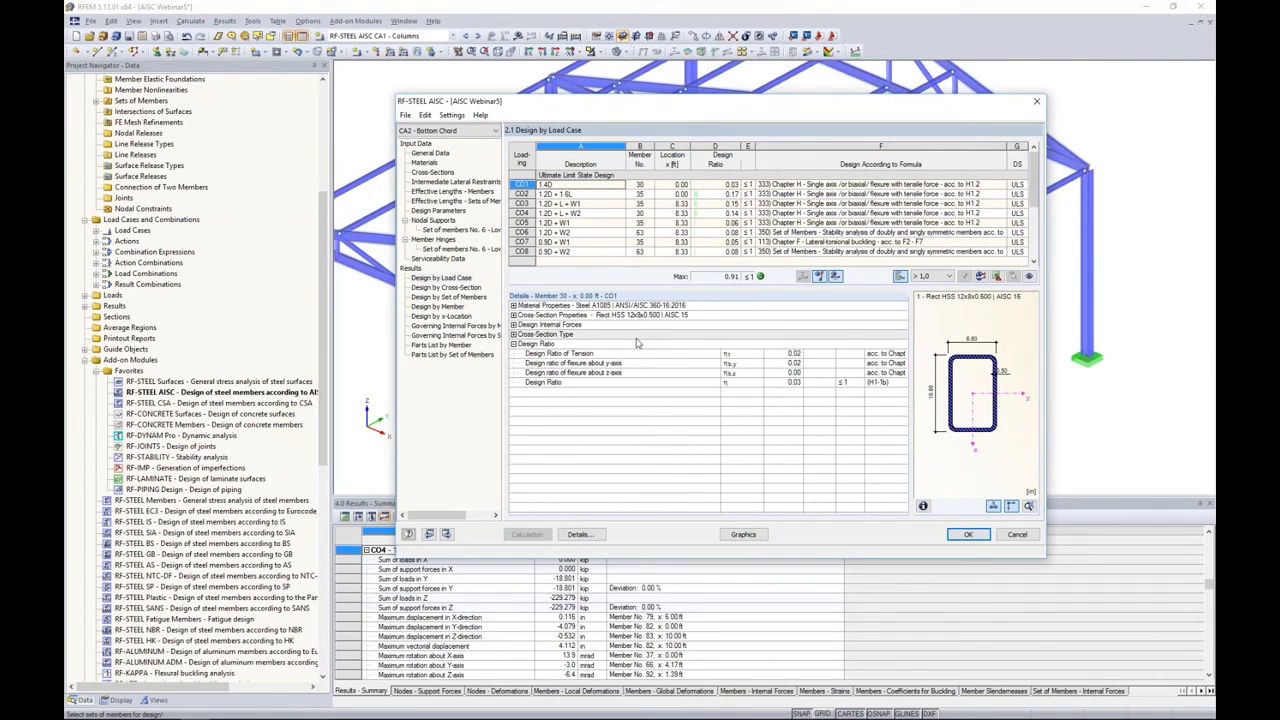
left_click(450, 288)
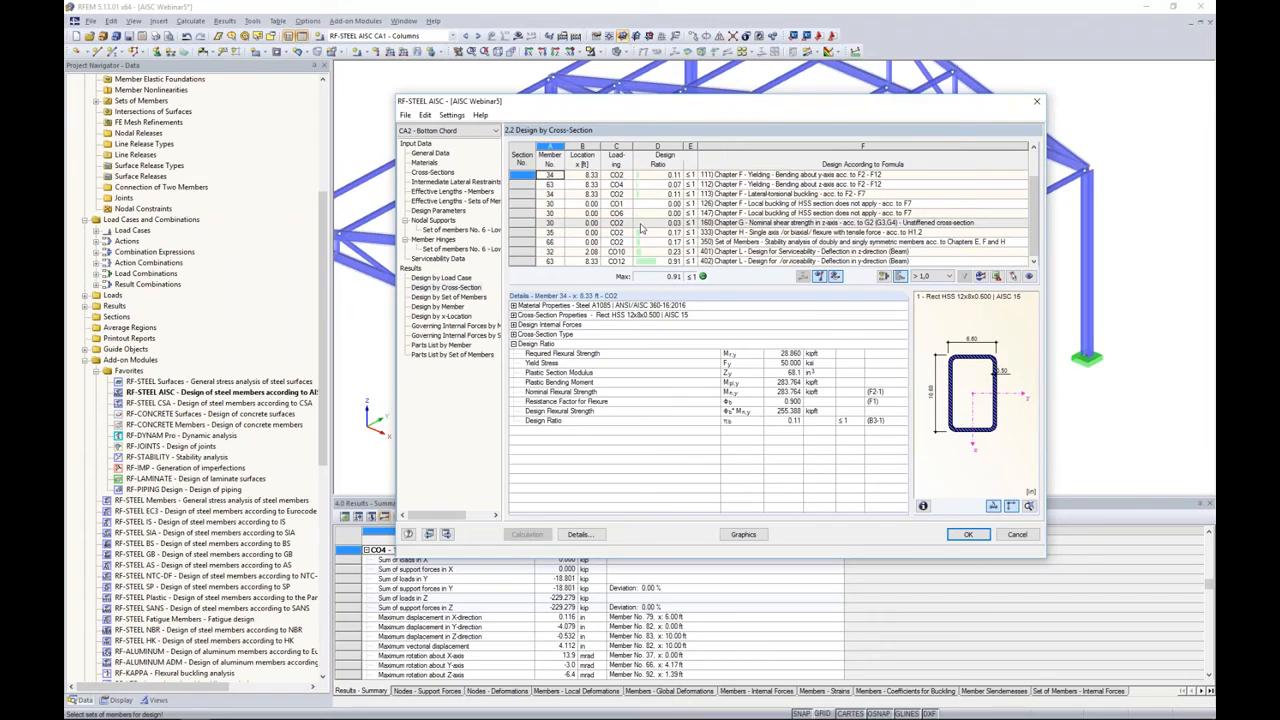
left_click(453, 298)
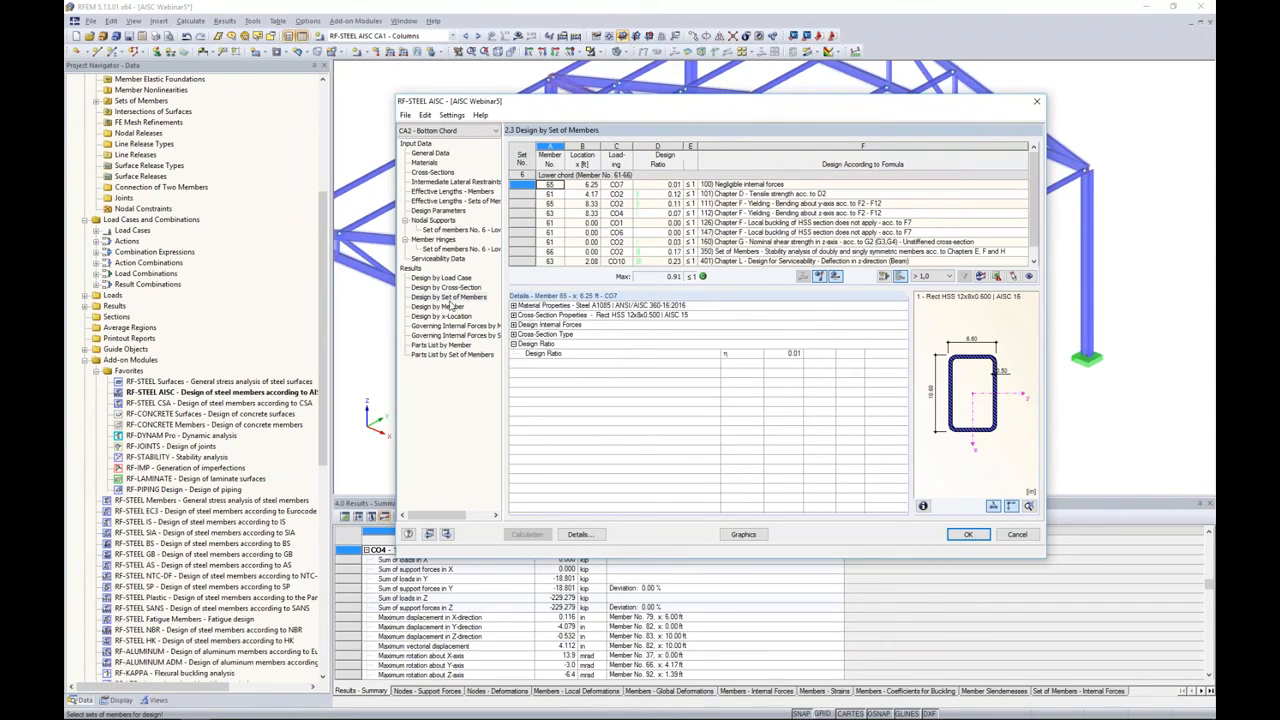
left_click(455, 307)
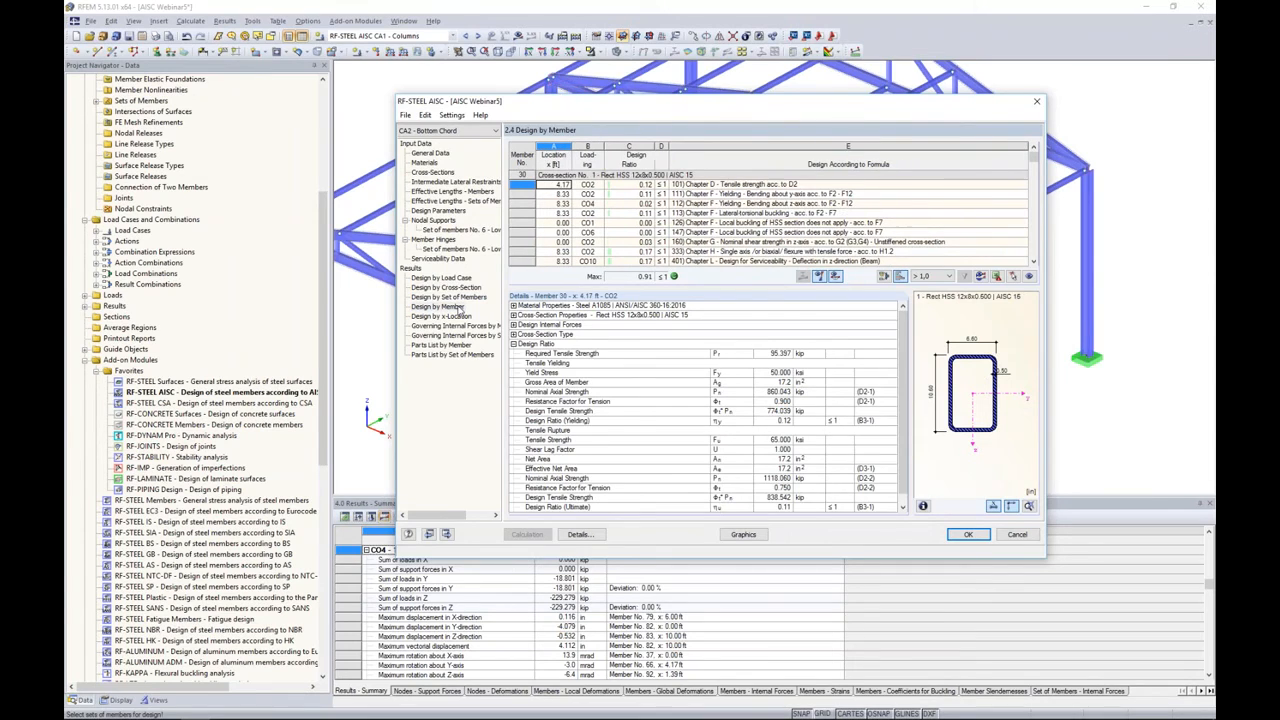
Examine the design checks by member for members 30 to 32, including member 32's lateral-torsional buckling details, locating each member in the model.
left_click_drag(601, 105, 576, 323)
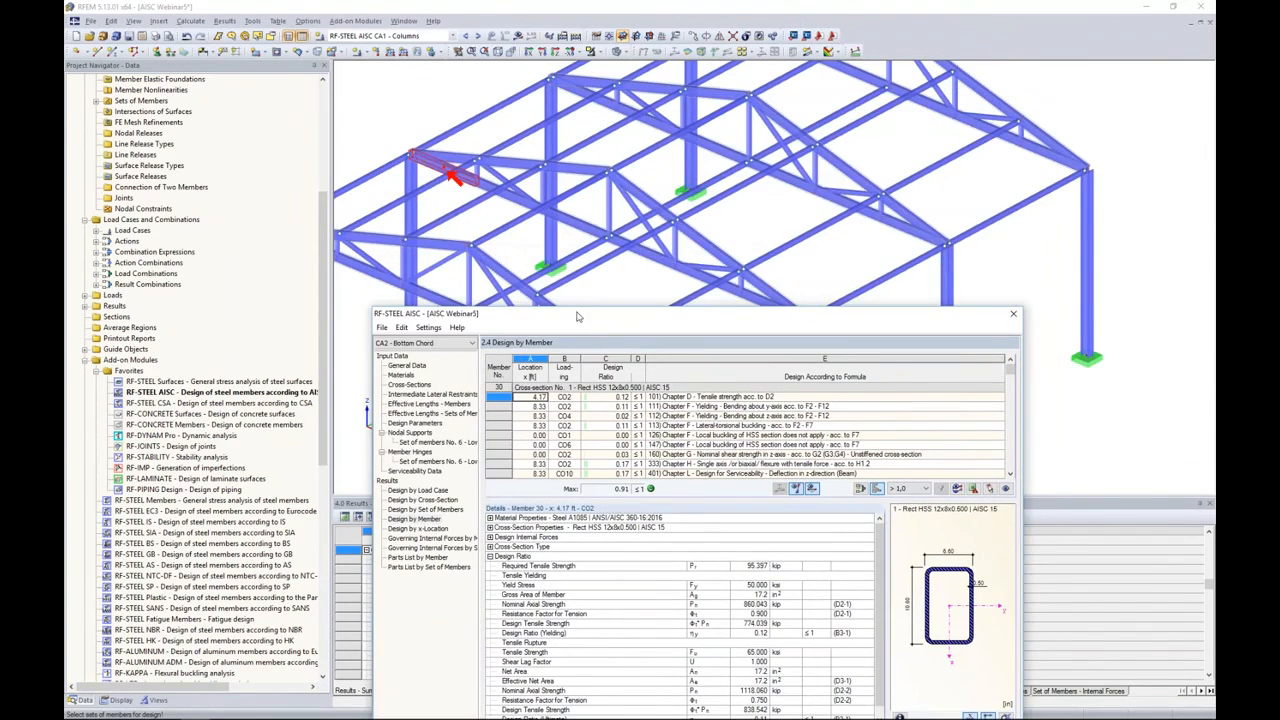
key("Down")
key("Down")
key("Down")
key("Down")
key("Down")
key("Down")
key("Down")
key("Down")
key("Down")
key("Down")
key("Down")
key("Down")
key("Down")
key("Down")
key("Down")
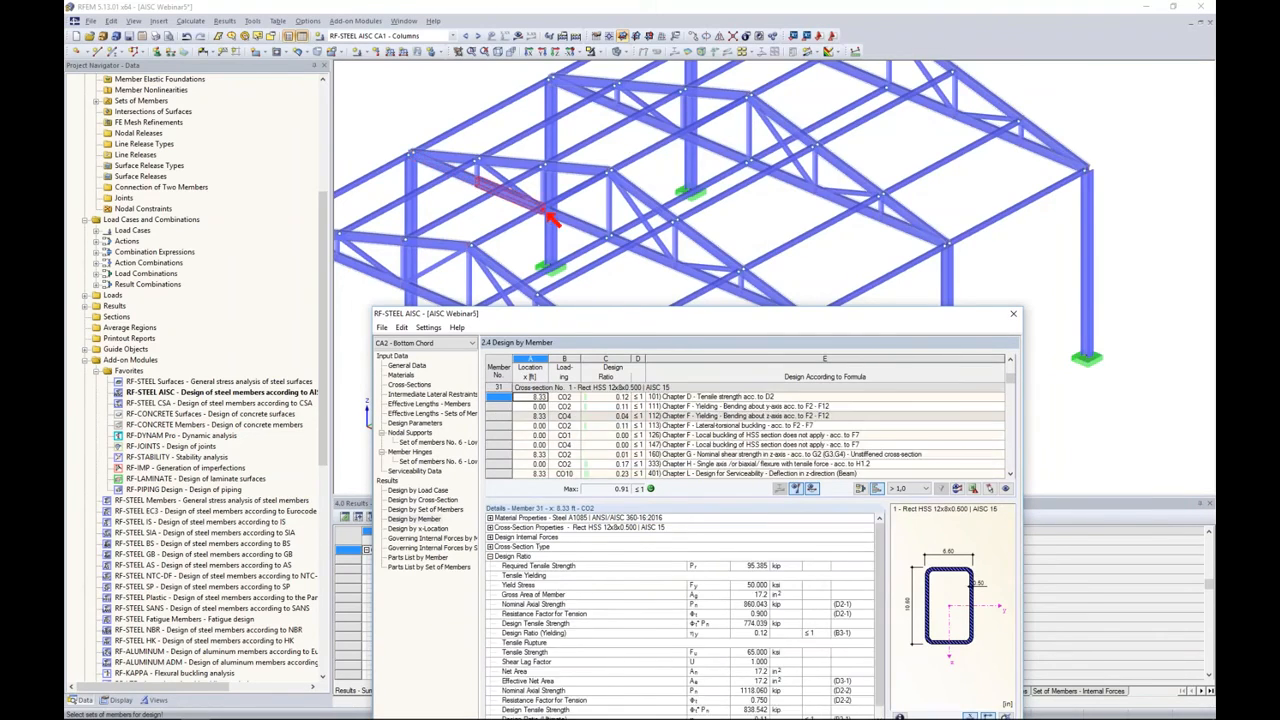
key("Down")
key("Down")
key("Down")
key("Down")
key("Down")
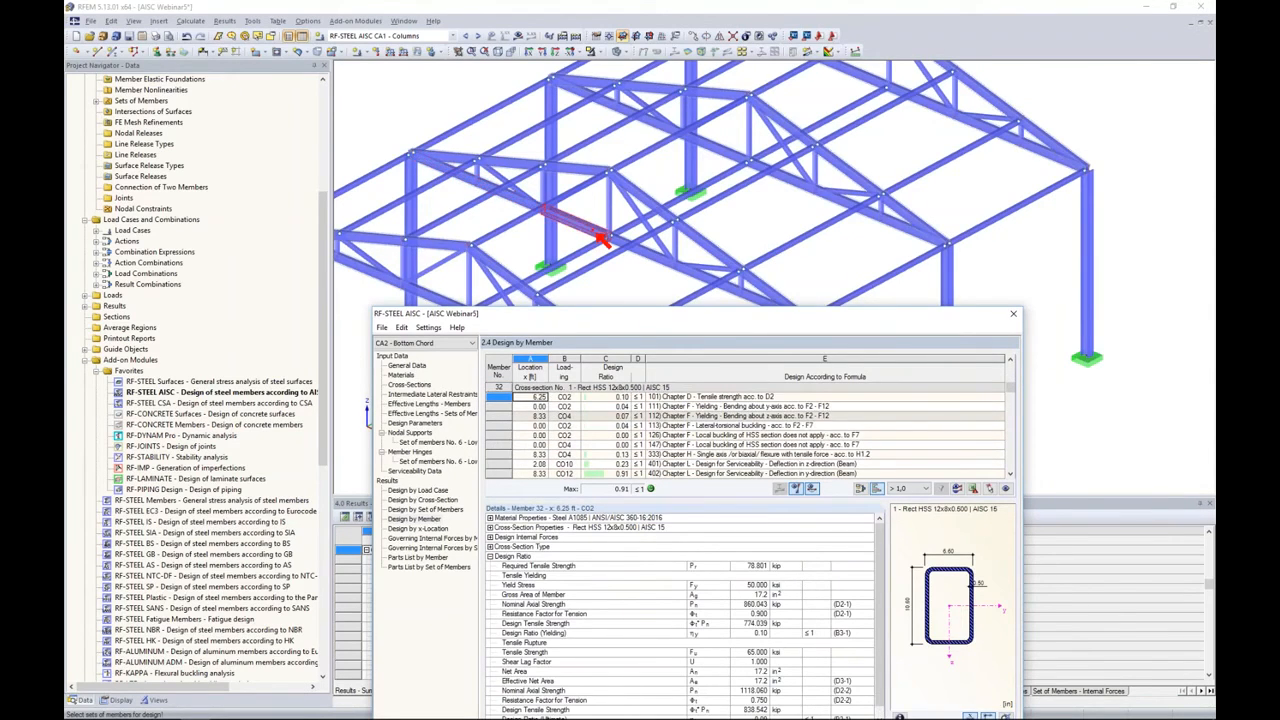
left_click_drag(681, 309, 725, 116)
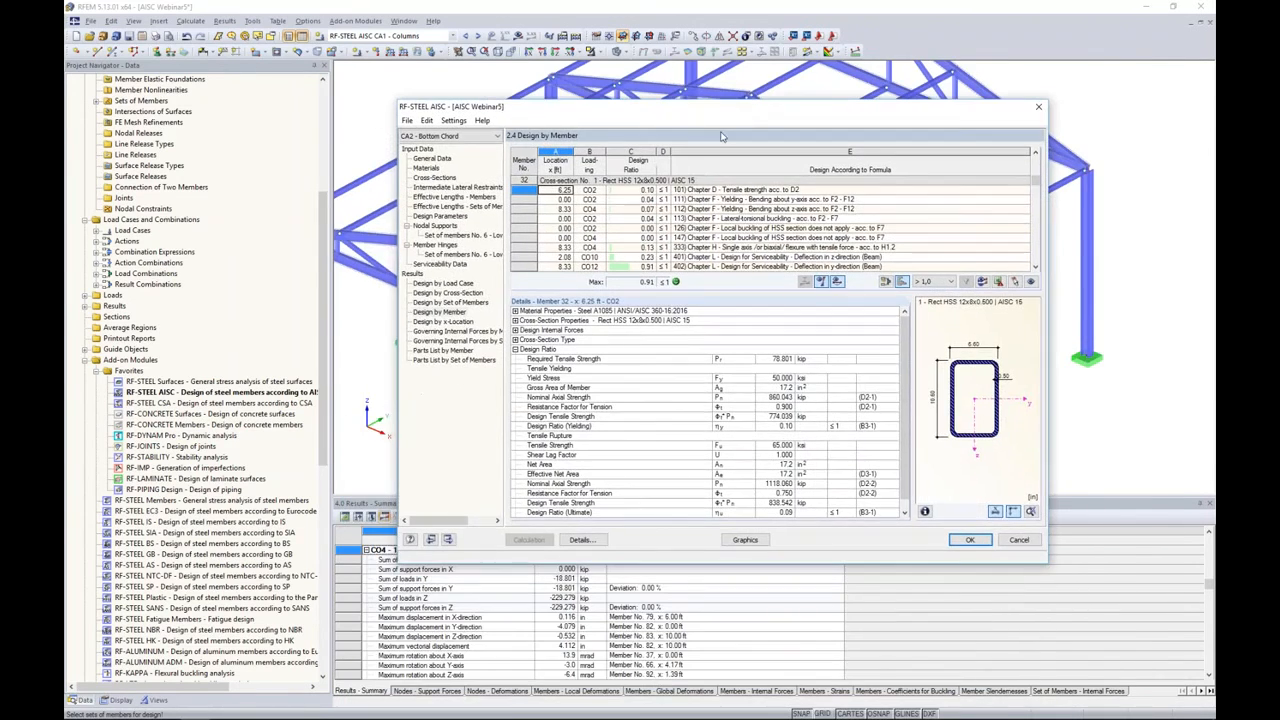
left_click(729, 218)
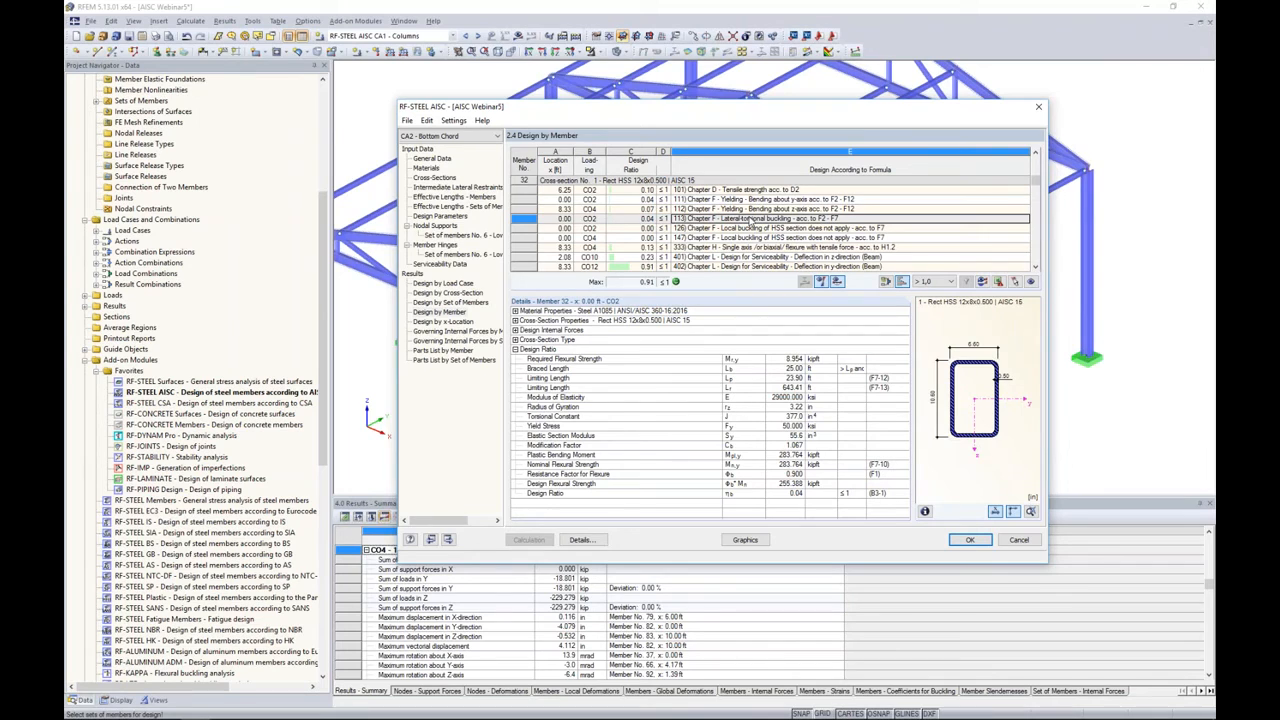
Switch to the running AISC 360-16 Steel Design slide show in PowerPoint and advance past the stiffness adjustments slide.
key("super+Tab")
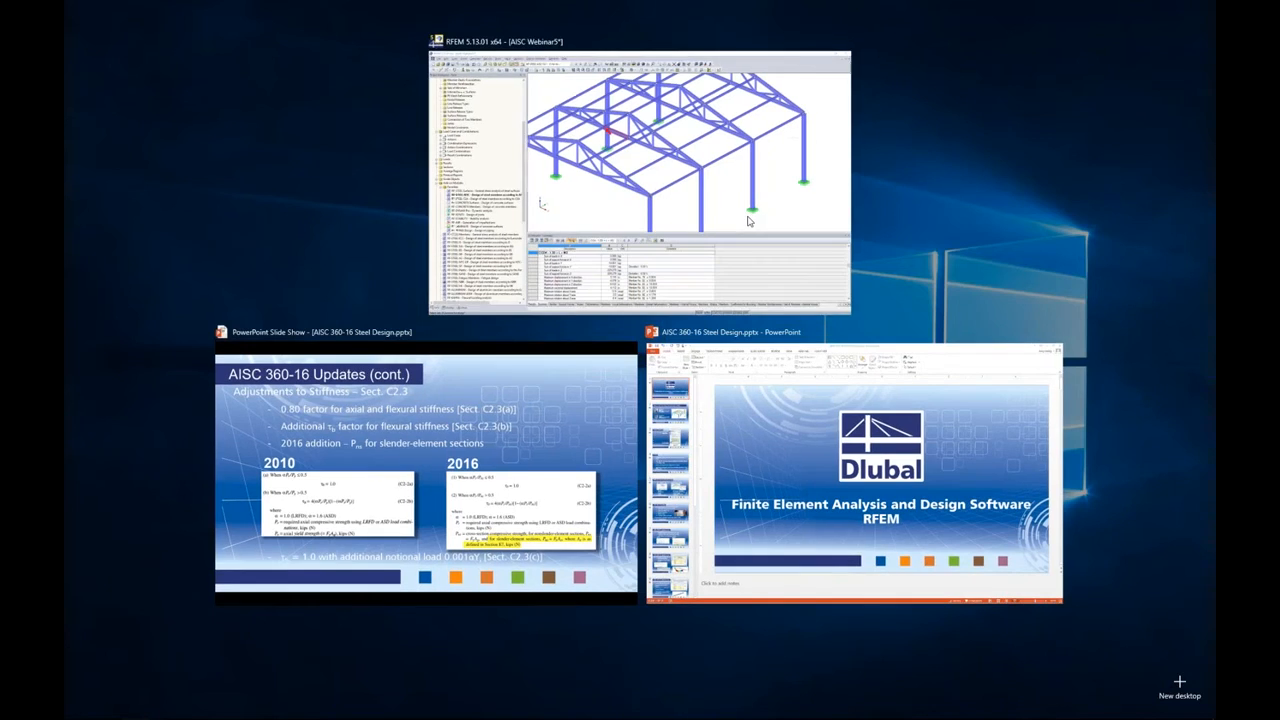
left_click(543, 450)
key("Right")
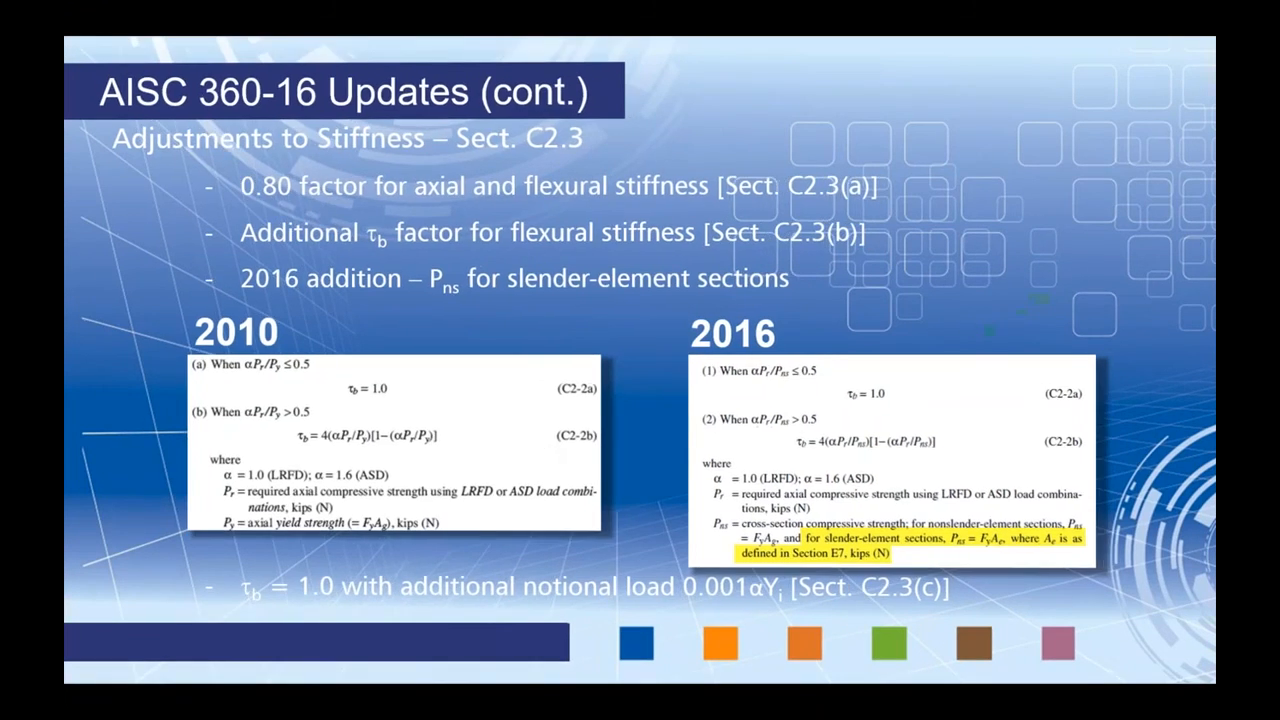